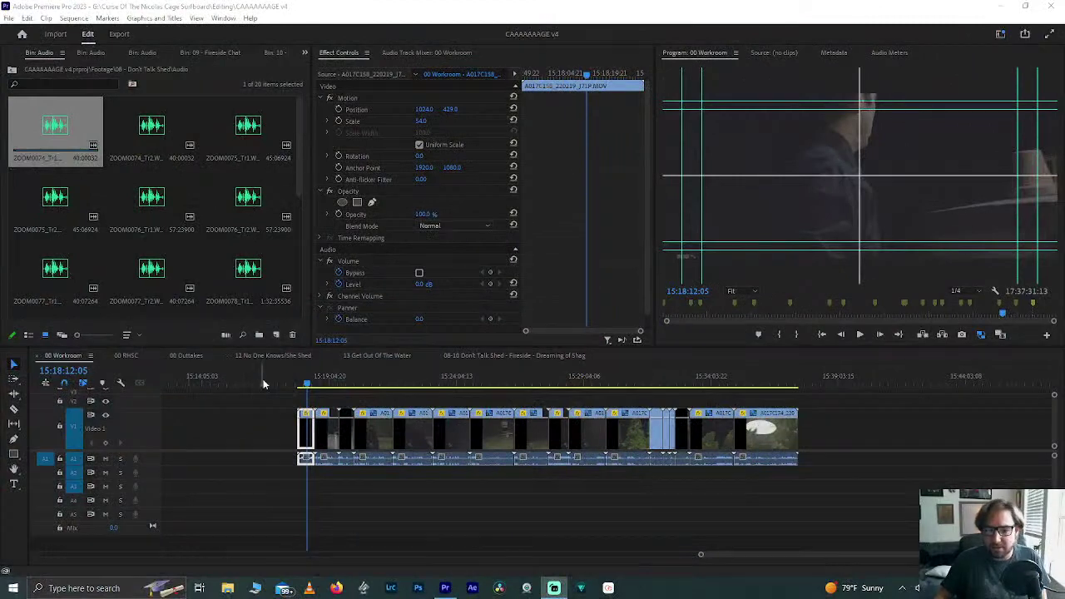
# Step: Save the CAAAAAAAGE v4 project with the playhead at 15:18:08:07, then zoom the timeline out
pyautogui.click(307, 380)
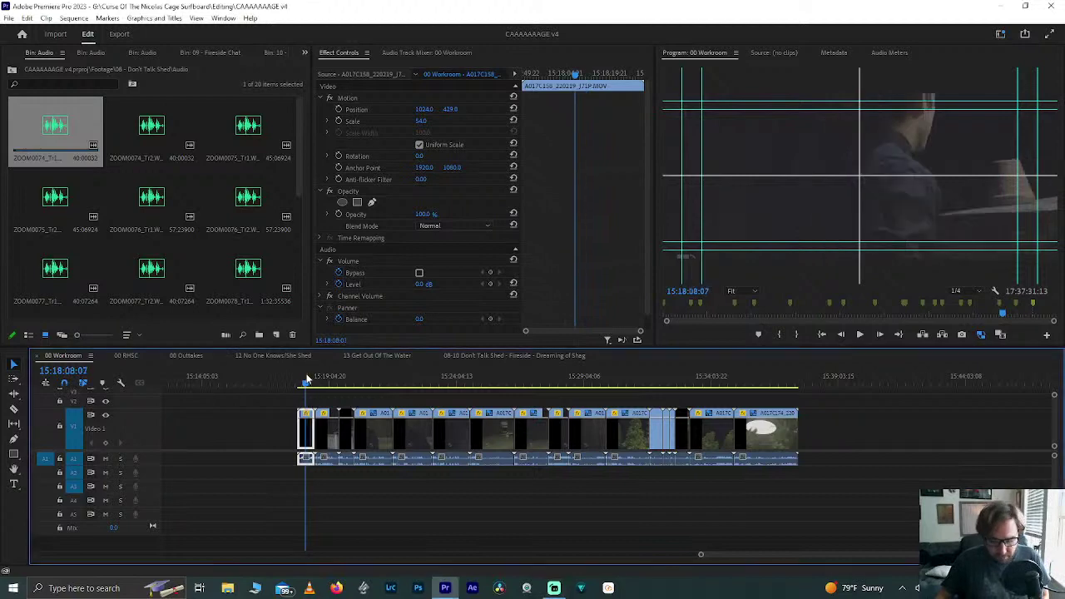
pyautogui.hotkey('ctrl', 's')
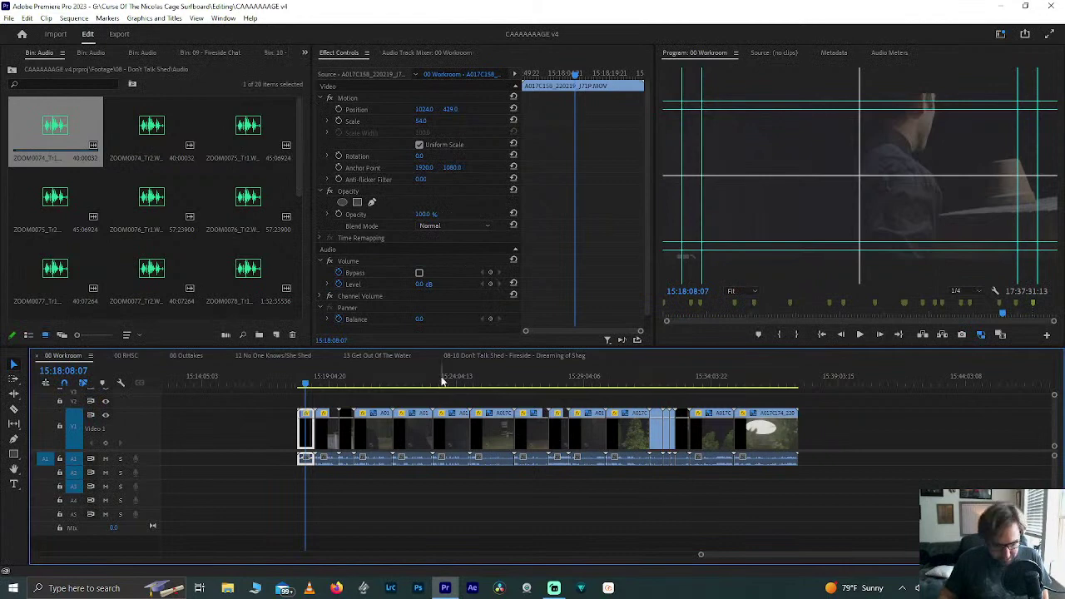
pyautogui.scroll(-3, 437, 438)
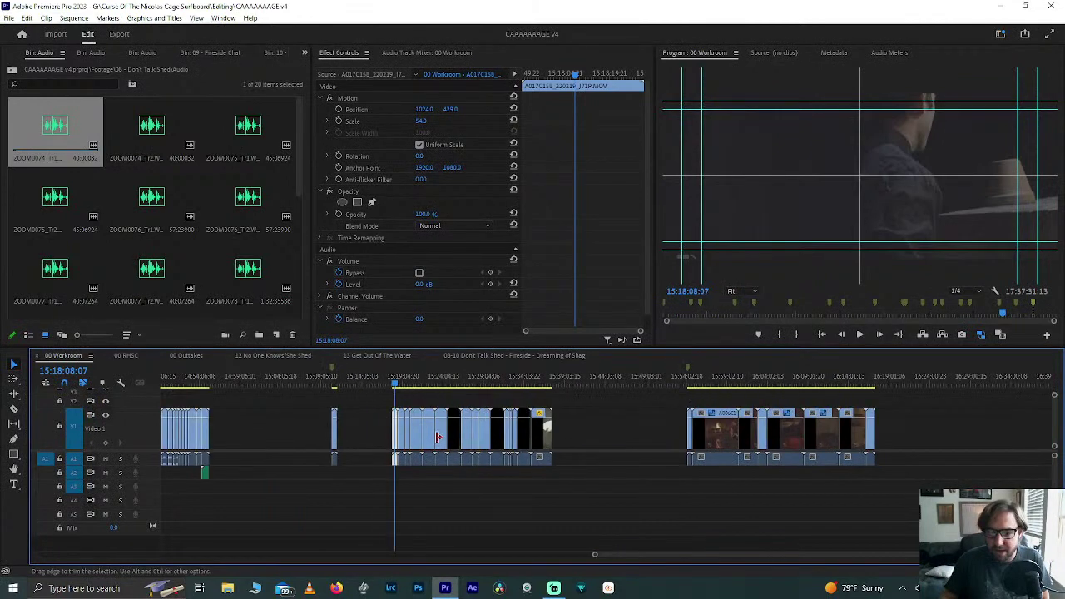
pyautogui.scroll(-1, 694, 396)
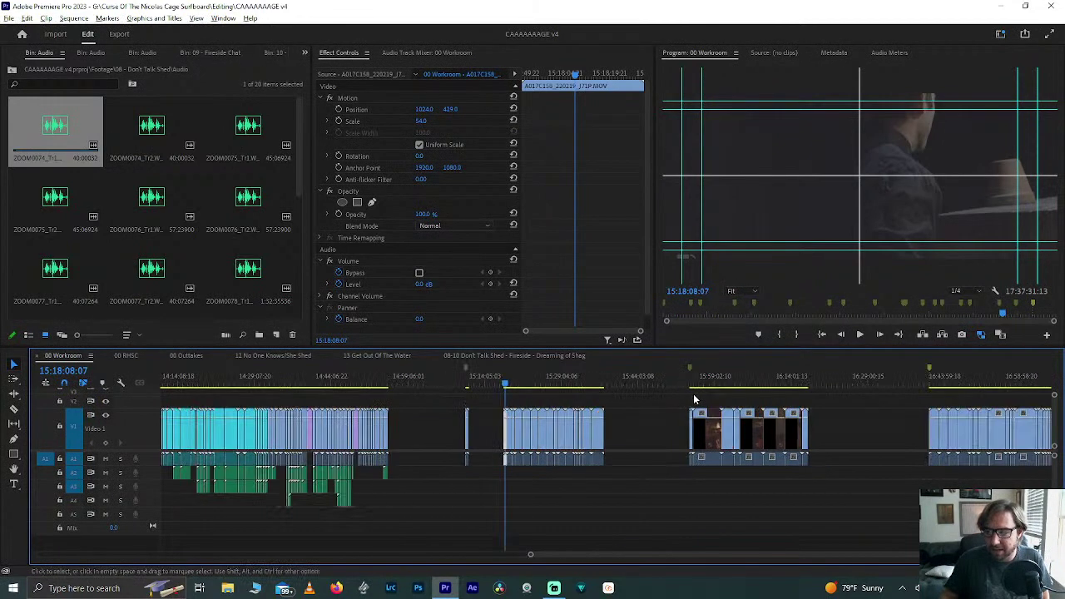
# Step: Zoom in on the lone short clip and park the playhead at 15:10:38:08
pyautogui.click(467, 383)
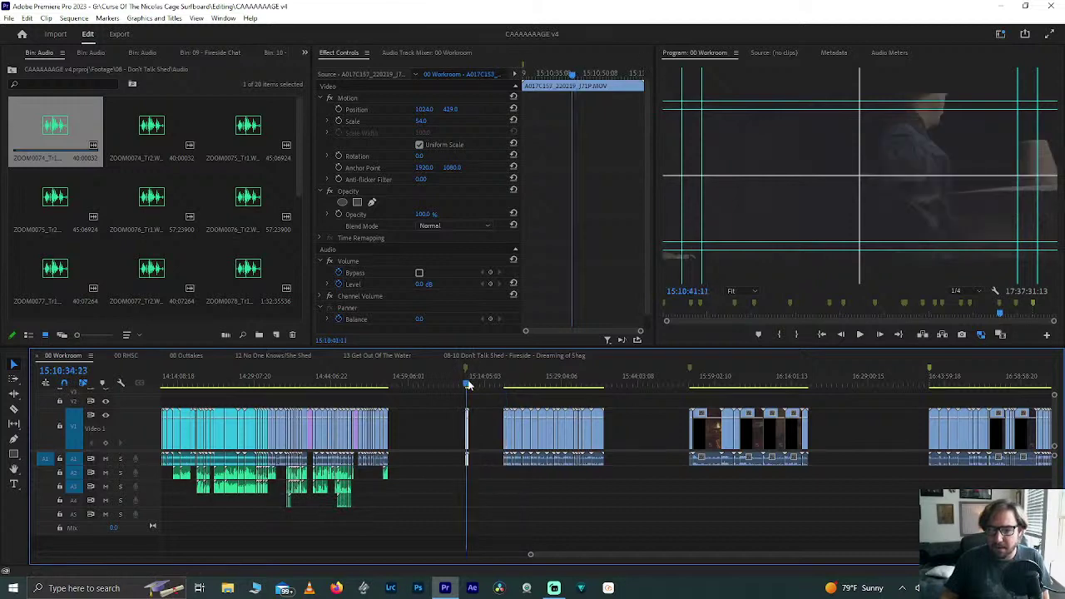
pyautogui.press('=')
pyautogui.press('=')
pyautogui.press('=')
pyautogui.press('=')
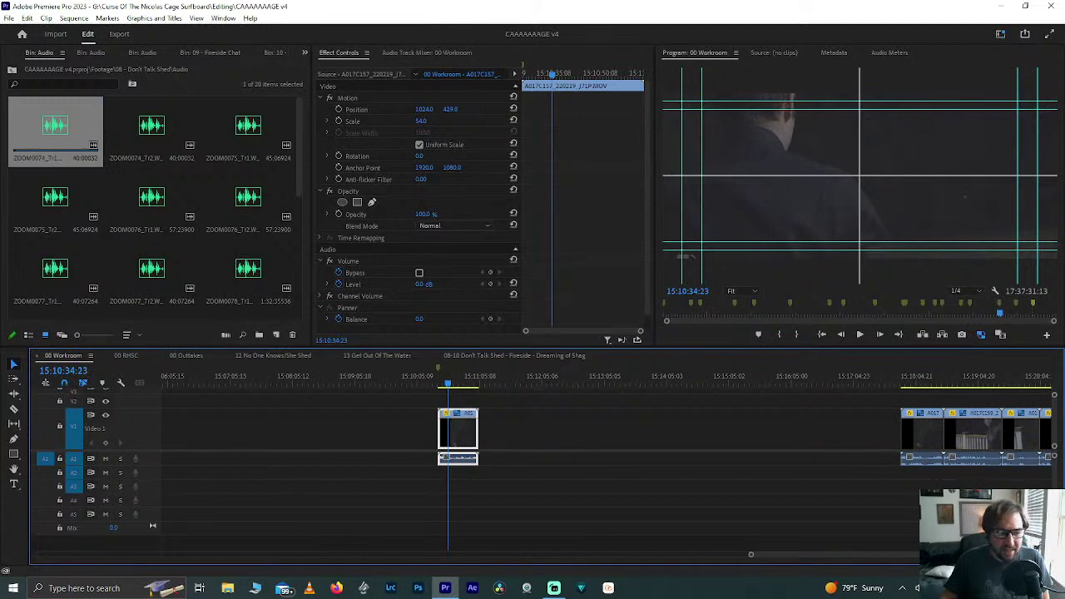
pyautogui.hotkey('alt', 'Tab')
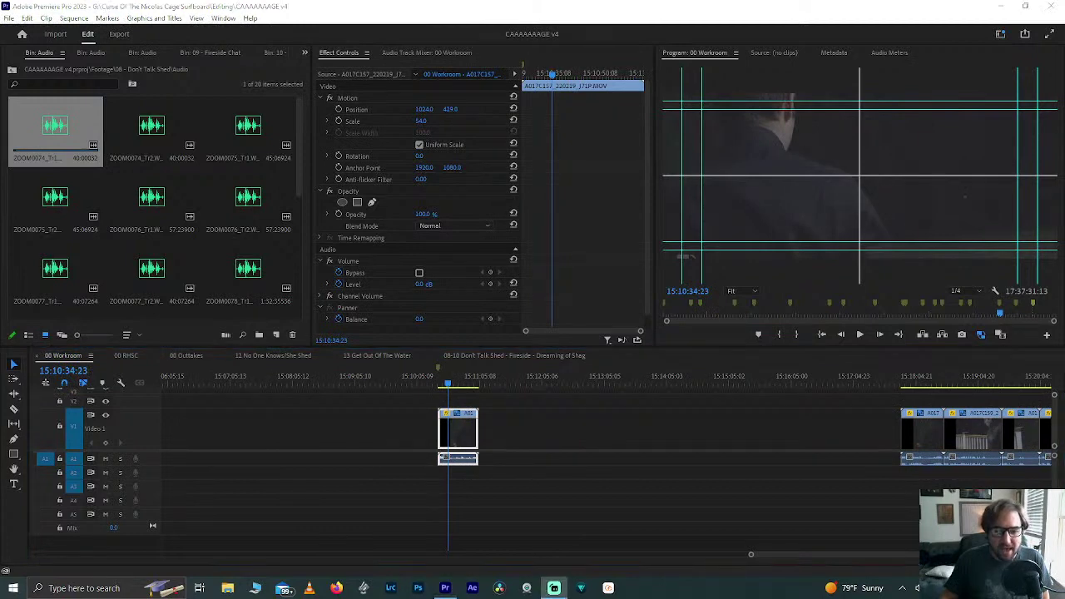
pyautogui.click(456, 383)
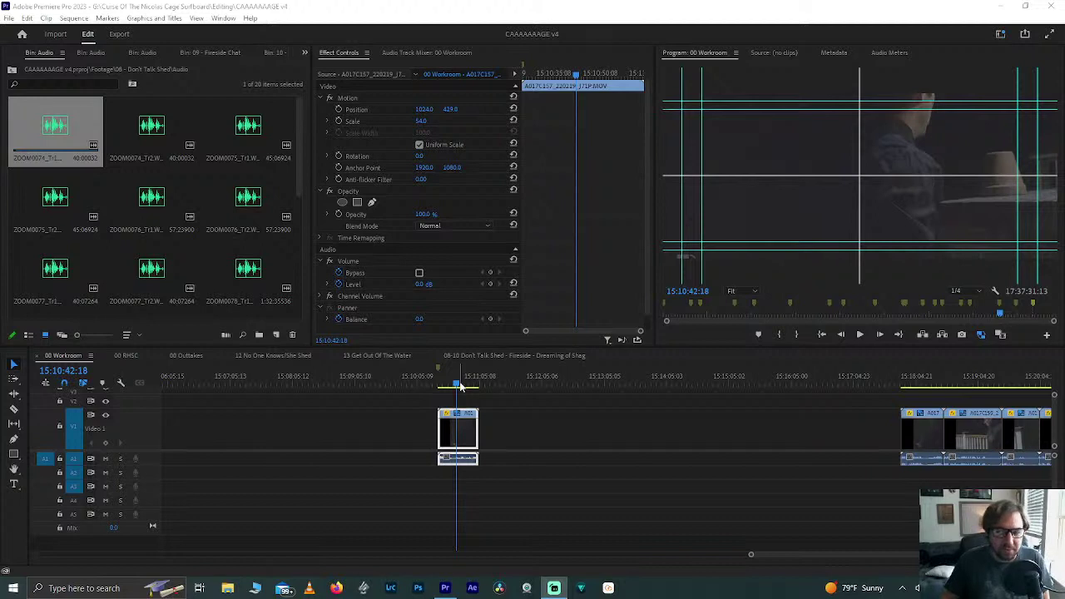
pyautogui.moveTo(460, 387); pyautogui.dragTo(448, 388)
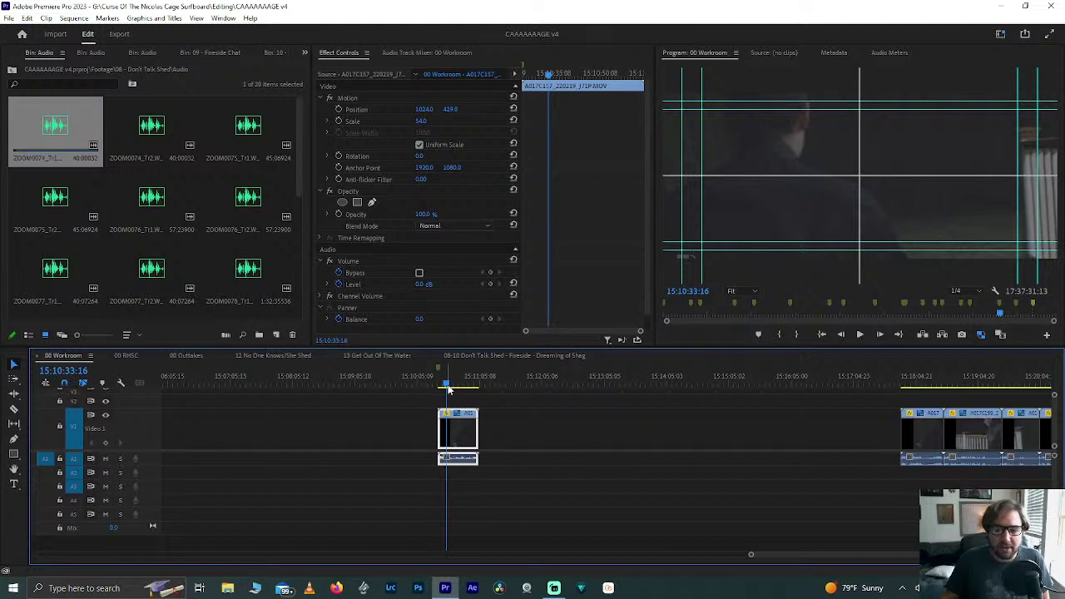
pyautogui.keyDown('alt'); pyautogui.scroll(3, 473, 433); pyautogui.keyUp('alt')
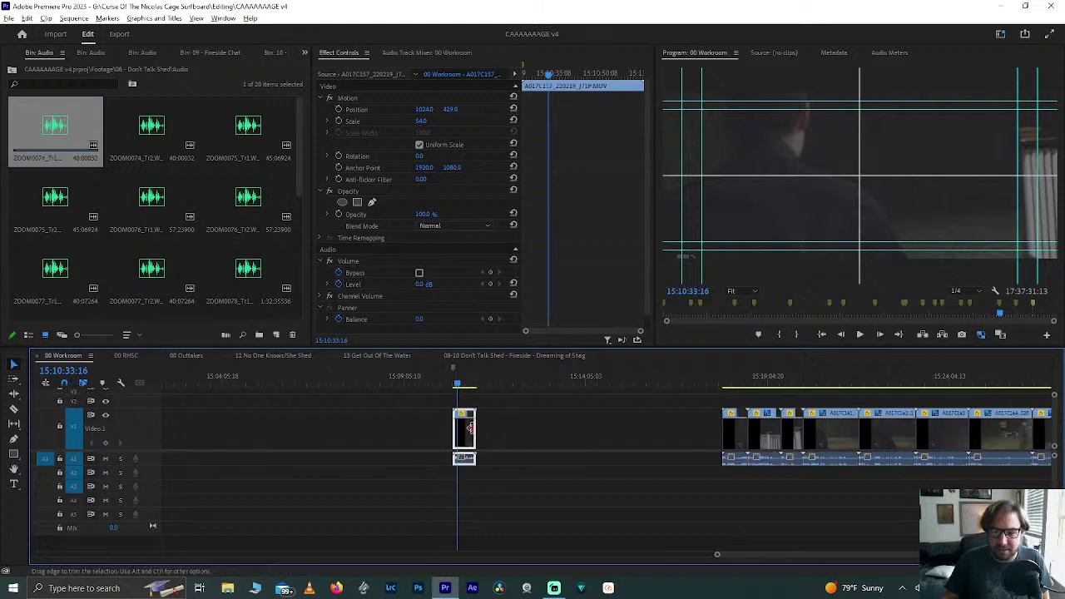
pyautogui.keyDown('alt'); pyautogui.scroll(1, 473, 433); pyautogui.keyUp('alt')
pyautogui.click(430, 380)
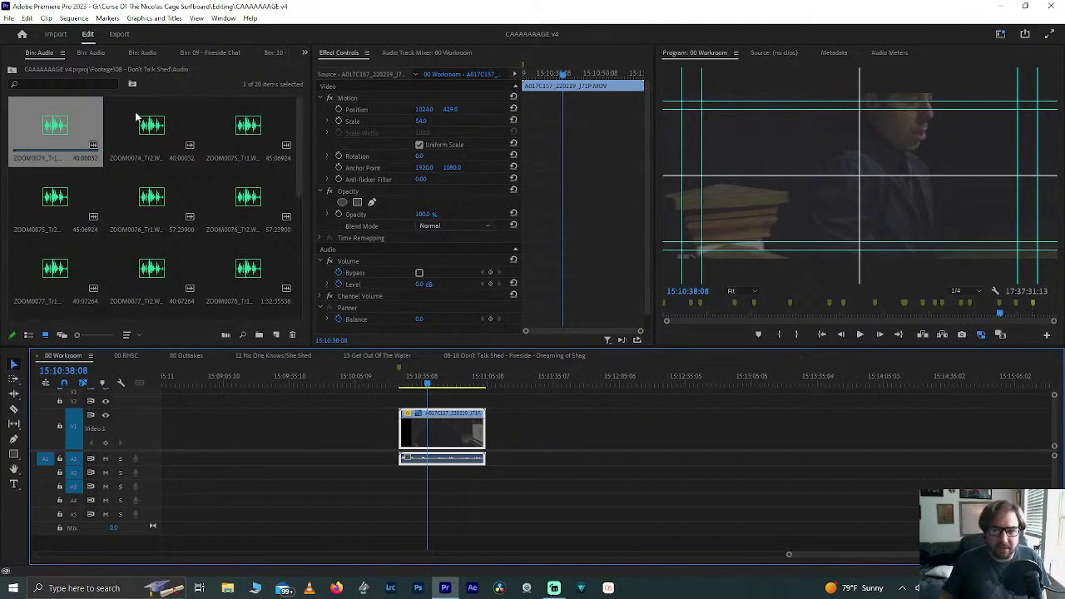
# Step: Add the second ZOOM0074 track to the bin selection and scrub through the sequence
pyautogui.keyDown('shift'); pyautogui.click(171, 127); pyautogui.keyUp('shift')
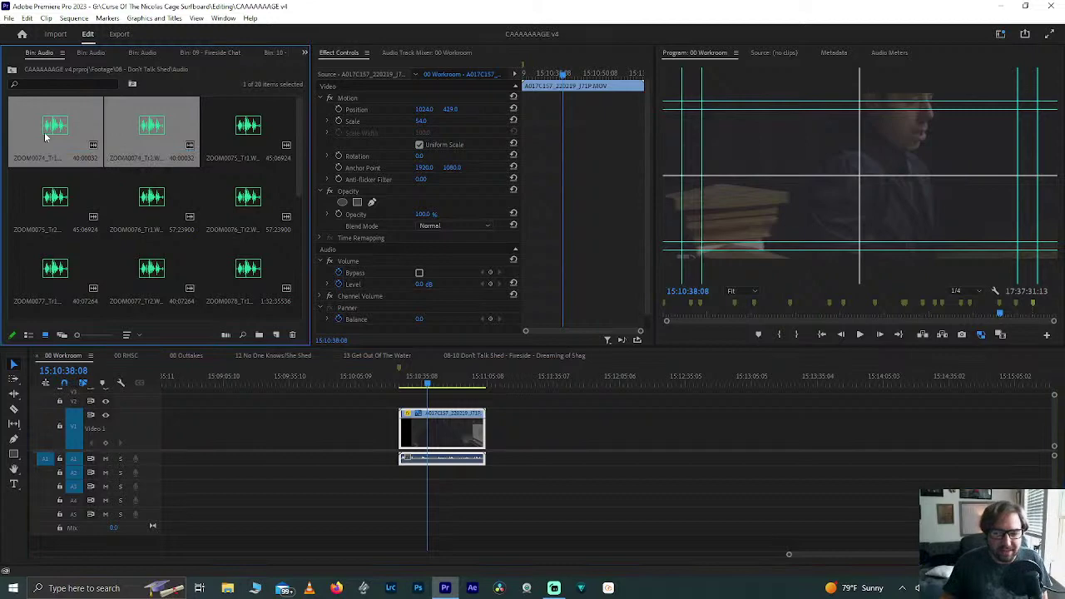
pyautogui.scroll(-8, 490, 474)
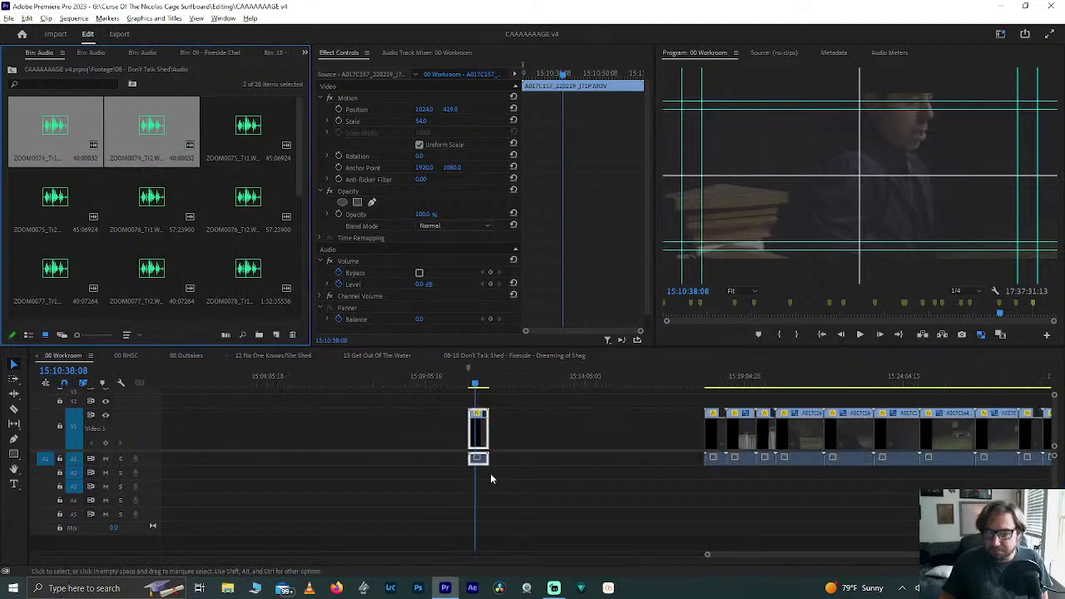
pyautogui.click(500, 385)
pyautogui.moveTo(501, 384); pyautogui.dragTo(608, 375)
pyautogui.press('-')
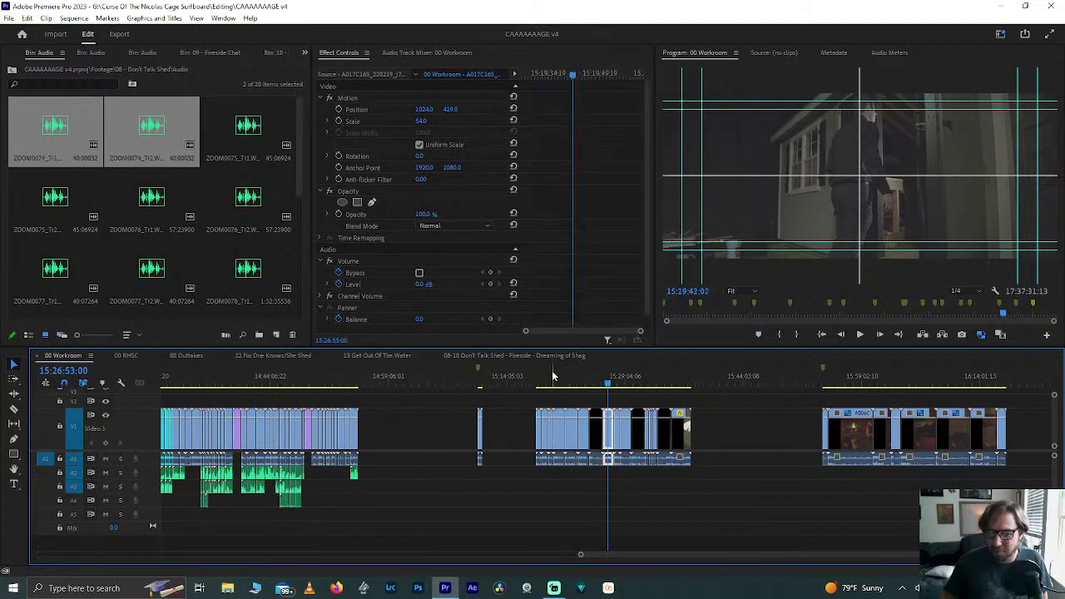
pyautogui.moveTo(608, 379); pyautogui.dragTo(551, 380)
# Step: Try shrinking the fireside shot's scale, then reset it to 100
pyautogui.click(839, 377)
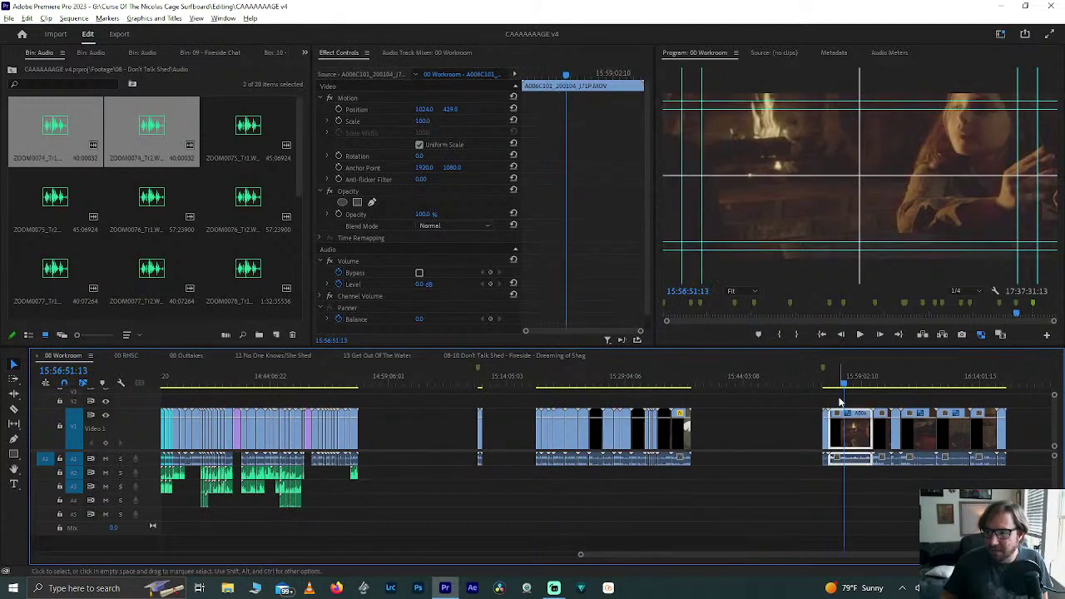
pyautogui.press('-')
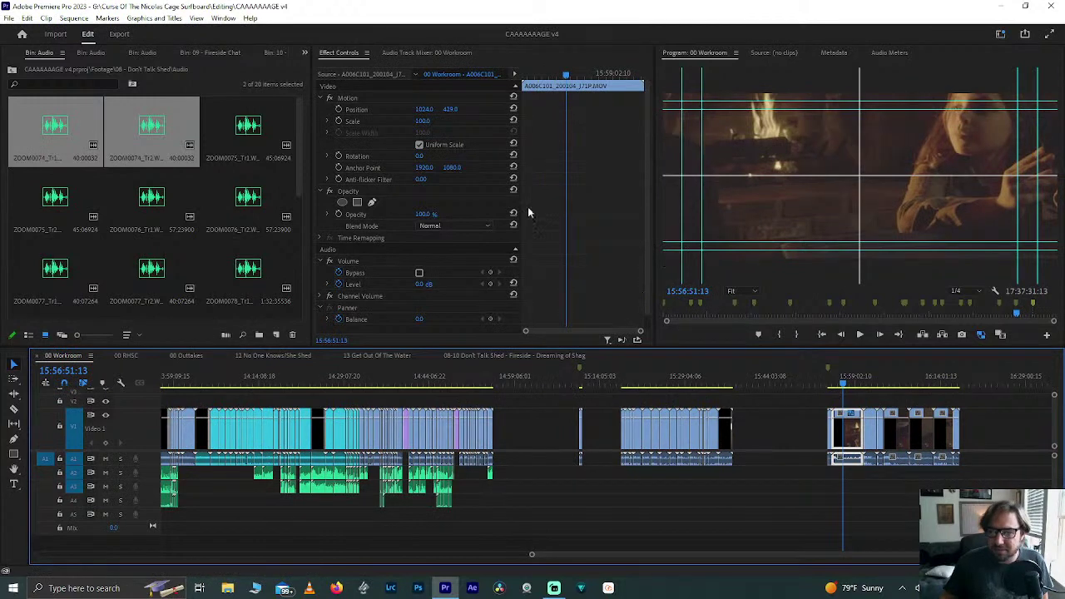
pyautogui.moveTo(430, 121); pyautogui.dragTo(389, 121)
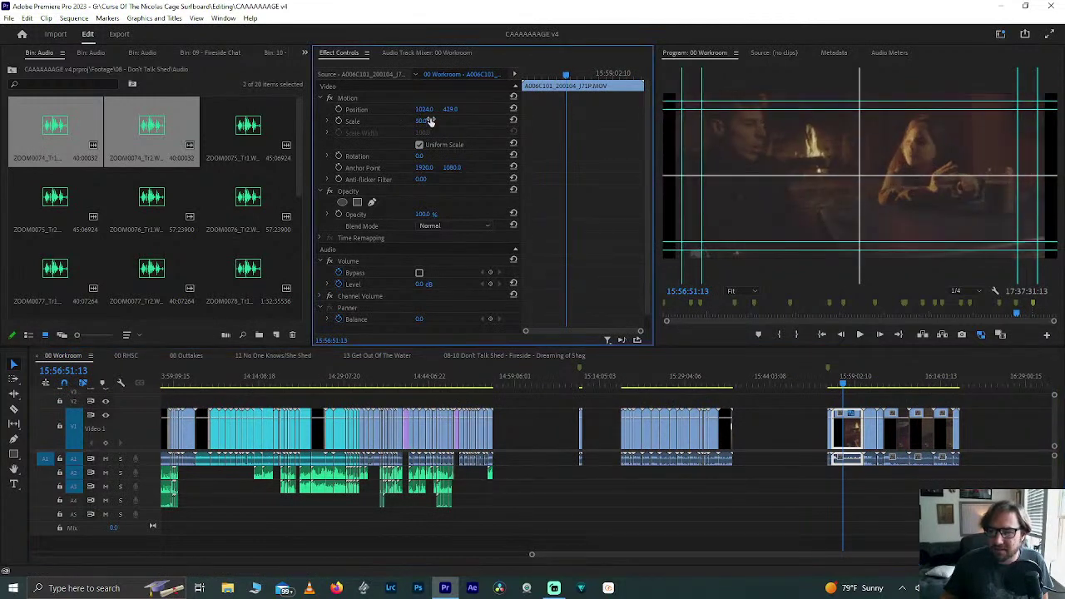
pyautogui.click(513, 122)
pyautogui.click(646, 376)
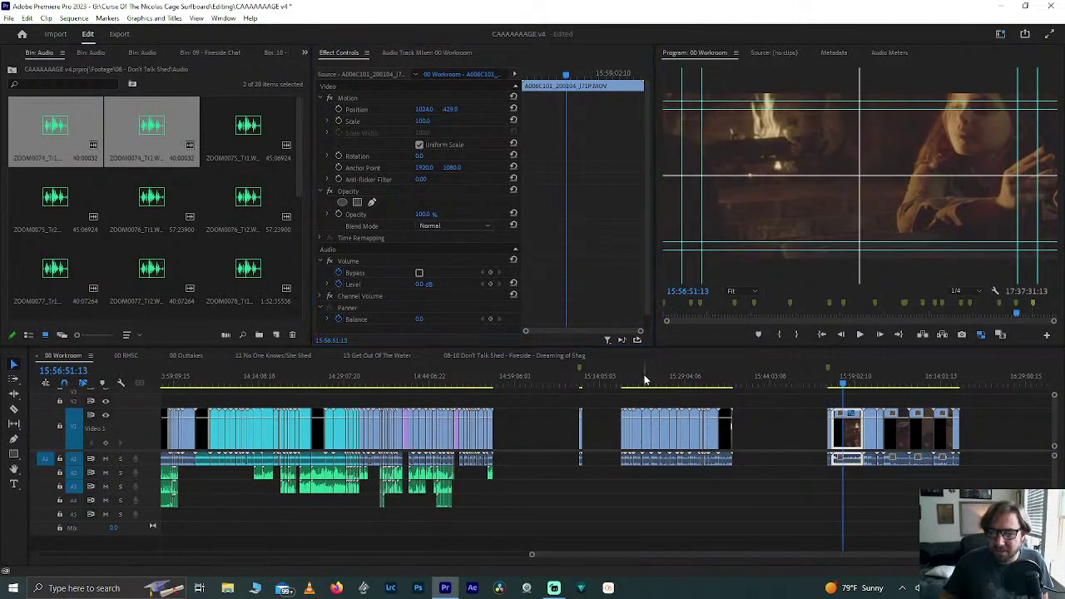
# Step: Review the face close-up and two-person shot, then return to the small clip at 15:17:10:03
pyautogui.press('-')
pyautogui.press('-')
pyautogui.press('-')
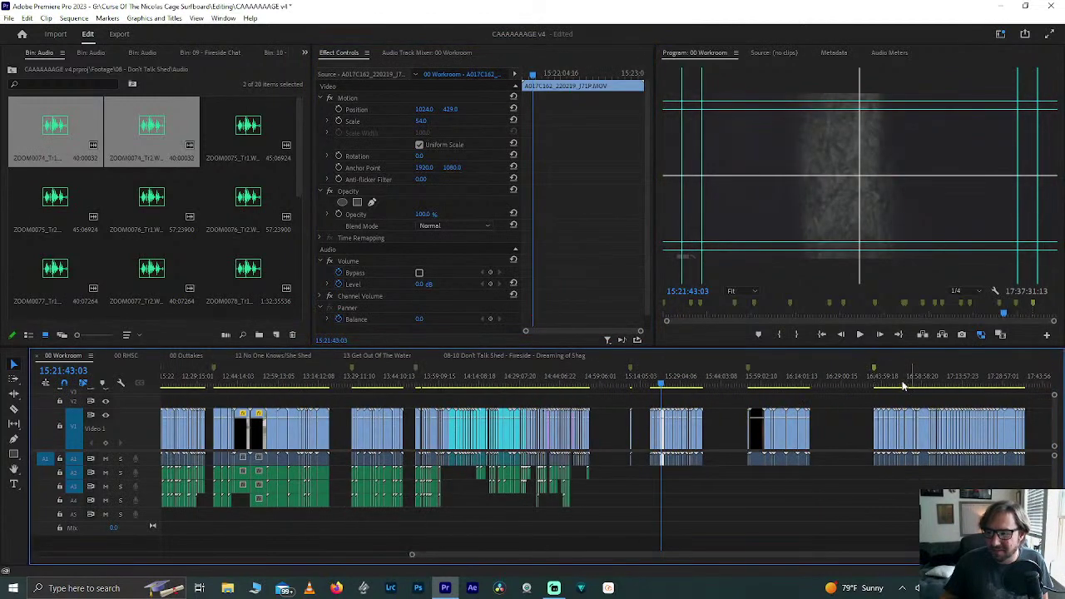
pyautogui.click(900, 382)
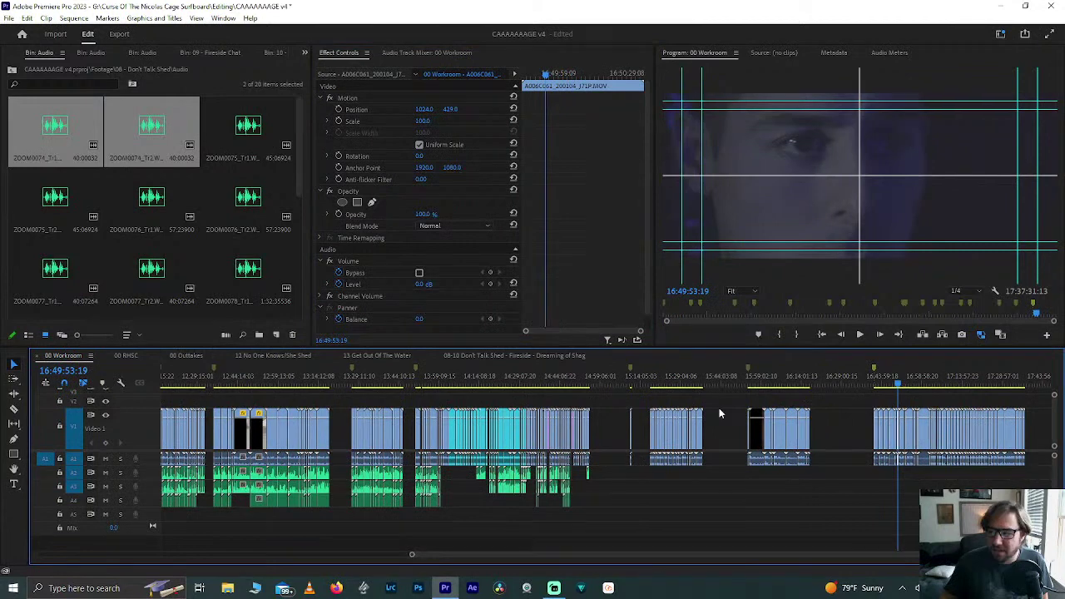
pyautogui.click(975, 381)
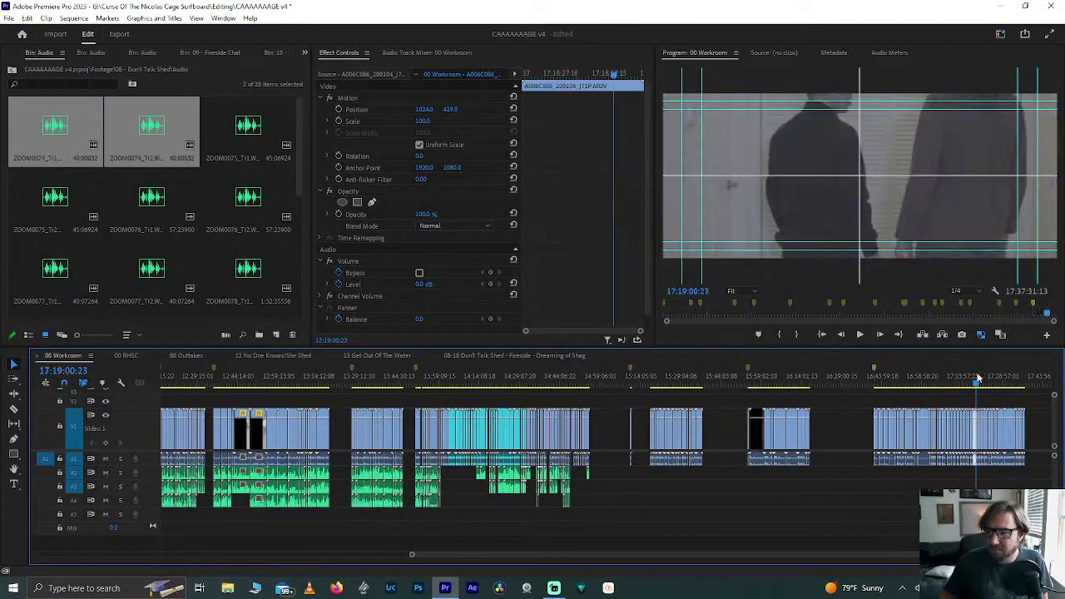
pyautogui.click(650, 381)
pyautogui.press('=')
pyautogui.press('=')
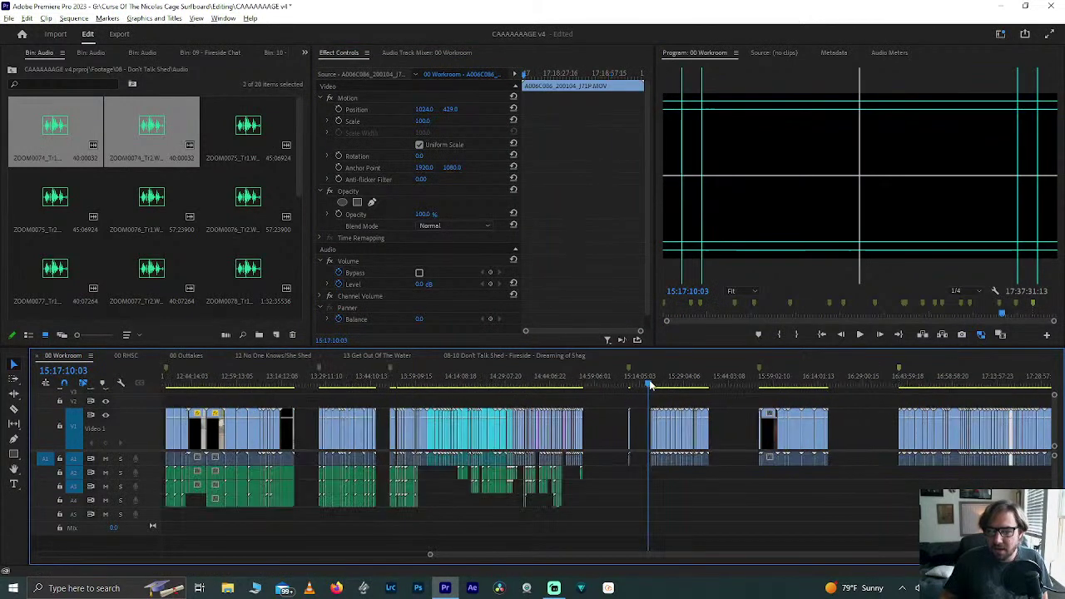
pyautogui.press('-')
pyautogui.press('-')
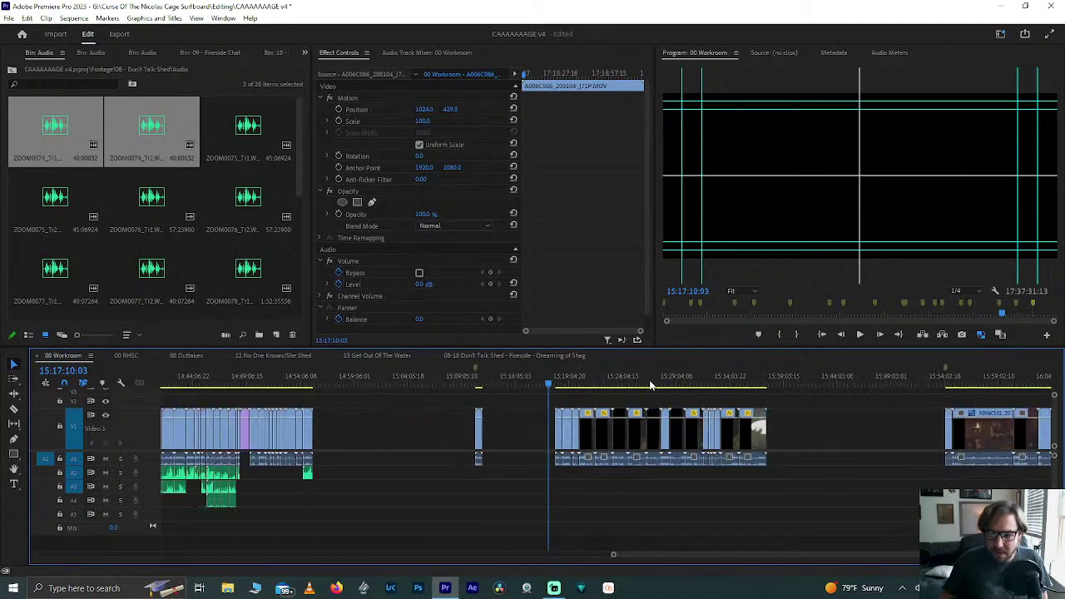
pyautogui.hscroll(2, 526, 469)
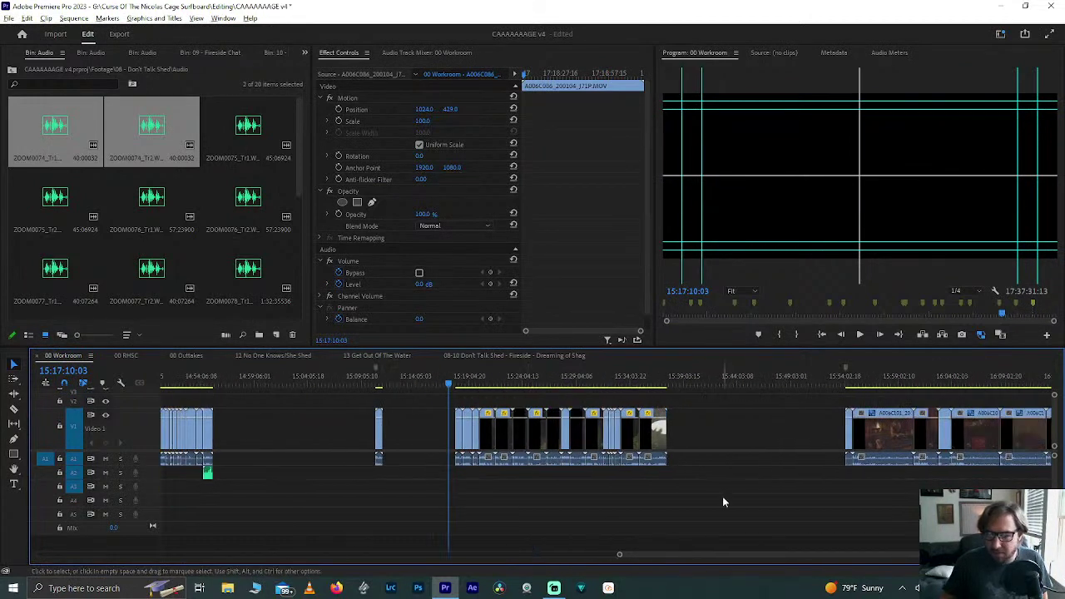
pyautogui.press('-')
pyautogui.press('-')
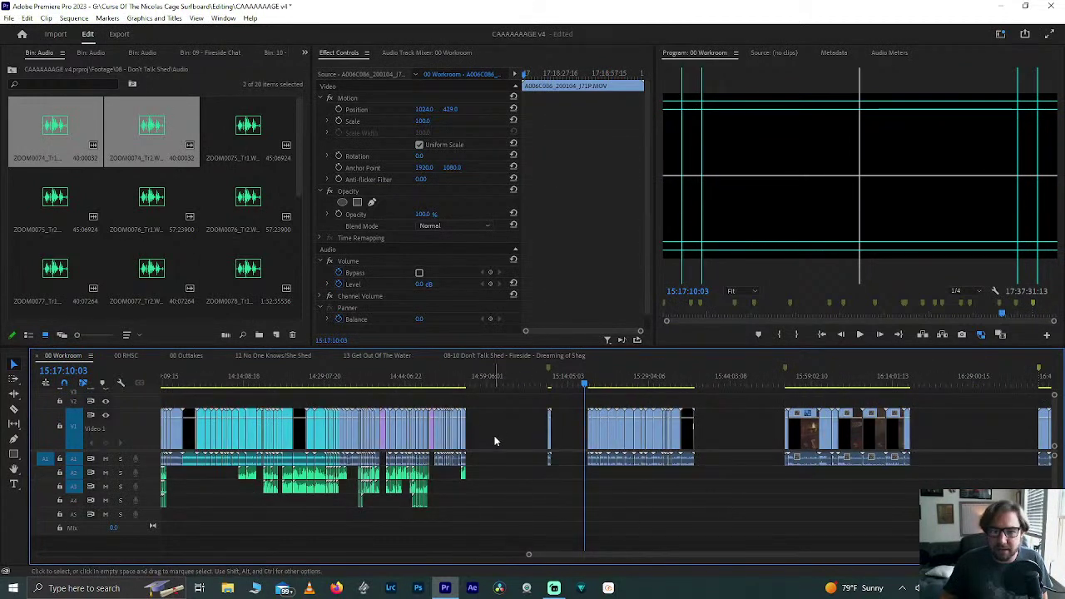
pyautogui.press('=')
pyautogui.press('=')
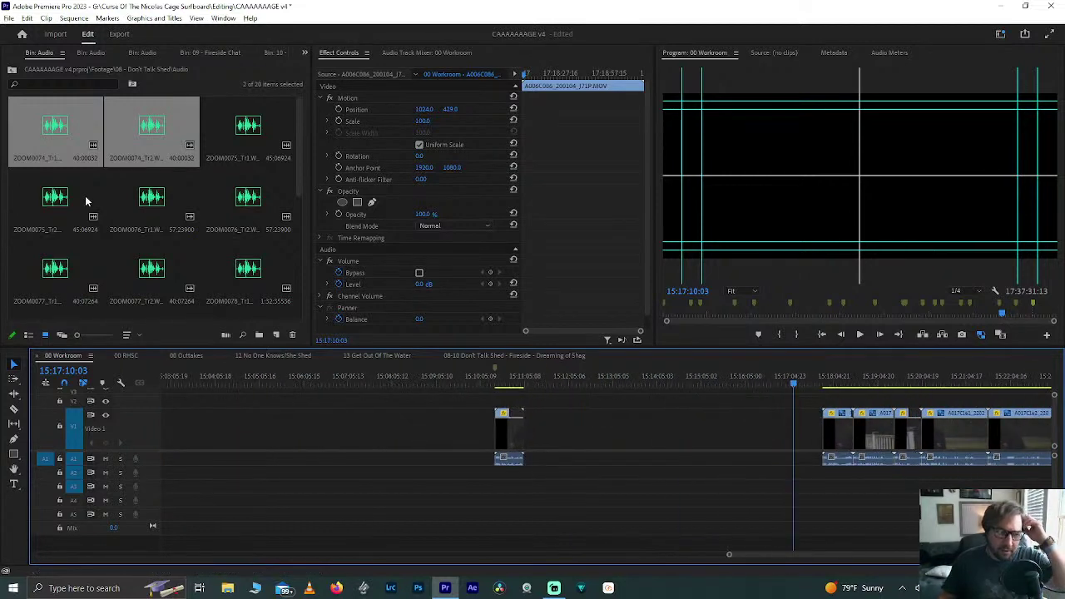
# Step: Place both ZOOM0074 tracks under the short clip and merge them, synced on audio
pyautogui.moveTo(38, 136); pyautogui.dragTo(522, 498)
pyautogui.moveTo(481, 433); pyautogui.dragTo(546, 501)
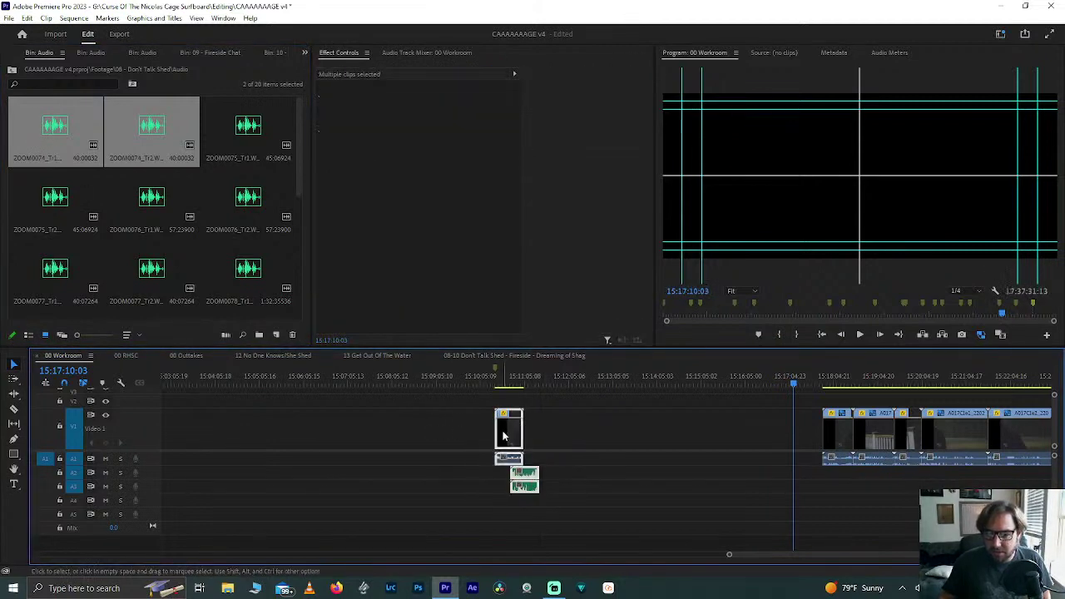
pyautogui.rightClick(505, 458)
pyautogui.click(537, 253)
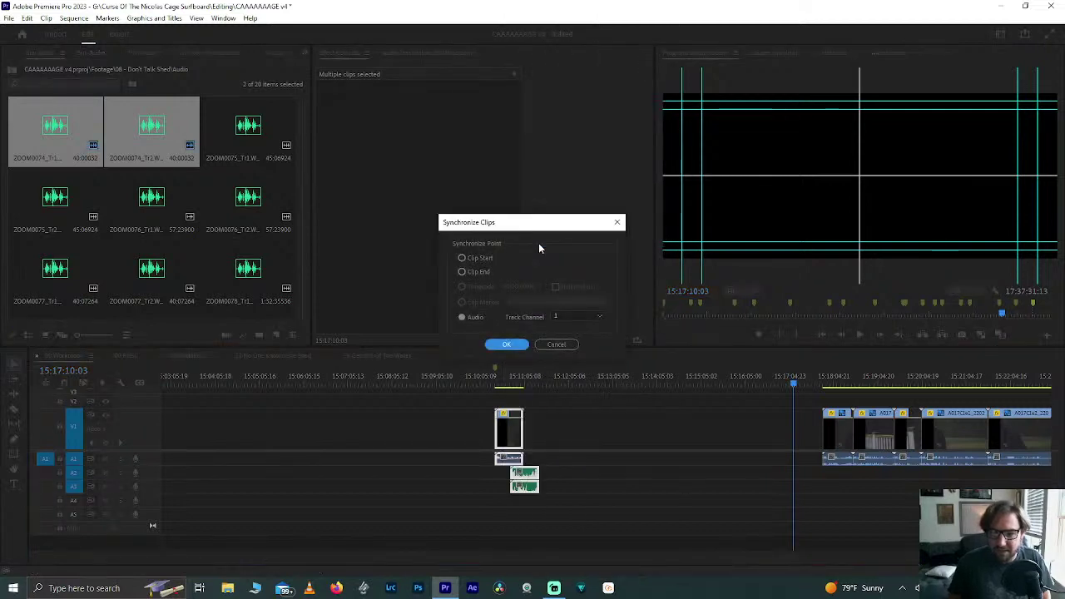
pyautogui.press('Return')
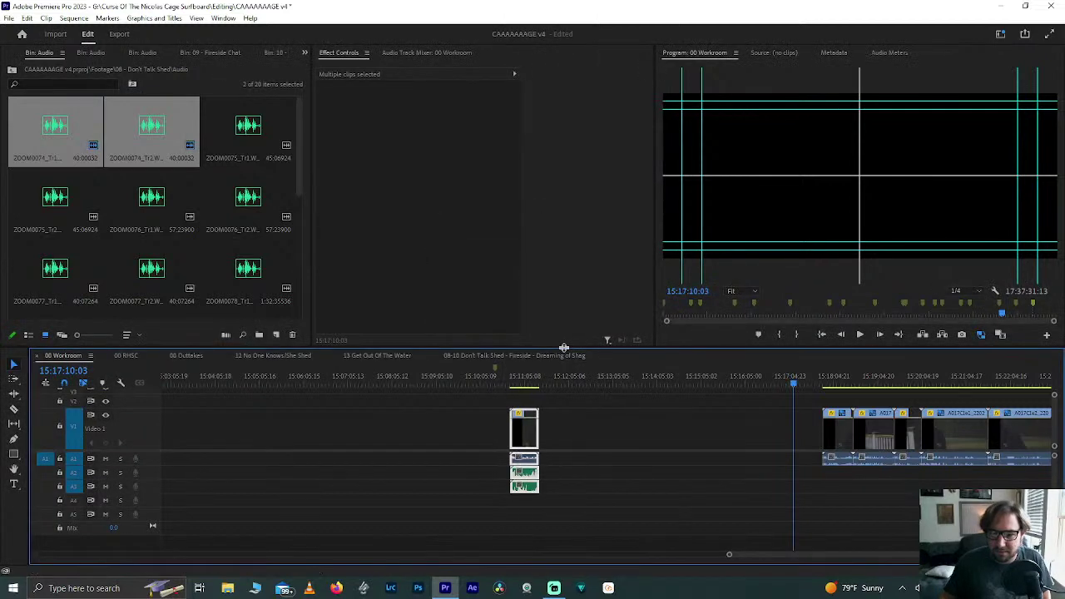
# Step: Trim the video clip's start to where the Zoom audio begins
pyautogui.scroll(5, 529, 436)
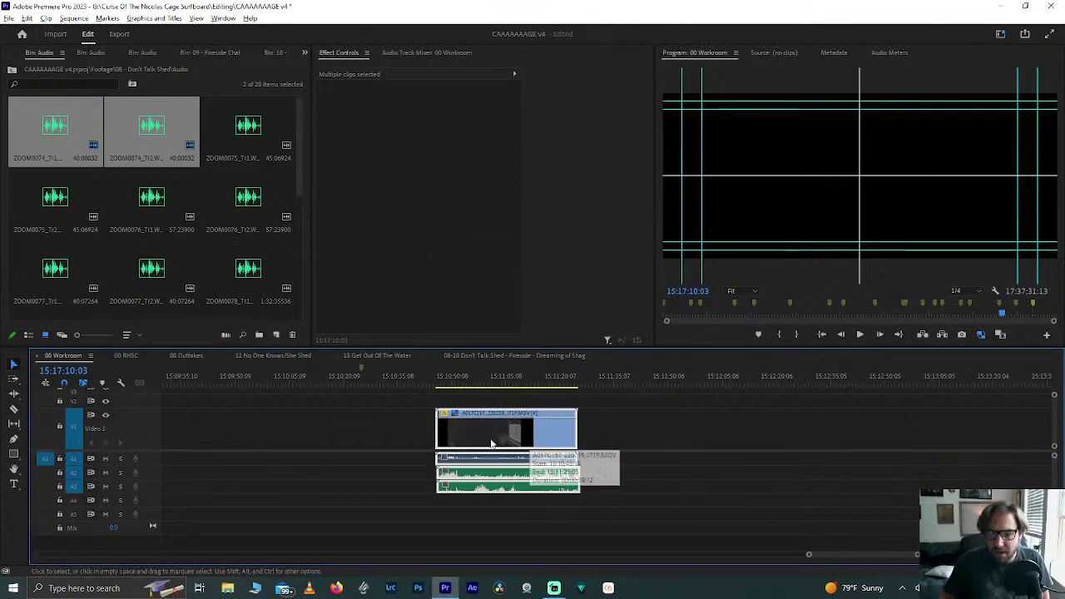
pyautogui.click(393, 427)
pyautogui.click(447, 470)
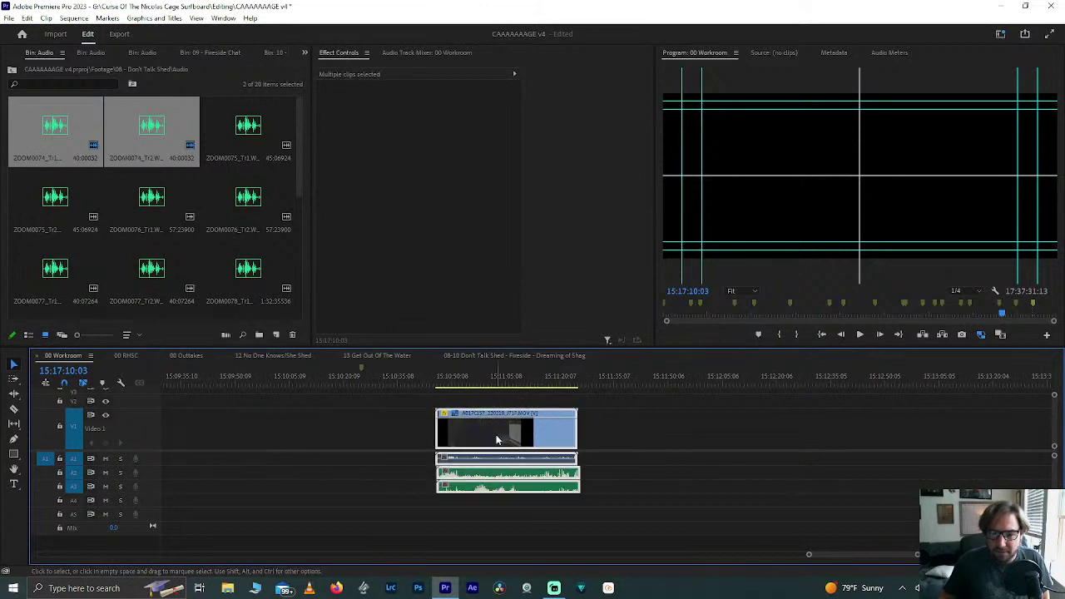
pyautogui.click(448, 385)
pyautogui.scroll(3, 449, 385)
pyautogui.click(414, 382)
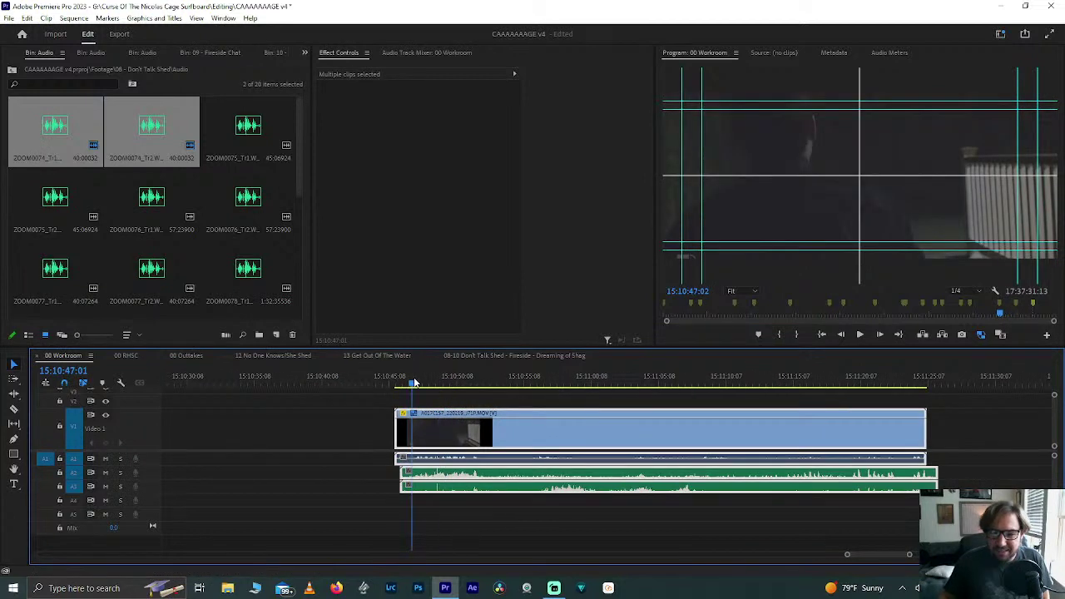
pyautogui.press('Left')
pyautogui.press('Left')
pyautogui.press('Left')
pyautogui.press('Left')
pyautogui.press('Left')
pyautogui.press('Left')
pyautogui.press('Left')
pyautogui.press('Left')
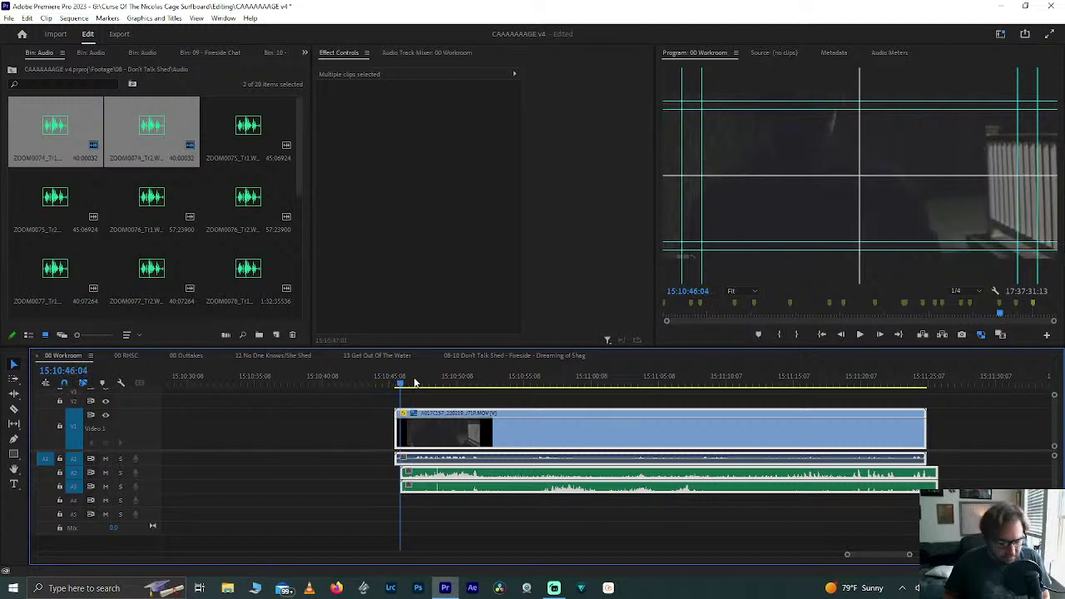
pyautogui.moveTo(395, 466); pyautogui.dragTo(408, 478)
# Step: Check the ZOOM0074 audio ends with the video at 15:11:25:06, then deselect and zoom out
pyautogui.click(408, 478)
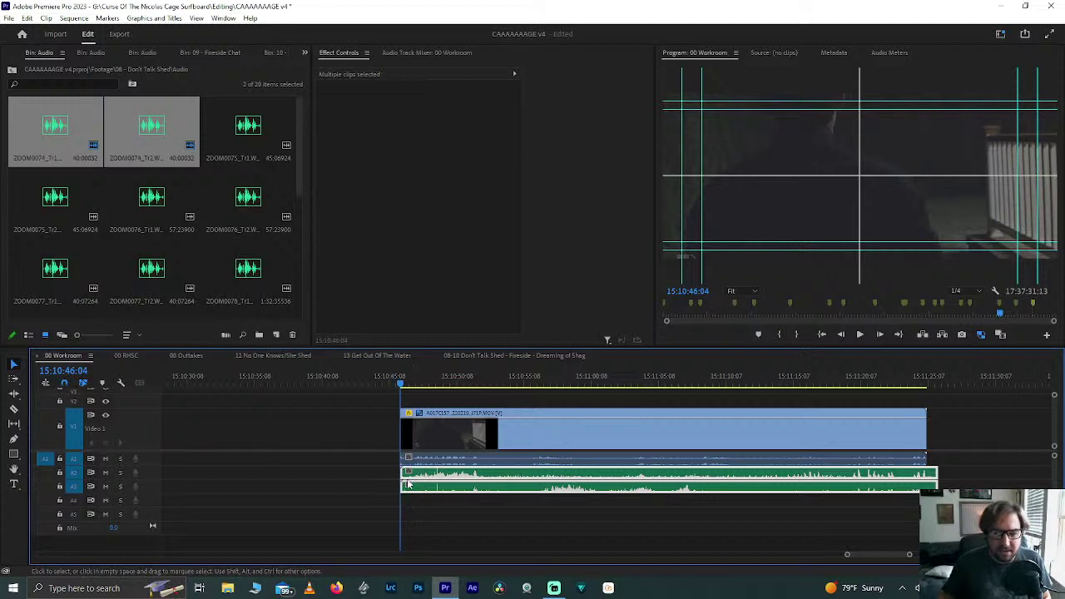
pyautogui.click(405, 470)
pyautogui.press('Down')
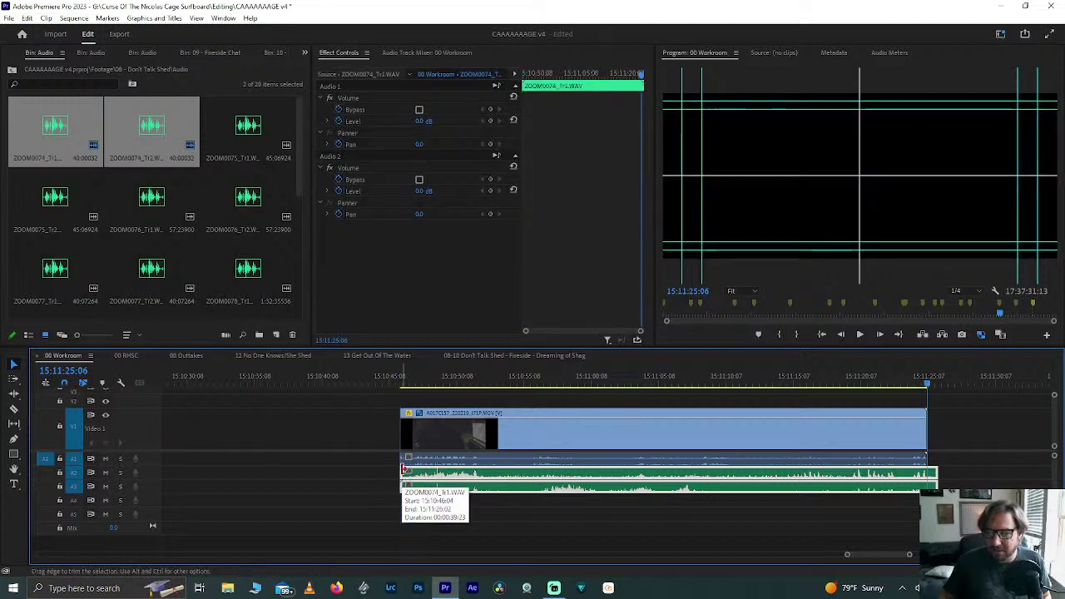
pyautogui.click(932, 469)
pyautogui.keyDown('alt'); pyautogui.scroll(-3, 832, 445); pyautogui.keyUp('alt')
pyautogui.keyDown('alt'); pyautogui.scroll(-2, 832, 441); pyautogui.keyUp('alt')
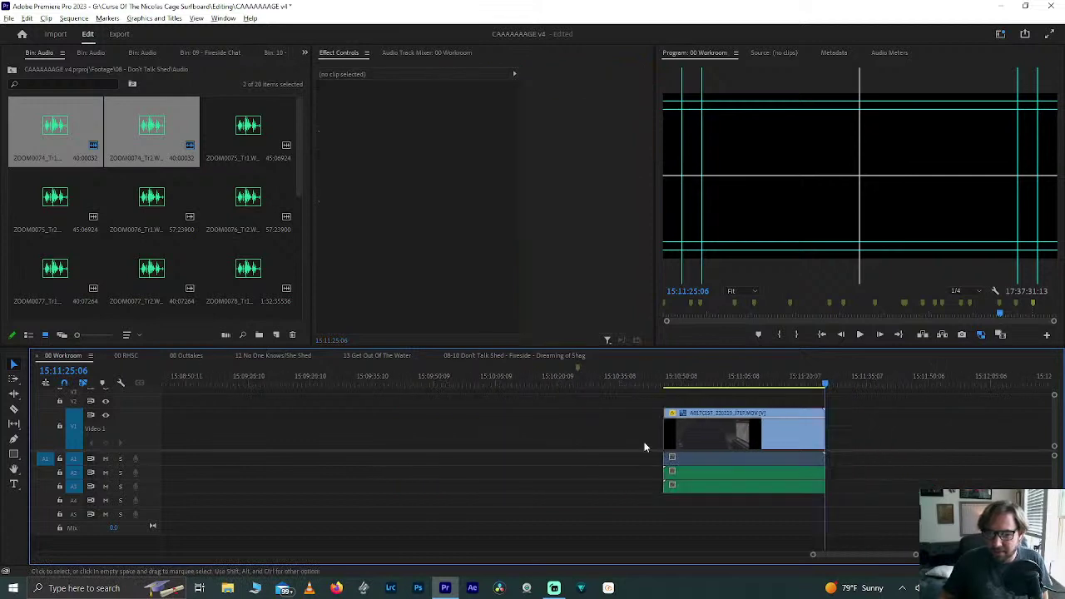
# Step: Move the first synced clip group earlier on the timeline
pyautogui.moveTo(691, 429); pyautogui.dragTo(621, 428)
pyautogui.scroll(-5, 541, 414)
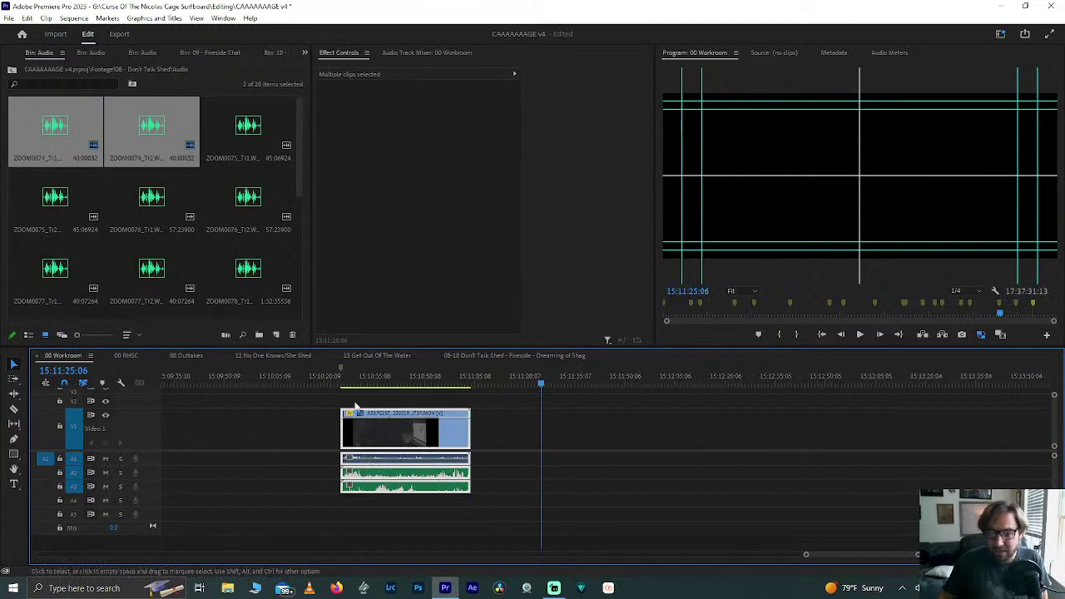
pyautogui.click(359, 381)
pyautogui.press('Up')
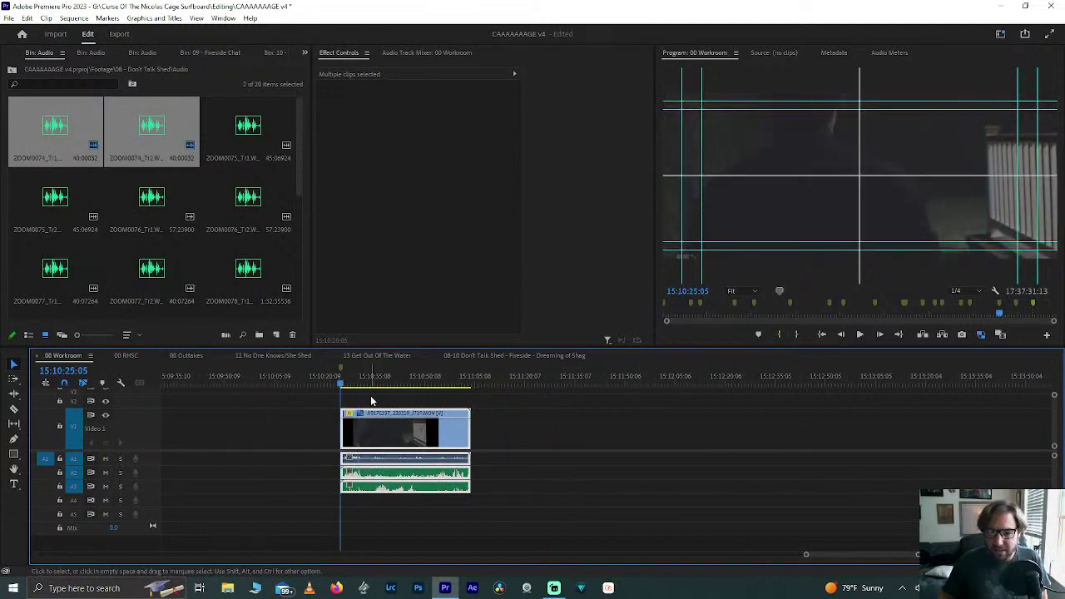
pyautogui.keyDown('alt'); pyautogui.scroll(-2, 370, 396); pyautogui.keyUp('alt')
pyautogui.scroll(-3, 370, 396)
pyautogui.keyDown('alt'); pyautogui.scroll(-2, 399, 459); pyautogui.keyUp('alt')
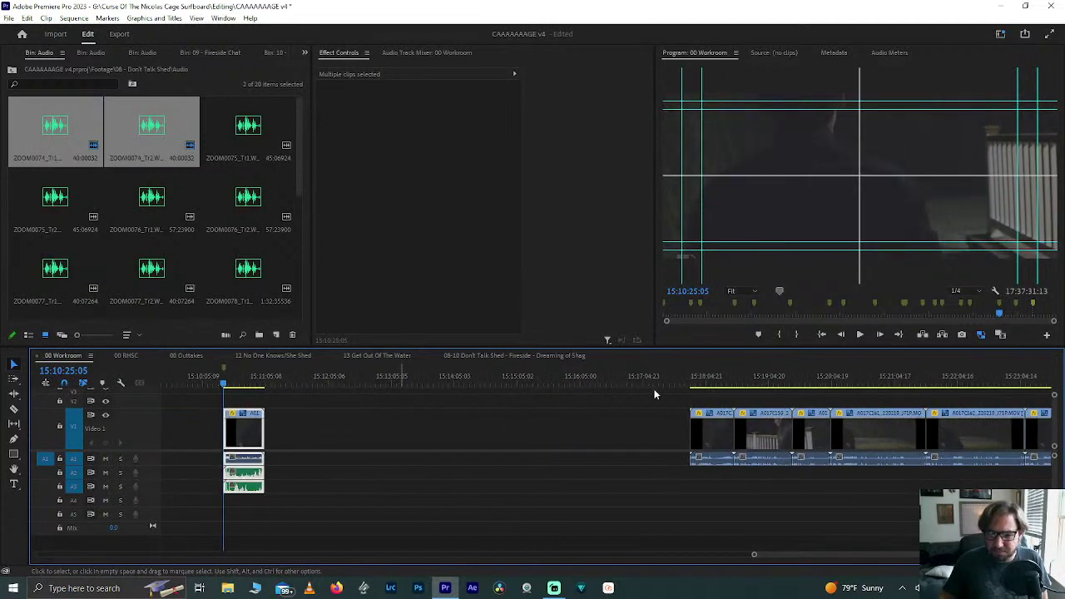
# Step: Bring the next video clip left and drop ZOOM0075_Tr1 and Tr2 on A2 and A3
pyautogui.moveTo(707, 423); pyautogui.dragTo(380, 423)
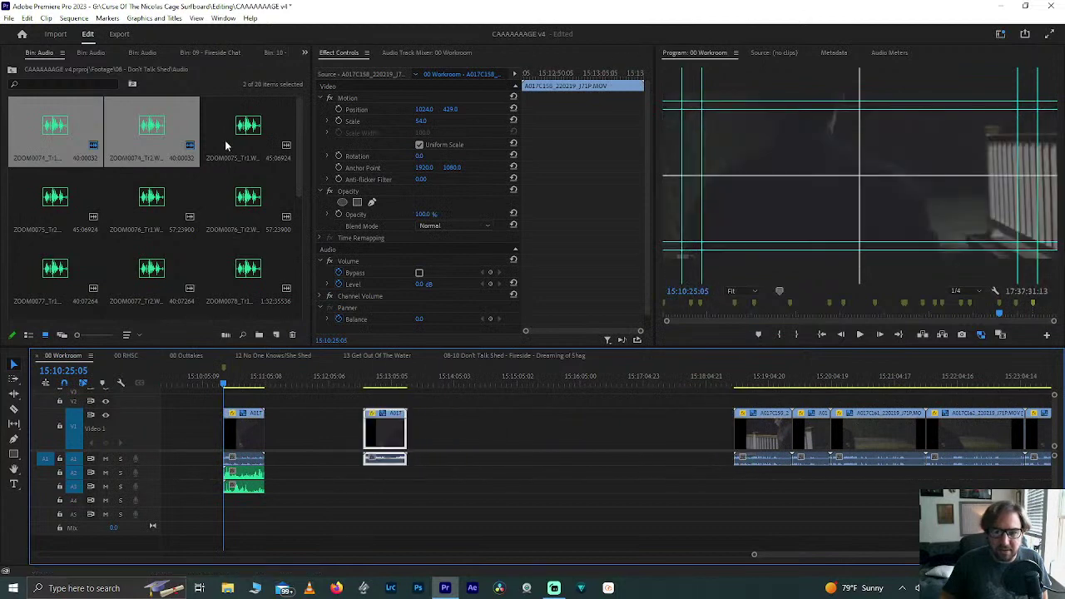
pyautogui.click(230, 138)
pyautogui.click(57, 210)
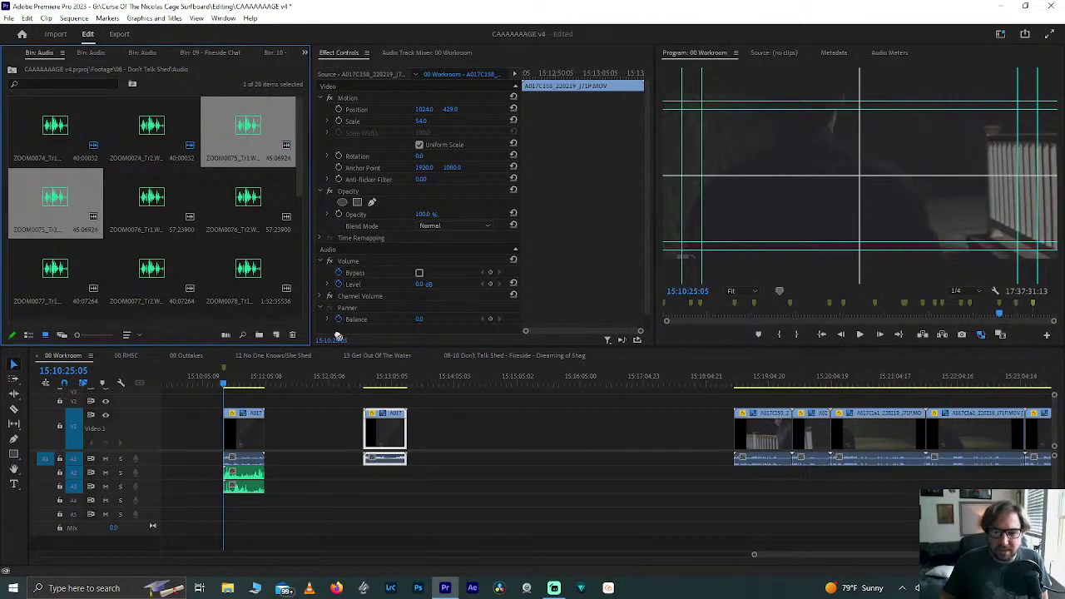
pyautogui.moveTo(337, 334); pyautogui.dragTo(406, 497)
# Step: Synchronize the second video clip with its ZOOM0075 audio by audio
pyautogui.moveTo(324, 468); pyautogui.dragTo(391, 506)
pyautogui.click(367, 486)
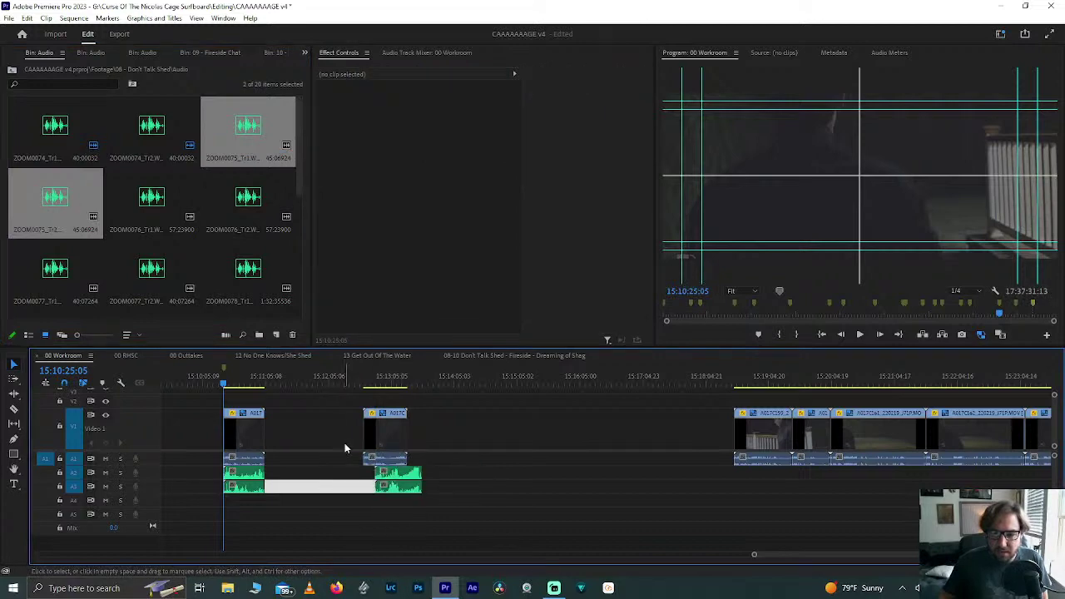
pyautogui.moveTo(345, 448); pyautogui.dragTo(405, 503)
pyautogui.rightClick(383, 487)
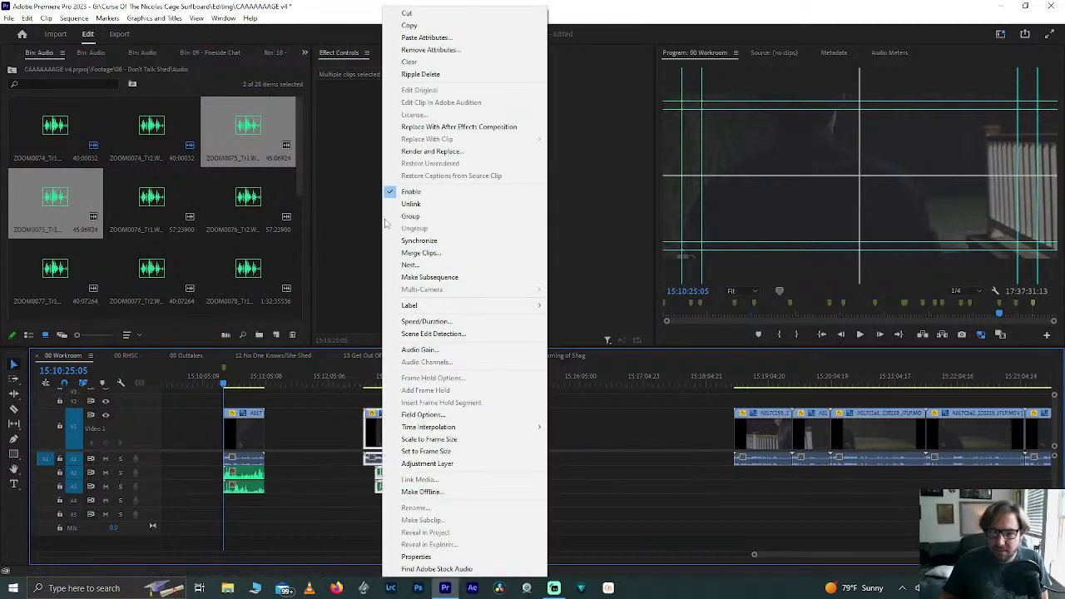
pyautogui.click(426, 239)
pyautogui.press('Return')
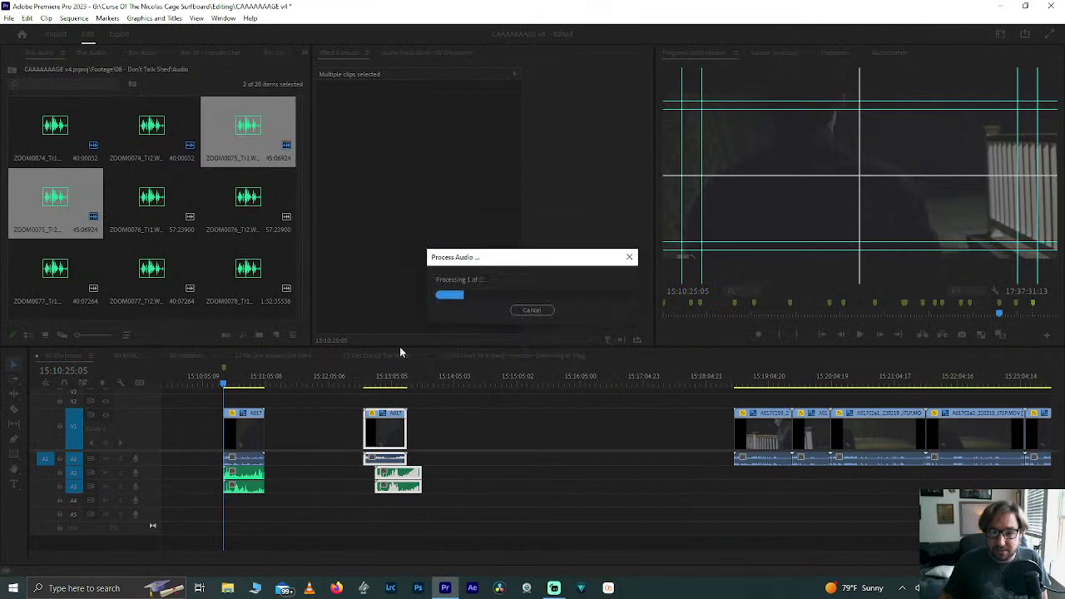
# Step: Link both ZOOM0075 audio clips and trim their tail to the video's end
pyautogui.scroll(3, 400, 459)
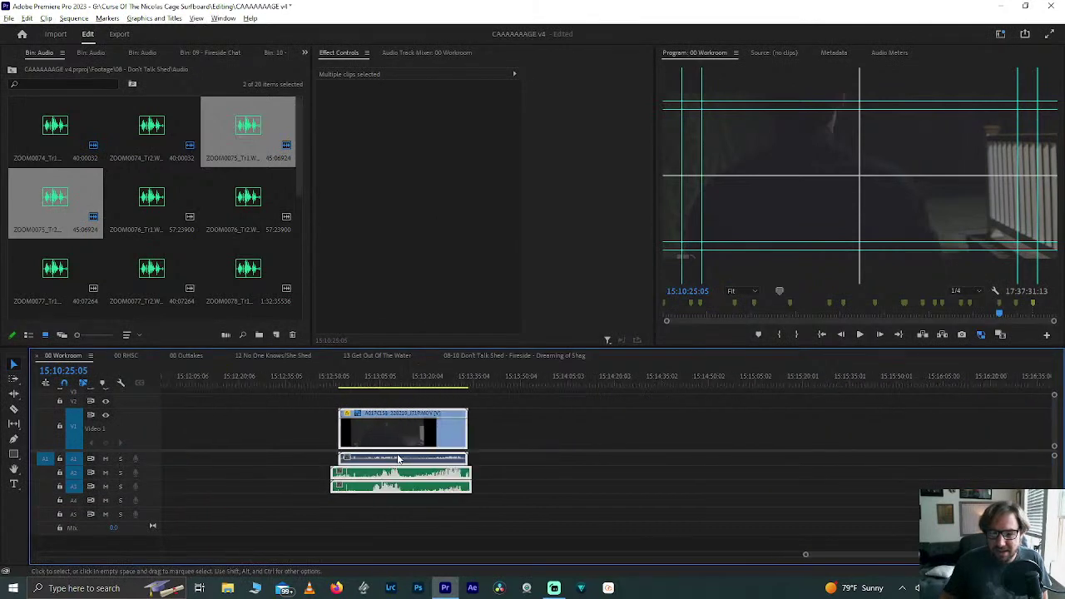
pyautogui.scroll(2, 400, 459)
pyautogui.click(327, 383)
pyautogui.press('Up')
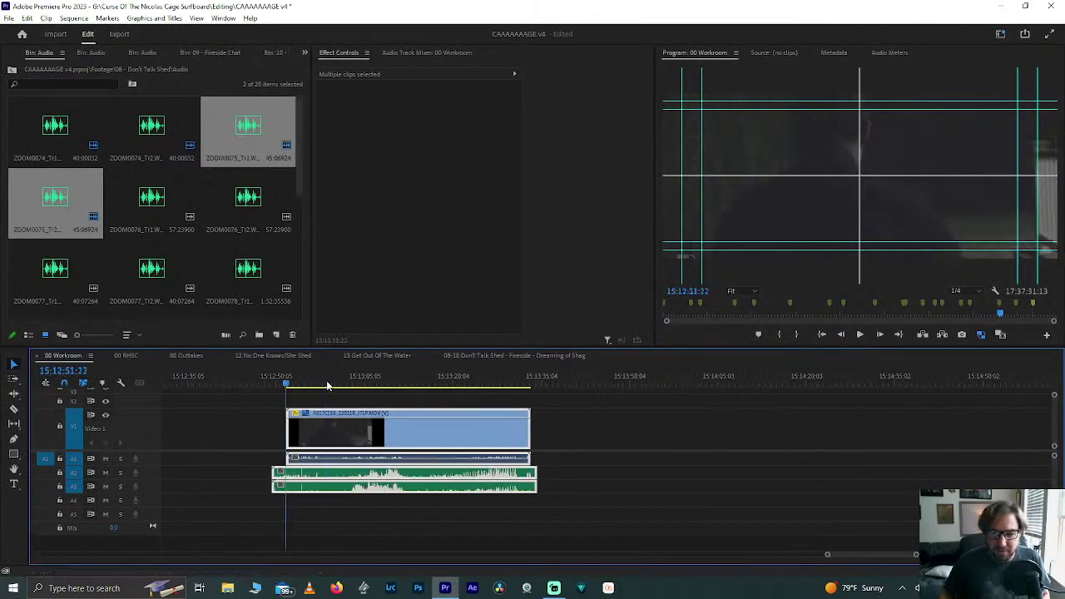
pyautogui.click(249, 469)
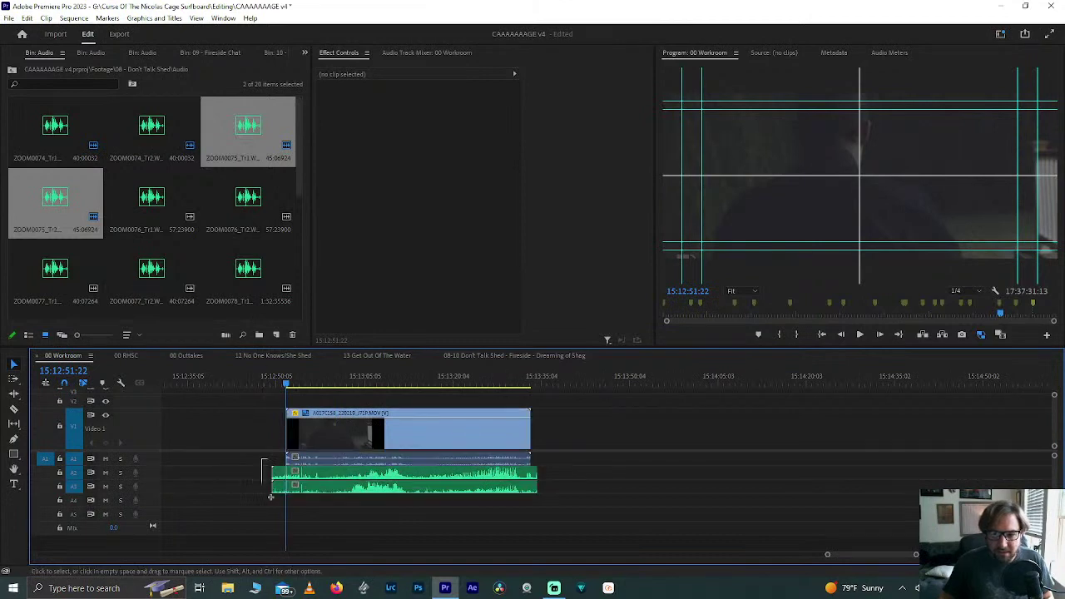
pyautogui.click(333, 487)
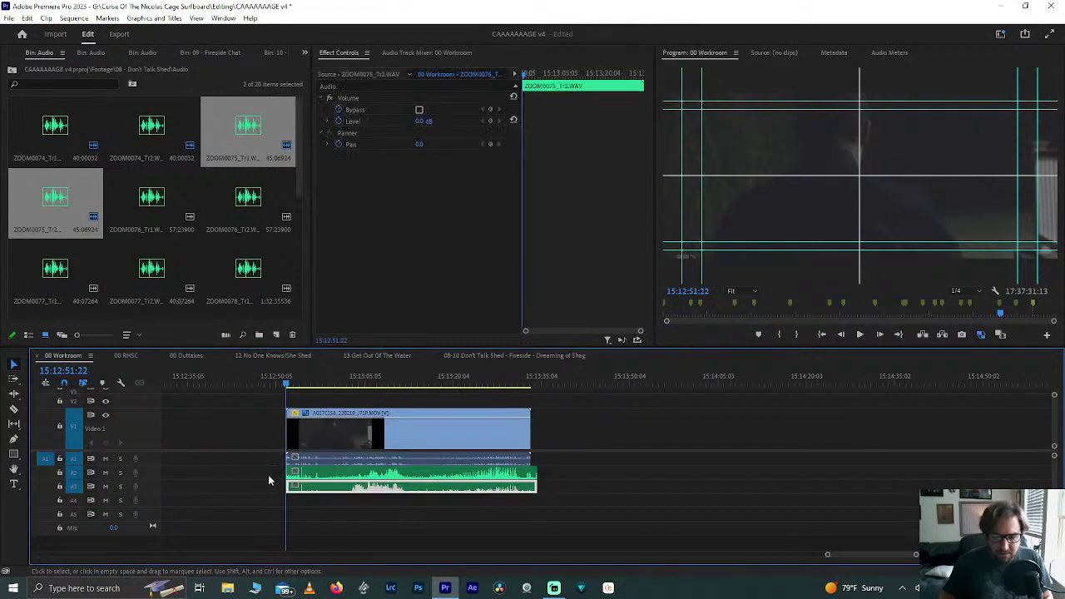
pyautogui.moveTo(242, 478); pyautogui.dragTo(326, 494)
pyautogui.hotkey('ctrl', 'l')
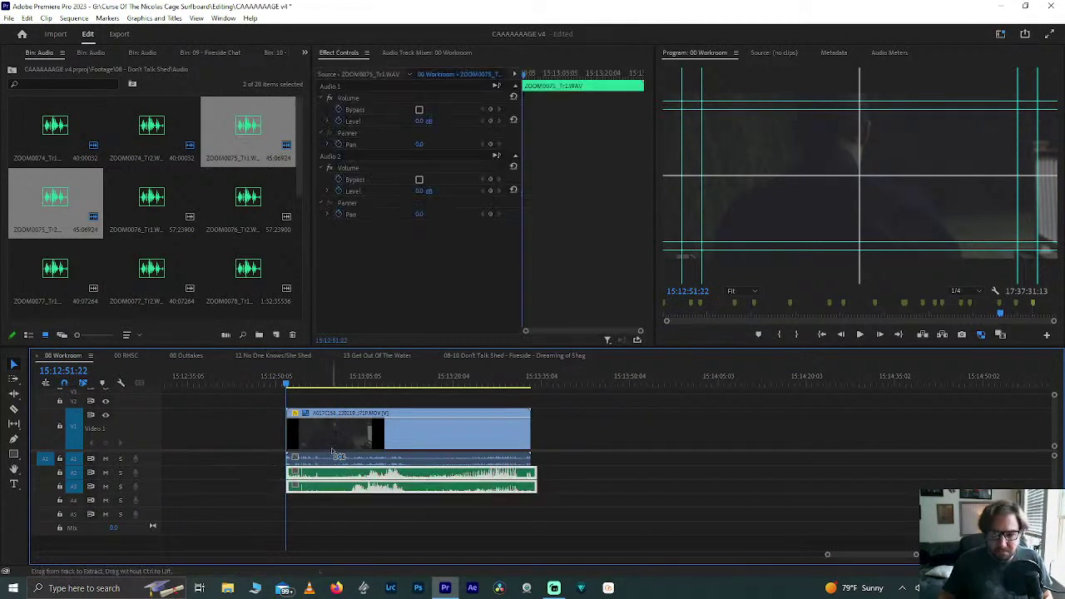
pyautogui.press('Down')
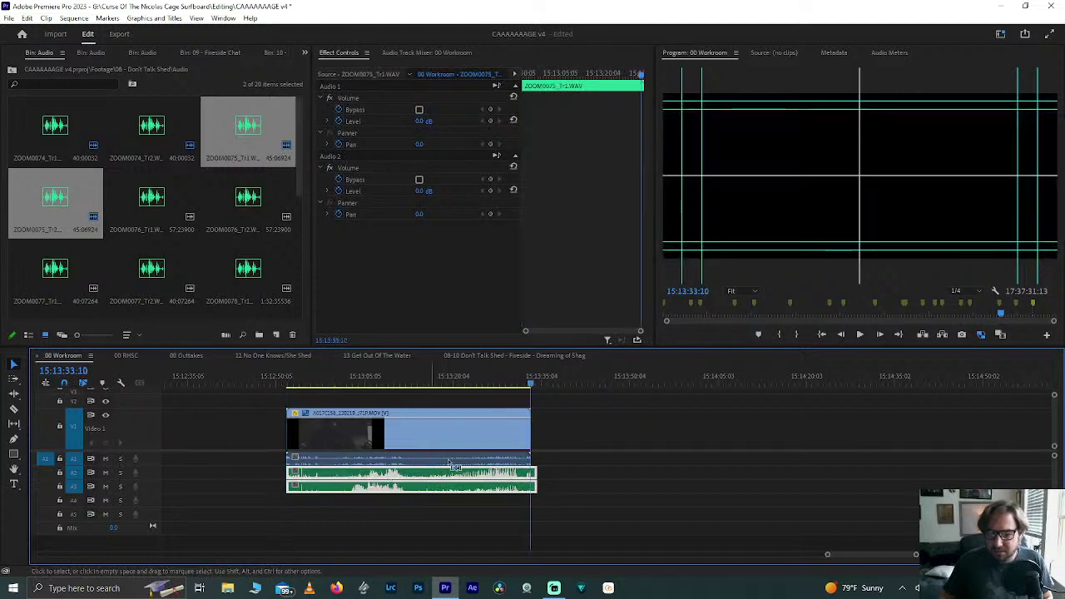
pyautogui.moveTo(555, 445); pyautogui.dragTo(532, 494)
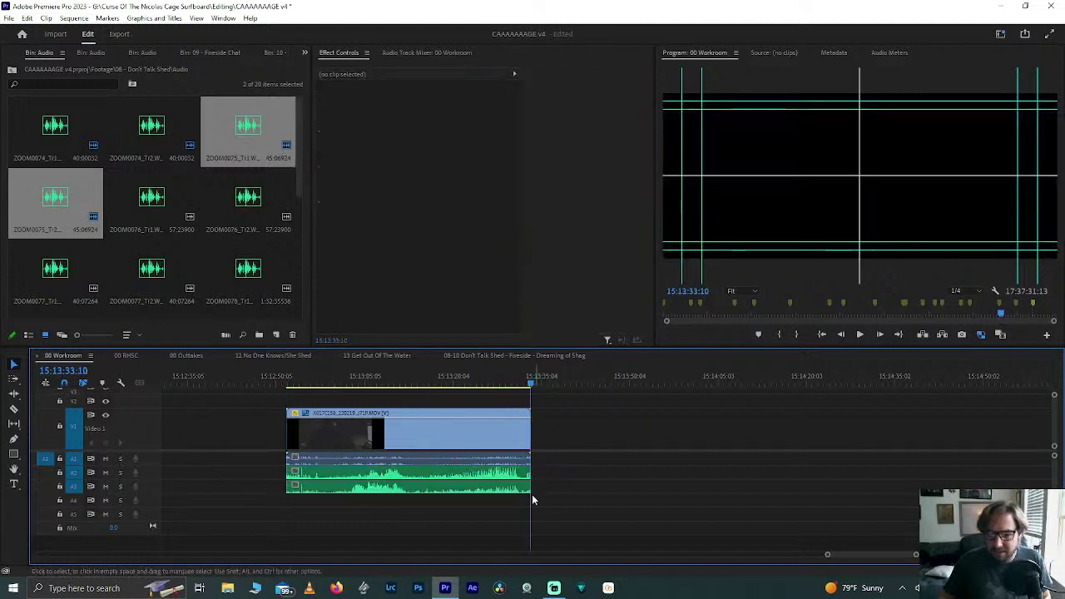
# Step: Butt the second group against the first clip, delete the gap, and pull in the next clip
pyautogui.press('-')
pyautogui.press('-')
pyautogui.press('-')
pyautogui.moveTo(460, 408); pyautogui.dragTo(527, 516)
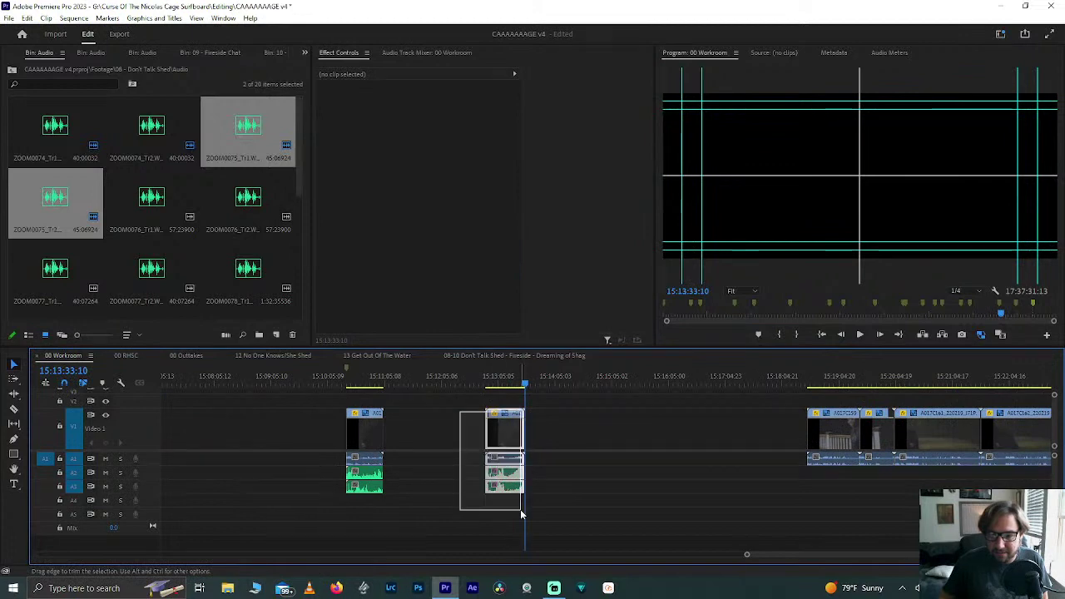
pyautogui.moveTo(500, 431); pyautogui.dragTo(408, 437)
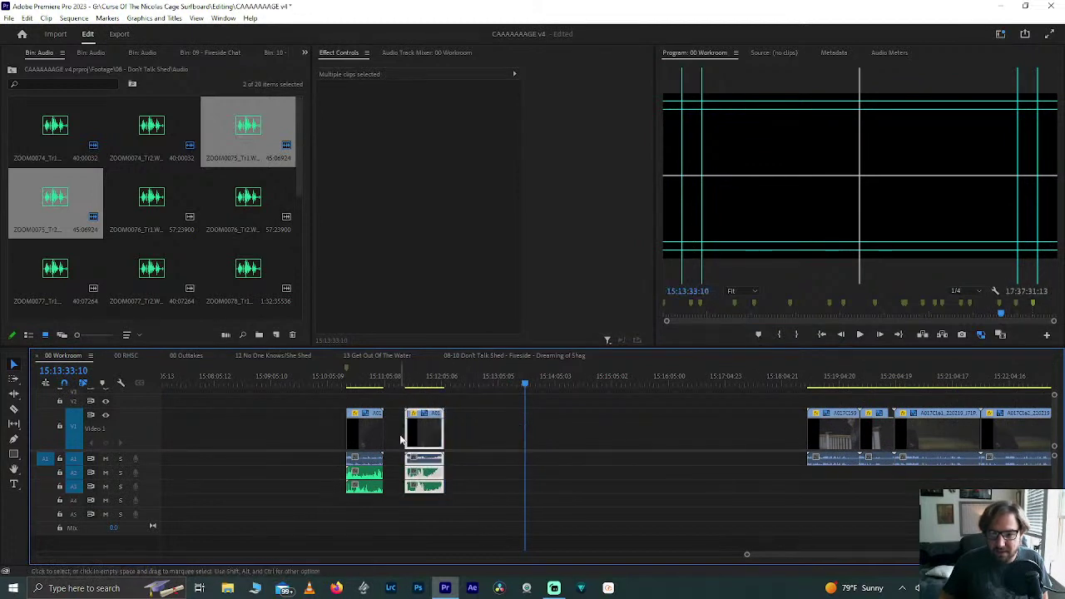
pyautogui.click(401, 439)
pyautogui.press('Delete')
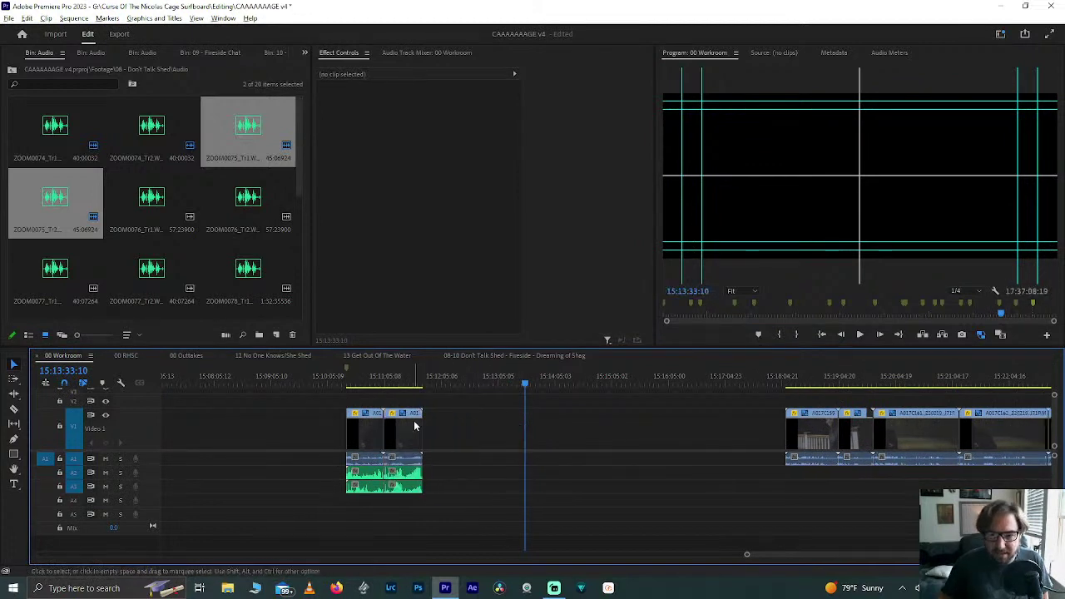
pyautogui.scroll(-2, 416, 426)
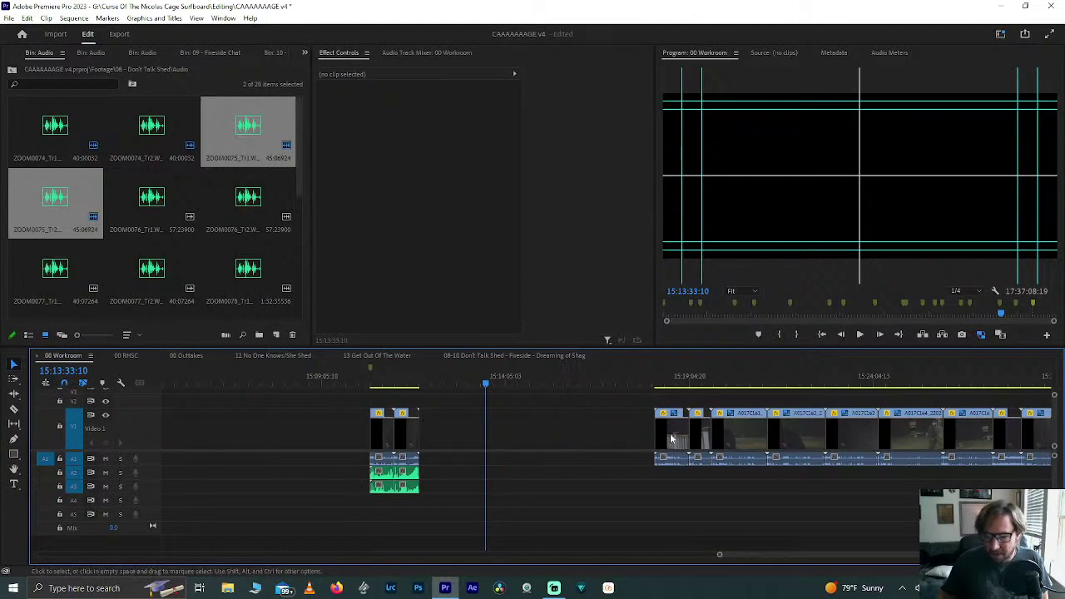
pyautogui.moveTo(672, 438); pyautogui.dragTo(514, 432)
# Step: Drop ZOOM0076_Tr1 under clip A017C159 and synchronize them by audio
pyautogui.moveTo(508, 430); pyautogui.dragTo(507, 430)
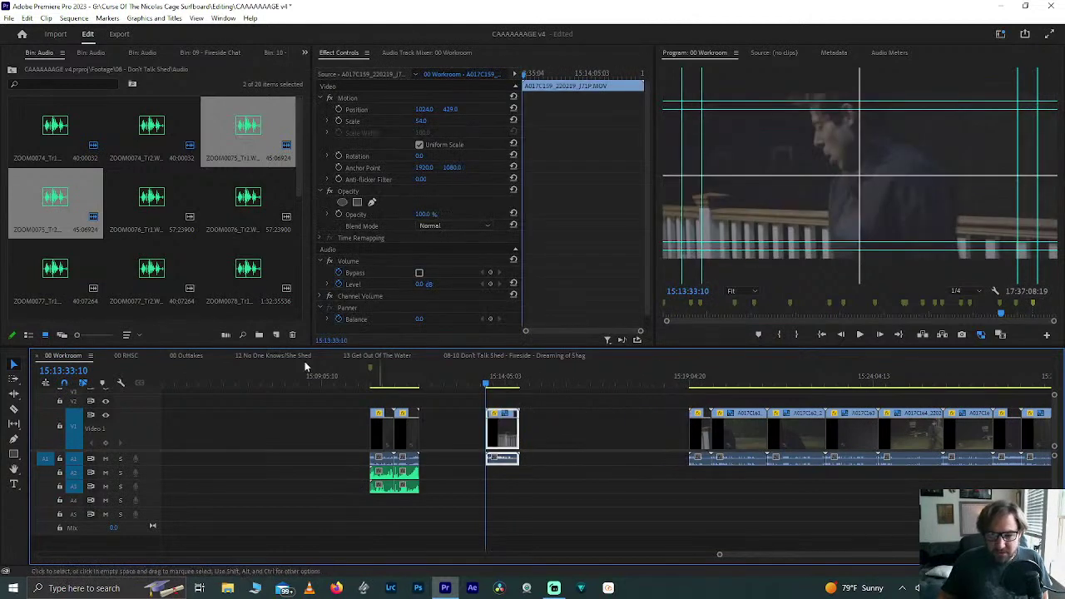
pyautogui.click(144, 205)
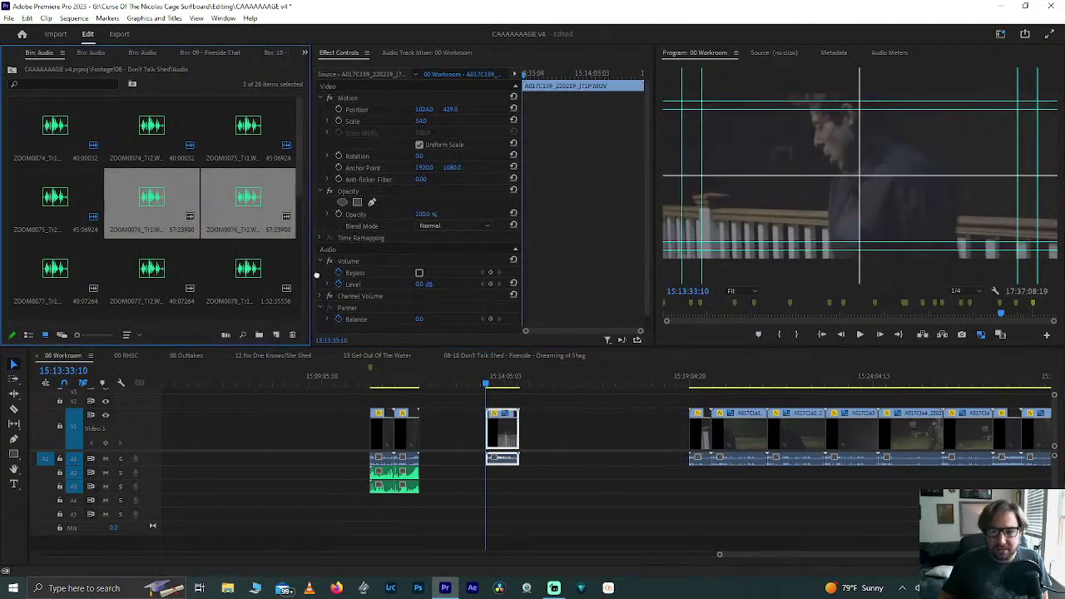
pyautogui.moveTo(316, 274); pyautogui.dragTo(531, 494)
pyautogui.moveTo(456, 398); pyautogui.dragTo(526, 495)
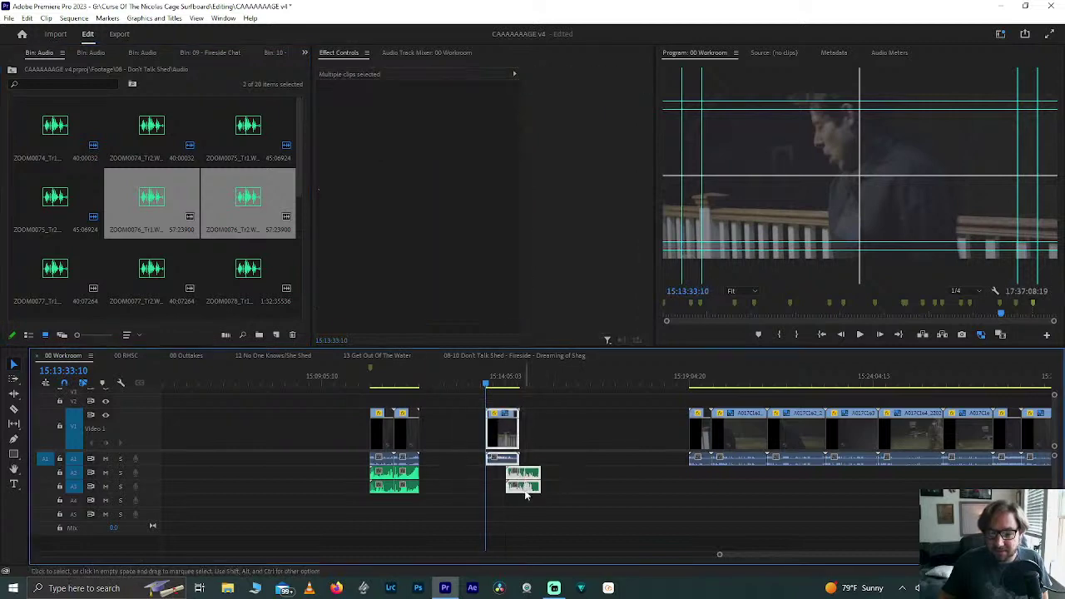
pyautogui.rightClick(526, 496)
pyautogui.click(562, 238)
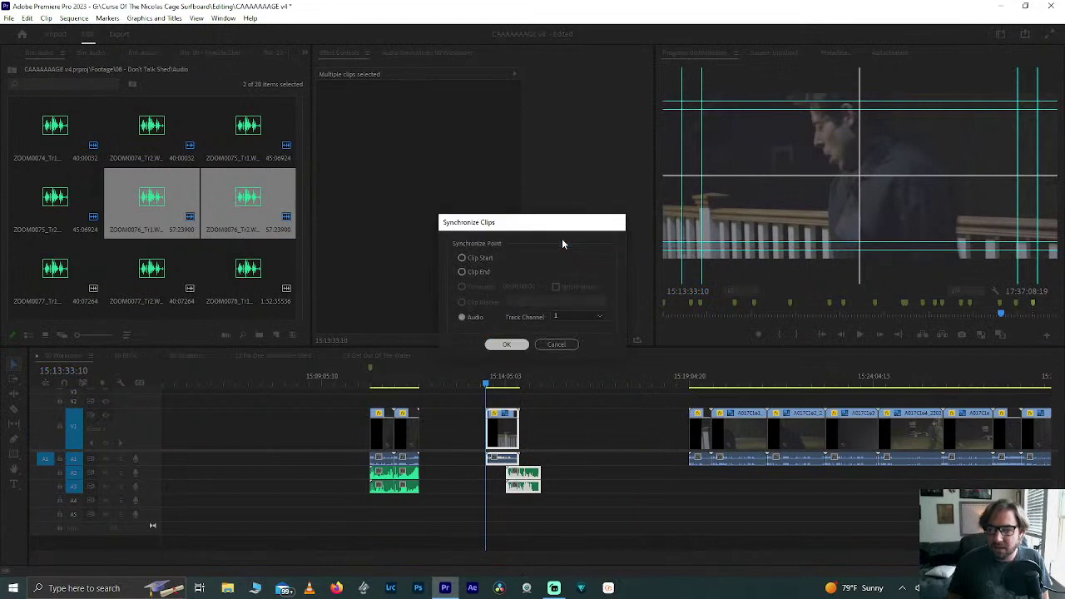
pyautogui.press('Return')
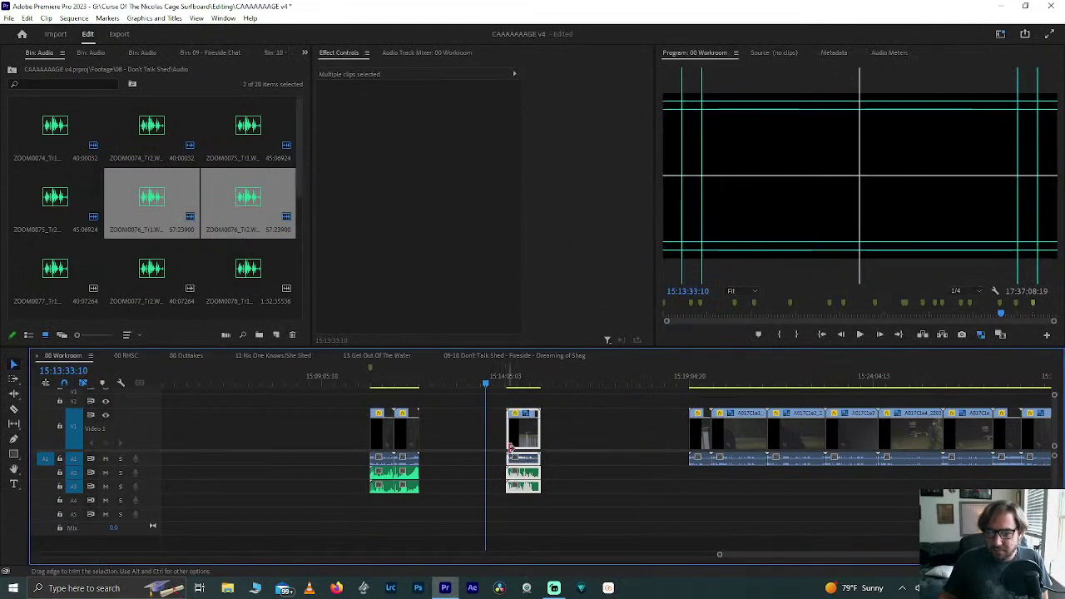
# Step: Preview the synced A017C159 clip and select its video and audio together
pyautogui.keyDown('alt'); pyautogui.scroll(5, 512, 450); pyautogui.keyUp('alt')
pyautogui.click(487, 379)
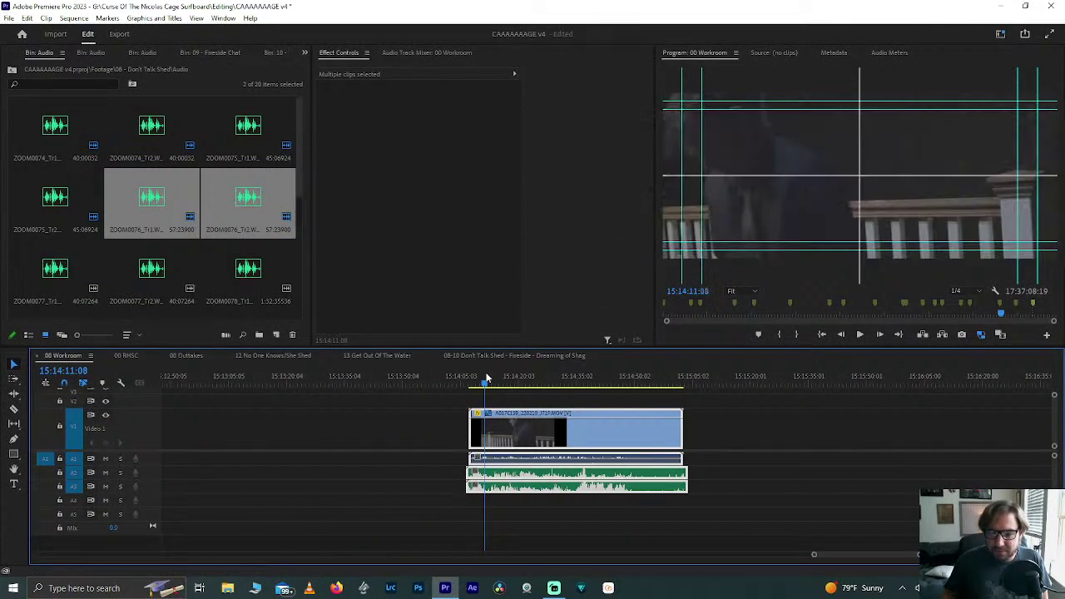
pyautogui.press('Up')
pyautogui.click(402, 458)
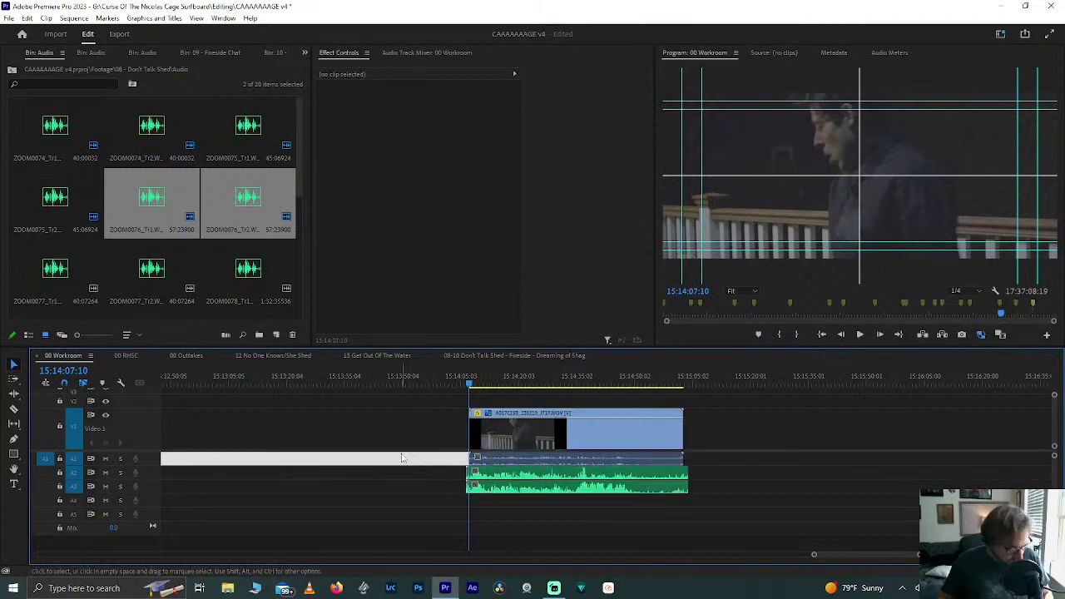
pyautogui.moveTo(432, 439); pyautogui.dragTo(467, 506)
pyautogui.press('Down')
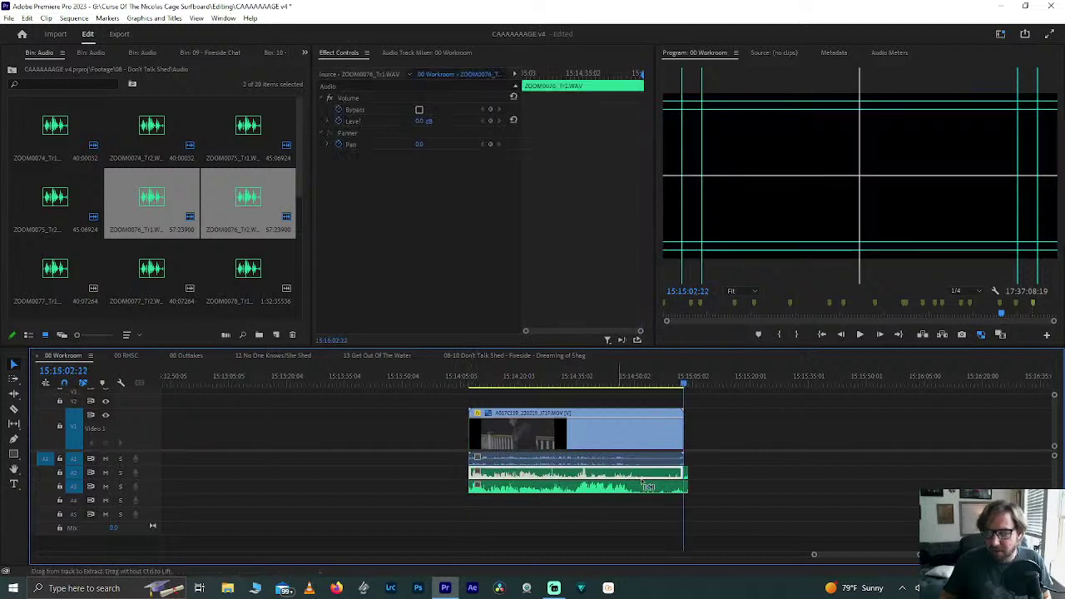
# Step: Move A017C159 beside the first two clips, delete the gap, and scrub to check
pyautogui.click(686, 505)
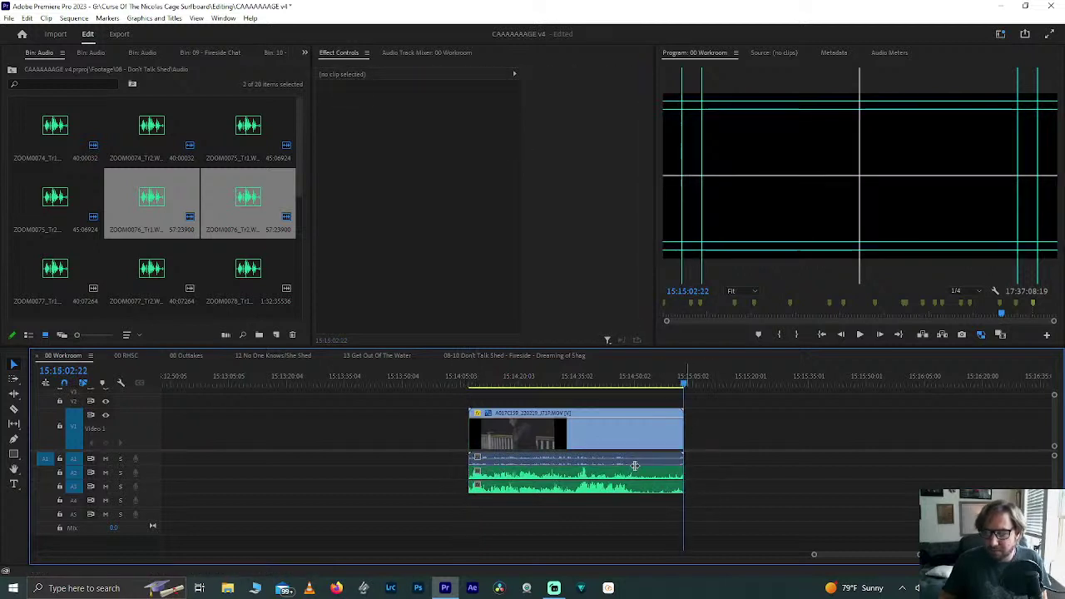
pyautogui.scroll(-3, 634, 464)
pyautogui.click(592, 483)
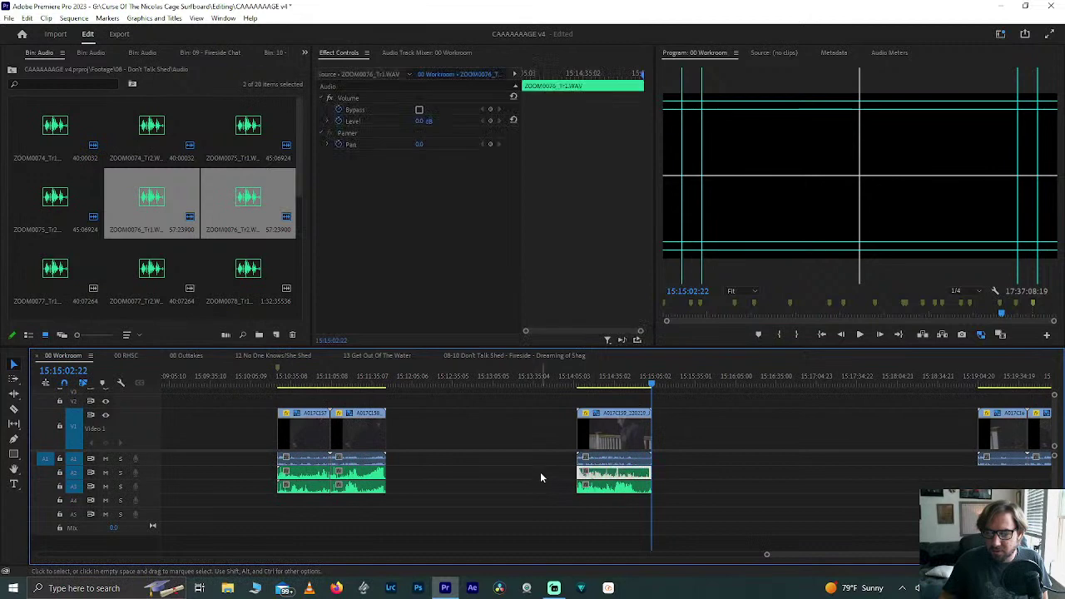
pyautogui.moveTo(540, 472); pyautogui.dragTo(585, 508)
pyautogui.click(593, 483)
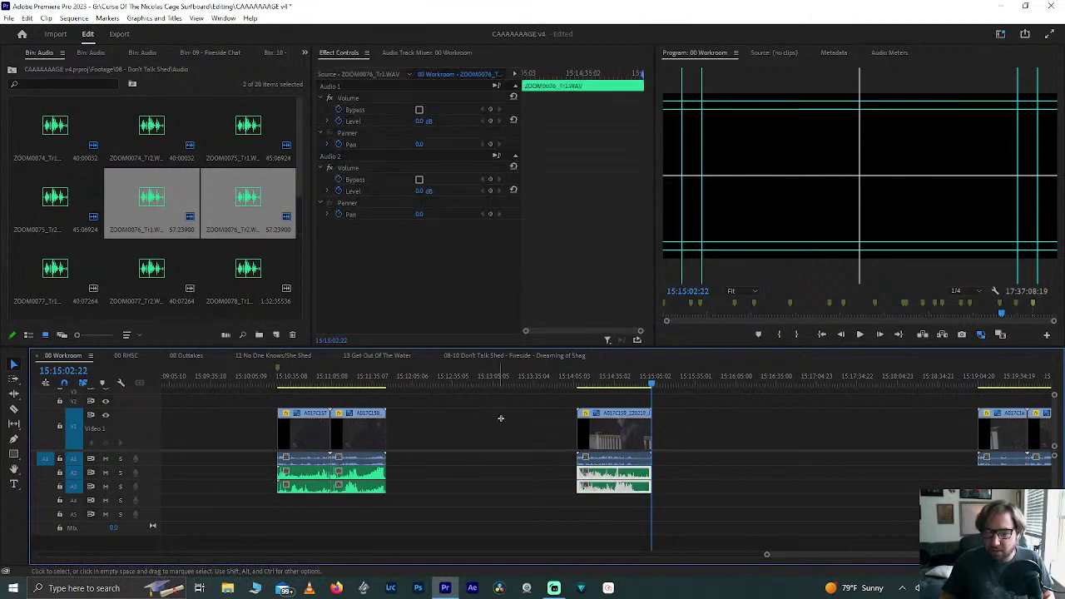
pyautogui.moveTo(523, 406); pyautogui.dragTo(496, 454)
pyautogui.moveTo(511, 409); pyautogui.dragTo(437, 435)
pyautogui.click(397, 442)
pyautogui.press('Delete')
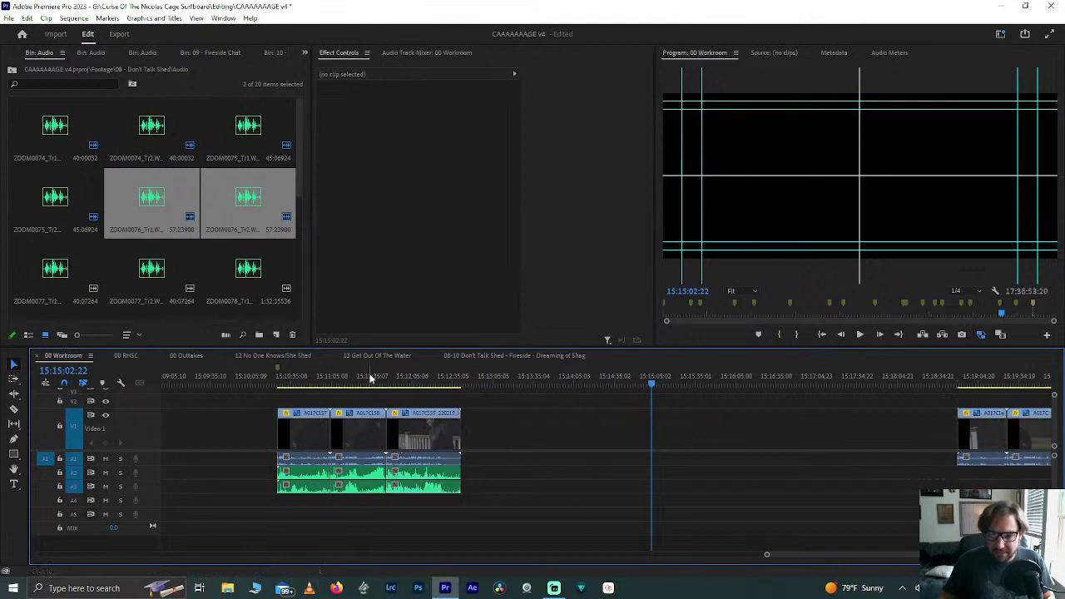
pyautogui.moveTo(378, 382); pyautogui.dragTo(416, 381)
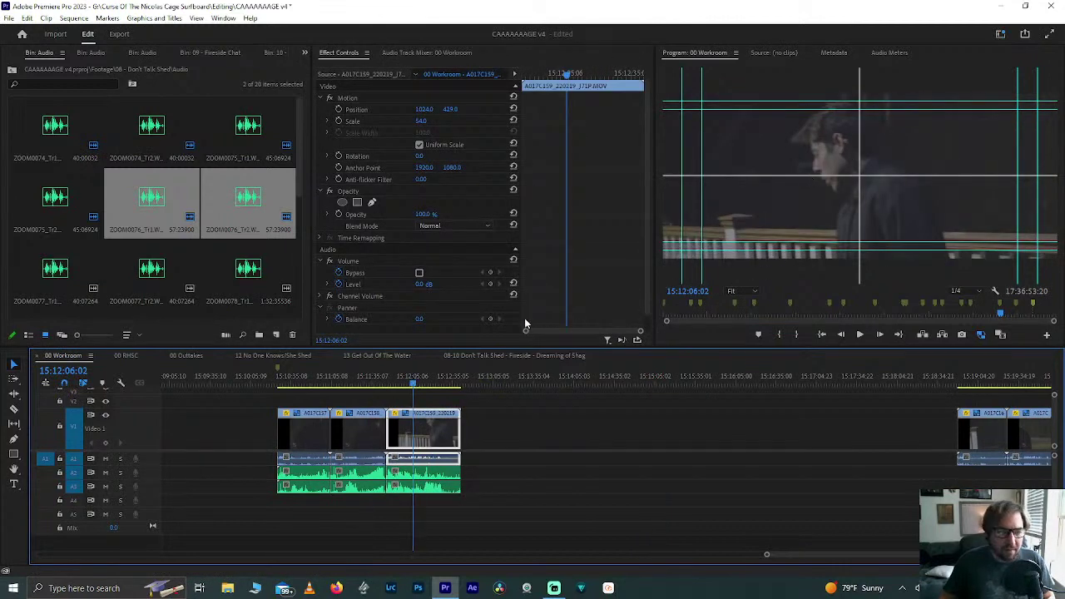
# Step: Place ZOOM0077 Tr1 and Tr2 on A2 and A3 under clip A017C160
pyautogui.click(70, 263)
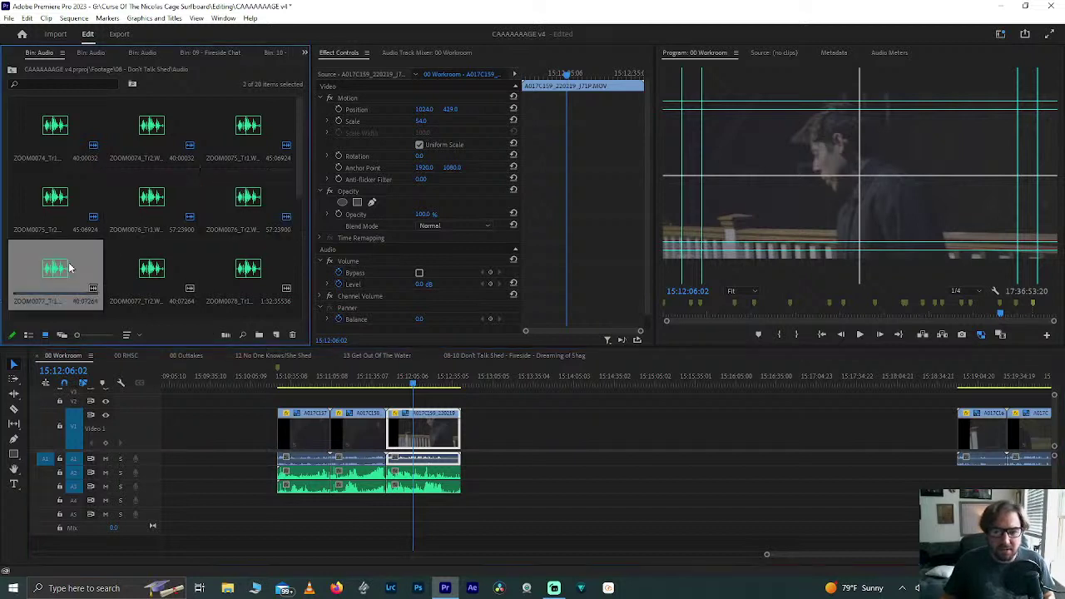
pyautogui.keyDown('shift'); pyautogui.click(150, 283); pyautogui.keyUp('shift')
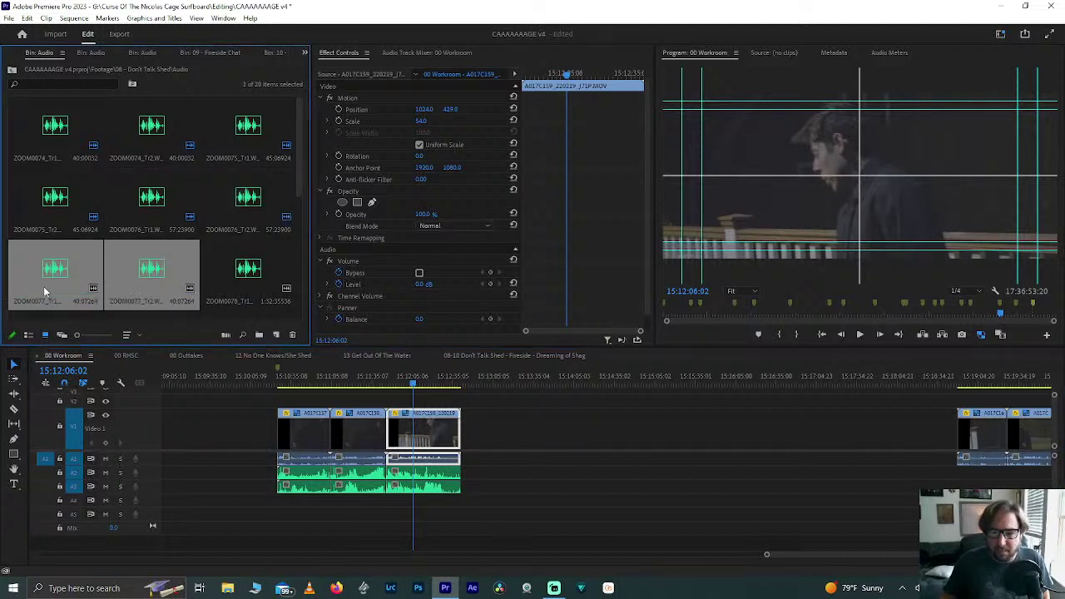
pyautogui.moveTo(43, 286); pyautogui.dragTo(500, 473)
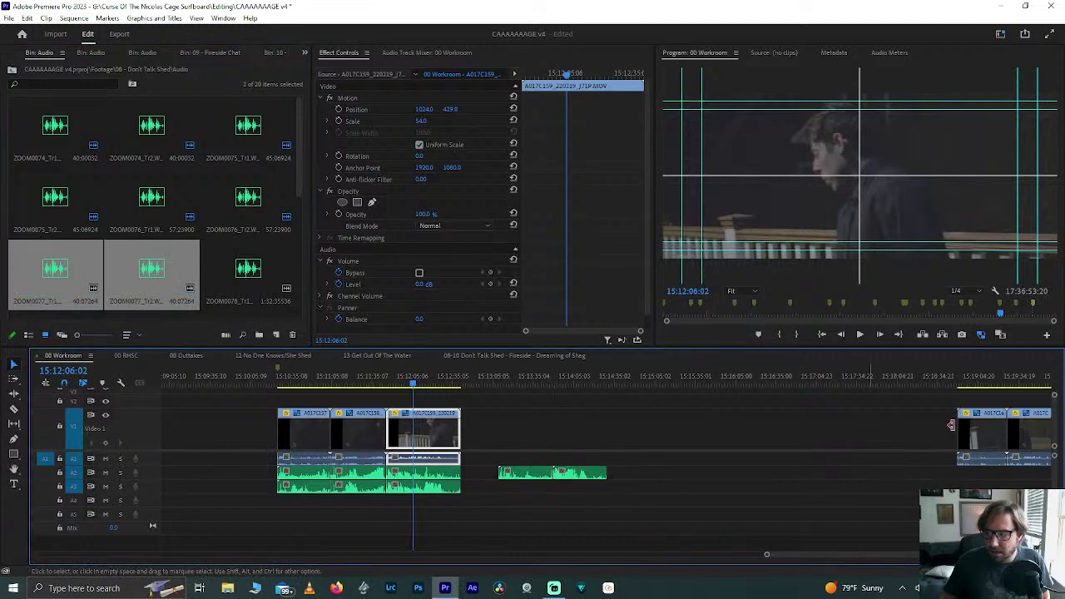
pyautogui.moveTo(976, 429); pyautogui.dragTo(523, 440)
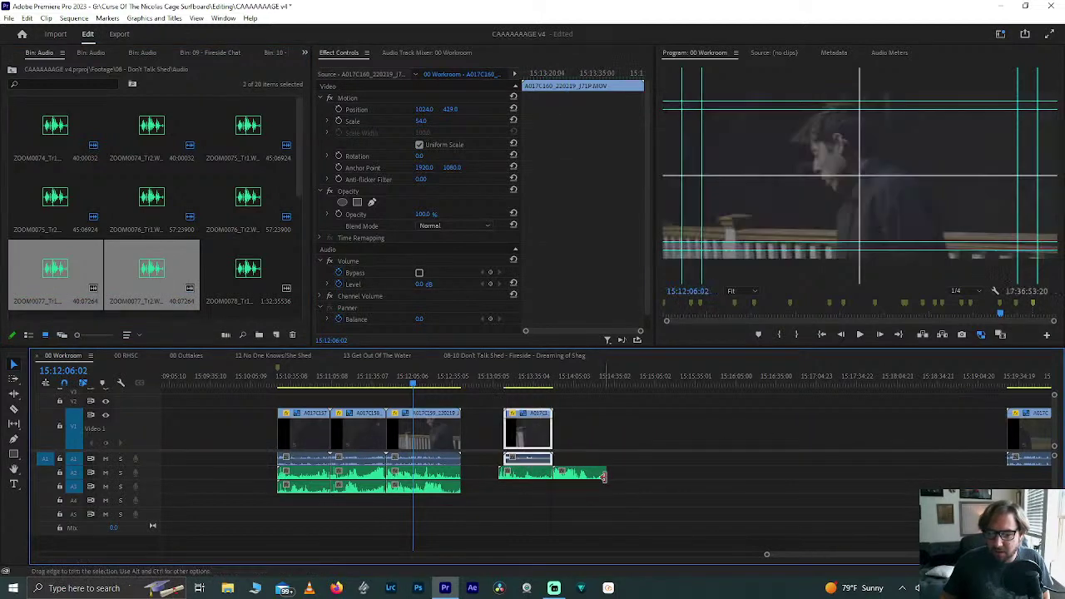
pyautogui.click(530, 475)
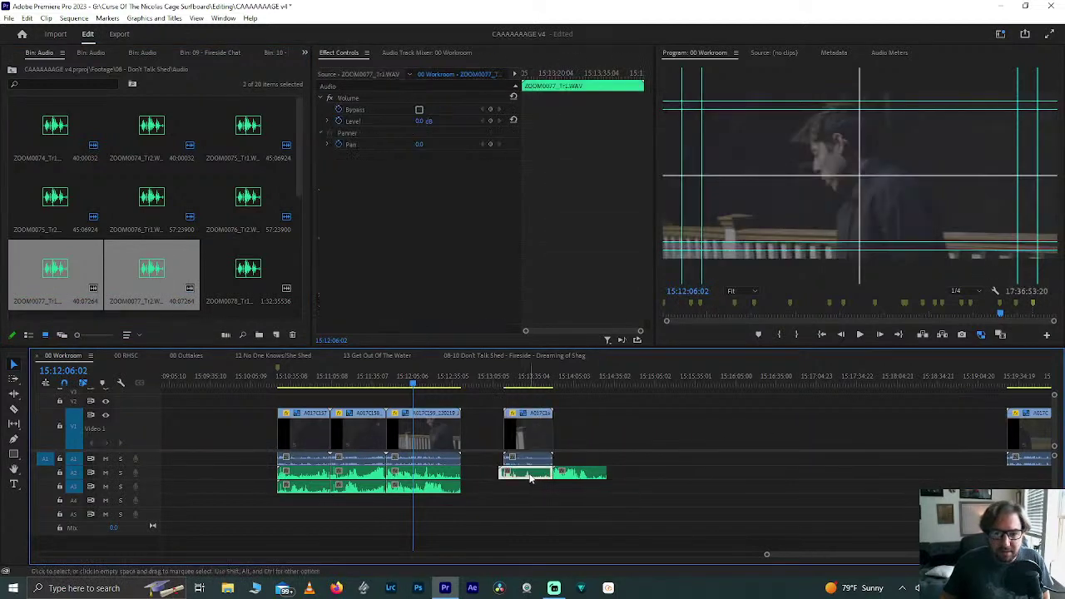
pyautogui.moveTo(583, 475); pyautogui.dragTo(531, 487)
# Step: Synchronize A017C160 with both ZOOM0077 audio clips
pyautogui.scroll(4, 482, 461)
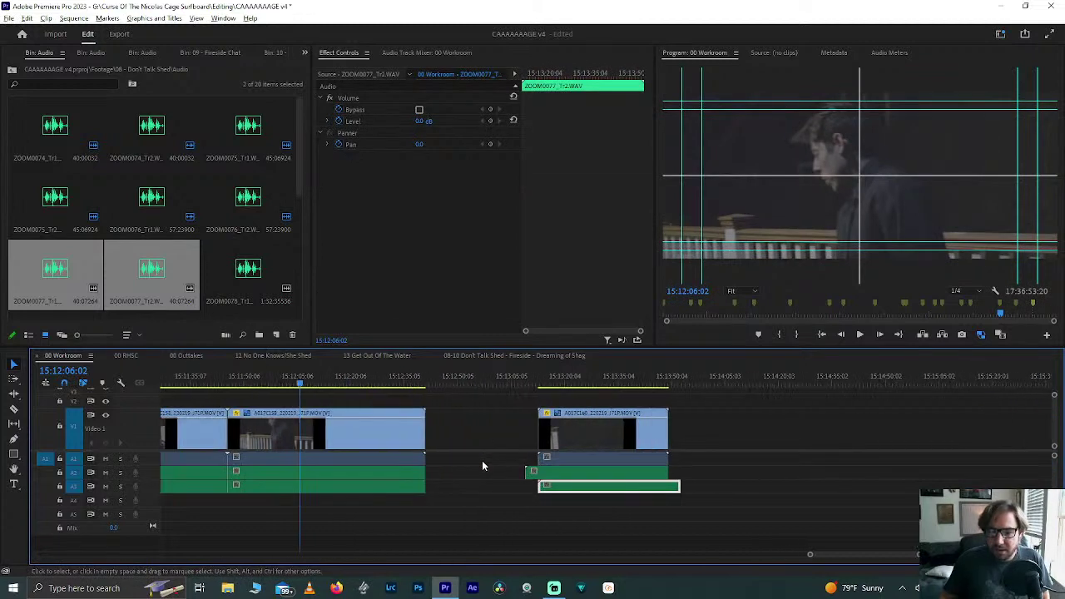
pyautogui.scroll(-2, 482, 460)
pyautogui.moveTo(466, 501); pyautogui.dragTo(355, 414)
pyautogui.rightClick(451, 438)
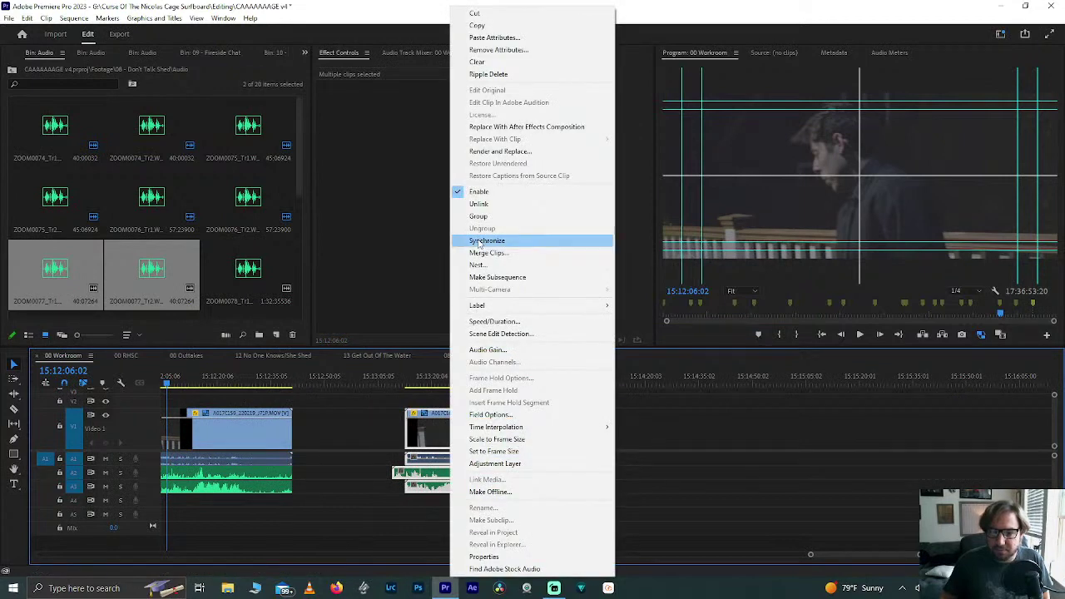
pyautogui.click(480, 241)
pyautogui.press('Return')
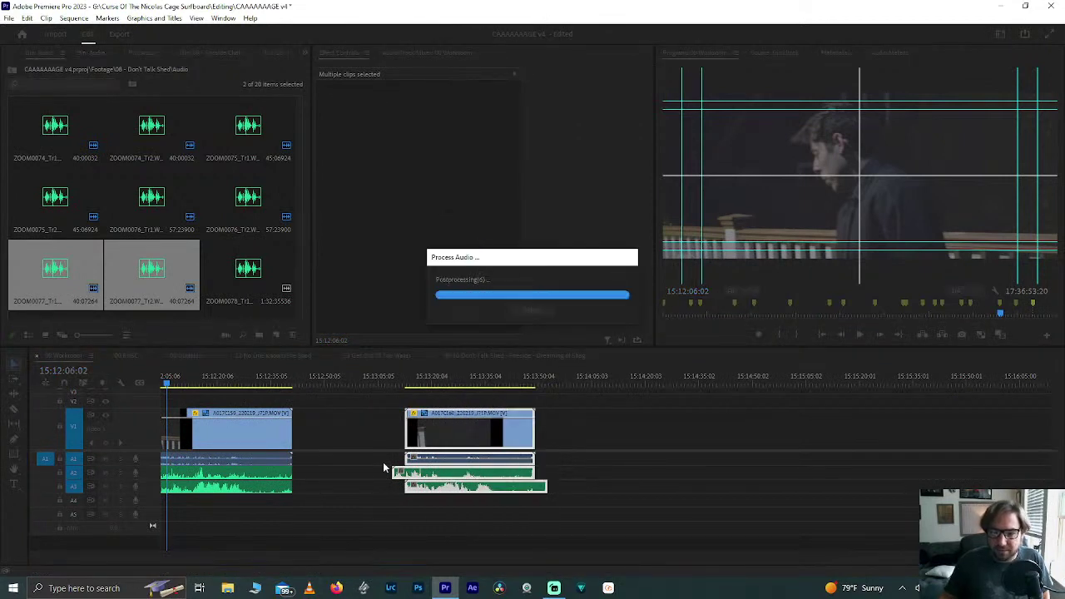
# Step: Trim the ZOOM0077 audio start and end flush with the video
pyautogui.click(414, 375)
pyautogui.press('=')
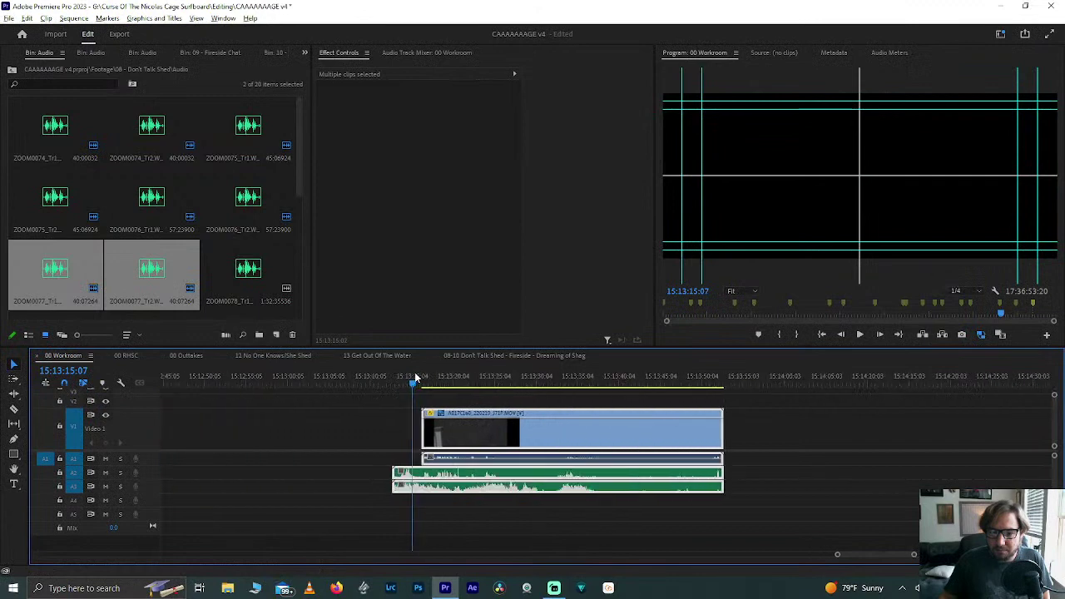
pyautogui.press('space')
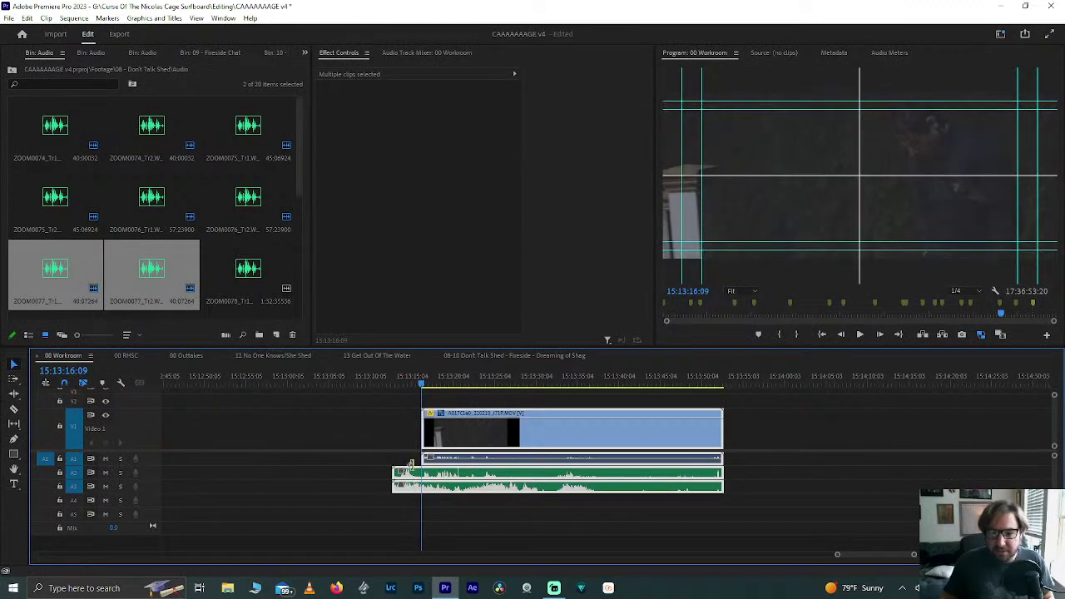
pyautogui.click(397, 502)
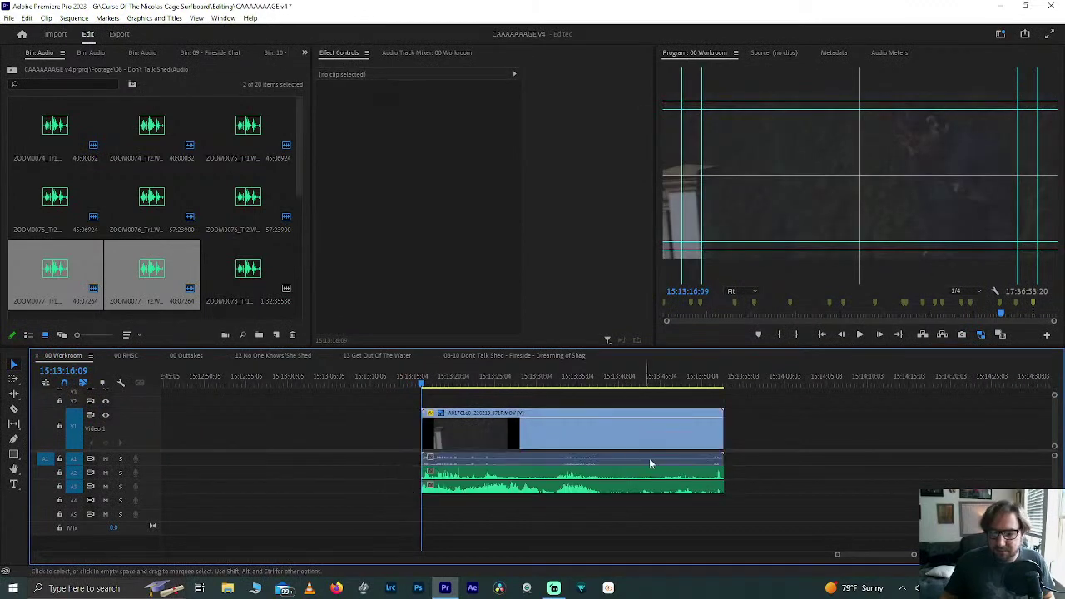
pyautogui.click(713, 376)
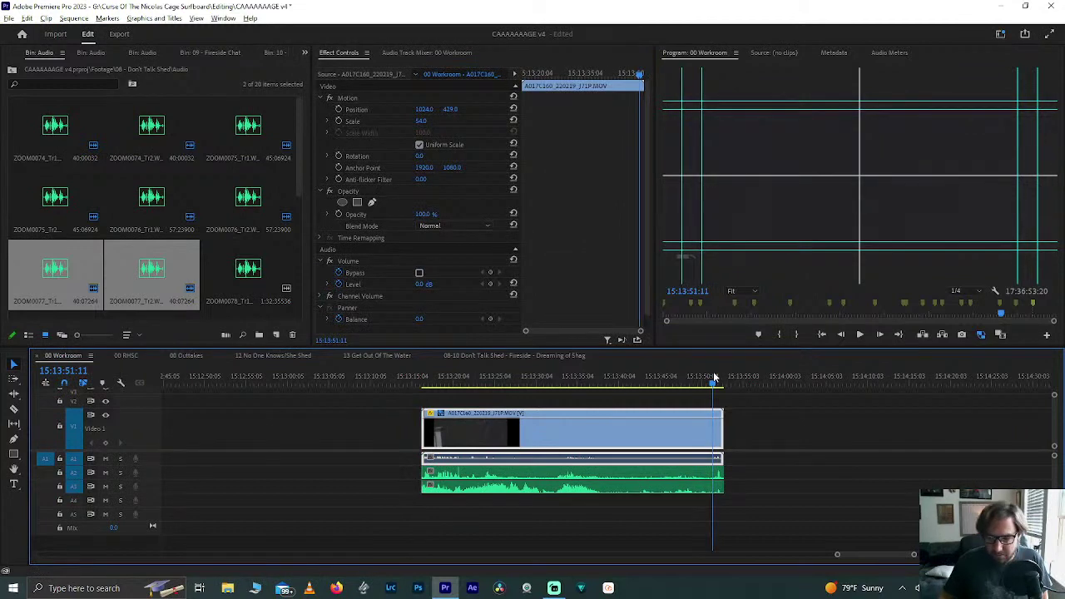
pyautogui.press('=')
pyautogui.press('=')
pyautogui.press('=')
pyautogui.press('=')
pyautogui.click(909, 379)
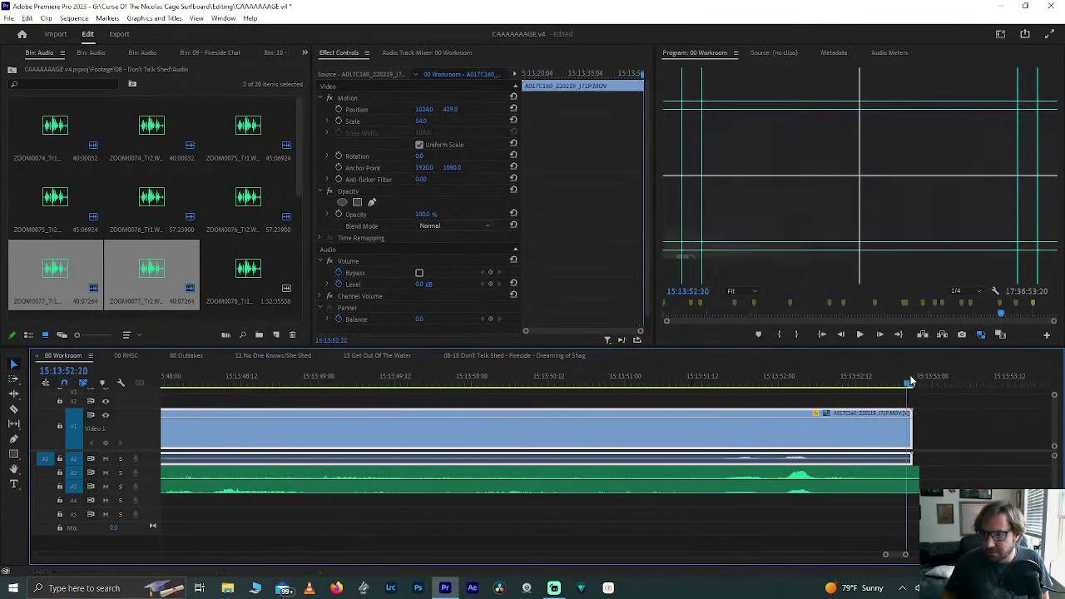
pyautogui.click(913, 380)
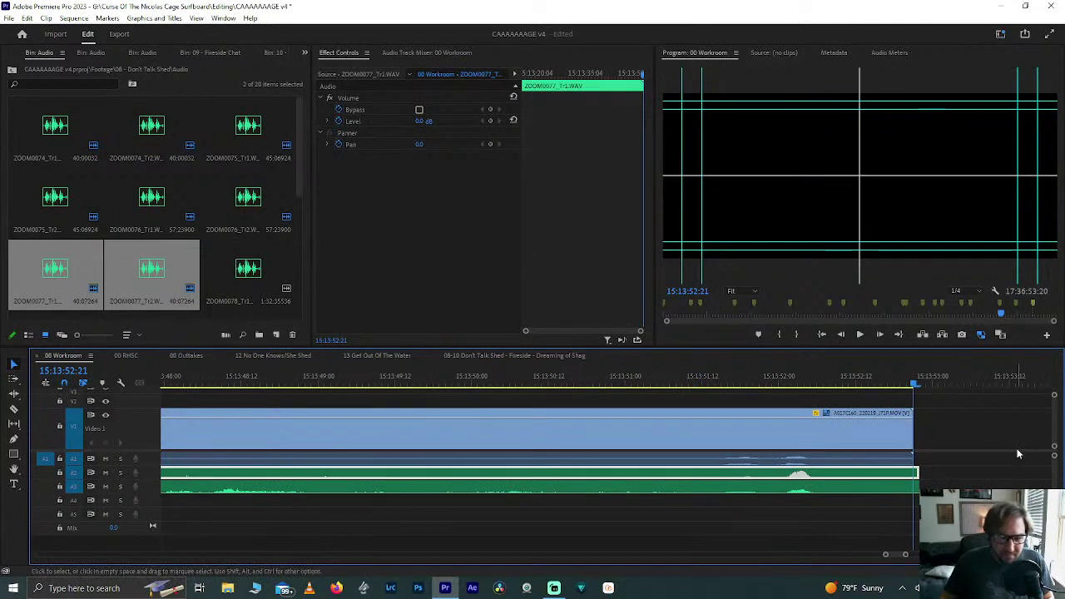
pyautogui.moveTo(919, 472); pyautogui.dragTo(913, 473)
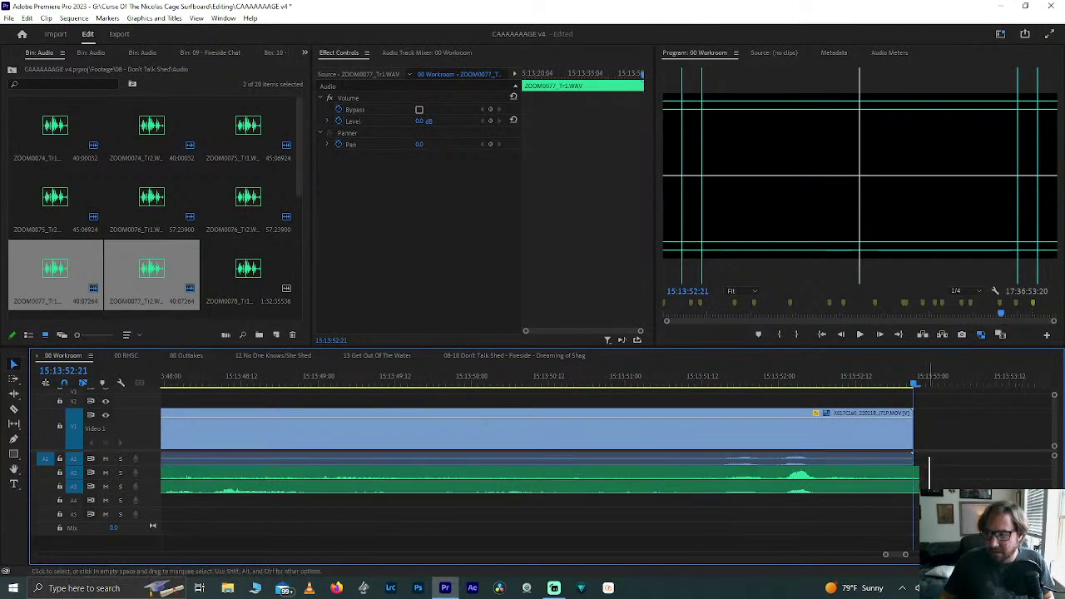
# Step: Close the gap so A017C160 sits right after A017C159
pyautogui.keyDown('alt'); pyautogui.scroll(-5, 823, 472); pyautogui.keyUp('alt')
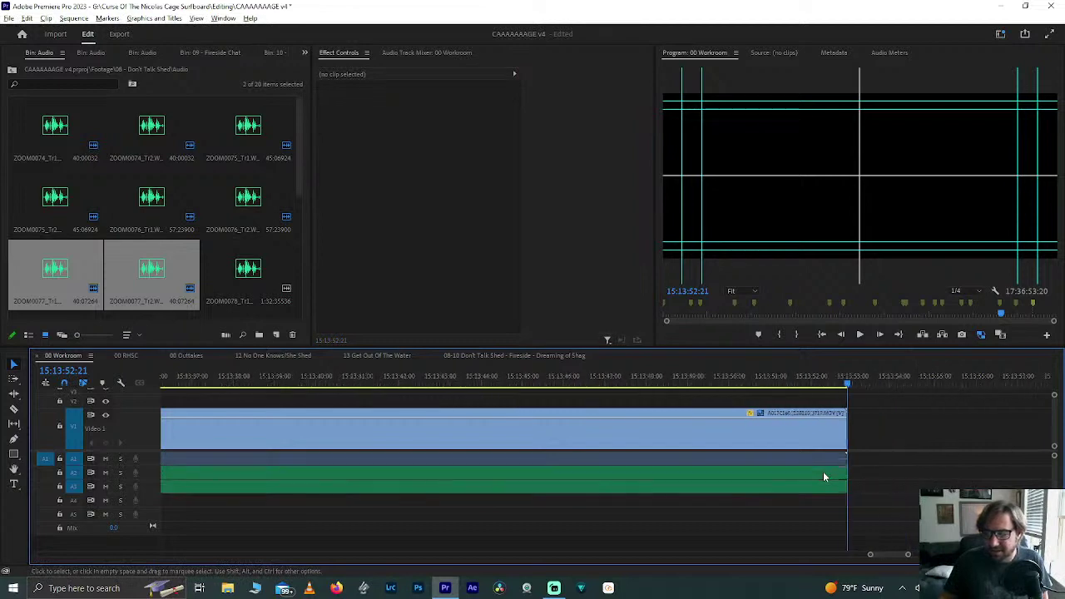
pyautogui.scroll(-2, 823, 471)
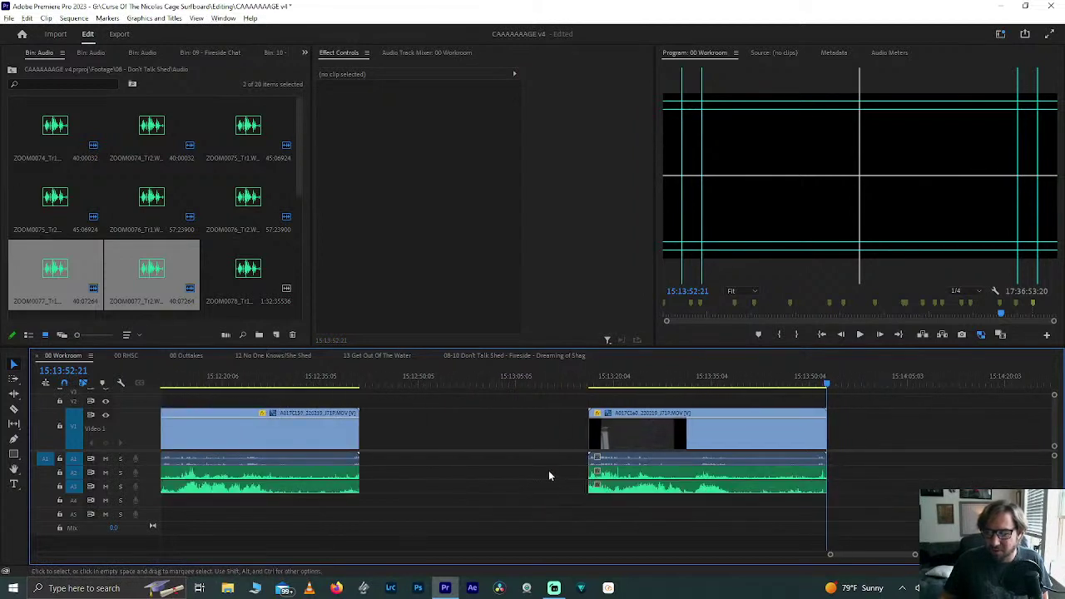
pyautogui.moveTo(548, 475); pyautogui.dragTo(604, 498)
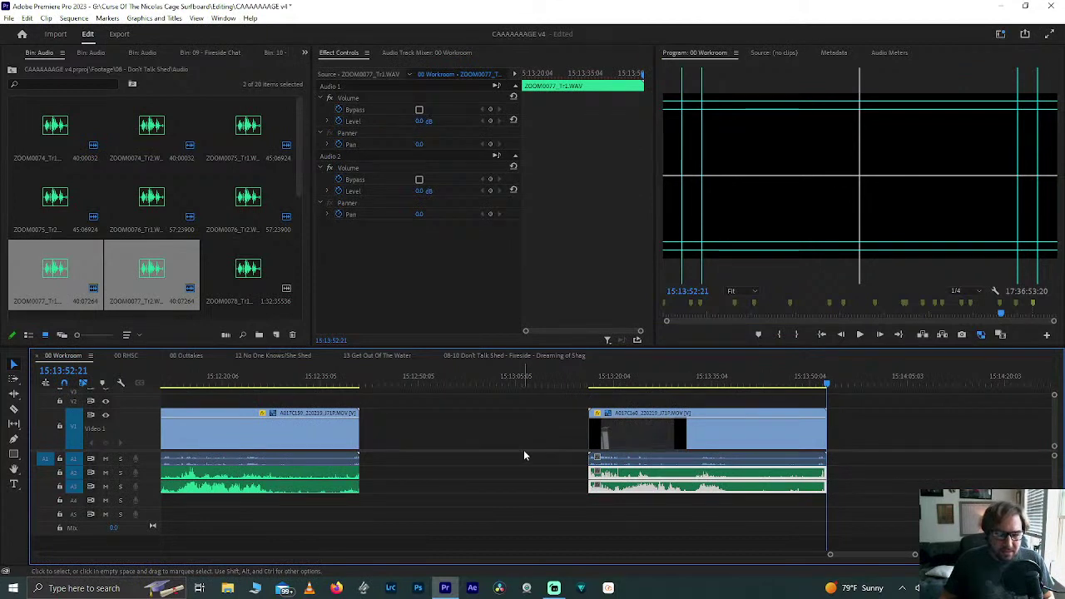
pyautogui.click(471, 433)
pyautogui.moveTo(490, 417); pyautogui.dragTo(383, 431)
# Step: Review the four synced clips, save the CAAAAAAAGE v4 project, and zoom out fully
pyautogui.click(337, 380)
pyautogui.press('-')
pyautogui.press('-')
pyautogui.press('-')
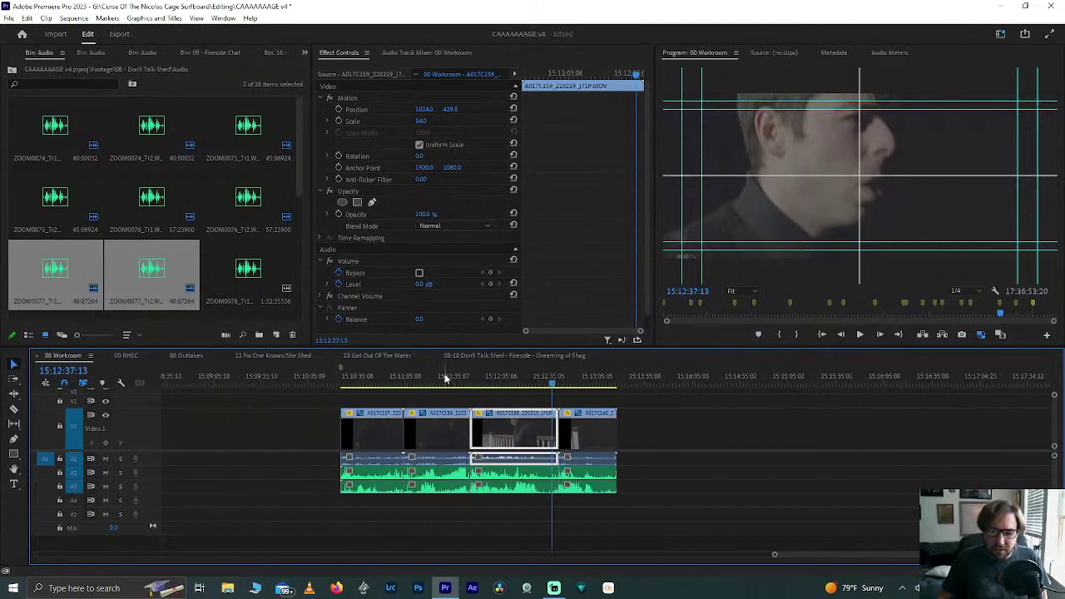
pyautogui.click(445, 379)
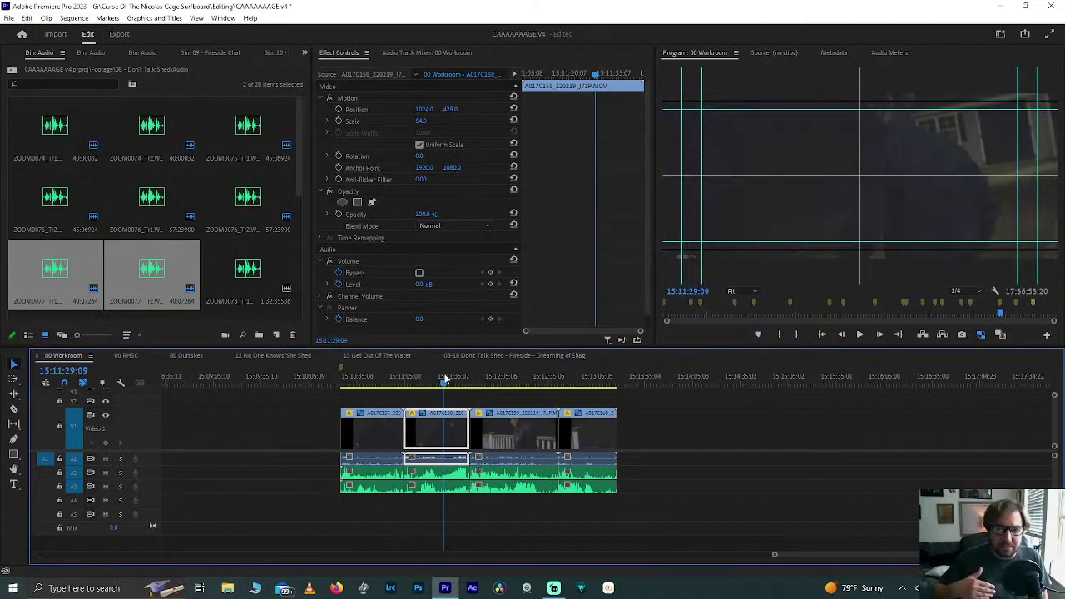
pyautogui.click(505, 383)
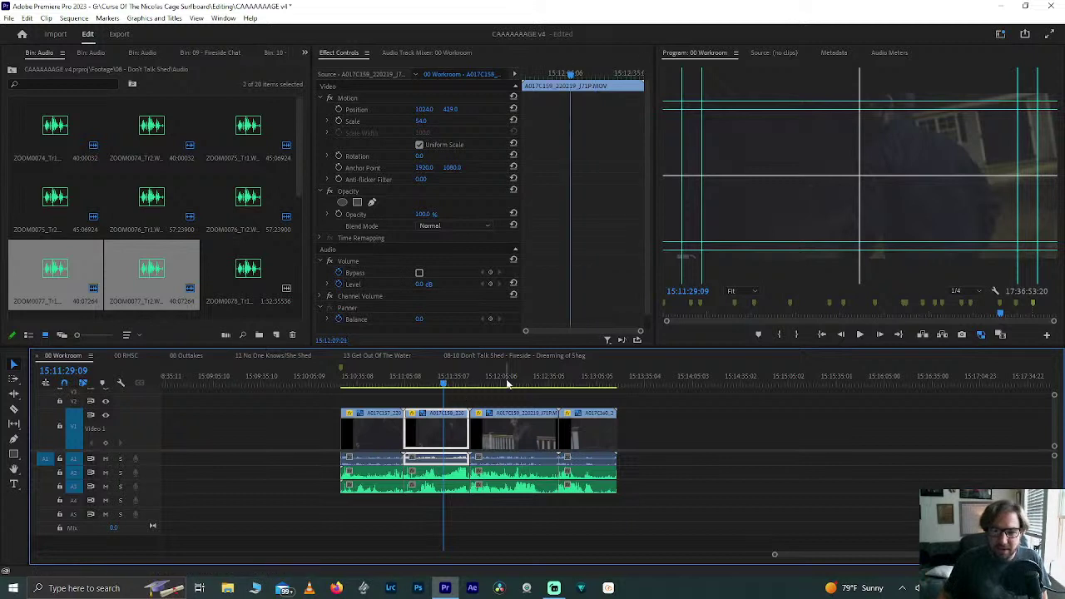
pyautogui.hotkey('ctrl', 's')
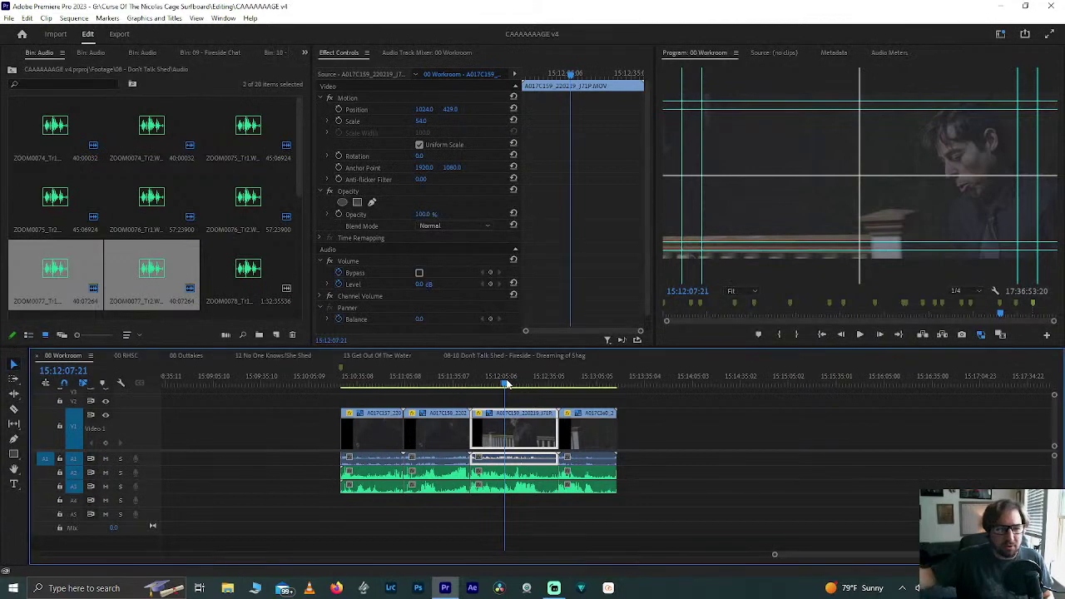
pyautogui.press('-')
pyautogui.press('-')
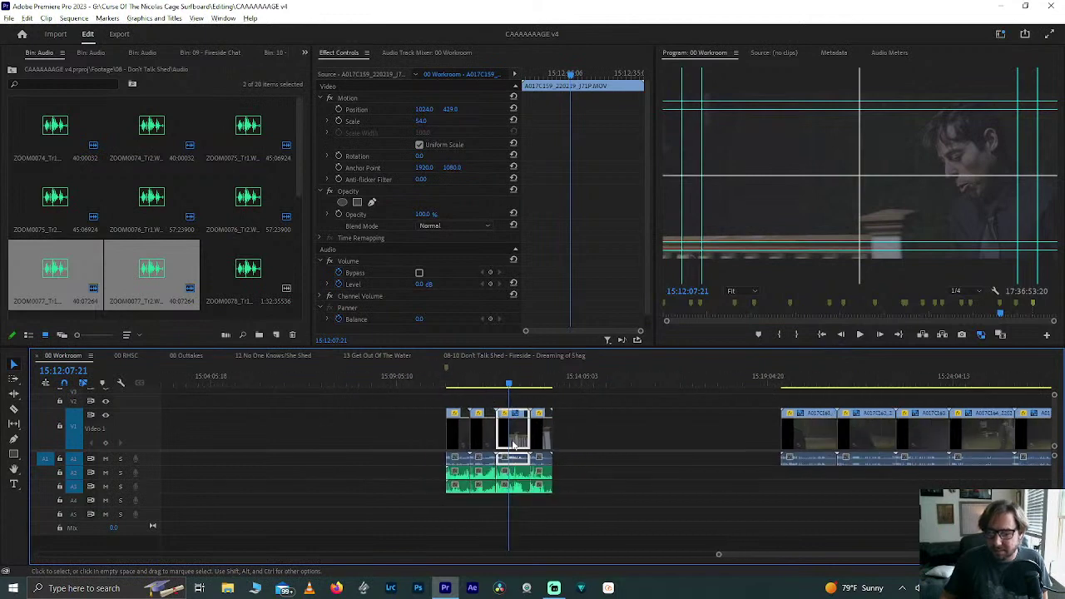
# Step: Move a video clip from the right-hand group into the open gap on the timeline
pyautogui.scroll(-2, 512, 440)
pyautogui.moveTo(539, 436); pyautogui.dragTo(338, 432)
pyautogui.click(314, 440)
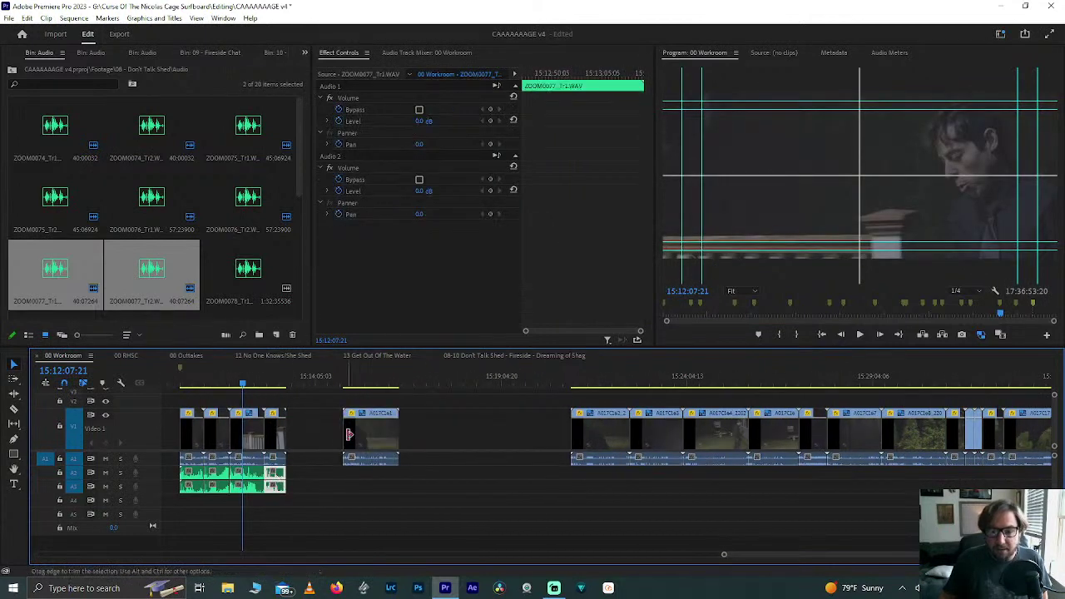
# Step: Place ZOOM0078_Tr1 and ZOOM0078_Tr2 from the Audio bin onto A2 beneath the moved clip
pyautogui.moveTo(298, 181); pyautogui.dragTo(291, 232)
pyautogui.click(256, 169)
pyautogui.keyDown('ctrl'); pyautogui.click(35, 242); pyautogui.keyUp('ctrl')
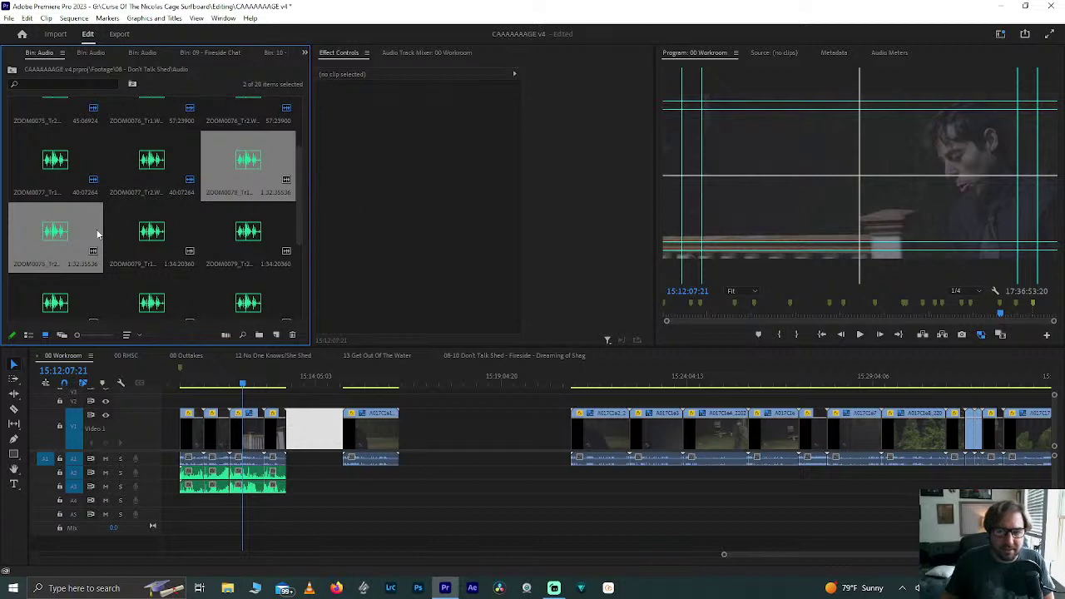
pyautogui.moveTo(321, 293); pyautogui.dragTo(379, 479)
# Step: Synchronize the ZOOM0078 audio with the video clip by audio
pyautogui.rightClick(379, 479)
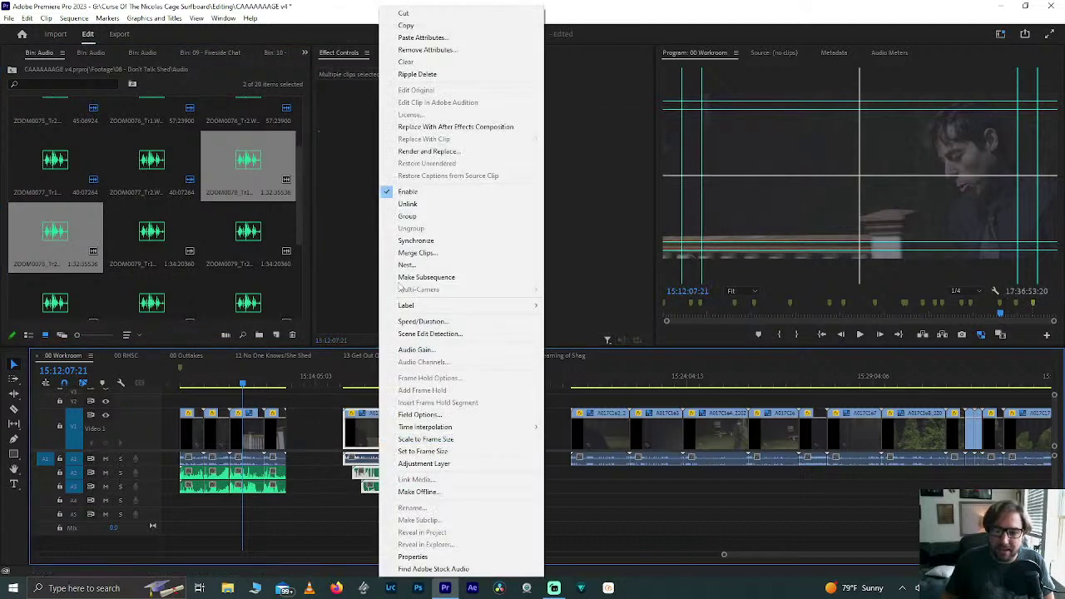
pyautogui.click(408, 240)
pyautogui.press('Return')
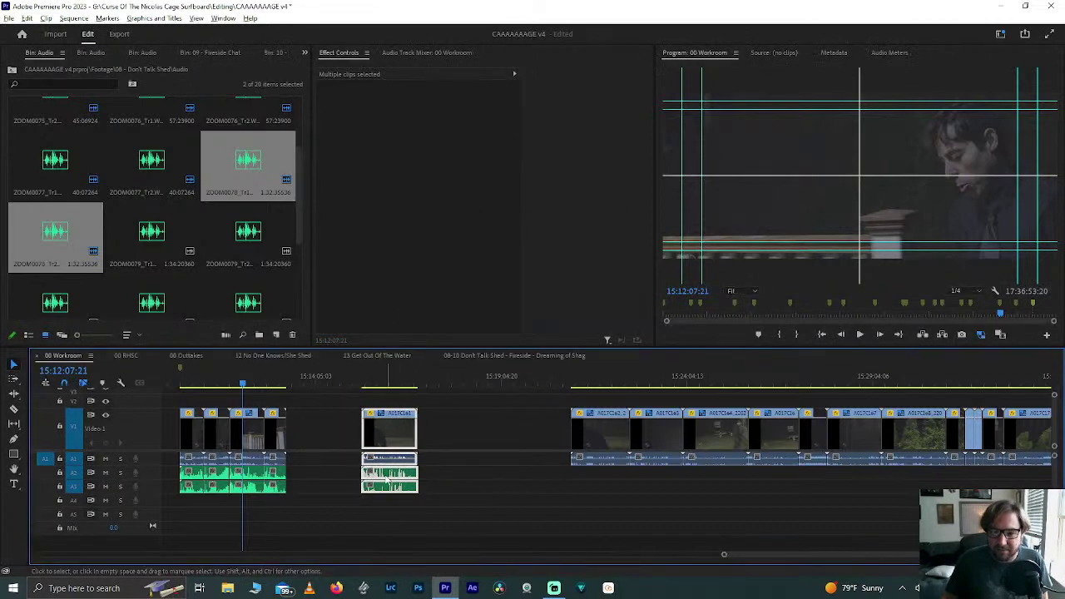
pyautogui.scroll(3, 384, 478)
pyautogui.scroll(4, 384, 479)
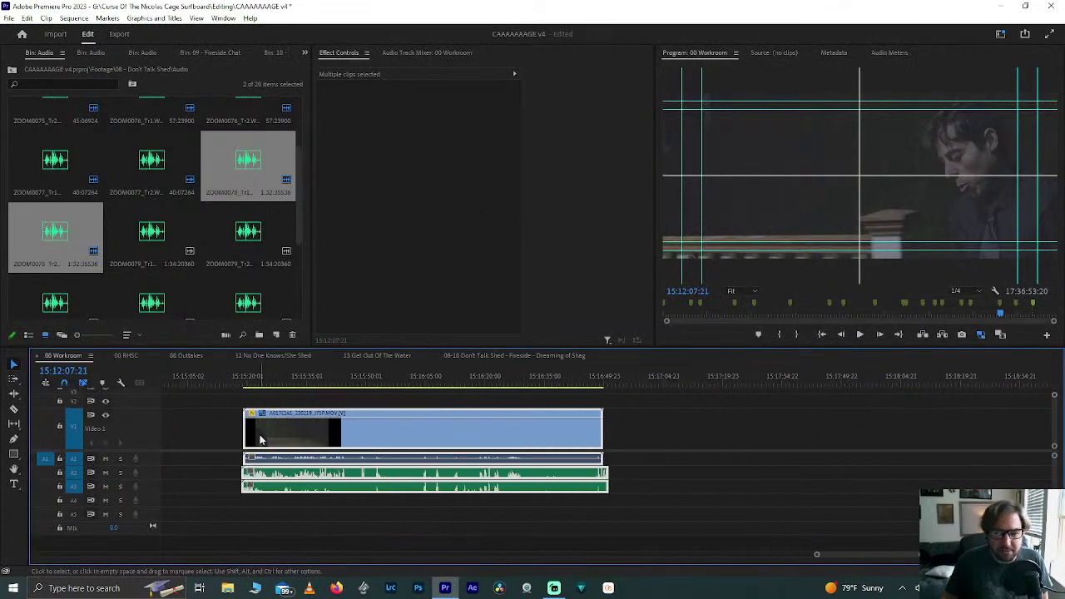
pyautogui.scroll(3, 261, 440)
# Step: Find the video clip's edit points and remove the audio overhanging its end
pyautogui.click(263, 380)
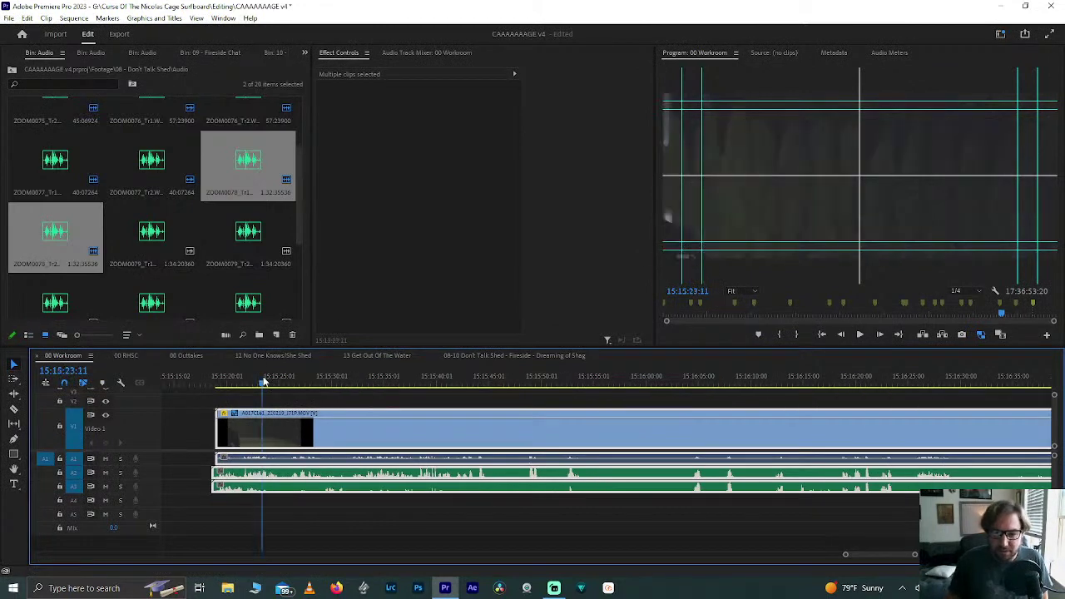
pyautogui.press('Up')
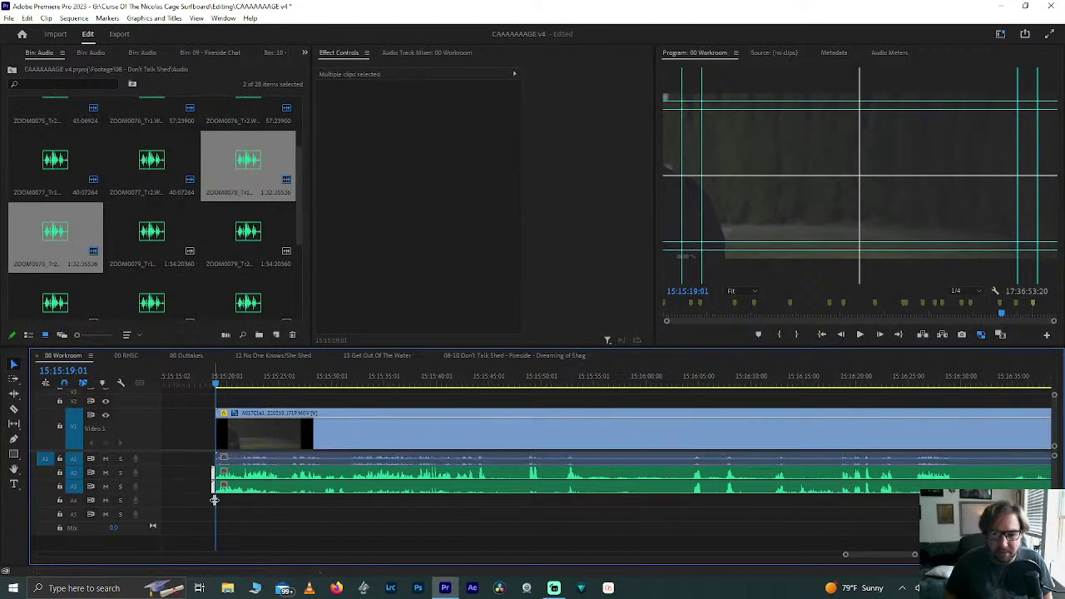
pyautogui.hotkey('shift', 'Left')
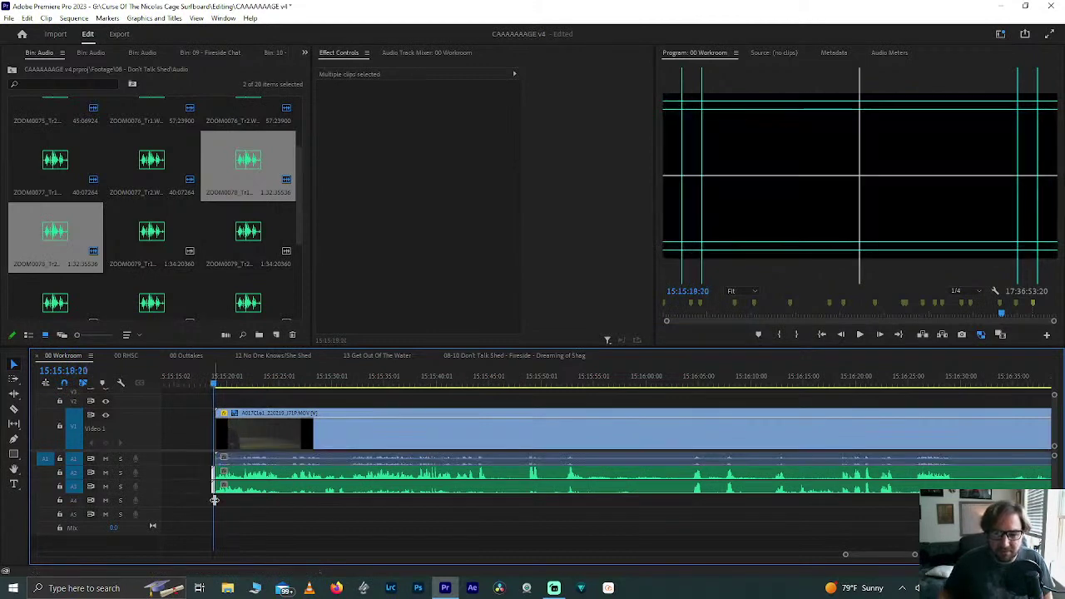
pyautogui.click(214, 499)
pyautogui.press('-')
pyautogui.press('-')
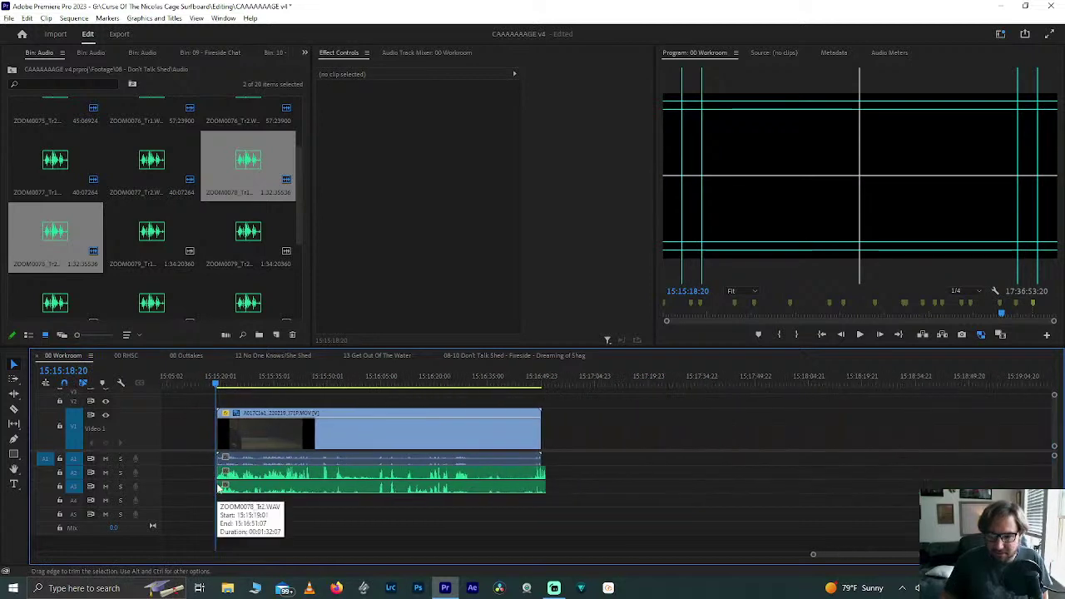
pyautogui.click(541, 383)
pyautogui.press('=')
pyautogui.press('=')
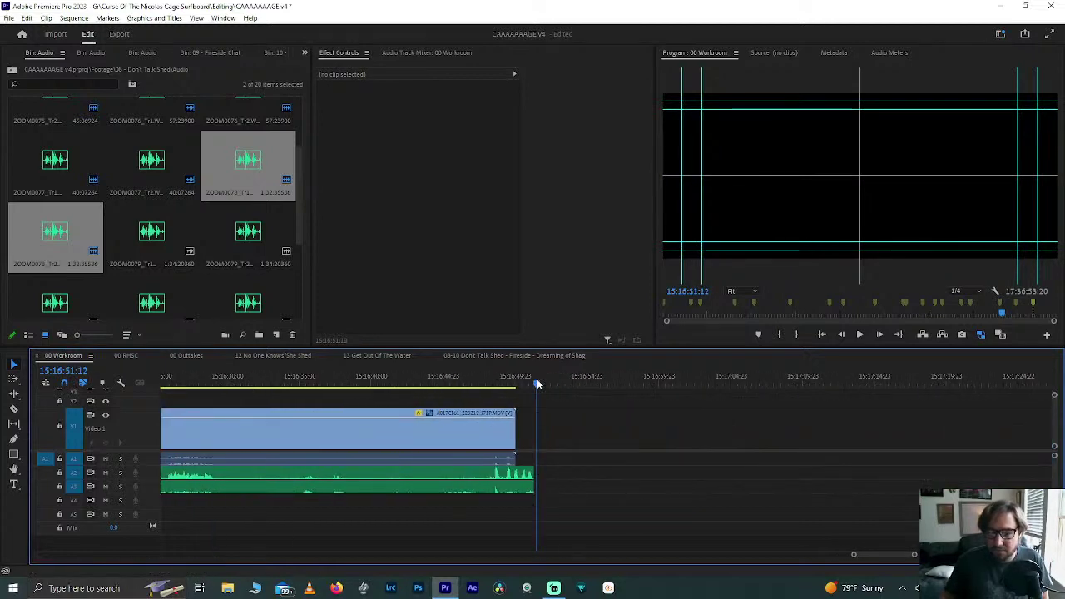
pyautogui.press('Up')
pyautogui.press('Up')
pyautogui.hscroll(-2, 537, 383)
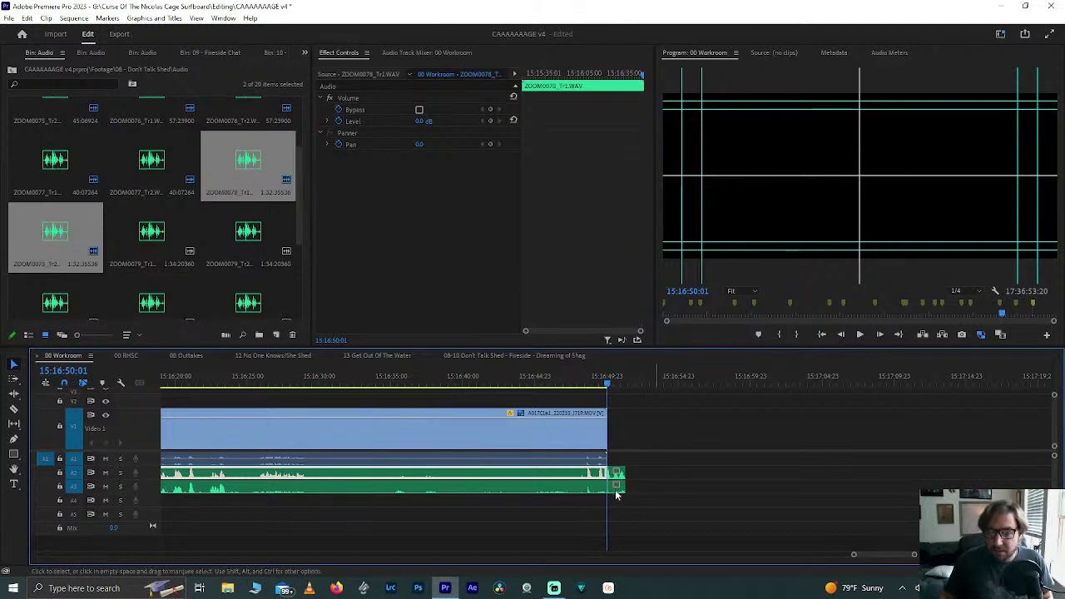
pyautogui.click(626, 463)
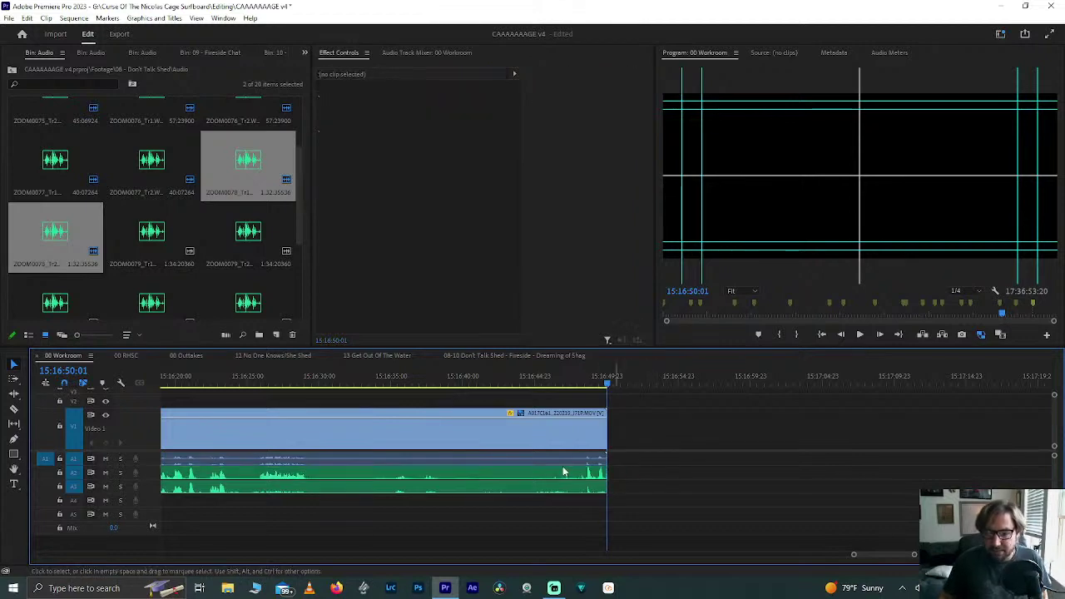
pyautogui.press('-')
pyautogui.press('-')
# Step: Select the synced video and audio as a group and zoom out to the surrounding sequence
pyautogui.hscroll(-3, 563, 472)
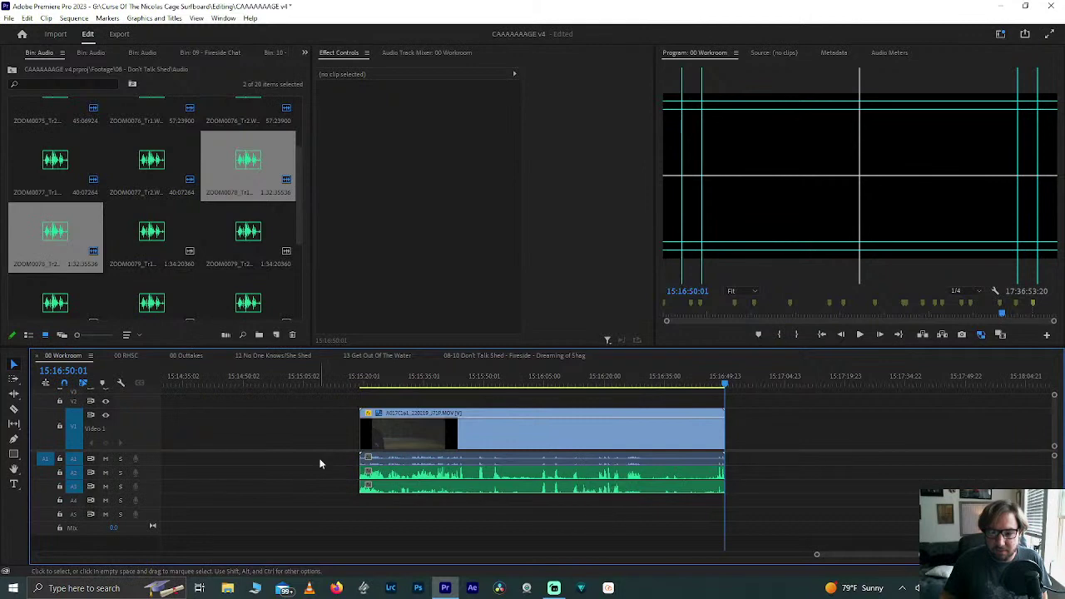
pyautogui.moveTo(321, 466); pyautogui.dragTo(405, 513)
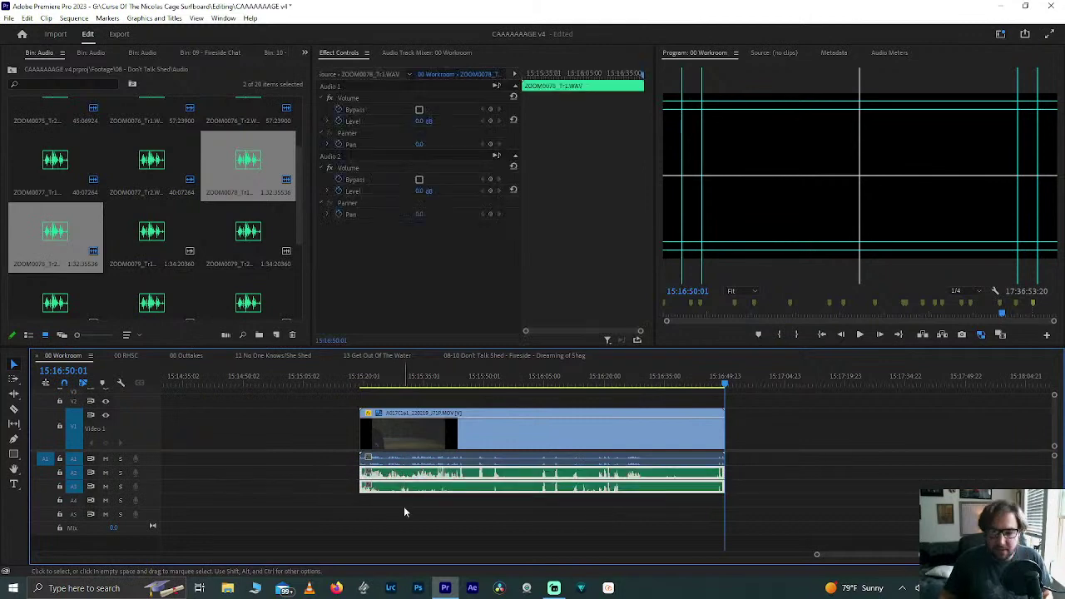
pyautogui.press('-')
pyautogui.press('-')
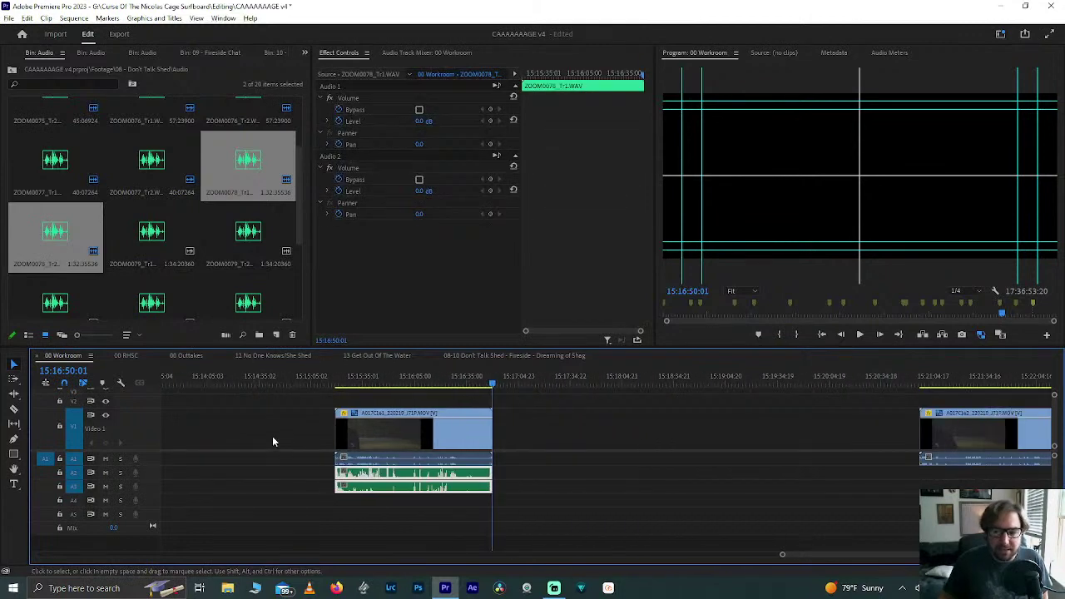
pyautogui.moveTo(276, 421); pyautogui.dragTo(442, 506)
pyautogui.press('-')
pyautogui.hscroll(-3, 385, 449)
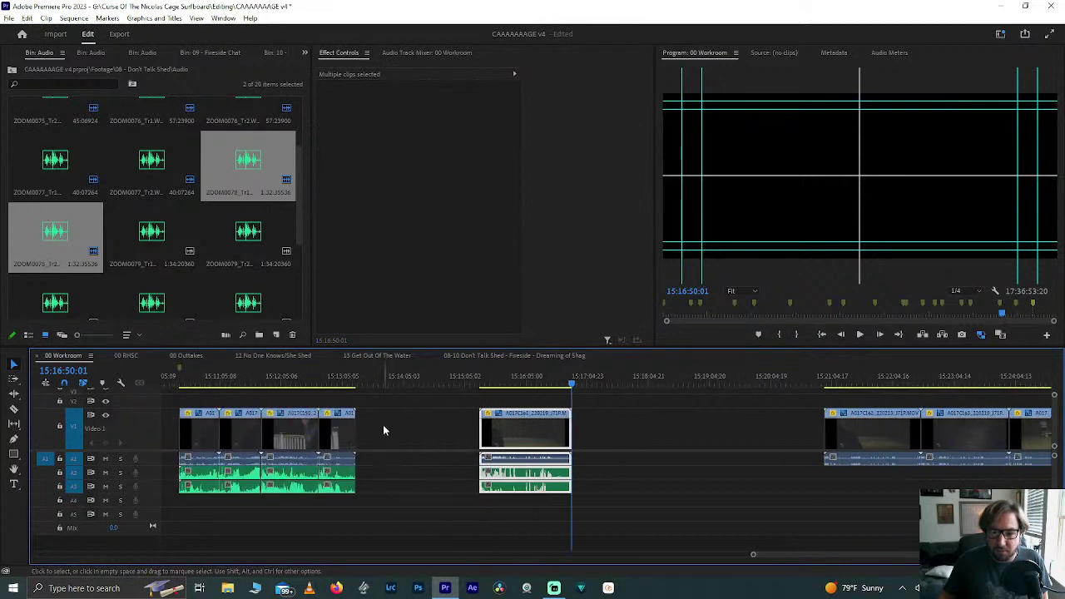
# Step: Ripple-delete the gap before the synced clip and move A017C162 into the open stretch
pyautogui.click(432, 429)
pyautogui.press('Delete')
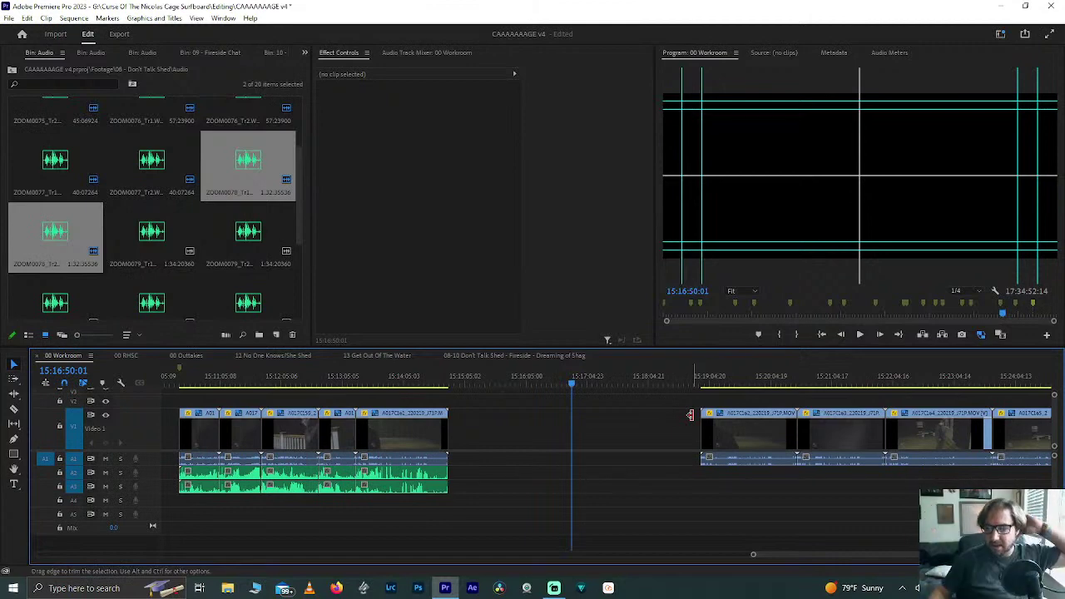
pyautogui.moveTo(726, 435); pyautogui.dragTo(538, 429)
# Step: Place the ZOOM0079 recordings beneath A017C162 and select the clip with its new audio
pyautogui.click(152, 237)
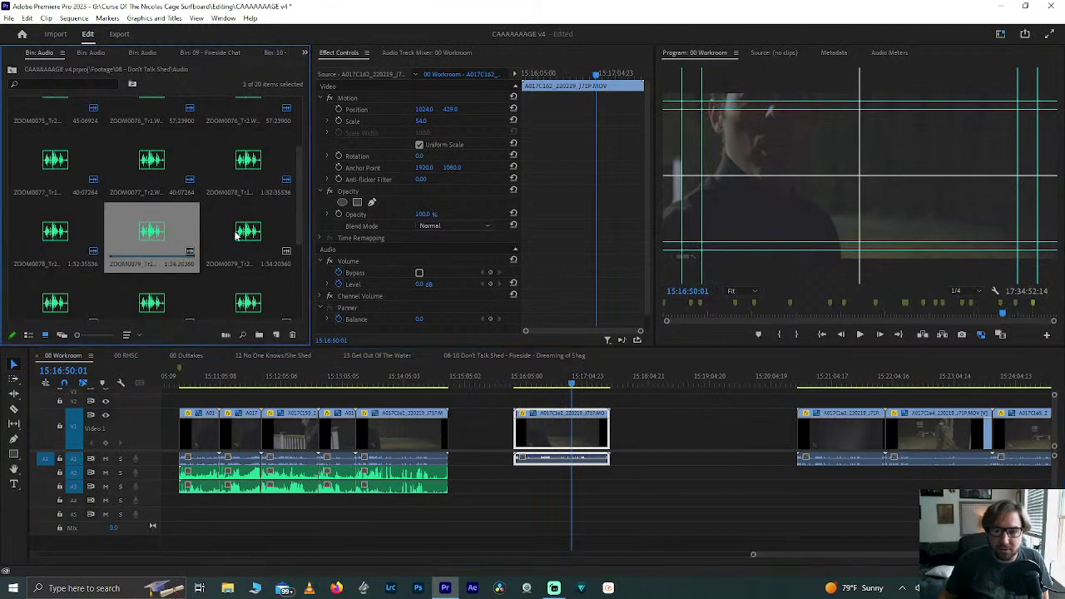
pyautogui.scroll(-1, 300, 216)
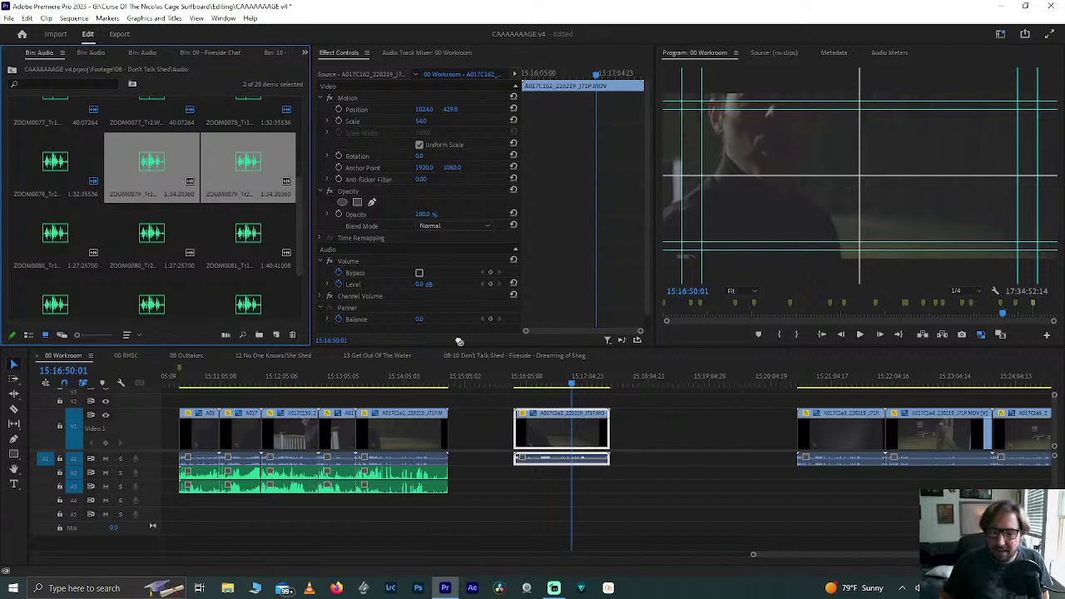
pyautogui.moveTo(459, 342); pyautogui.dragTo(569, 478)
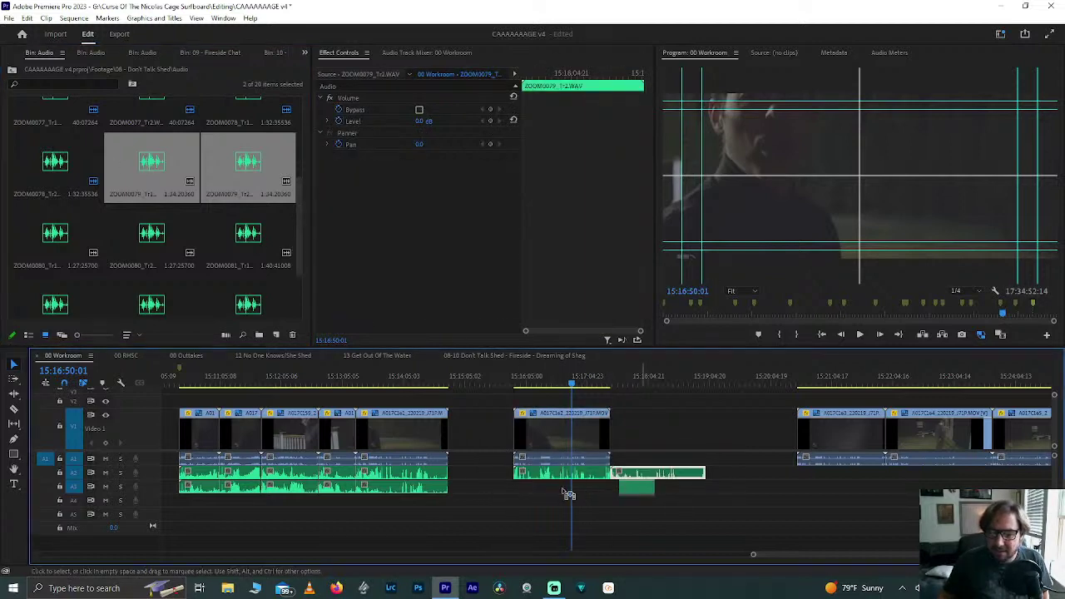
pyautogui.hotkey('ctrl', 'z')
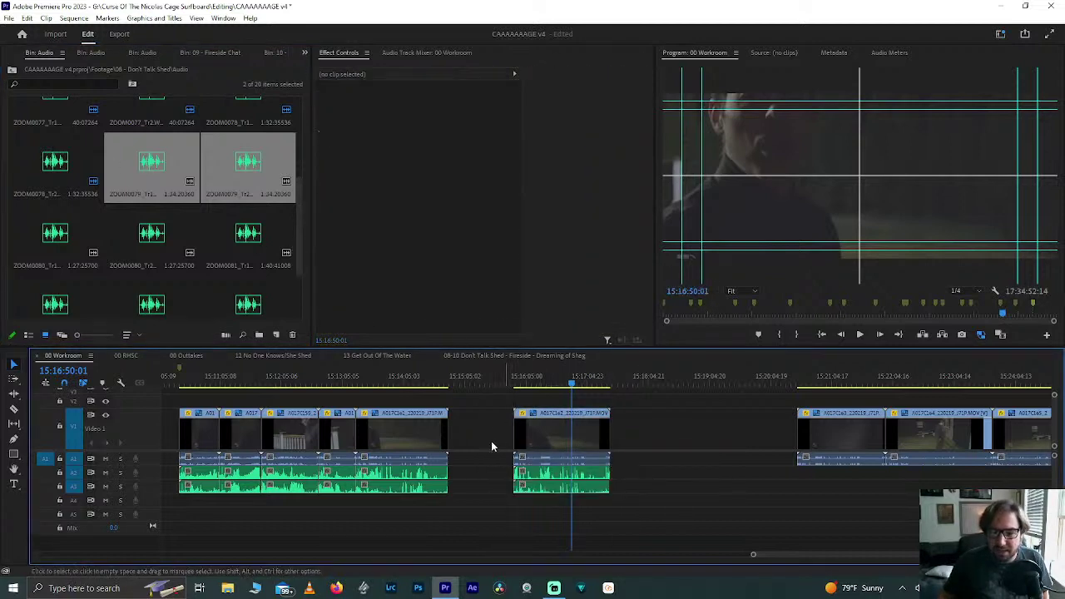
pyautogui.moveTo(492, 447); pyautogui.dragTo(551, 487)
# Step: Synchronize the ZOOM0079 audio with clip A017C162
pyautogui.rightClick(551, 487)
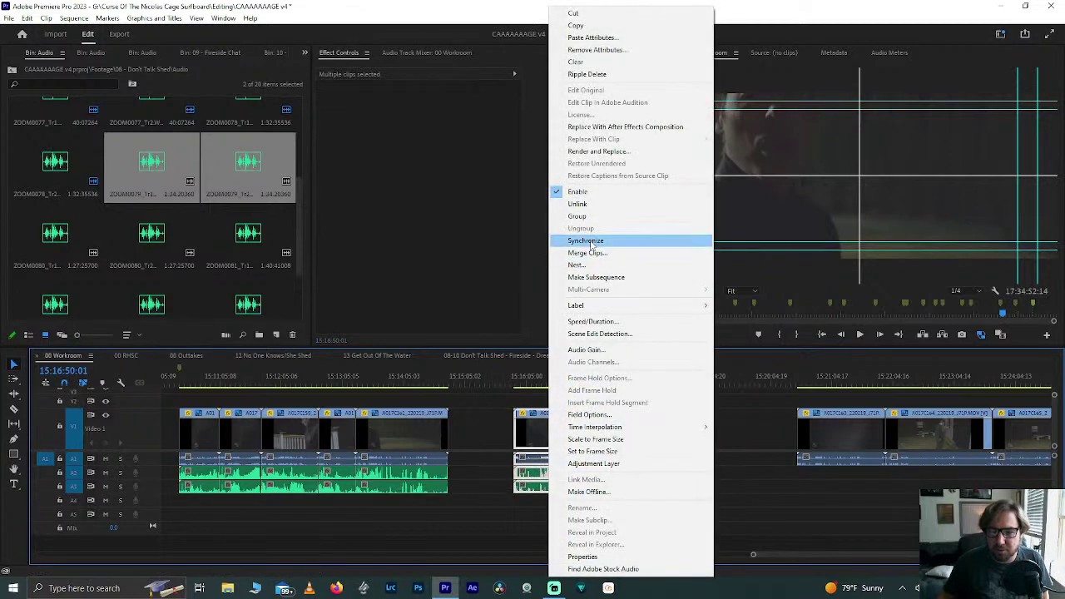
pyautogui.click(590, 242)
pyautogui.click(507, 342)
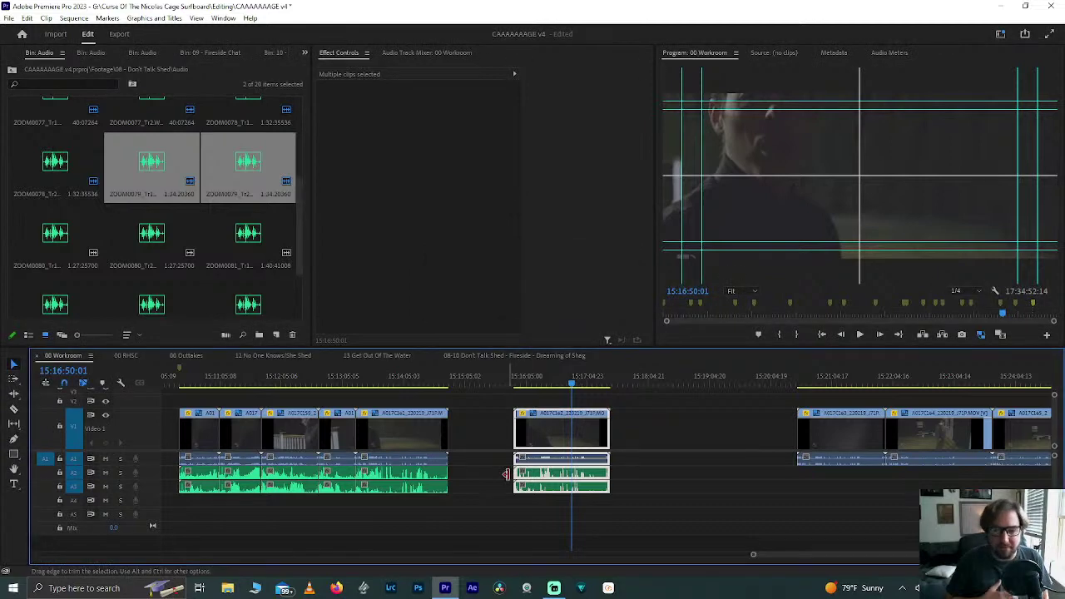
pyautogui.scroll(8, 540, 491)
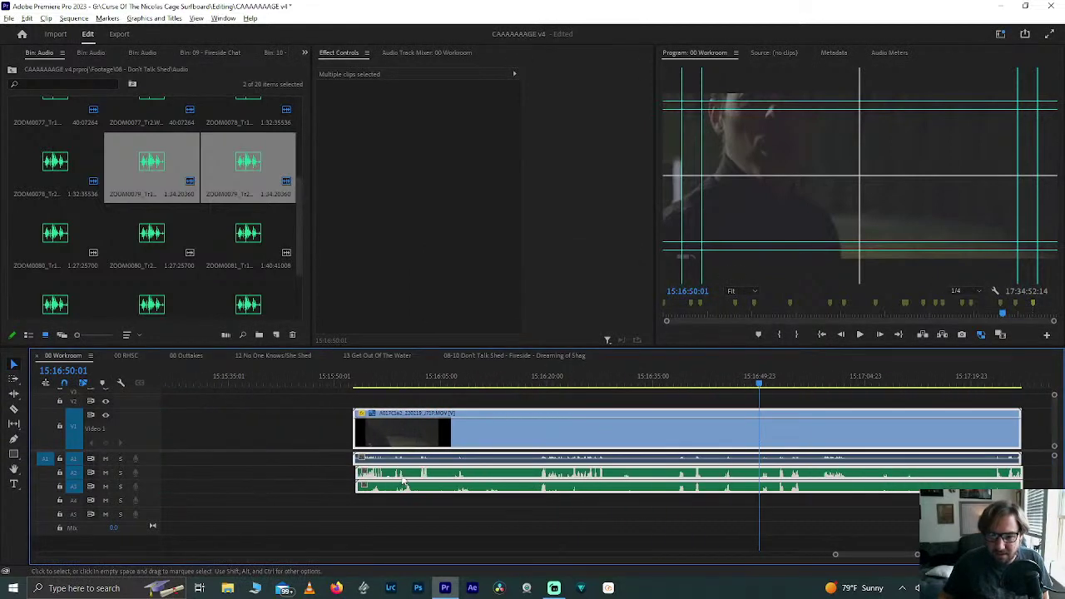
# Step: Trim the synced clip's start to the playhead with Q
pyautogui.click(395, 477)
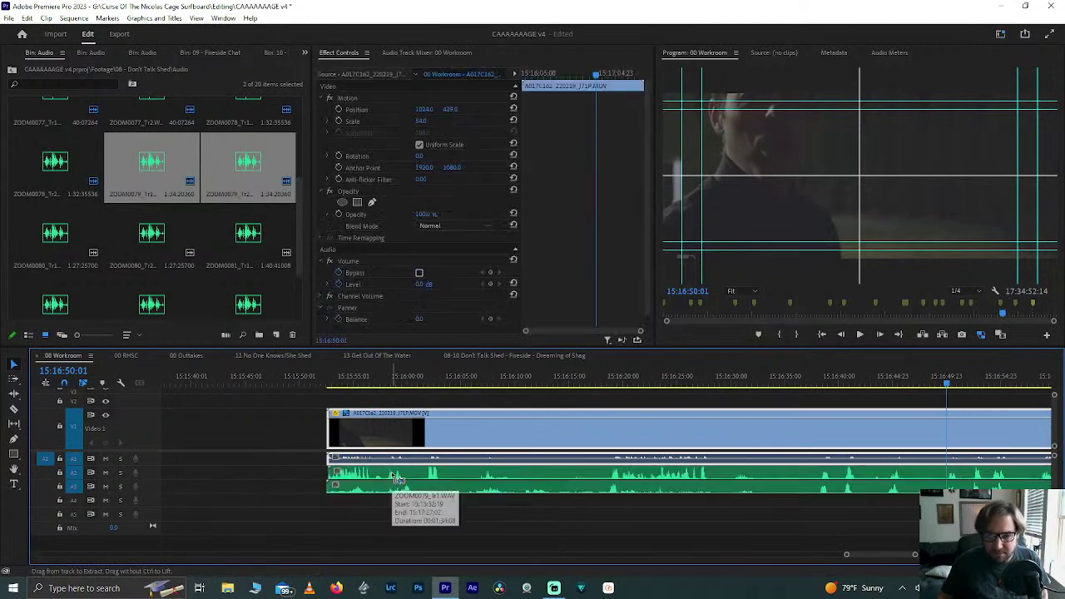
pyautogui.click(332, 385)
pyautogui.press('Left')
pyautogui.press('Left')
pyautogui.press('Left')
pyautogui.press('Left')
pyautogui.press('Left')
pyautogui.press('Left')
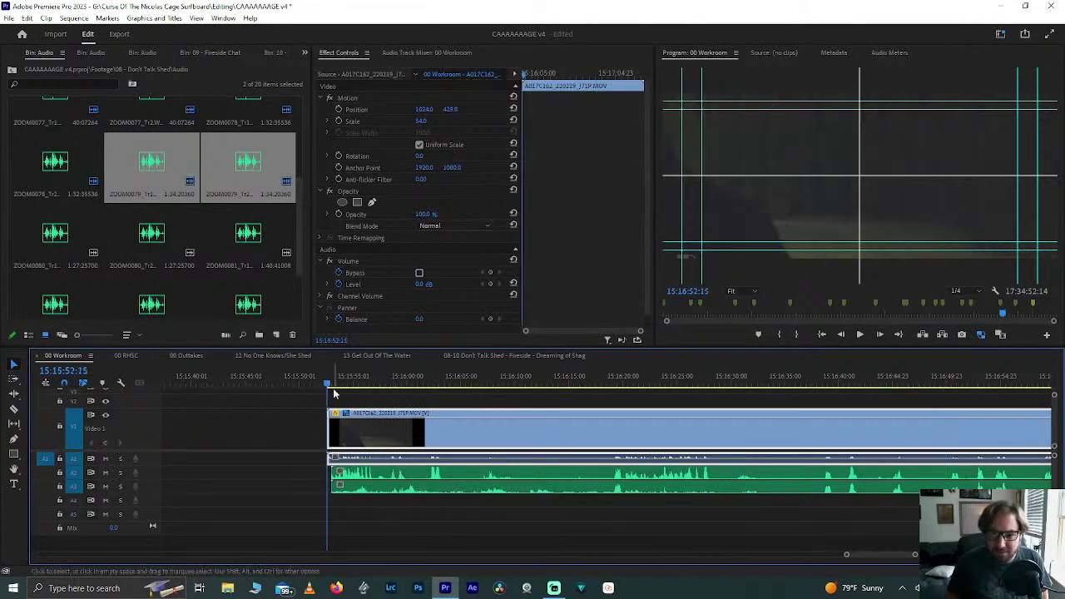
pyautogui.press('Right')
pyautogui.press('Right')
pyautogui.press('Right')
pyautogui.press('Right')
pyautogui.press('Right')
pyautogui.press('Right')
pyautogui.press('Right')
pyautogui.press('Right')
pyautogui.press('Right')
pyautogui.press('Right')
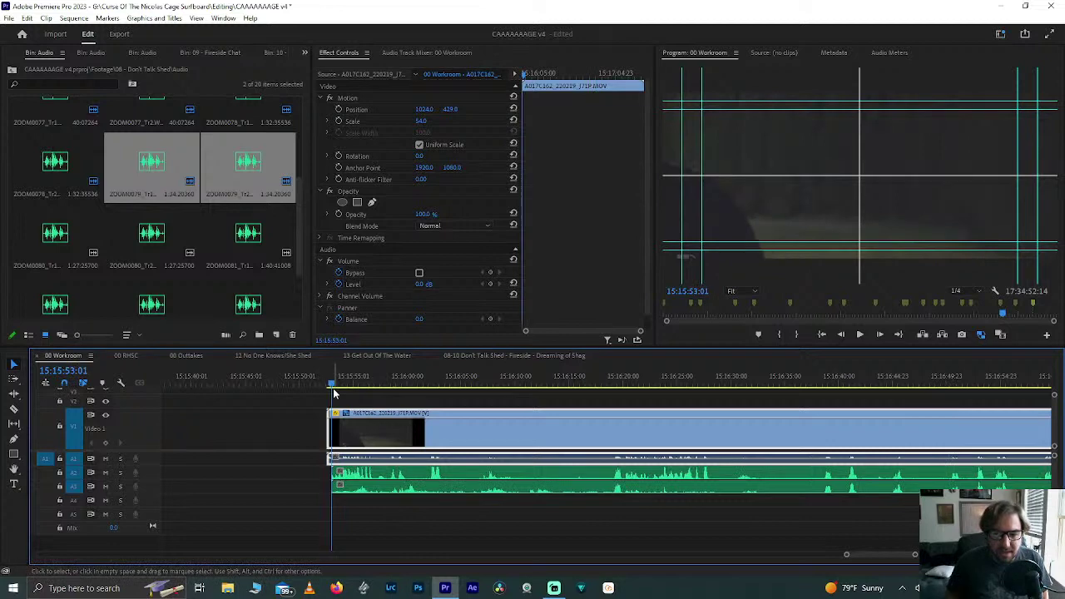
pyautogui.press('q')
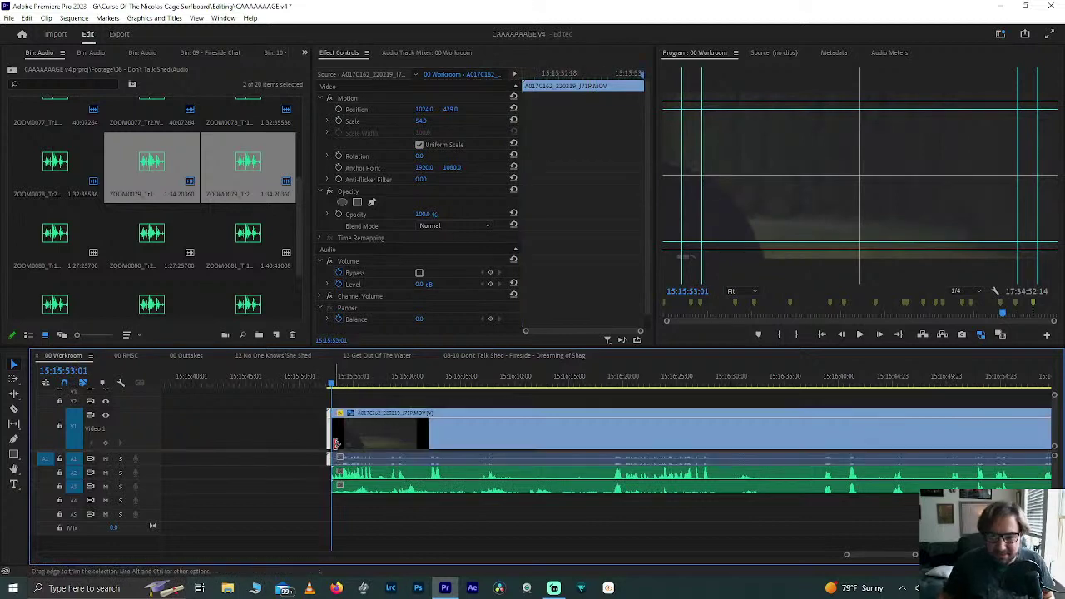
# Step: Delete the audio tails running past the video's end at the sequence end
pyautogui.press('End')
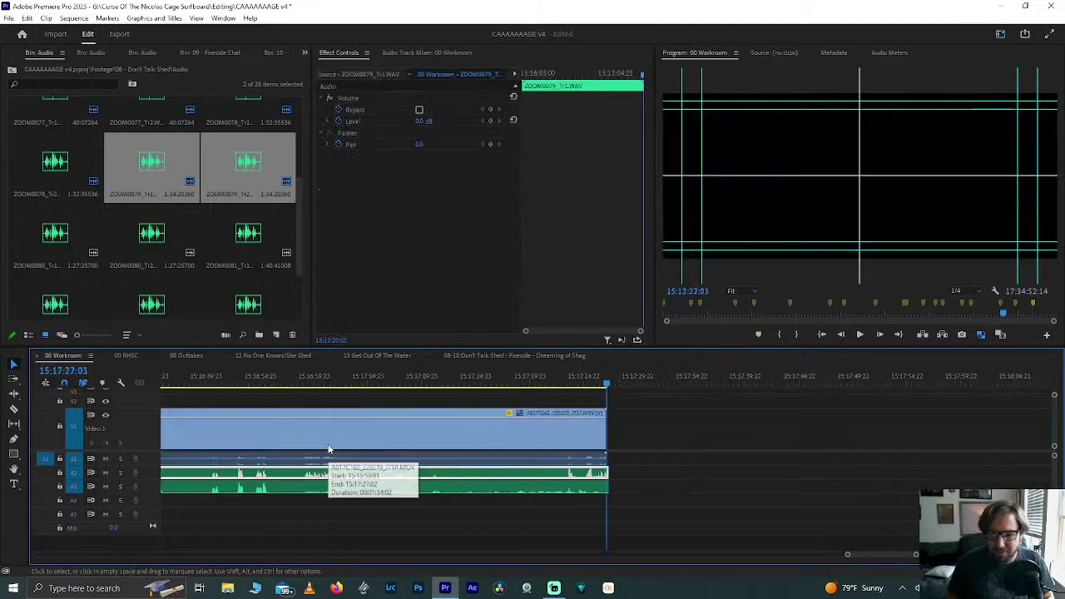
pyautogui.press('=')
pyautogui.press('=')
pyautogui.press('=')
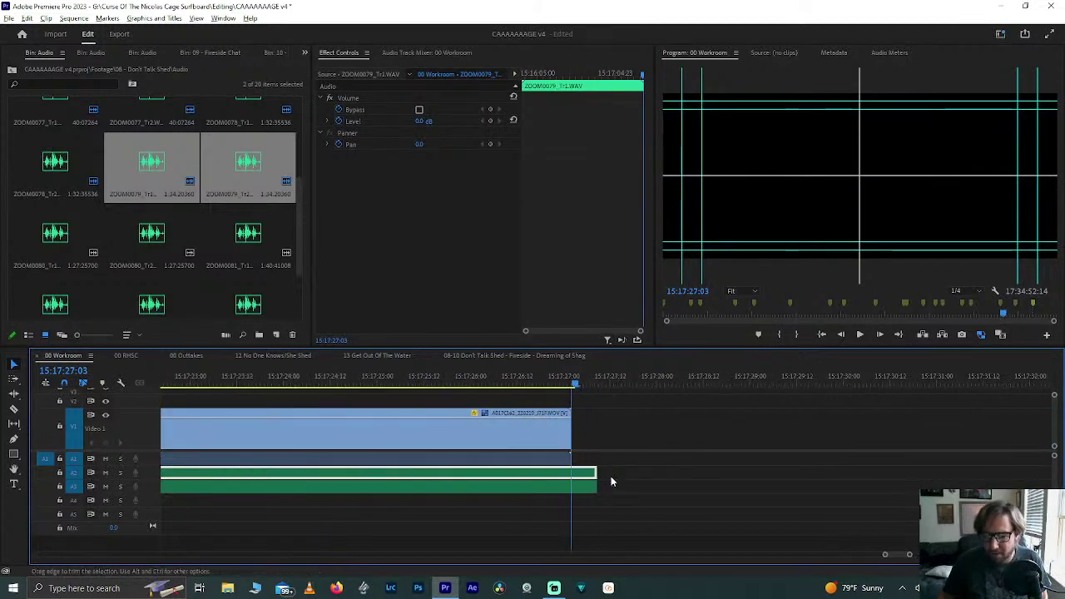
pyautogui.moveTo(613, 448); pyautogui.dragTo(577, 509)
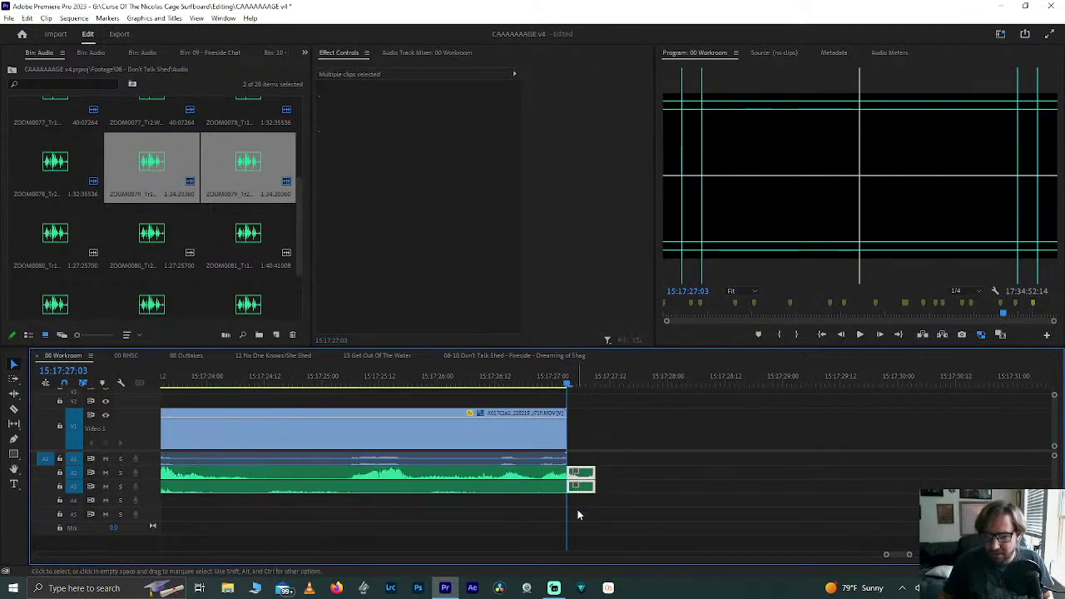
pyautogui.press('Delete')
pyautogui.press('-')
pyautogui.press('-')
pyautogui.press('-')
pyautogui.press('-')
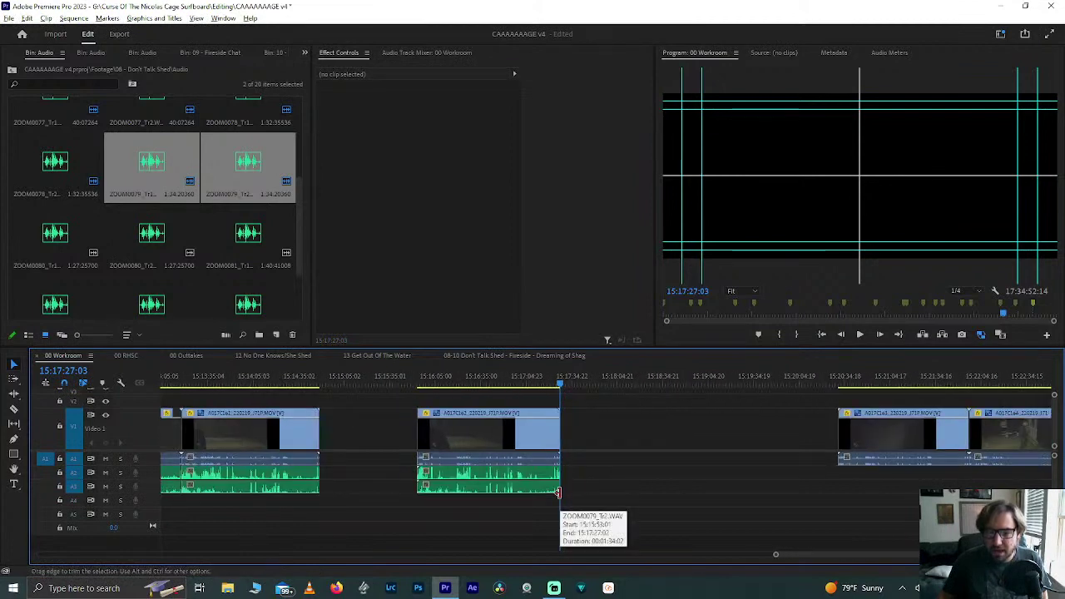
# Step: Select the second clip's video together with its A1, A2 and A3 audio
pyautogui.moveTo(403, 476); pyautogui.dragTo(447, 491)
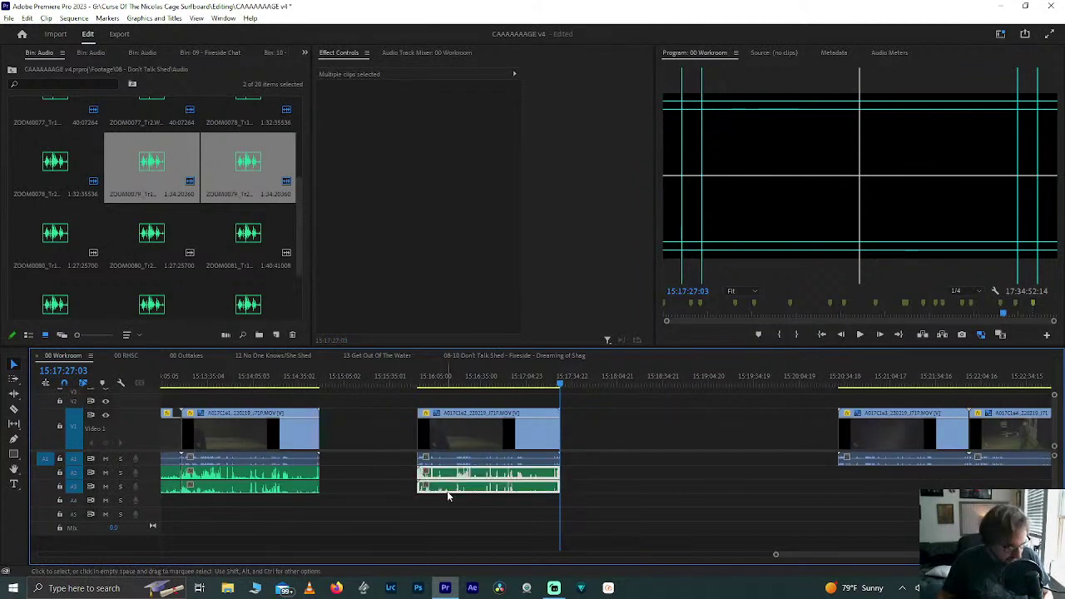
pyautogui.click(378, 481)
pyautogui.click(488, 460)
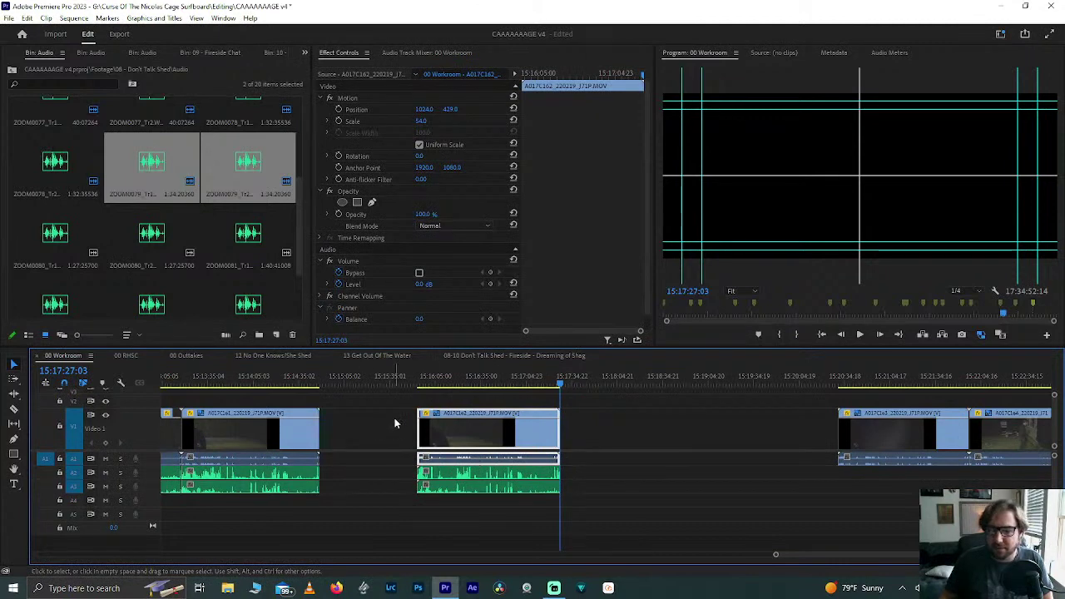
pyautogui.moveTo(395, 423); pyautogui.dragTo(390, 494)
# Step: Ripple-delete the empty gap on V1 between the first two clip groups
pyautogui.click(386, 443)
pyautogui.click(336, 430)
pyautogui.press('Delete')
# Step: Scrub and zoom through the first two clips to check the audio sync
pyautogui.click(298, 385)
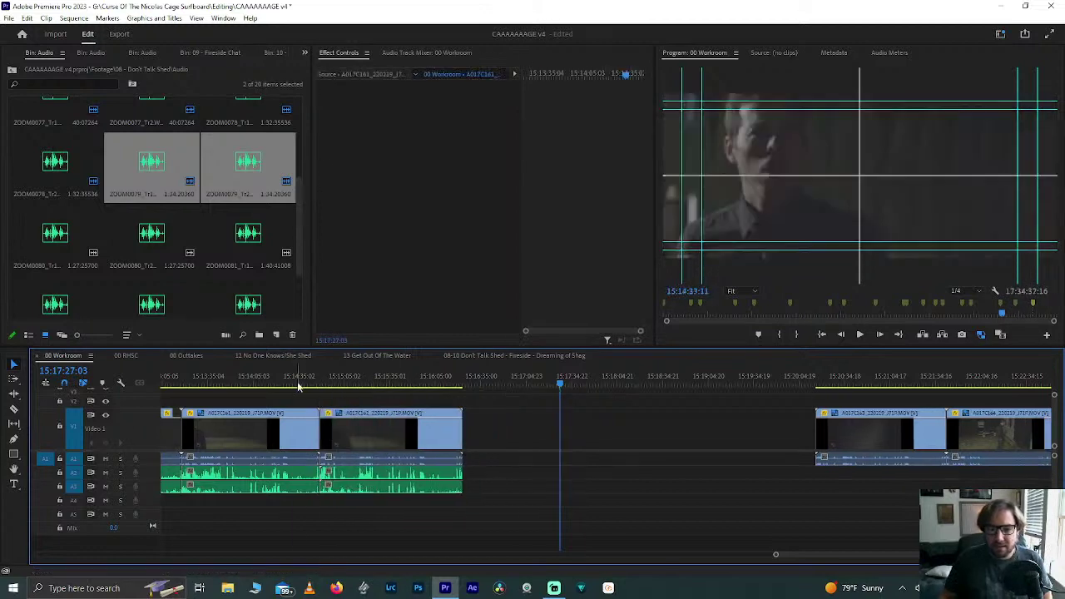
pyautogui.click(329, 378)
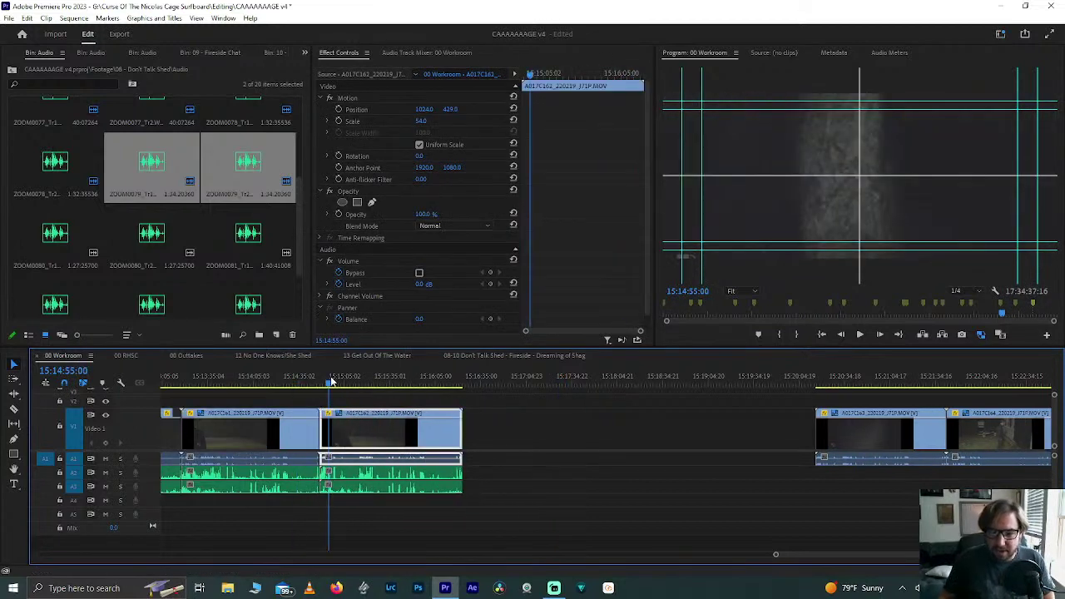
pyautogui.hscroll(-5, 337, 484)
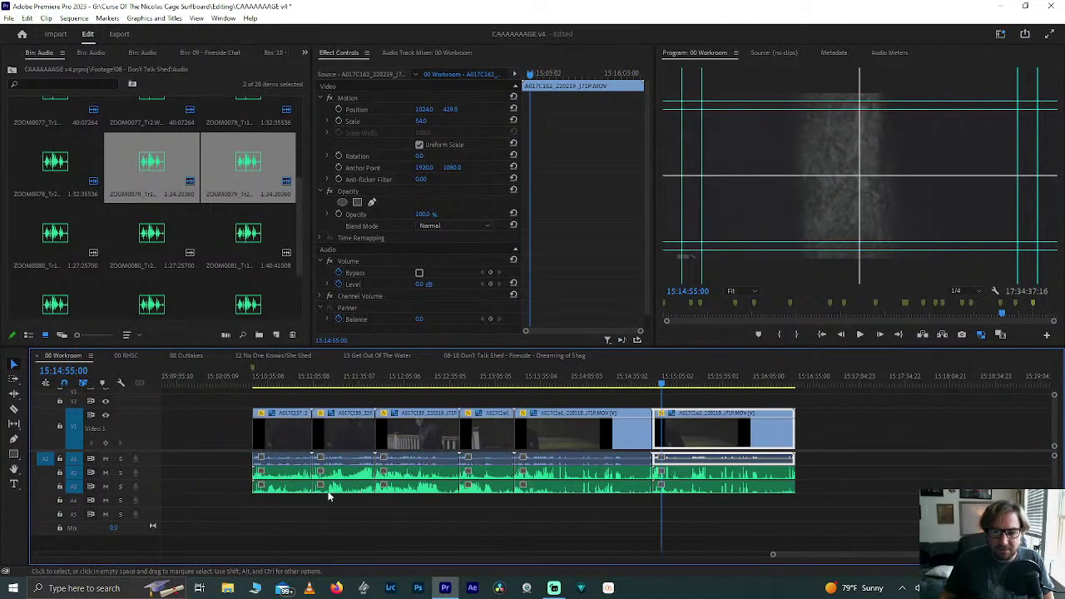
pyautogui.scroll(2, 404, 484)
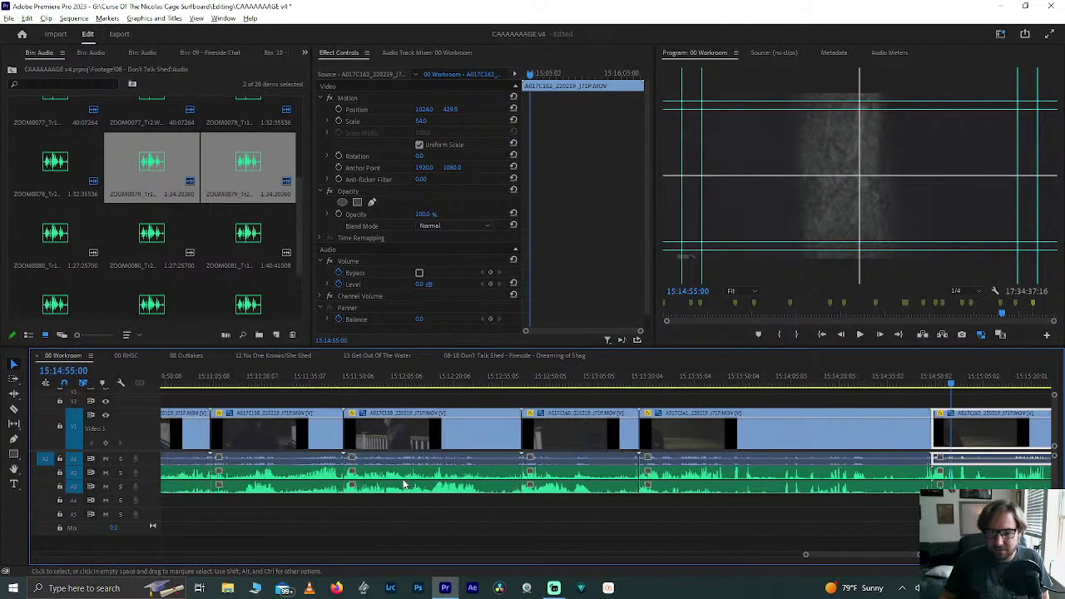
pyautogui.scroll(3, 273, 479)
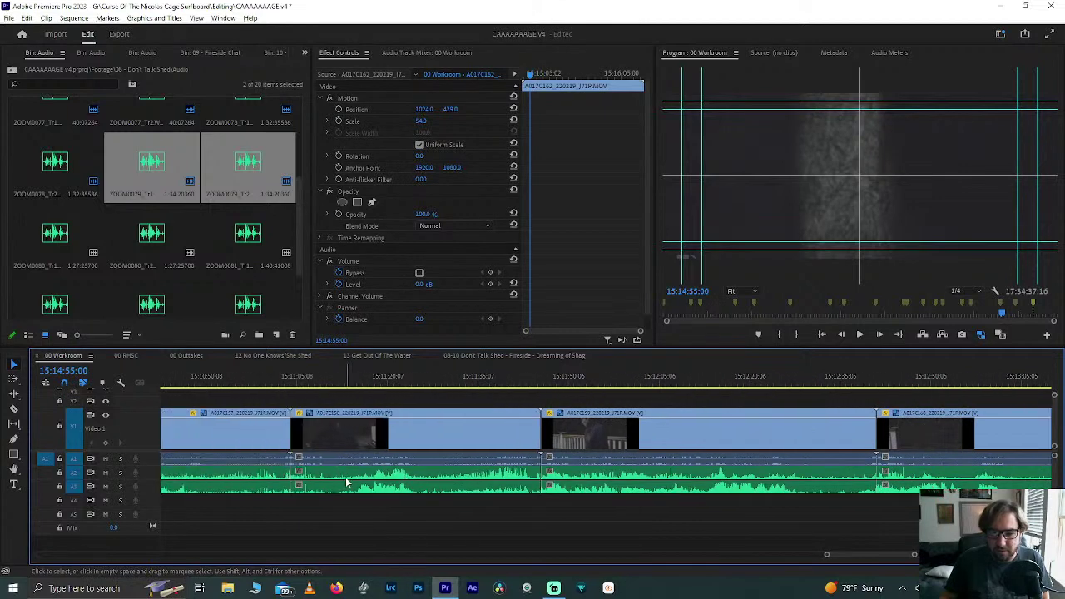
pyautogui.click(348, 482)
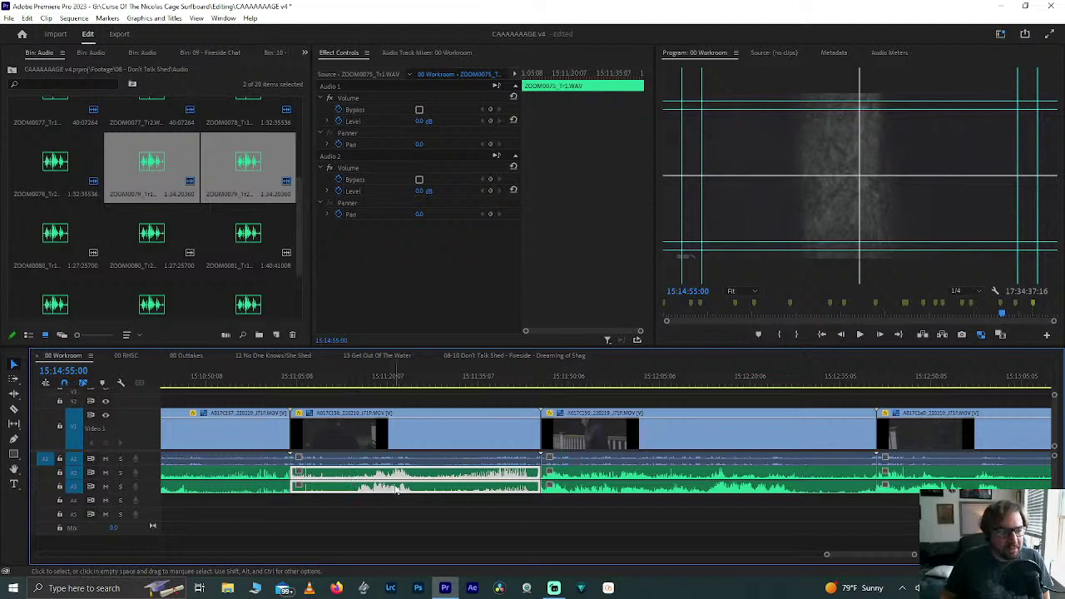
pyautogui.scroll(1, 398, 464)
pyautogui.scroll(2, 397, 465)
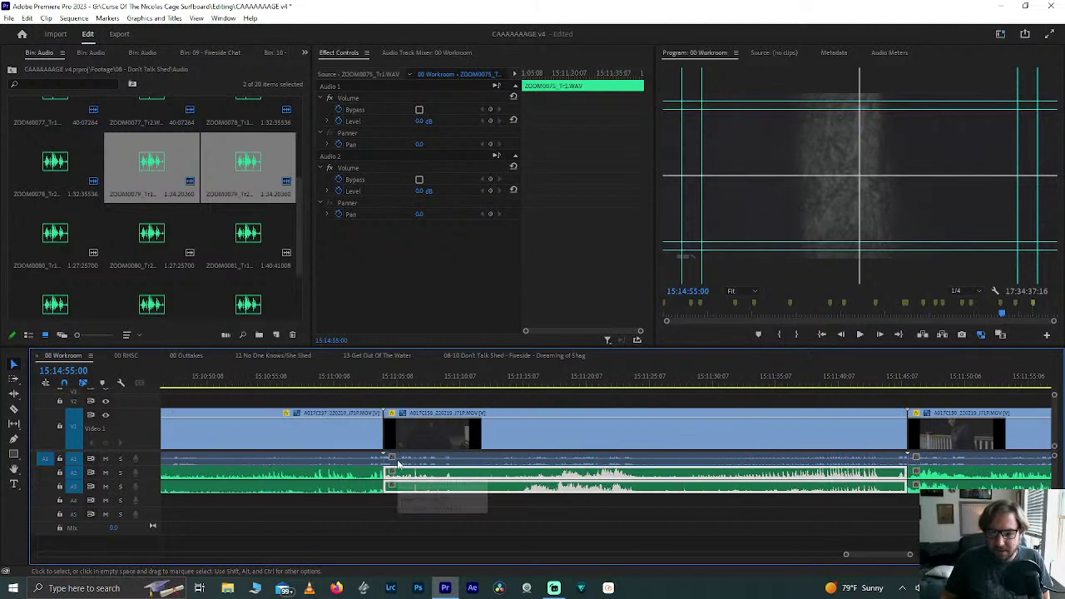
pyautogui.scroll(-3, 401, 470)
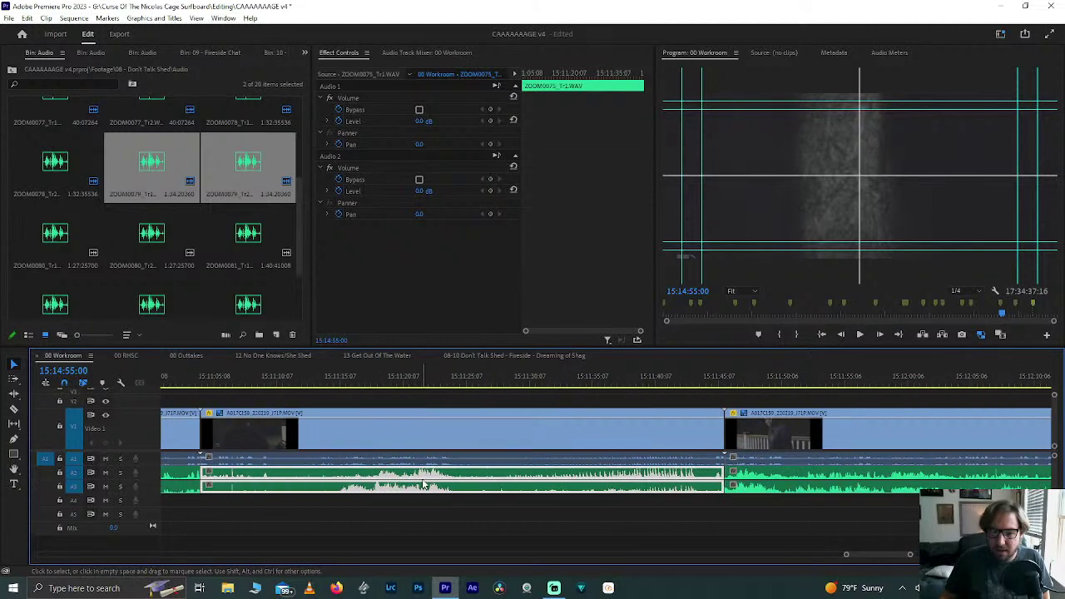
pyautogui.click(388, 500)
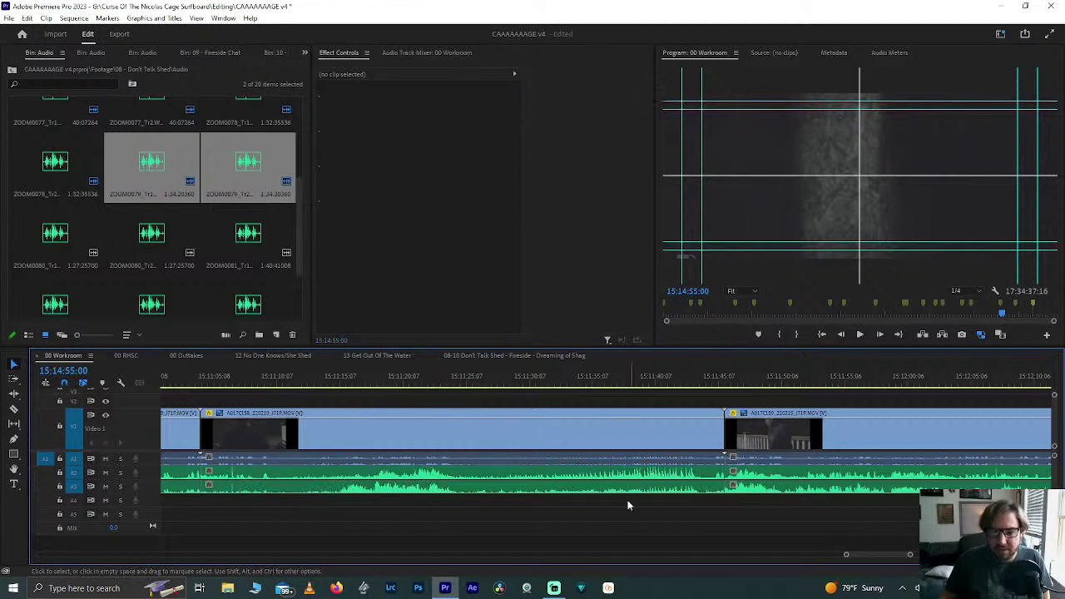
pyautogui.scroll(-5, 449, 476)
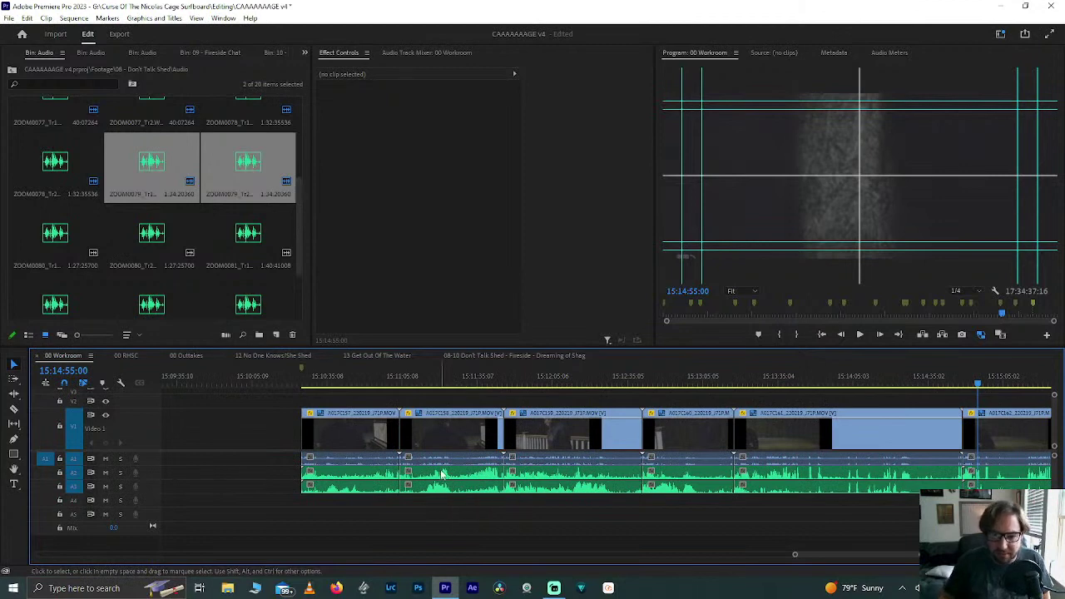
pyautogui.scroll(-2, 443, 476)
pyautogui.scroll(-6, 443, 476)
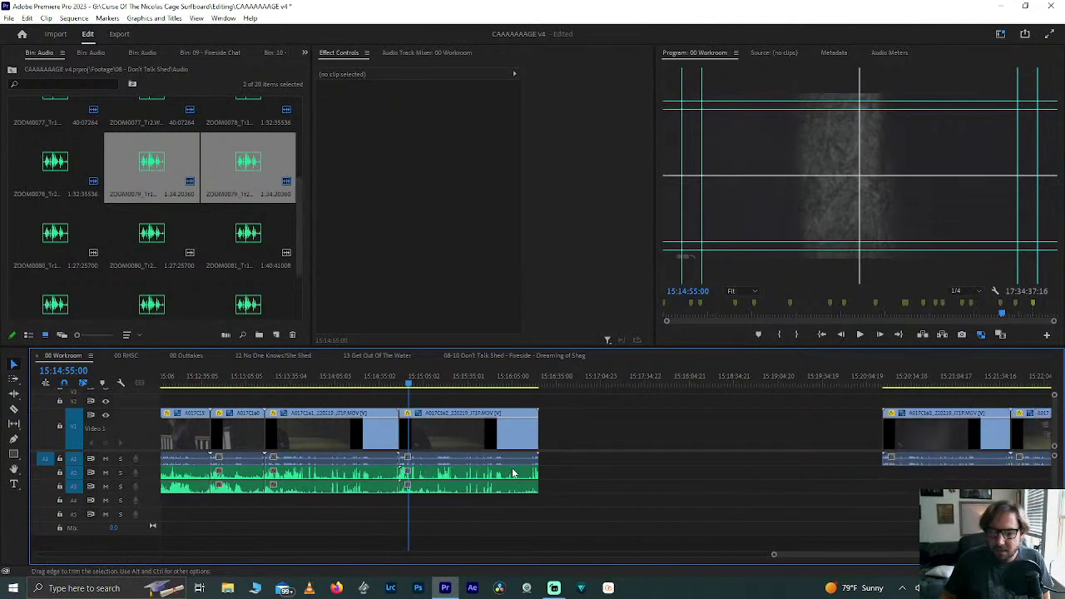
pyautogui.moveTo(429, 383); pyautogui.dragTo(468, 391)
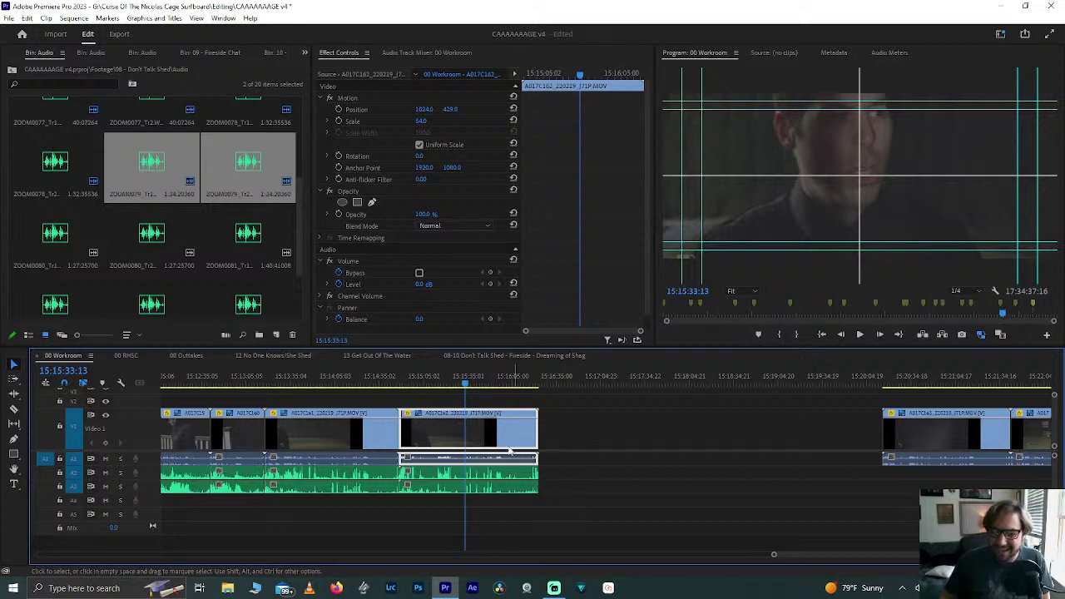
pyautogui.click(448, 476)
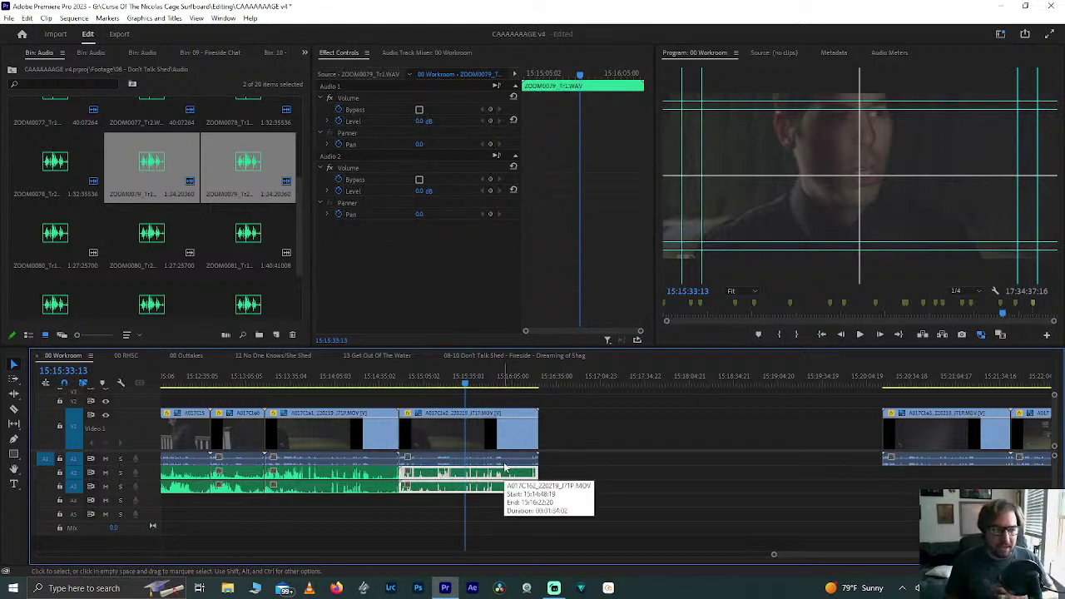
pyautogui.click(500, 383)
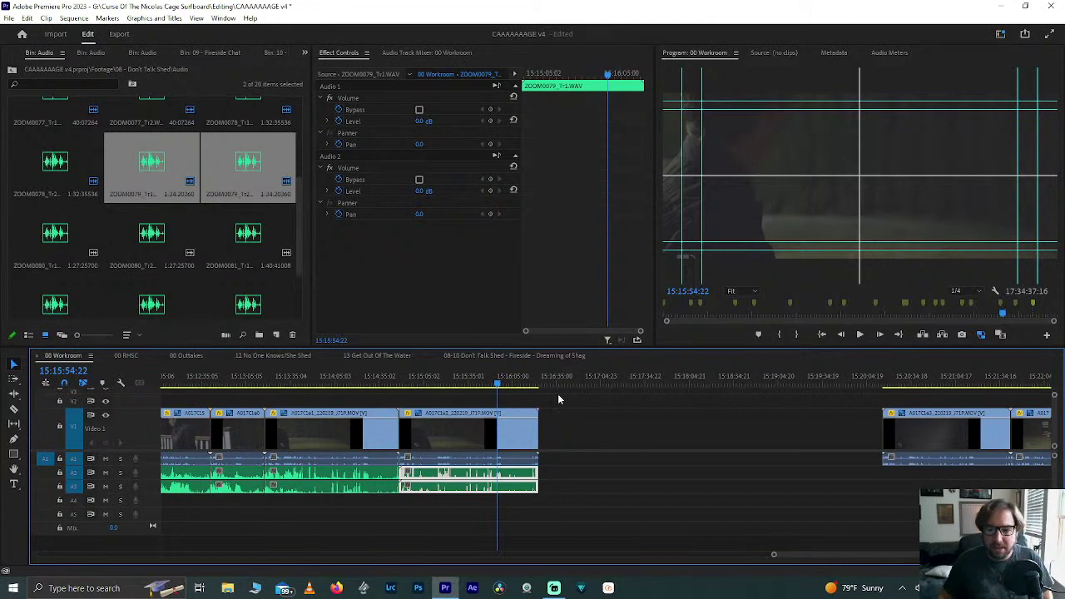
pyautogui.scroll(-3, 464, 506)
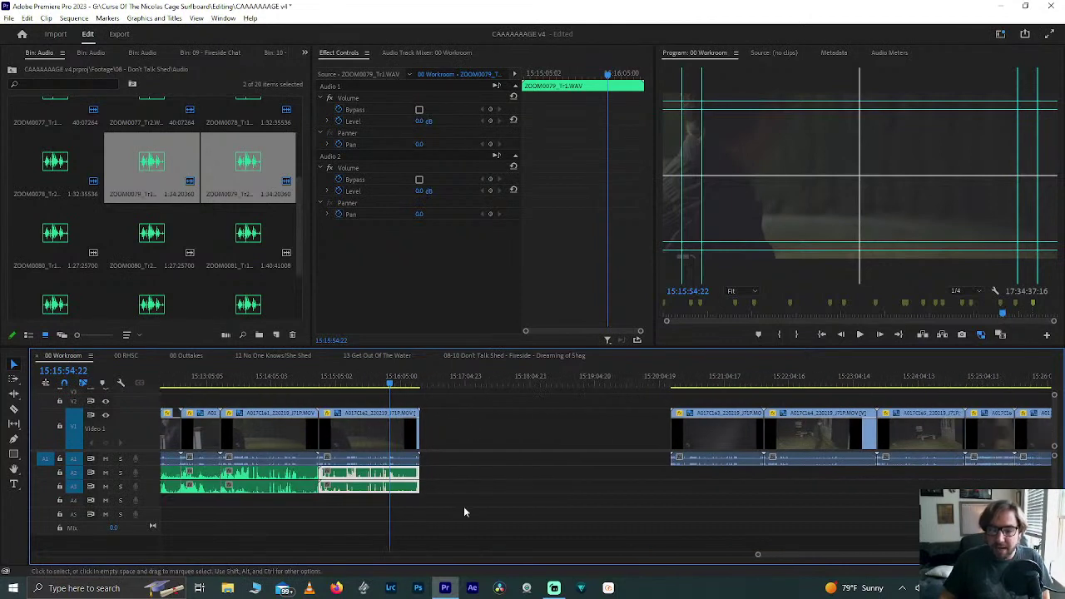
pyautogui.click(438, 463)
pyautogui.moveTo(699, 437); pyautogui.dragTo(574, 442)
# Step: Place the ZOOM0080 audio beneath clip A017C163 and synchronize them by audio
pyautogui.click(69, 250)
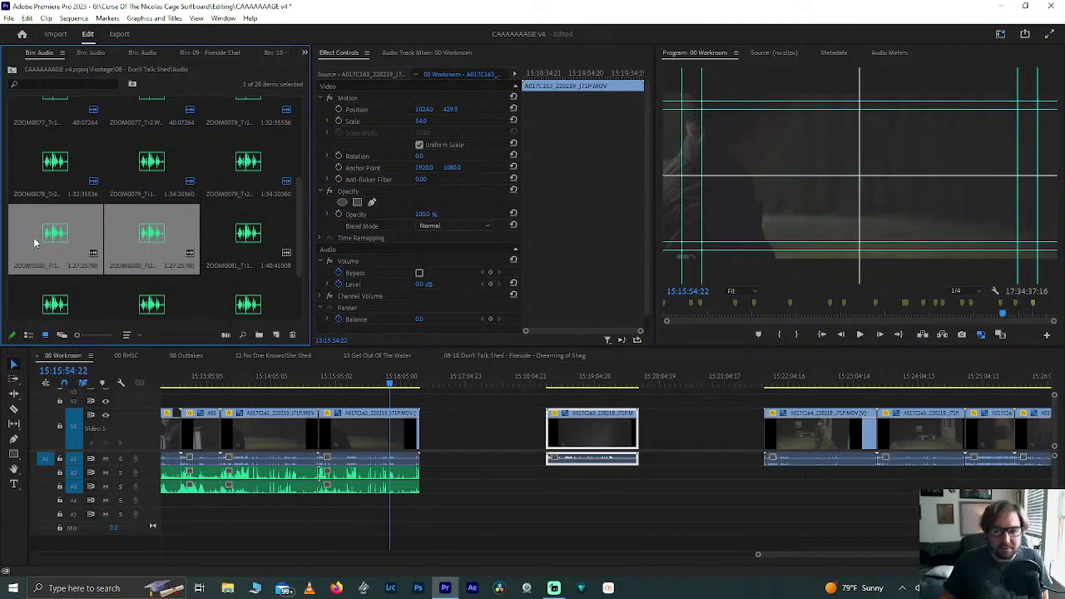
pyautogui.moveTo(35, 242); pyautogui.dragTo(658, 477)
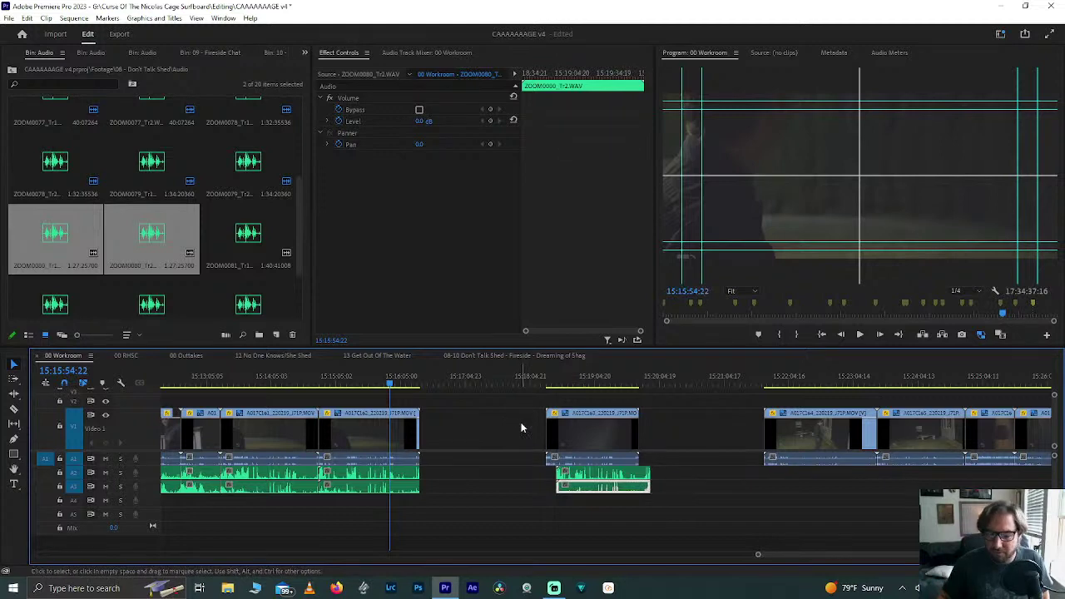
pyautogui.moveTo(521, 428)
pyautogui.mouseDown()
pyautogui.moveTo(650, 497)
pyautogui.moveTo(601, 475)
pyautogui.mouseUp()
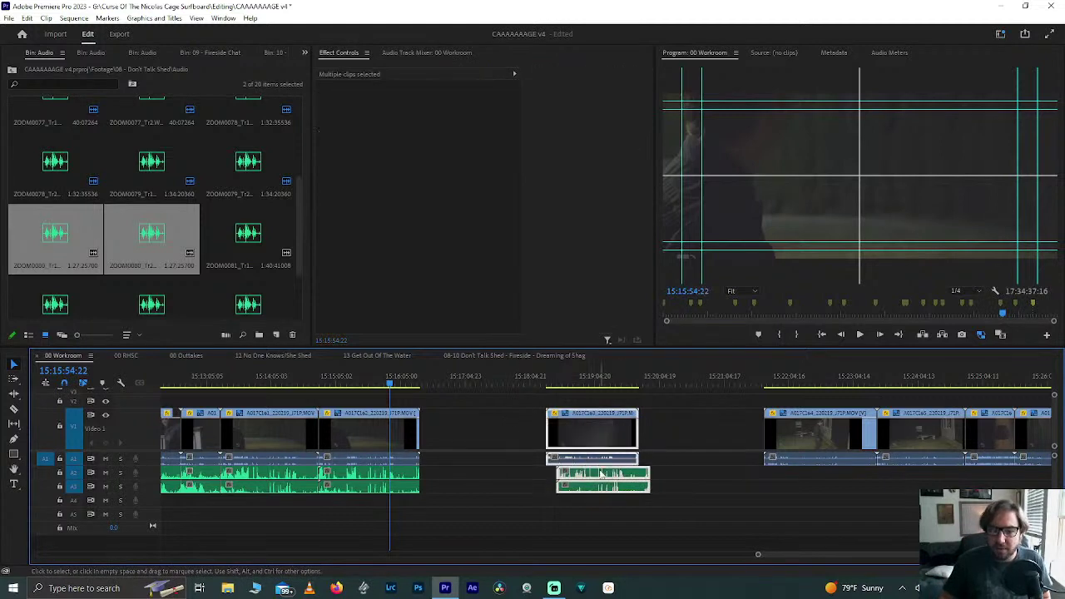
pyautogui.rightClick(601, 474)
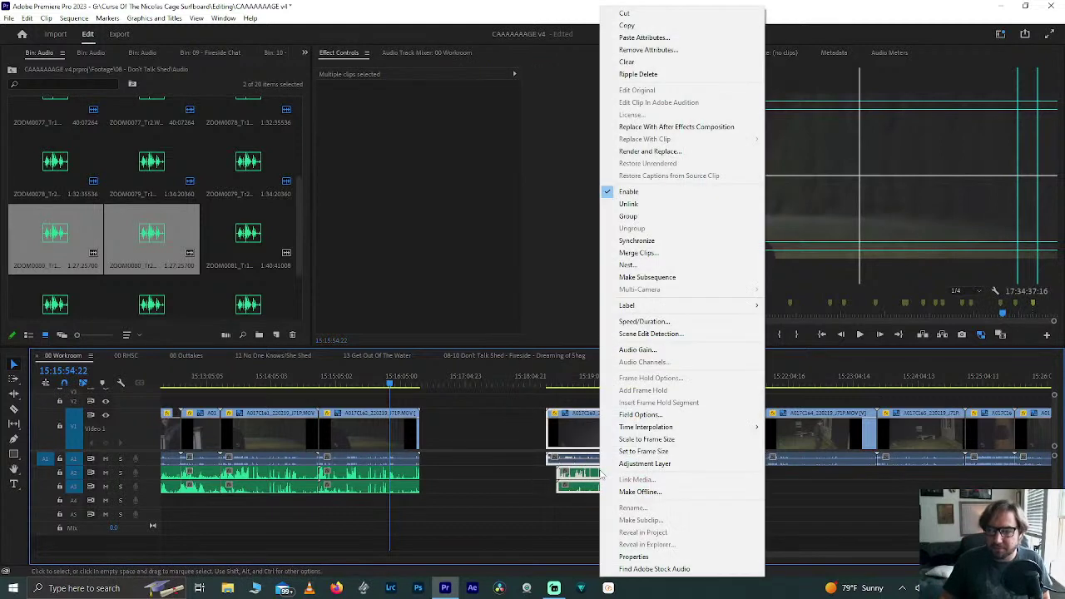
pyautogui.click(631, 239)
pyautogui.press('Return')
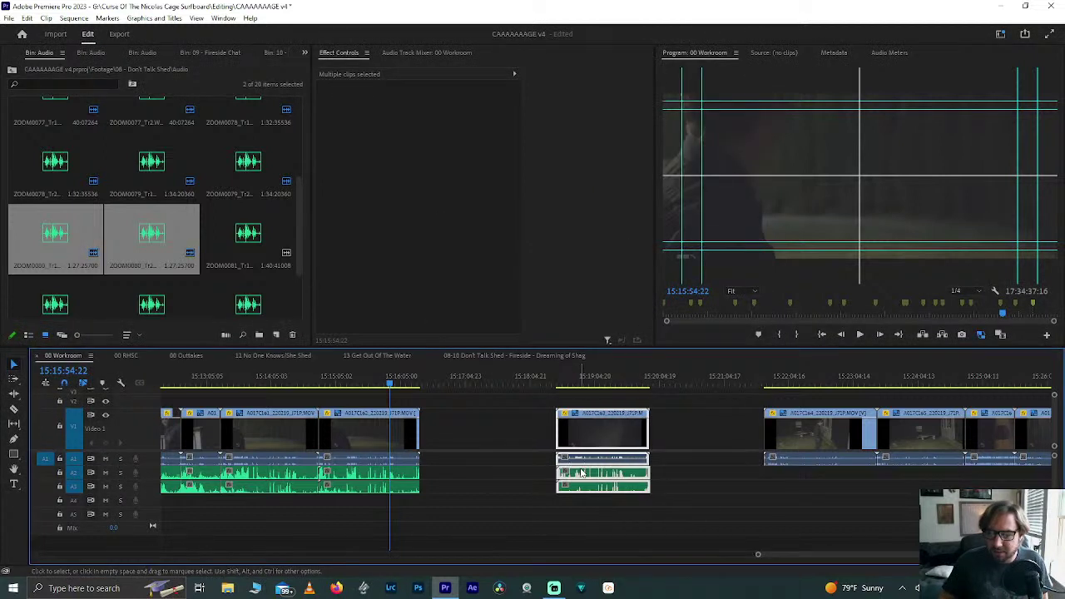
# Step: Shift the end of the gap before the synced clip by four frames
pyautogui.click(543, 439)
pyautogui.scroll(5, 564, 449)
pyautogui.scroll(-2, 499, 453)
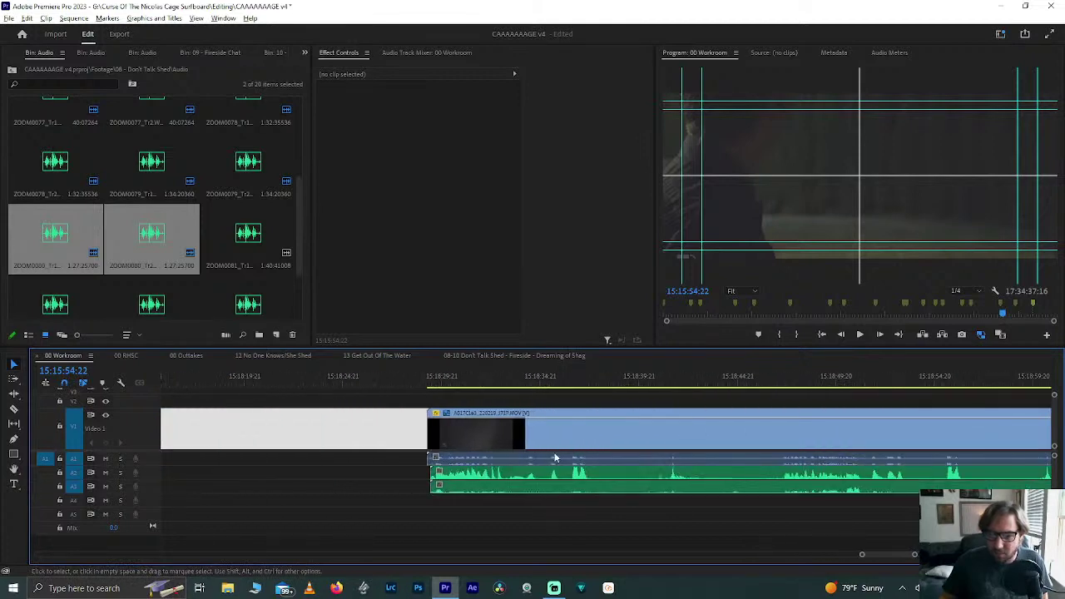
pyautogui.scroll(1, 446, 456)
pyautogui.moveTo(412, 433); pyautogui.dragTo(411, 434)
pyautogui.scroll(-6, 477, 481)
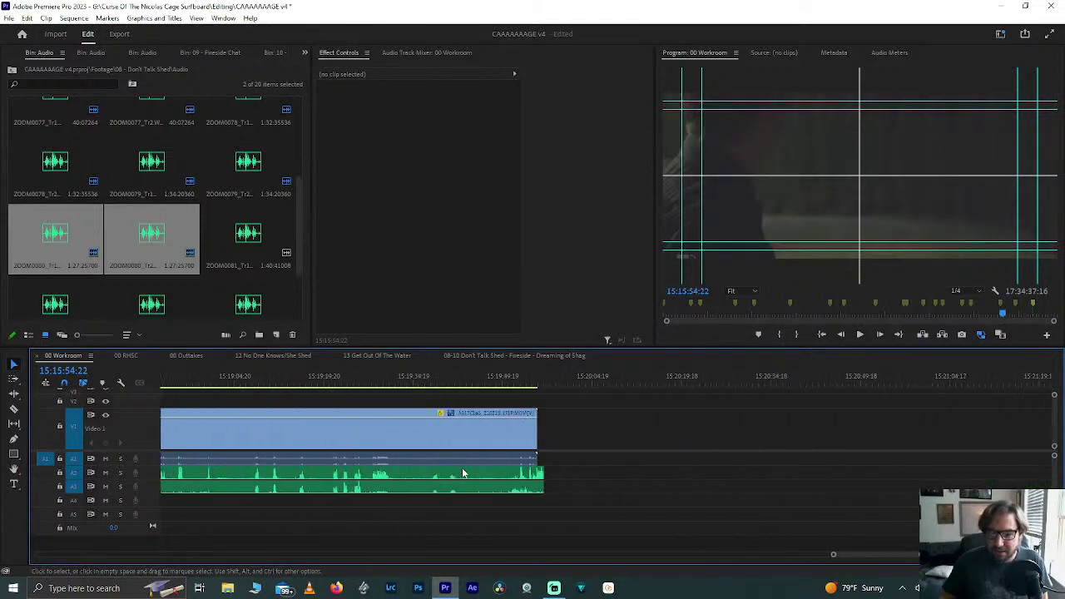
pyautogui.scroll(2, 470, 475)
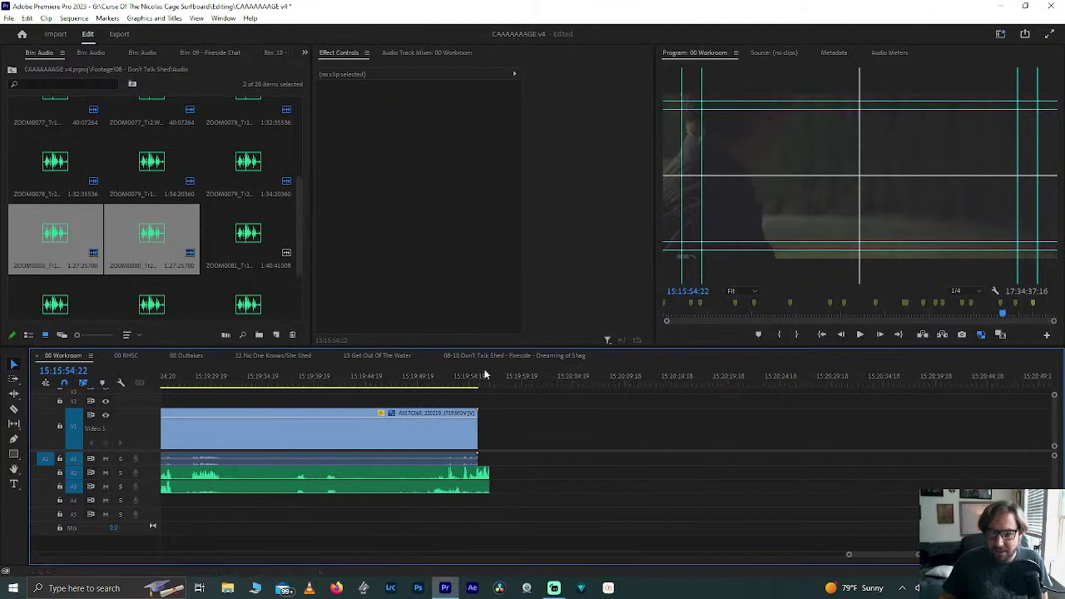
# Step: Delete the leftover ZOOM0080 audio past the video's end
pyautogui.click(490, 380)
pyautogui.press('Up')
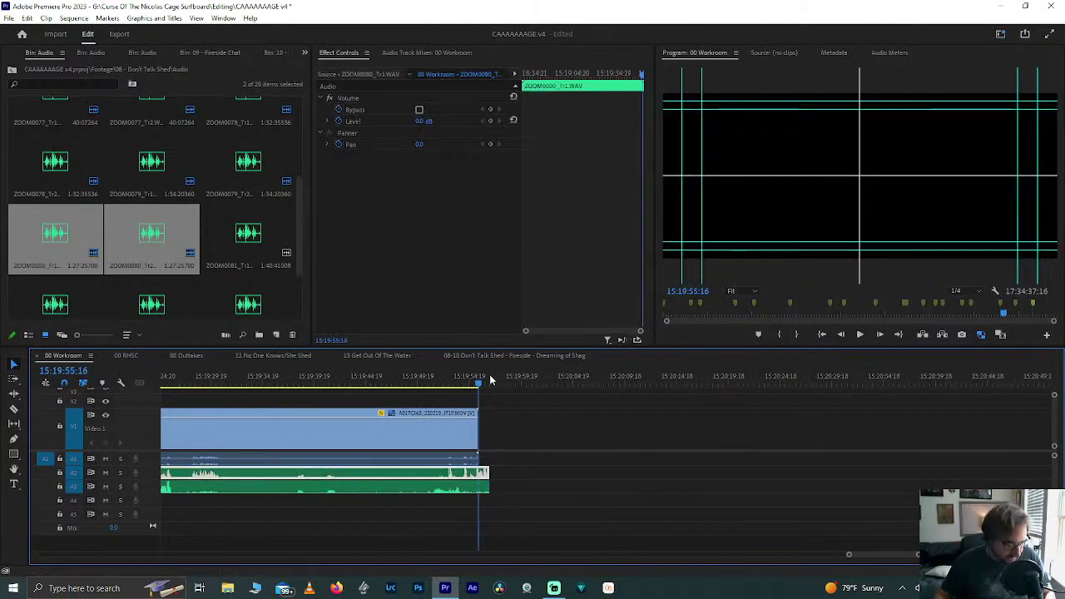
pyautogui.moveTo(522, 459); pyautogui.dragTo(479, 499)
pyautogui.press('Delete')
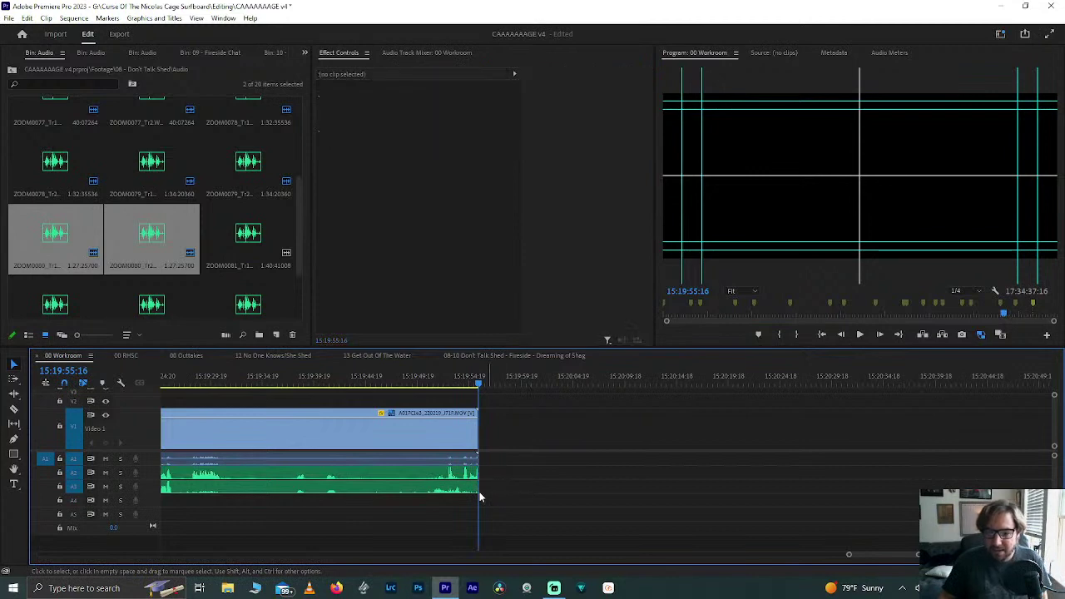
# Step: Check the two audio clips under the video and reselect the synced group
pyautogui.scroll(-3, 479, 497)
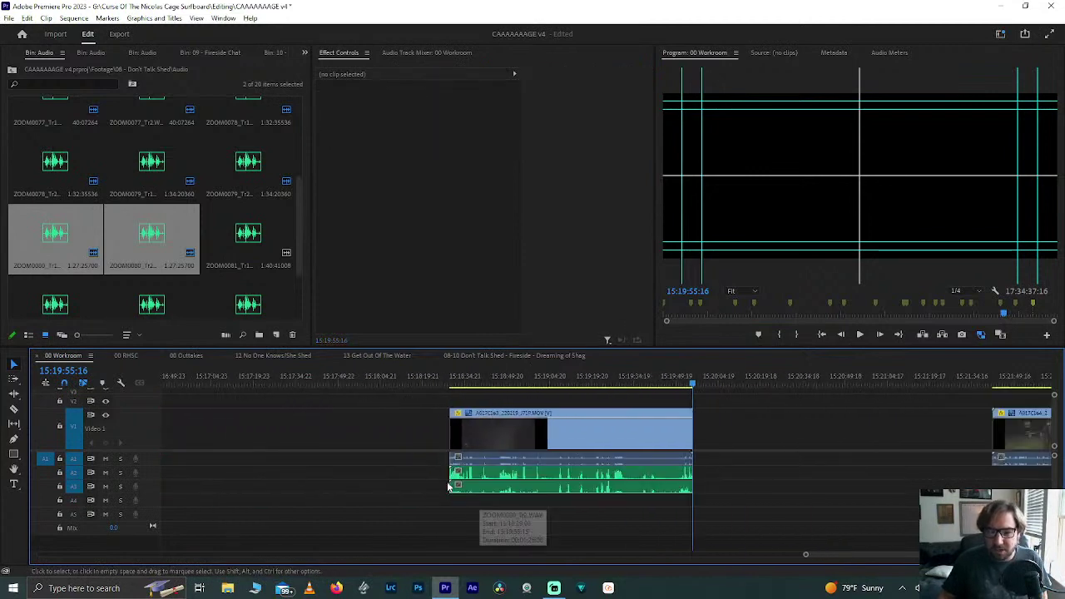
pyautogui.moveTo(436, 478); pyautogui.dragTo(491, 502)
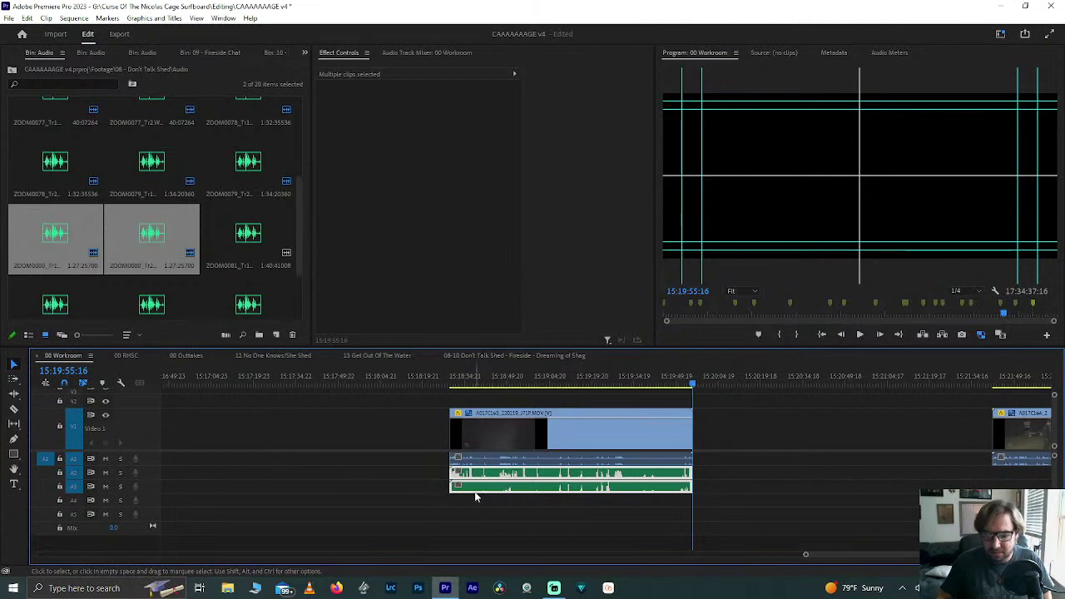
pyautogui.click(476, 491)
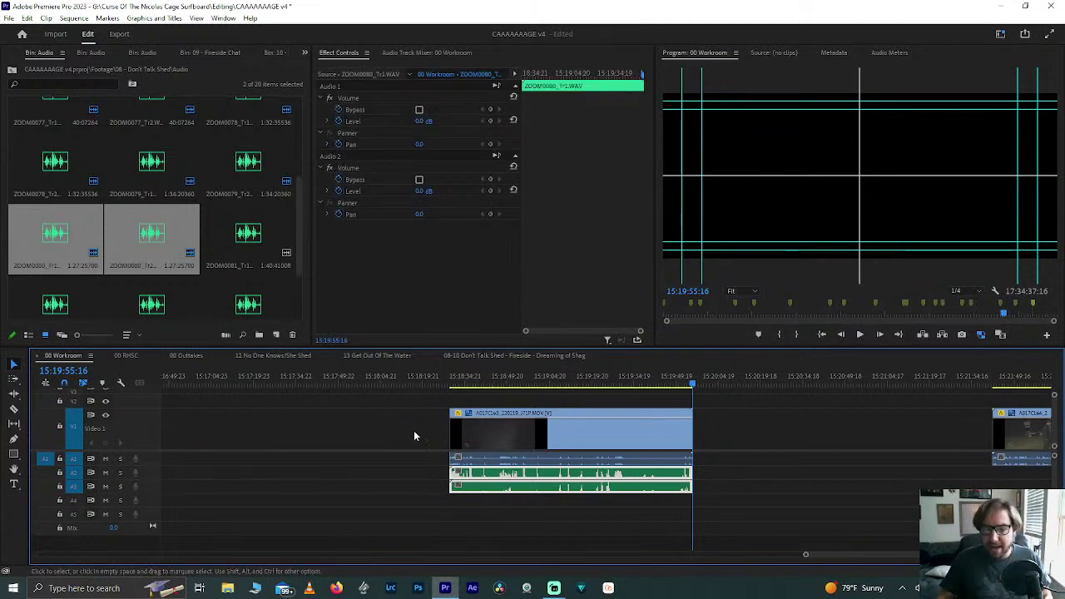
pyautogui.moveTo(413, 430); pyautogui.dragTo(531, 476)
pyautogui.scroll(-5, 531, 476)
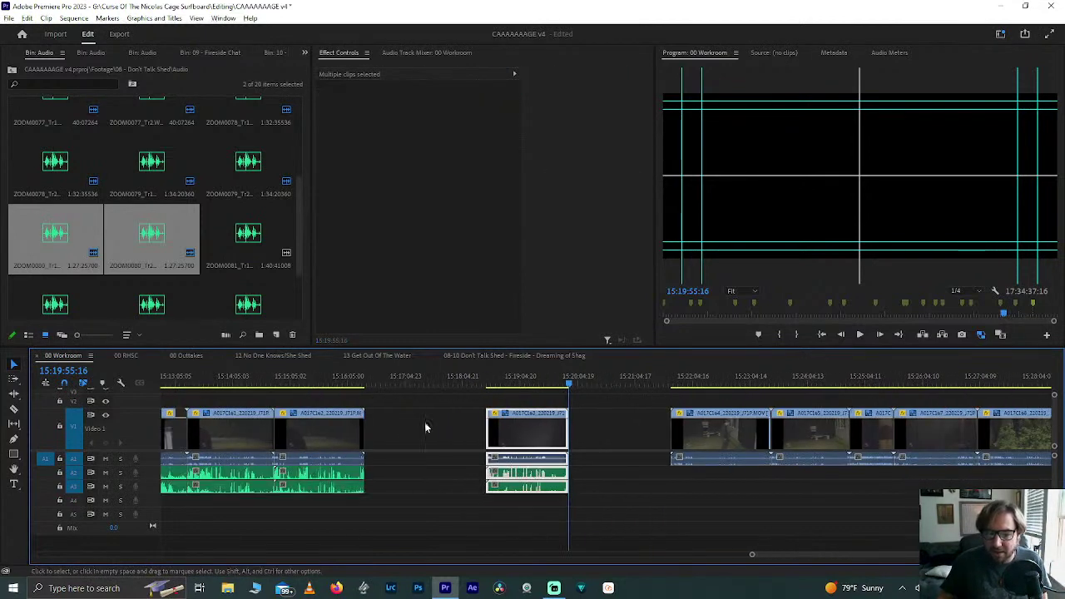
# Step: Move the synced clip left and ripple-delete the gap before it
pyautogui.moveTo(526, 432); pyautogui.dragTo(424, 432)
pyautogui.click(378, 441)
pyautogui.press('Delete')
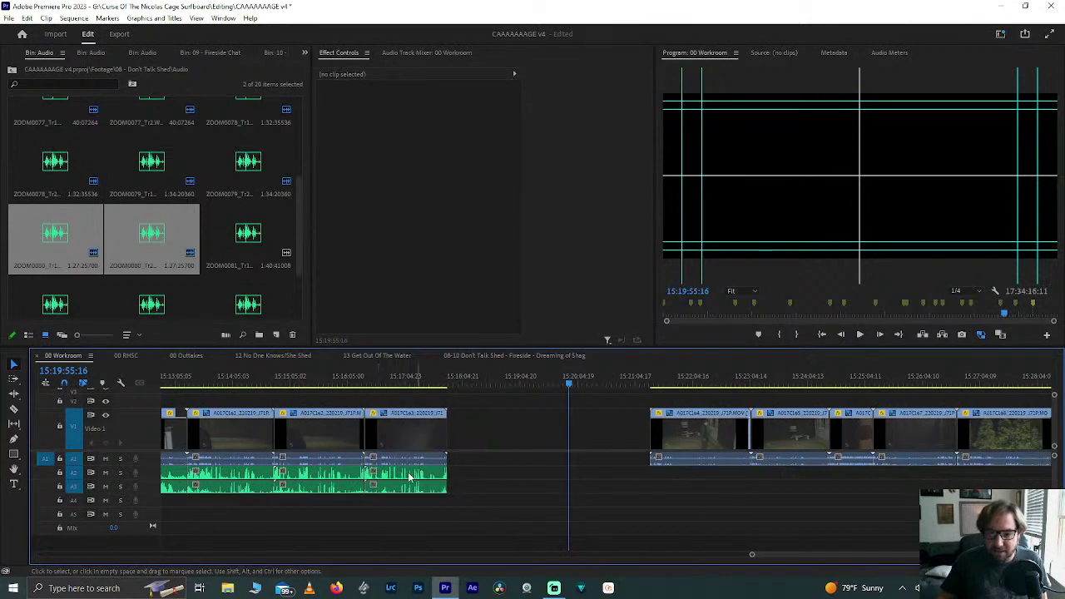
# Step: Move clip A017C164 left and place the ZOOM0081 audio beneath it
pyautogui.moveTo(689, 445); pyautogui.dragTo(558, 452)
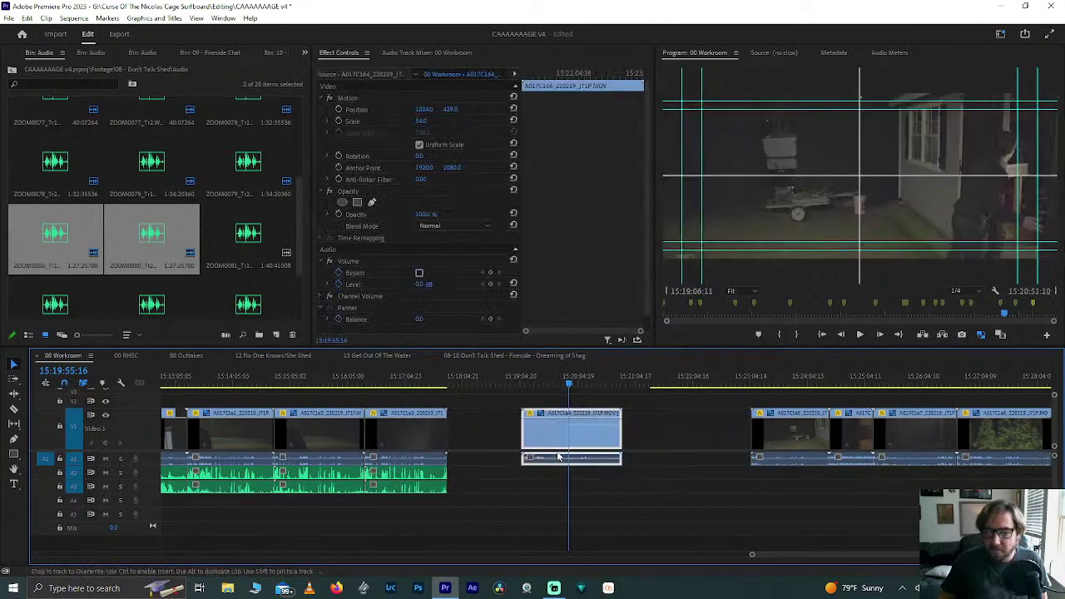
pyautogui.press('alt')
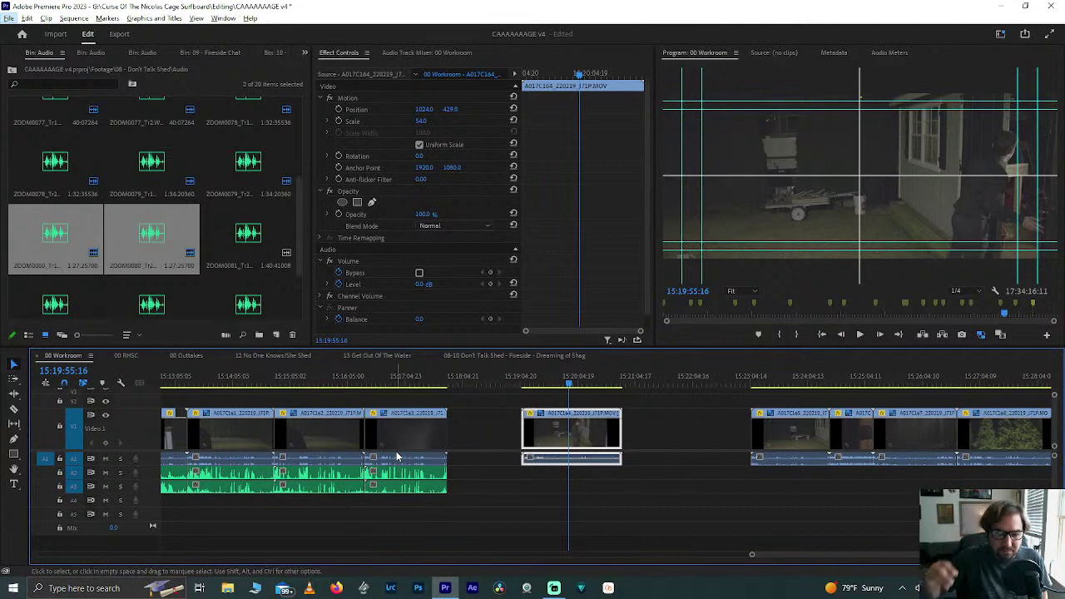
pyautogui.click(248, 237)
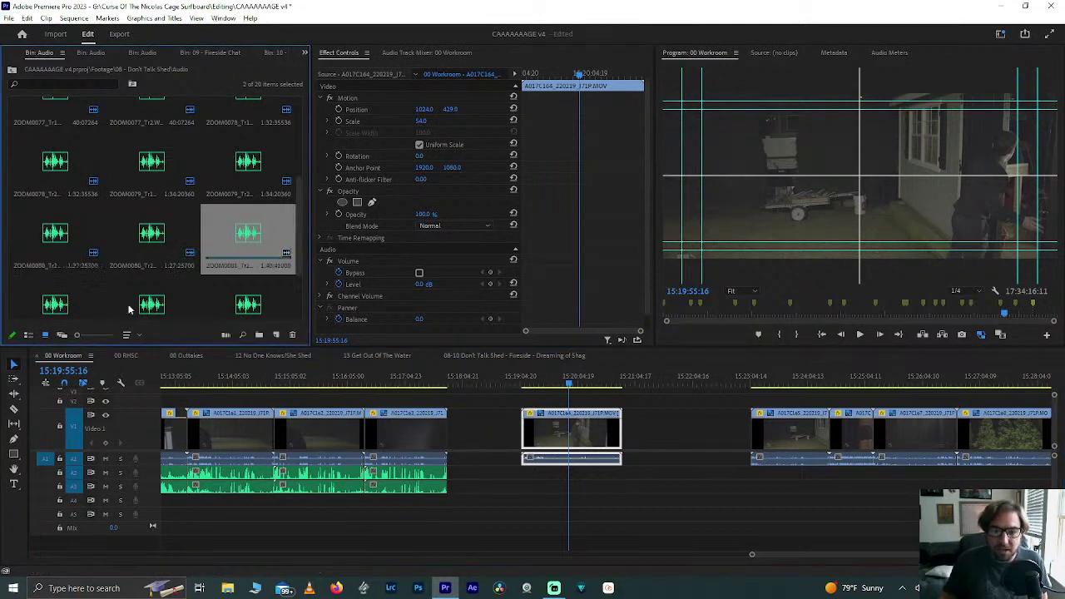
pyautogui.scroll(-2, 258, 212)
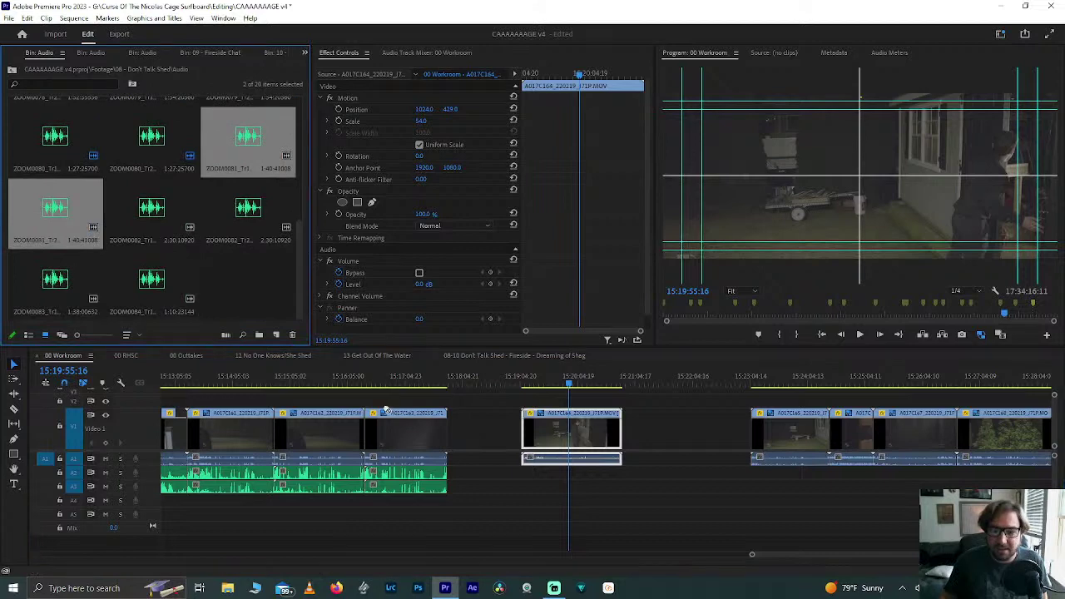
pyautogui.moveTo(387, 411); pyautogui.dragTo(530, 495)
pyautogui.moveTo(472, 427); pyautogui.dragTo(573, 503)
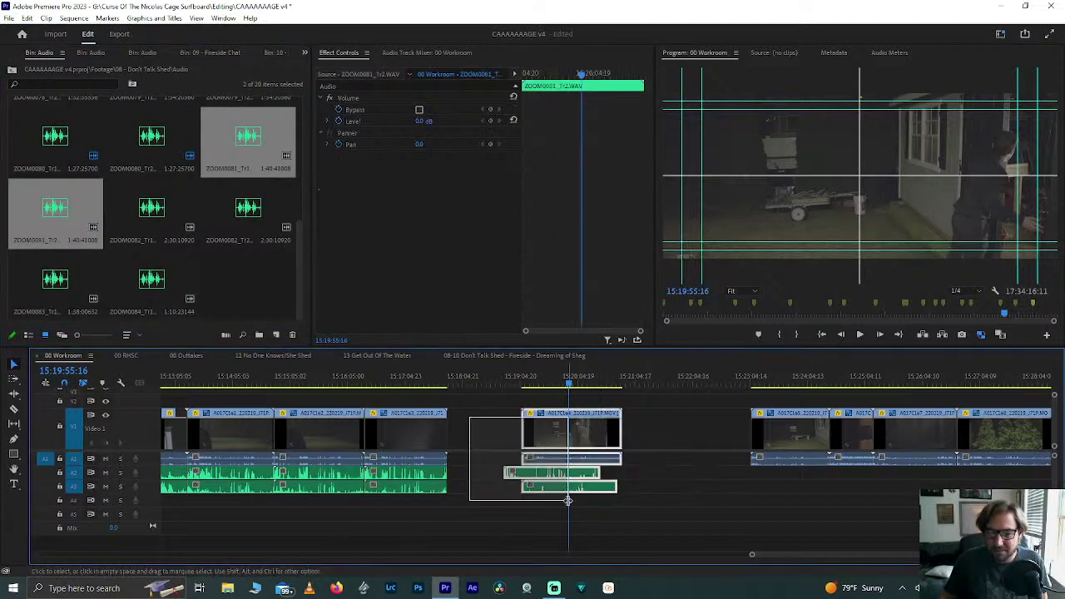
# Step: Synchronize the ZOOM0081 audio with clip A017C164 by audio
pyautogui.rightClick(552, 443)
pyautogui.click(581, 242)
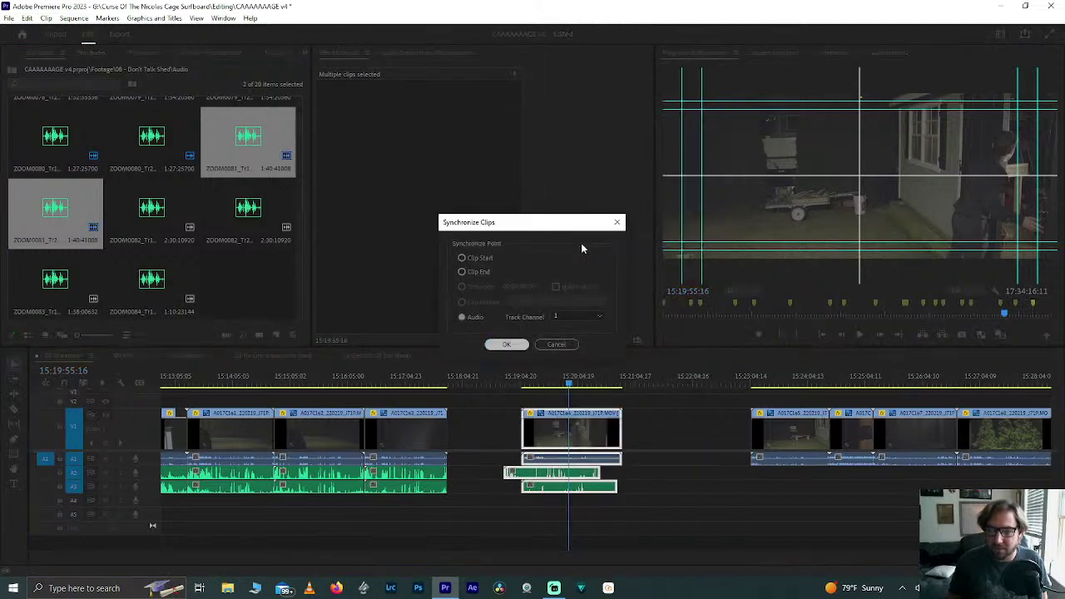
pyautogui.press('Return')
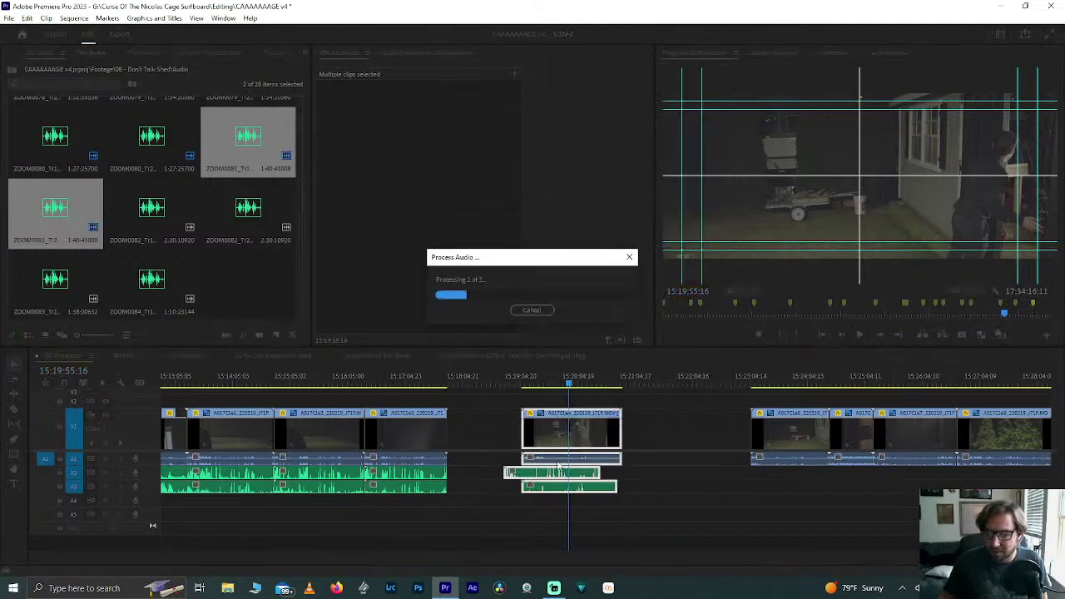
pyautogui.scroll(5, 556, 486)
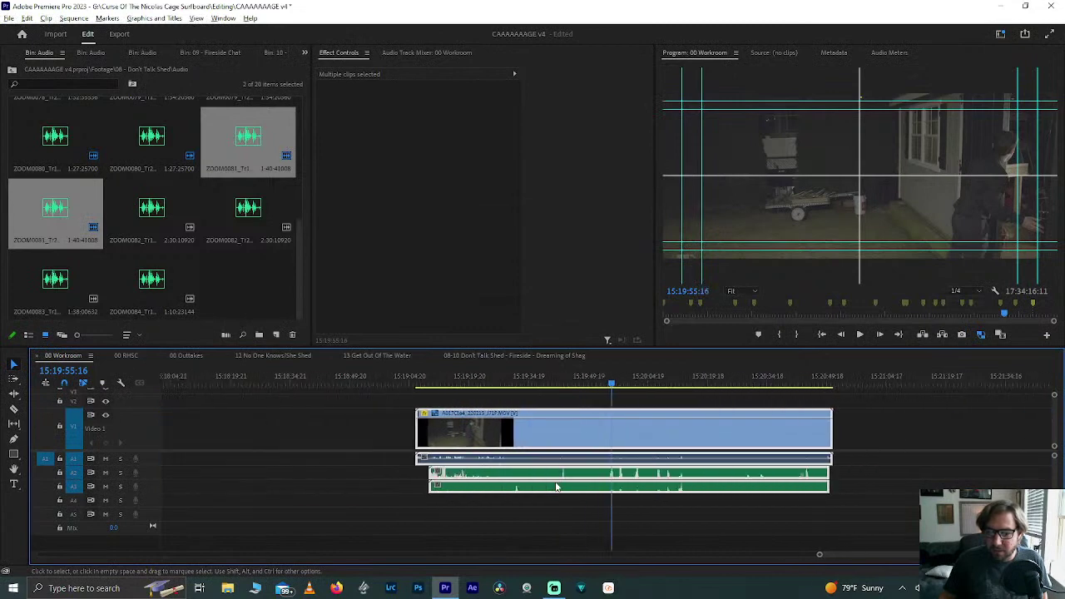
pyautogui.scroll(1, 556, 486)
# Step: Trim the video's start to match the start of the synced audio
pyautogui.click(429, 384)
pyautogui.click(391, 421)
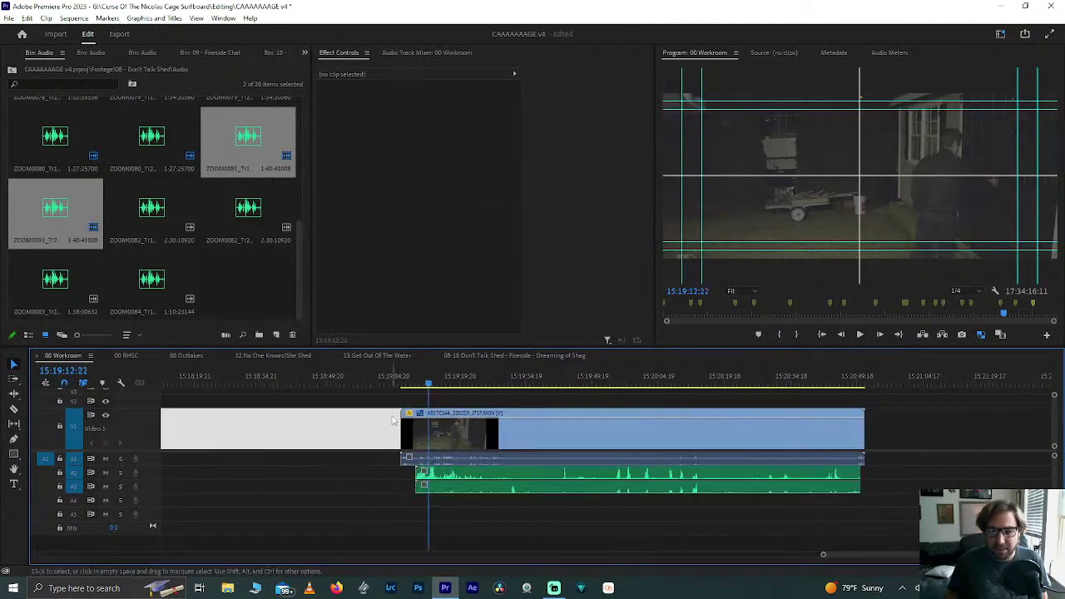
pyautogui.press('Up')
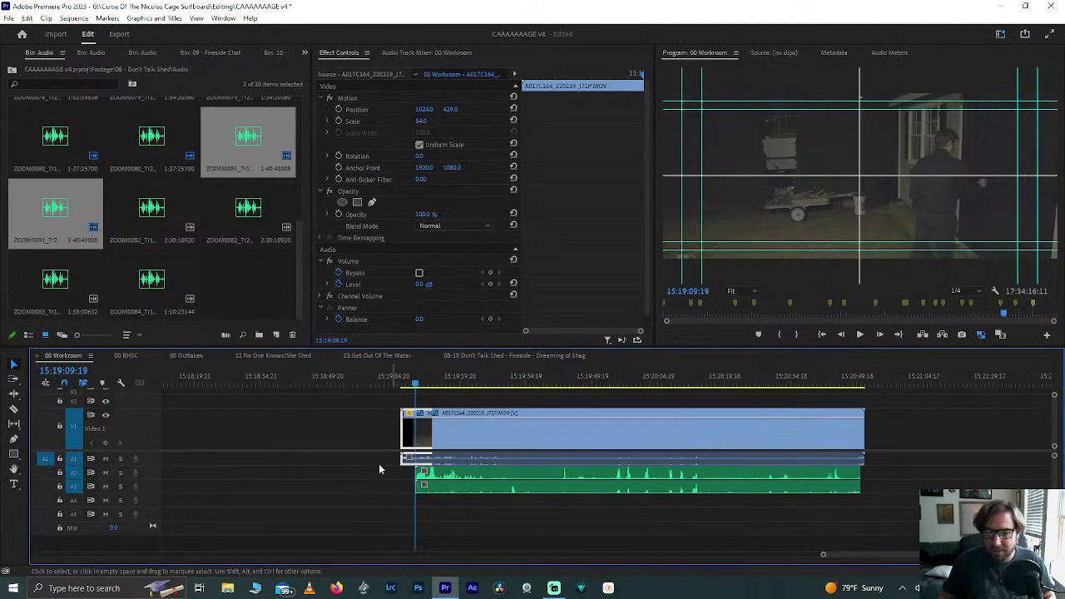
pyautogui.moveTo(403, 436); pyautogui.dragTo(407, 436)
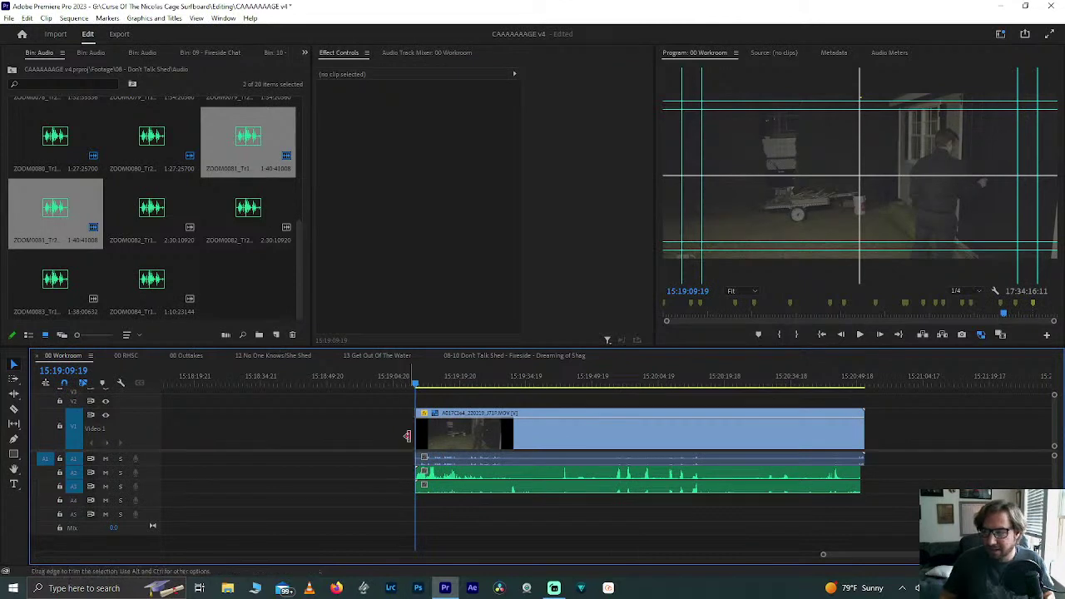
# Step: Move the synced A017C164 clip left beside the earlier synced run
pyautogui.press('Down')
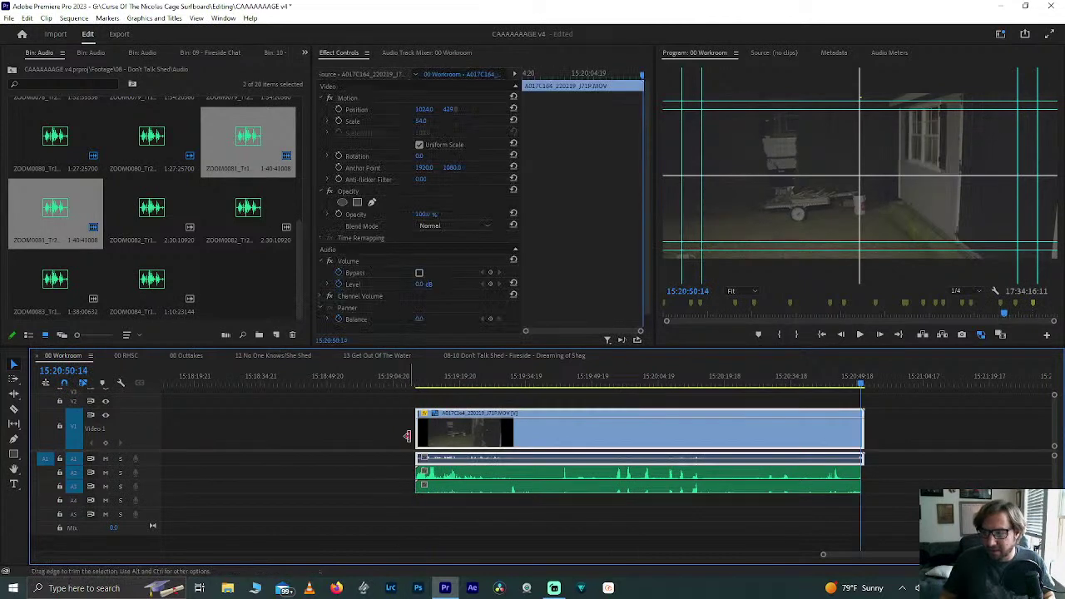
pyautogui.click(868, 431)
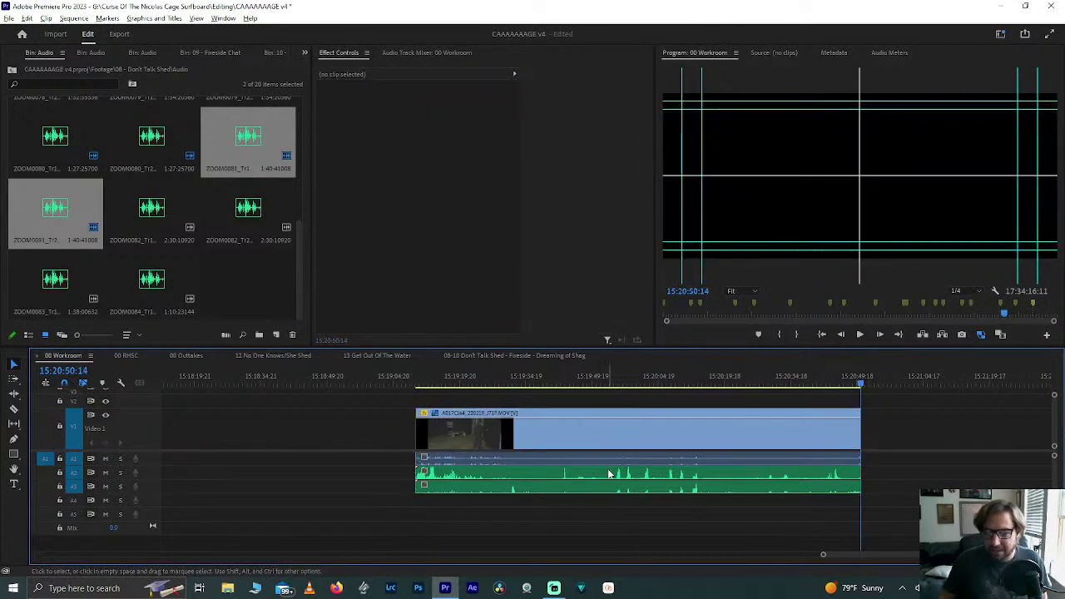
pyautogui.scroll(-6, 608, 475)
pyautogui.moveTo(602, 432); pyautogui.dragTo(536, 432)
# Step: Close the remaining gap and move clip A017C165 left to the playhead
pyautogui.click(489, 440)
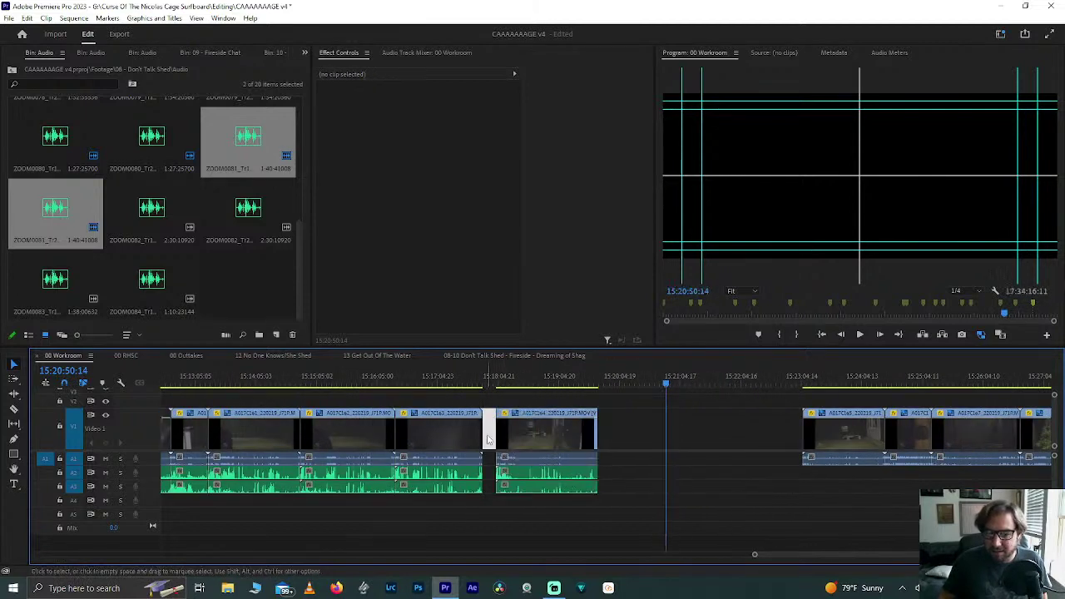
pyautogui.press('Delete')
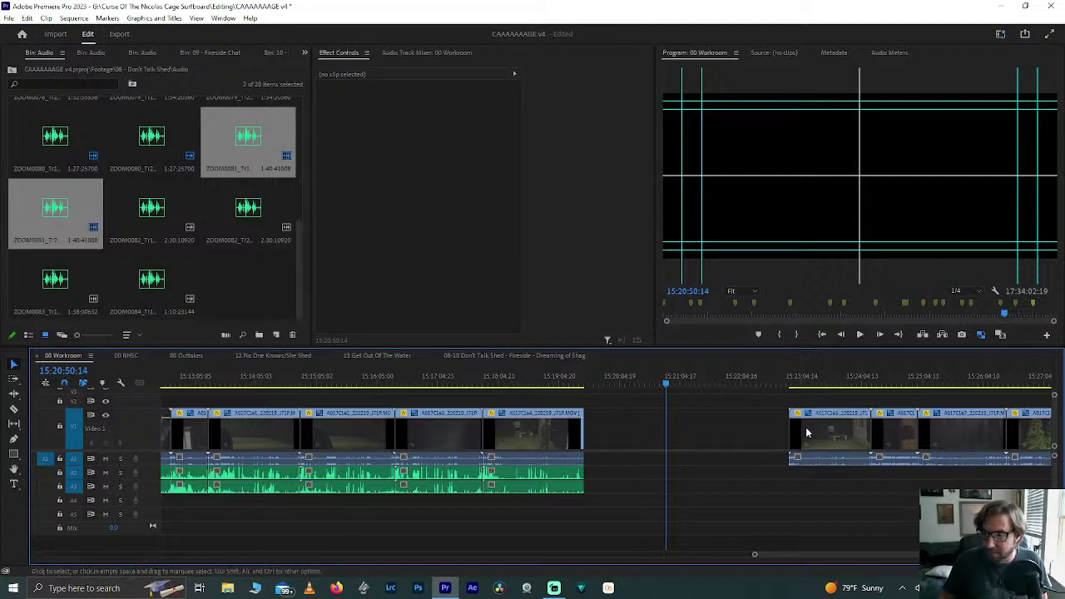
pyautogui.moveTo(807, 432); pyautogui.dragTo(683, 432)
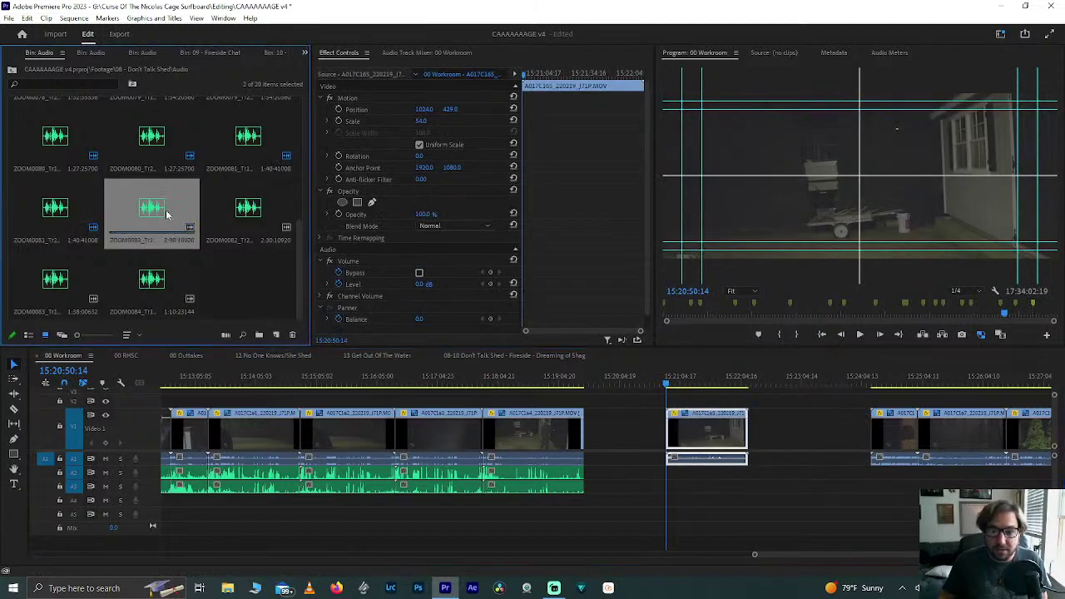
# Step: Place the ZOOM0082 audio beneath A017C165 and synchronize them by audio
pyautogui.moveTo(170, 215); pyautogui.dragTo(728, 498)
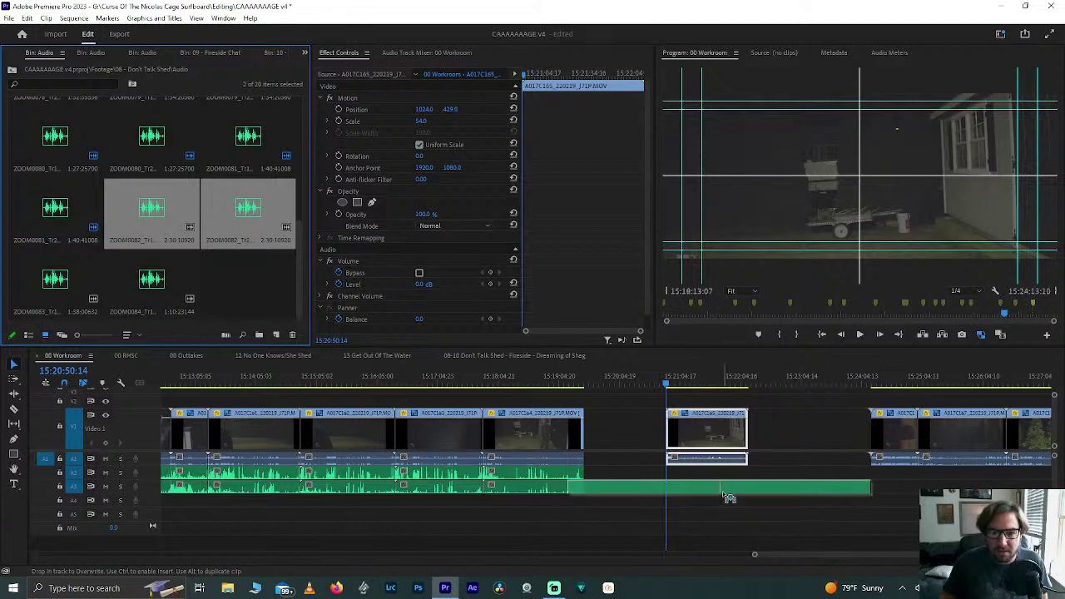
pyautogui.moveTo(728, 498); pyautogui.dragTo(700, 488)
pyautogui.moveTo(620, 408); pyautogui.dragTo(729, 499)
pyautogui.rightClick(709, 454)
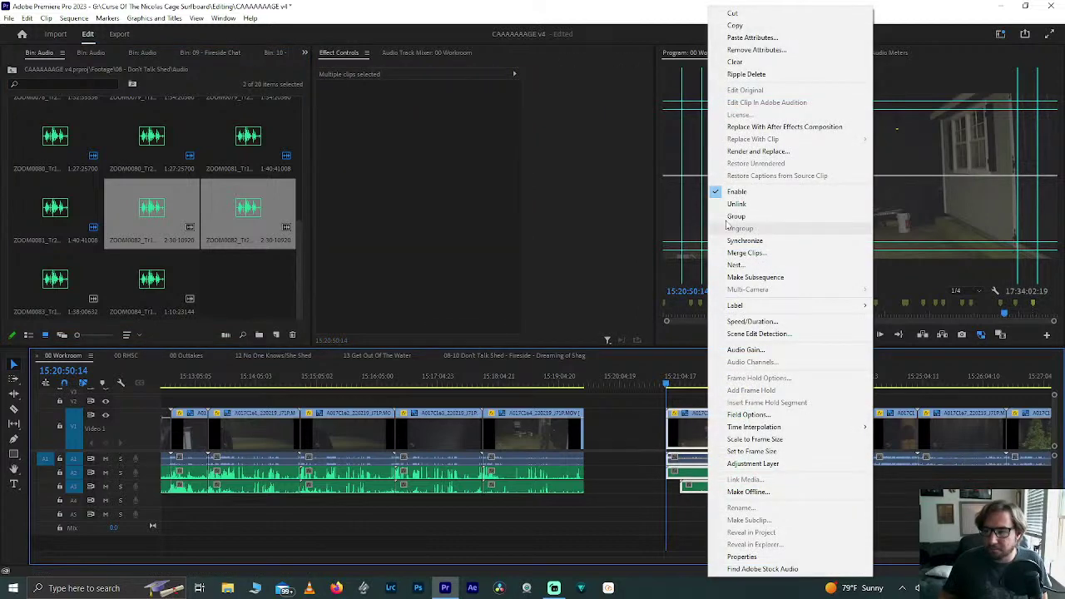
pyautogui.click(743, 240)
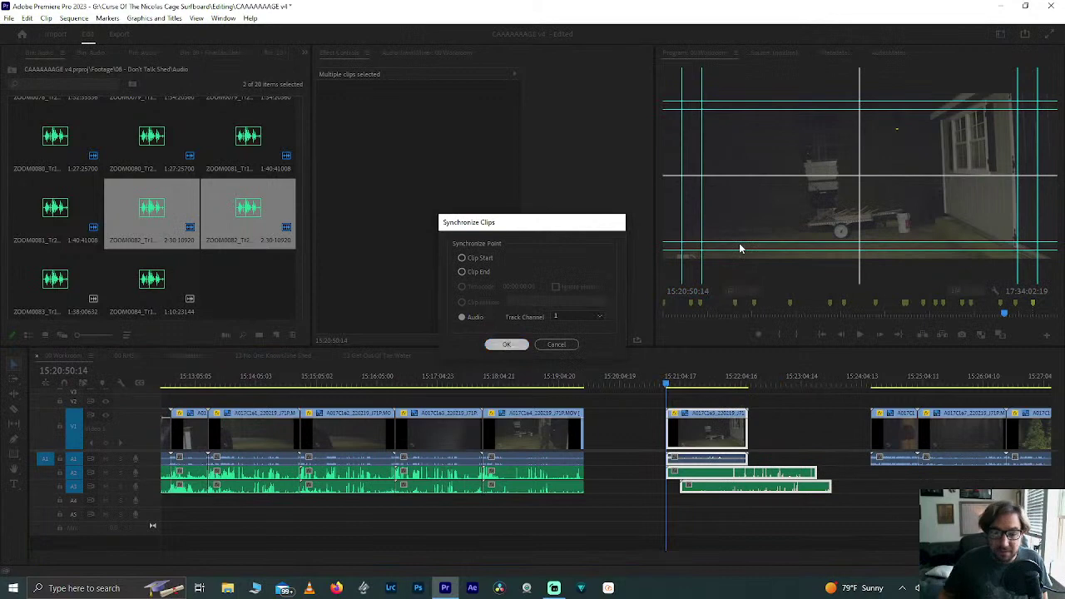
pyautogui.press('Return')
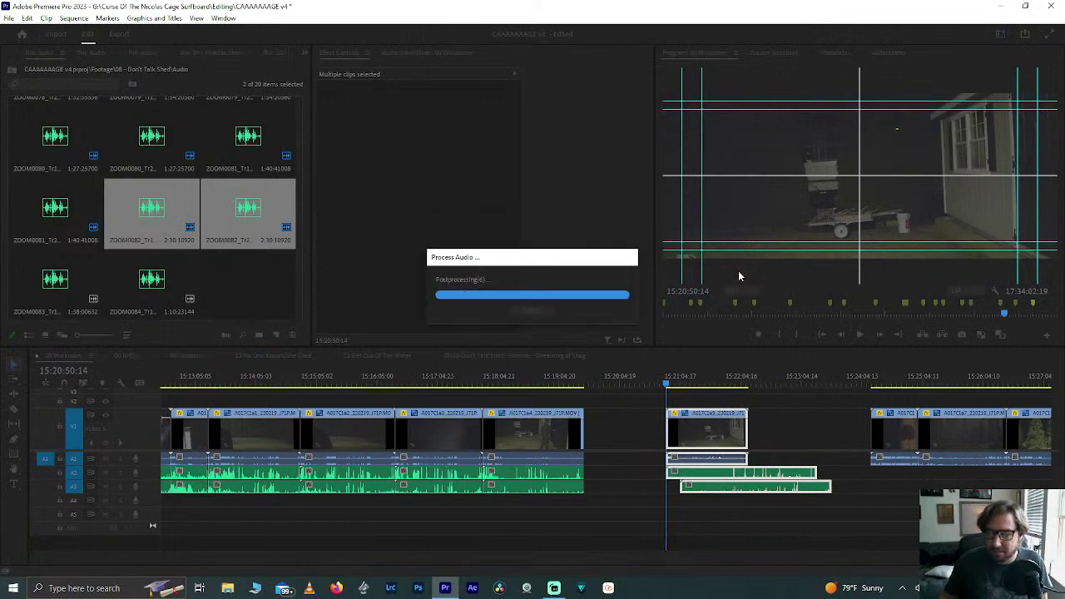
# Step: Move the stray audio segment off to the left of the synced clip
pyautogui.click(714, 435)
pyautogui.hscroll(2, 714, 437)
pyautogui.hscroll(2, 714, 437)
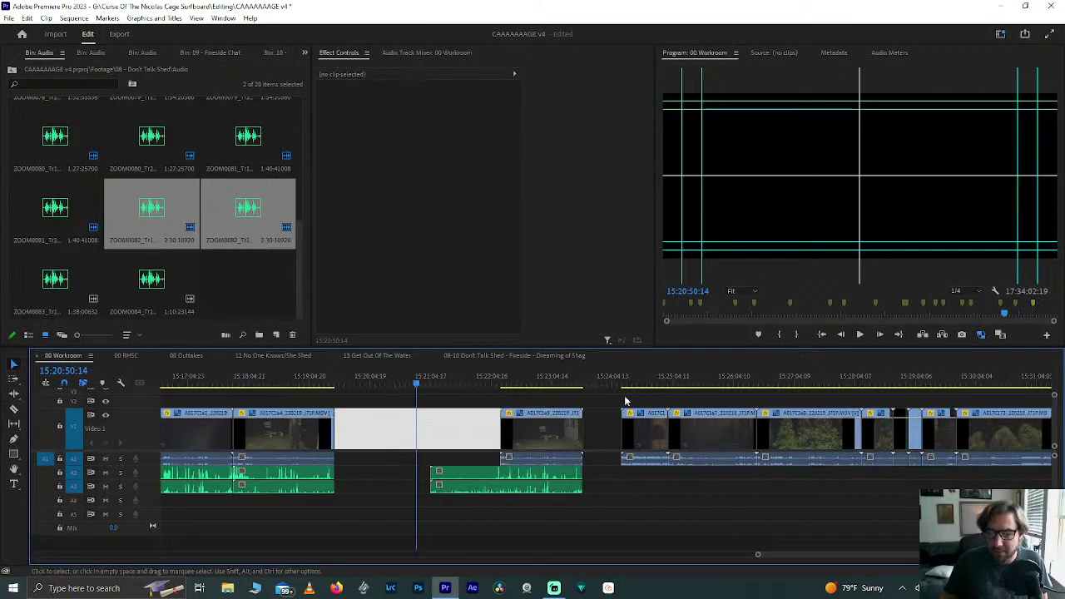
pyautogui.click(512, 378)
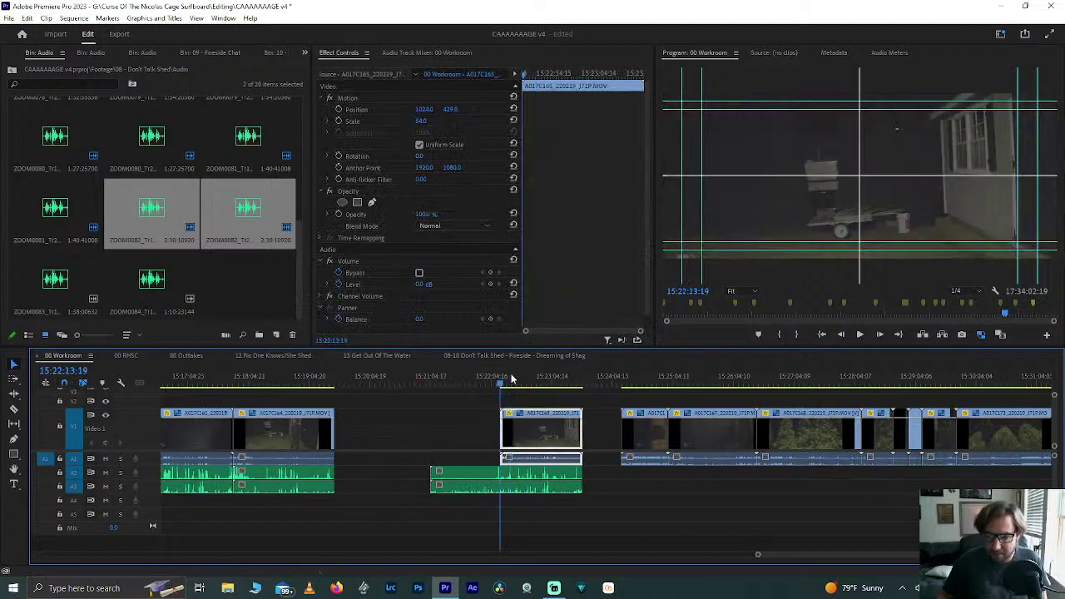
pyautogui.click(460, 491)
pyautogui.moveTo(460, 491); pyautogui.dragTo(419, 491)
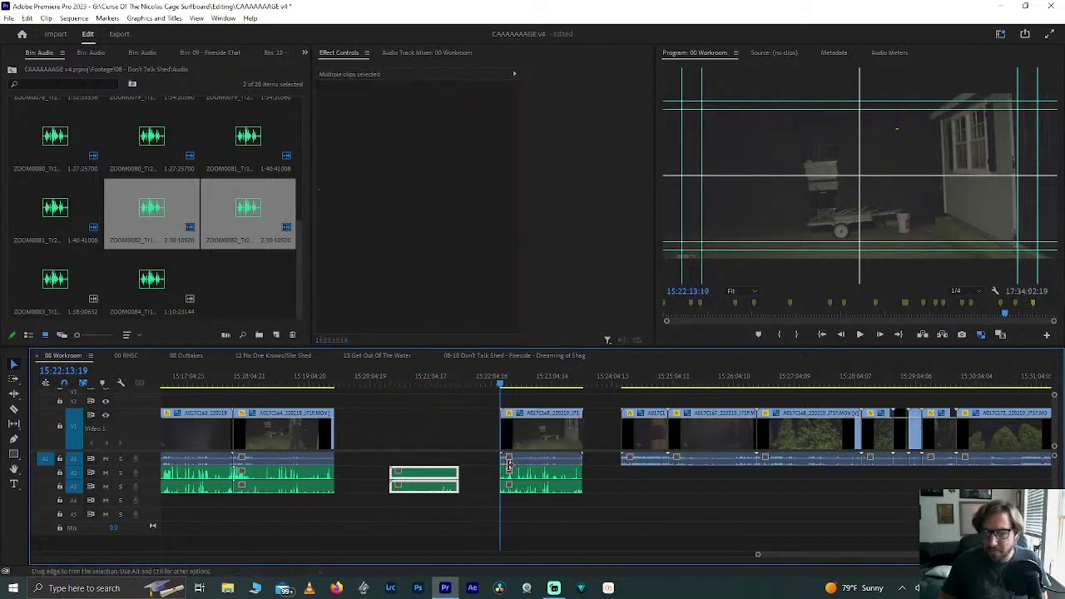
pyautogui.scroll(3, 513, 470)
pyautogui.scroll(4, 514, 470)
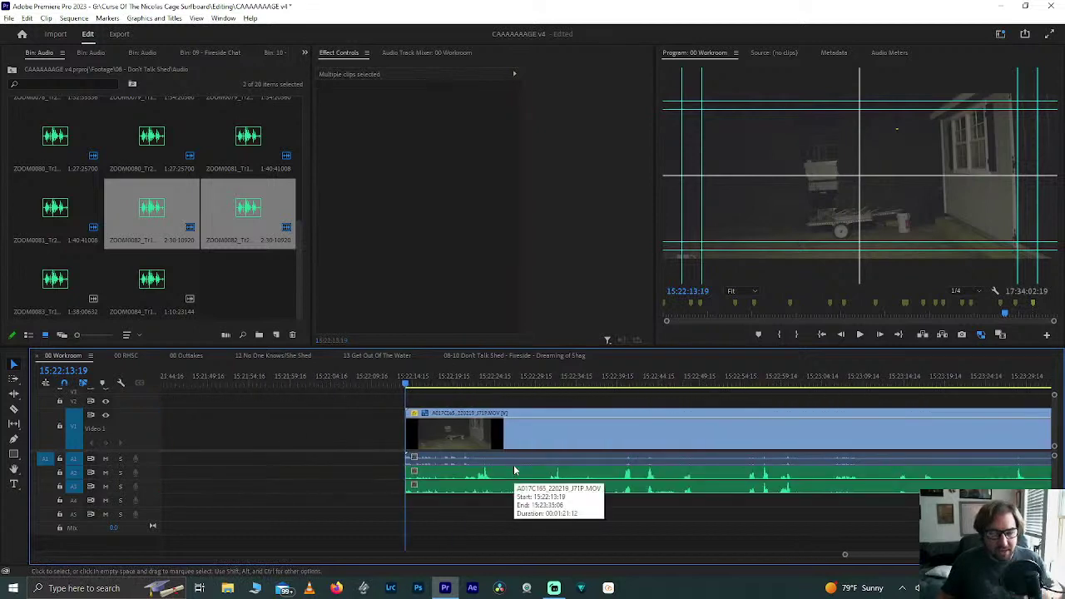
# Step: Move the loose audio clip right onto A2 beneath the later video group
pyautogui.click(449, 426)
pyautogui.press('Down')
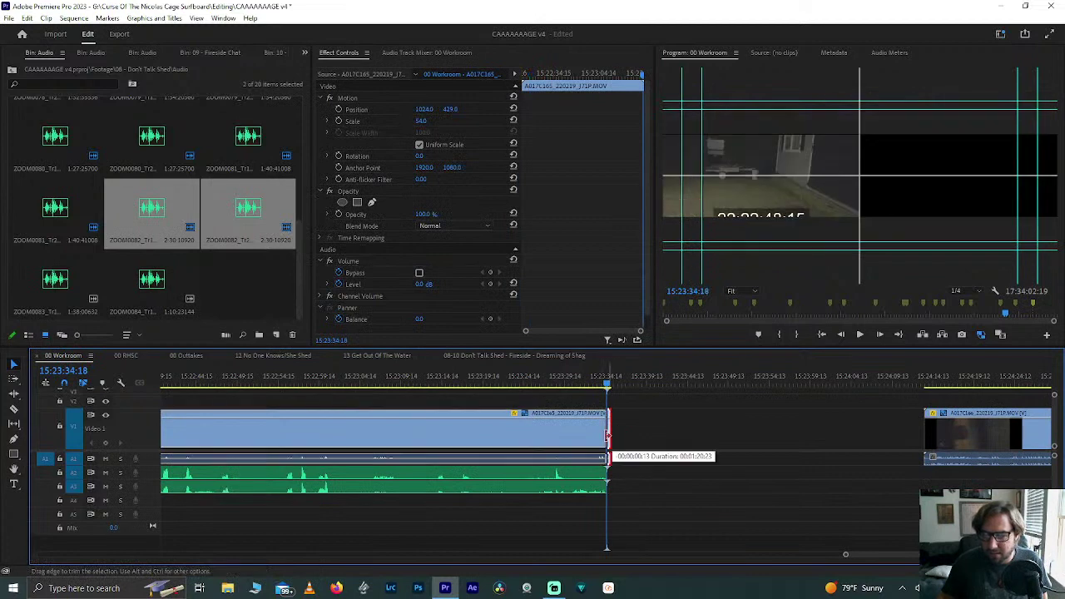
pyautogui.scroll(-3, 541, 439)
pyautogui.scroll(-3, 541, 438)
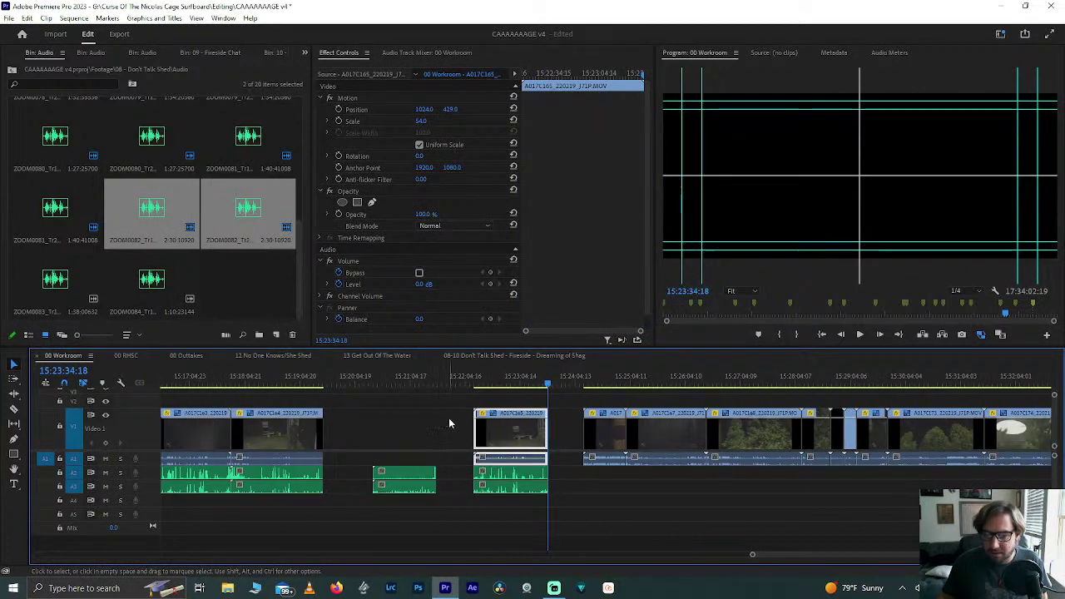
pyautogui.moveTo(397, 467); pyautogui.dragTo(624, 471)
# Step: Slide clip A017C165 with its ZOOM0082 audio left against the first group and ripple-delete the gap
pyautogui.click(489, 493)
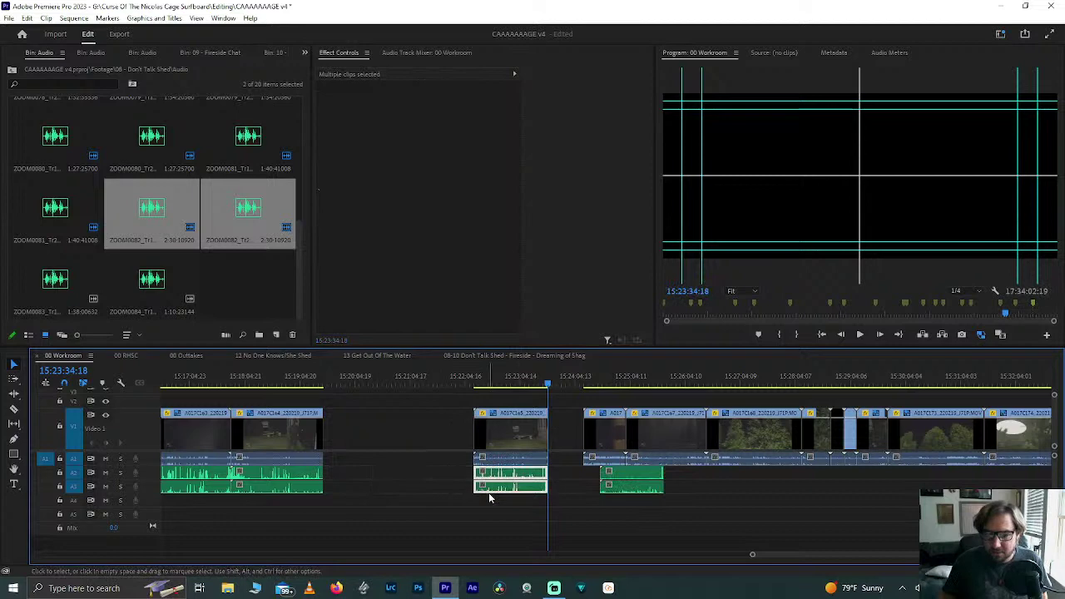
pyautogui.click(412, 488)
pyautogui.click(281, 475)
pyautogui.click(310, 493)
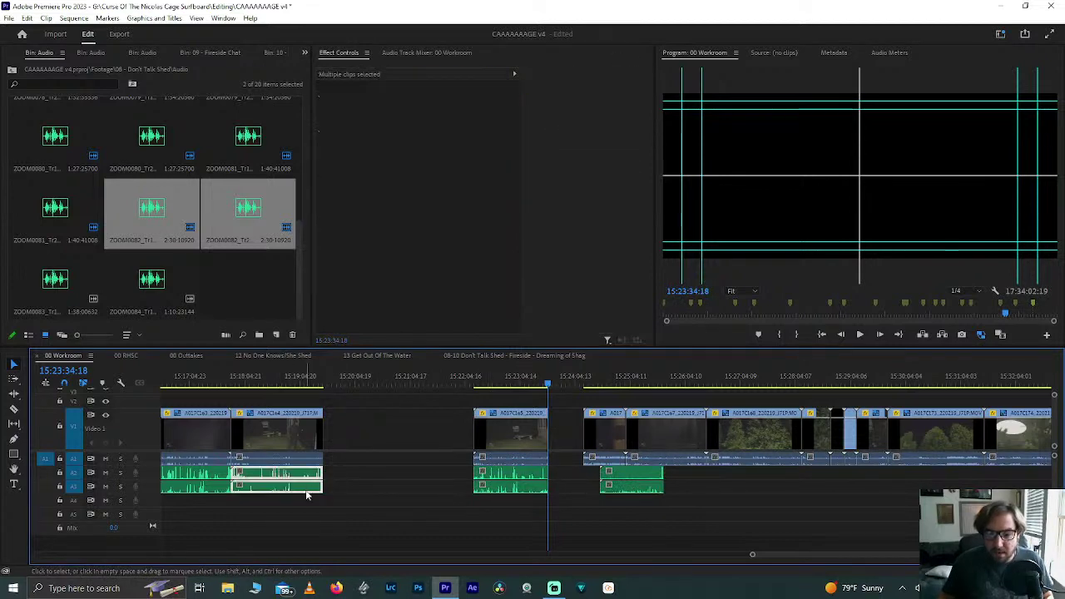
pyautogui.click(316, 491)
pyautogui.scroll(1, 317, 495)
pyautogui.click(222, 474)
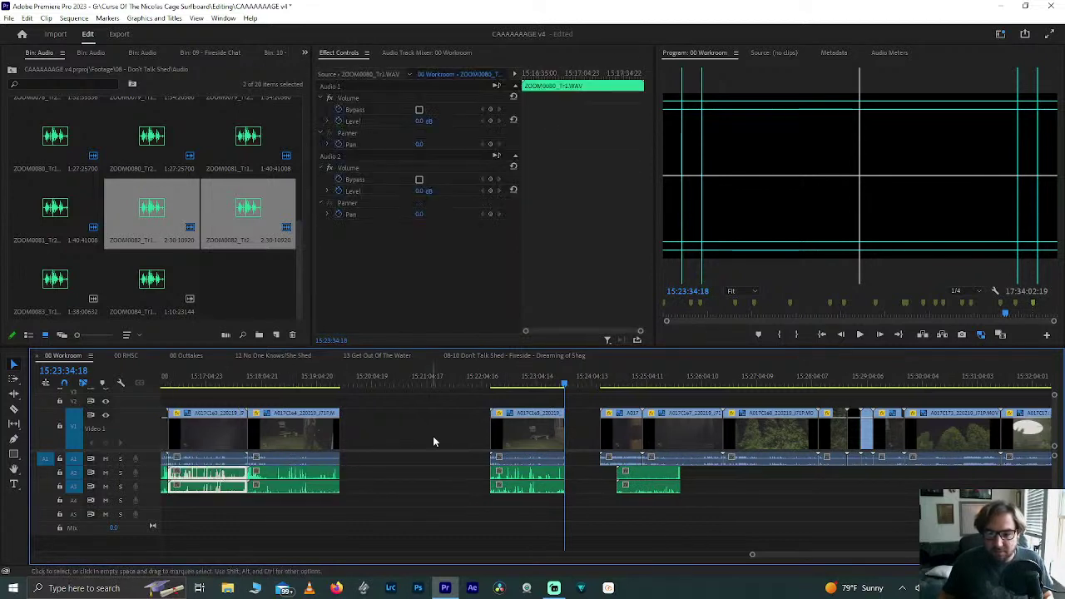
pyautogui.moveTo(526, 439); pyautogui.dragTo(396, 439)
pyautogui.click(350, 438)
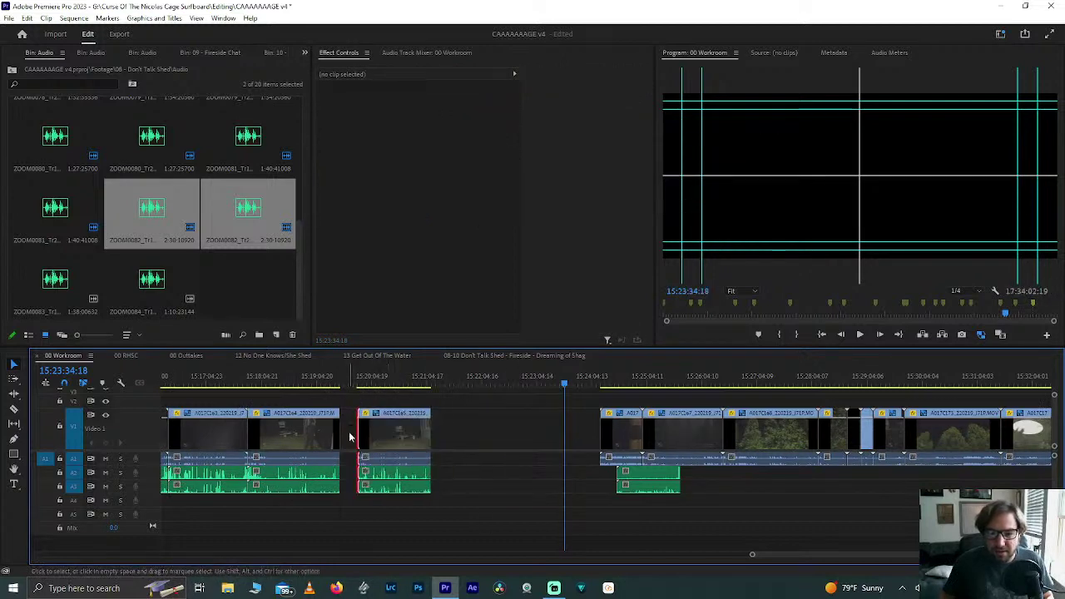
pyautogui.press('Delete')
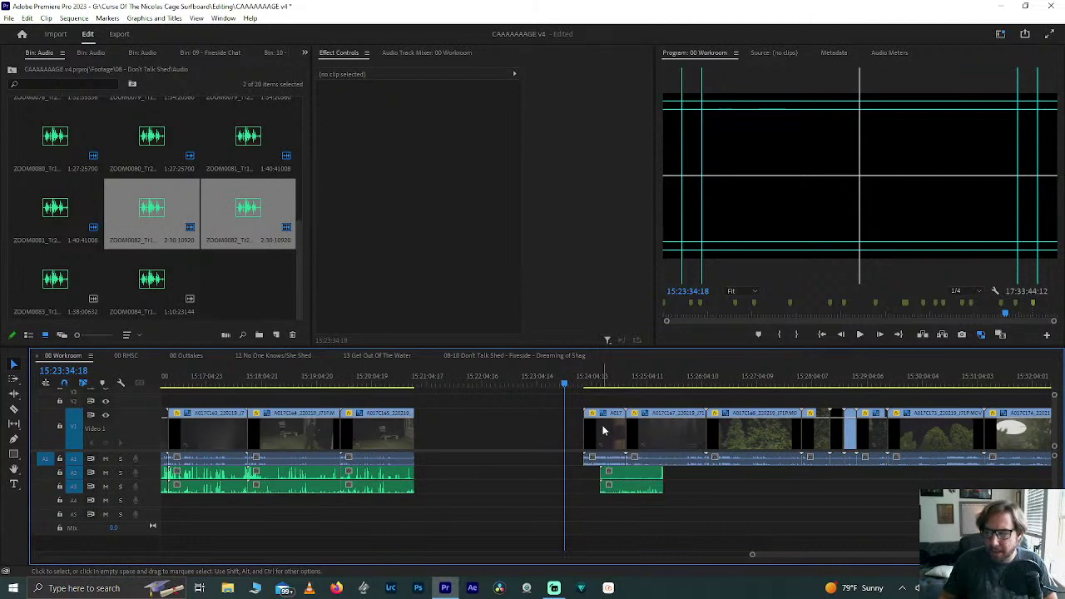
# Step: Move A017C166 left into the gap, lay ZOOM0083 on A2 beneath it, and select both
pyautogui.moveTo(603, 434); pyautogui.dragTo(468, 434)
pyautogui.moveTo(52, 278); pyautogui.dragTo(450, 471)
pyautogui.moveTo(442, 429); pyautogui.dragTo(450, 458)
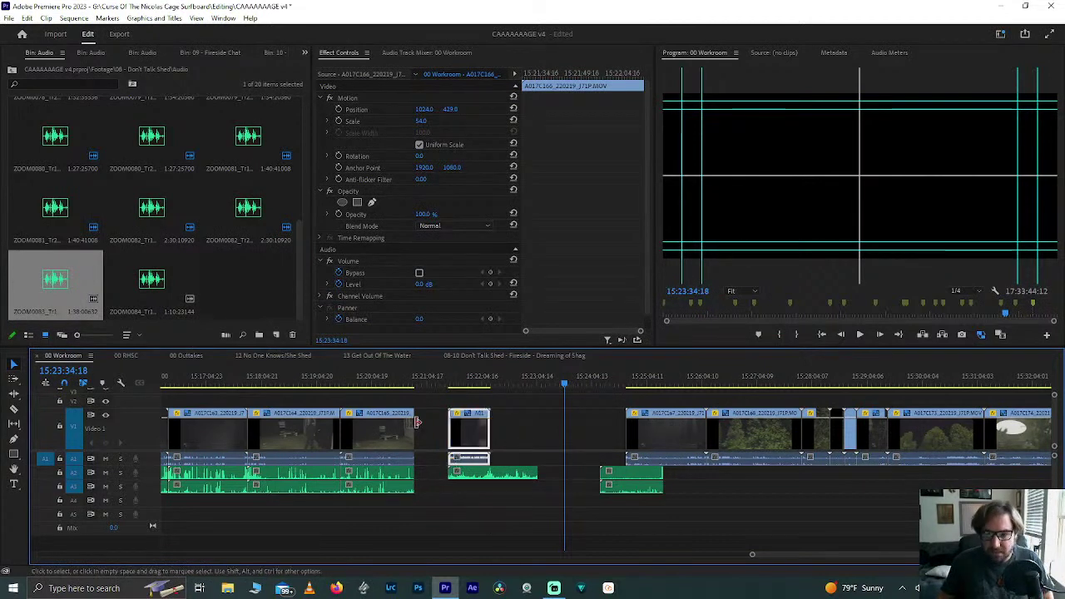
pyautogui.moveTo(423, 423); pyautogui.dragTo(480, 479)
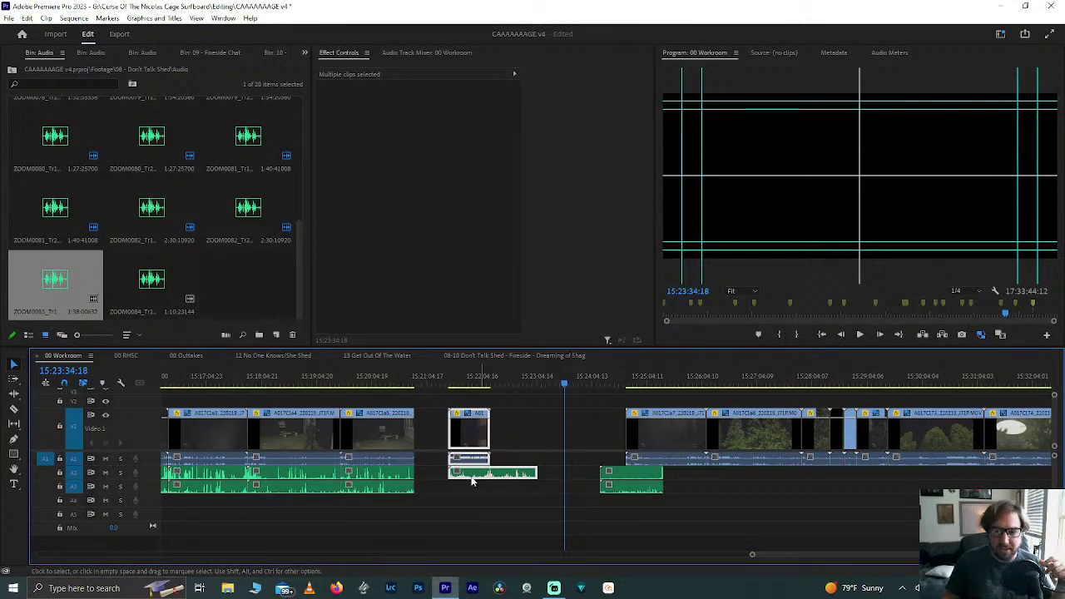
pyautogui.moveTo(481, 480)
pyautogui.mouseDown()
pyautogui.moveTo(467, 482)
pyautogui.moveTo(490, 494)
pyautogui.moveTo(483, 475)
pyautogui.mouseUp()
pyautogui.rightClick(483, 475)
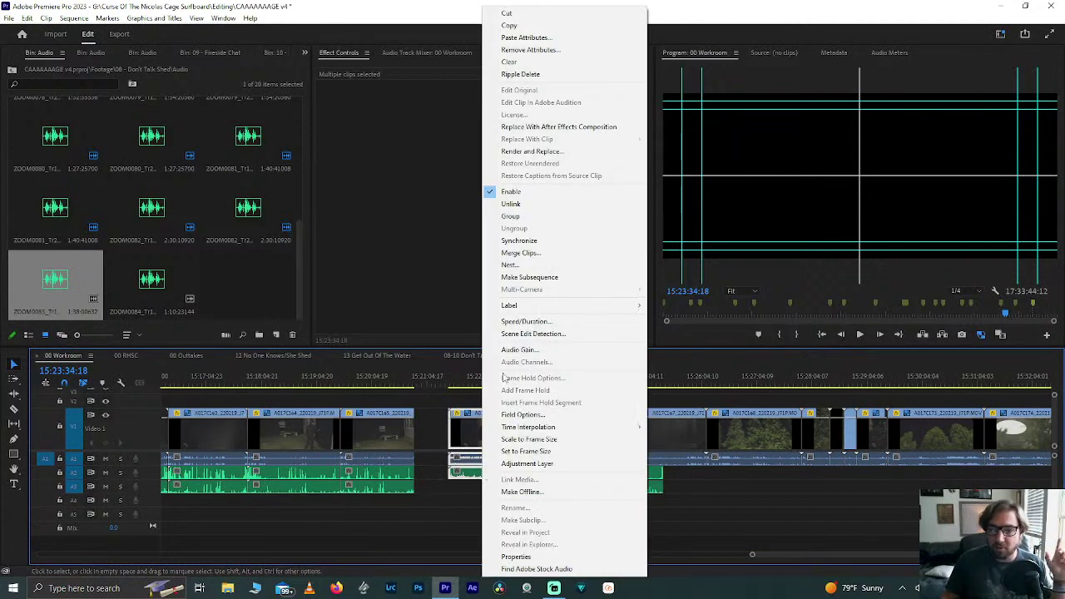
pyautogui.click(538, 241)
pyautogui.press('Return')
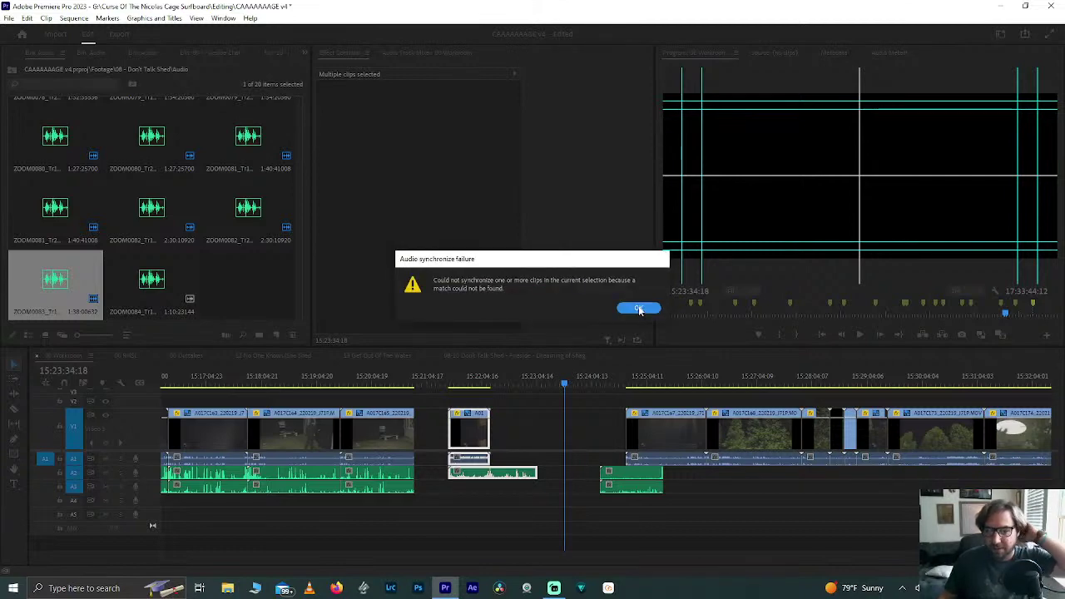
pyautogui.click(638, 309)
pyautogui.click(516, 459)
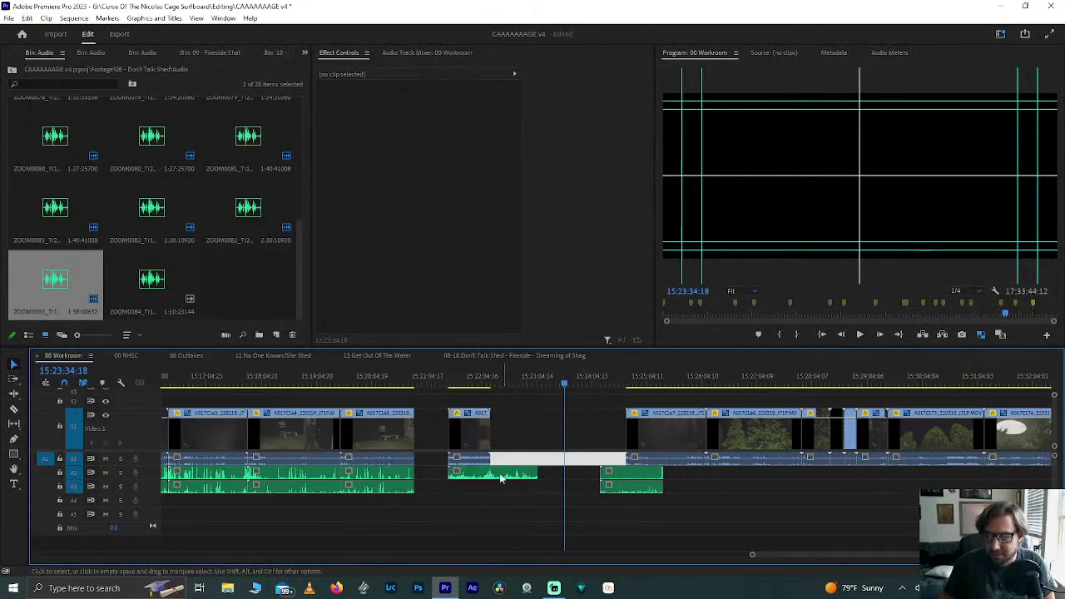
# Step: Slide the ZOOM0083 audio right so it sits after clip A017C166
pyautogui.moveTo(497, 480); pyautogui.dragTo(552, 480)
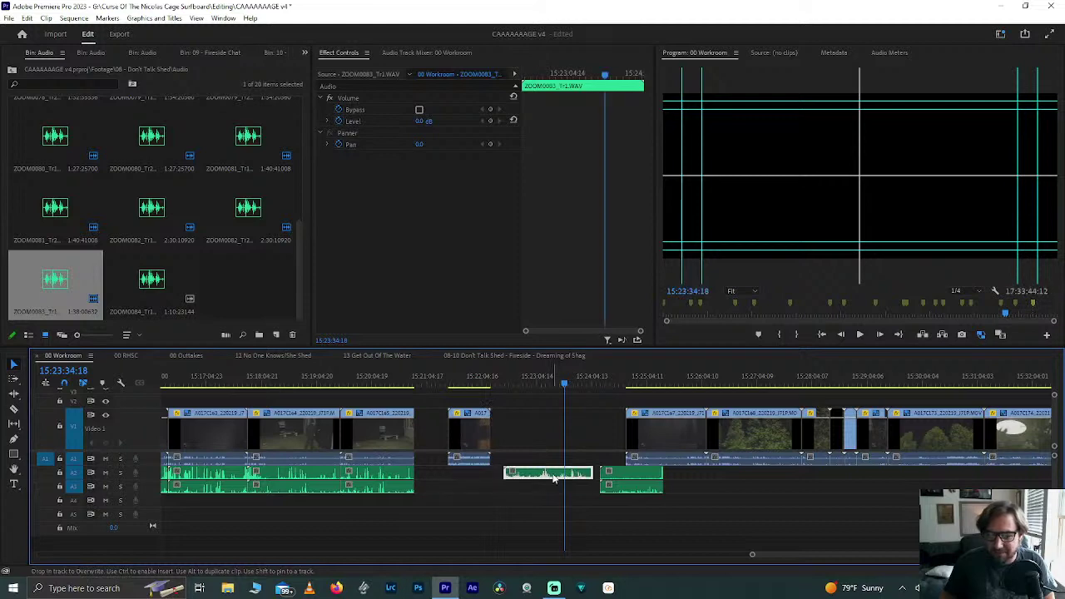
pyautogui.click(477, 450)
pyautogui.click(456, 381)
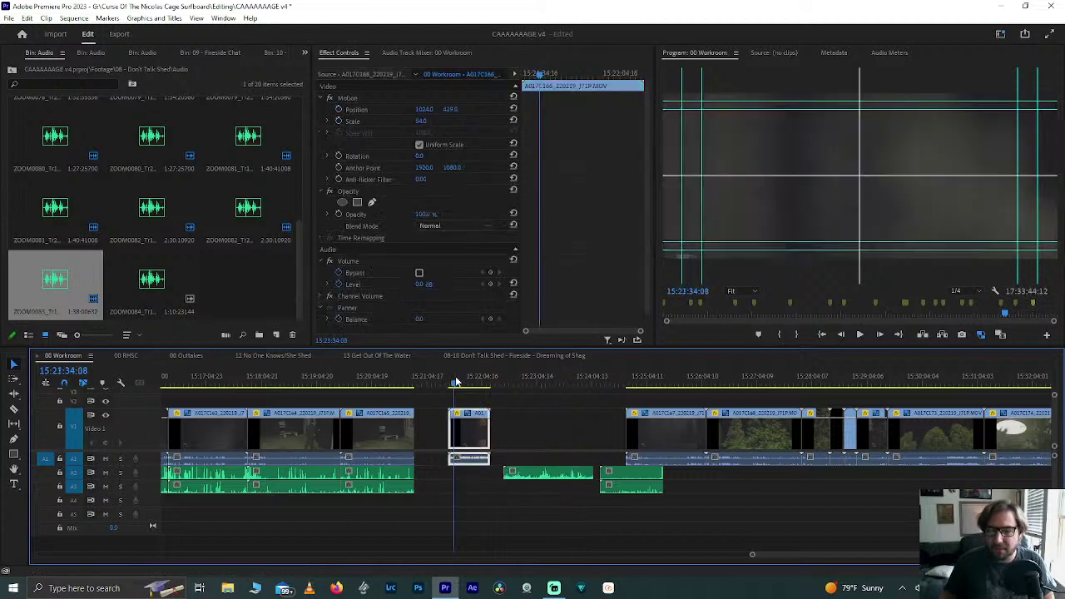
pyautogui.press('Up')
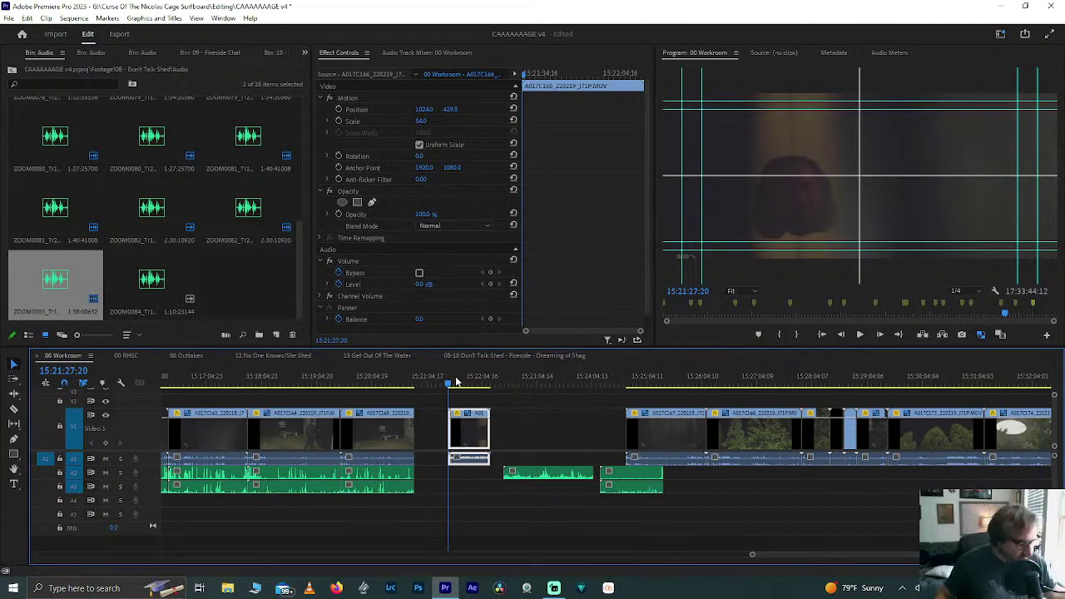
# Step: Play back clip A017C166 from its start to review it
pyautogui.scroll(5, 456, 382)
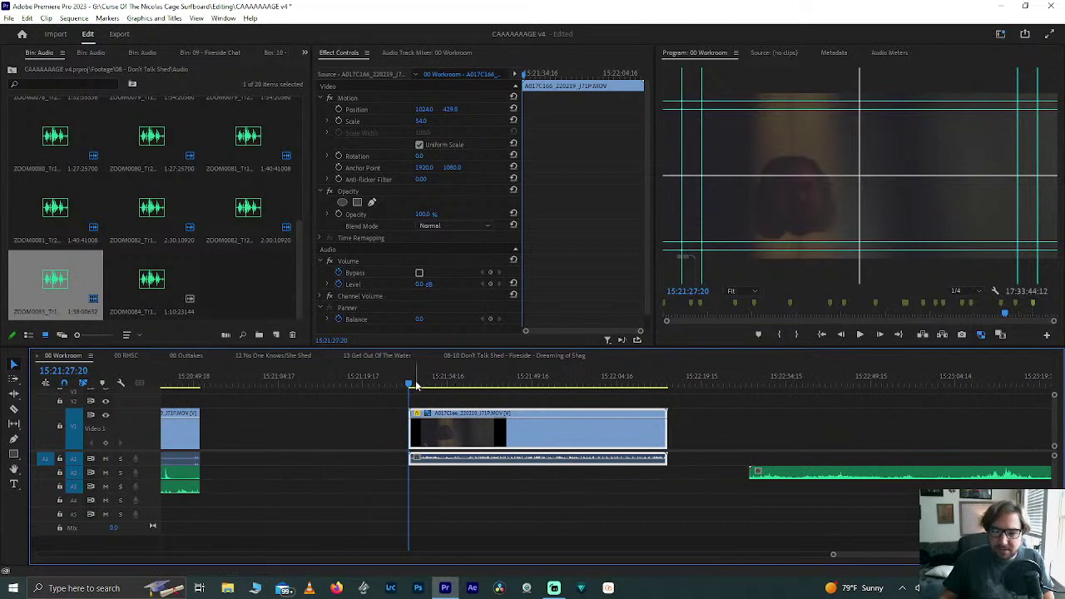
pyautogui.click(416, 384)
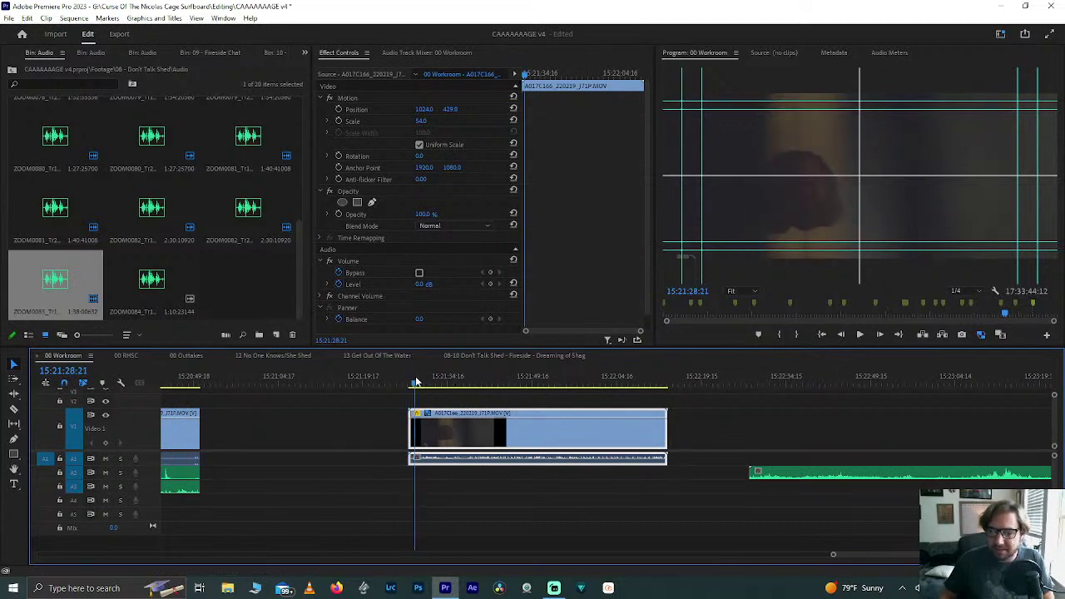
pyautogui.press('Up')
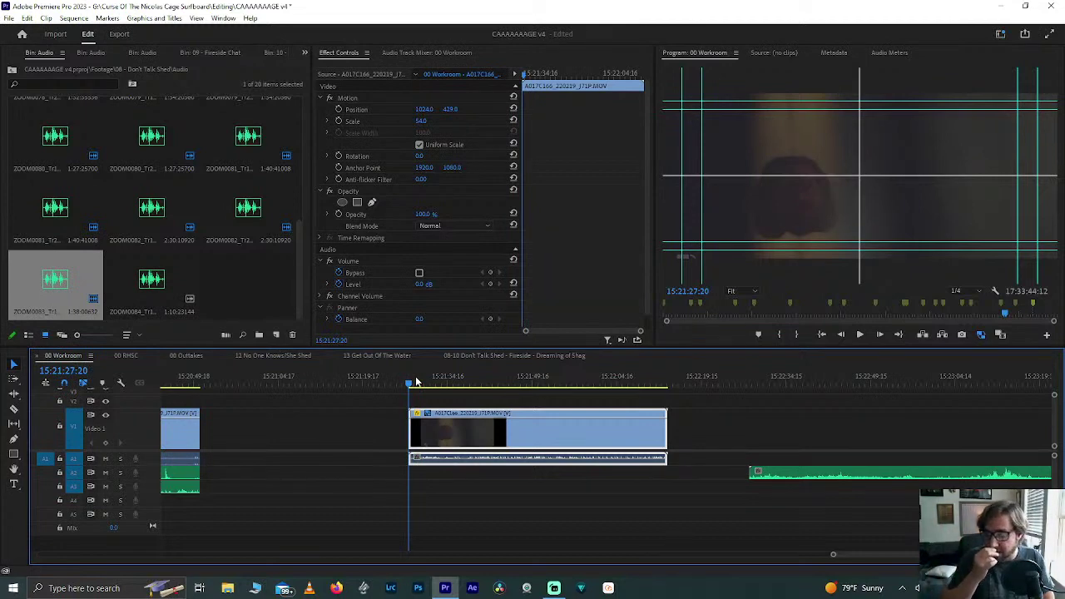
pyautogui.press('-')
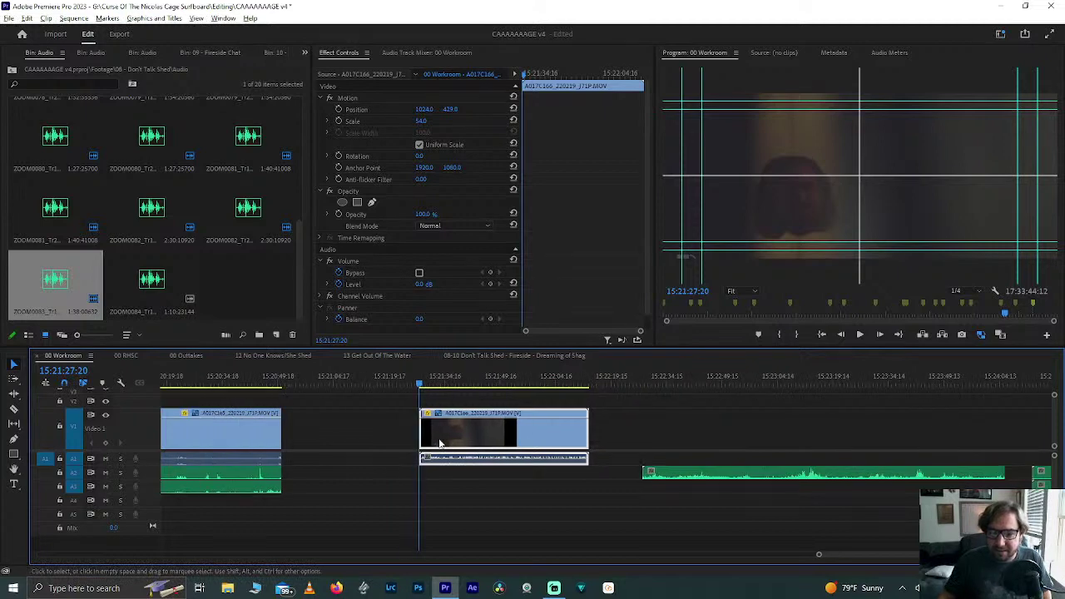
pyautogui.scroll(-5, 275, 416)
pyautogui.press('=')
pyautogui.press('=')
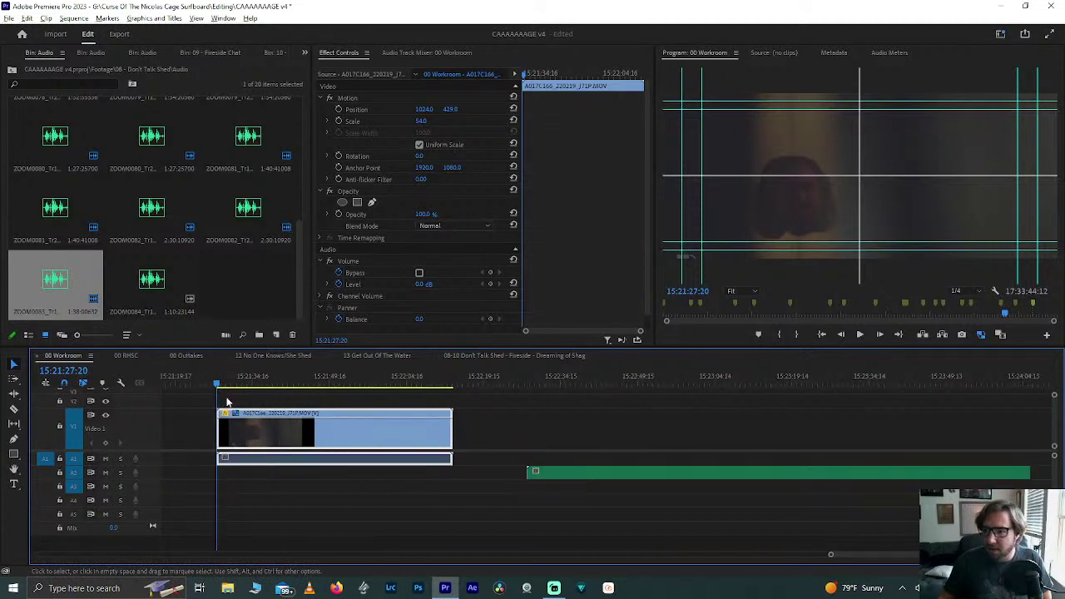
pyautogui.press('space')
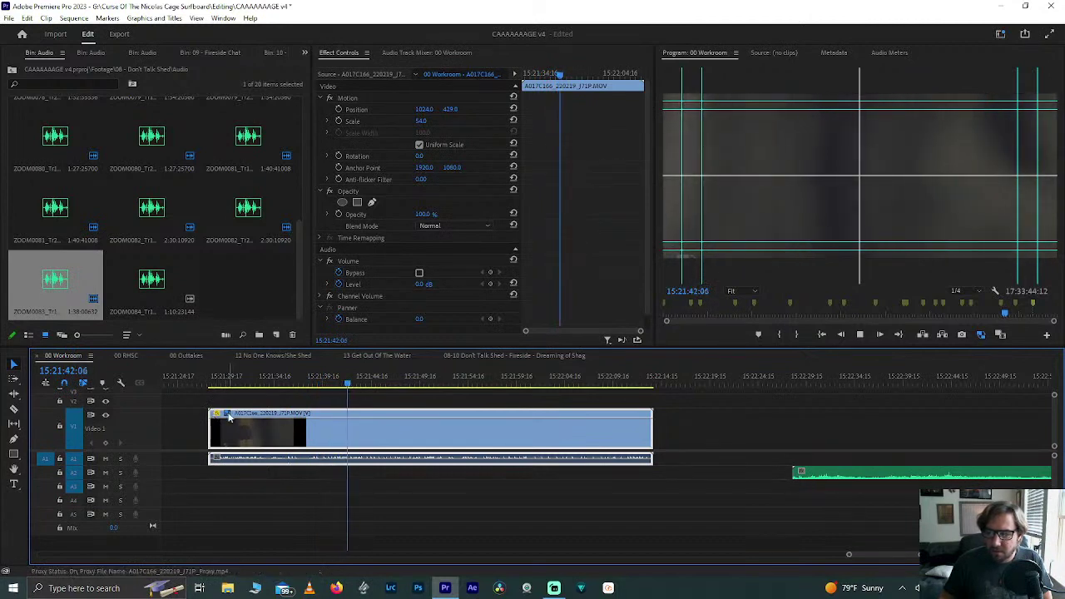
pyautogui.press('space')
# Step: Scrub through the ZOOM0083 audio to compare it with the clip
pyautogui.press('-')
pyautogui.press('-')
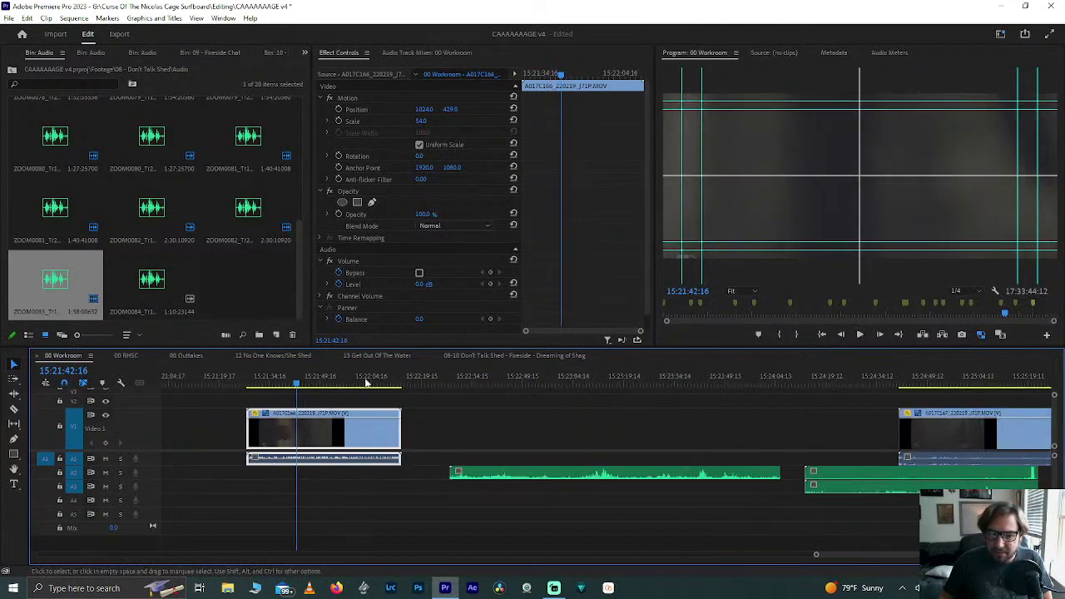
pyautogui.click(354, 381)
pyautogui.press('space')
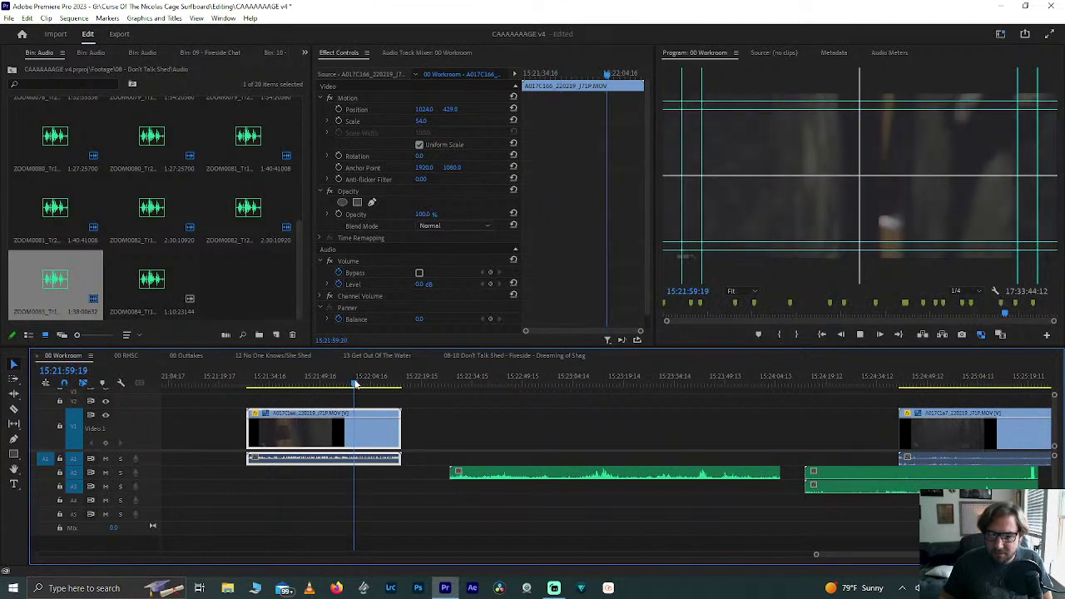
pyautogui.click(524, 381)
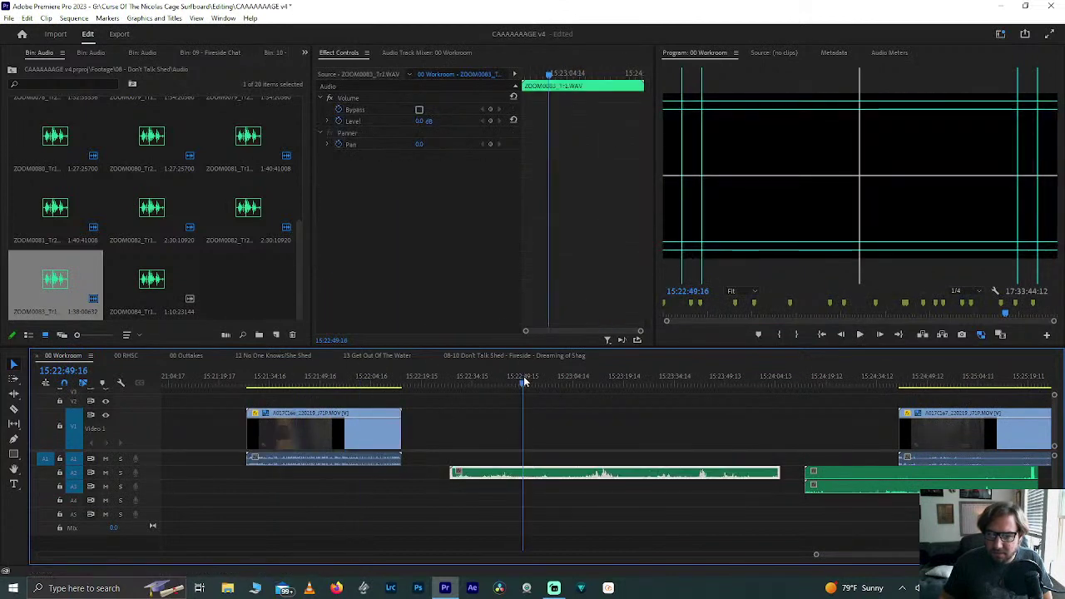
pyautogui.press('Up')
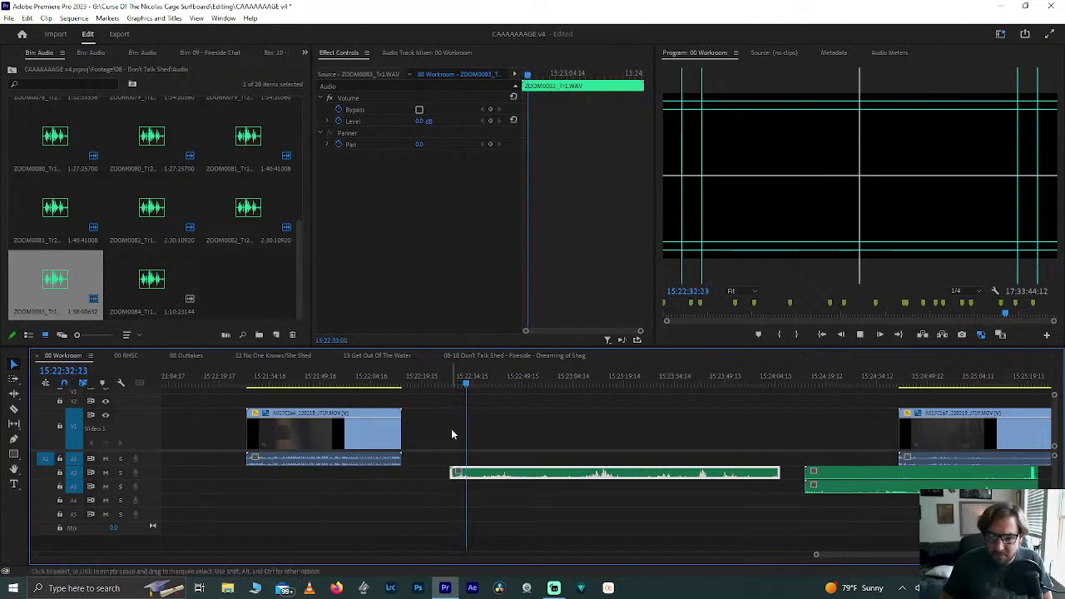
pyautogui.moveTo(505, 377); pyautogui.dragTo(497, 379)
pyautogui.click(592, 376)
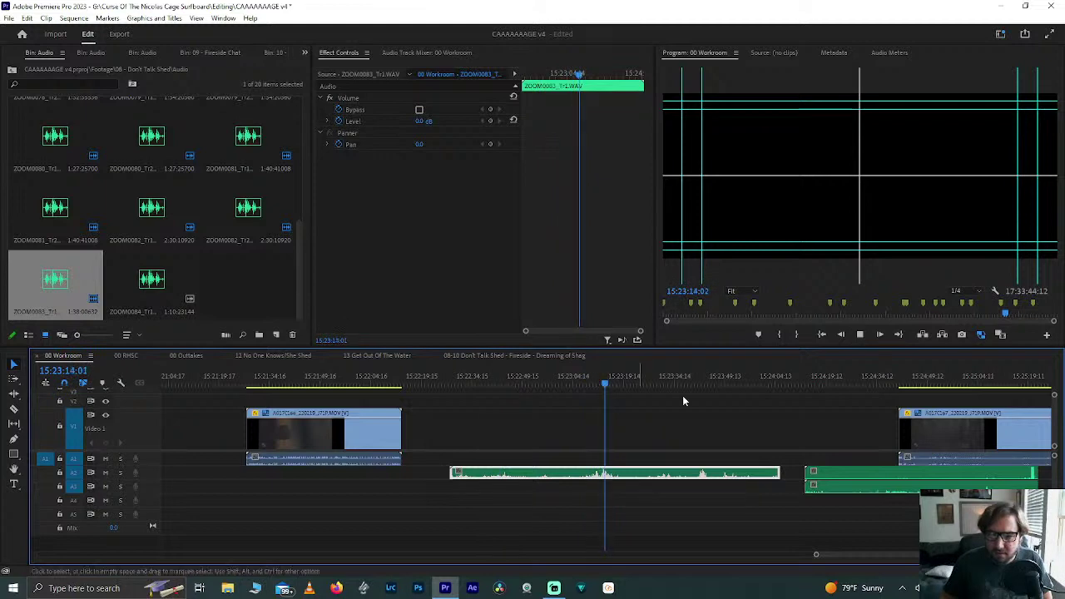
pyautogui.click(702, 379)
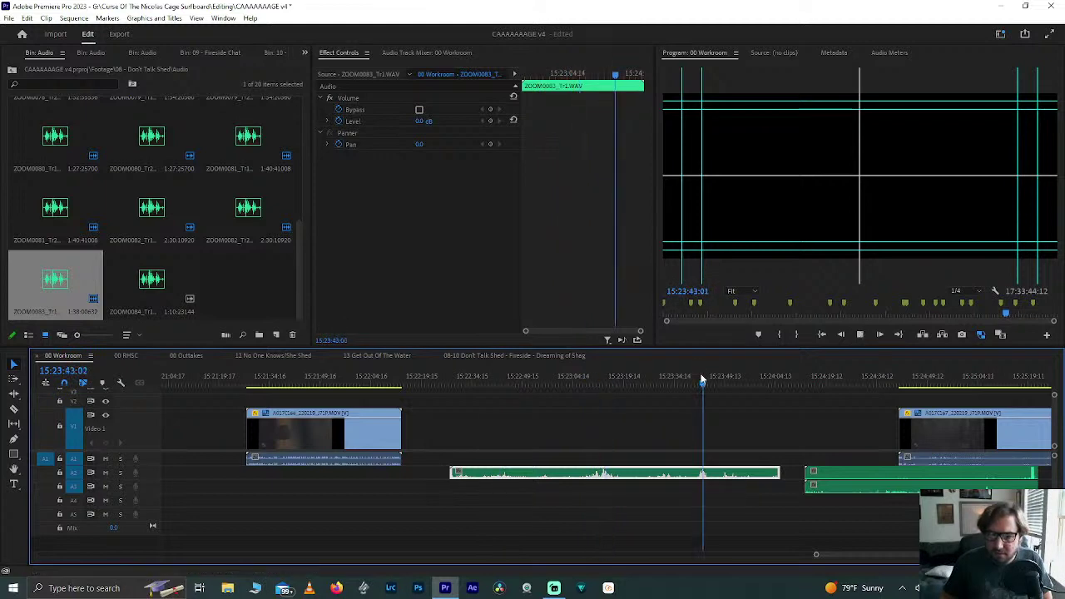
# Step: Preview the ZOOM0084_Tr1.WAV recording and select the loose audio clips
pyautogui.doubleClick(151, 279)
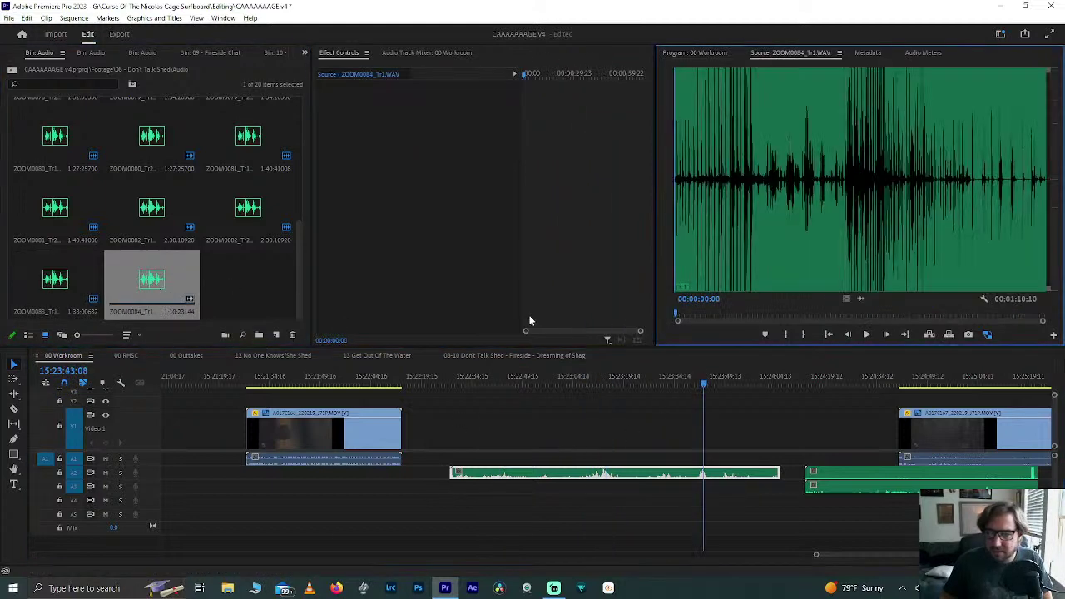
pyautogui.press('space')
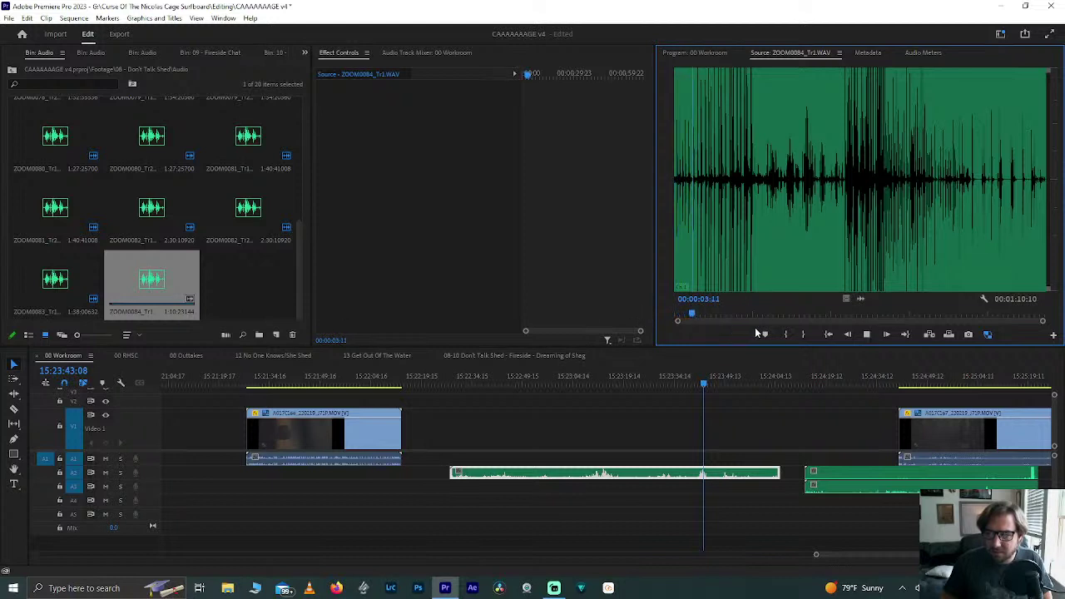
pyautogui.press('space')
pyautogui.scroll(-5, 616, 483)
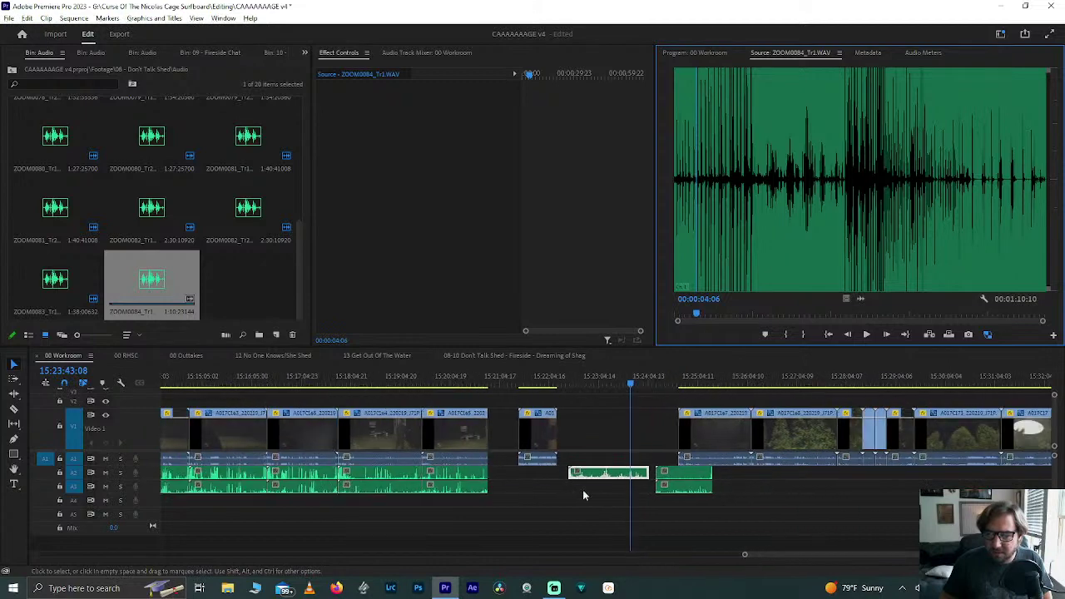
pyautogui.moveTo(551, 472); pyautogui.dragTo(906, 482)
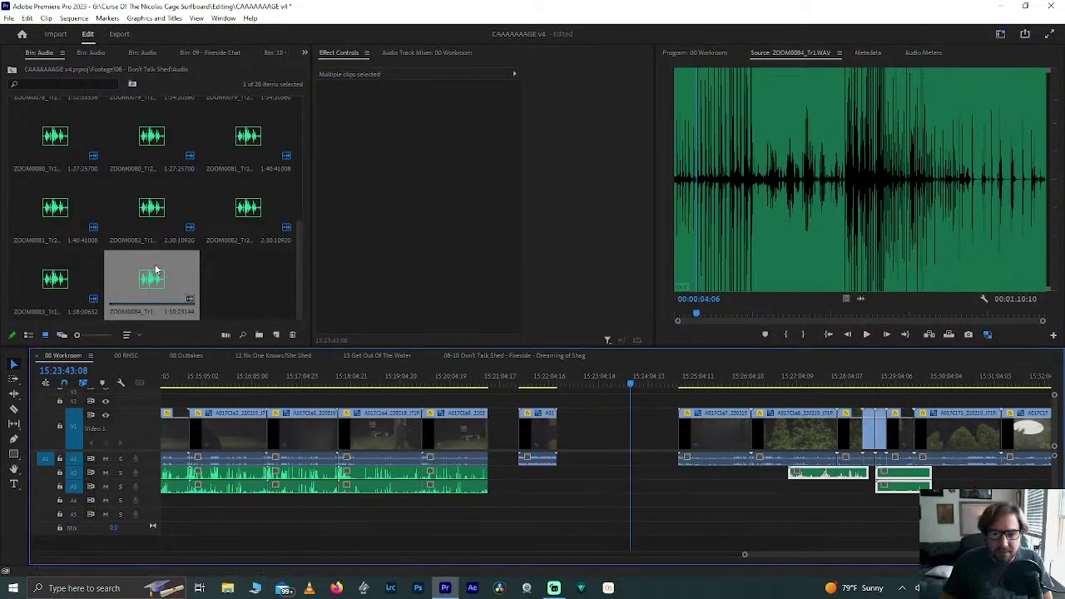
# Step: Place ZOOM0084_Tr1 under the short clip and try synchronizing by audio, dismissing the failure alert
pyautogui.moveTo(155, 270); pyautogui.dragTo(539, 476)
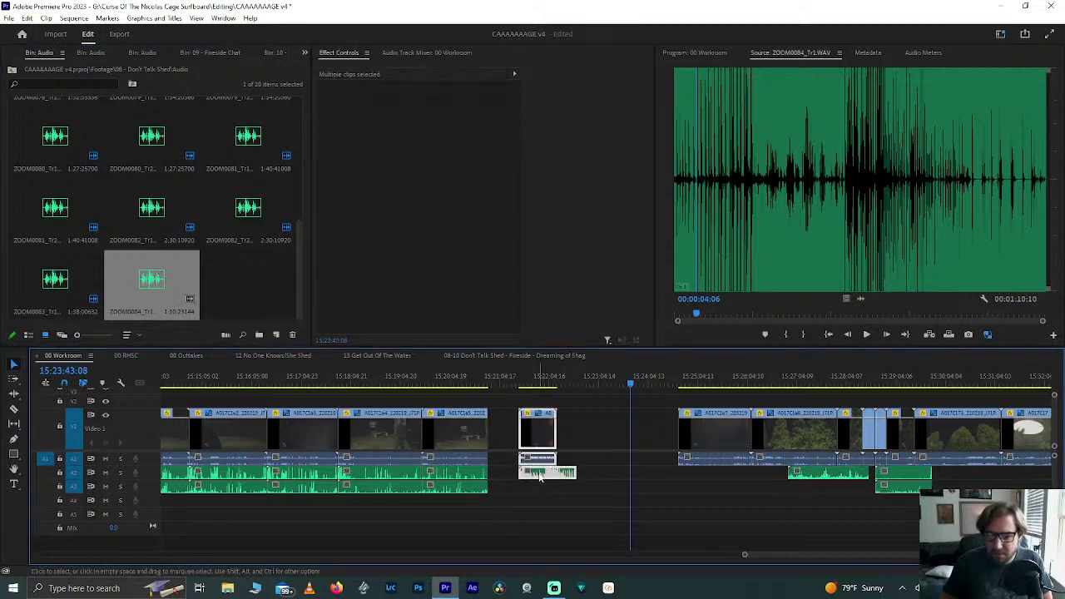
pyautogui.rightClick(540, 476)
pyautogui.click(575, 239)
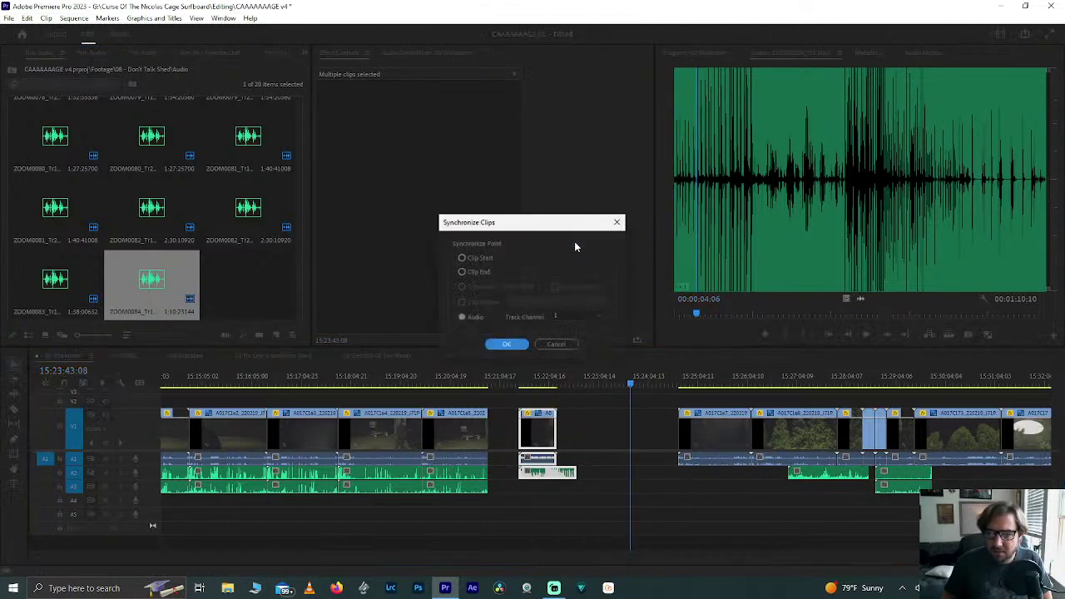
pyautogui.press('Return')
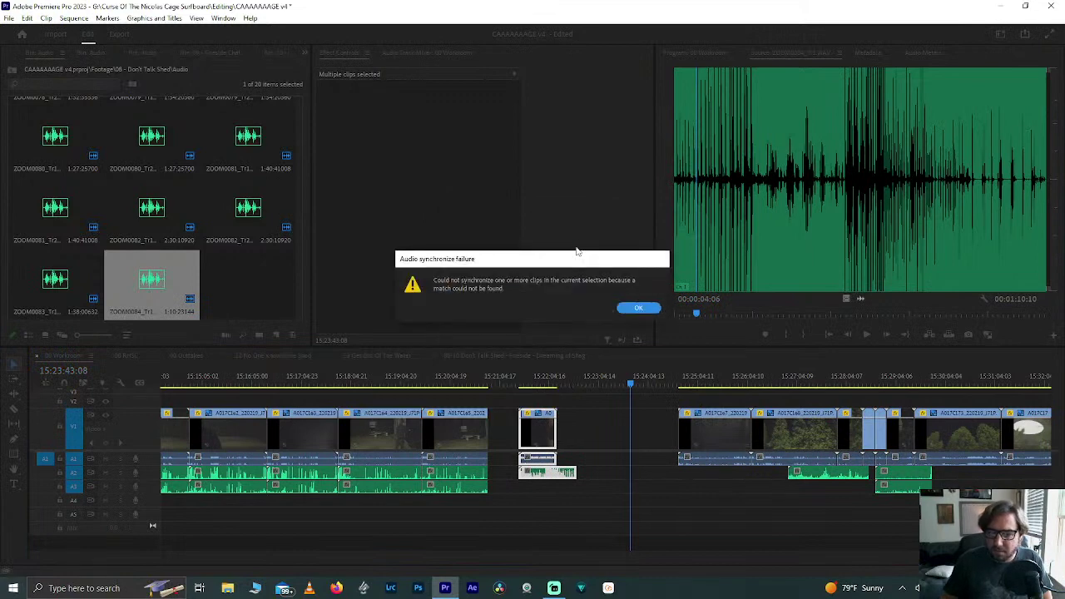
pyautogui.click(638, 309)
# Step: Shift ZOOM0084_Tr1 further right and select the short video clip with its audio
pyautogui.click(605, 476)
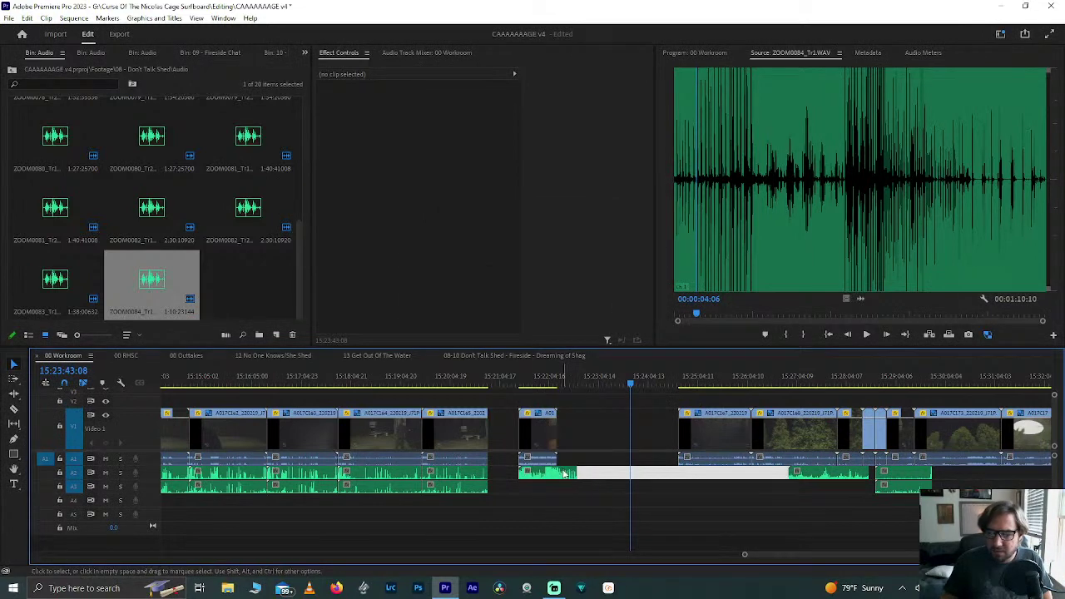
pyautogui.moveTo(564, 474); pyautogui.dragTo(622, 481)
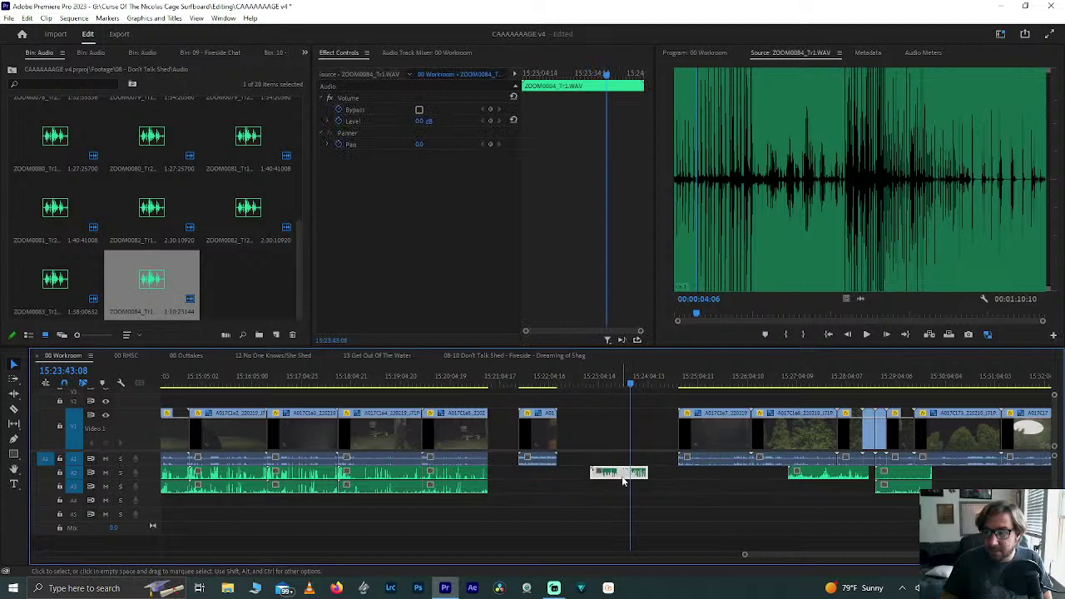
pyautogui.click(900, 478)
pyautogui.keyDown('shift'); pyautogui.click(897, 489); pyautogui.keyUp('shift')
# Step: Place the short video clip above ZOOM0084_Tr1 and play it back to check
pyautogui.moveTo(897, 490); pyautogui.dragTo(547, 477)
pyautogui.moveTo(545, 433); pyautogui.dragTo(623, 433)
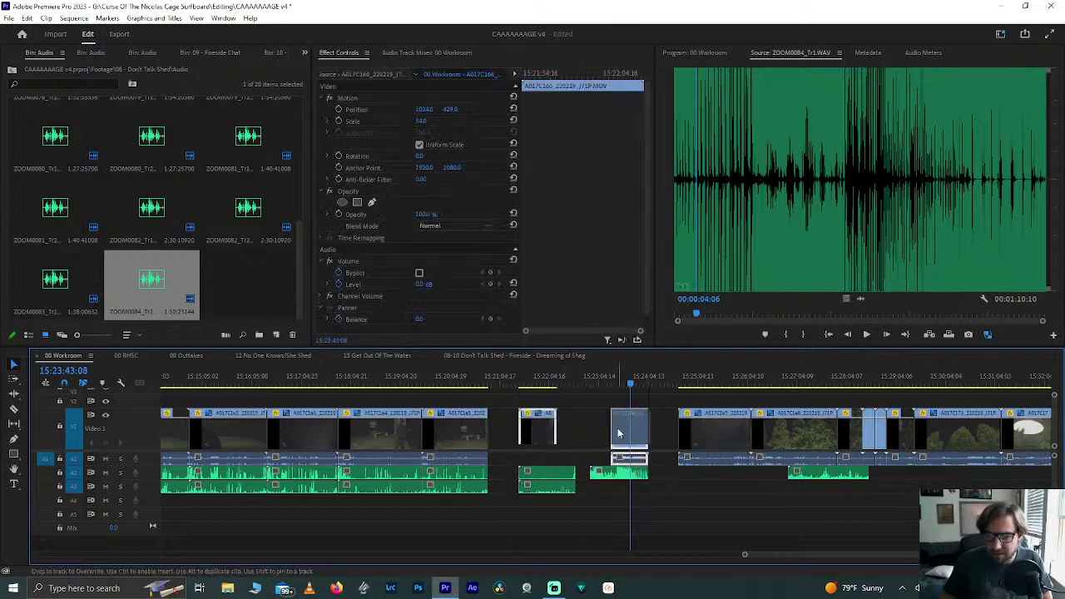
pyautogui.click(540, 380)
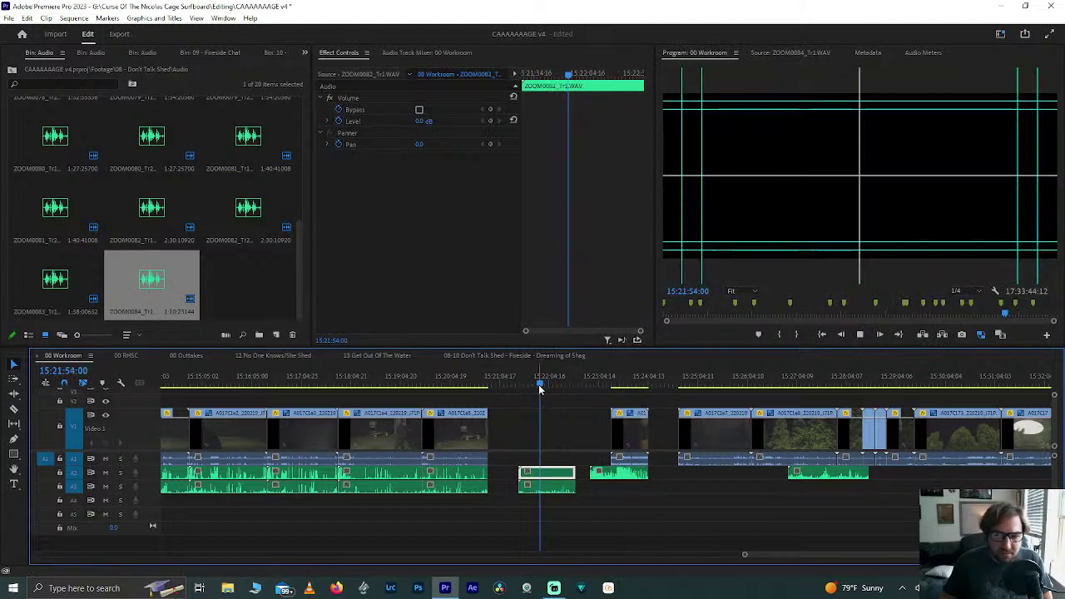
pyautogui.click(551, 381)
pyautogui.click(559, 381)
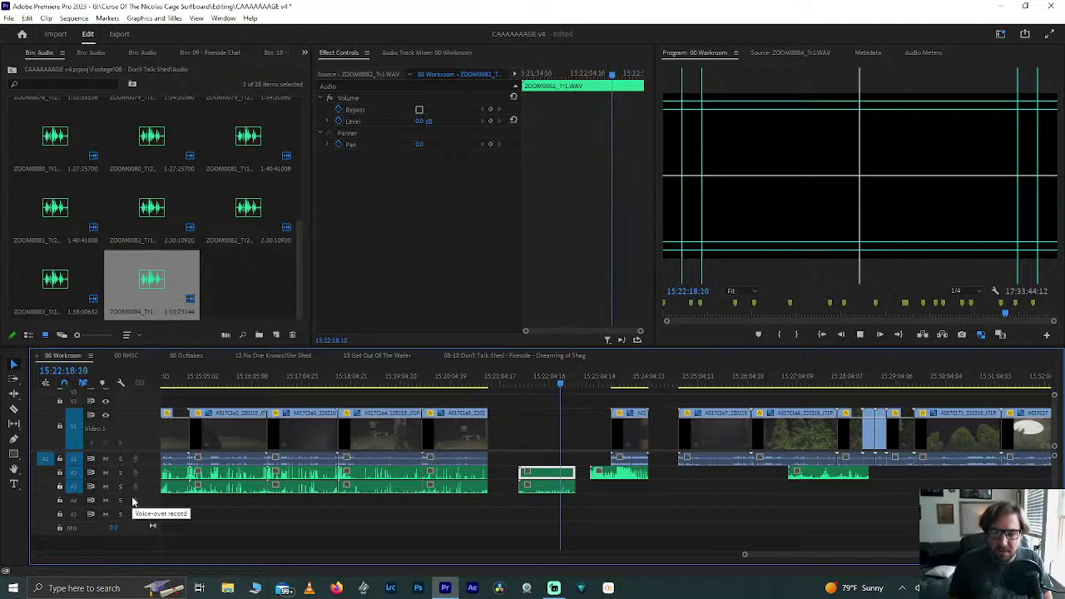
pyautogui.press('XF86AudioRaiseVolume')
pyautogui.press('XF86AudioLowerVolume')
pyautogui.press('XF86AudioLowerVolume')
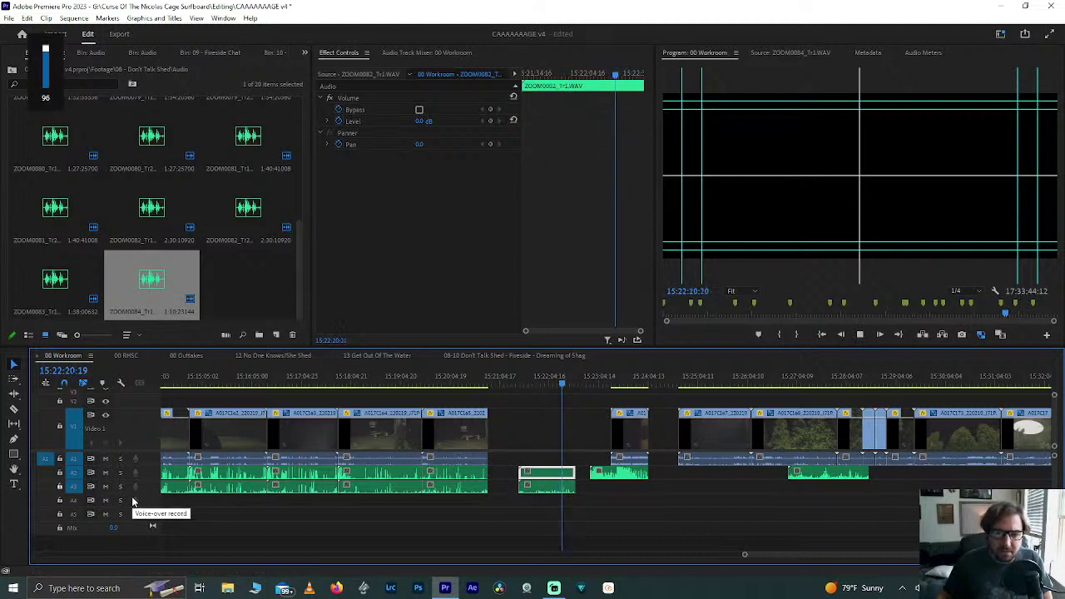
pyautogui.press('space')
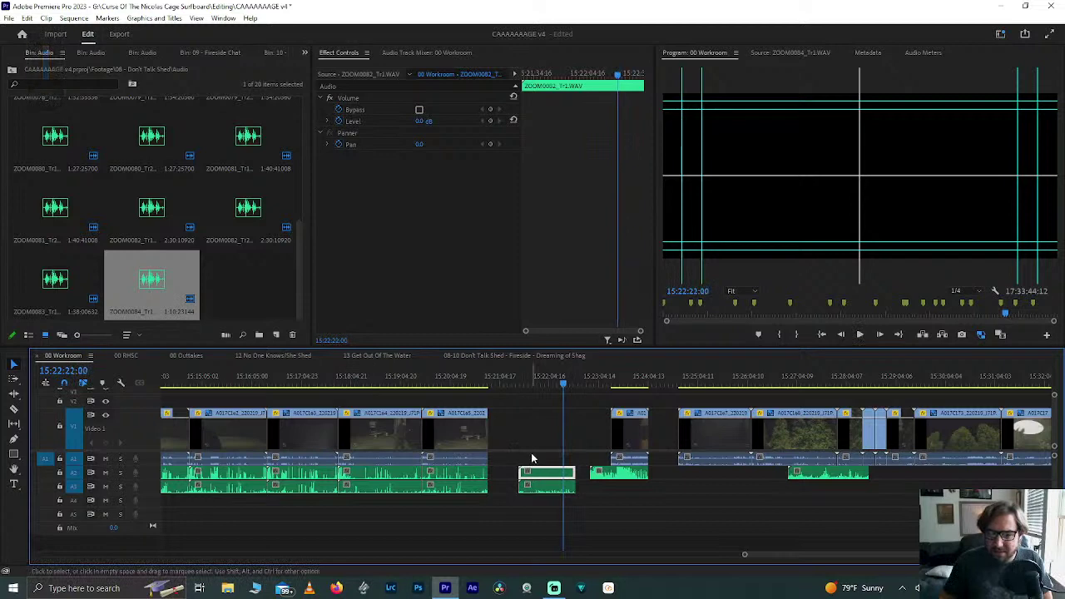
# Step: Delete the three loose Zoom audio clips, including ZOOM0082, from the sequence
pyautogui.press('Delete')
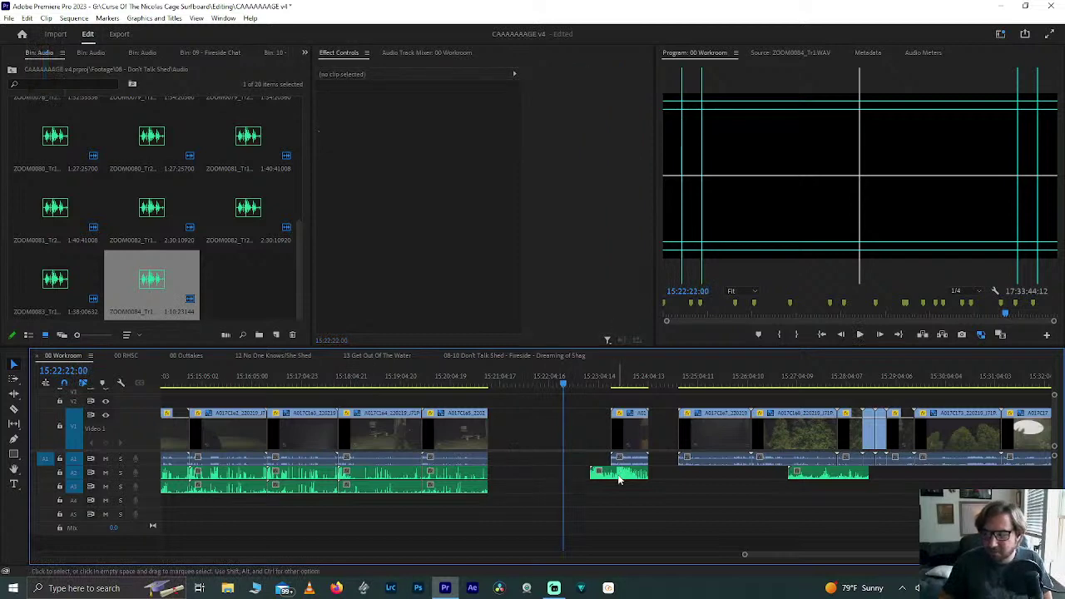
pyautogui.click(621, 473)
pyautogui.press('Delete')
pyautogui.click(839, 477)
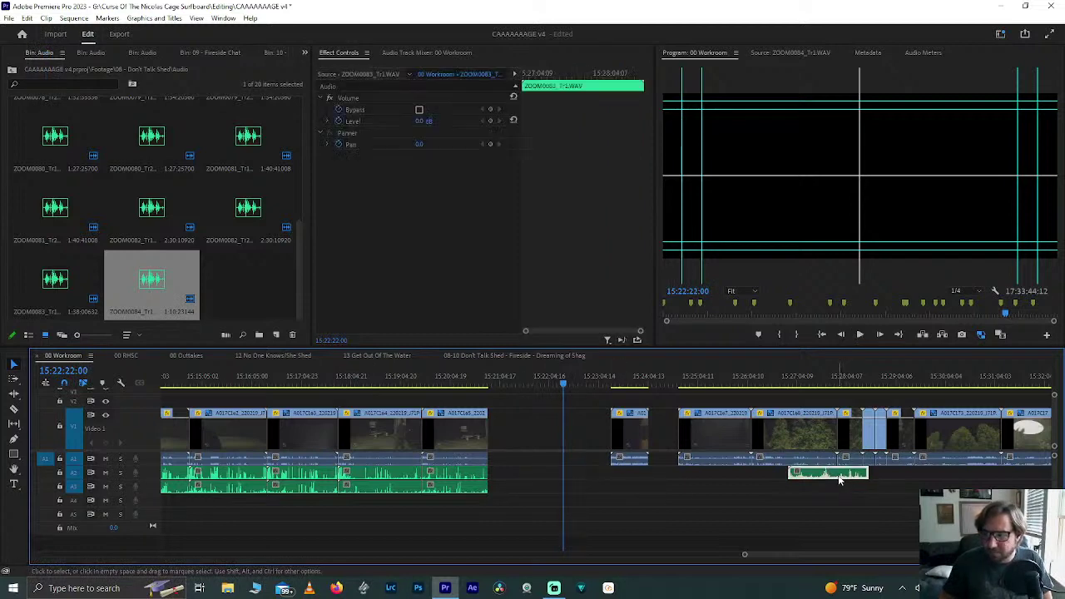
pyautogui.press('Delete')
# Step: Rename the ZOOM0083 recording in the bin to 'Wind Tone'
pyautogui.click(48, 314)
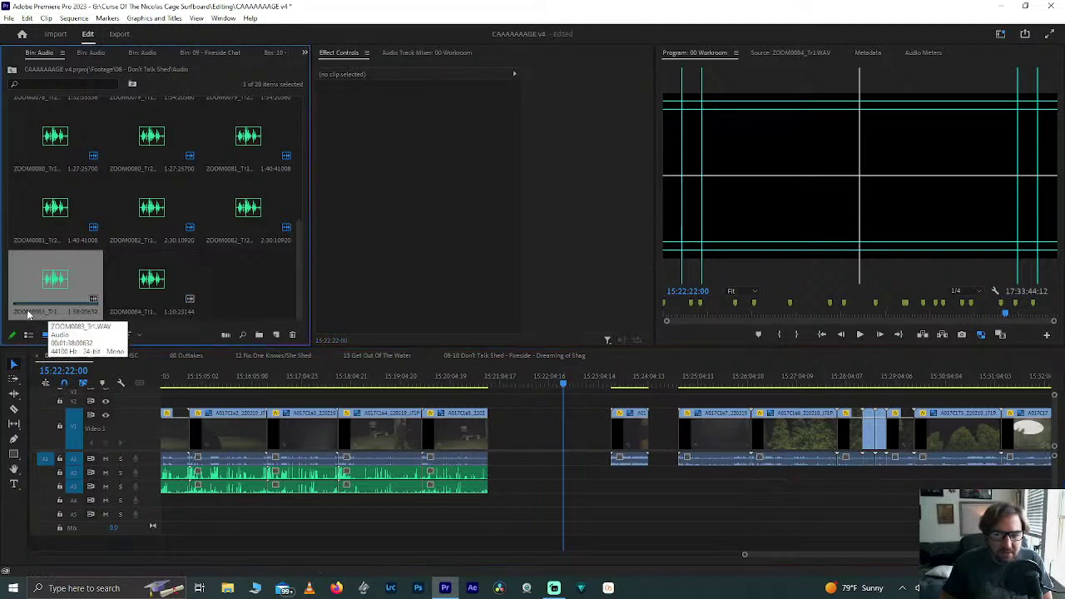
pyautogui.click(28, 311)
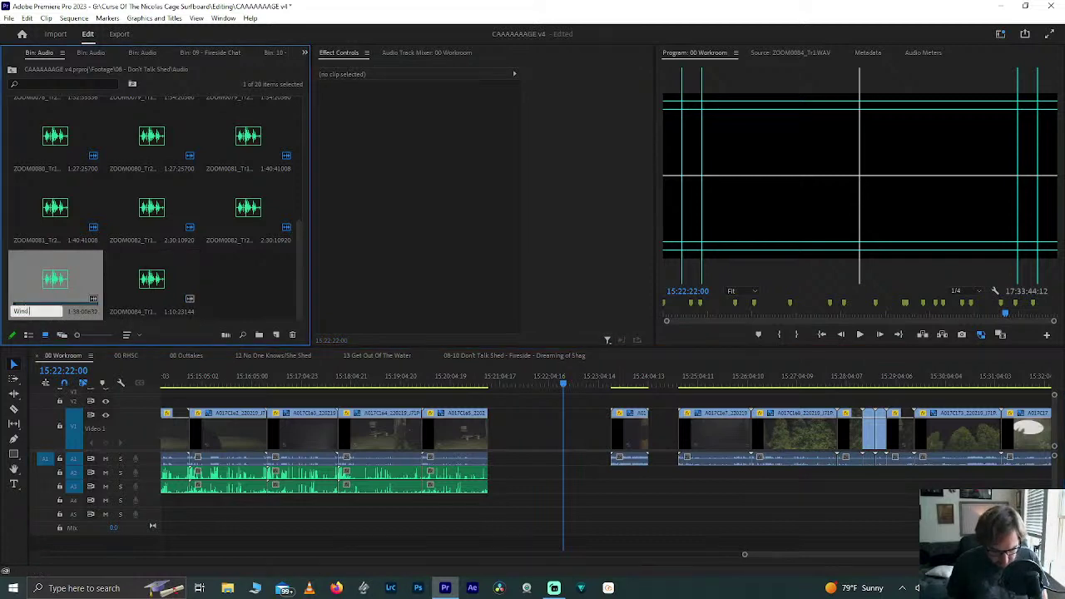
pyautogui.press('Tab')
pyautogui.scroll(-5, 50, 274)
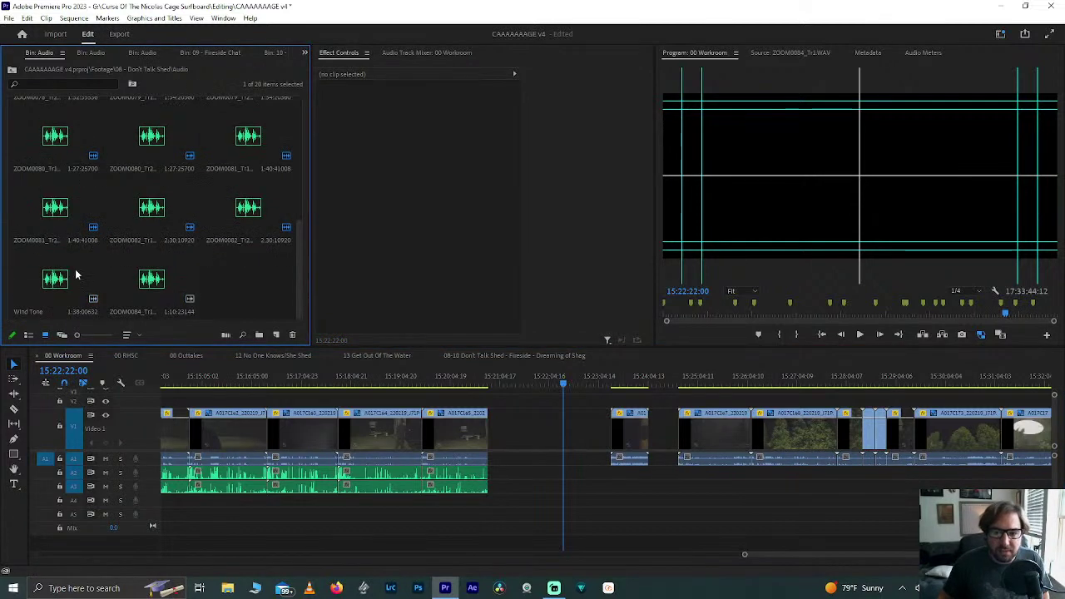
# Step: Rename the ZOOM0084_Tr1.WAV recording to 'Door Foley'
pyautogui.click(175, 273)
pyautogui.click(122, 311)
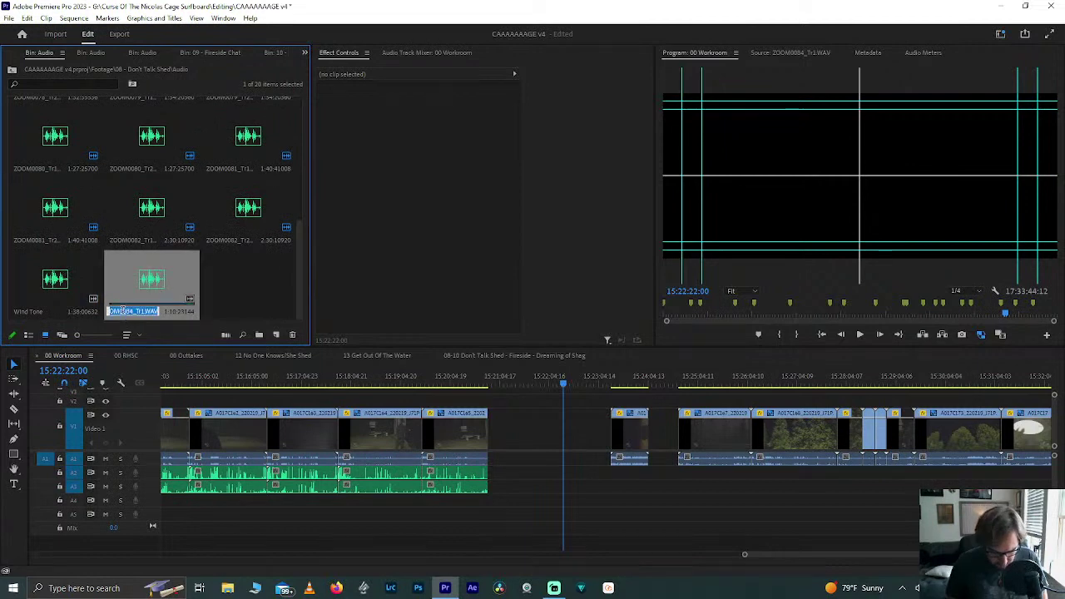
pyautogui.write('Dont F')
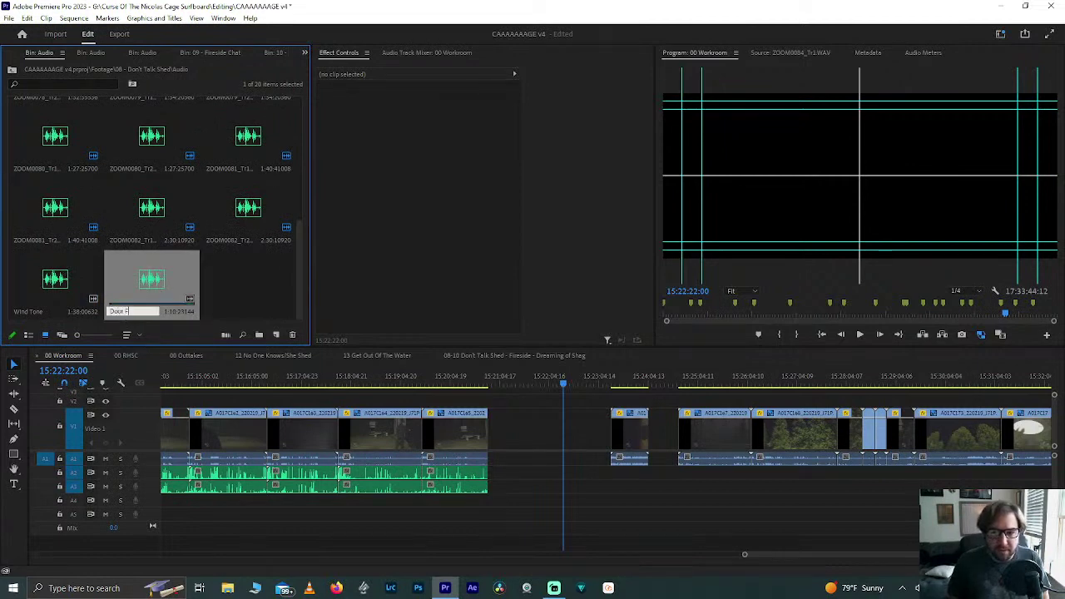
pyautogui.write('oley')
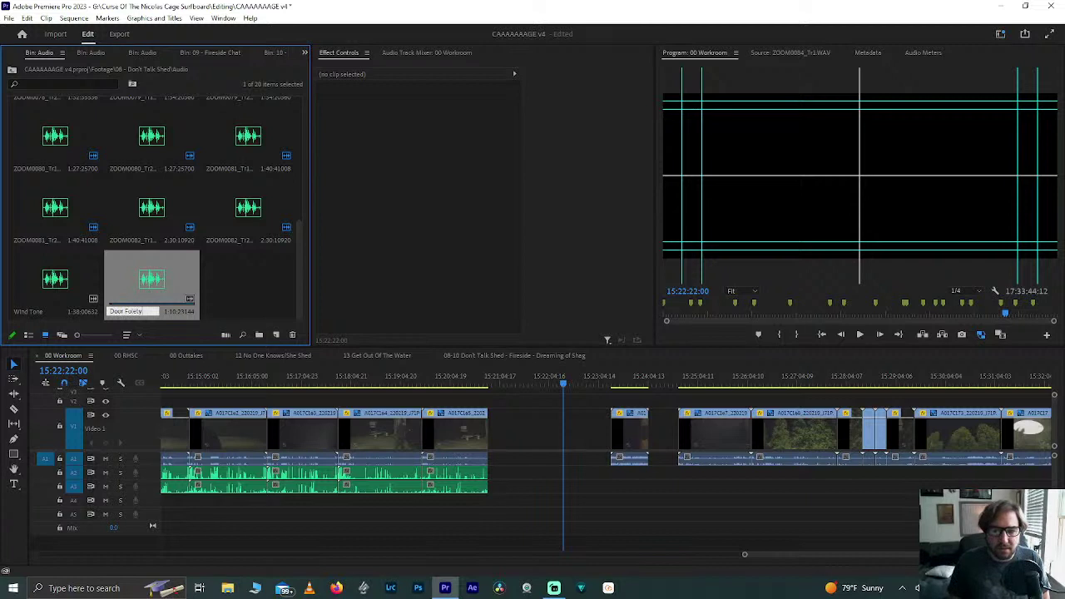
pyautogui.press('Tab')
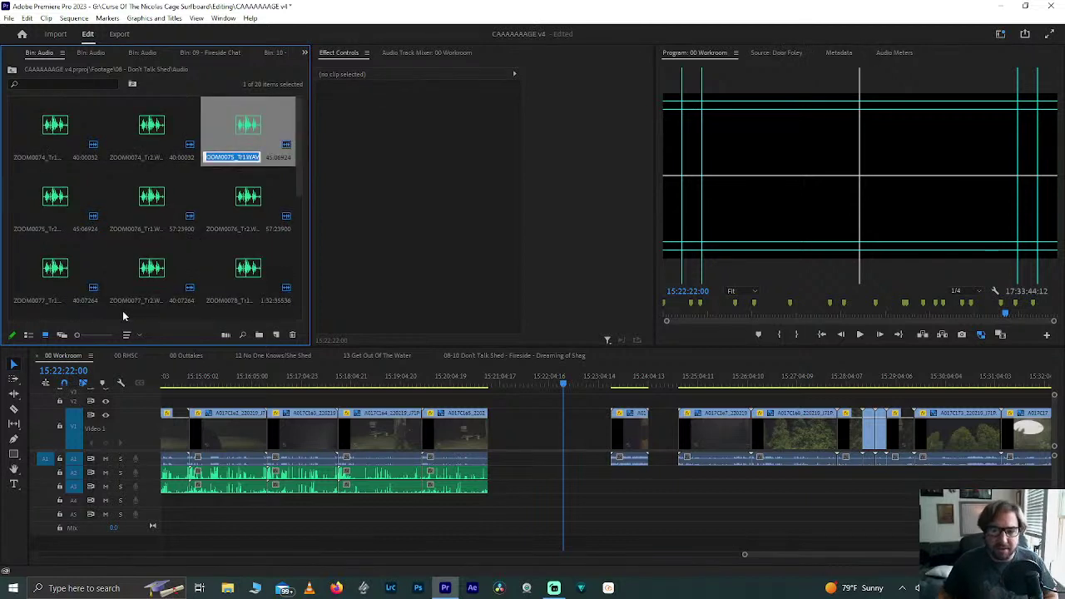
pyautogui.scroll(-5, 108, 266)
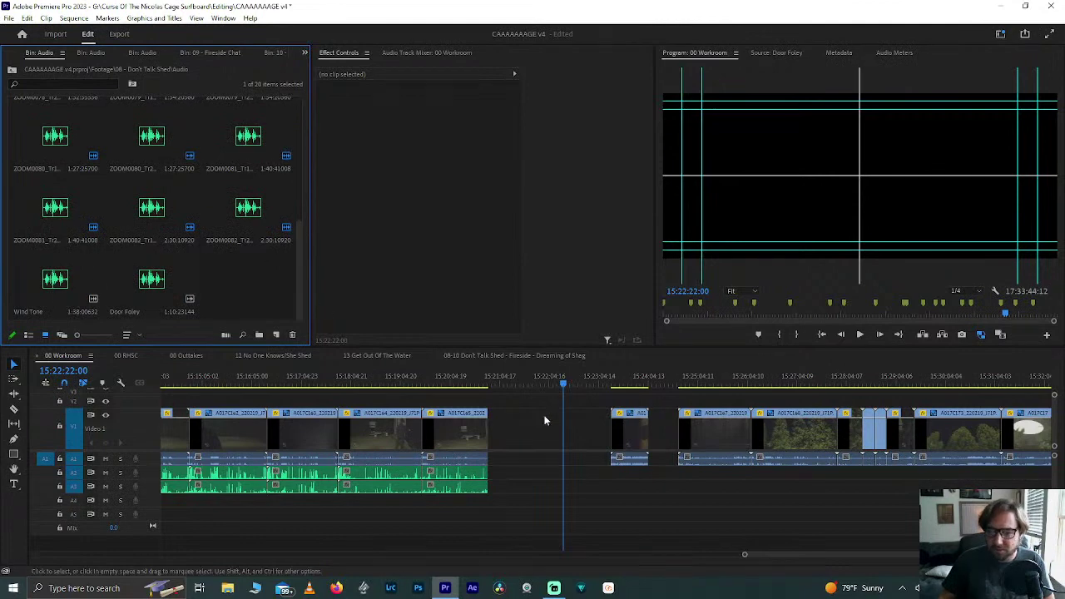
pyautogui.click(532, 432)
# Step: Drag the lone clip left and ripple-delete the remaining V1 gap, then review the join
pyautogui.moveTo(630, 433); pyautogui.dragTo(506, 438)
pyautogui.press('-')
pyautogui.press('-')
pyautogui.press('-')
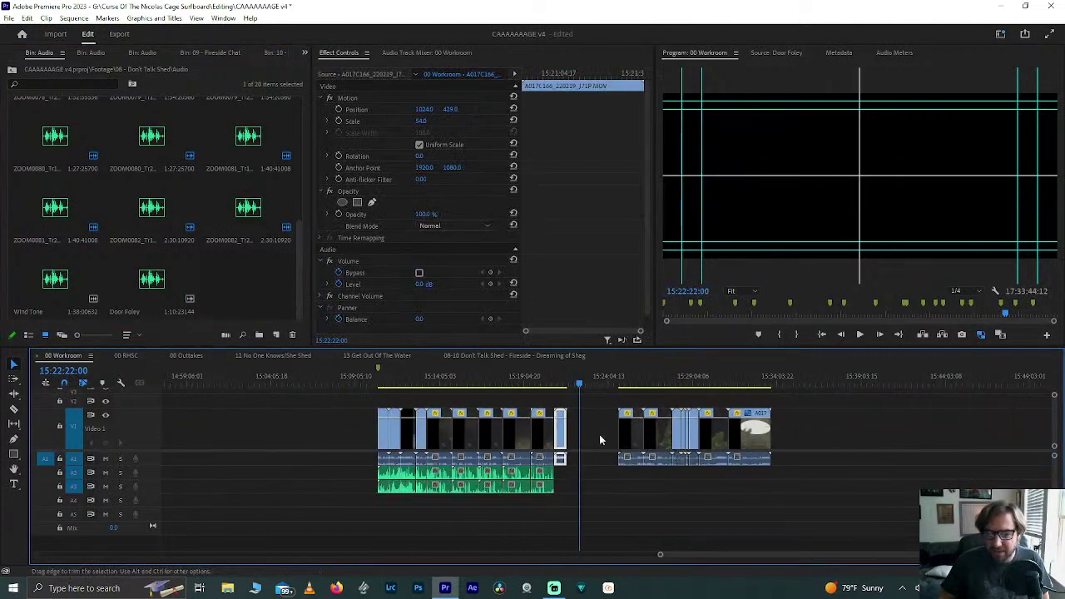
pyautogui.click(598, 433)
pyautogui.press('Delete')
pyautogui.click(563, 381)
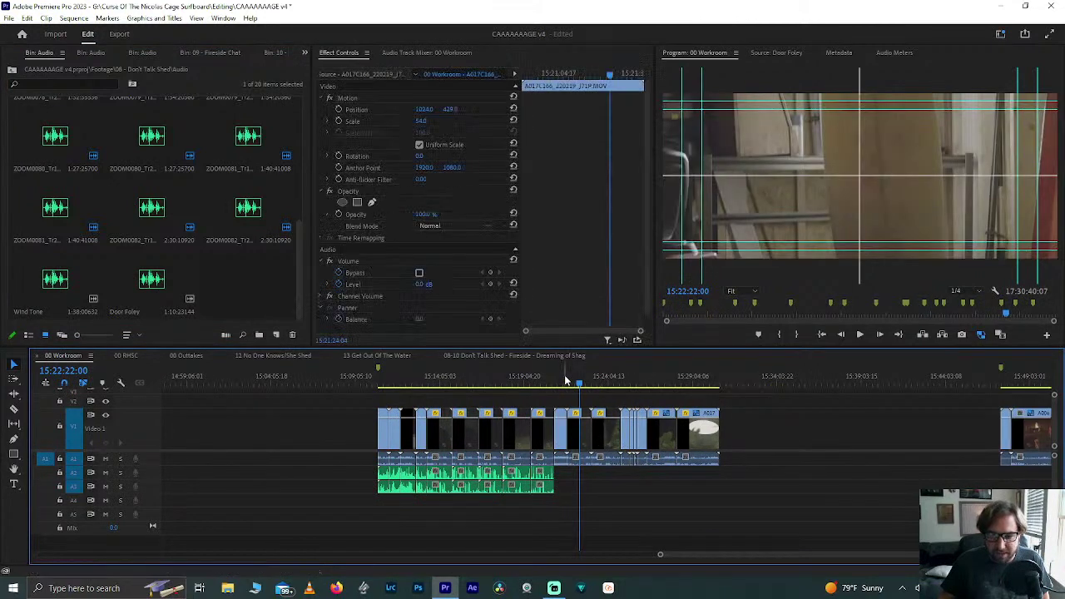
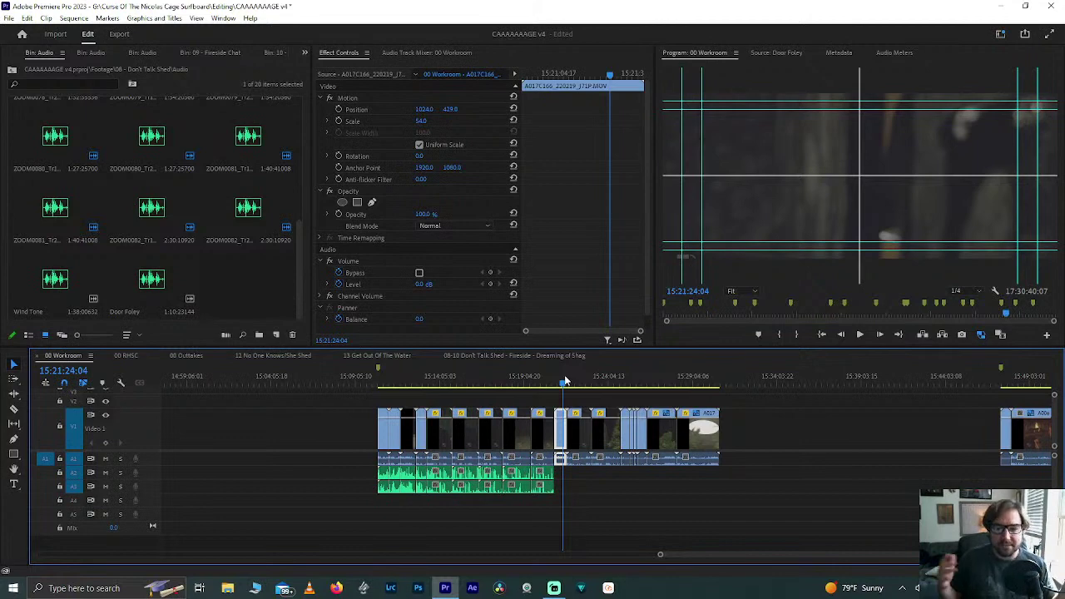
# Step: Check the 13 Get Out Of The Water and Dreaming of Shag sequences, then return to 00 Workroom
pyautogui.click(379, 357)
pyautogui.click(372, 382)
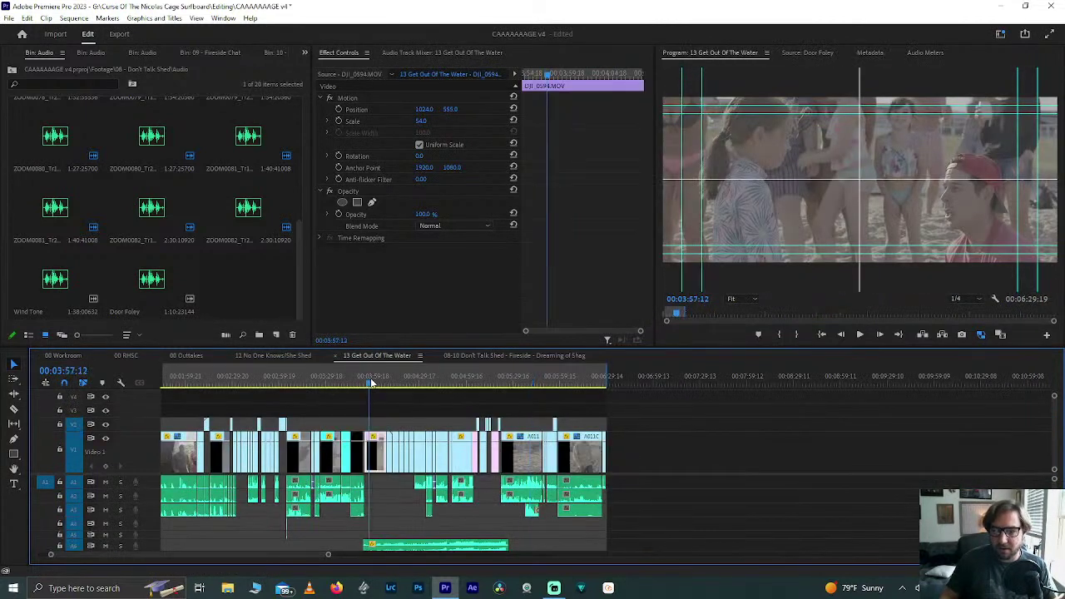
pyautogui.click(318, 383)
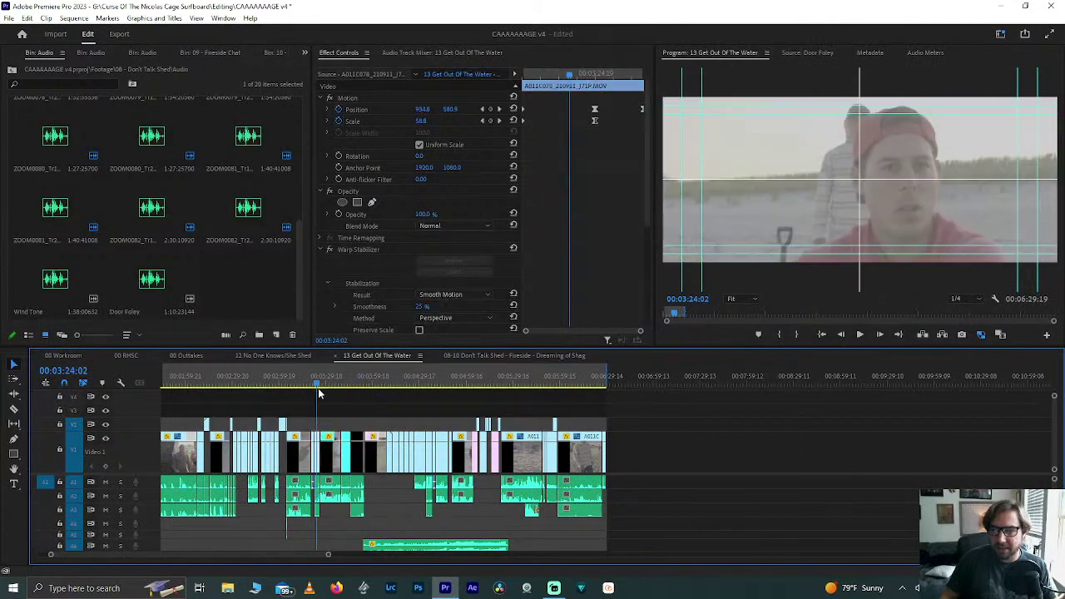
pyautogui.moveTo(317, 384); pyautogui.dragTo(435, 385)
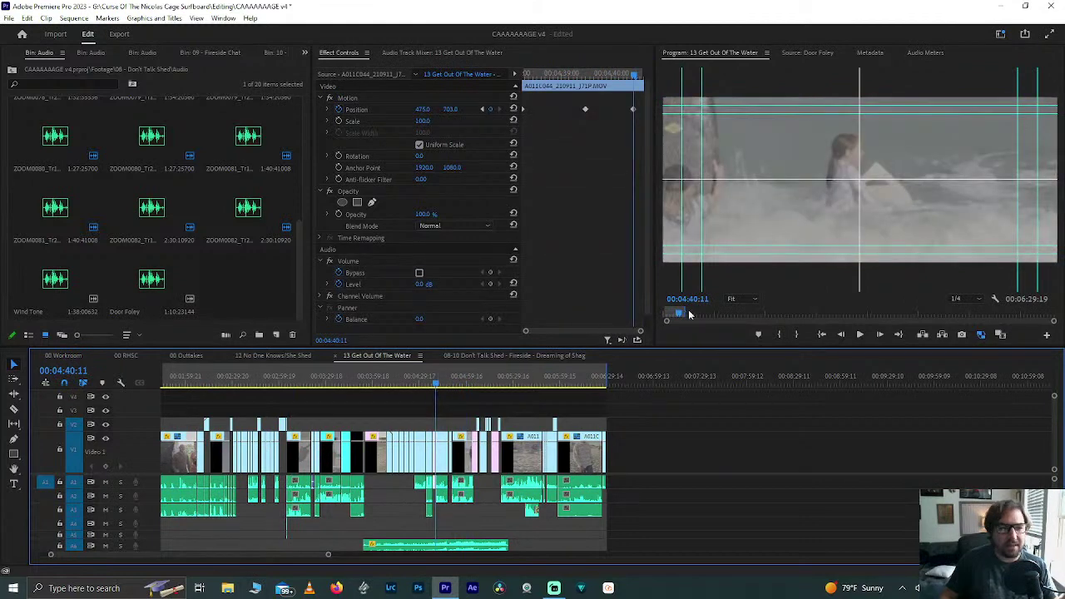
pyautogui.click(503, 356)
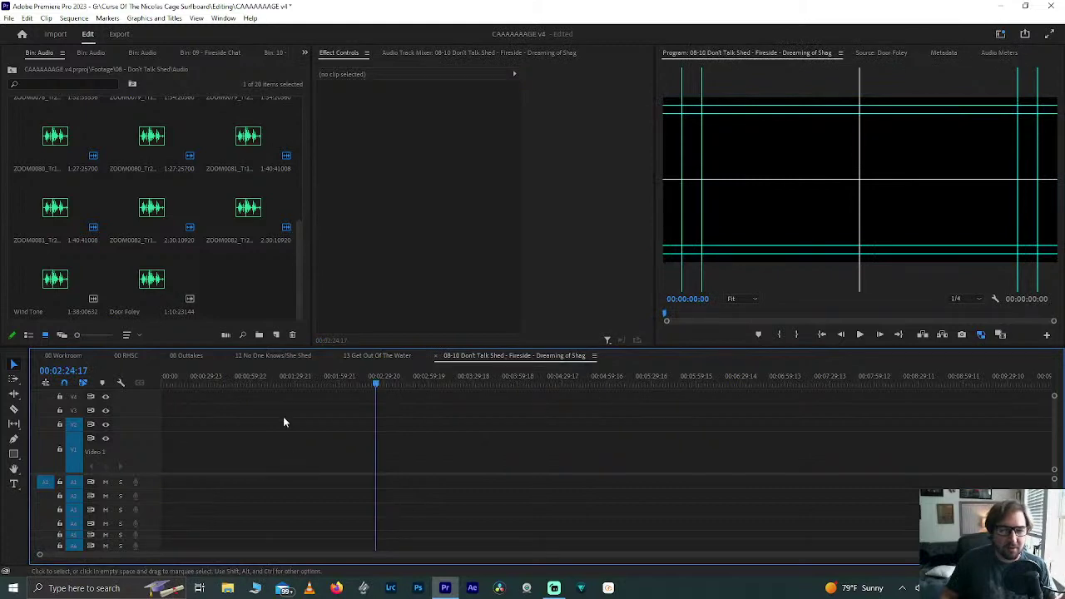
pyautogui.click(62, 358)
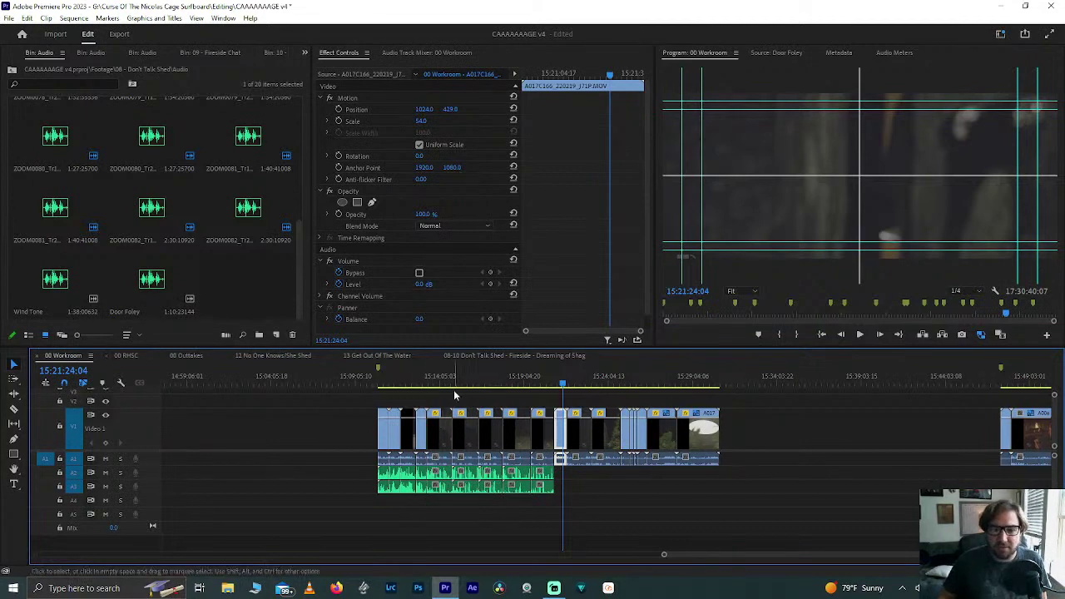
# Step: Zoom in and play the second fireside clip in 00 Workroom to check its sync
pyautogui.press('=')
pyautogui.press('=')
pyautogui.press('=')
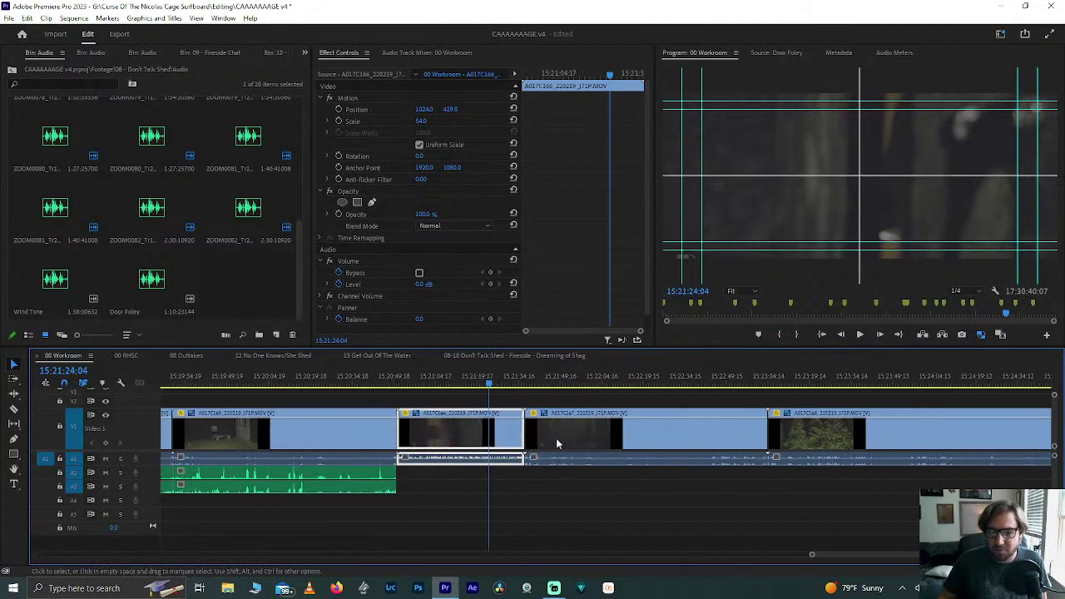
pyautogui.press('Down')
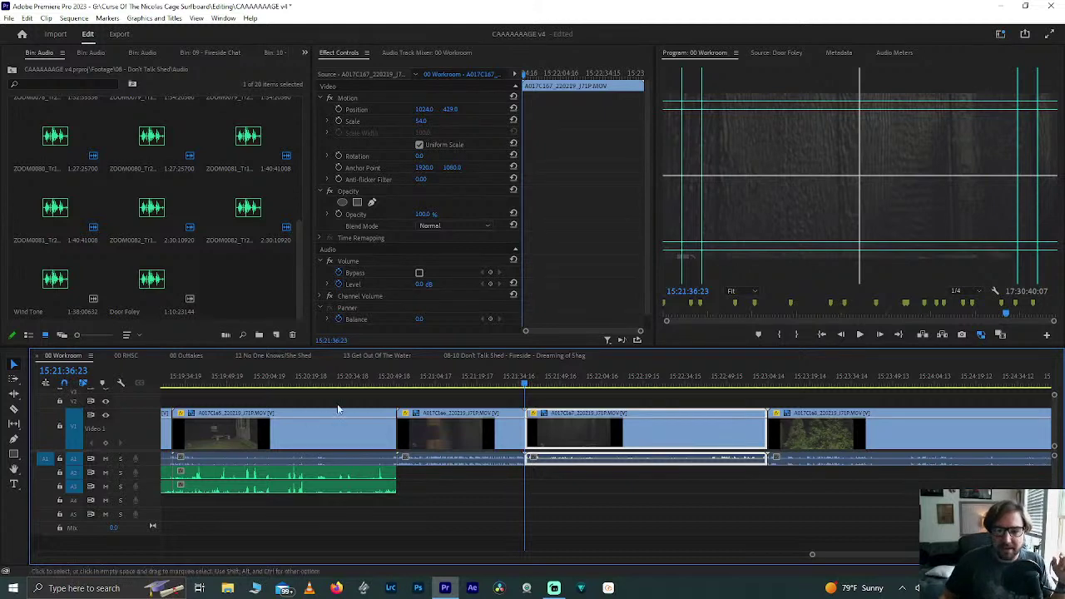
pyautogui.click(418, 383)
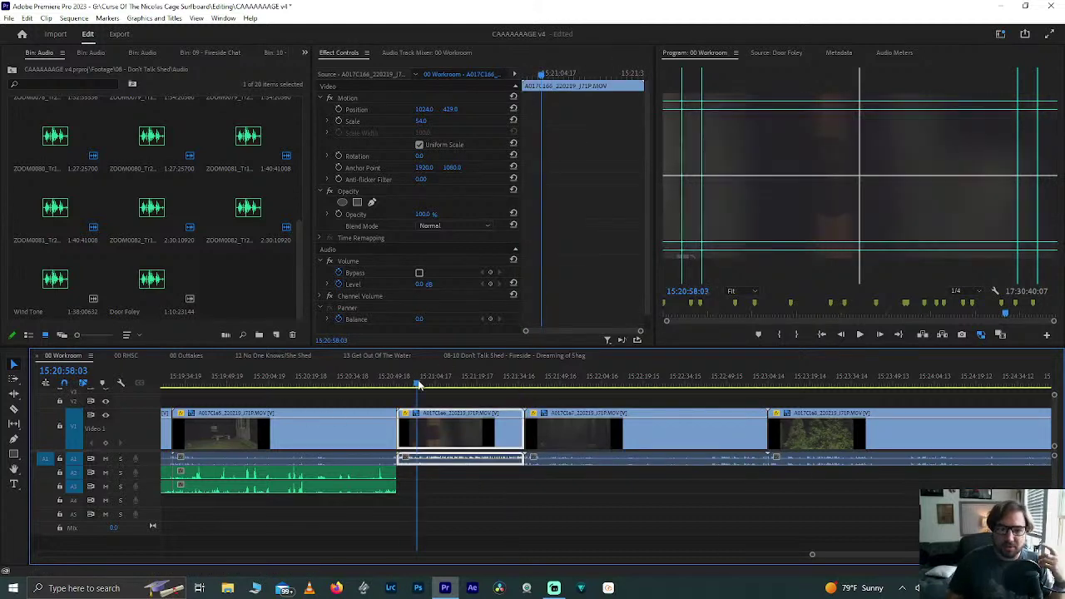
pyautogui.press('space')
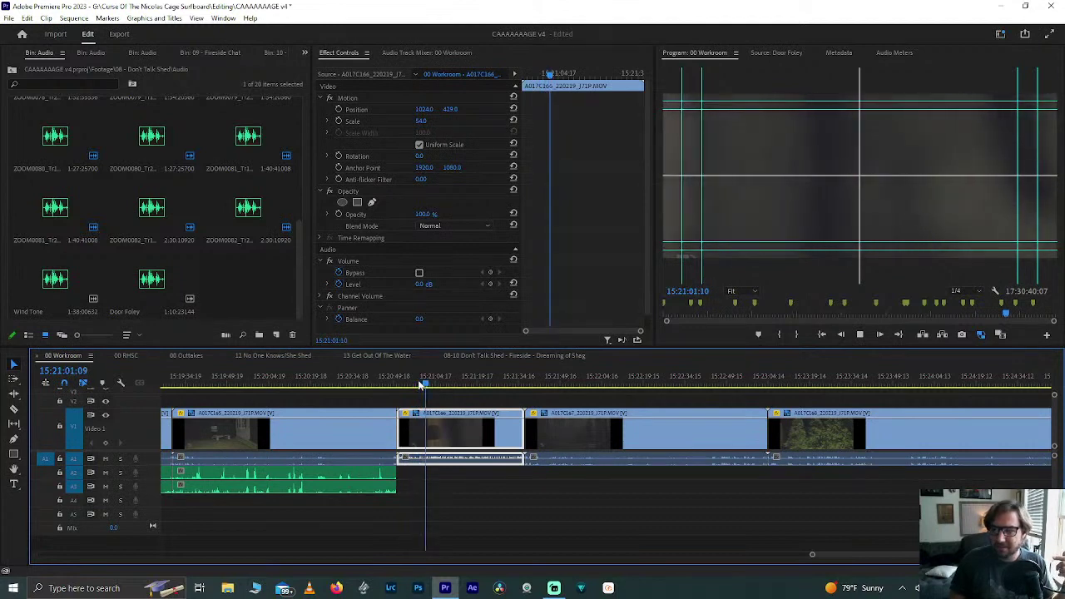
pyautogui.press('space')
pyautogui.press('space')
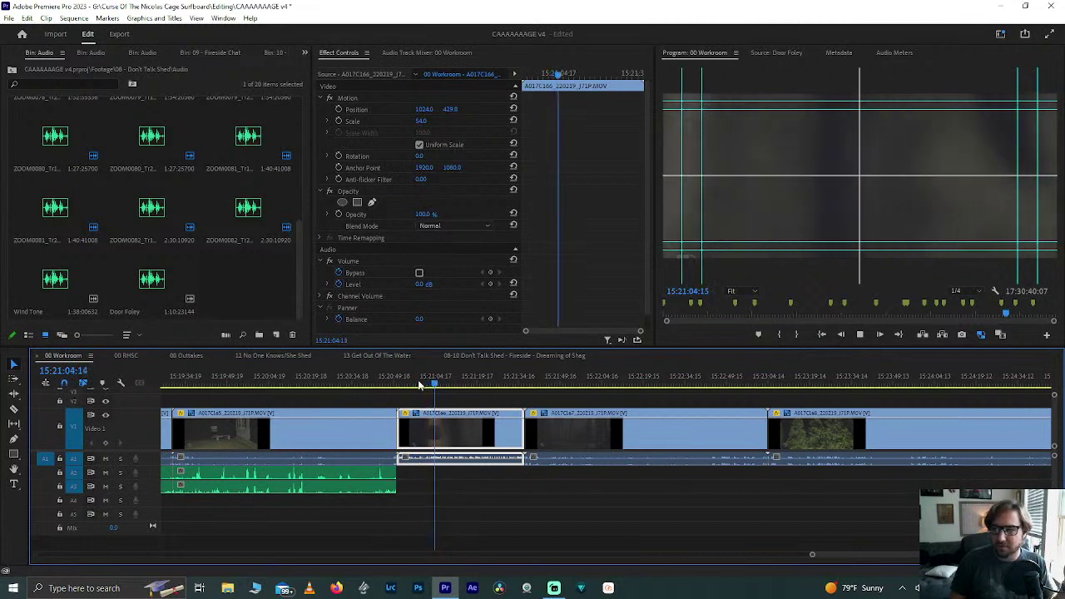
pyautogui.press('space')
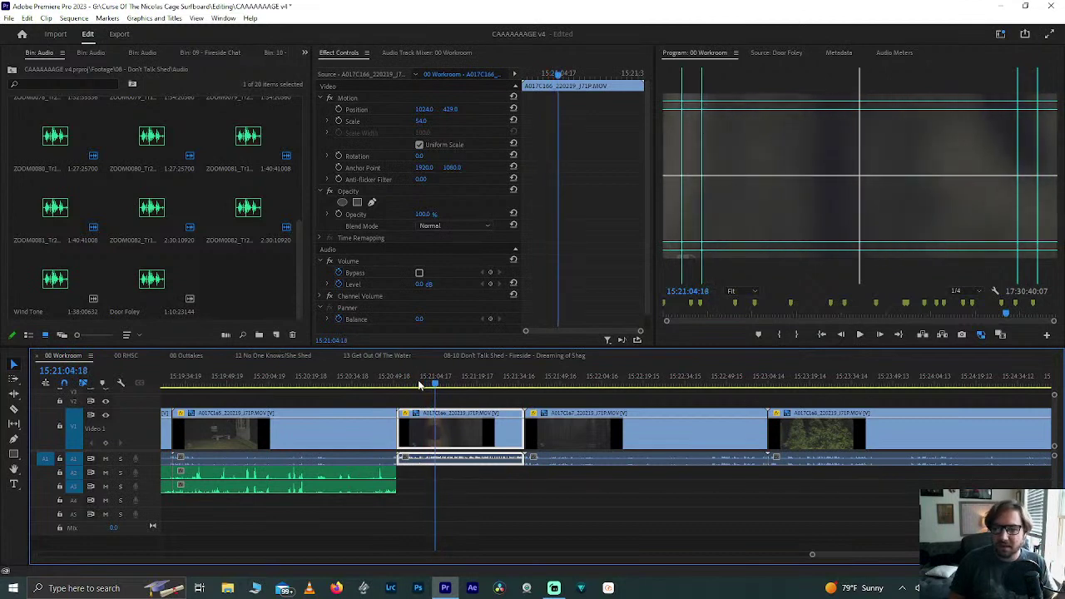
# Step: Preview the Door Foley audio at several later points
pyautogui.doubleClick(159, 283)
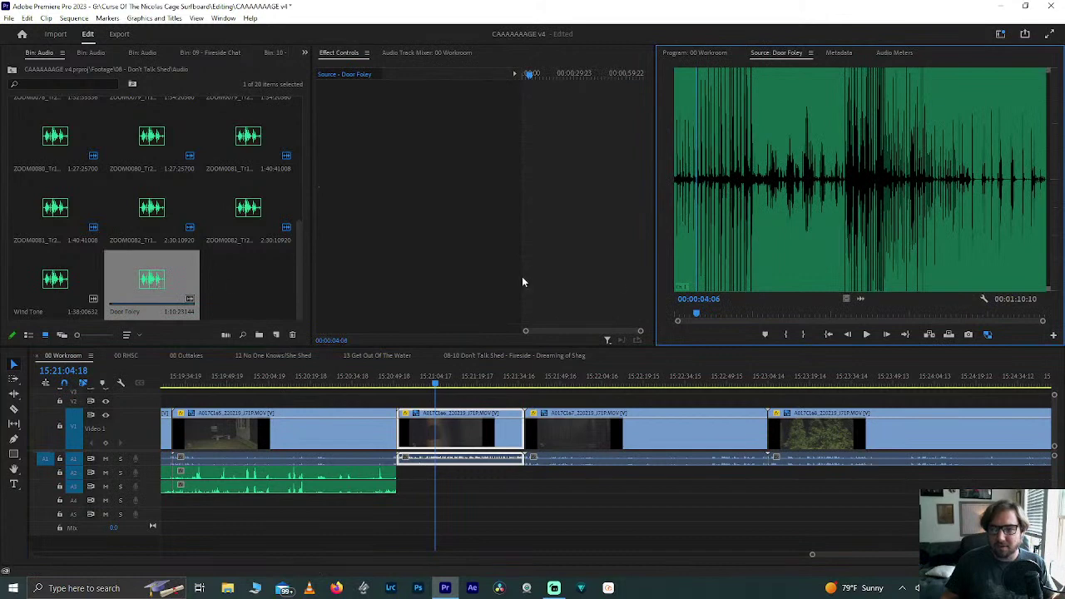
pyautogui.click(714, 315)
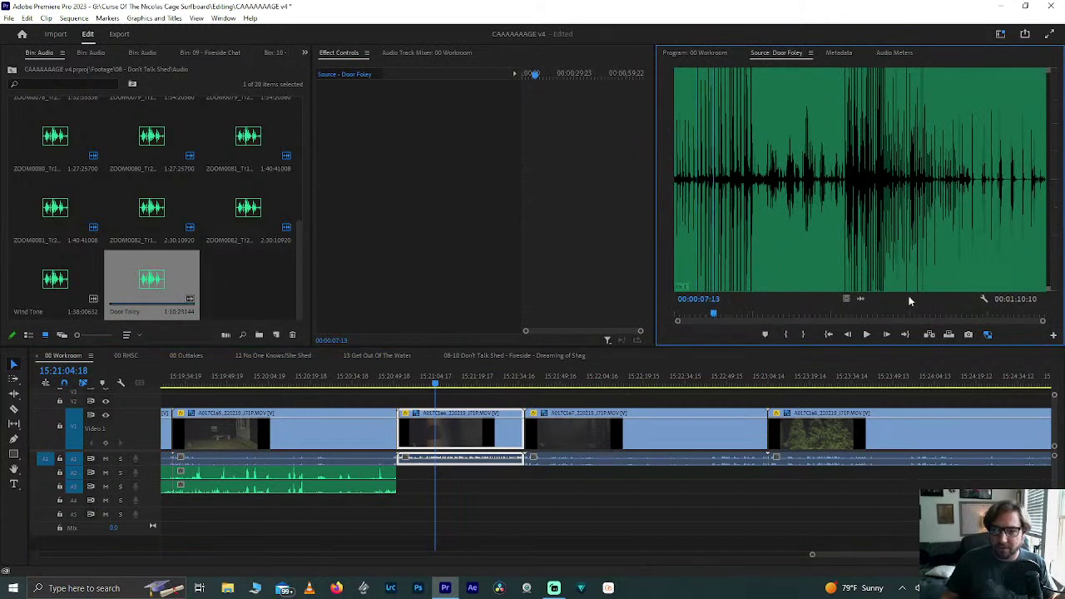
pyautogui.click(813, 314)
pyautogui.press('space')
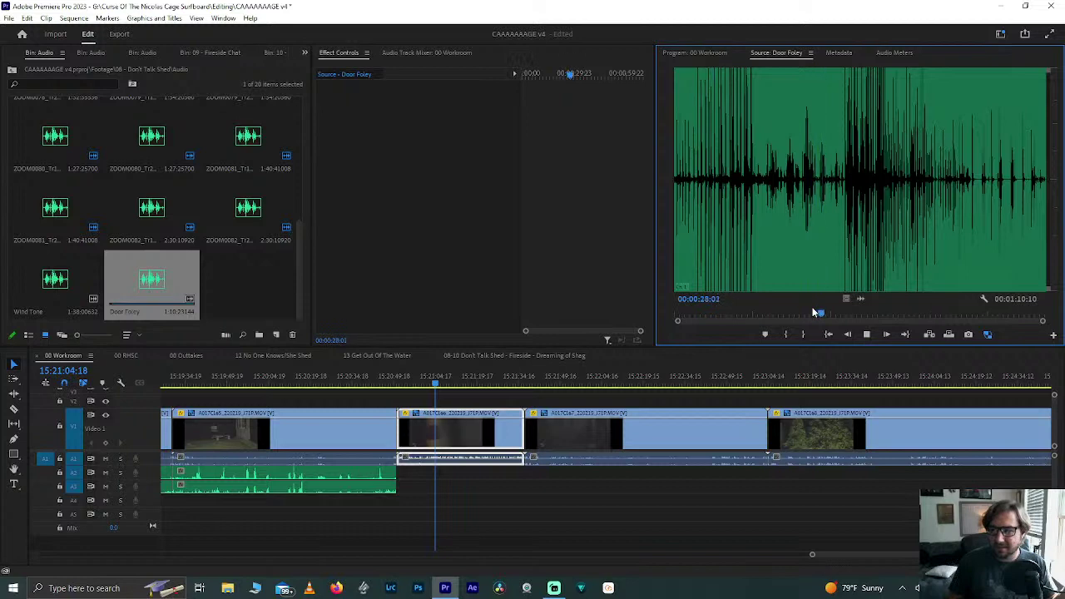
pyautogui.press('space')
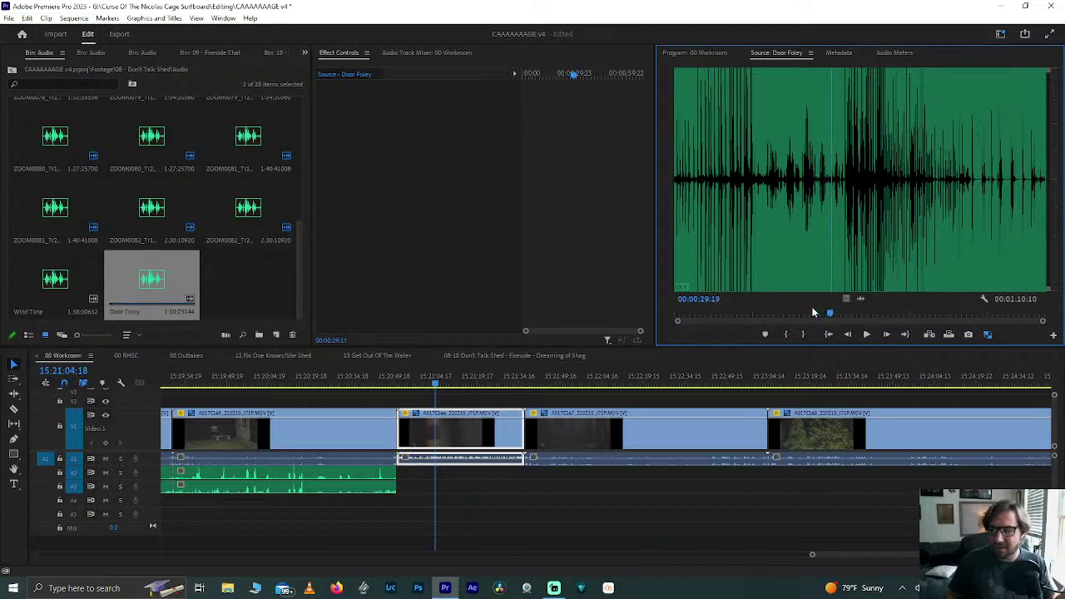
pyautogui.click(852, 315)
pyautogui.press('space')
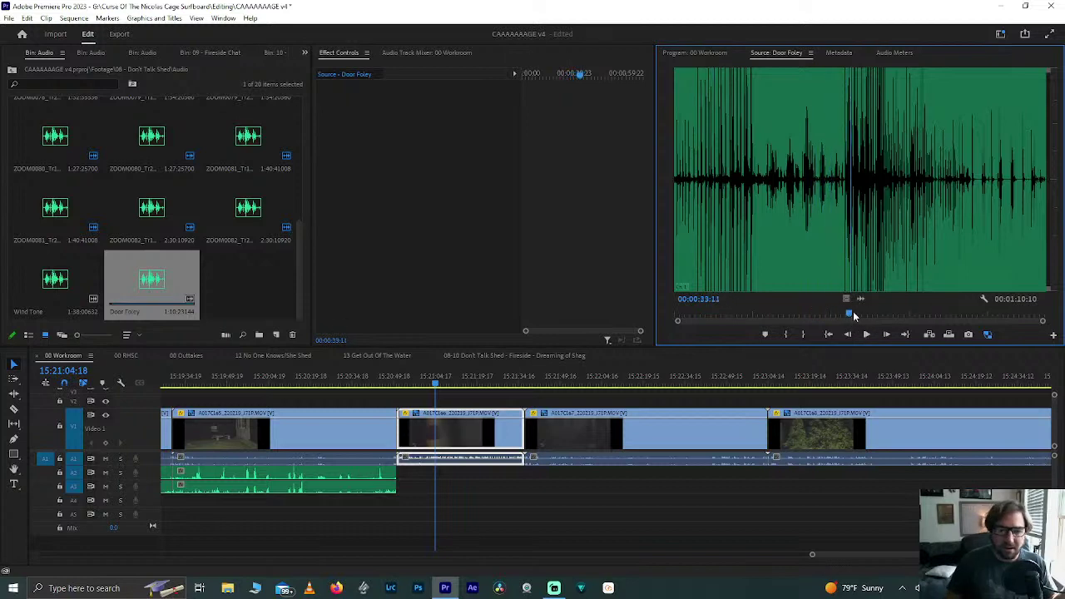
pyautogui.press('space')
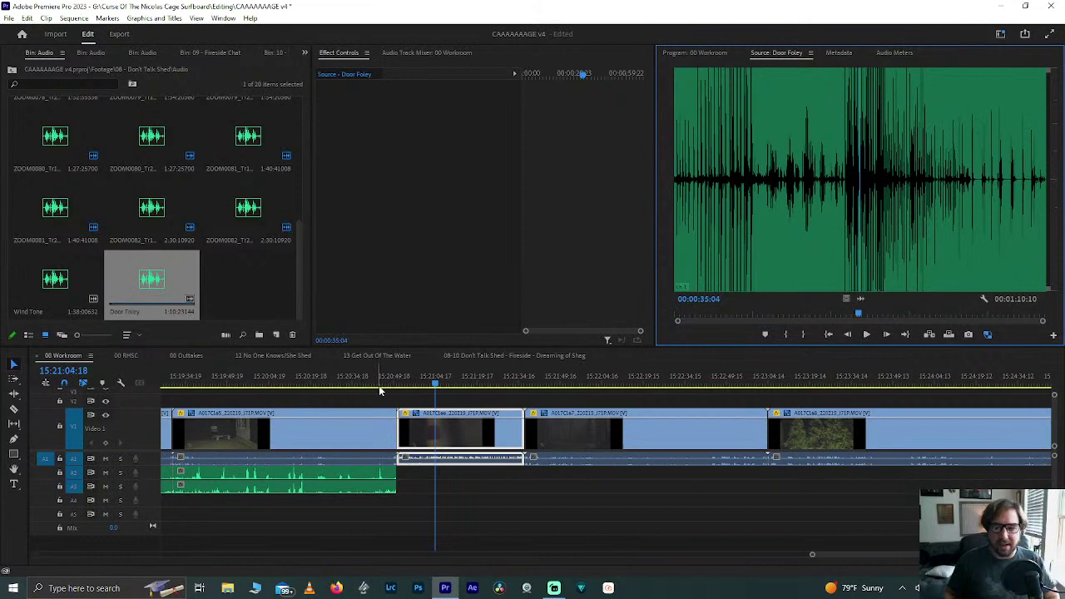
# Step: Play and scrub 00 Workroom from 15:21:31:16 into the forest clip
pyautogui.click(511, 383)
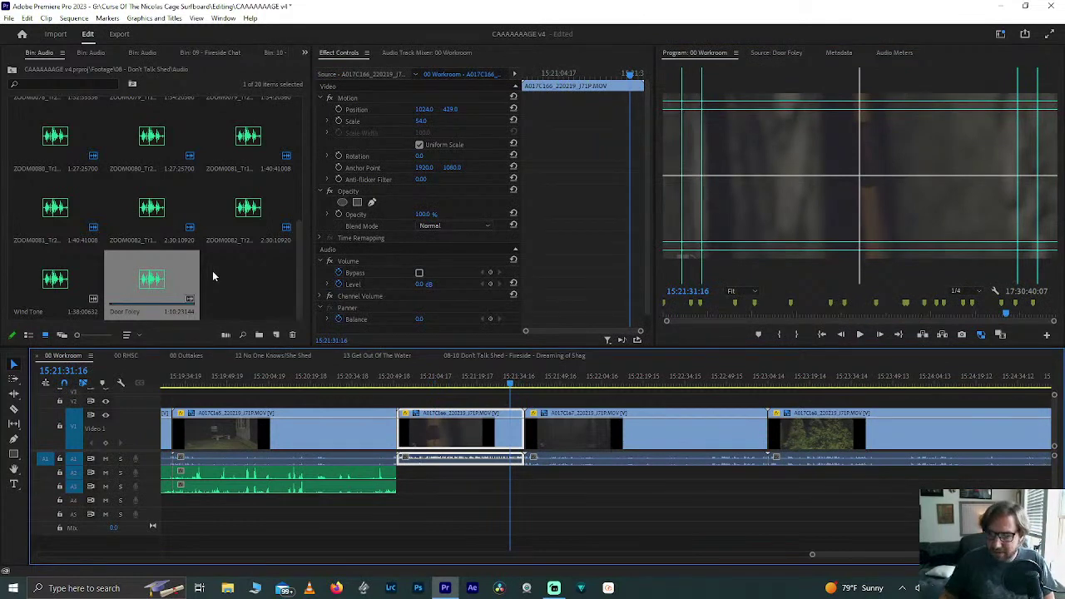
pyautogui.press('space')
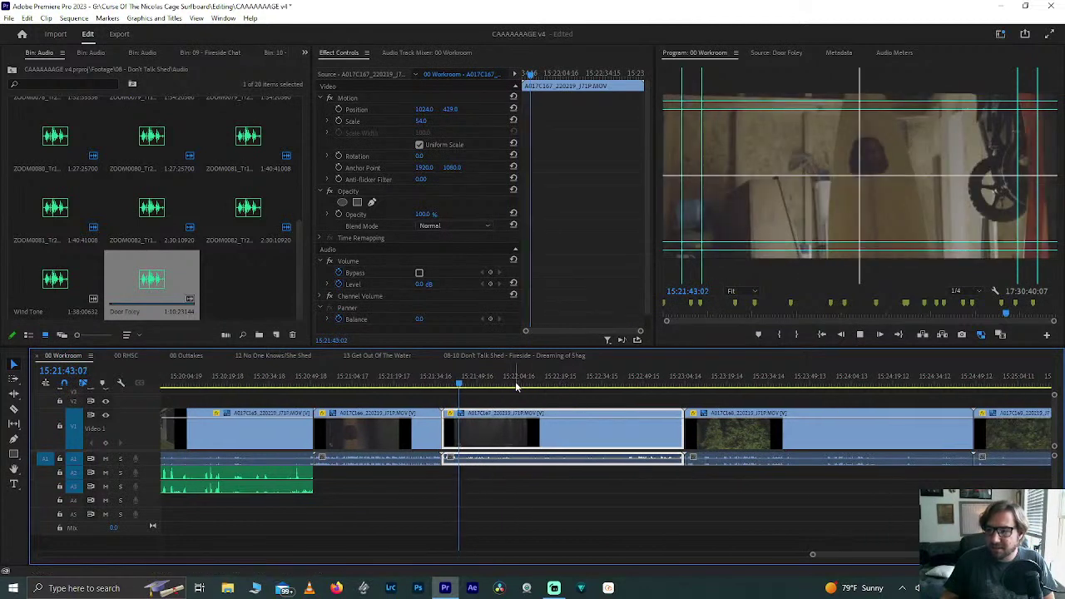
pyautogui.moveTo(516, 386); pyautogui.dragTo(712, 358)
pyautogui.press('space')
pyautogui.scroll(-5, 583, 432)
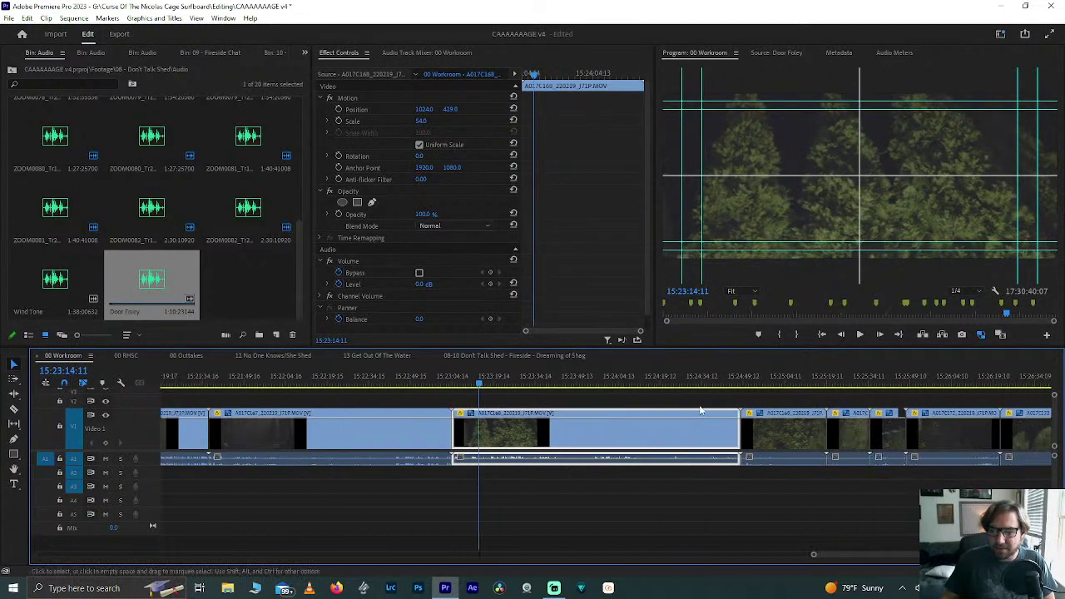
pyautogui.click(412, 381)
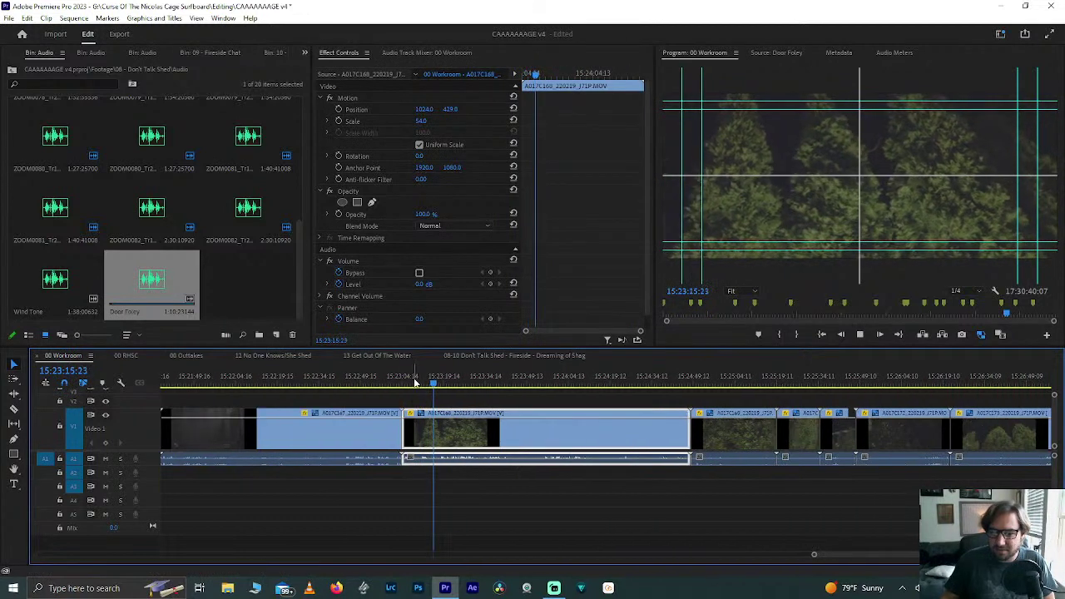
pyautogui.click(432, 382)
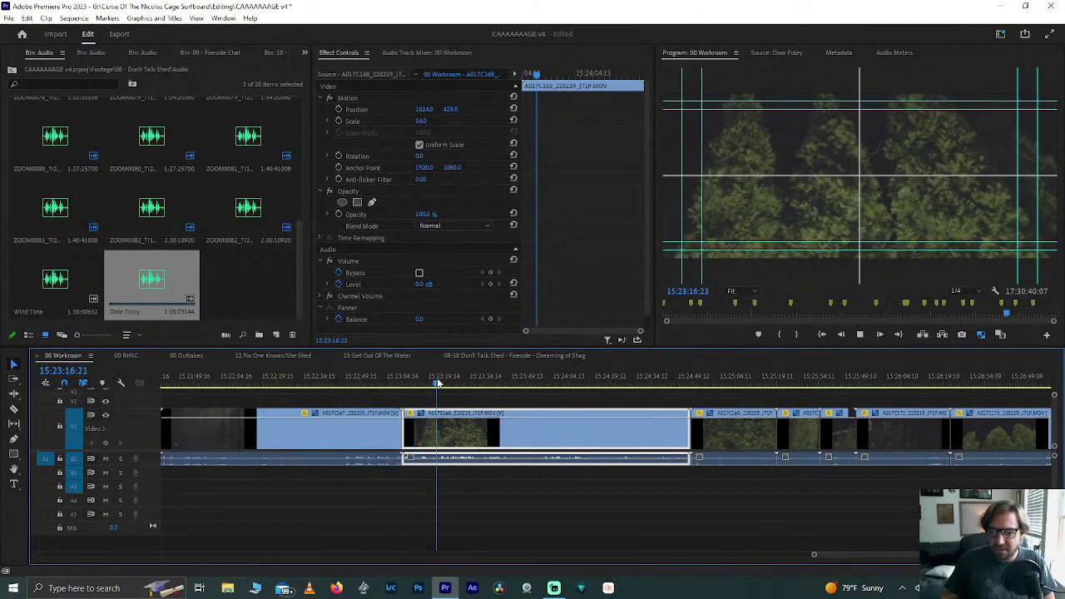
pyautogui.moveTo(438, 383); pyautogui.dragTo(432, 383)
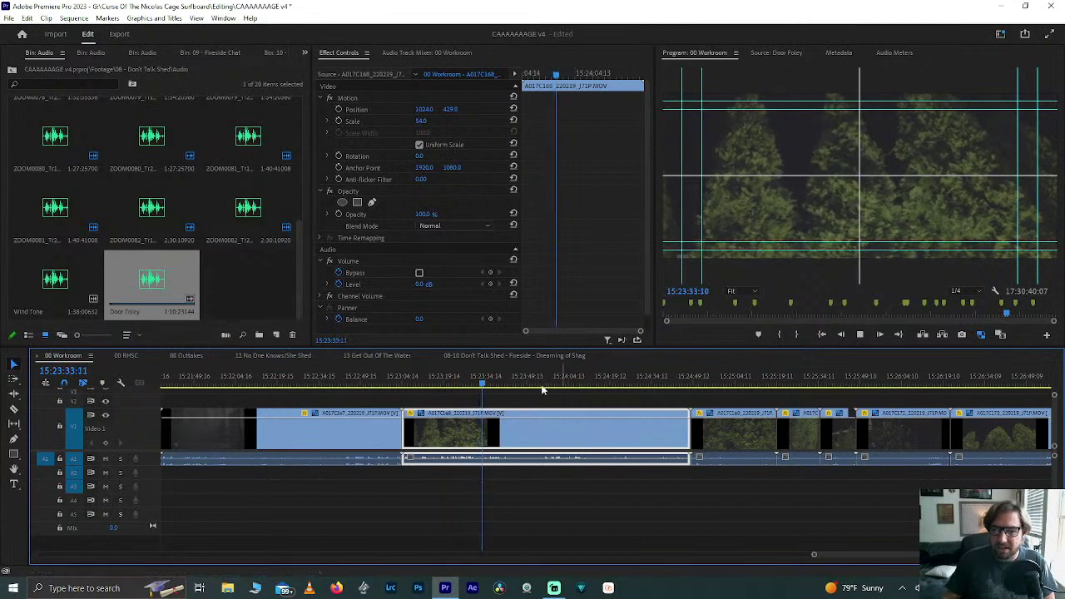
# Step: Scrub ahead to the next forest clip at 15:24:19:18 and save the project
pyautogui.moveTo(483, 387); pyautogui.dragTo(560, 387)
pyautogui.press('space')
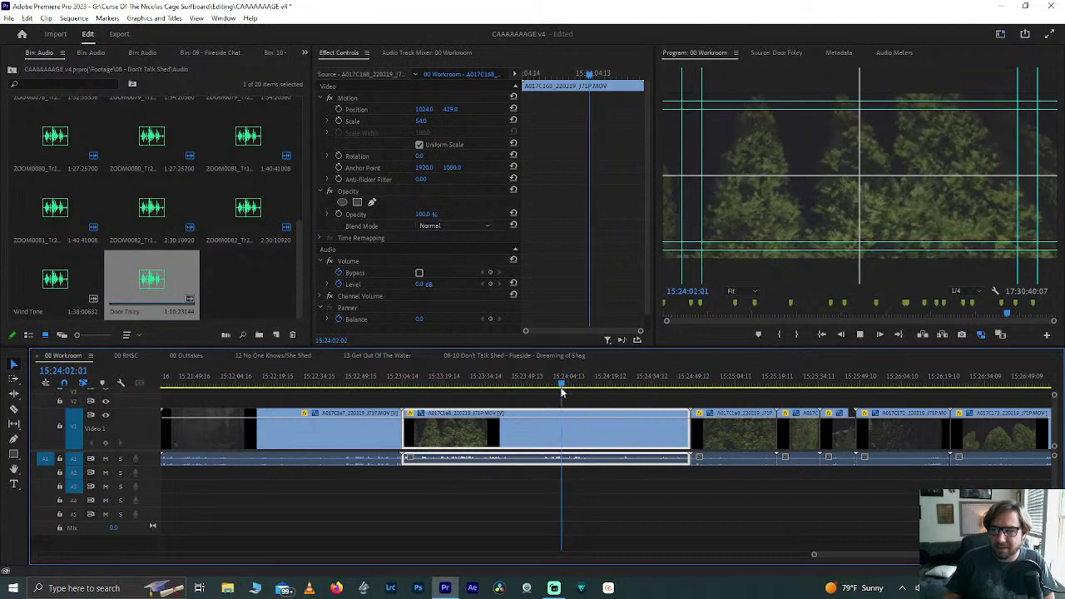
pyautogui.click(613, 382)
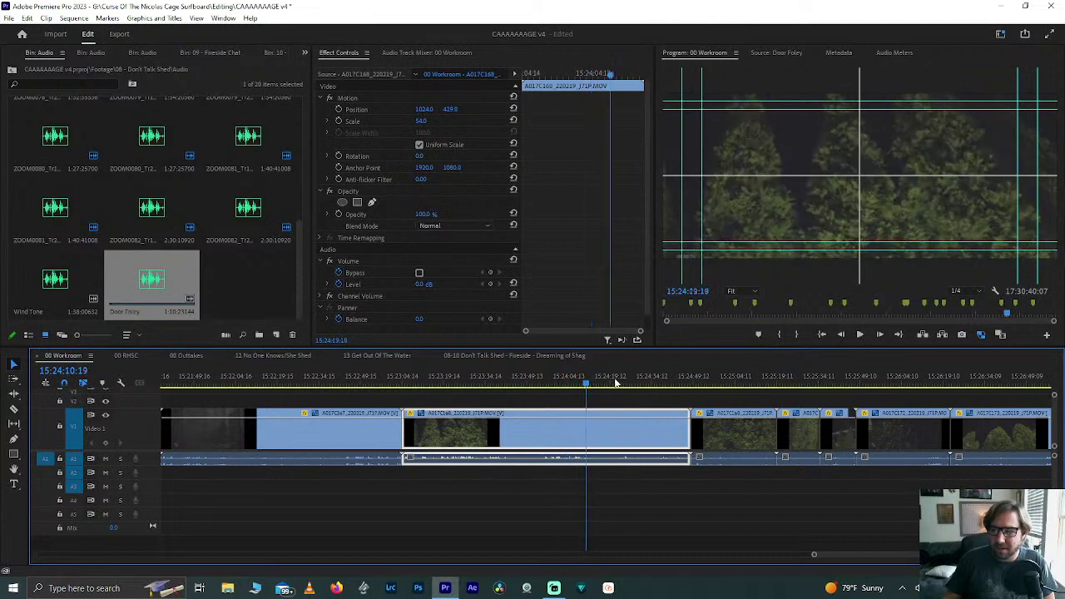
pyautogui.moveTo(616, 382); pyautogui.dragTo(694, 362)
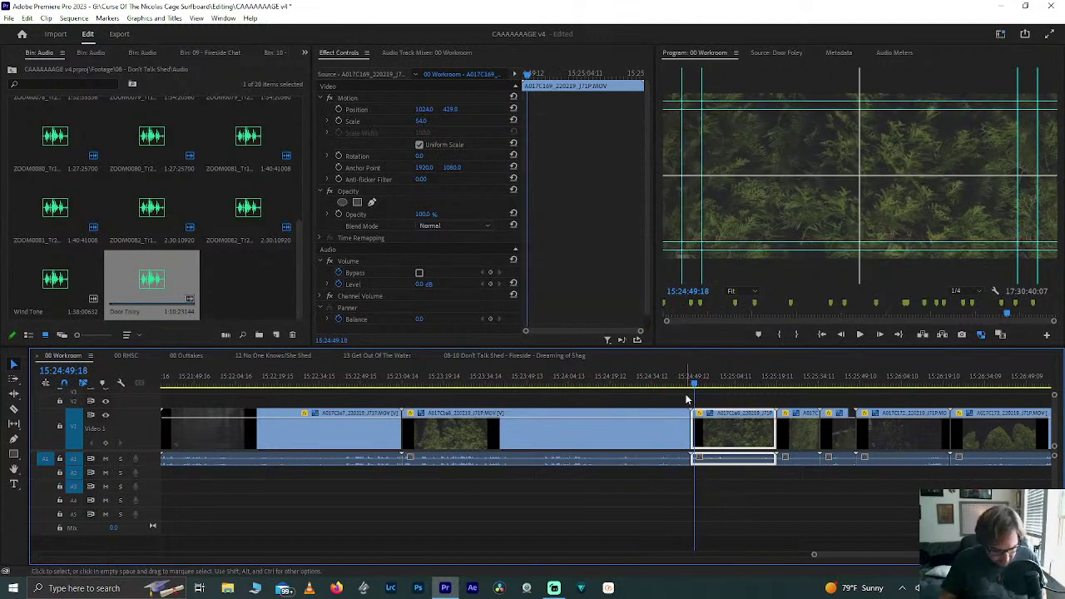
pyautogui.hotkey('ctrl', 's')
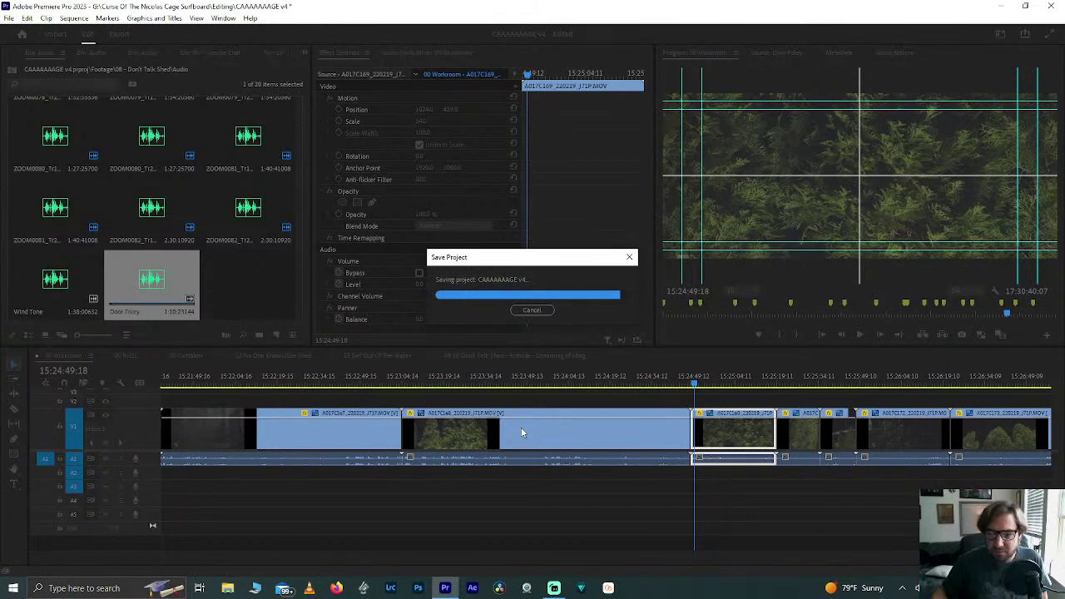
# Step: Play and scrub through the last clip of the 00 Workroom sequence
pyautogui.scroll(-8, 525, 442)
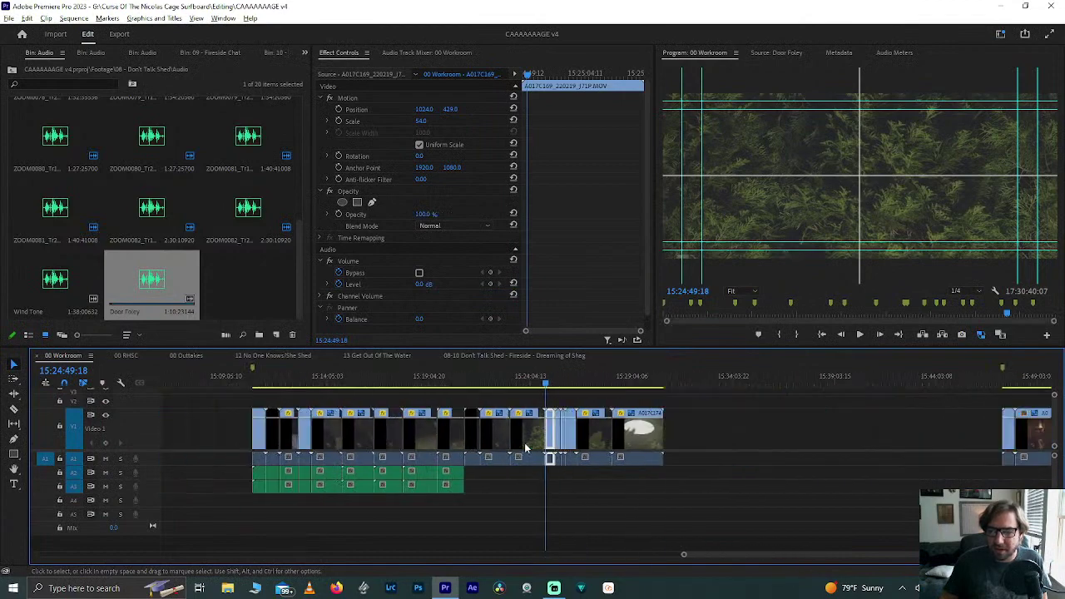
pyautogui.click(606, 380)
pyautogui.scroll(4, 608, 380)
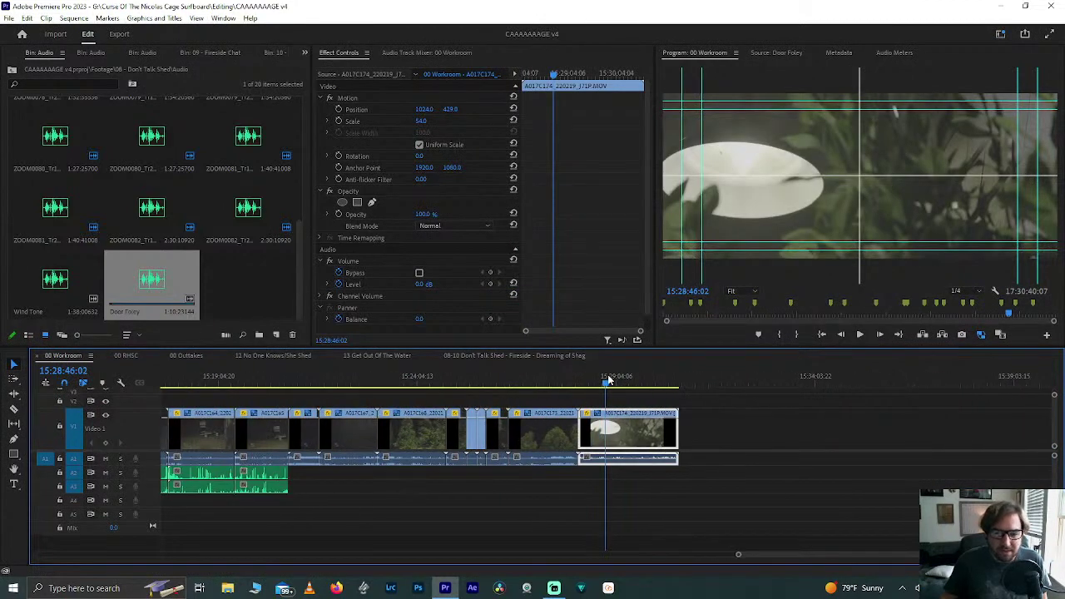
pyautogui.press('space')
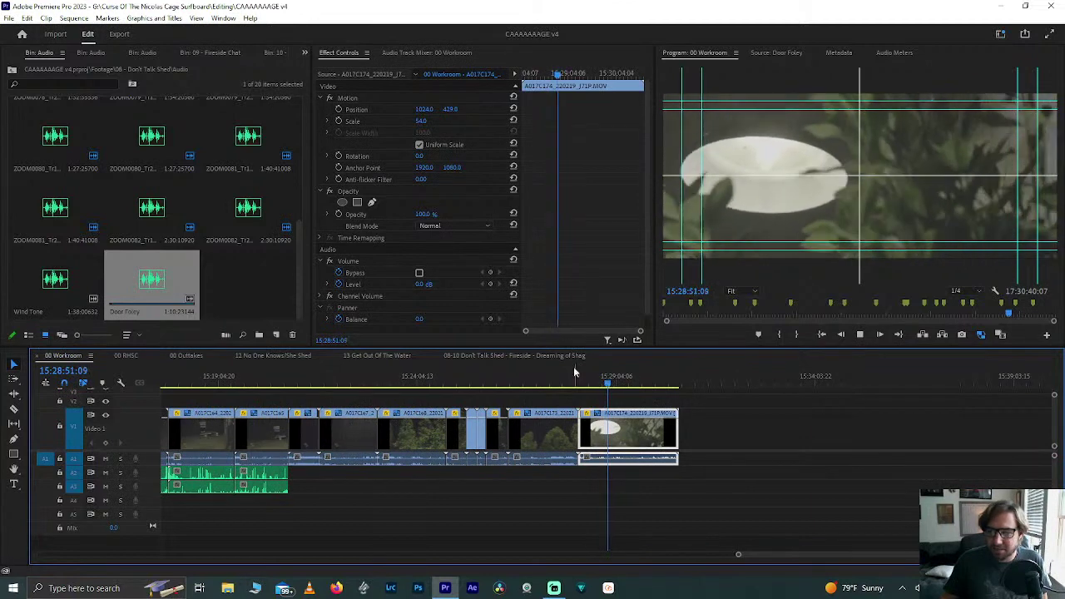
pyautogui.moveTo(611, 381); pyautogui.dragTo(436, 404)
pyautogui.press('-')
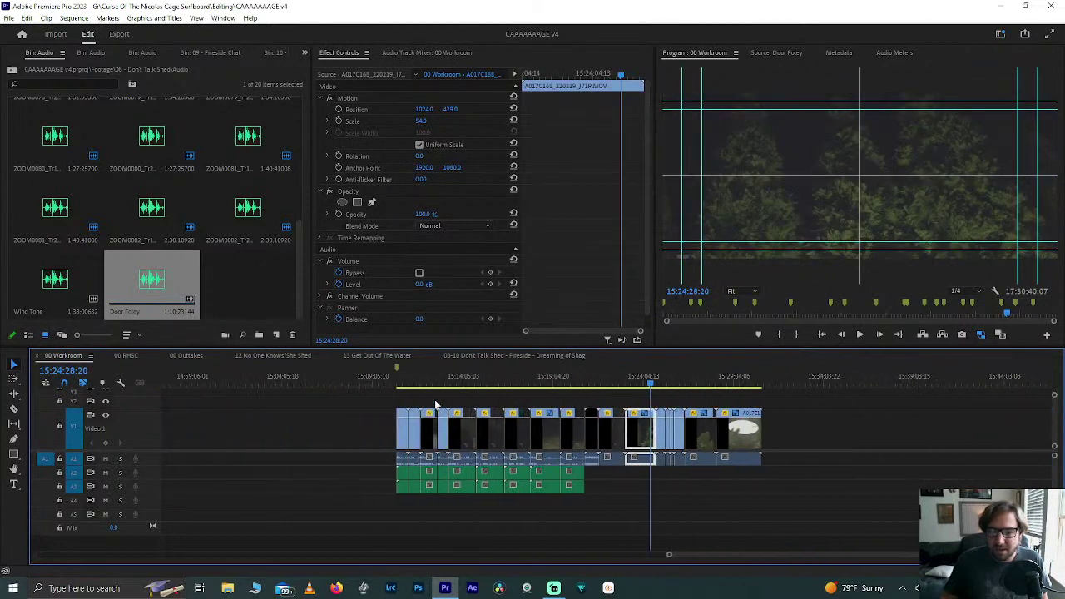
# Step: Scrub and play the opening Dreaming of Shag clips to check sync, then save
pyautogui.click(397, 382)
pyautogui.press('=')
pyautogui.press('=')
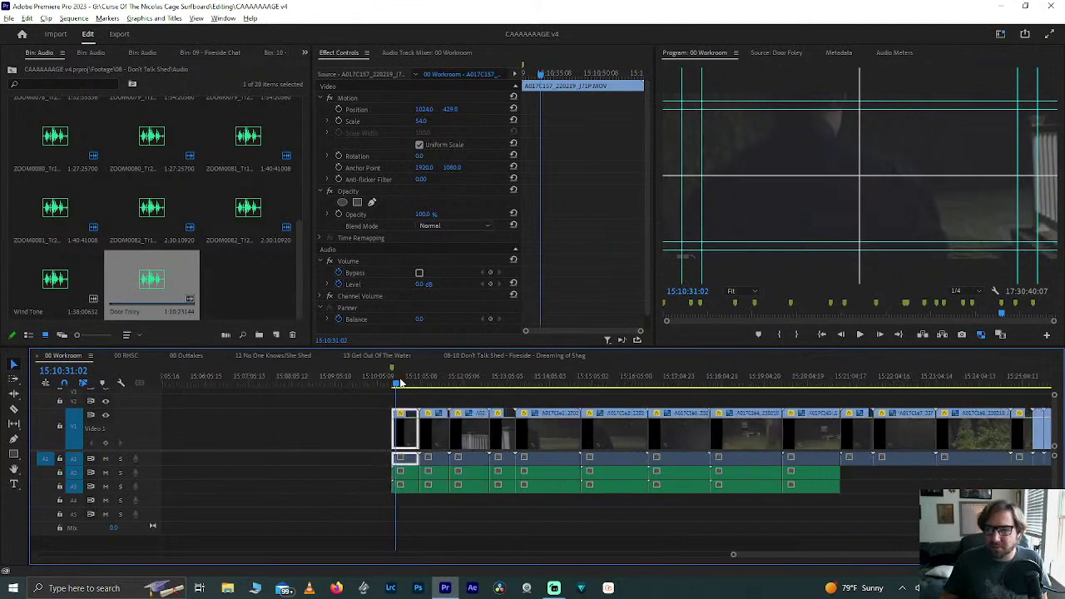
pyautogui.click(439, 381)
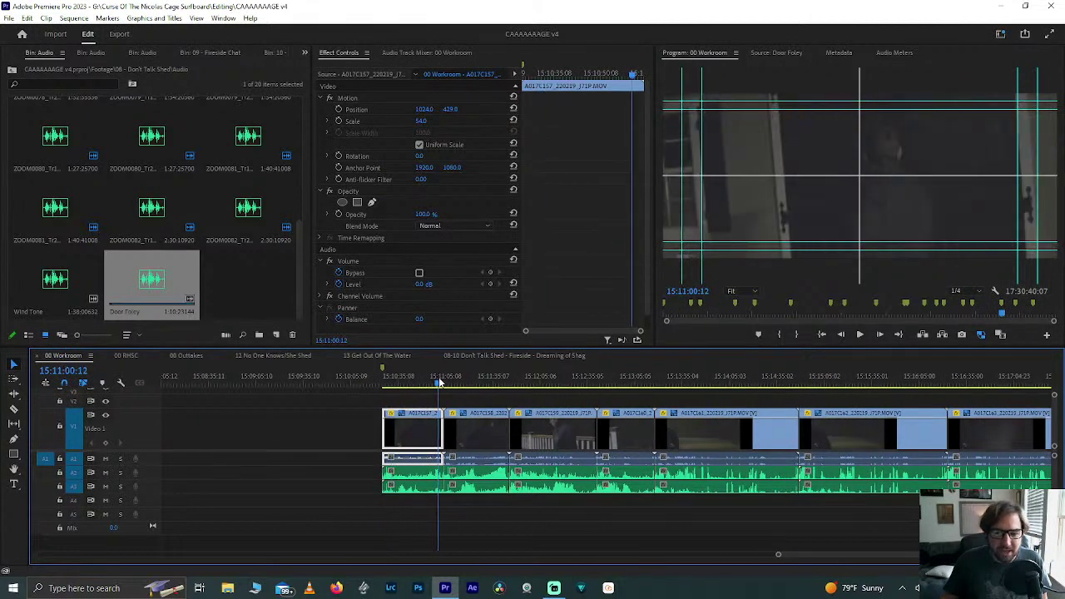
pyautogui.moveTo(439, 381); pyautogui.dragTo(564, 385)
pyautogui.press('space')
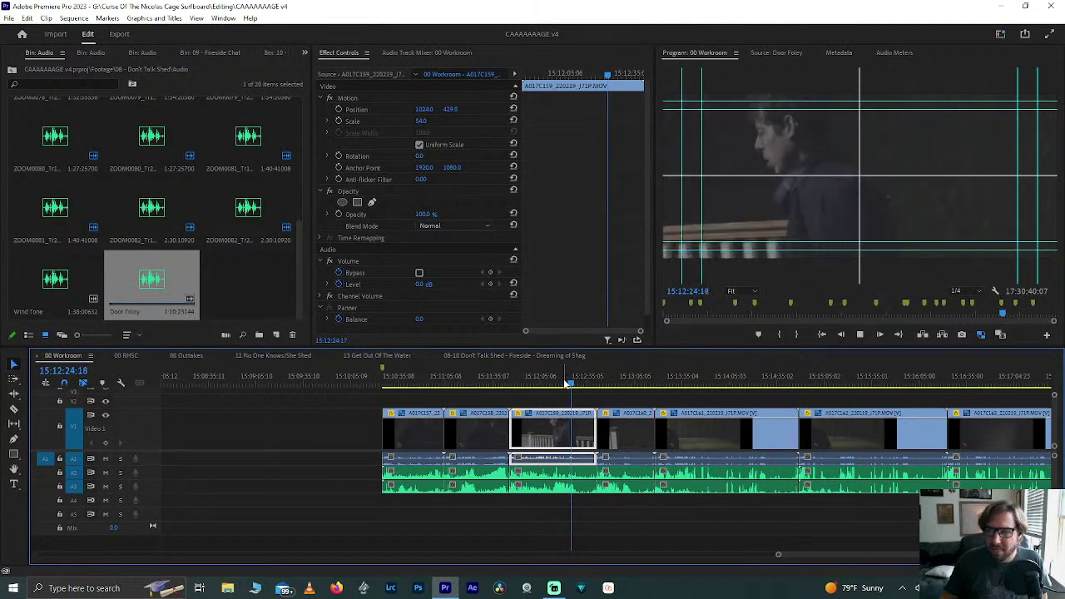
pyautogui.press('space')
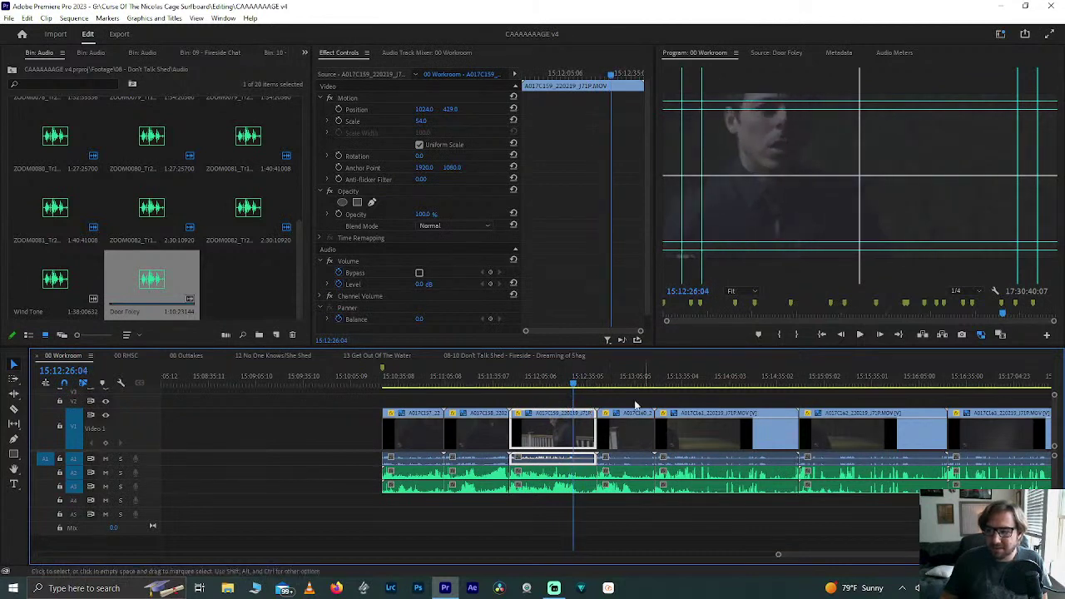
pyautogui.click(627, 378)
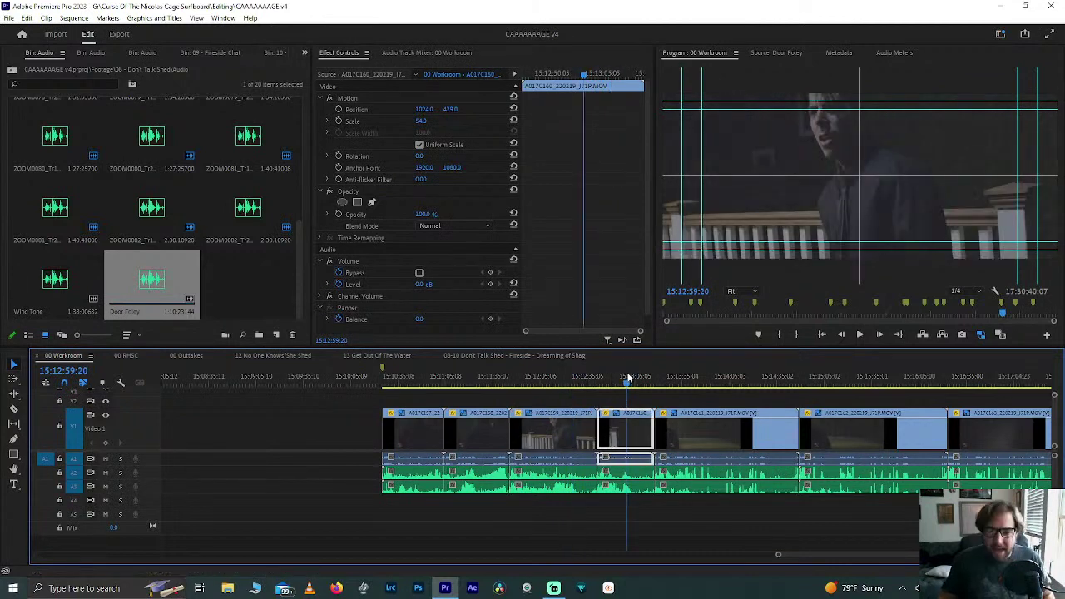
pyautogui.hotkey('ctrl', 's')
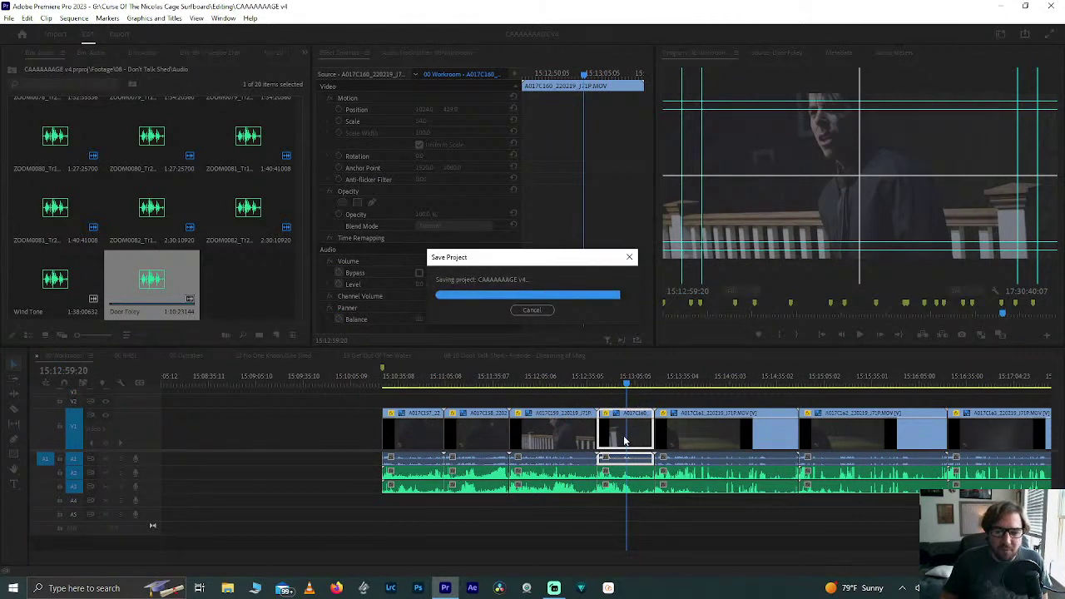
pyautogui.press('-')
pyautogui.press('-')
pyautogui.press('-')
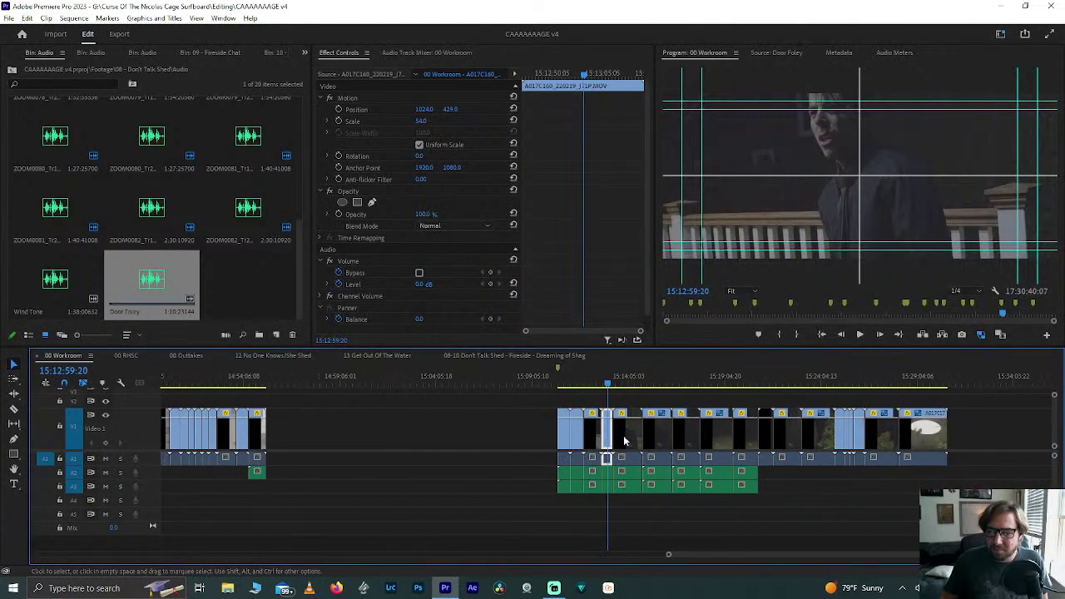
pyautogui.scroll(-5, 625, 441)
pyautogui.click(547, 381)
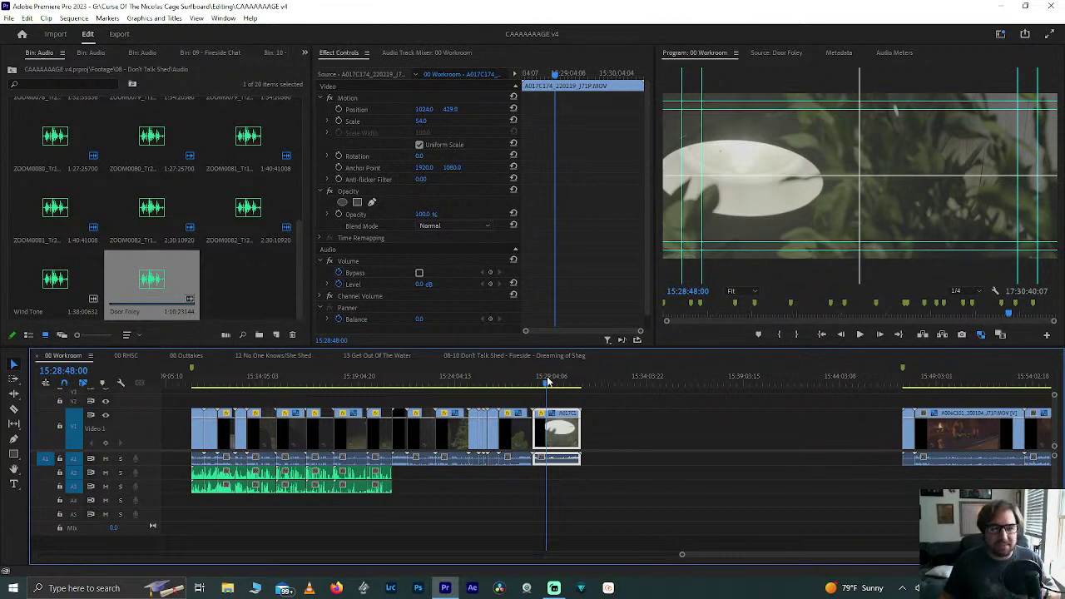
pyautogui.click(559, 382)
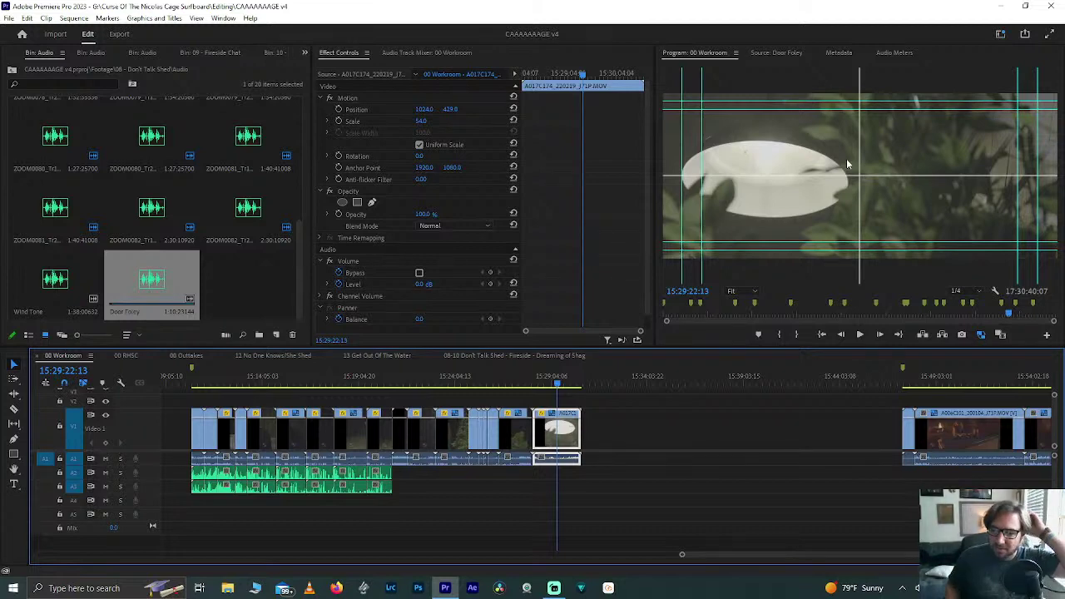
pyautogui.moveTo(464, 378); pyautogui.dragTo(223, 379)
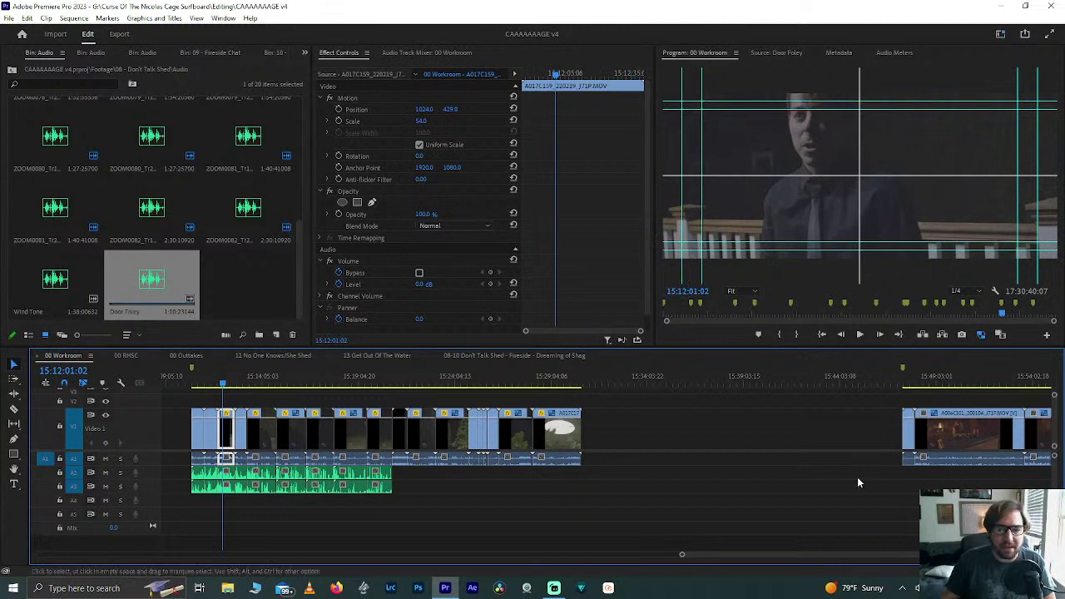
pyautogui.scroll(-2, 620, 447)
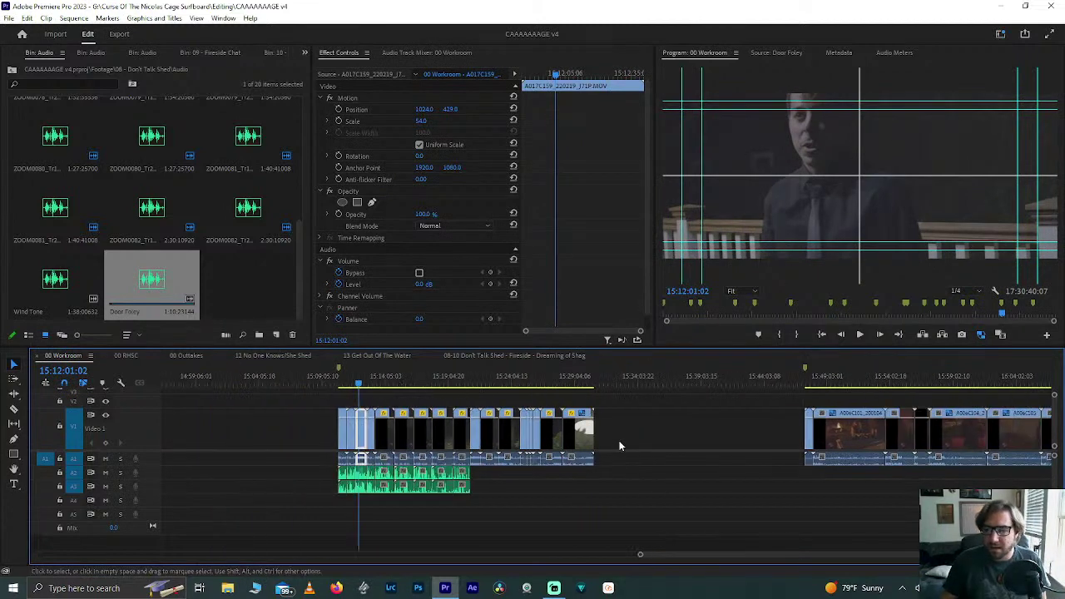
pyautogui.scroll(3, 620, 446)
pyautogui.click(540, 377)
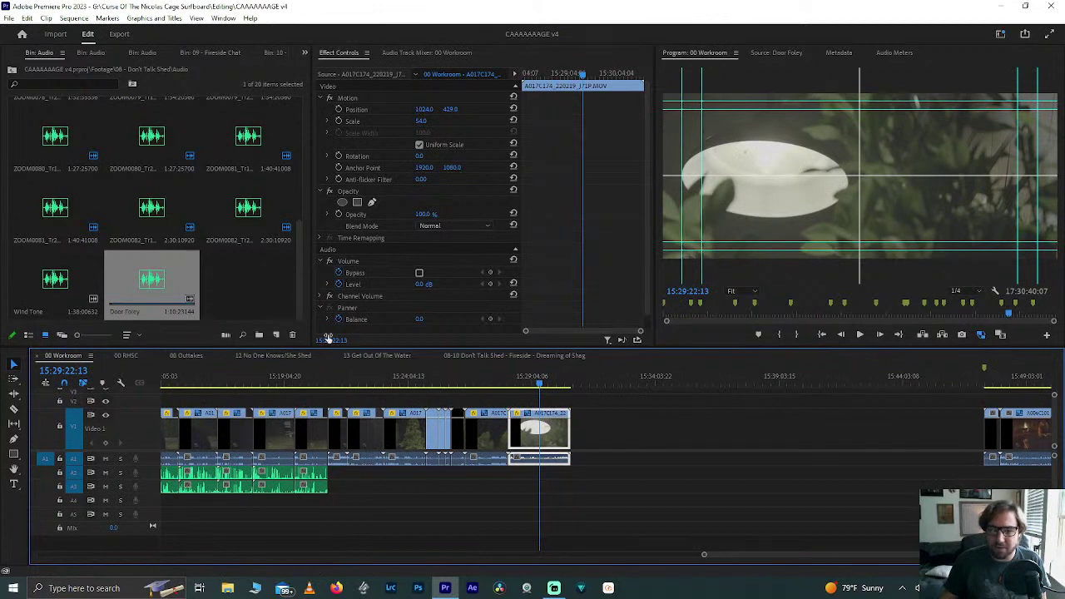
pyautogui.click(207, 377)
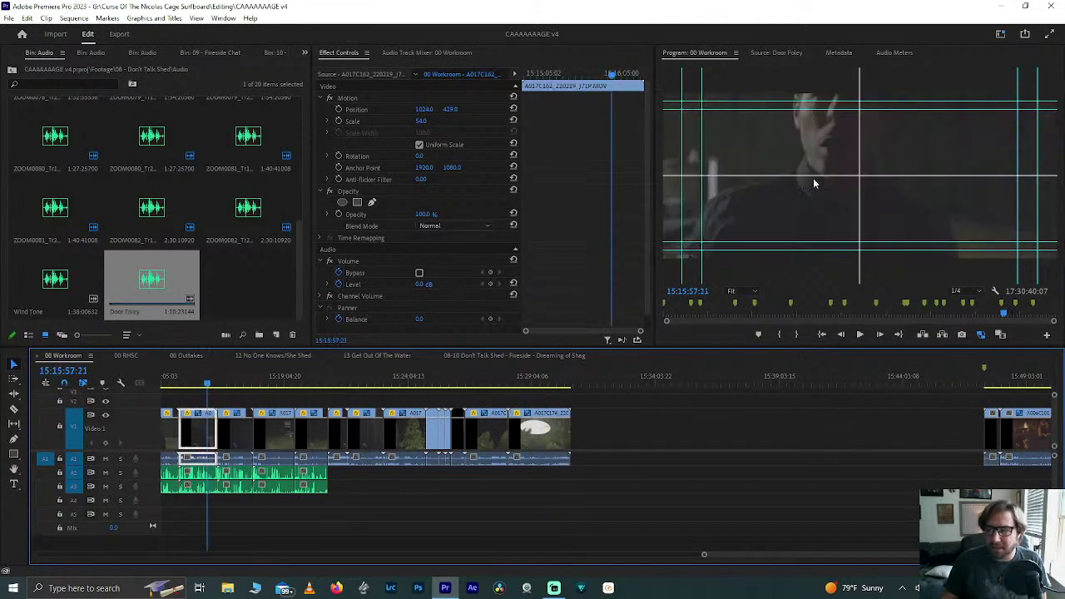
pyautogui.click(193, 381)
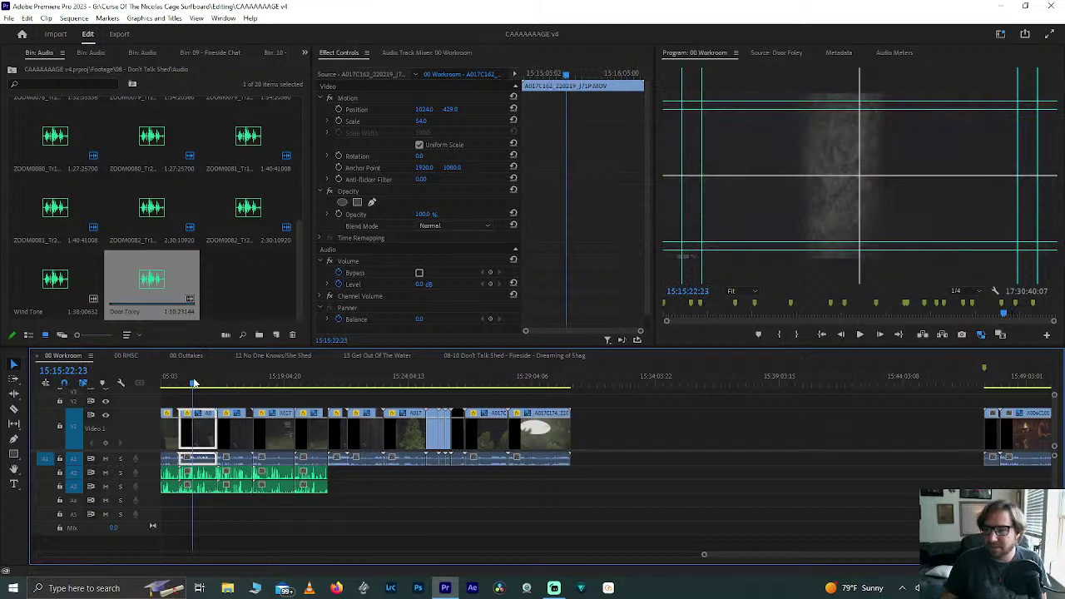
pyautogui.moveTo(193, 383); pyautogui.dragTo(189, 384)
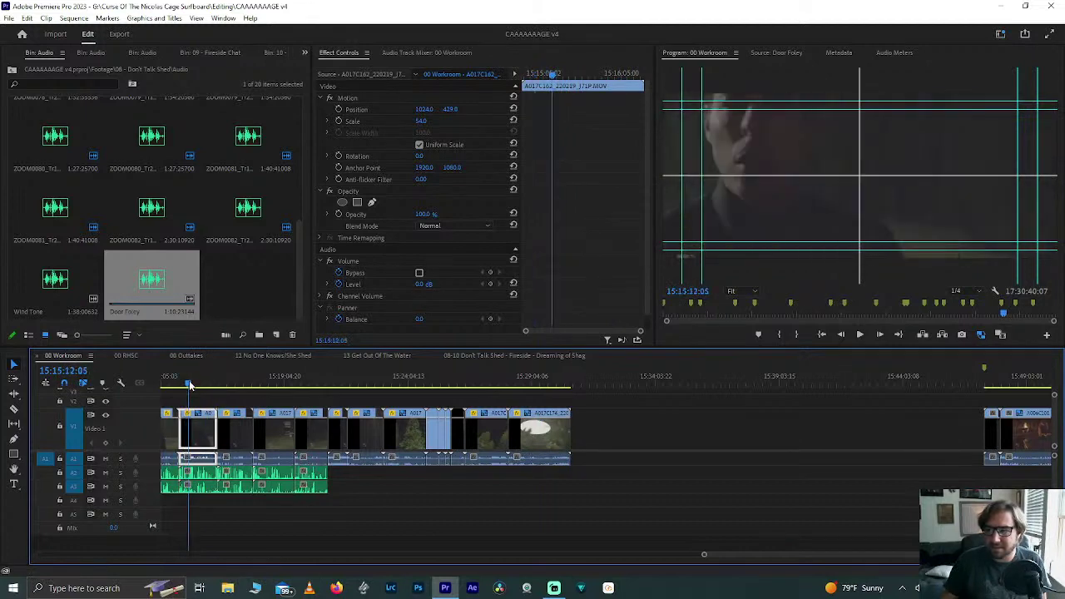
pyautogui.hscroll(-5, 204, 409)
pyautogui.click(347, 377)
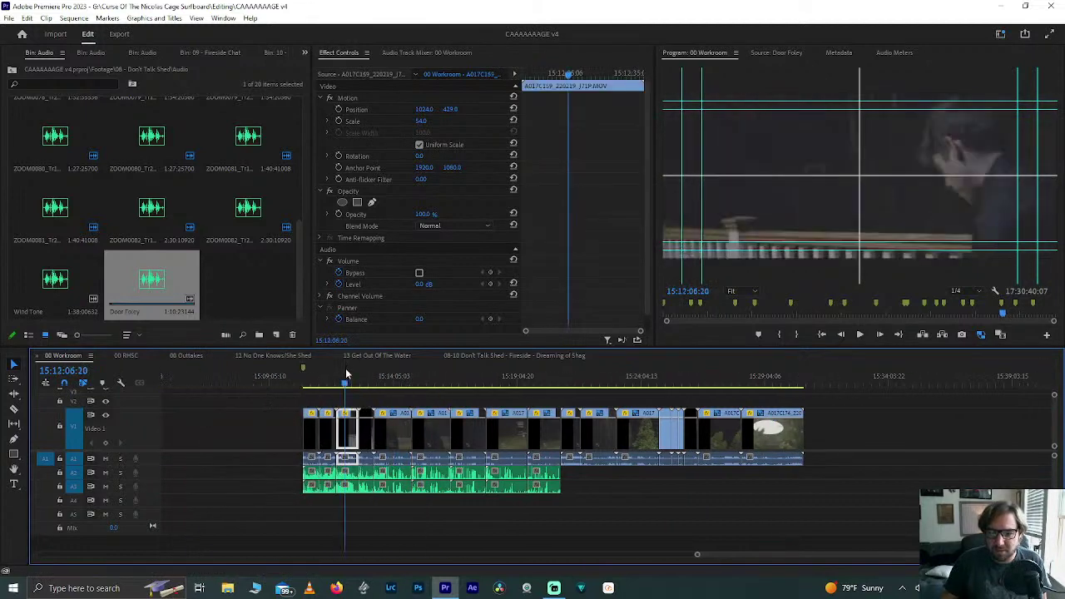
pyautogui.moveTo(348, 381); pyautogui.dragTo(357, 388)
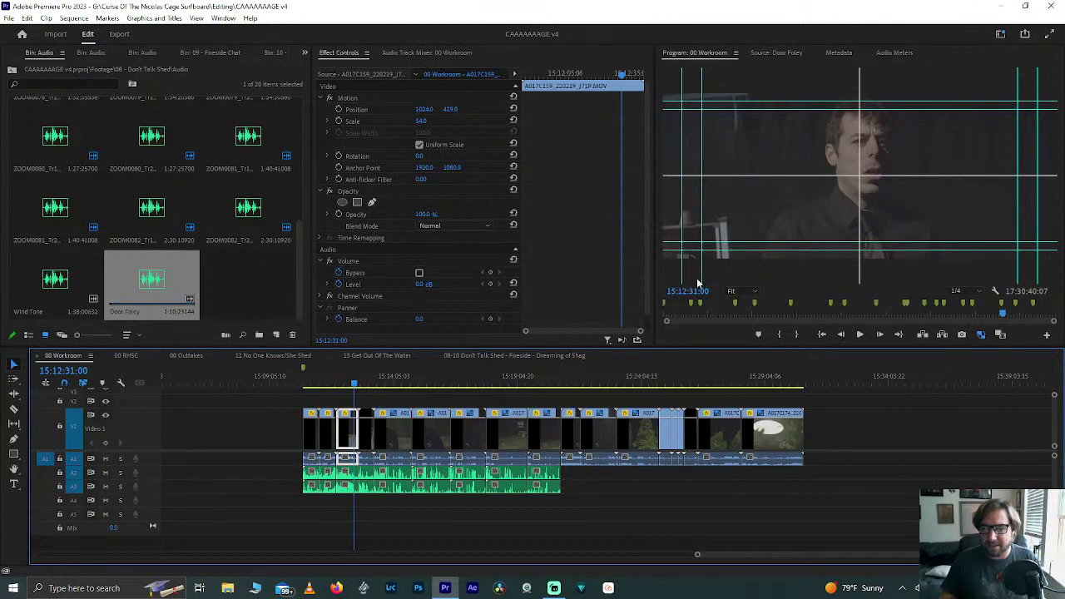
pyautogui.click(574, 380)
pyautogui.press('-')
pyautogui.press('-')
pyautogui.press('-')
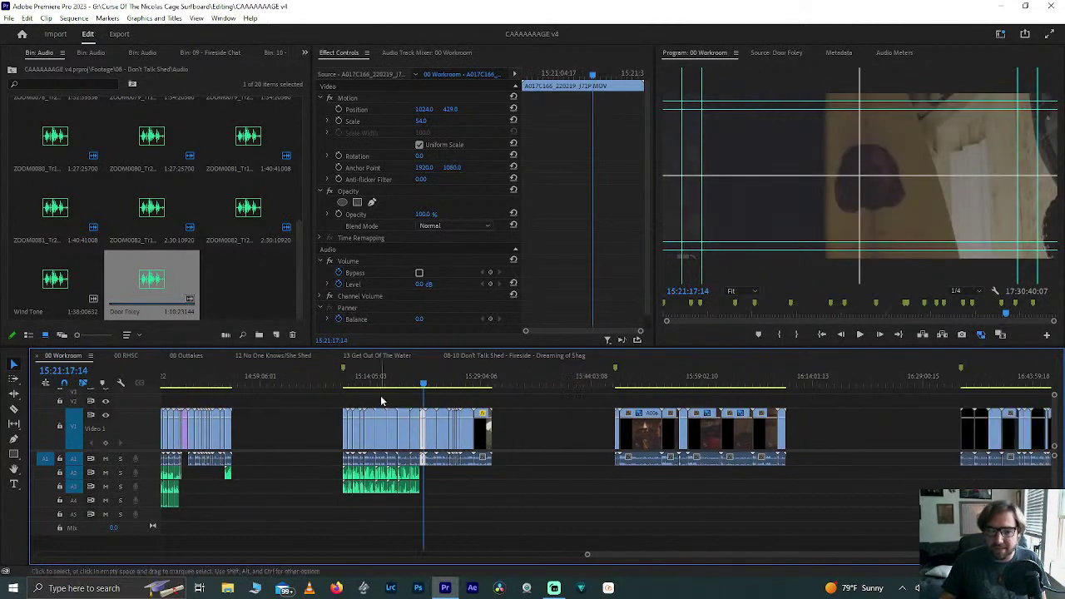
# Step: Move to the fireside clips and adjust the timeline zoom around them
pyautogui.click(440, 382)
pyautogui.click(620, 382)
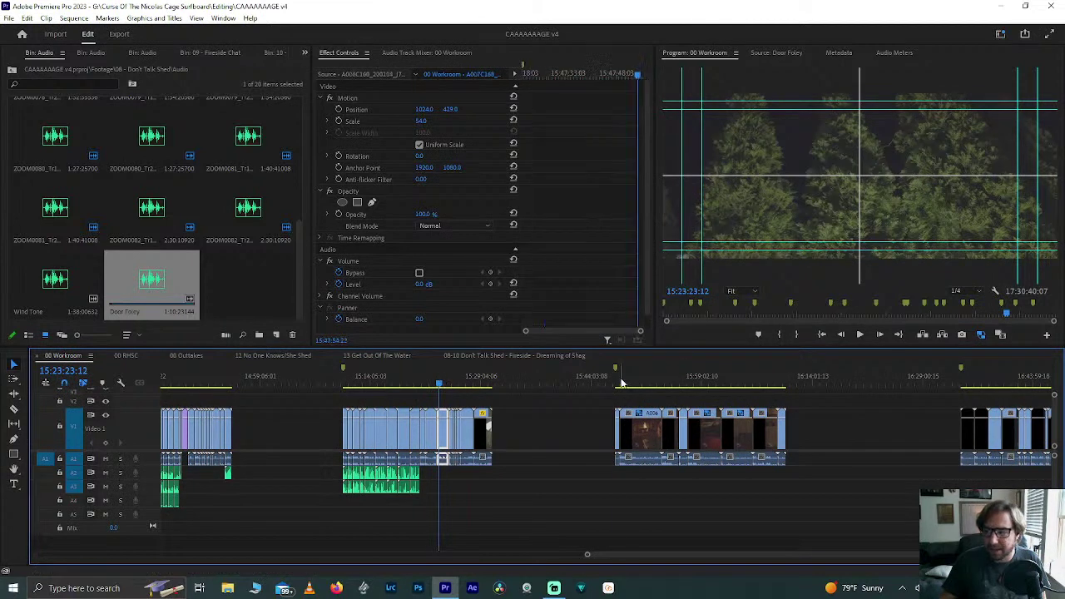
pyautogui.press('=')
pyautogui.press('=')
pyautogui.press('=')
pyautogui.scroll(-3, 582, 430)
pyautogui.press('-')
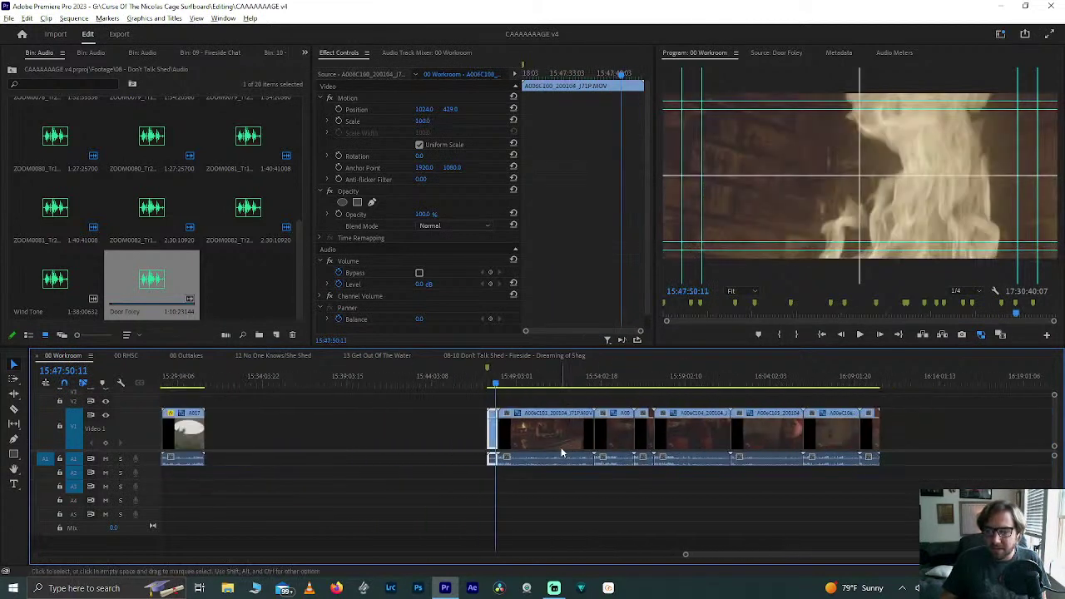
pyautogui.scroll(-2, 500, 424)
# Step: Go up to the Footage bin and into the 09 - Fireside Chat Audio bin
pyautogui.click(225, 281)
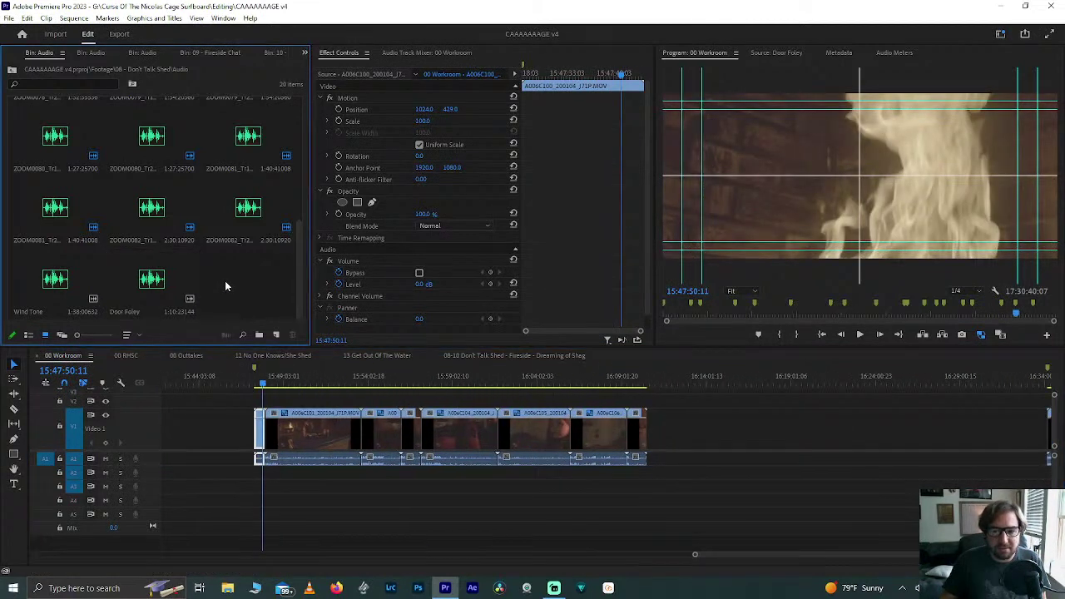
pyautogui.click(139, 296)
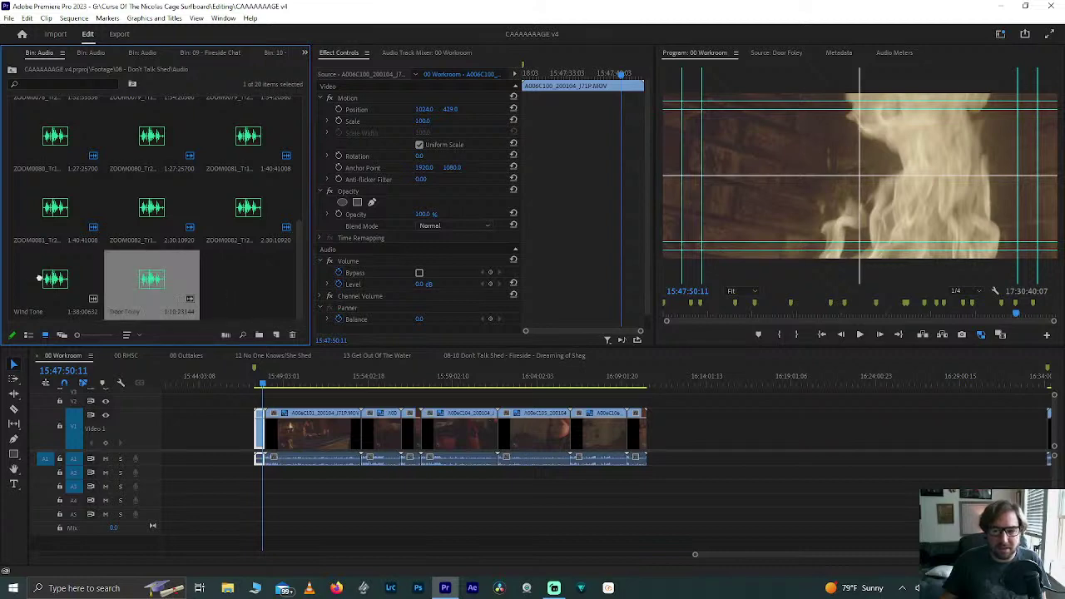
pyautogui.click(251, 284)
pyautogui.click(12, 70)
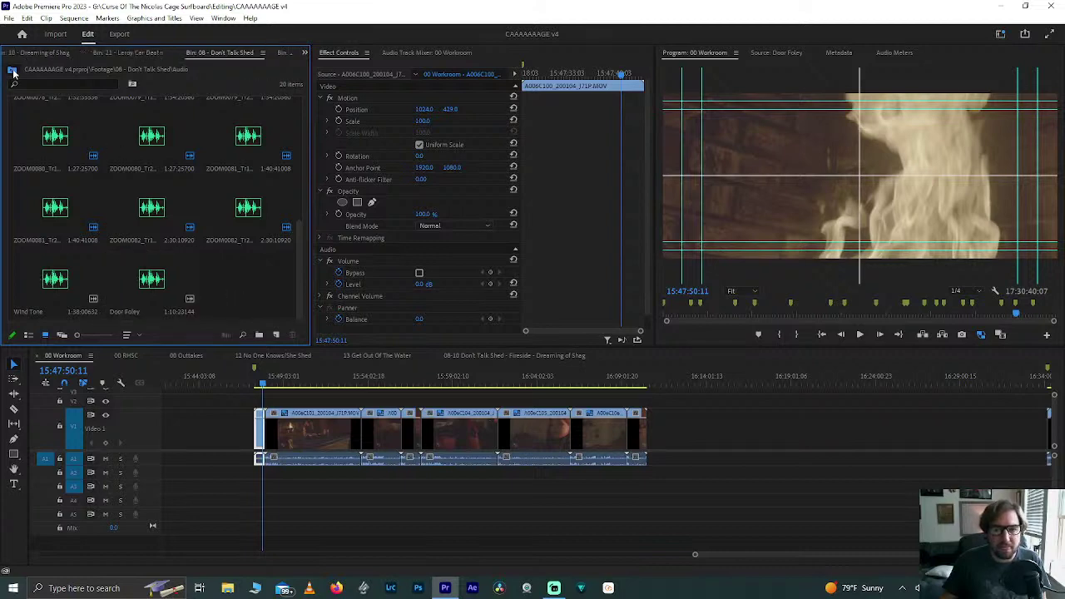
pyautogui.click(12, 70)
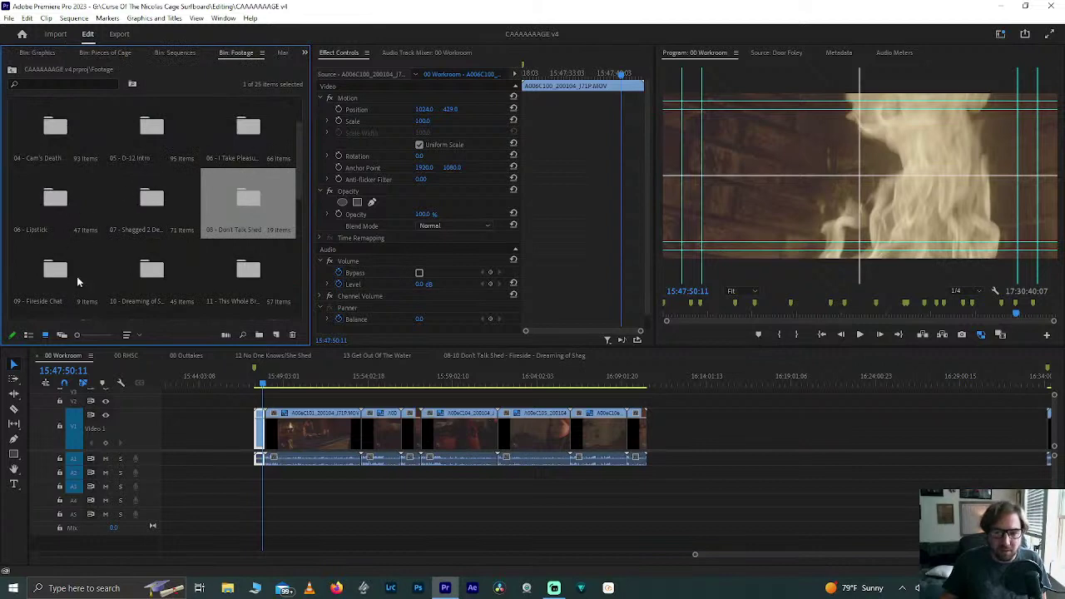
pyautogui.doubleClick(77, 282)
pyautogui.doubleClick(60, 127)
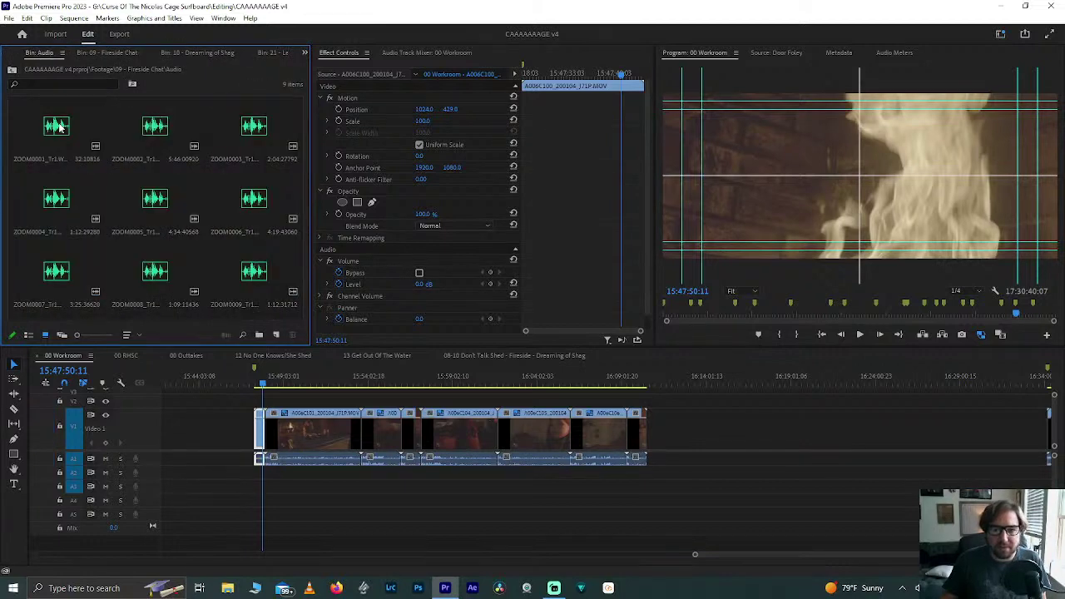
# Step: Select ZOOM0001 and ZOOM0002, and put the playhead at the fireside clips' start
pyautogui.click(35, 121)
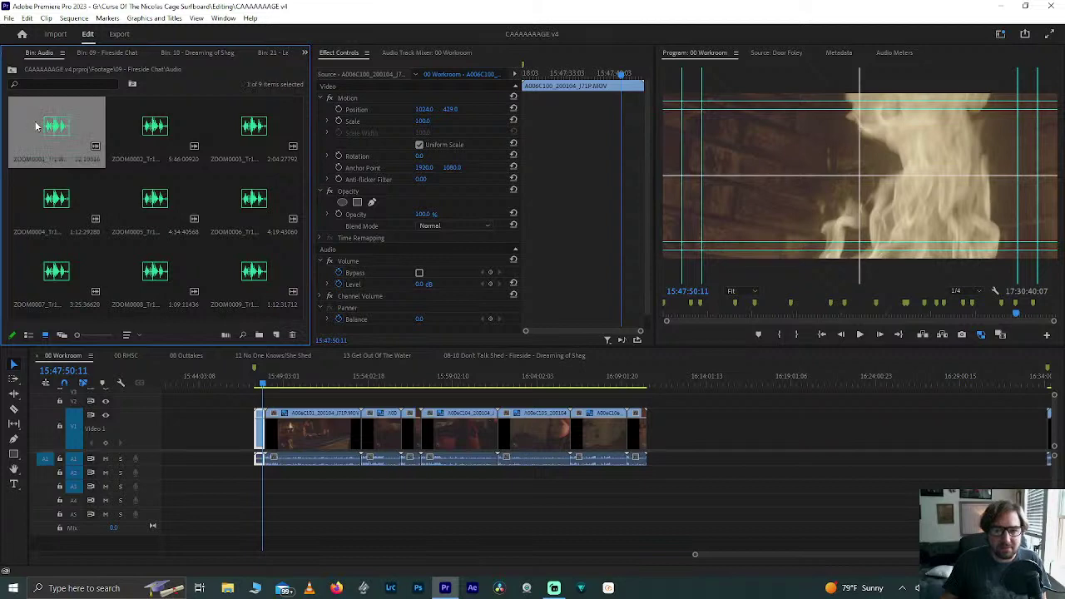
pyautogui.click(152, 147)
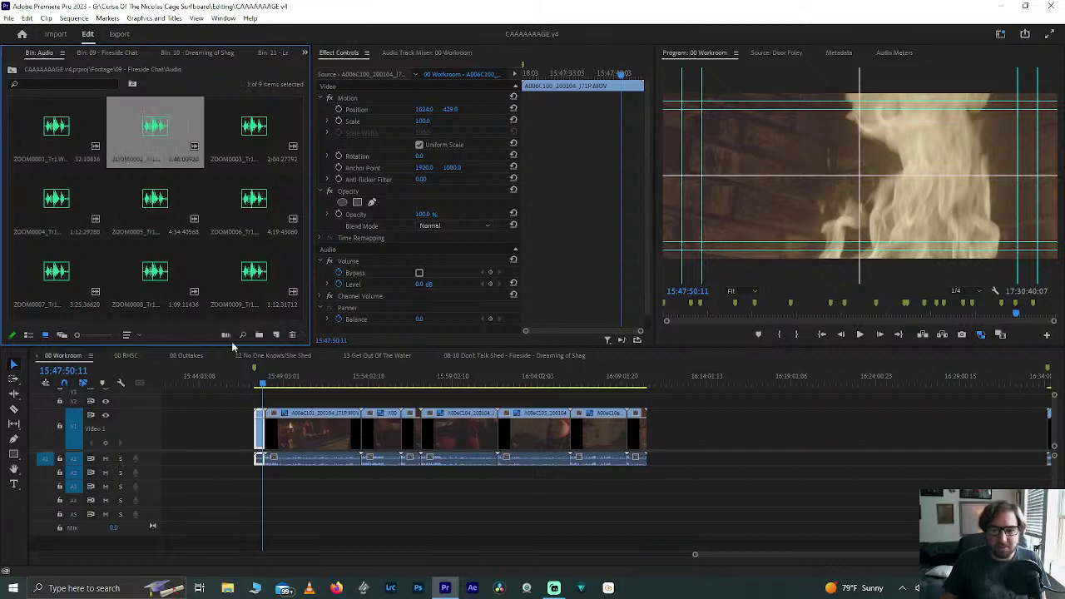
pyautogui.click(260, 381)
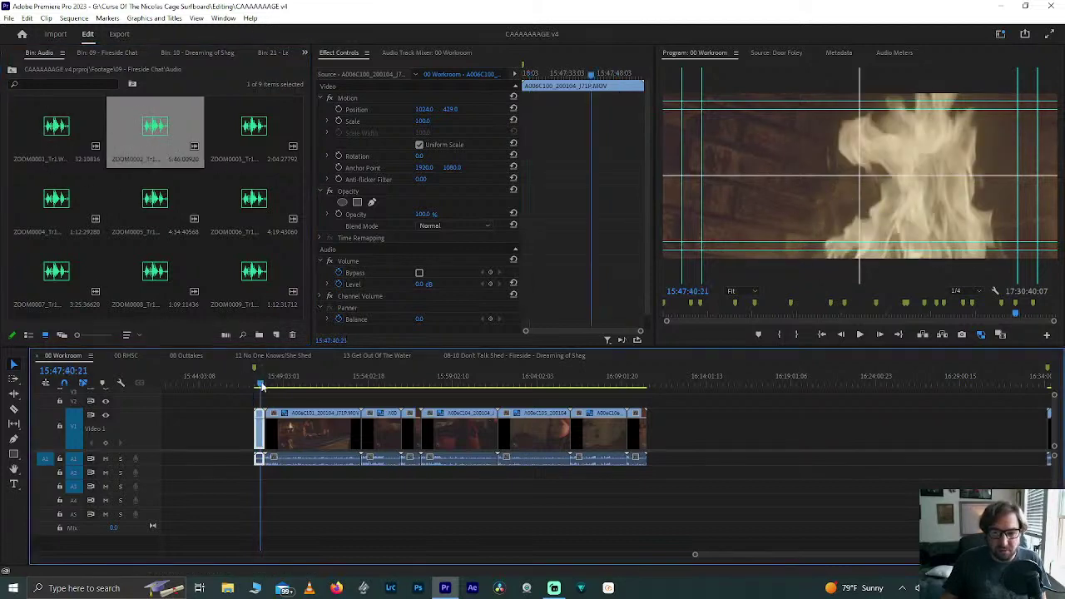
# Step: Save the project and move the 00 Workroom playhead back to 15:47:33:15
pyautogui.press('=')
pyautogui.scroll(3, 261, 385)
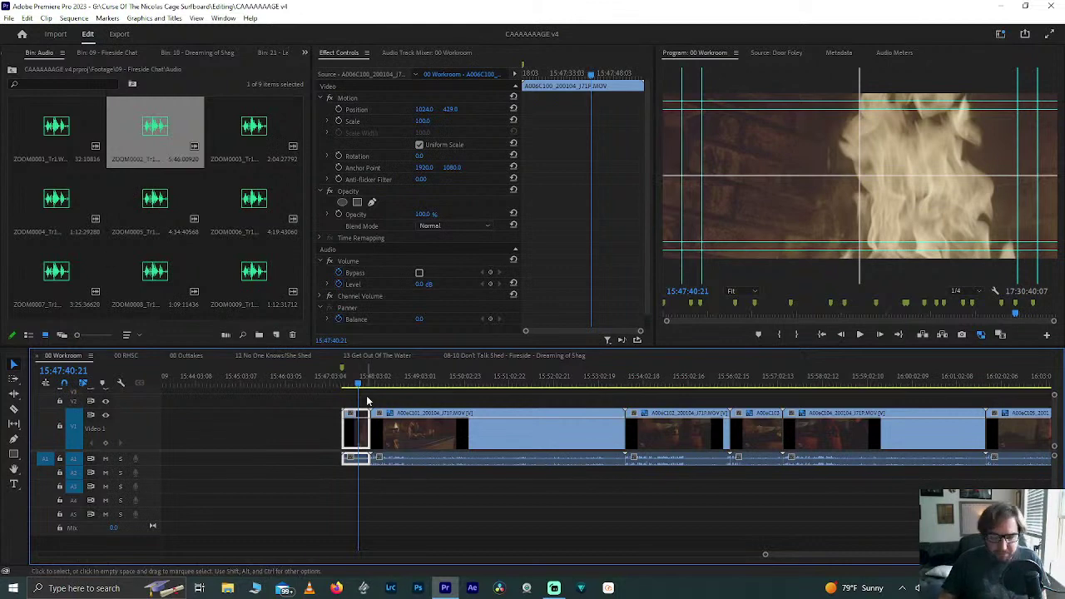
pyautogui.hotkey('ctrl', 's')
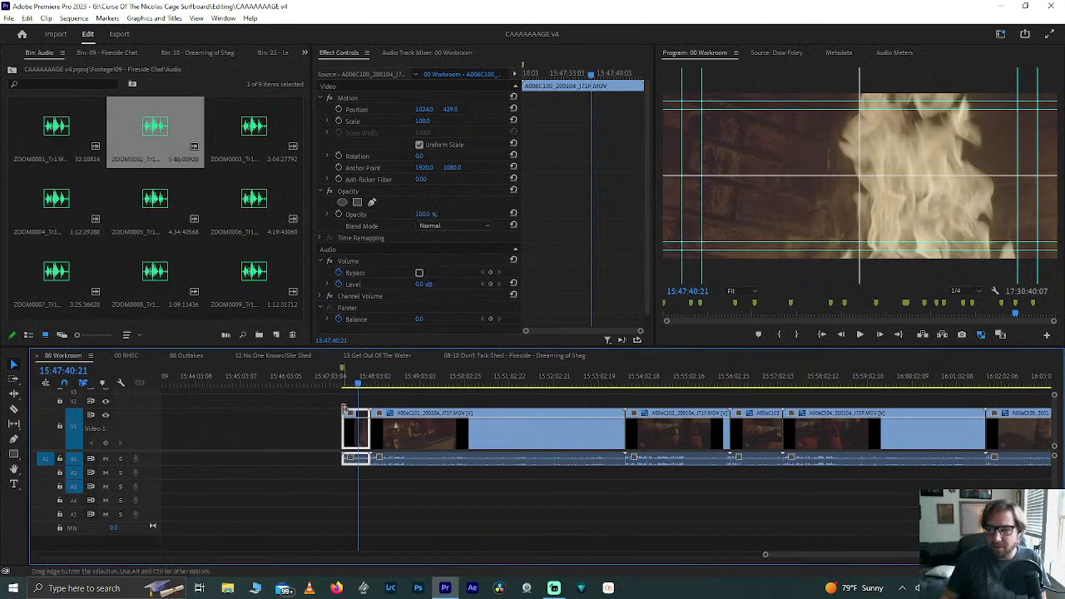
pyautogui.click(354, 383)
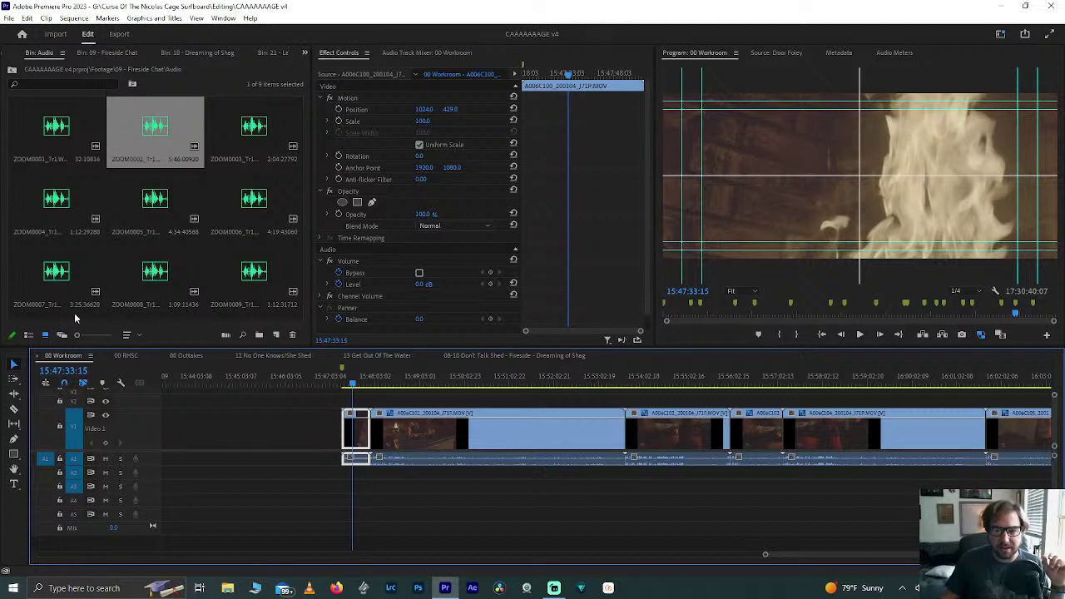
# Step: Show the Sequences bin in the project panel
pyautogui.click(304, 52)
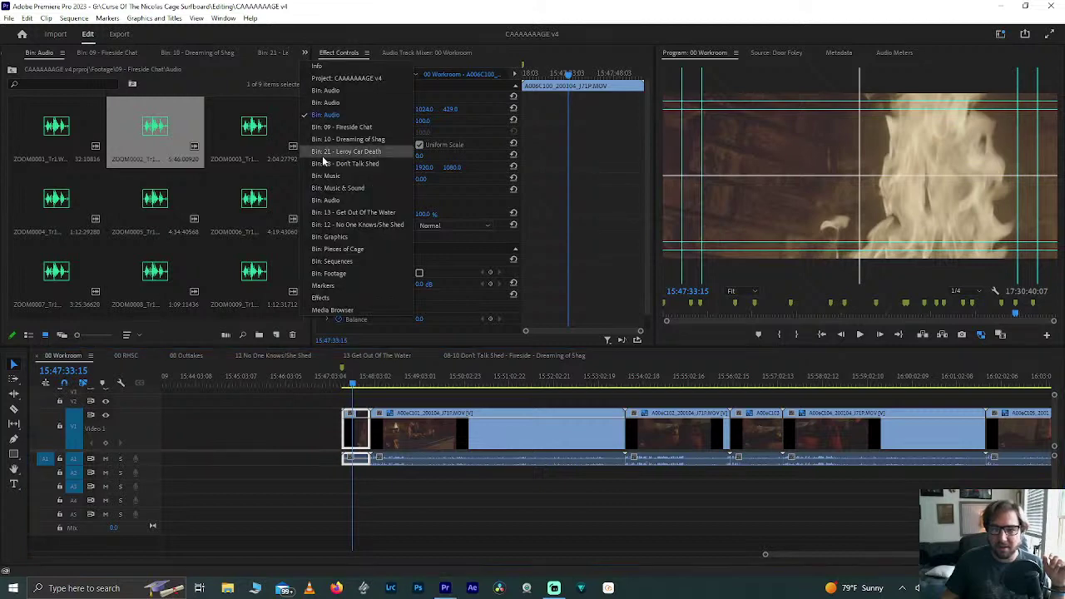
pyautogui.click(337, 261)
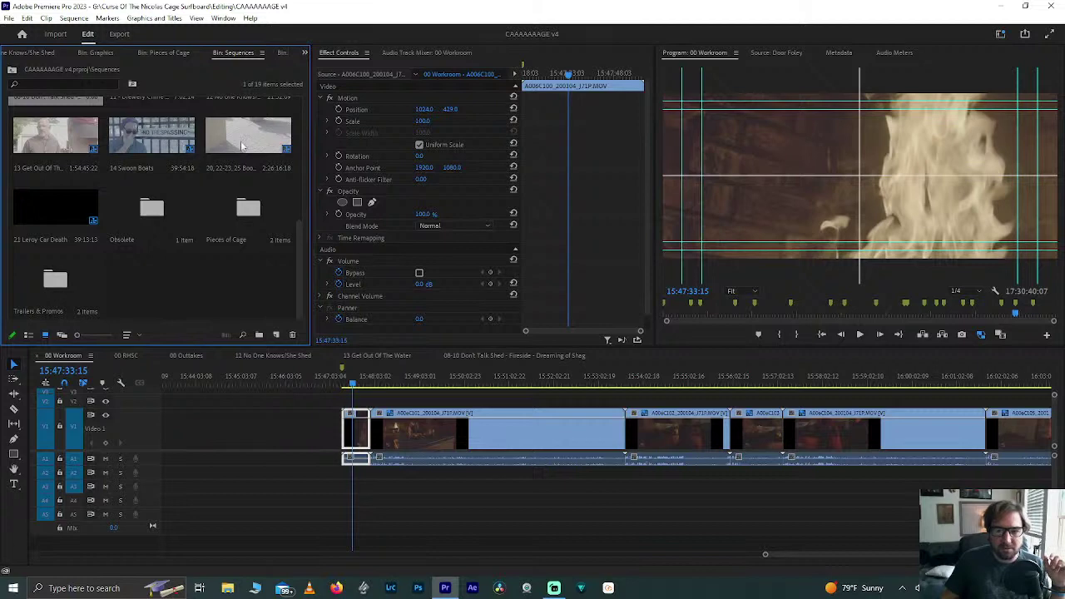
pyautogui.scroll(1, 214, 154)
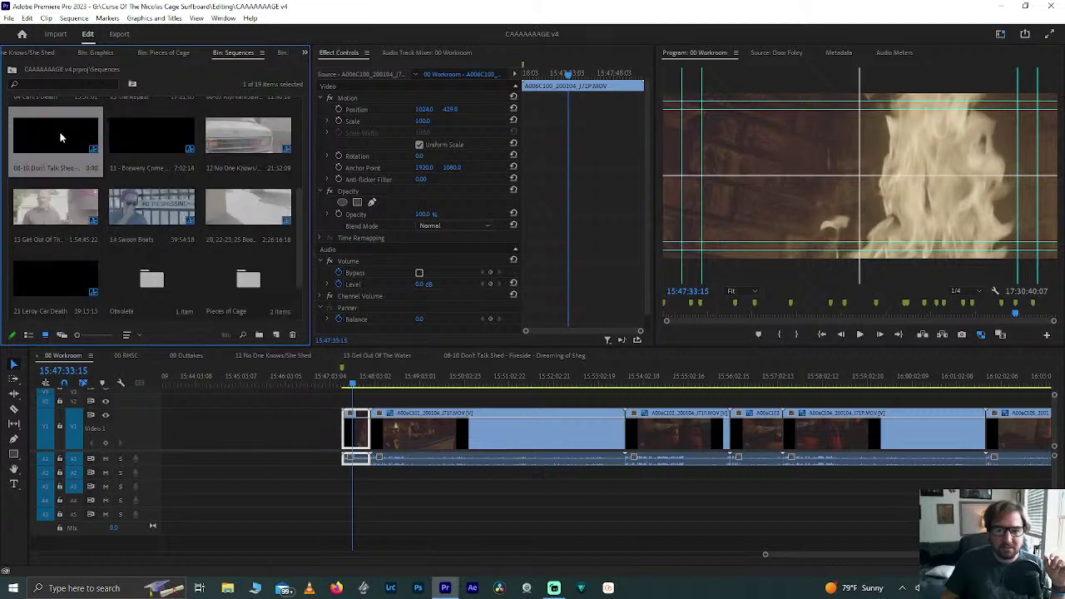
pyautogui.scroll(1, 226, 150)
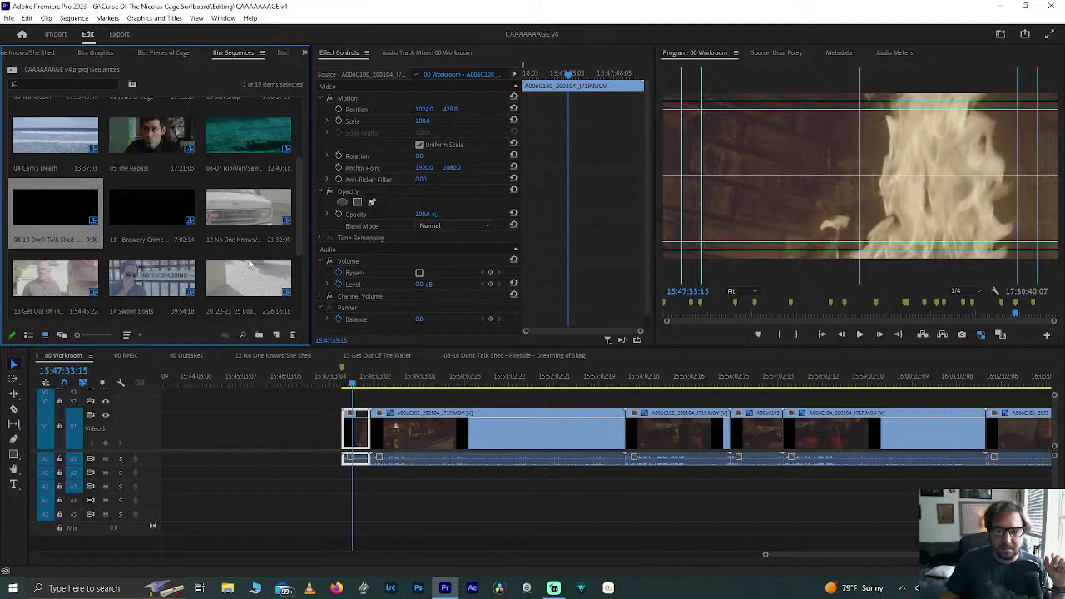
pyautogui.scroll(-1, 249, 265)
# Step: Open 21 Leroy Car Death, scrub to 02:08:15, close it and return to 00 Workroom
pyautogui.click(29, 283)
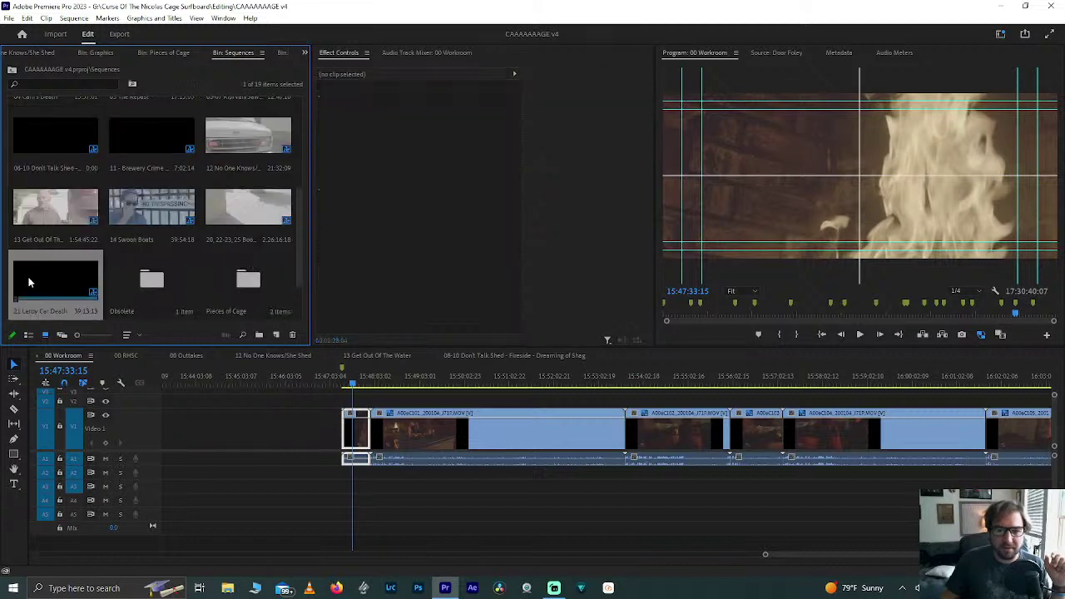
pyautogui.doubleClick(30, 283)
pyautogui.click(311, 379)
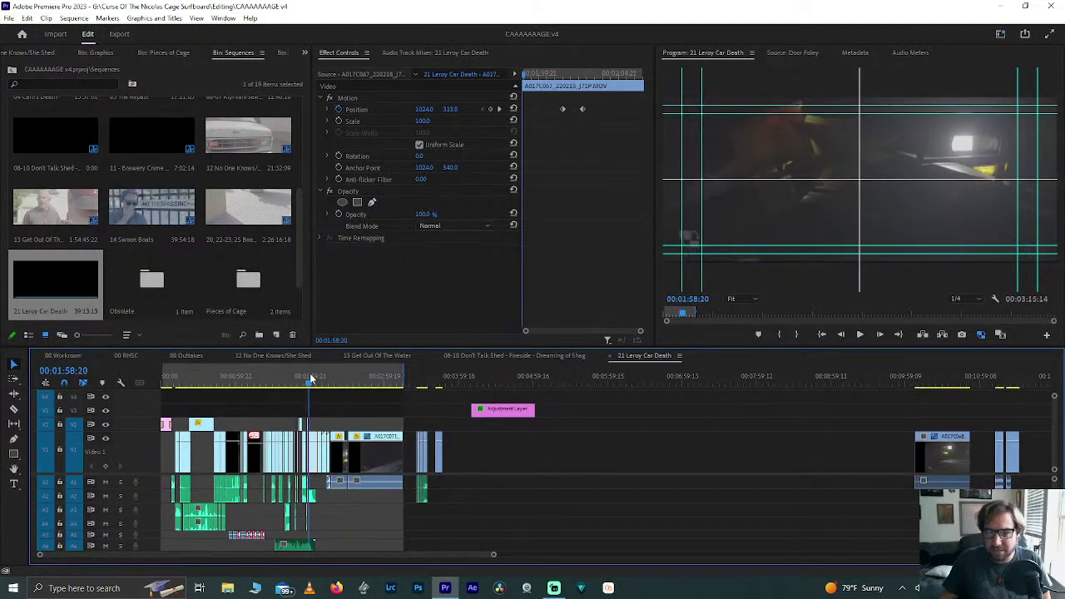
pyautogui.moveTo(310, 379); pyautogui.dragTo(323, 382)
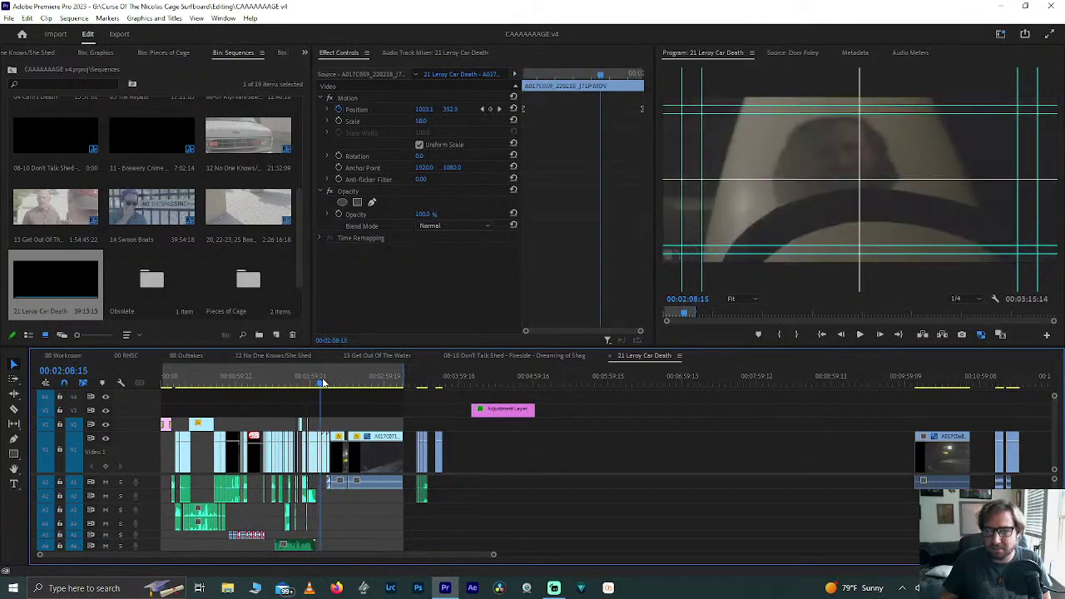
pyautogui.click(610, 356)
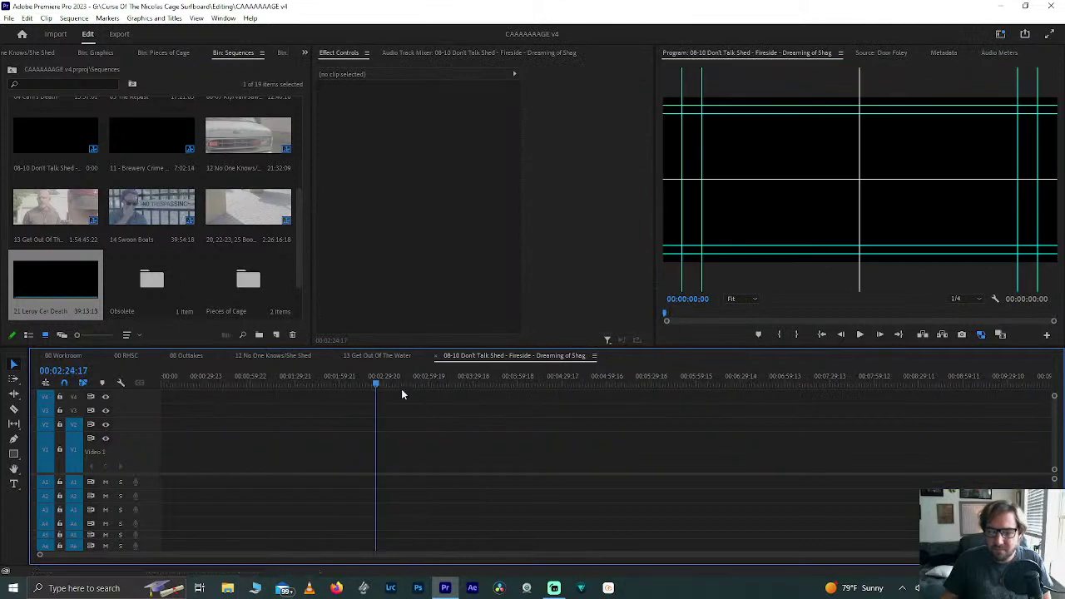
pyautogui.click(63, 355)
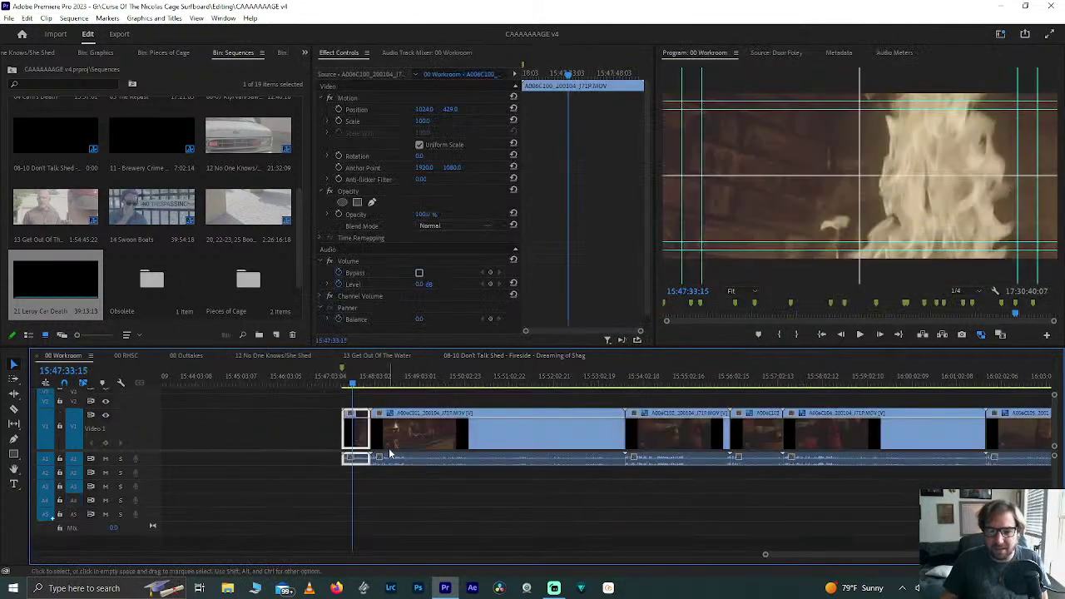
# Step: Show the Audio bin, close the duplicate Bin: Audio panel, and return to the Fireside Chat audio clips
pyautogui.scroll(-5, 337, 436)
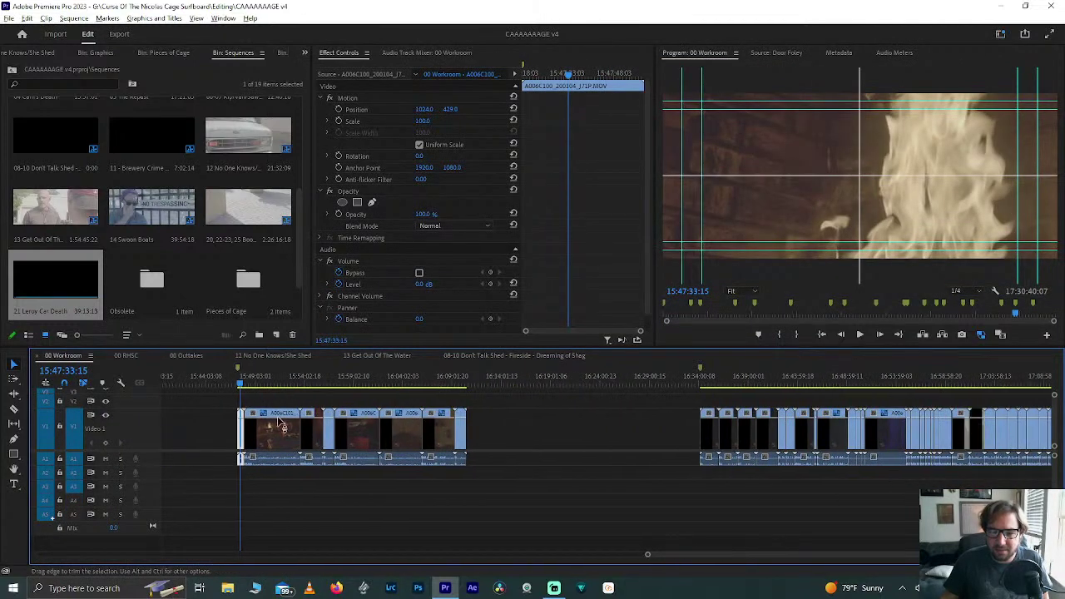
pyautogui.scroll(5, 283, 426)
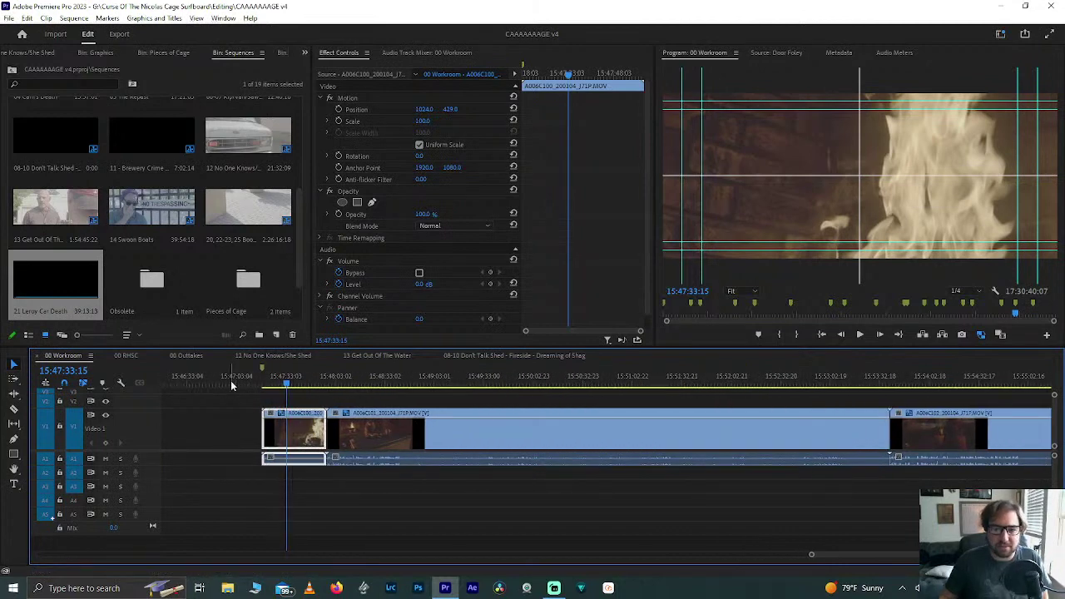
pyautogui.click(304, 54)
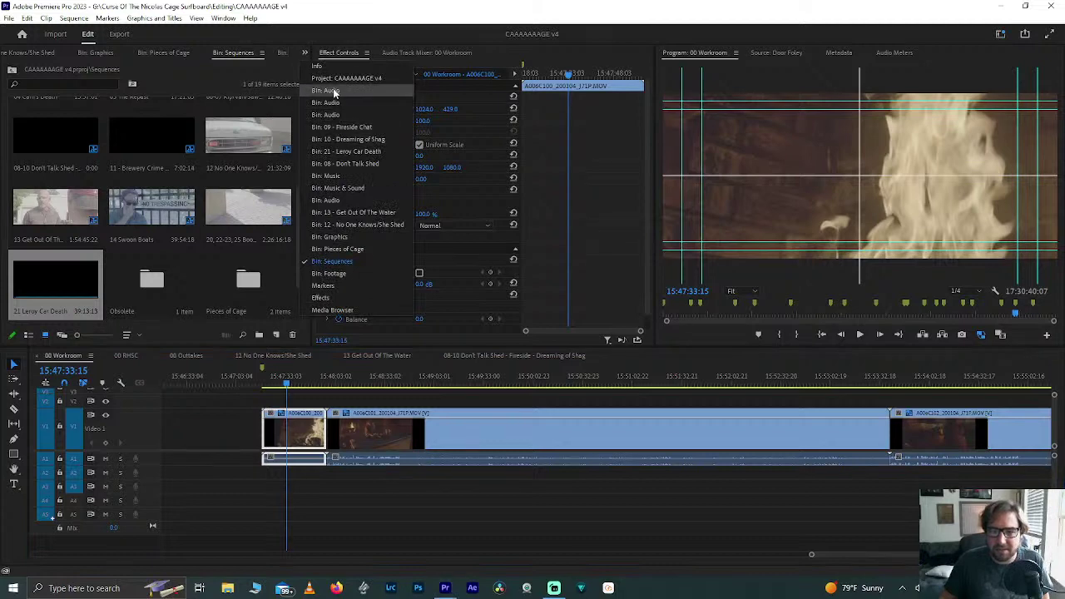
pyautogui.click(334, 91)
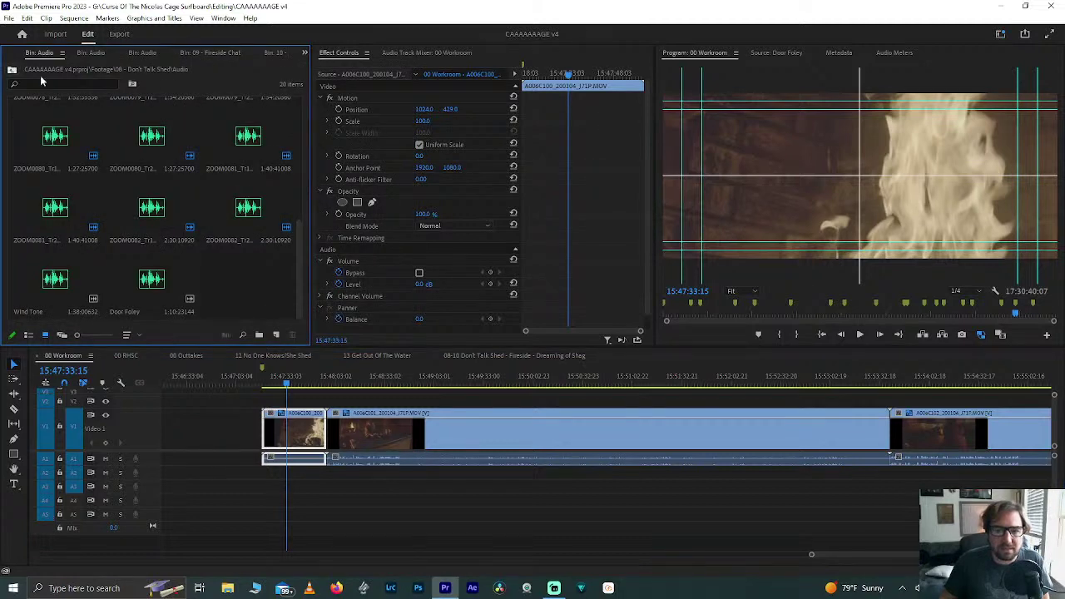
pyautogui.rightClick(90, 53)
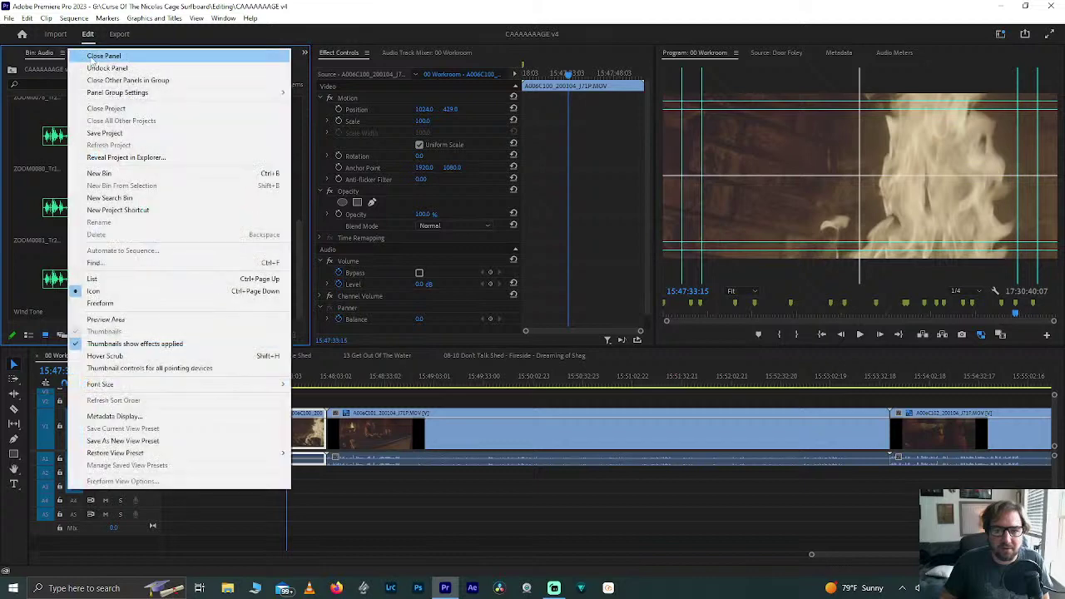
pyautogui.press('Escape')
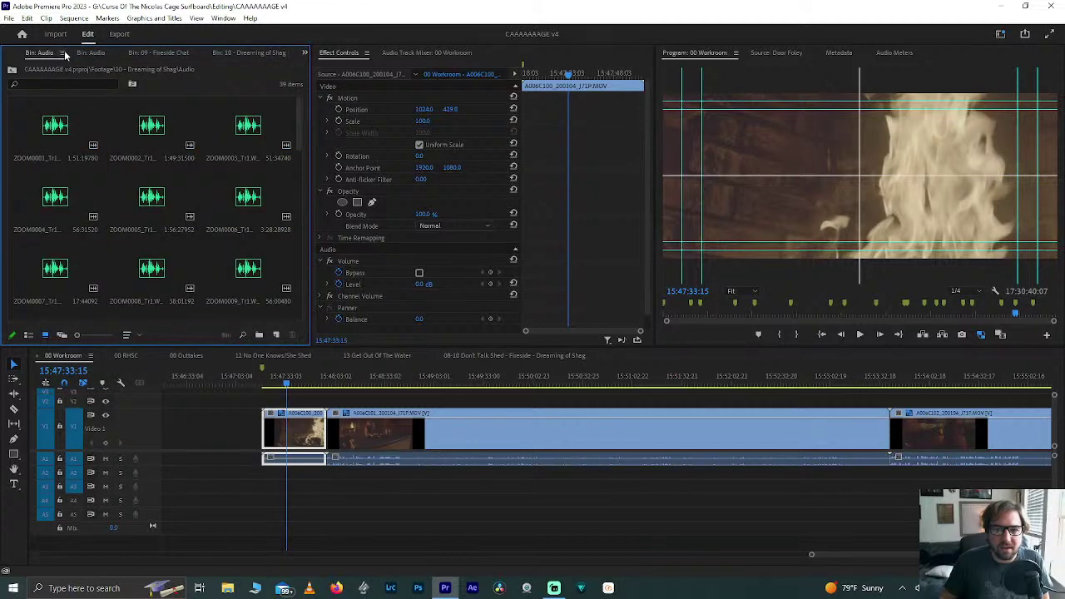
pyautogui.click(94, 54)
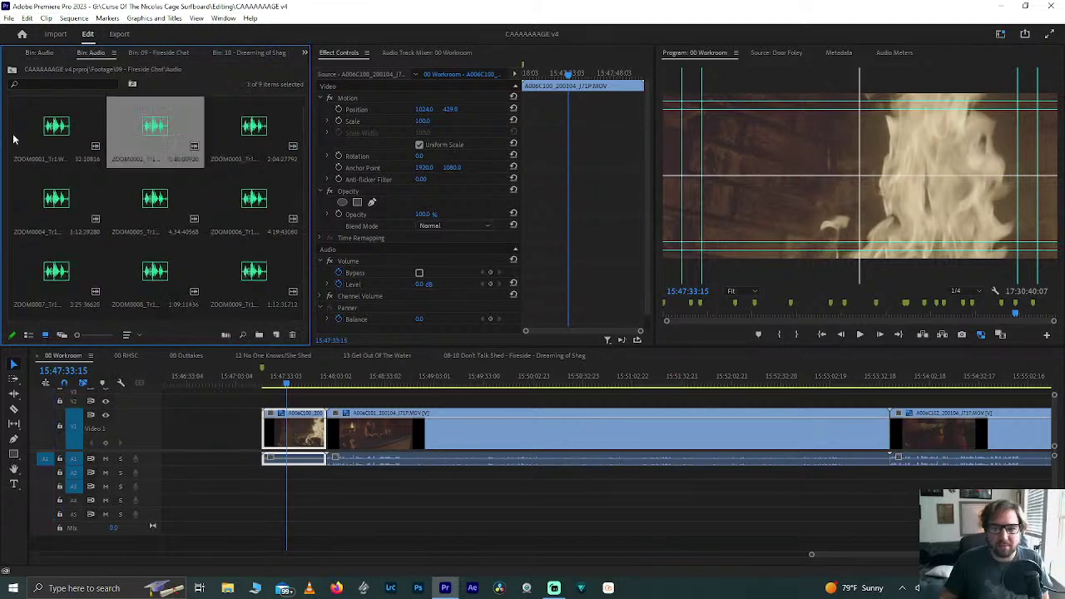
# Step: Zoom the timeline around 15:47:36:12 and select the second clip, A006C101
pyautogui.click(290, 382)
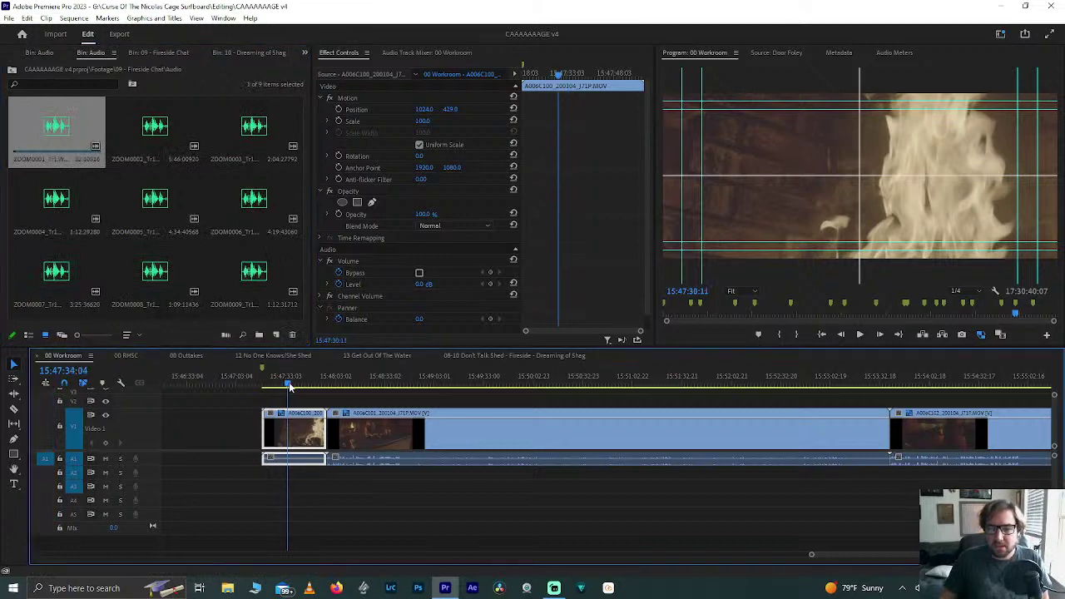
pyautogui.press('-')
pyautogui.press('-')
pyautogui.press('-')
pyautogui.press('-')
pyautogui.press('-')
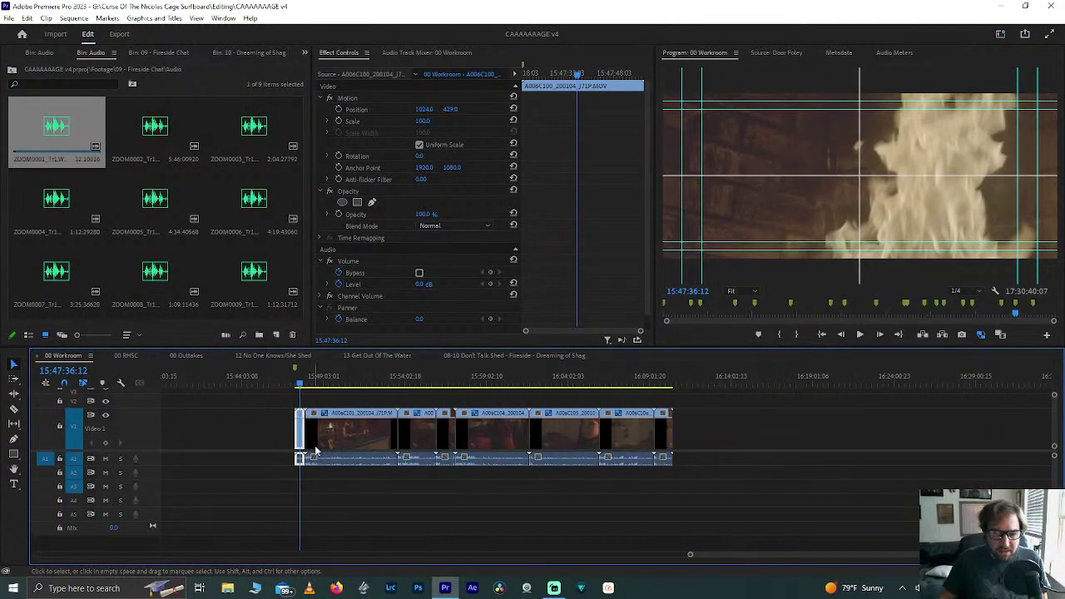
pyautogui.scroll(2, 318, 450)
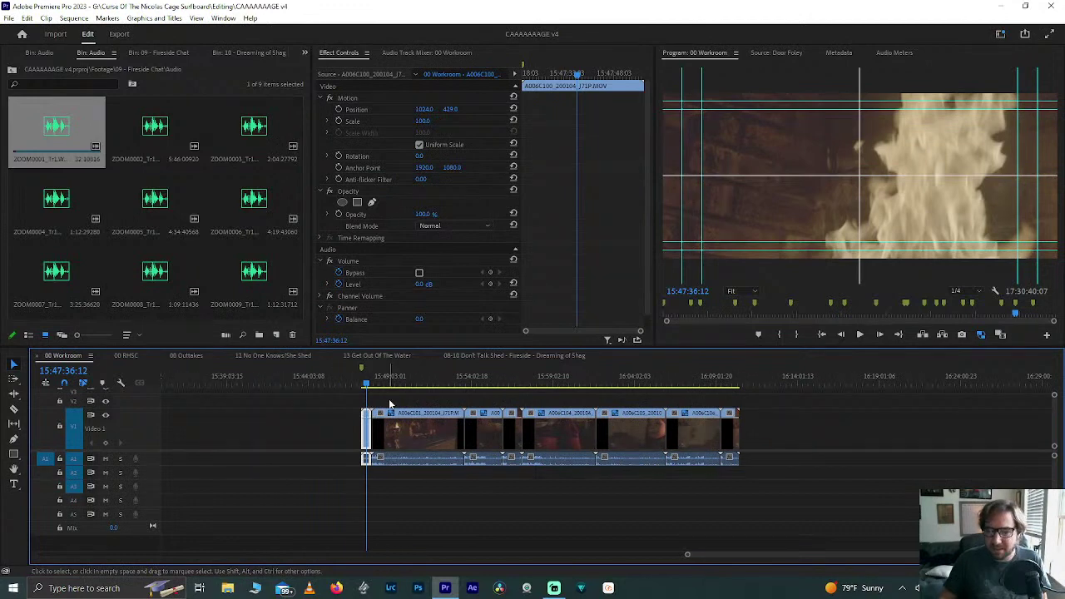
pyautogui.press('=')
pyautogui.press('=')
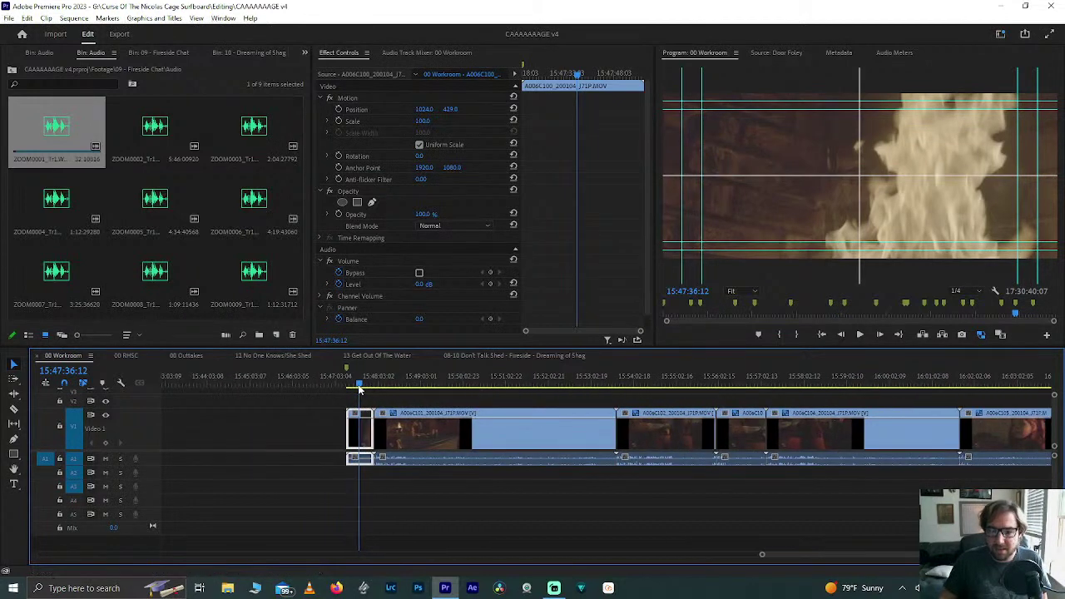
pyautogui.click(360, 385)
pyautogui.click(392, 433)
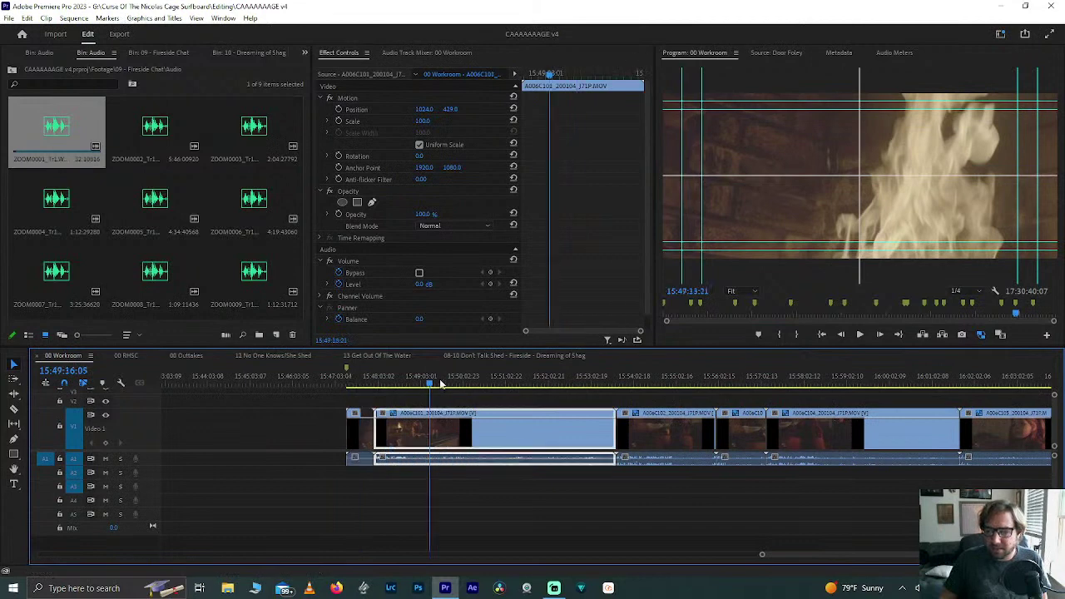
pyautogui.moveTo(427, 383); pyautogui.dragTo(362, 383)
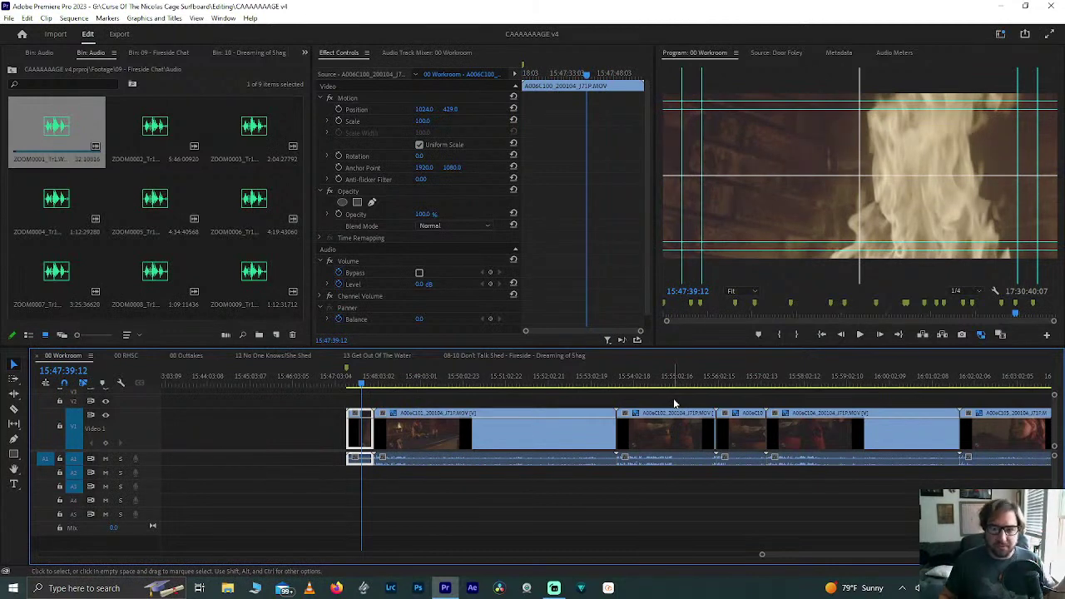
# Step: Set Scale to 54 on the first and second fireside clips
pyautogui.click(424, 120)
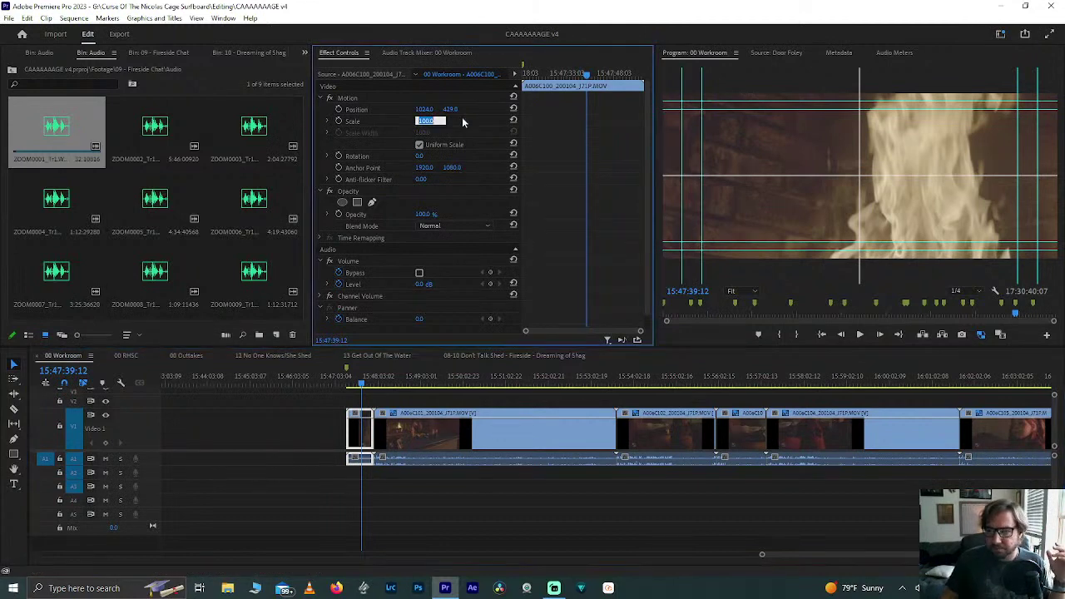
pyautogui.write('54')
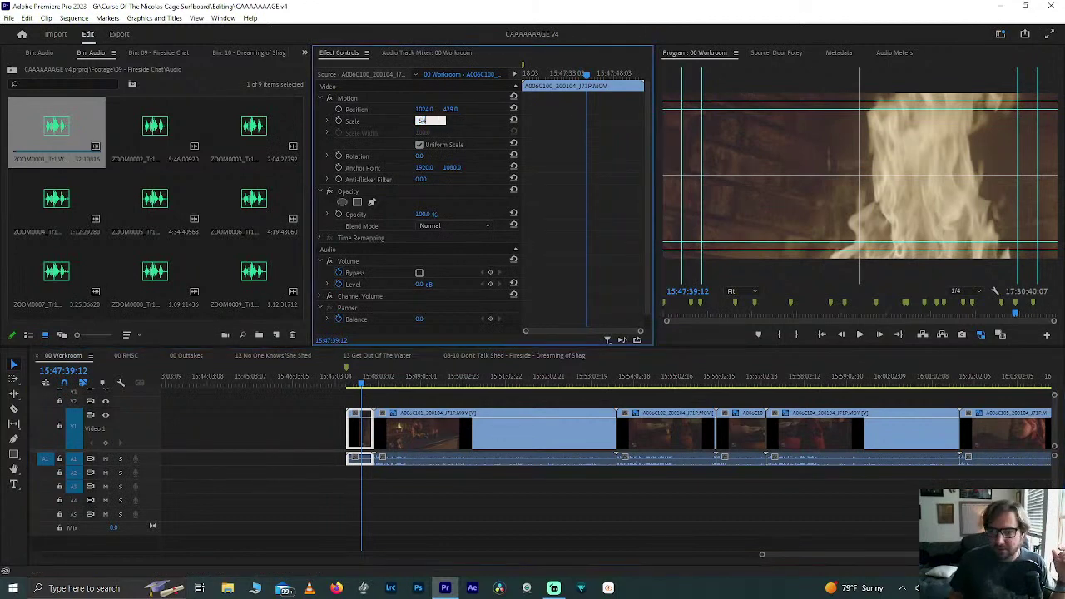
pyautogui.press('Return')
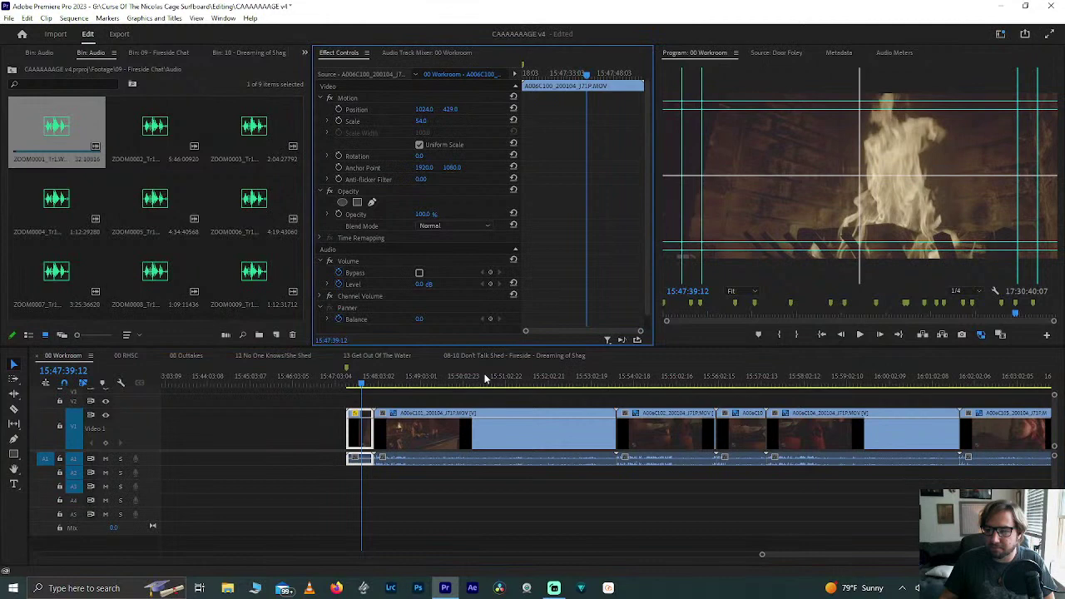
pyautogui.click(360, 380)
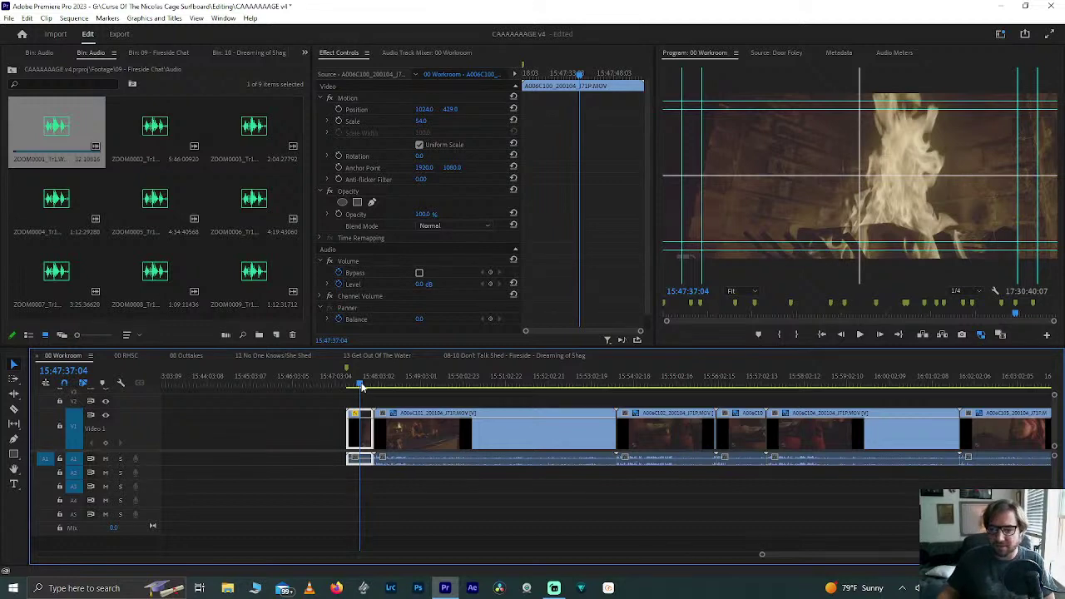
pyautogui.click(443, 385)
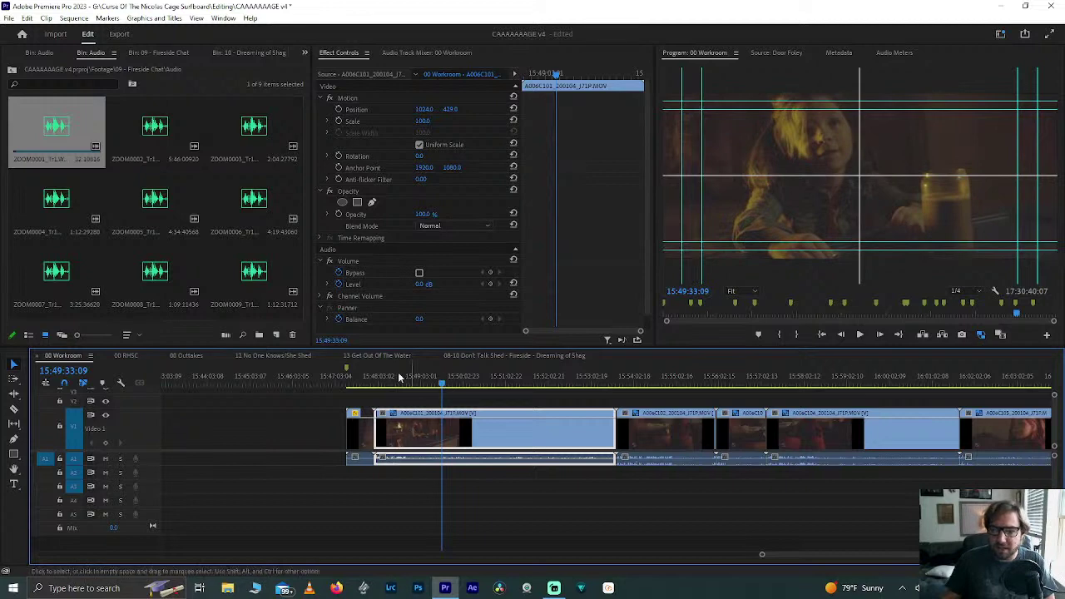
pyautogui.click(426, 121)
pyautogui.write('54')
pyautogui.press('Return')
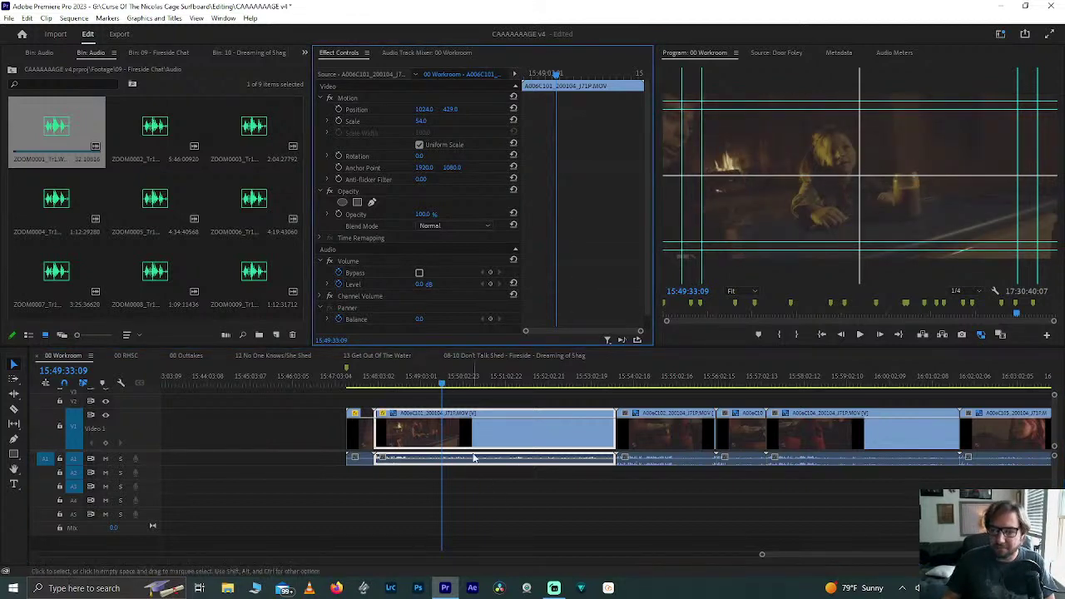
pyautogui.moveTo(441, 381); pyautogui.dragTo(510, 381)
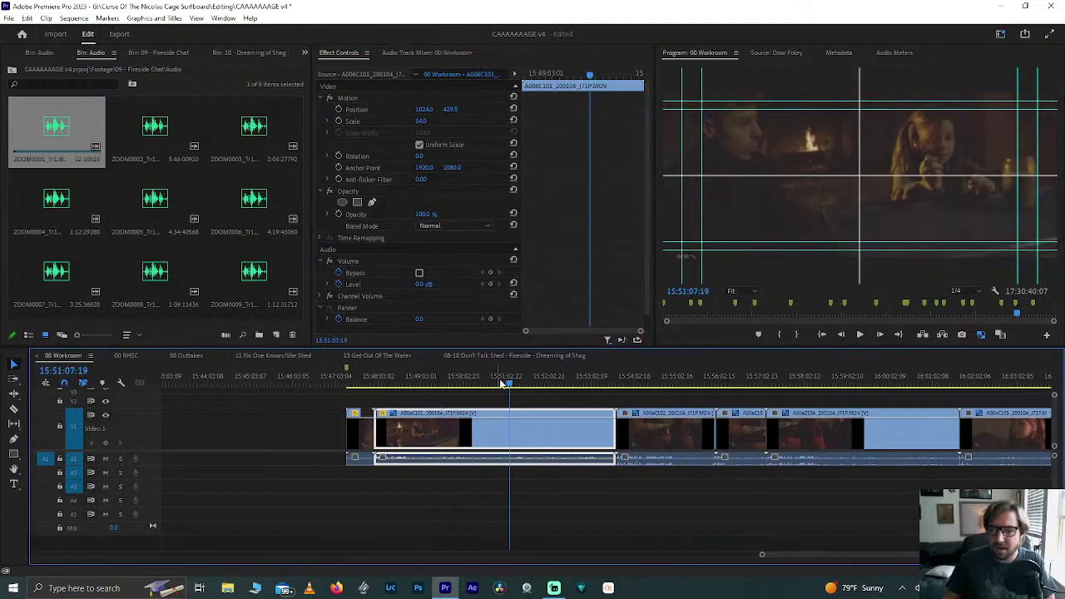
# Step: Try the clip at Scale 100, sliding its Position left and down
pyautogui.click(424, 122)
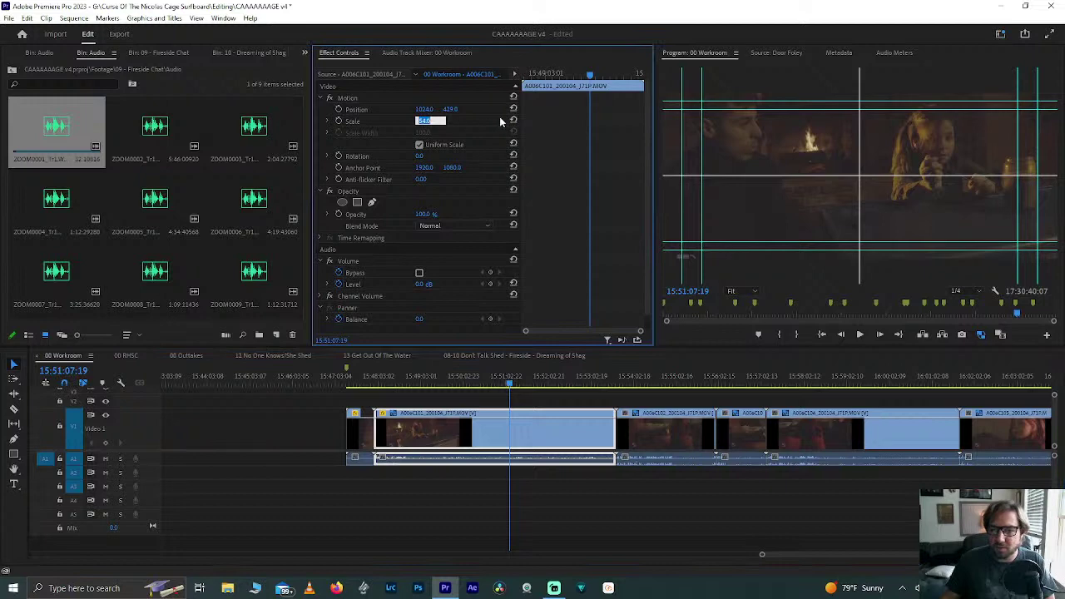
pyautogui.press('Return')
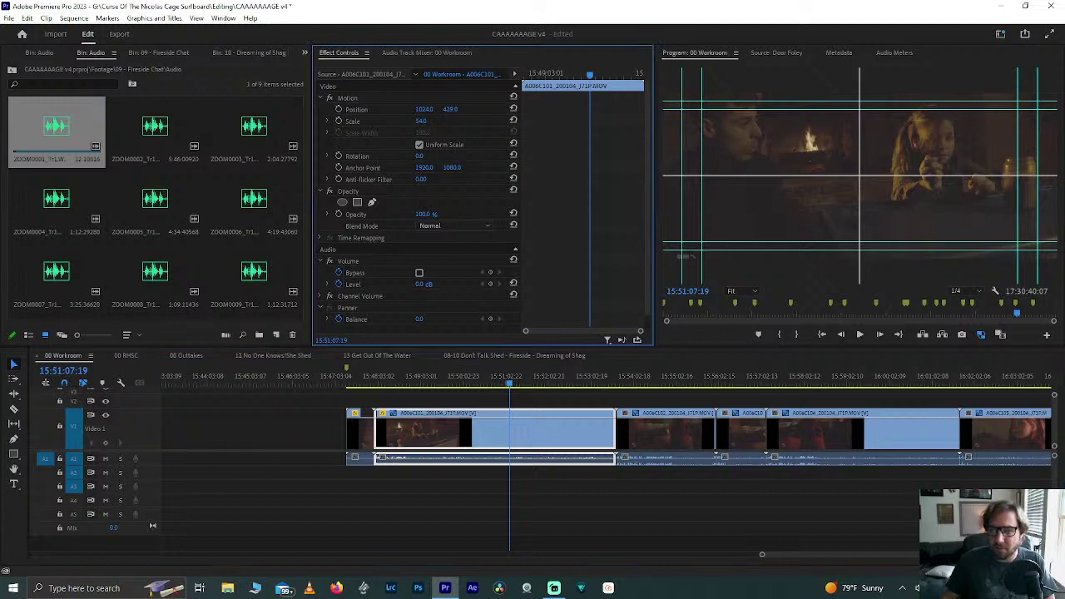
pyautogui.click(430, 119)
pyautogui.write('100')
pyautogui.press('Return')
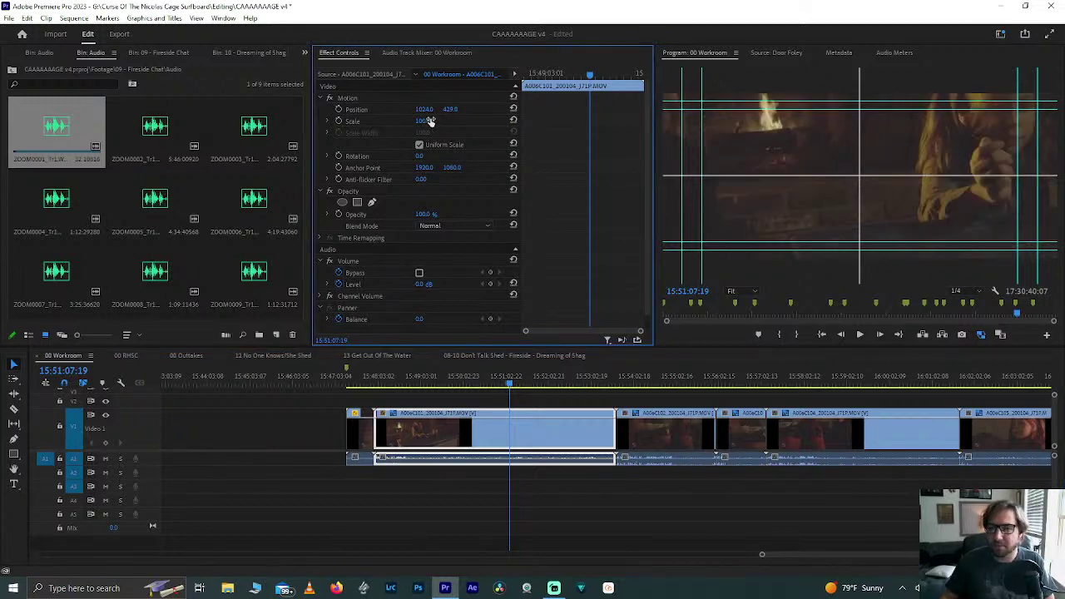
pyautogui.moveTo(423, 109); pyautogui.dragTo(366, 109)
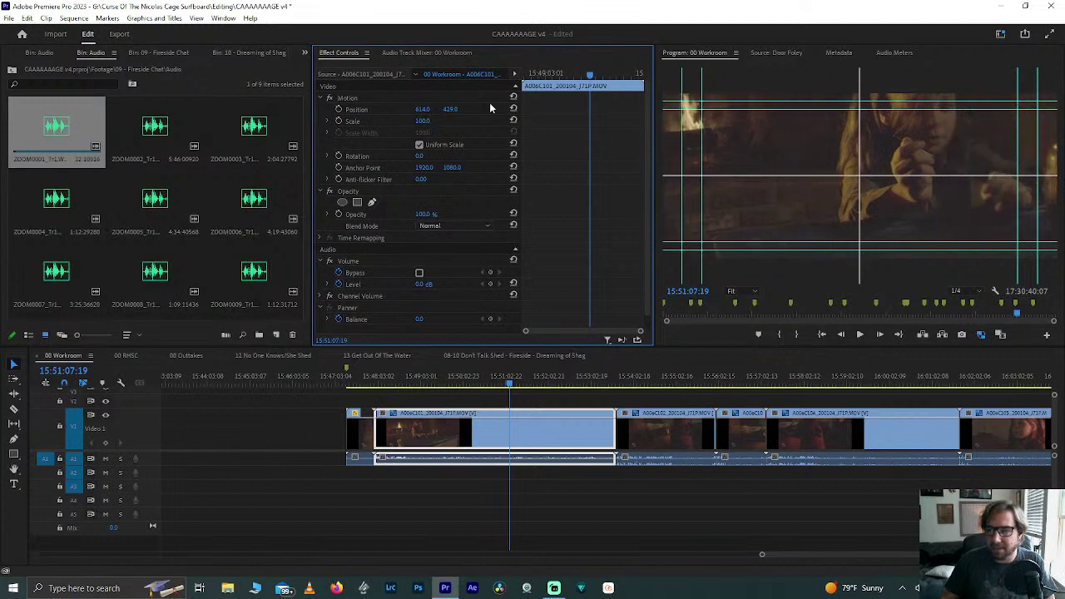
pyautogui.moveTo(450, 109); pyautogui.dragTo(478, 109)
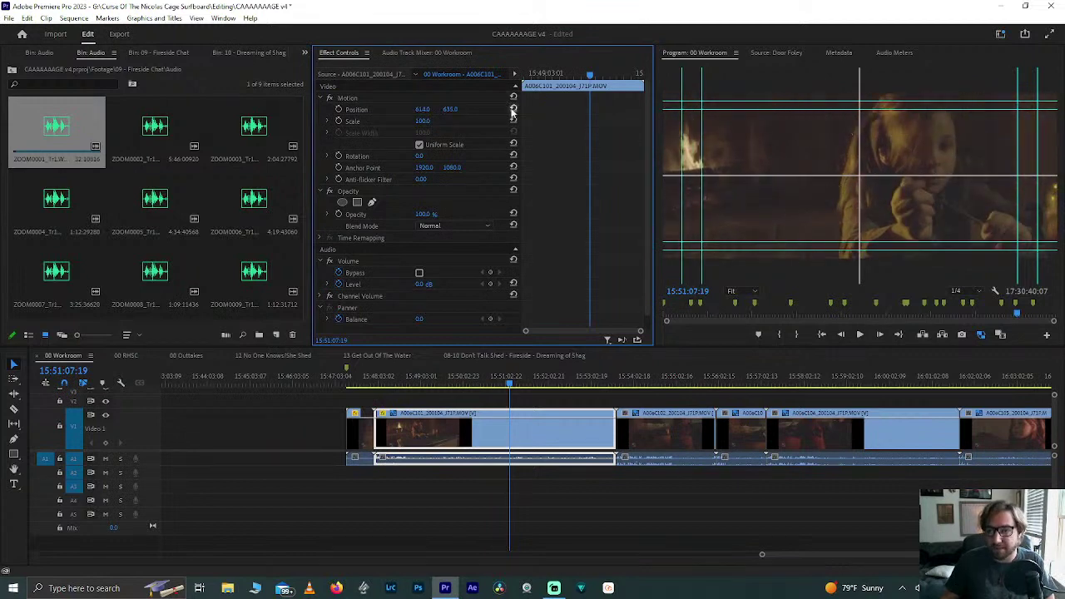
# Step: Reset Position to 1024, 429 and restore Scale to 54
pyautogui.click(514, 110)
pyautogui.click(428, 120)
pyautogui.write('54')
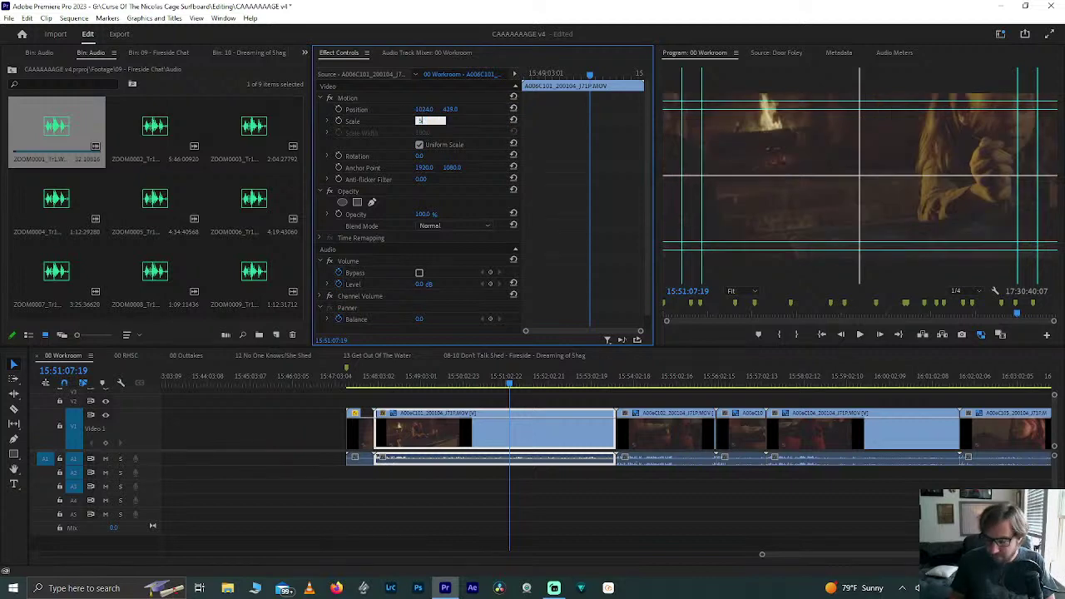
pyautogui.press('Return')
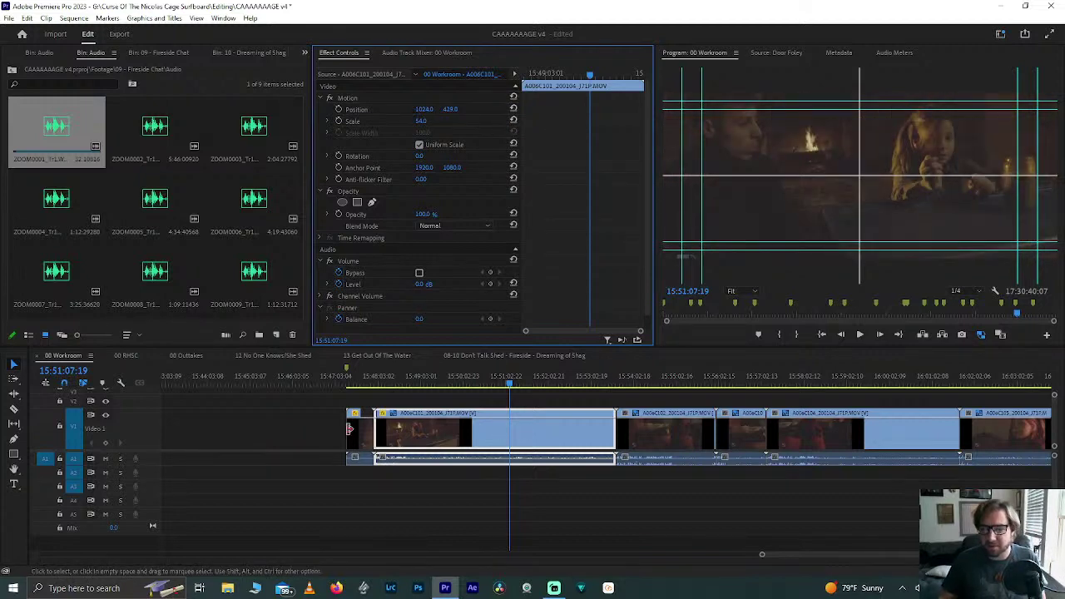
pyautogui.click(359, 376)
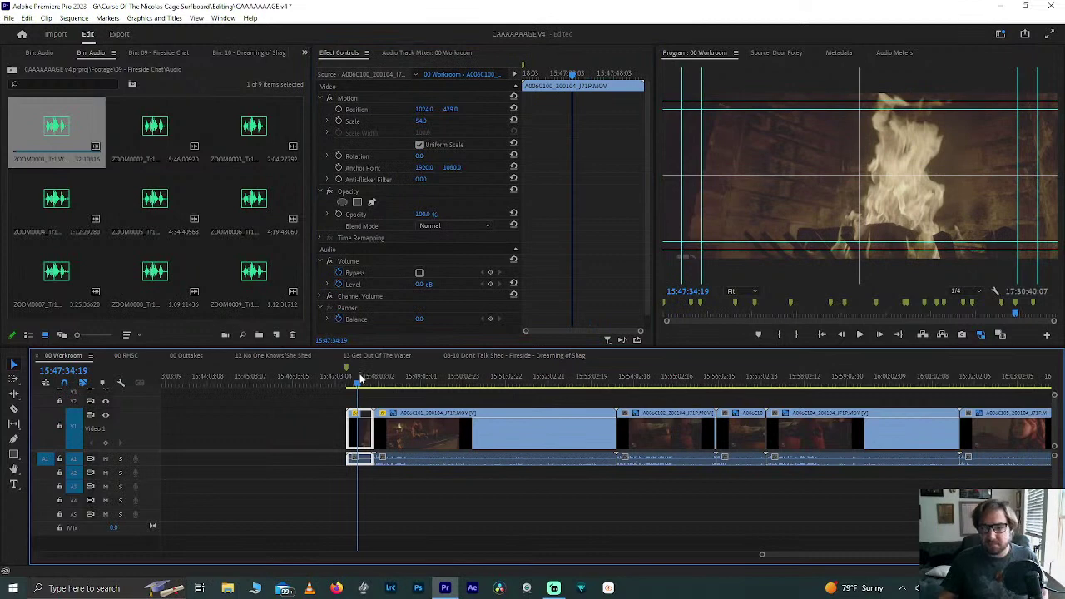
# Step: Save, select the opening fire clip A006C100, and zoom out to show all fireside clips
pyautogui.hotkey('ctrl', 's')
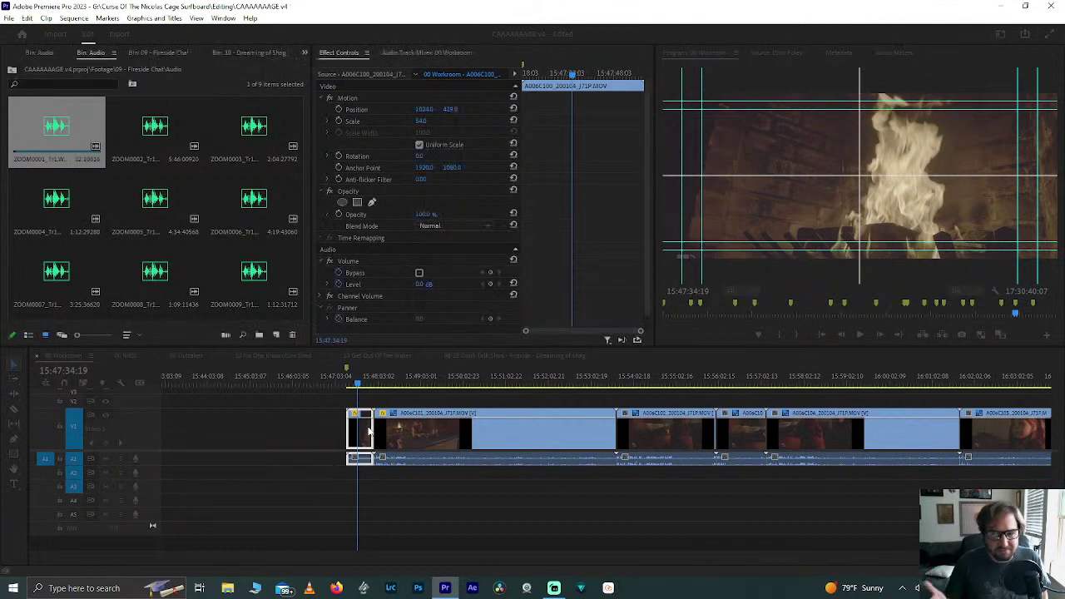
pyautogui.hscroll(4, 368, 431)
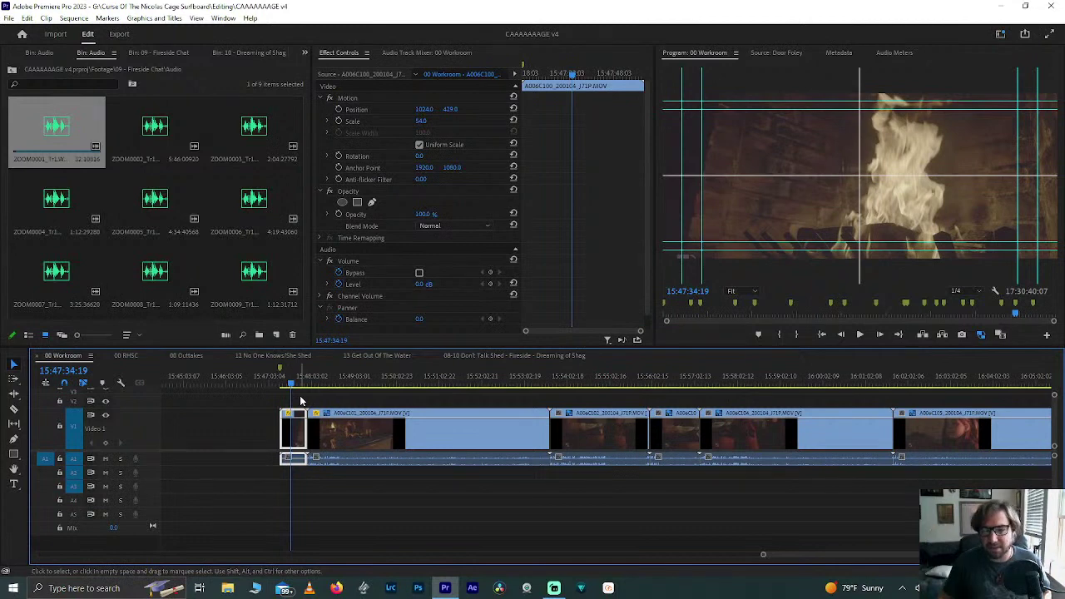
pyautogui.click(386, 384)
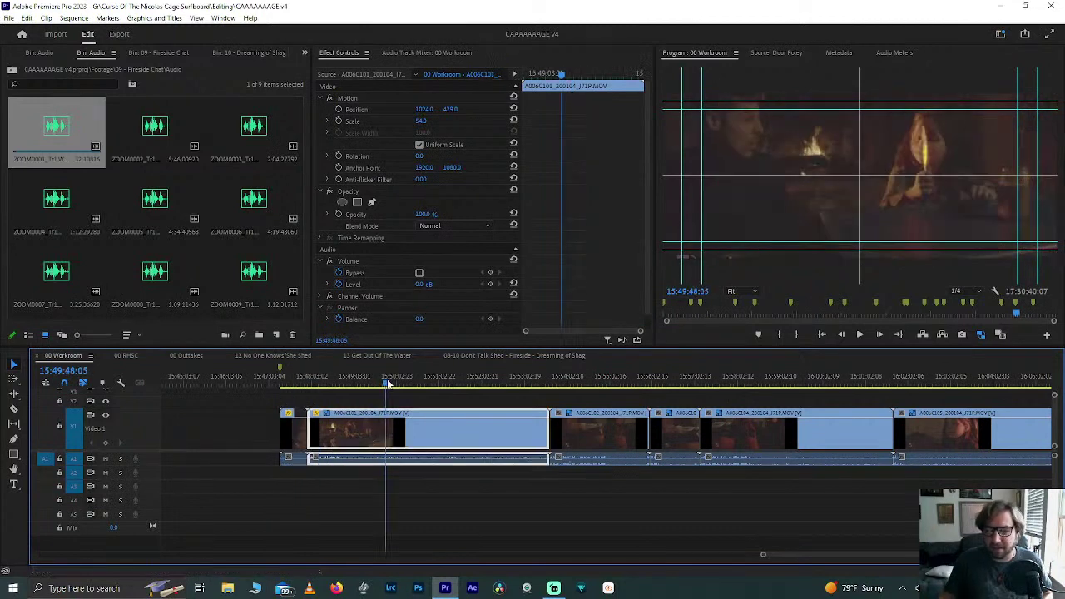
pyautogui.click(293, 384)
pyautogui.click(288, 437)
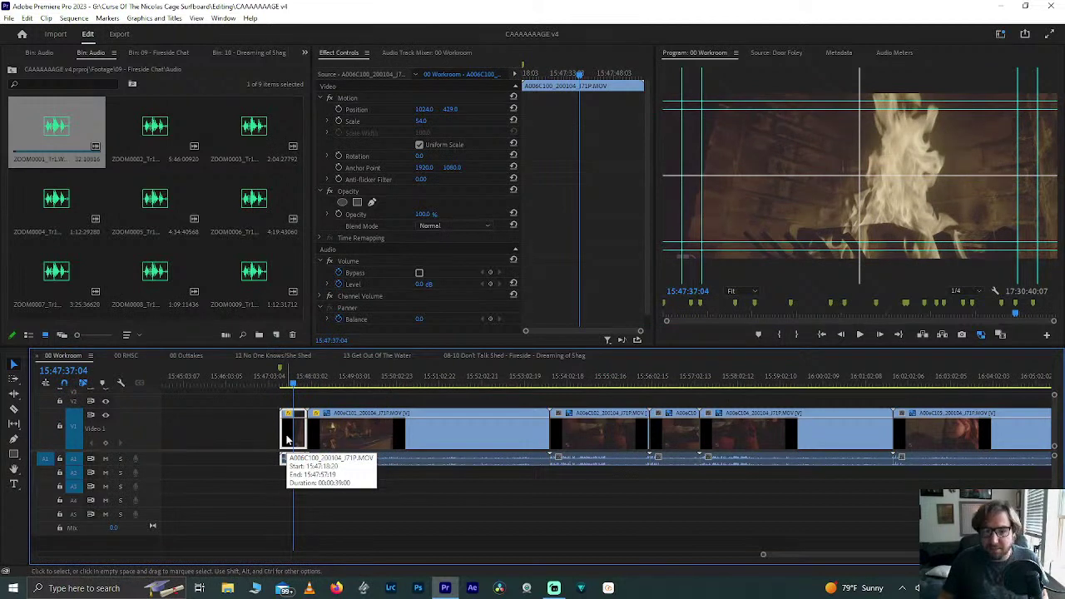
pyautogui.press('-')
pyautogui.press('-')
pyautogui.press('-')
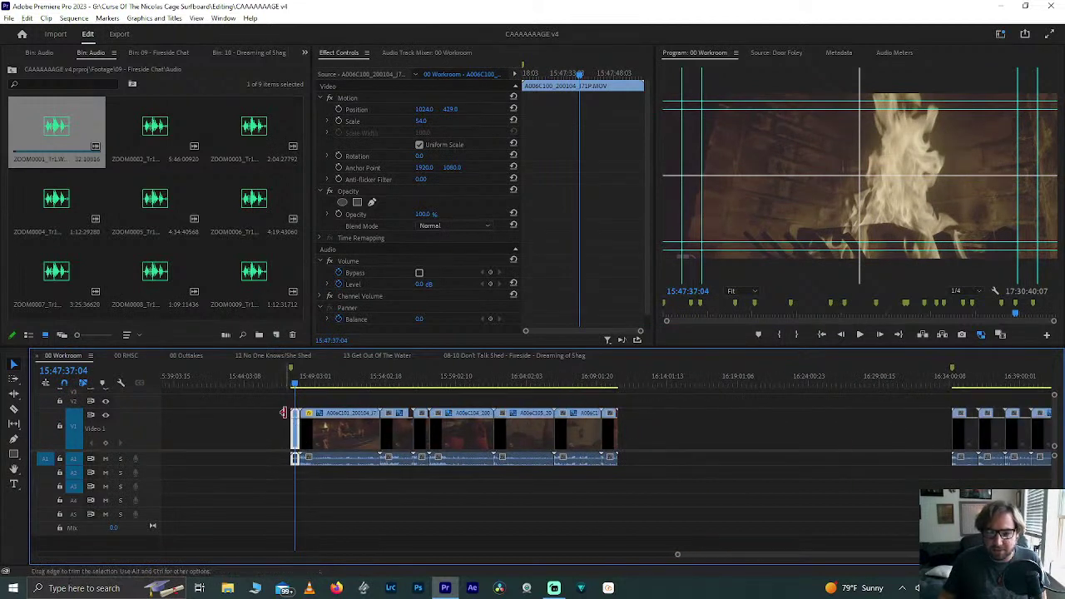
pyautogui.click(427, 116)
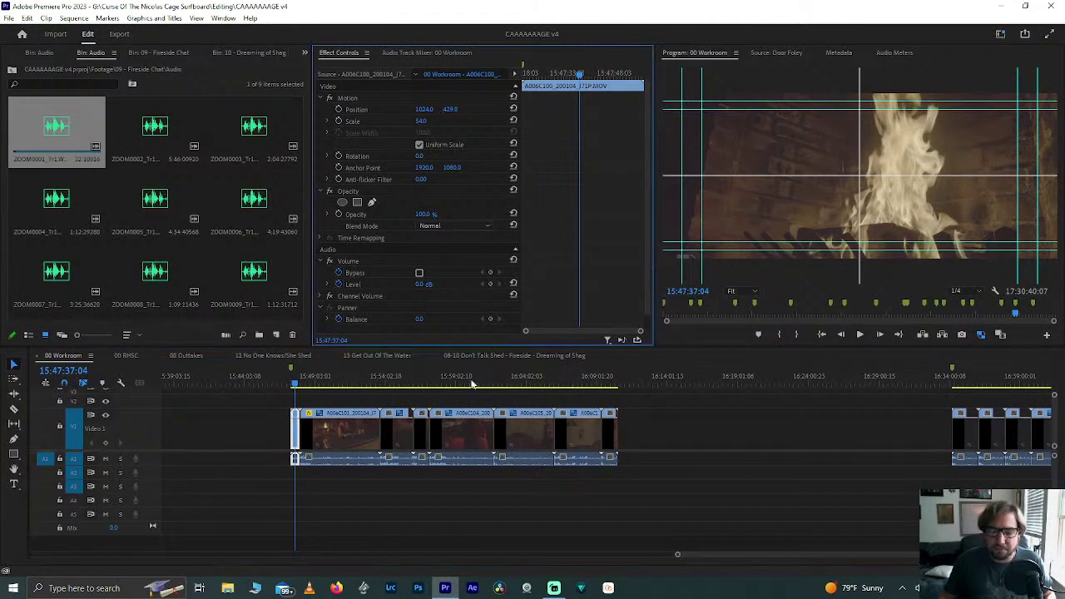
pyautogui.click(285, 459)
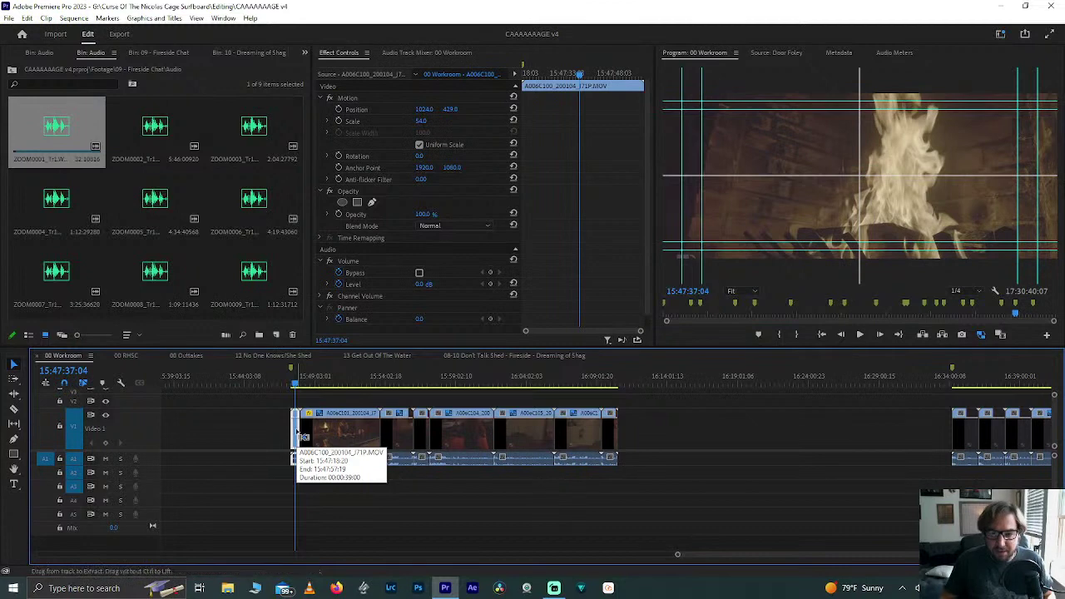
# Step: Copy the opening fire clip and paste its Motion attributes onto the remaining fireside clips
pyautogui.rightClick(297, 433)
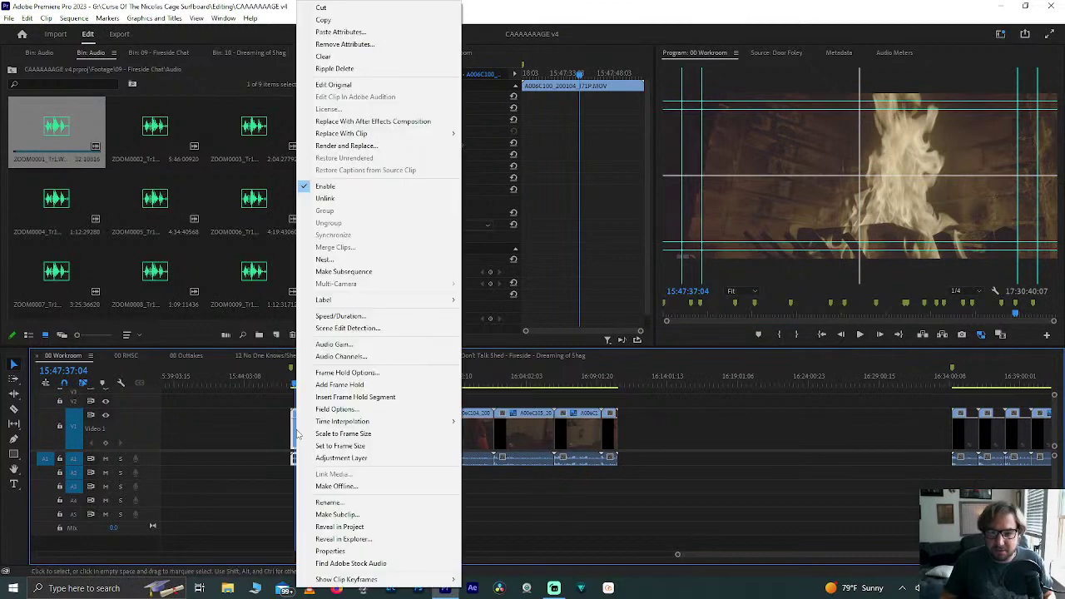
pyautogui.click(342, 21)
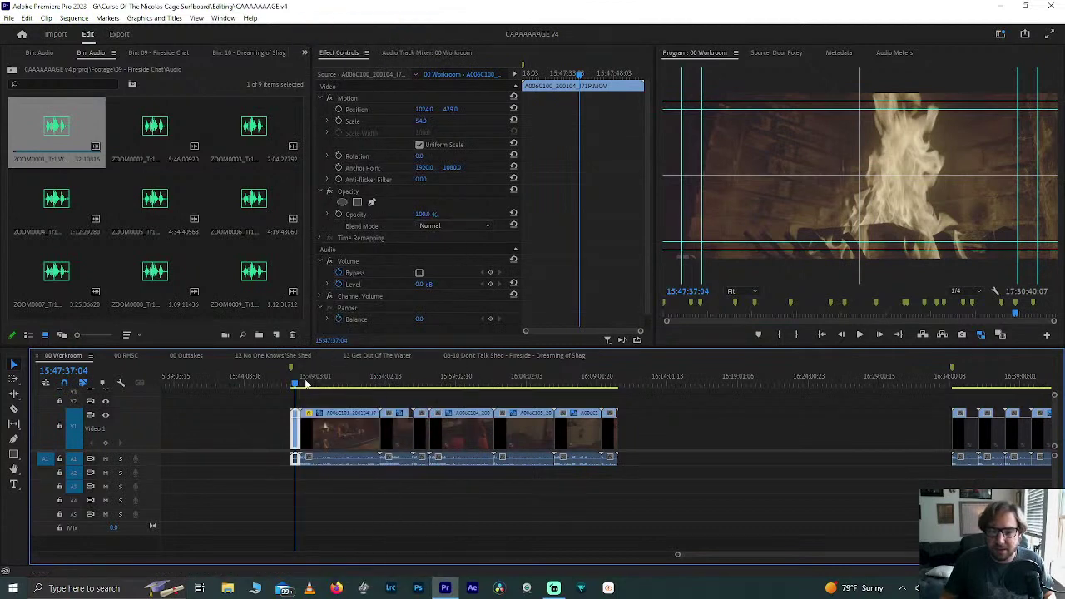
pyautogui.moveTo(317, 392); pyautogui.dragTo(613, 478)
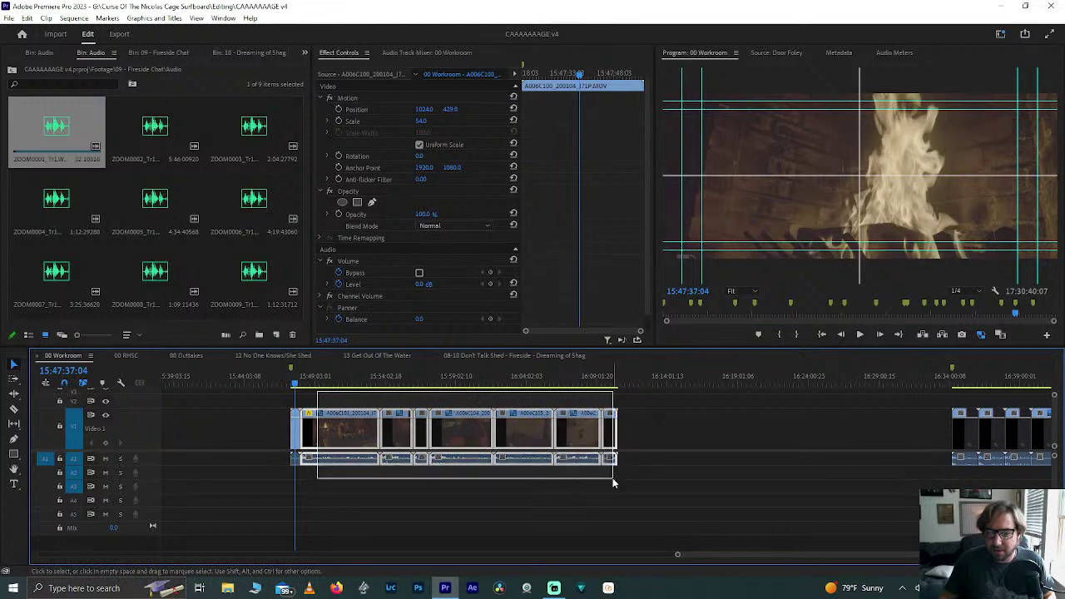
pyautogui.rightClick(349, 436)
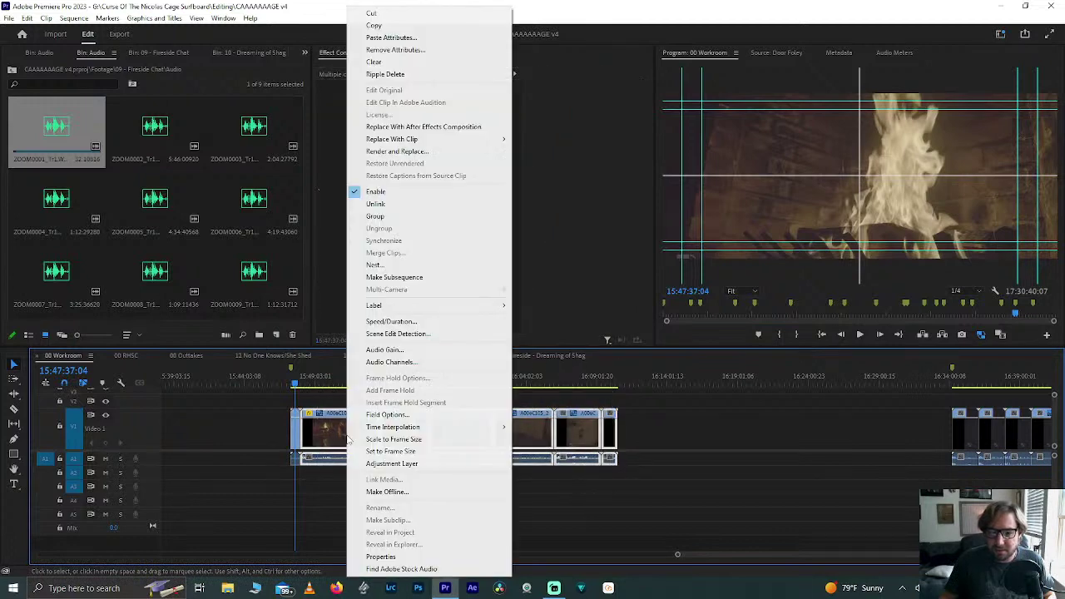
pyautogui.click(378, 39)
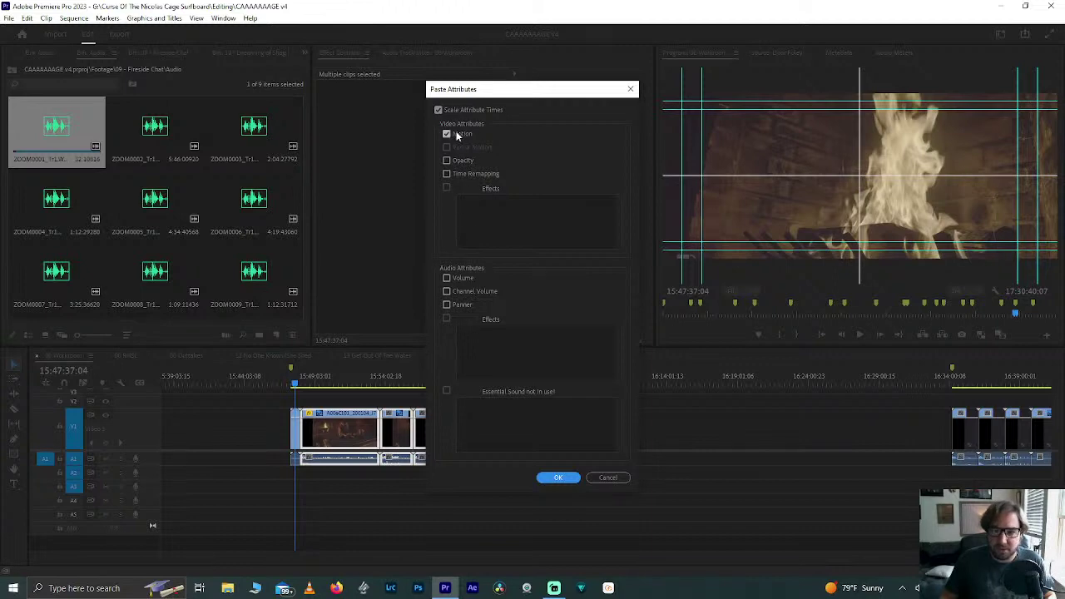
pyautogui.click(556, 478)
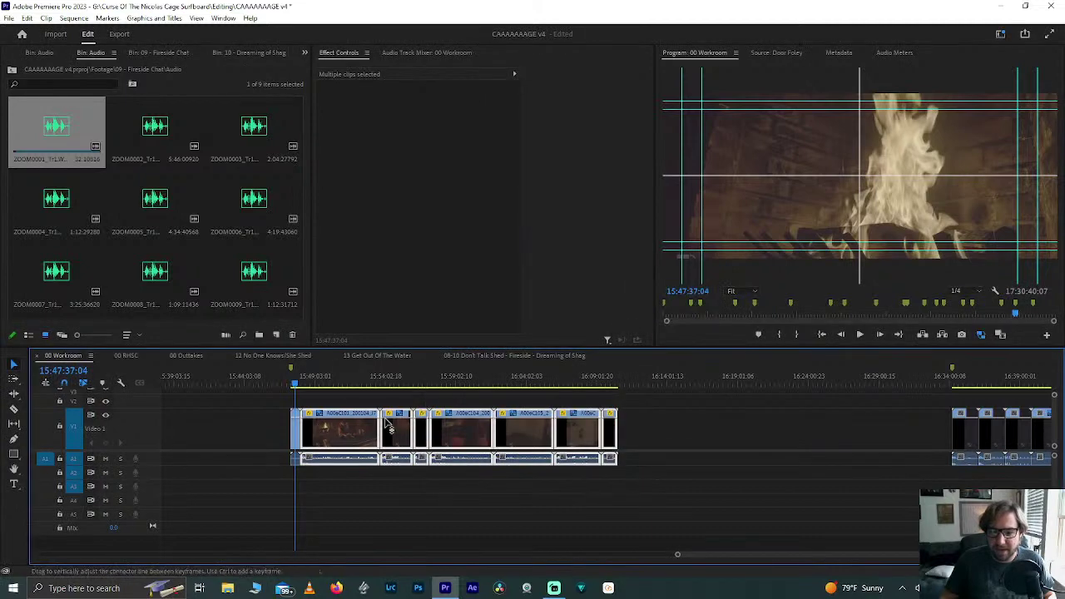
# Step: Check the framing of the later fireside clips
pyautogui.click(455, 388)
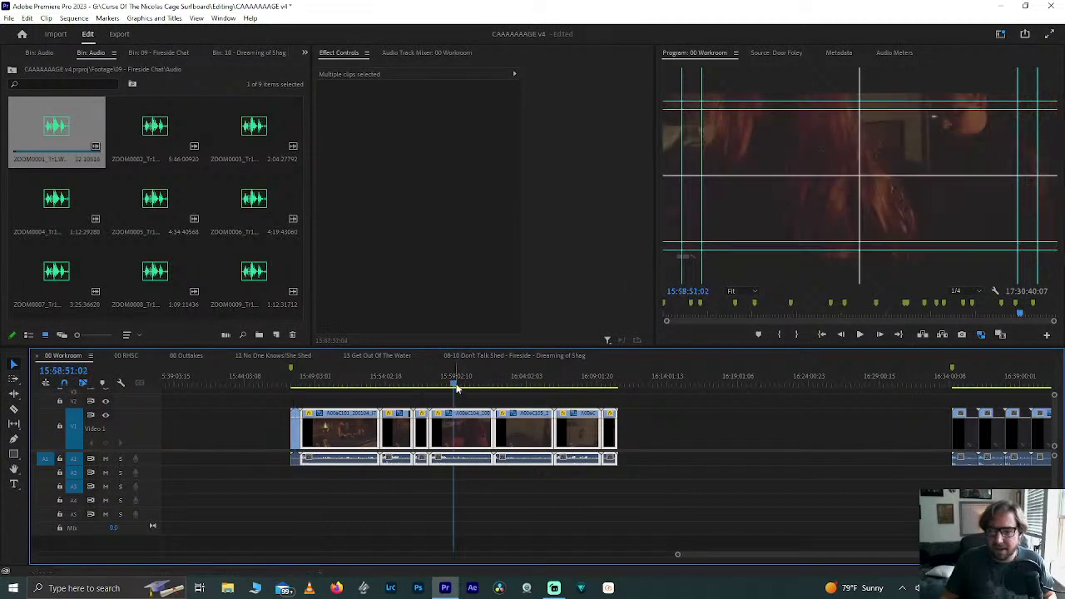
pyautogui.click(459, 430)
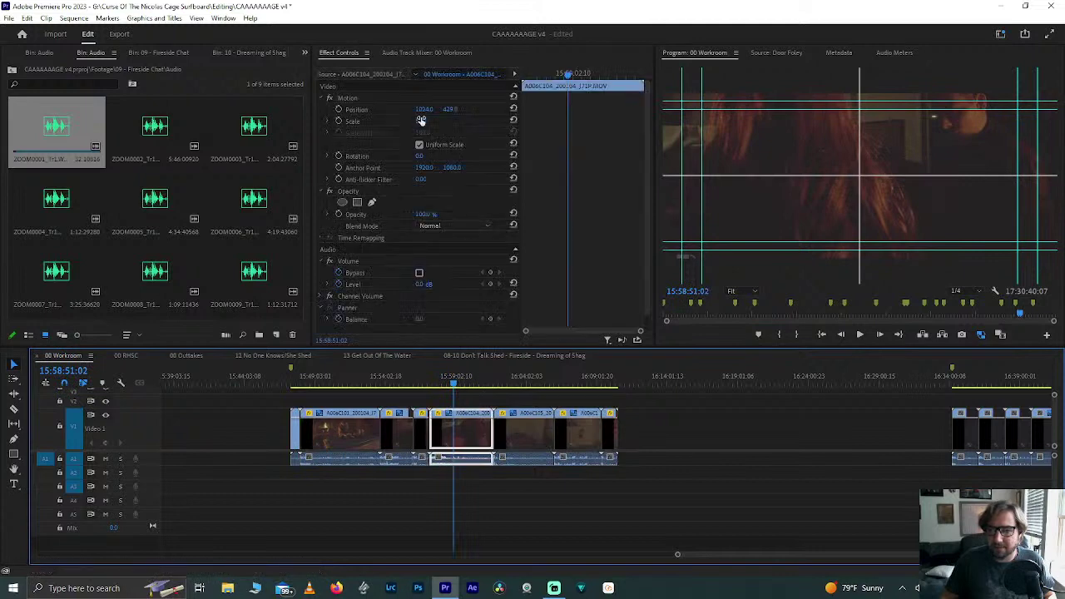
pyautogui.click(506, 383)
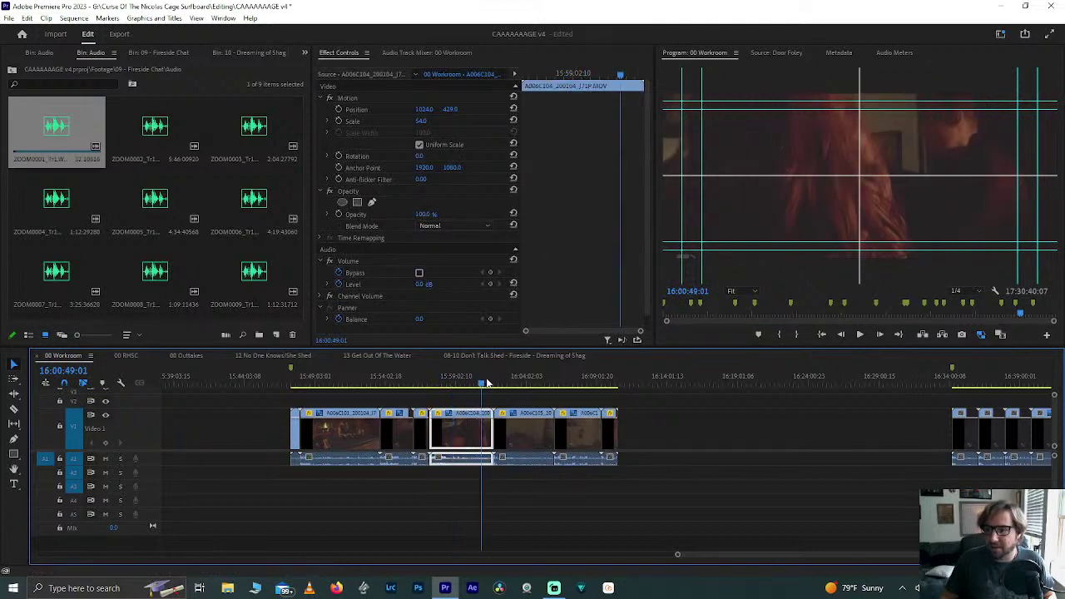
pyautogui.moveTo(506, 383); pyautogui.dragTo(522, 383)
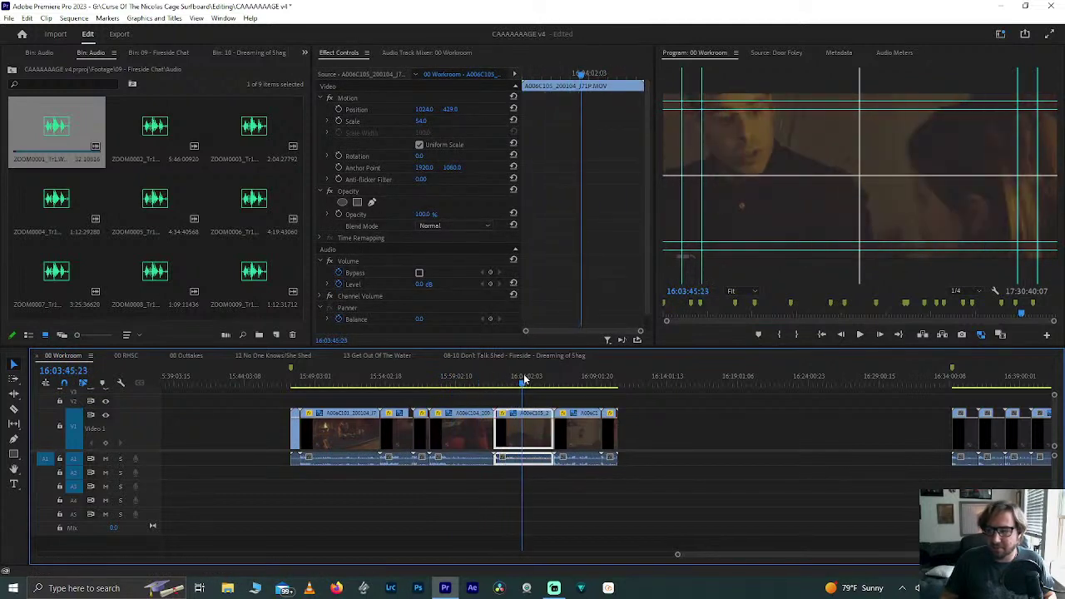
pyautogui.click(296, 383)
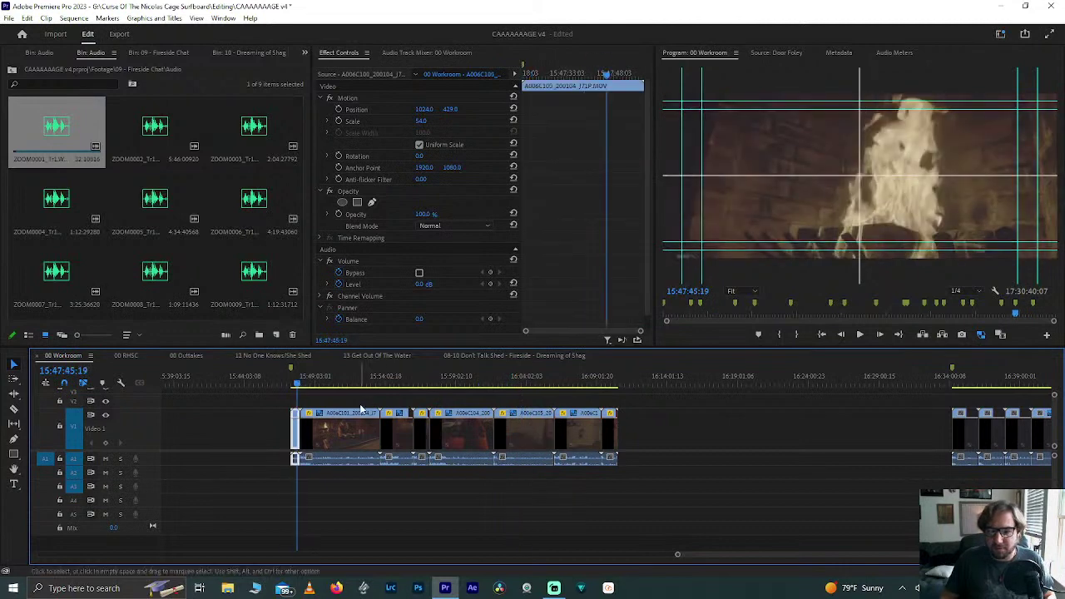
# Step: Shift the fireside clips later and drop ZOOM0001 onto track A2 near the start
pyautogui.hotkey('ctrl', 'a')
pyautogui.moveTo(333, 432); pyautogui.dragTo(571, 437)
pyautogui.moveTo(292, 379); pyautogui.dragTo(298, 388)
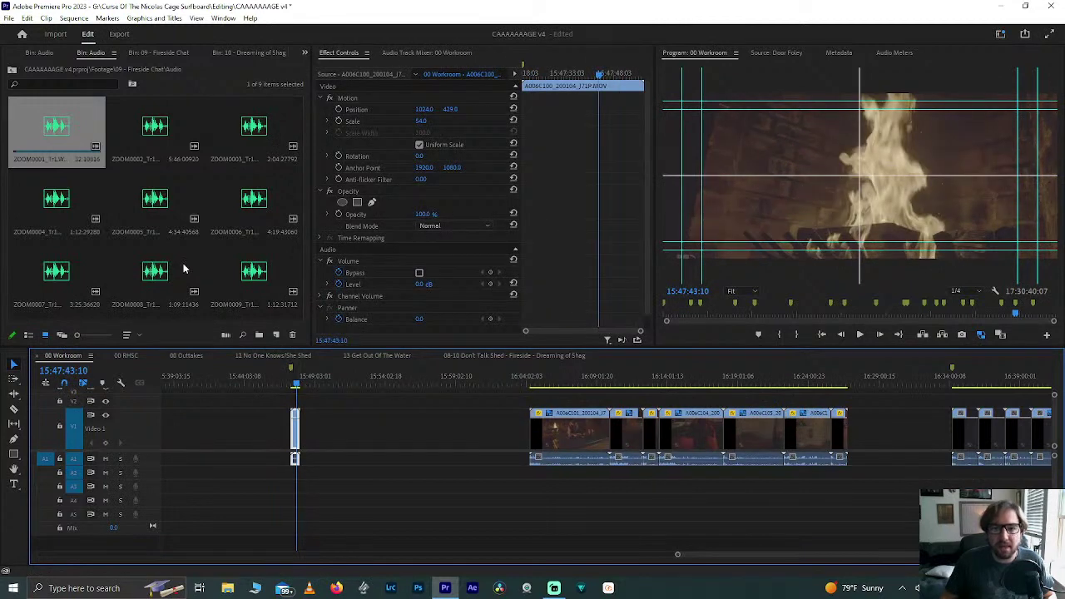
pyautogui.moveTo(29, 124); pyautogui.dragTo(454, 460)
pyautogui.scroll(6, 298, 471)
# Step: Try to synchronize the selected clips, then dismiss the sync failure message
pyautogui.rightClick(396, 434)
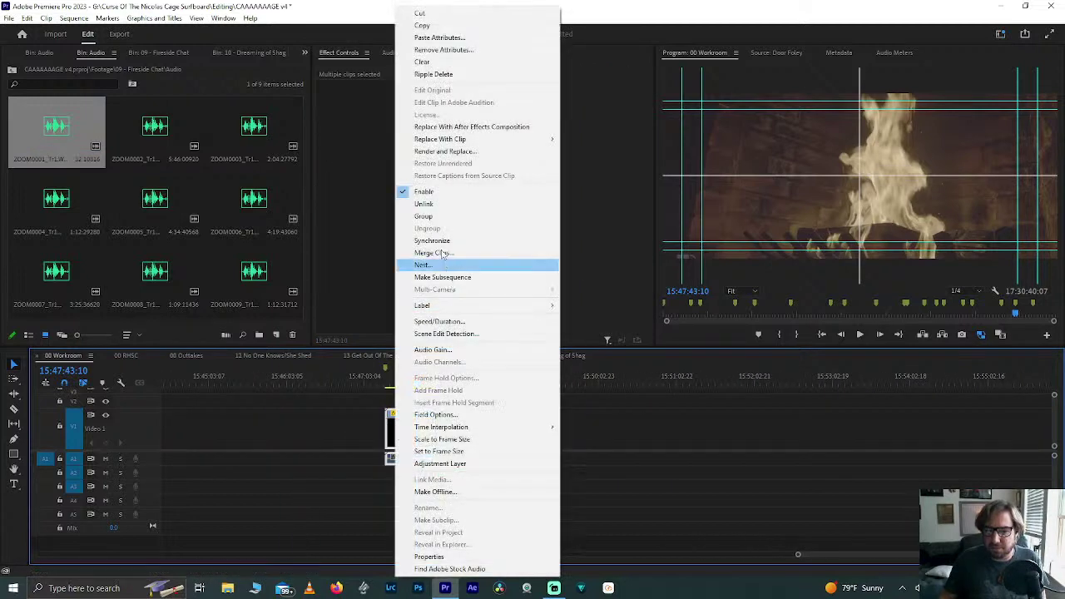
pyautogui.click(431, 245)
pyautogui.press('Return')
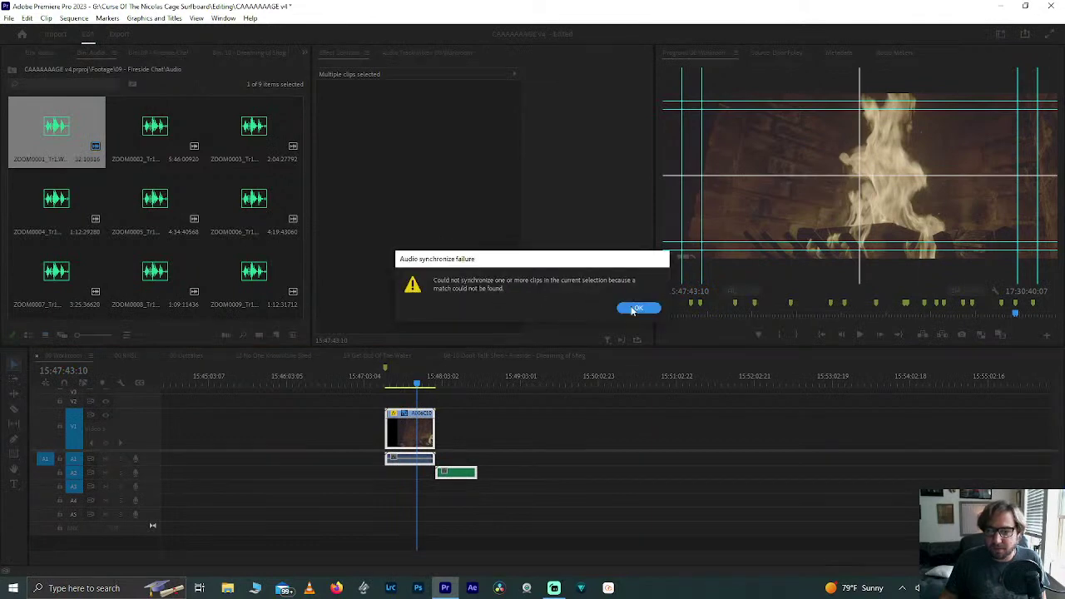
pyautogui.click(637, 309)
# Step: Play back the fireside clip, then delete the unsynced ZOOM0001 audio clip
pyautogui.scroll(2, 388, 505)
pyautogui.click(502, 383)
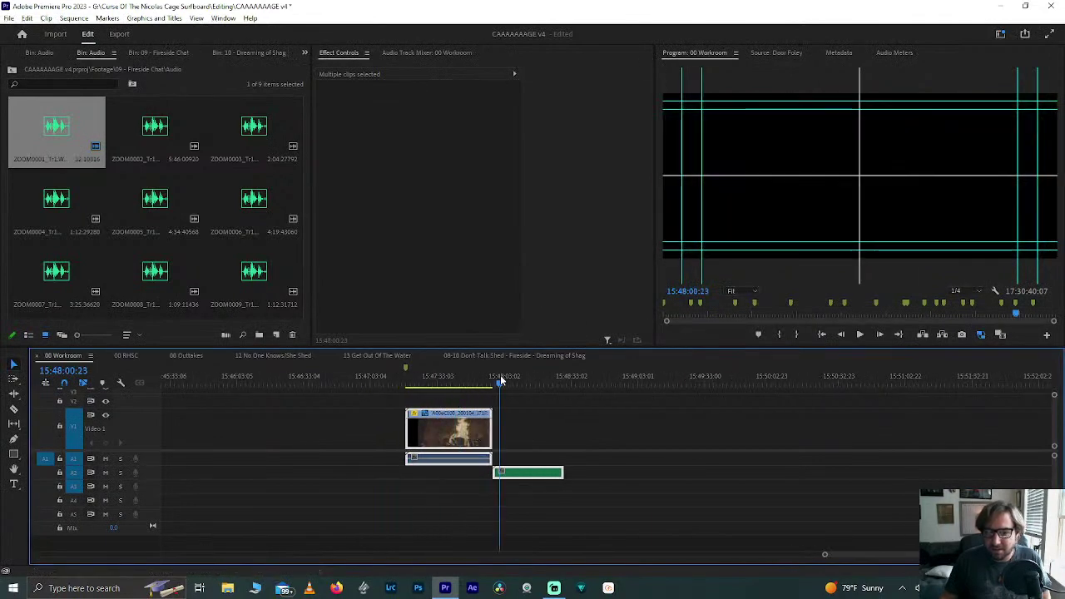
pyautogui.click(425, 379)
pyautogui.press('space')
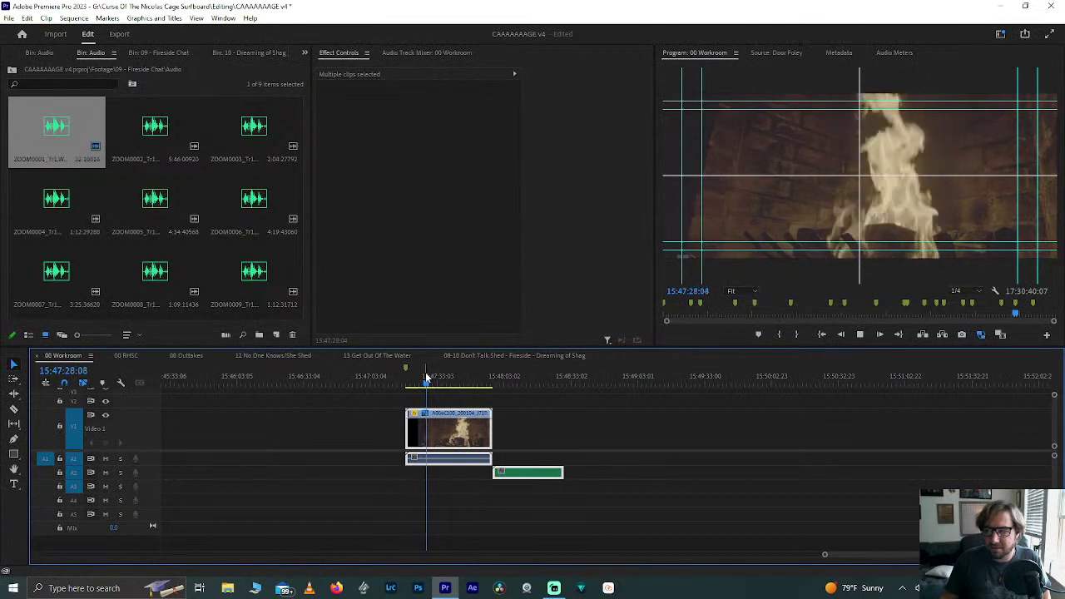
pyautogui.click(502, 381)
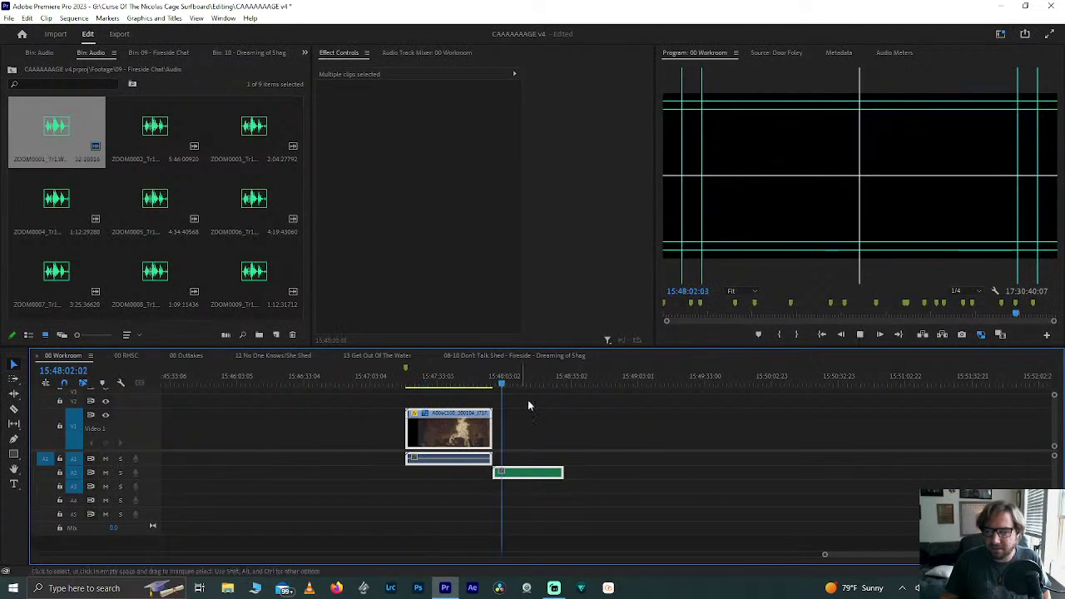
pyautogui.click(529, 408)
pyautogui.click(517, 382)
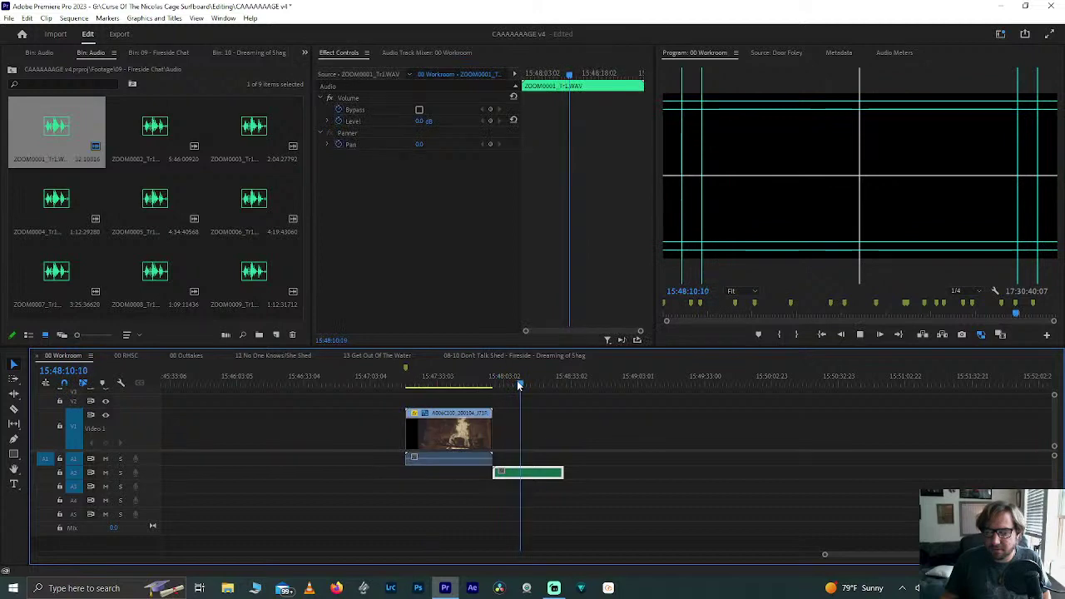
pyautogui.press('Delete')
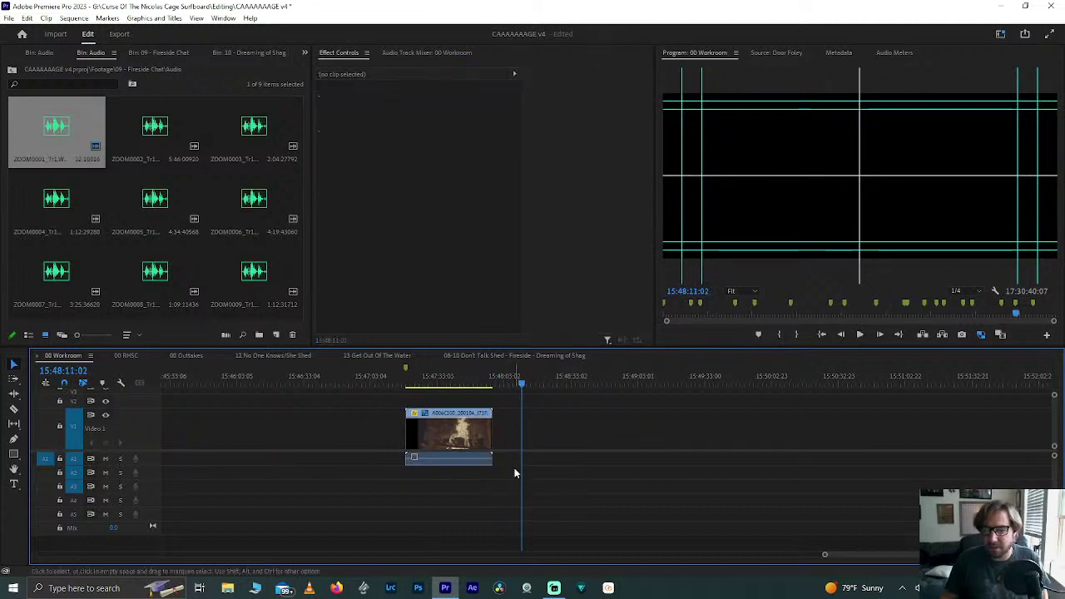
# Step: Move the A006C101 clip further left and drag ZOOM0002 audio into the sequence
pyautogui.press('-')
pyautogui.click(158, 125)
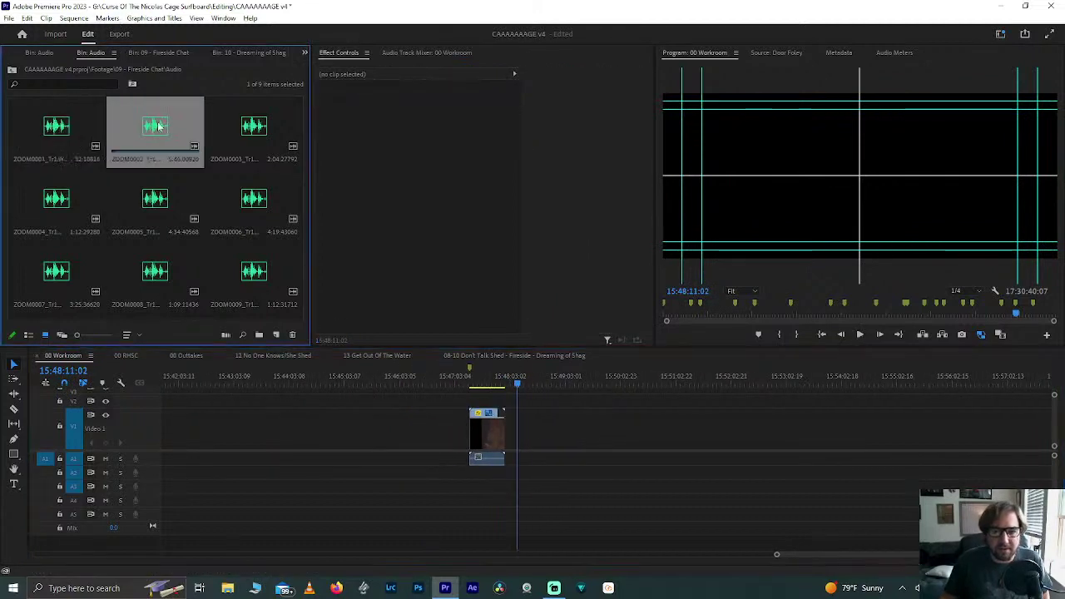
pyautogui.scroll(-3, 306, 369)
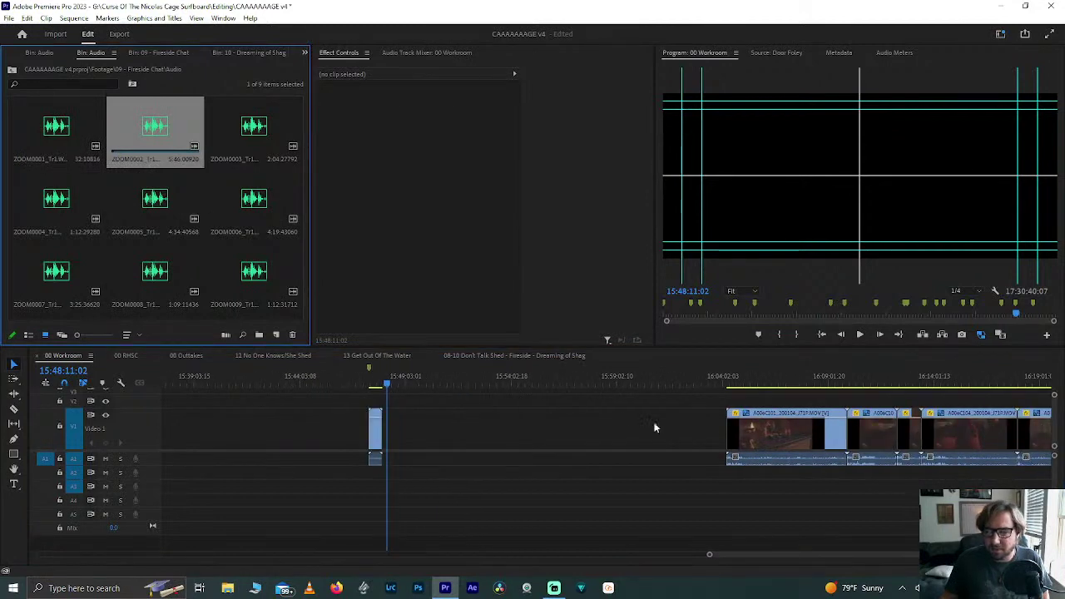
pyautogui.moveTo(735, 430); pyautogui.dragTo(466, 444)
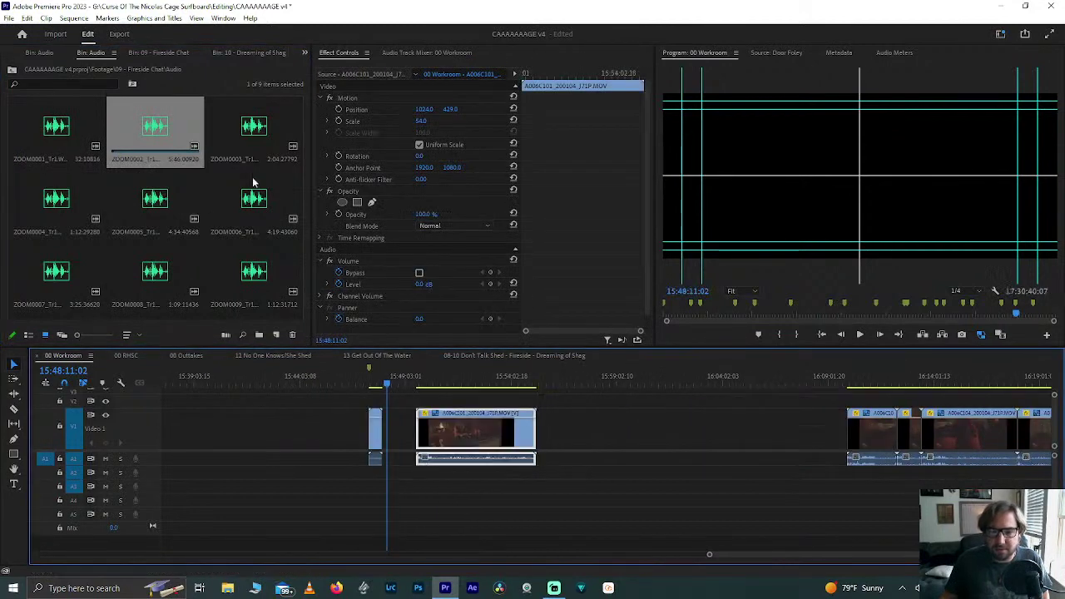
pyautogui.moveTo(155, 125); pyautogui.dragTo(432, 473)
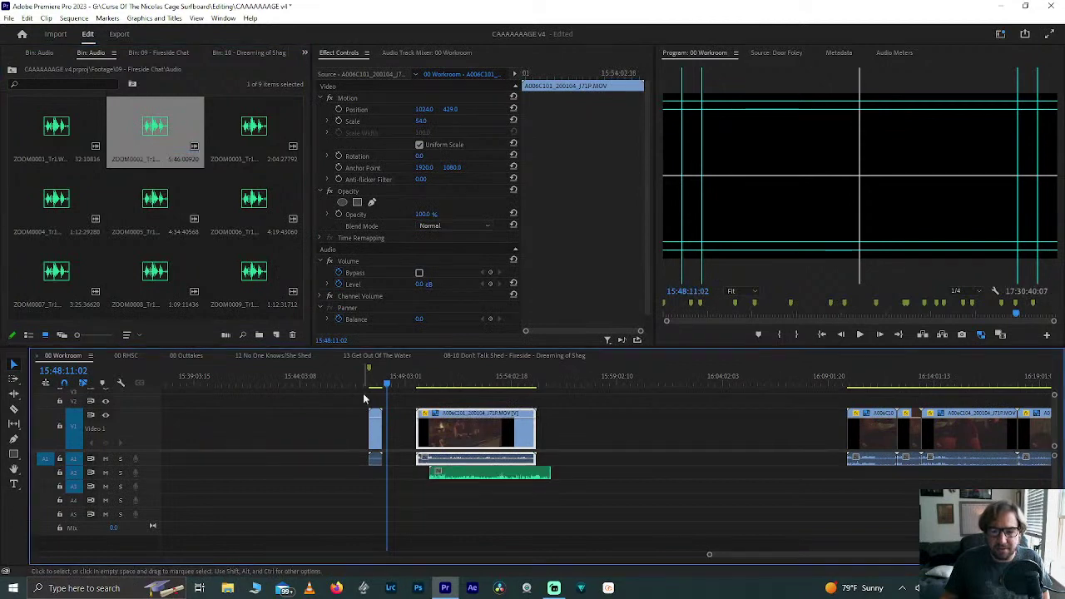
# Step: Drop ZOOM0002 on A2 beneath A006C101 and play it back to check
pyautogui.click(377, 374)
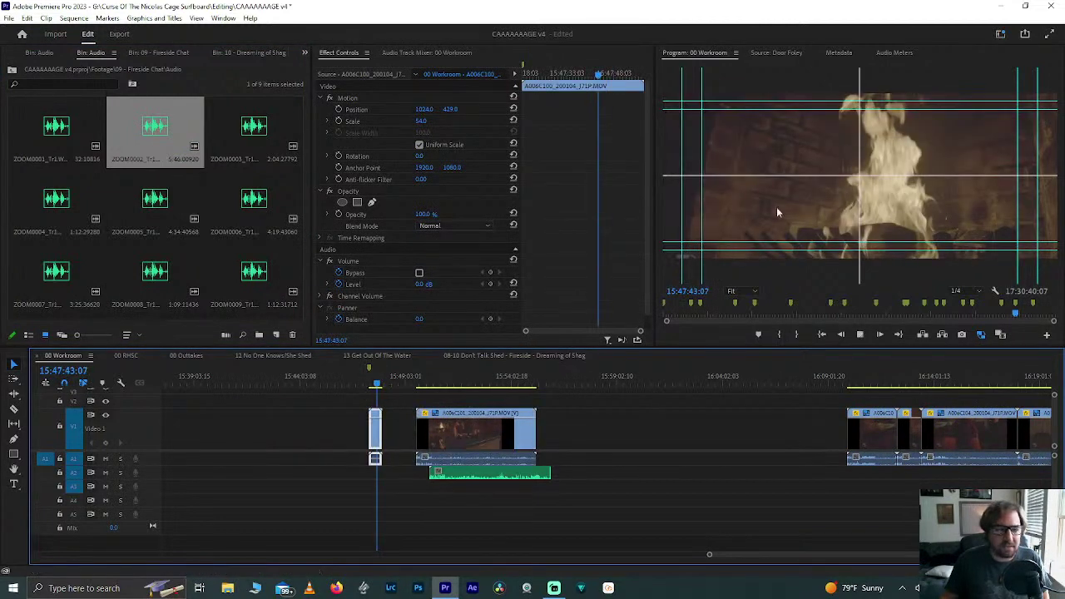
pyautogui.press('space')
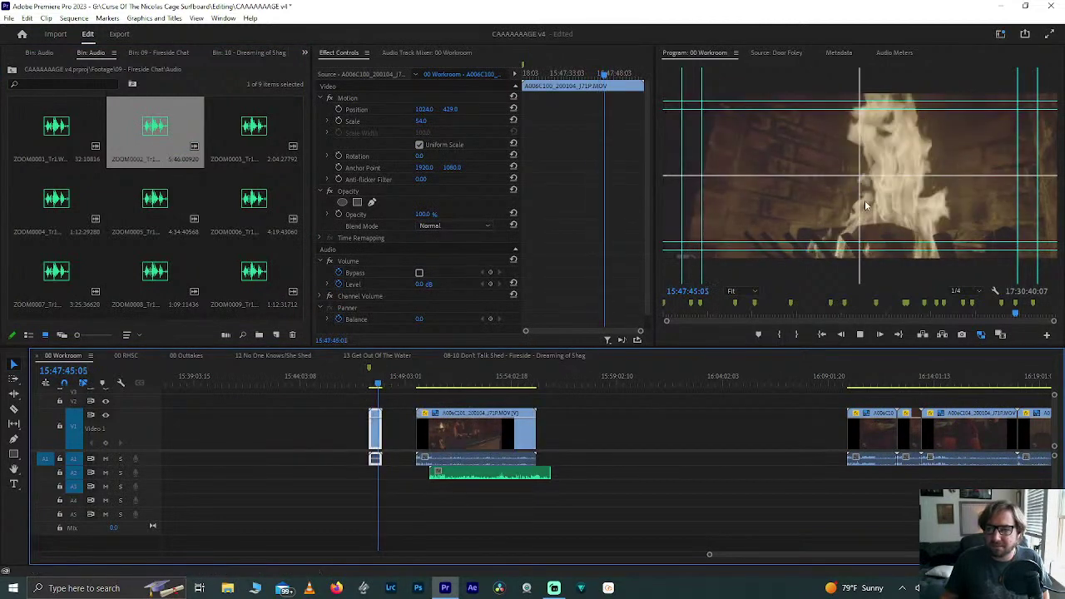
pyautogui.press('space')
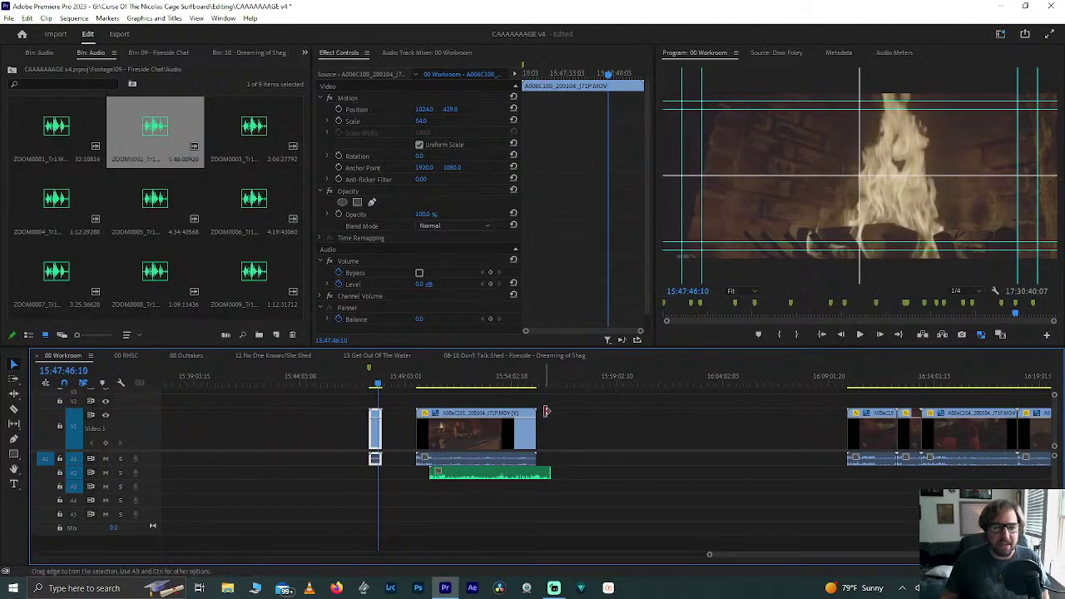
pyautogui.click(425, 381)
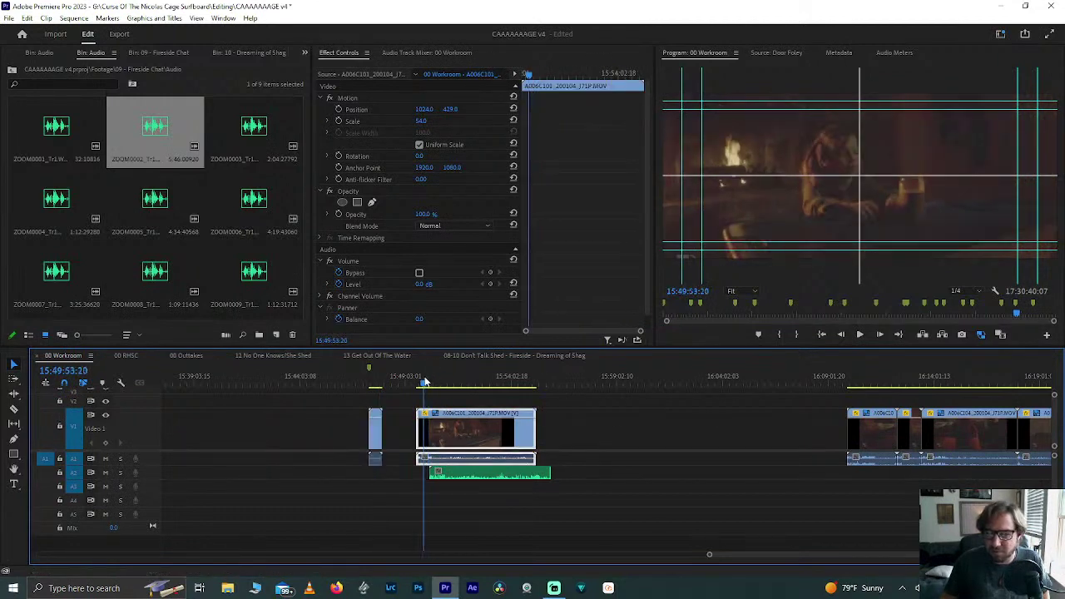
pyautogui.press('space')
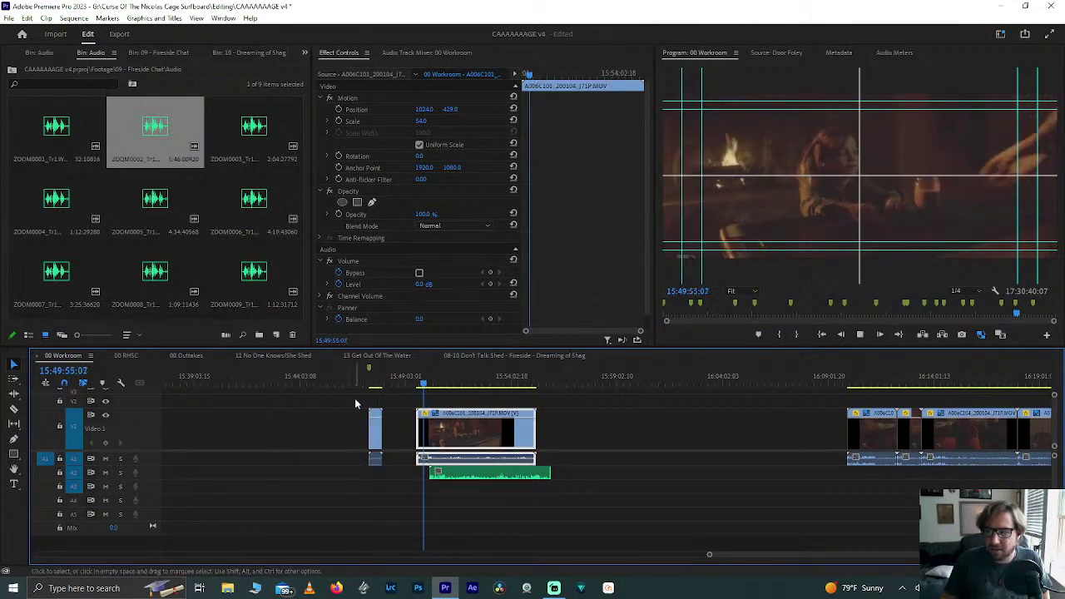
pyautogui.click(373, 382)
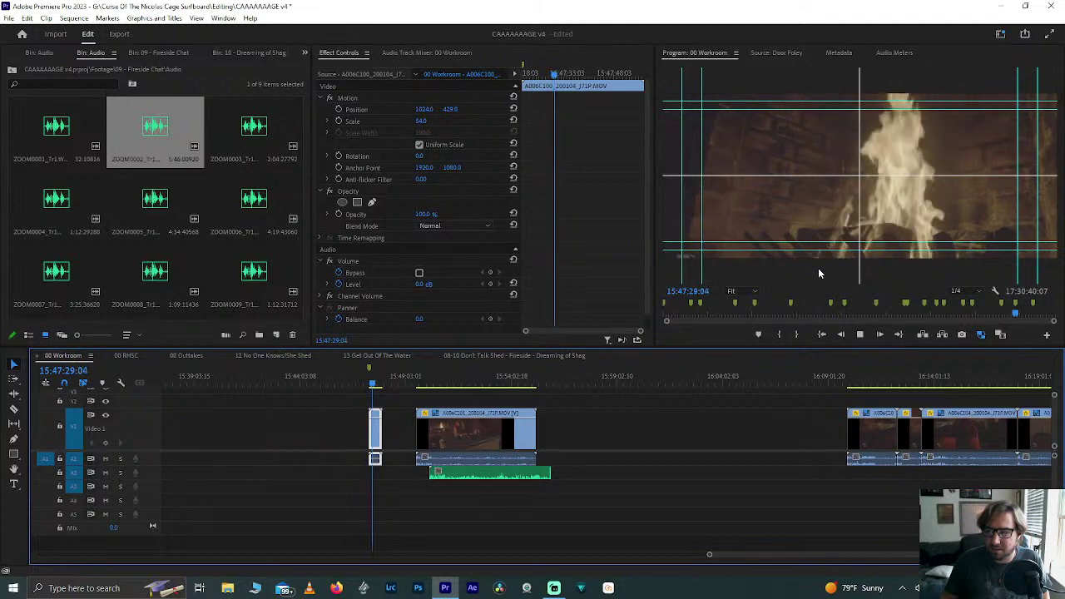
pyautogui.press('space')
# Step: Marquee-select the A006C101 video clip together with the ZOOM0002 audio
pyautogui.keyDown('alt'); pyautogui.scroll(4, 420, 402); pyautogui.keyUp('alt')
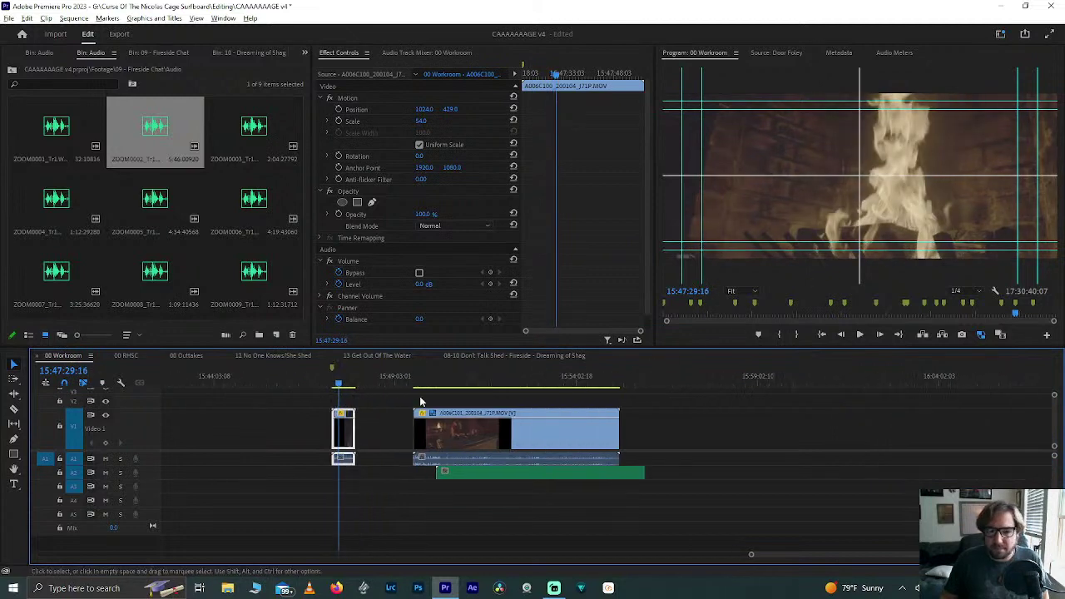
pyautogui.moveTo(384, 438); pyautogui.dragTo(502, 479)
pyautogui.click(387, 421)
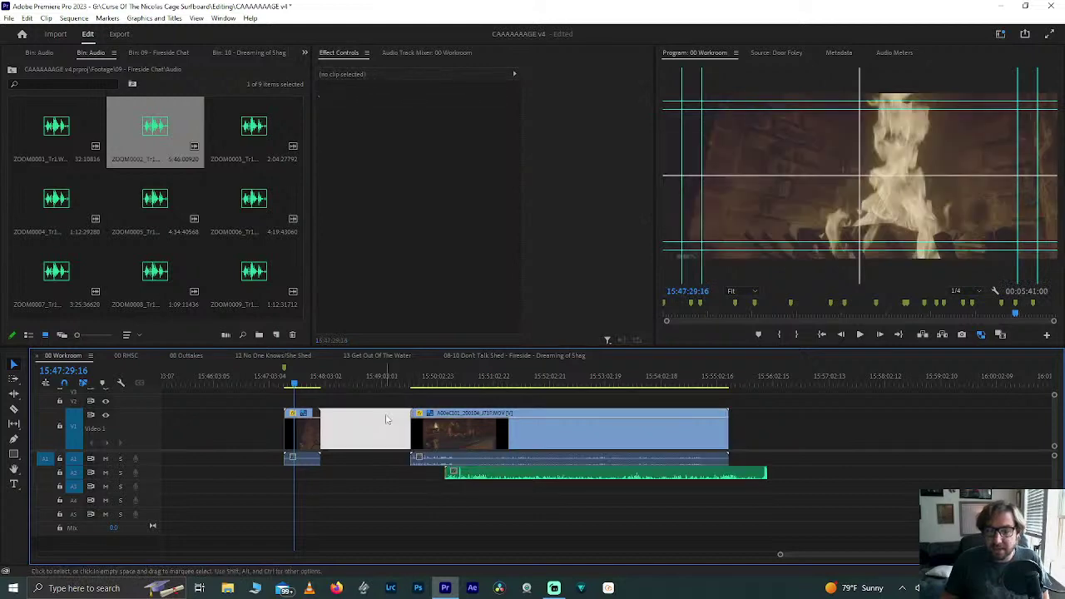
pyautogui.click(432, 380)
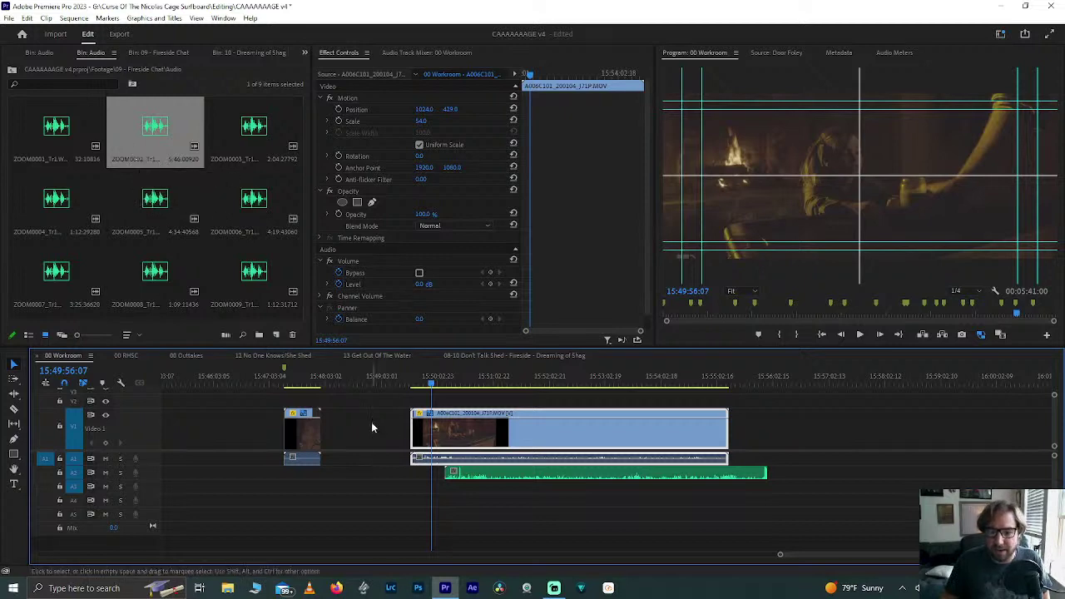
pyautogui.moveTo(373, 420); pyautogui.dragTo(501, 501)
# Step: Synchronize the A006C101 clip and ZOOM0002 audio by audio
pyautogui.rightClick(489, 499)
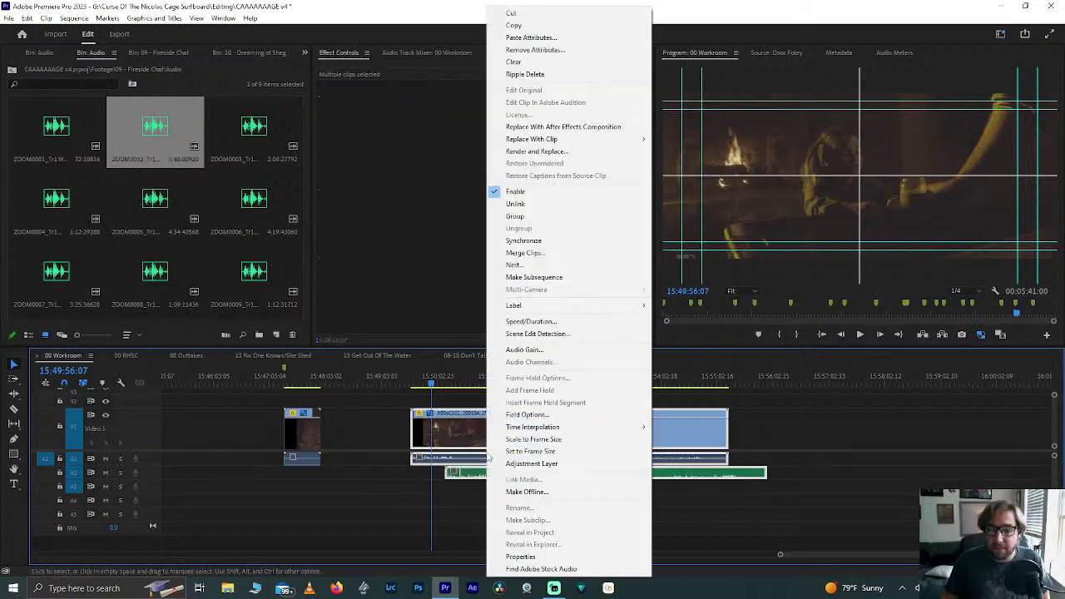
pyautogui.click(529, 243)
pyautogui.press('Return')
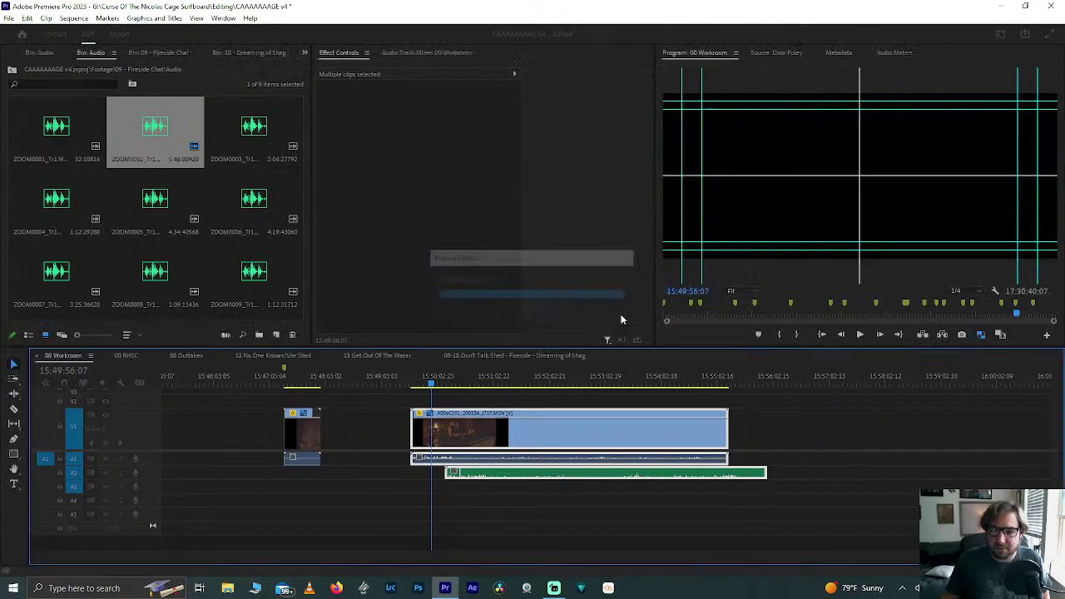
pyautogui.click(456, 383)
pyautogui.scroll(8, 270, 431)
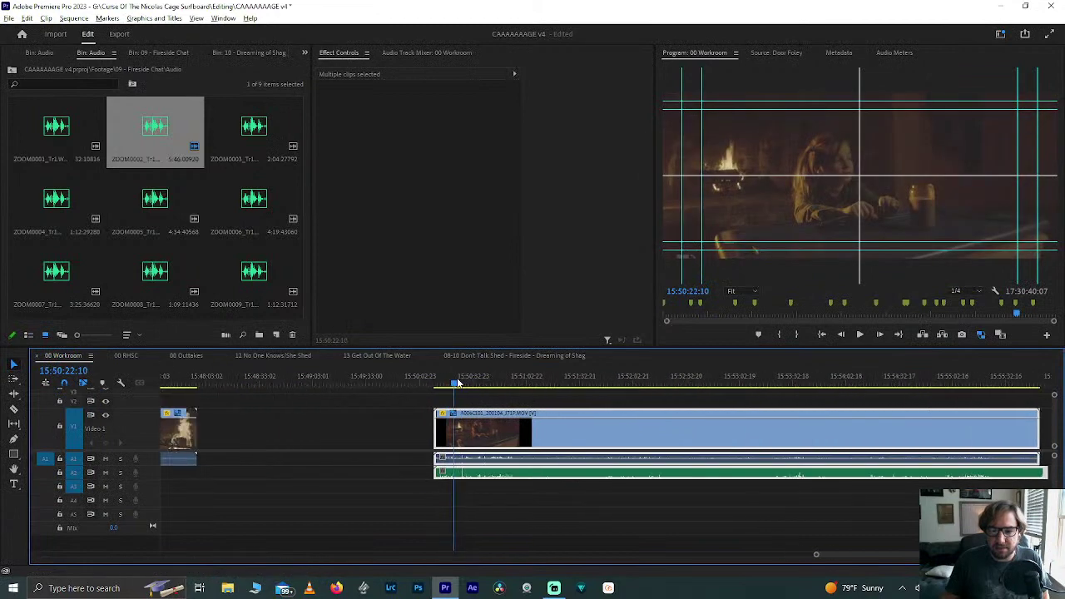
pyautogui.scroll(3, 269, 430)
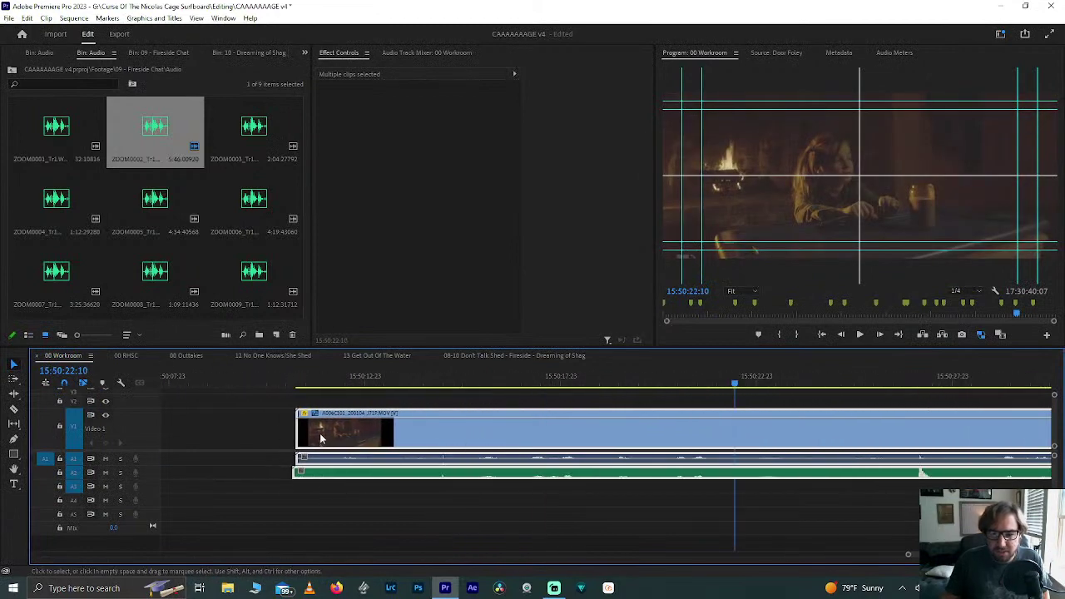
# Step: Trim the start of the ZOOM0002 audio to match the video clip's start
pyautogui.click(291, 429)
pyautogui.scroll(5, 294, 427)
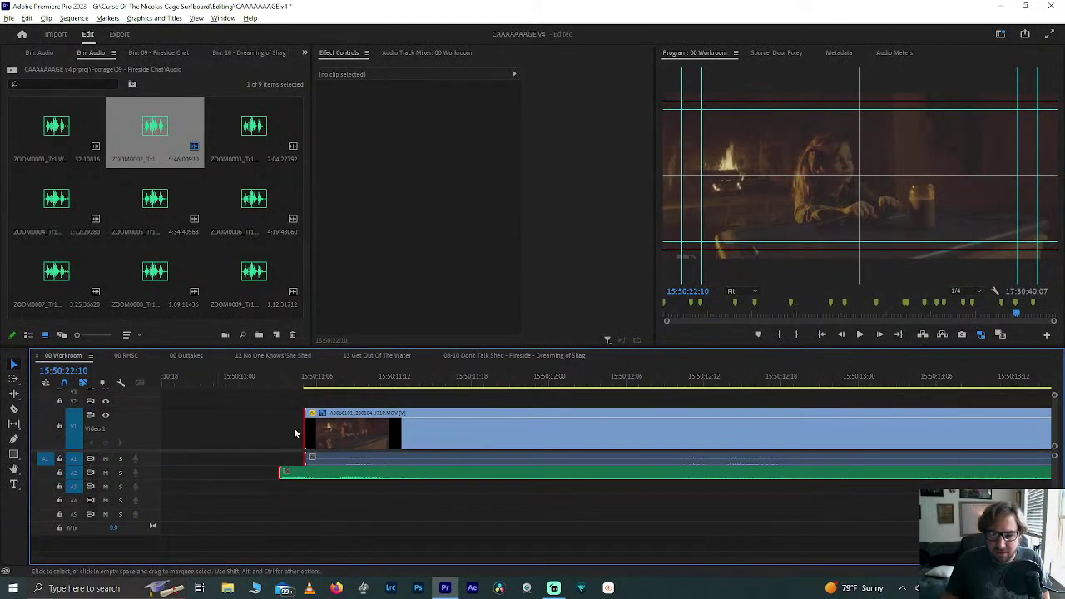
pyautogui.click(321, 384)
pyautogui.press('Left')
pyautogui.press('Left')
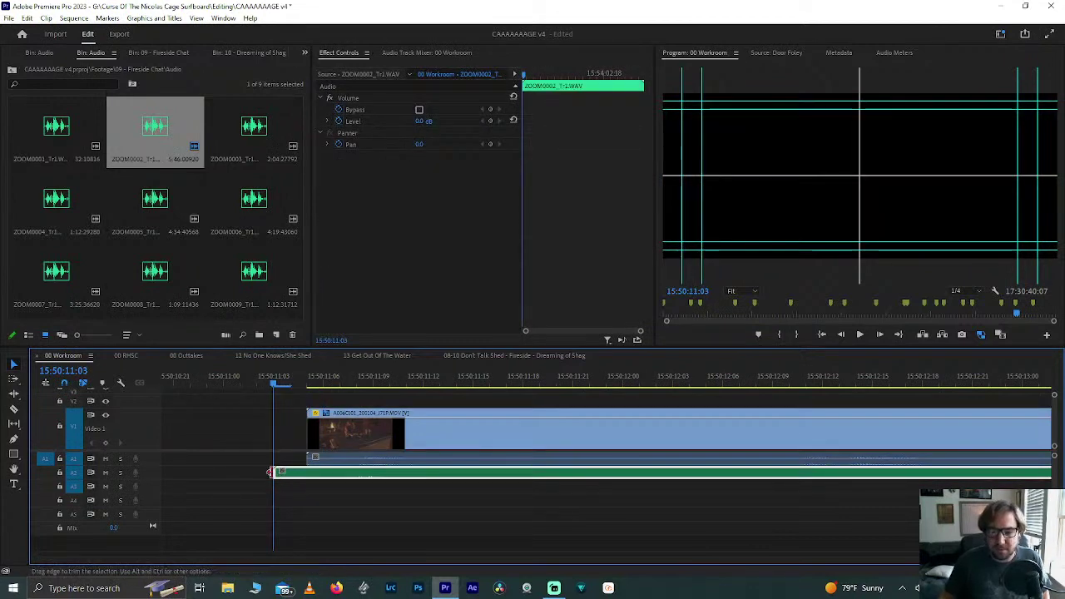
pyautogui.moveTo(271, 472); pyautogui.dragTo(309, 471)
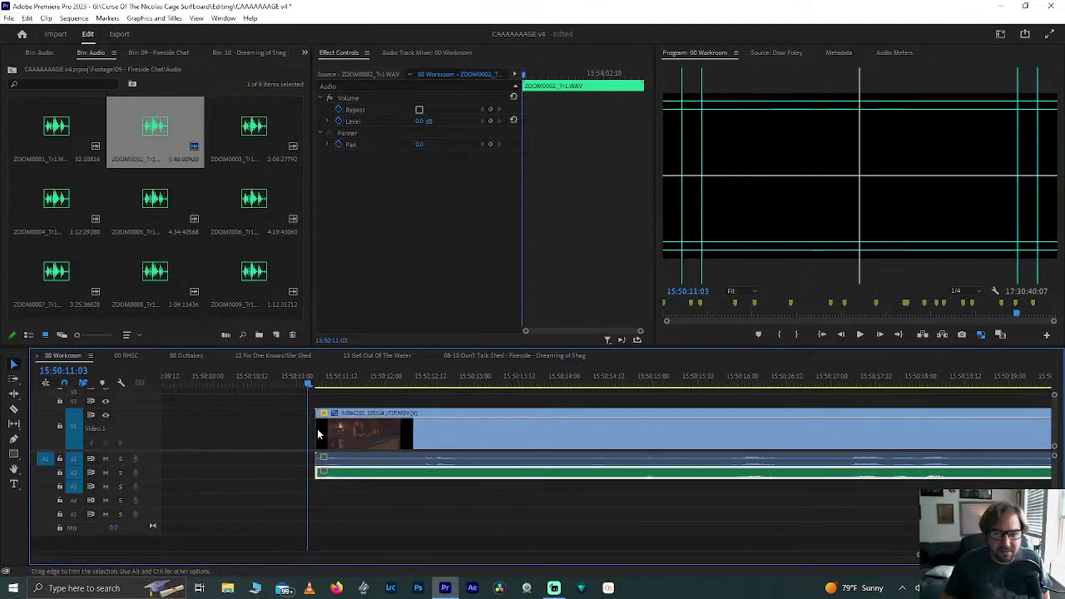
# Step: Trim the end of the ZOOM0002 audio back to the A006C101 clip's end
pyautogui.scroll(-5, 317, 434)
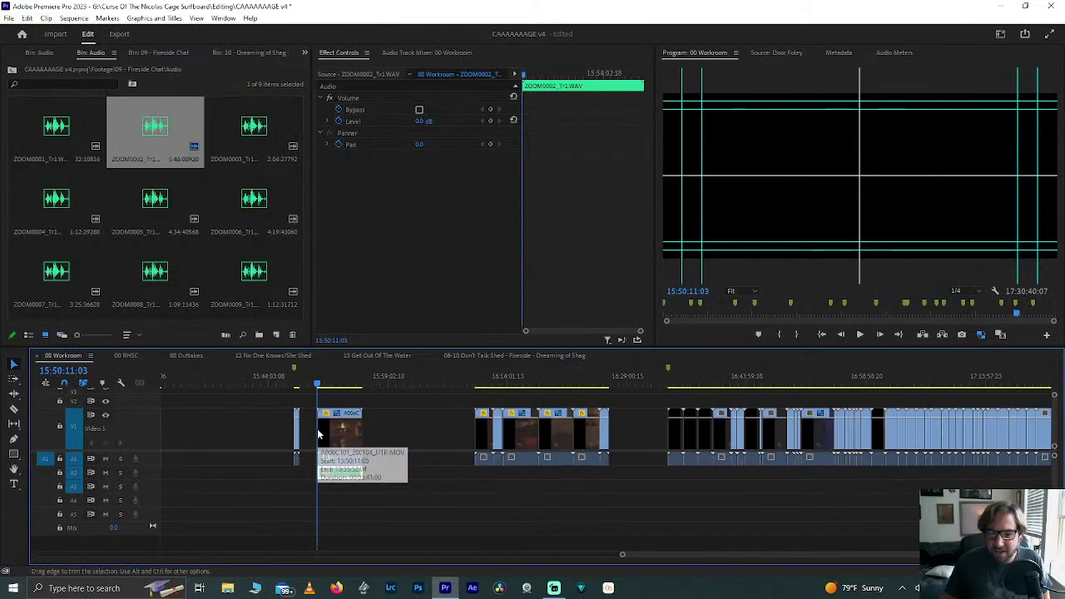
pyautogui.click(359, 383)
pyautogui.scroll(5, 362, 383)
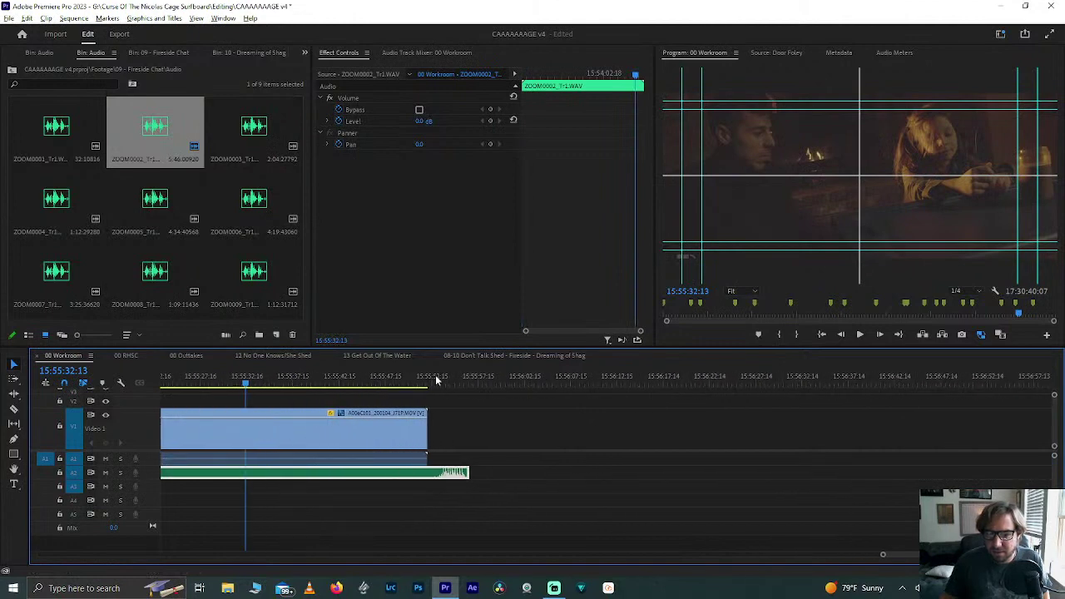
pyautogui.click(419, 382)
pyautogui.scroll(3, 420, 383)
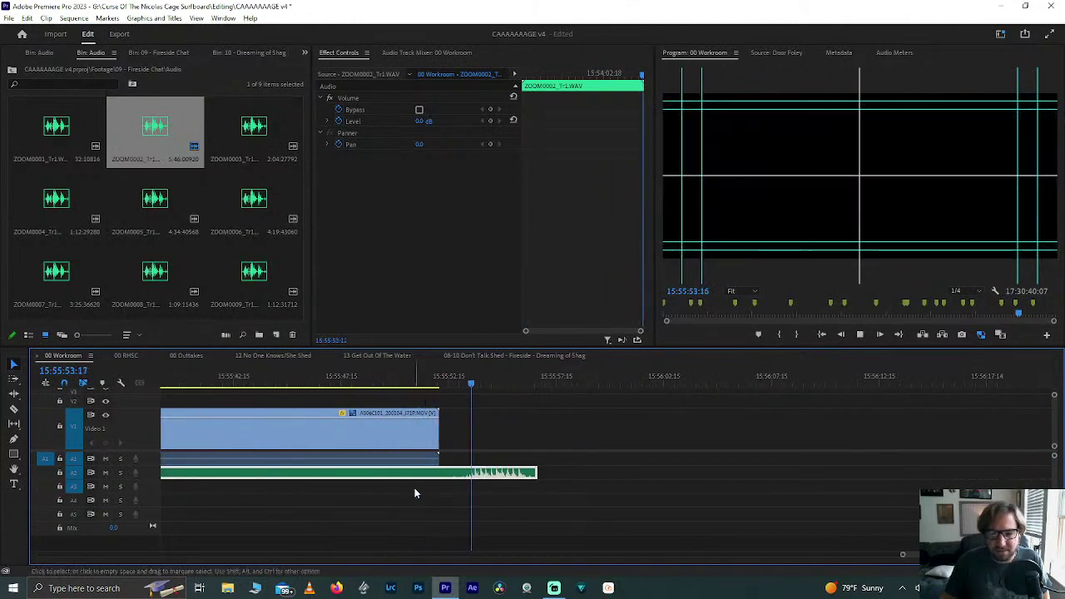
pyautogui.moveTo(536, 472); pyautogui.dragTo(440, 475)
pyautogui.scroll(-6, 384, 453)
pyautogui.scroll(-3, 383, 453)
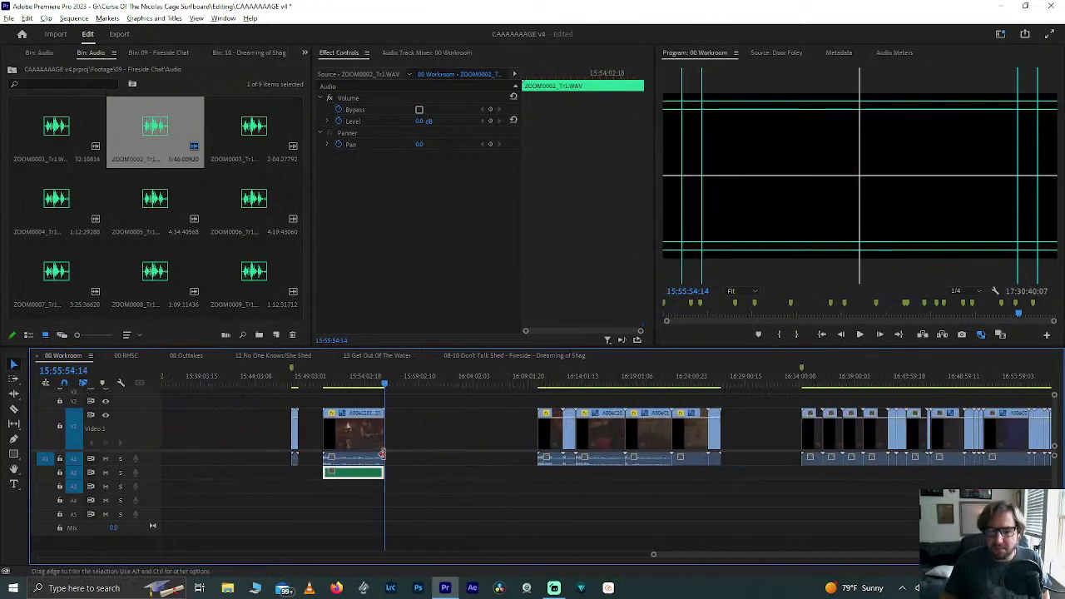
pyautogui.click(312, 440)
# Step: Ripple-delete the gap so the clips close up, and put the playhead on the fireside clip
pyautogui.press('Delete')
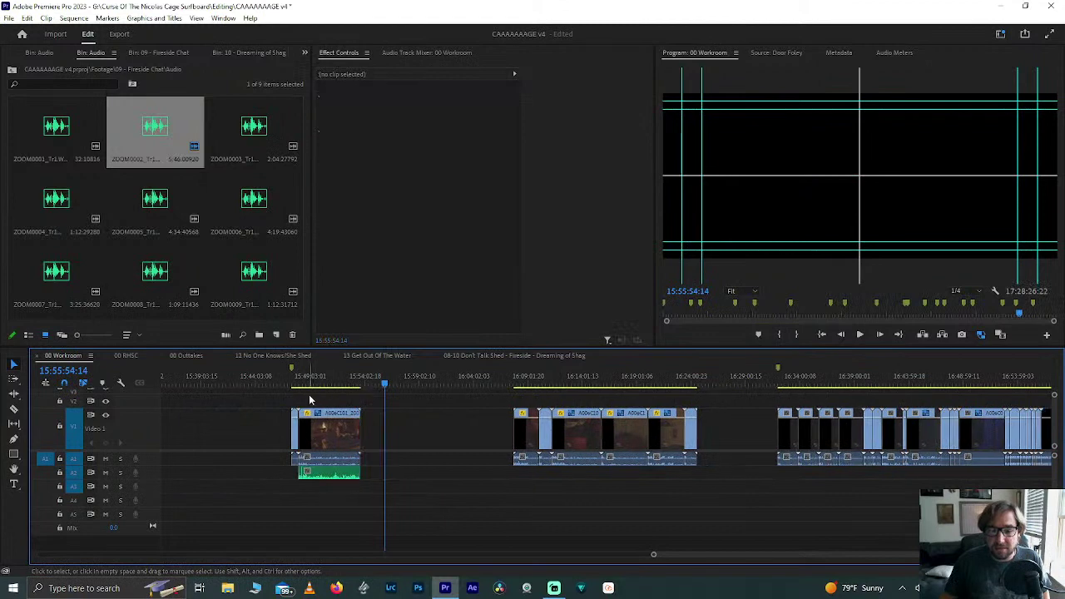
pyautogui.click(312, 439)
pyautogui.click(309, 385)
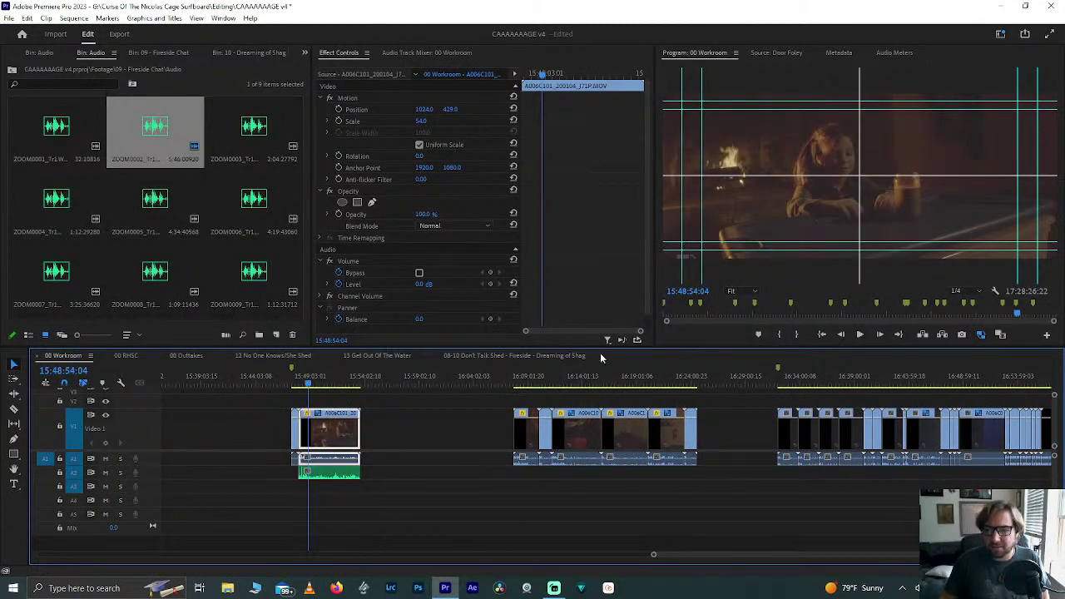
pyautogui.click(342, 379)
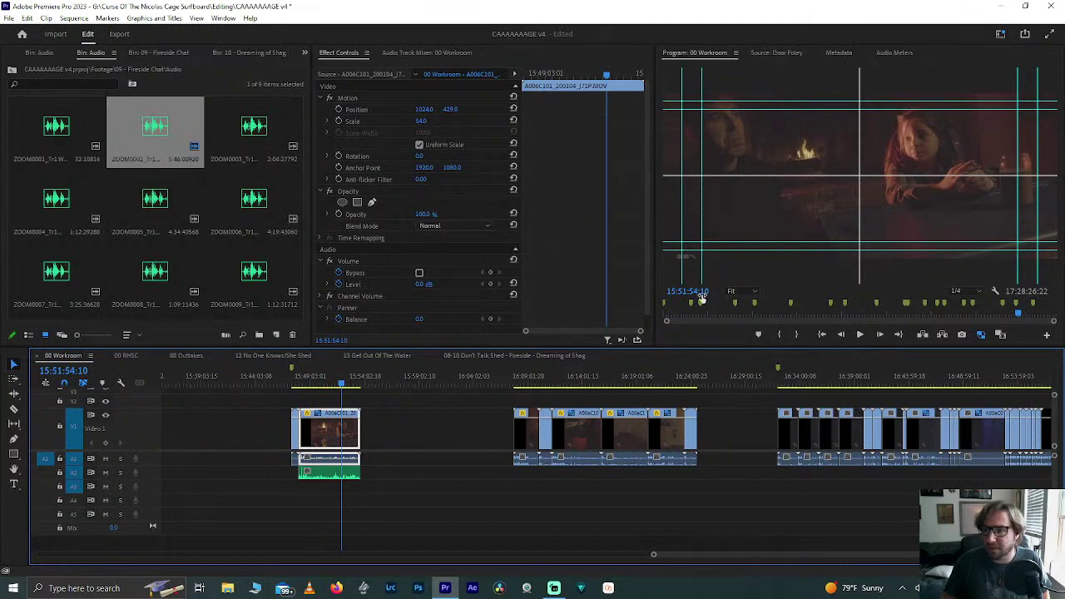
# Step: Place ZOOM0003 audio on A2 under the clip and synchronize the two by audio
pyautogui.moveTo(522, 437); pyautogui.dragTo(410, 472)
pyautogui.scroll(8, 409, 473)
pyautogui.moveTo(317, 436); pyautogui.dragTo(452, 484)
pyautogui.rightClick(443, 466)
pyautogui.click(481, 241)
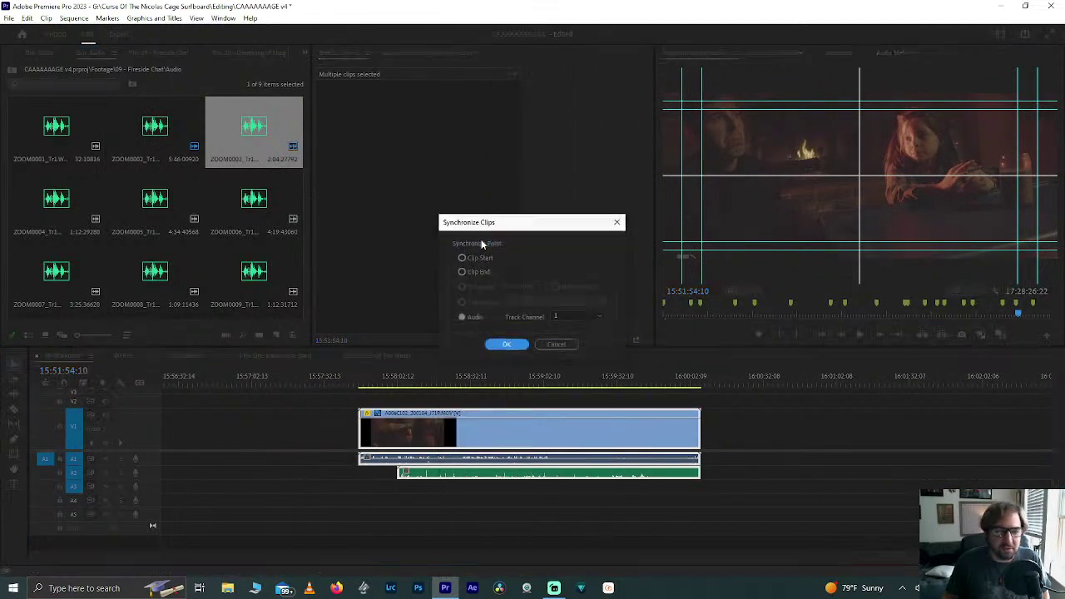
pyautogui.press('Return')
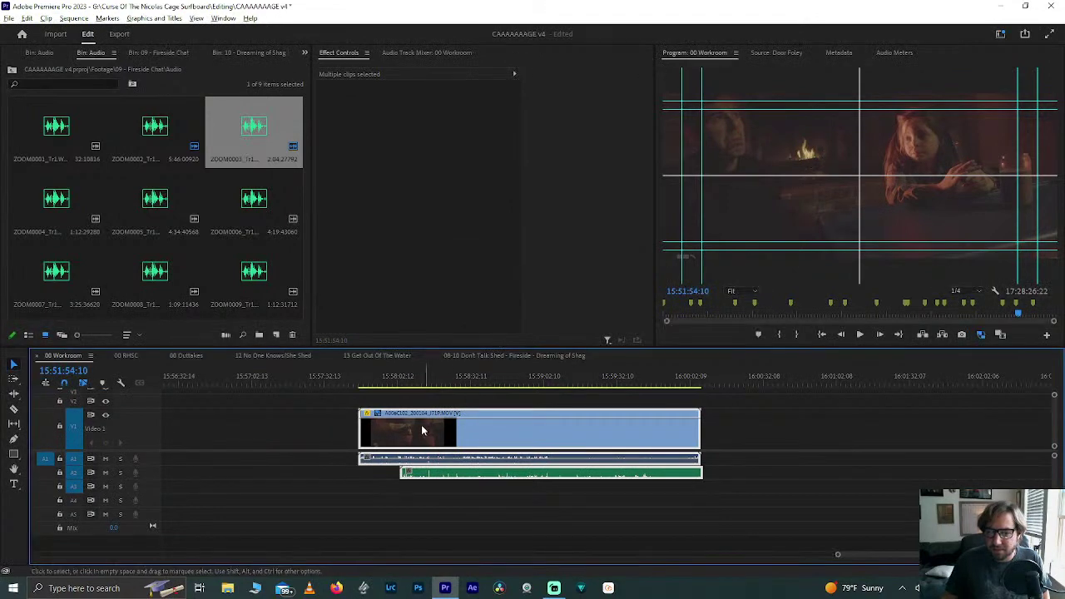
# Step: Trim the synced clip's start and trim the ZOOM0003 audio's end to the video's end
pyautogui.press('=')
pyautogui.press('=')
pyautogui.click(265, 441)
pyautogui.moveTo(284, 431); pyautogui.dragTo(376, 435)
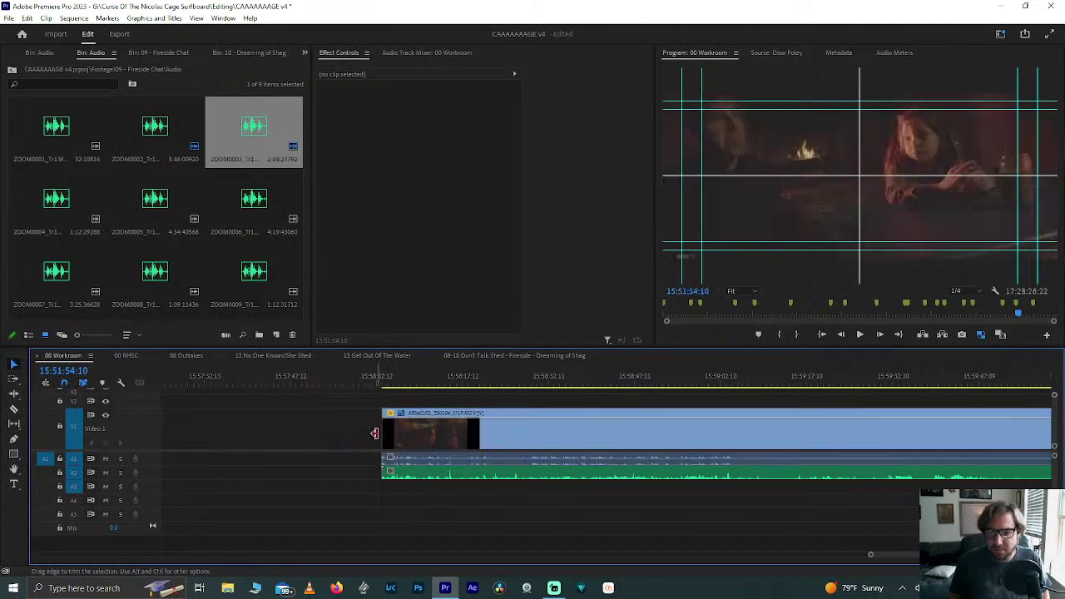
pyautogui.press('-')
pyautogui.press('-')
pyautogui.press('-')
pyautogui.press('-')
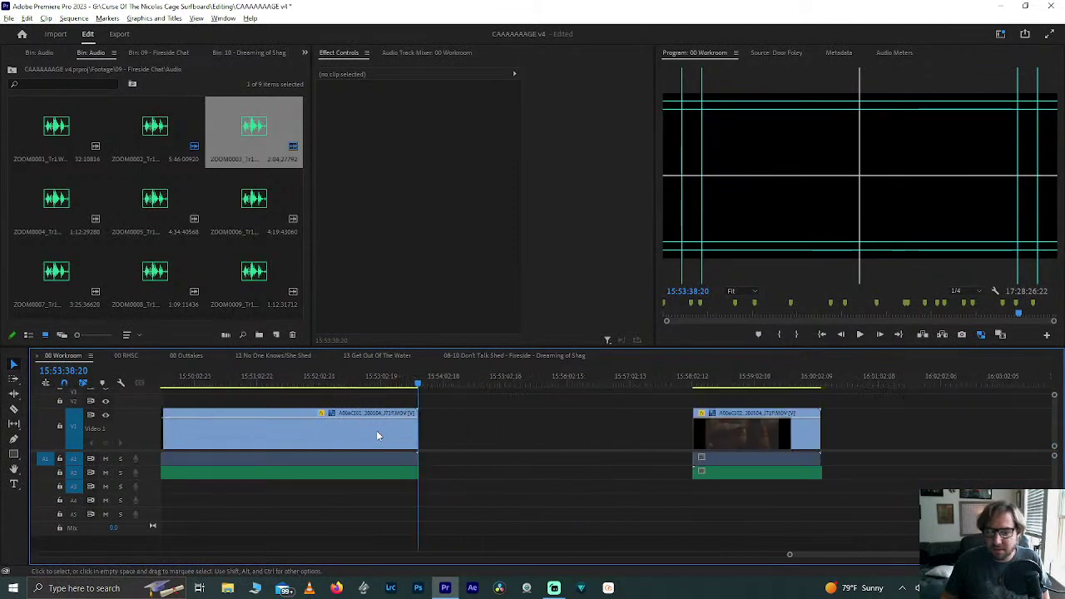
pyautogui.press('Down')
pyautogui.press('Down')
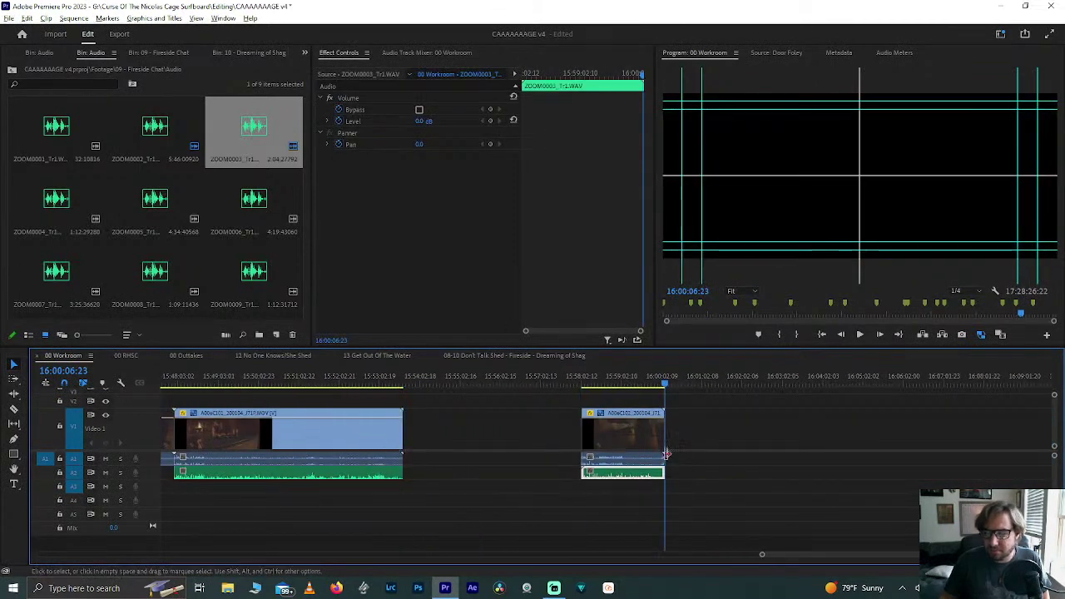
pyautogui.press('=')
pyautogui.press('=')
pyautogui.press('=')
pyautogui.press('=')
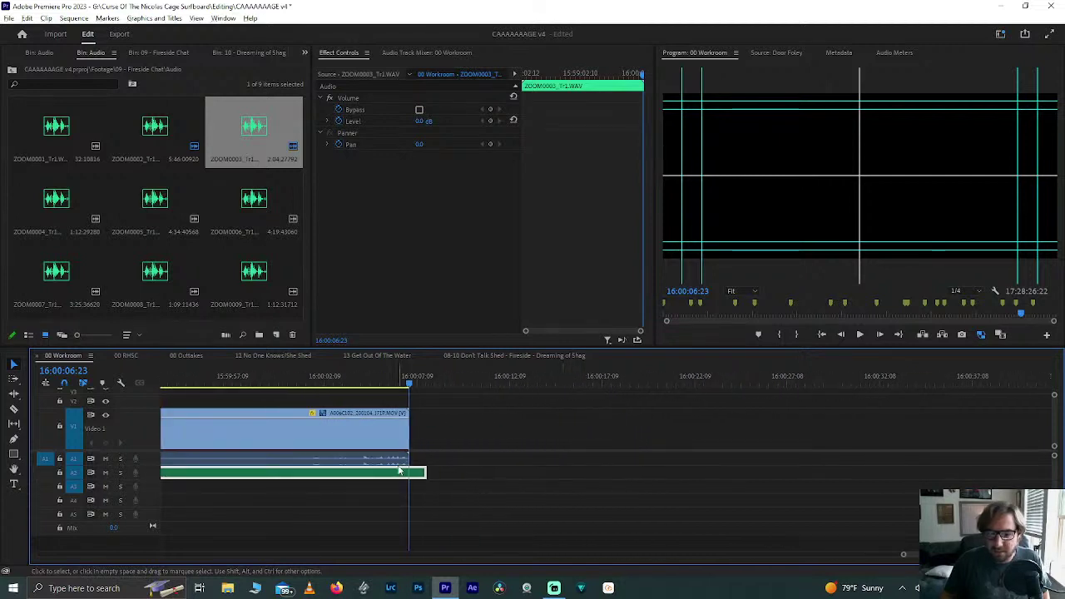
pyautogui.press('Right')
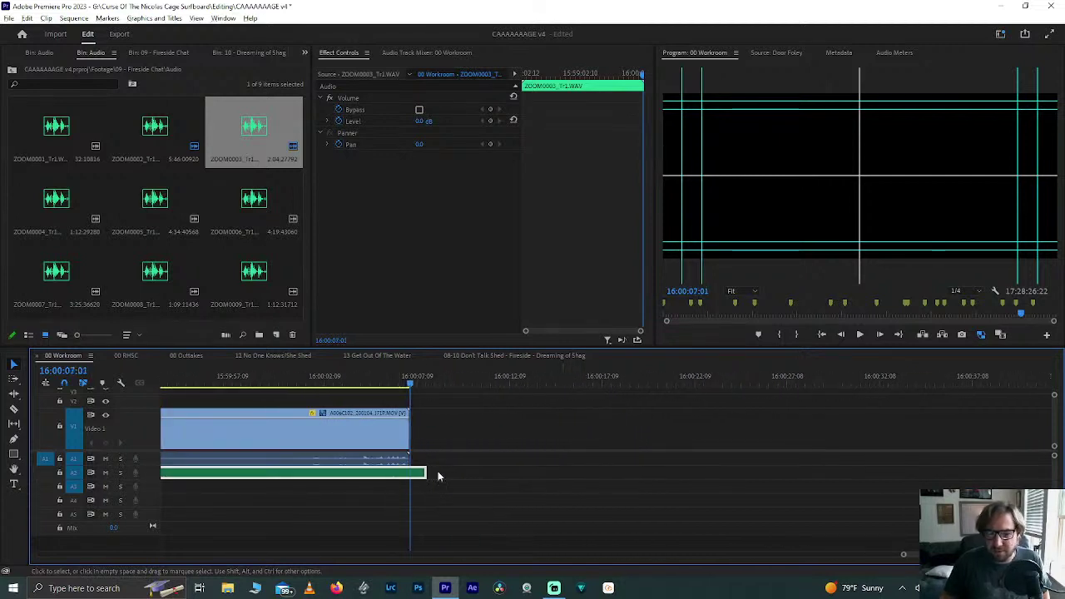
pyautogui.click(438, 471)
pyautogui.moveTo(425, 473); pyautogui.dragTo(411, 481)
# Step: Delete the empty gap on Video 1 and move the next short clip left to the playhead
pyautogui.press('-')
pyautogui.press('-')
pyautogui.press('-')
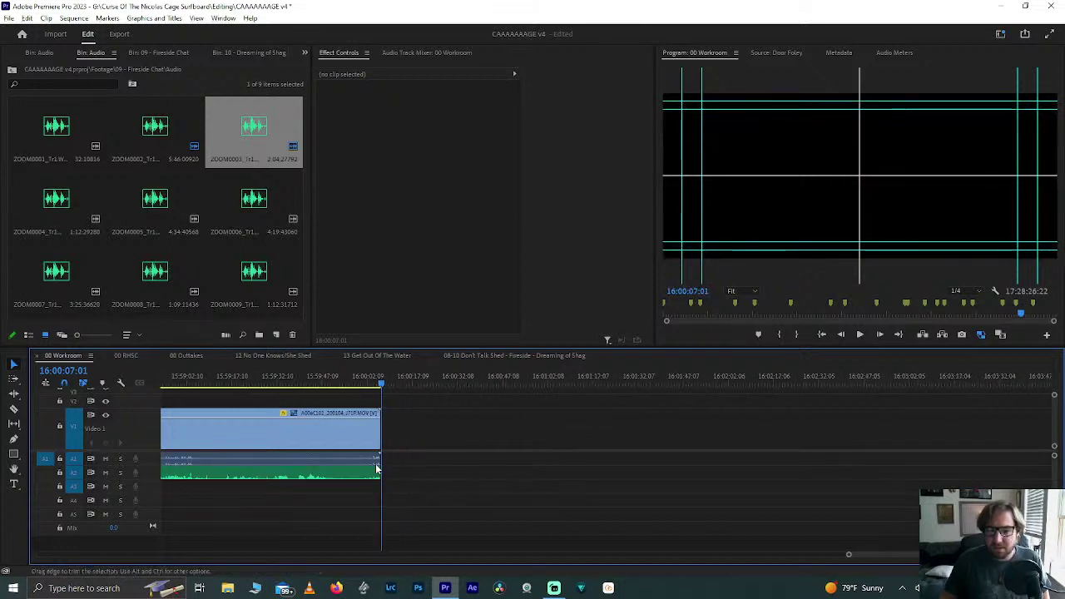
pyautogui.press('-')
pyautogui.press('-')
pyautogui.press('-')
pyautogui.click(290, 434)
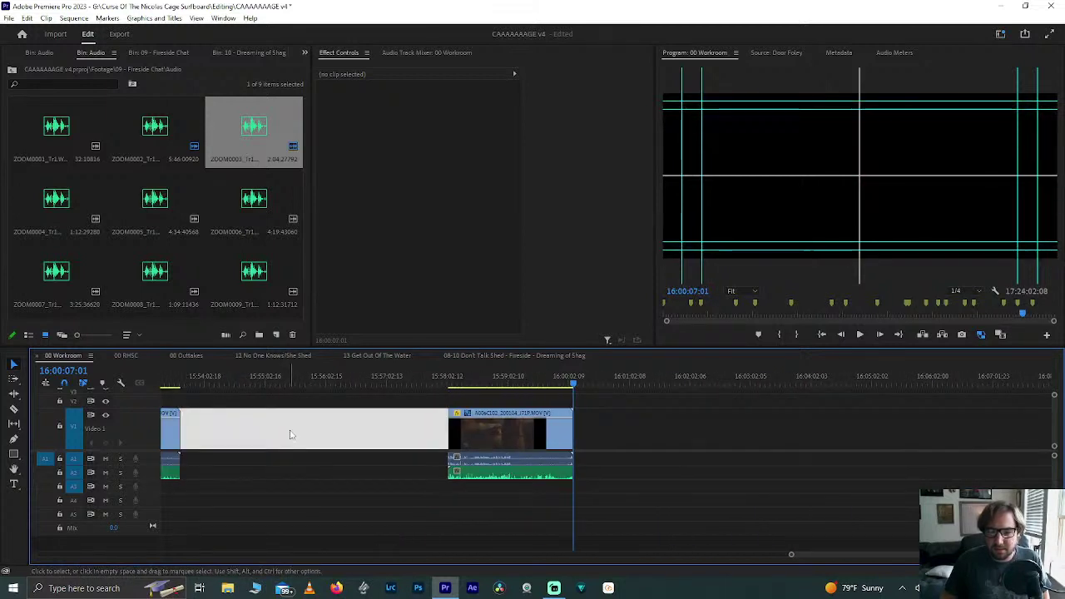
pyautogui.press('Delete')
pyautogui.press('-')
pyautogui.press('-')
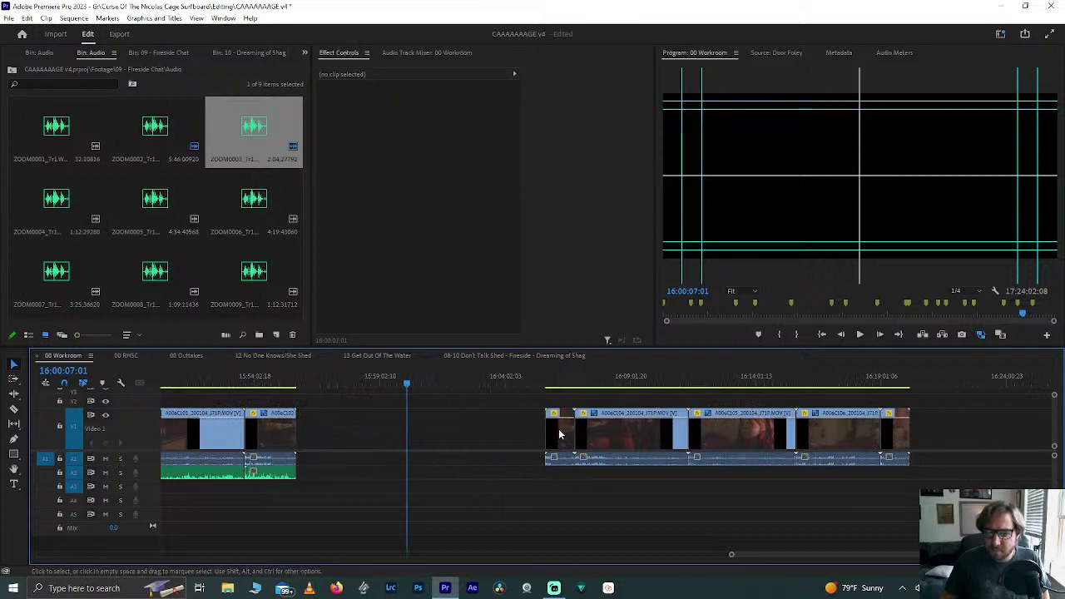
pyautogui.moveTo(559, 434); pyautogui.dragTo(393, 434)
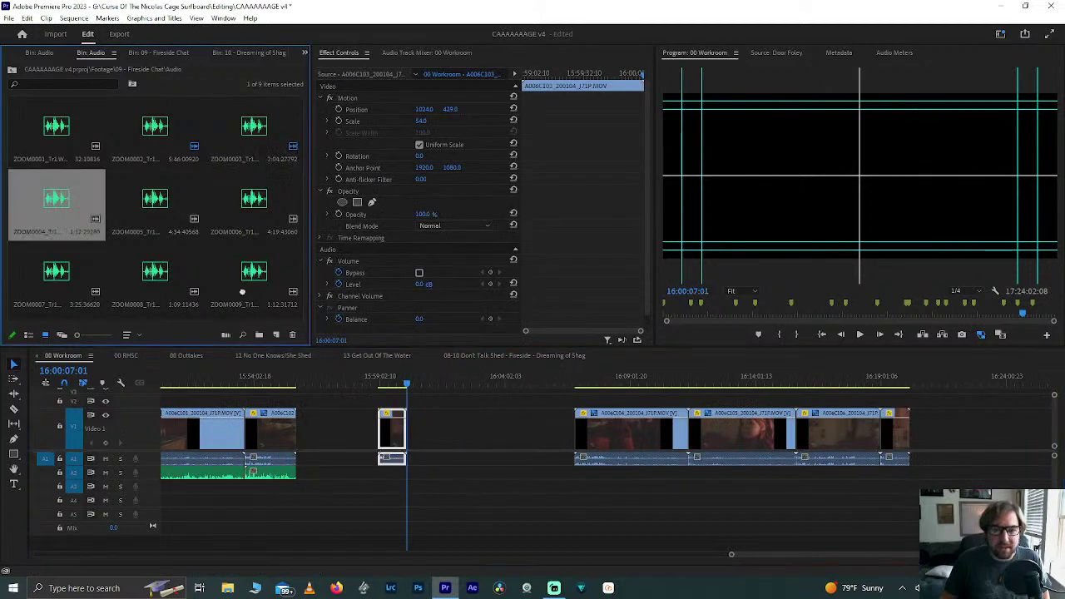
# Step: Place ZOOM0004 audio on A2 at the playhead and synchronize it with the clip by audio
pyautogui.moveTo(242, 292); pyautogui.dragTo(405, 477)
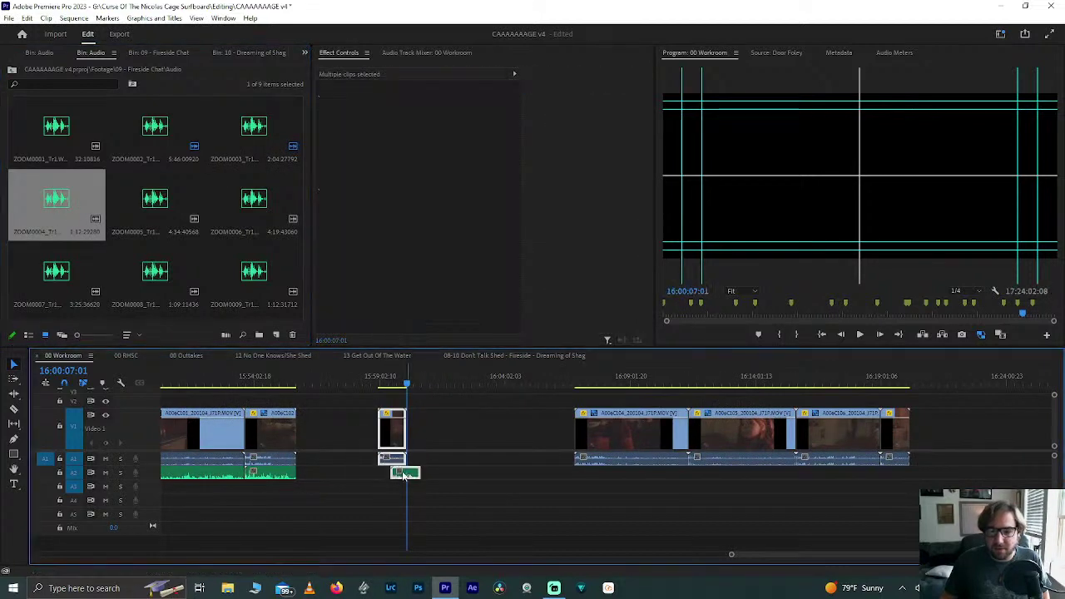
pyautogui.rightClick(404, 474)
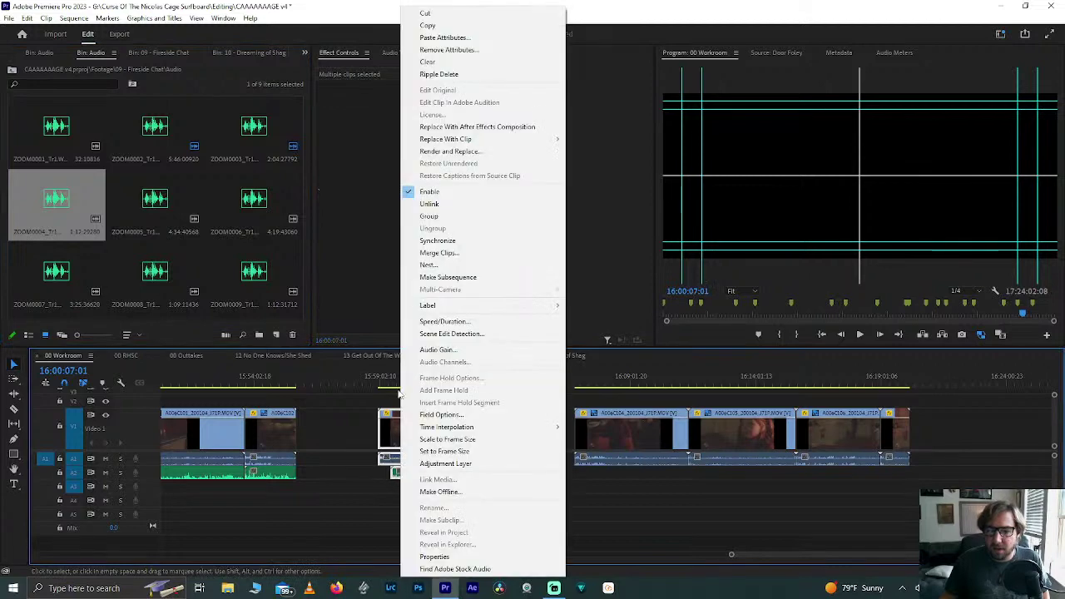
pyautogui.click(433, 242)
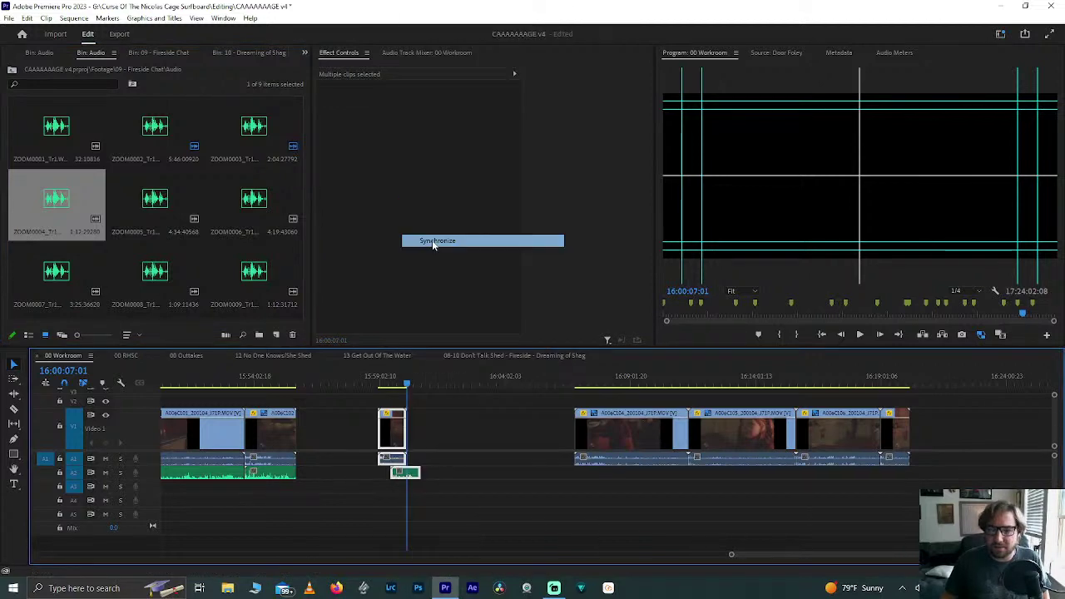
pyautogui.press('Return')
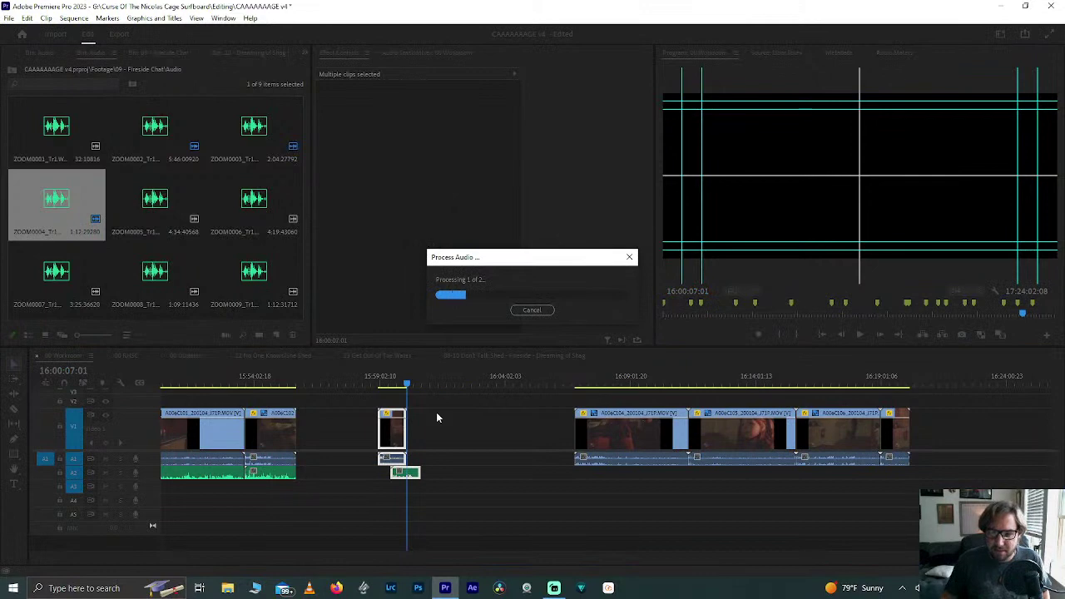
# Step: Move the playhead to the synced clip's start and end to check the alignment
pyautogui.scroll(5, 403, 455)
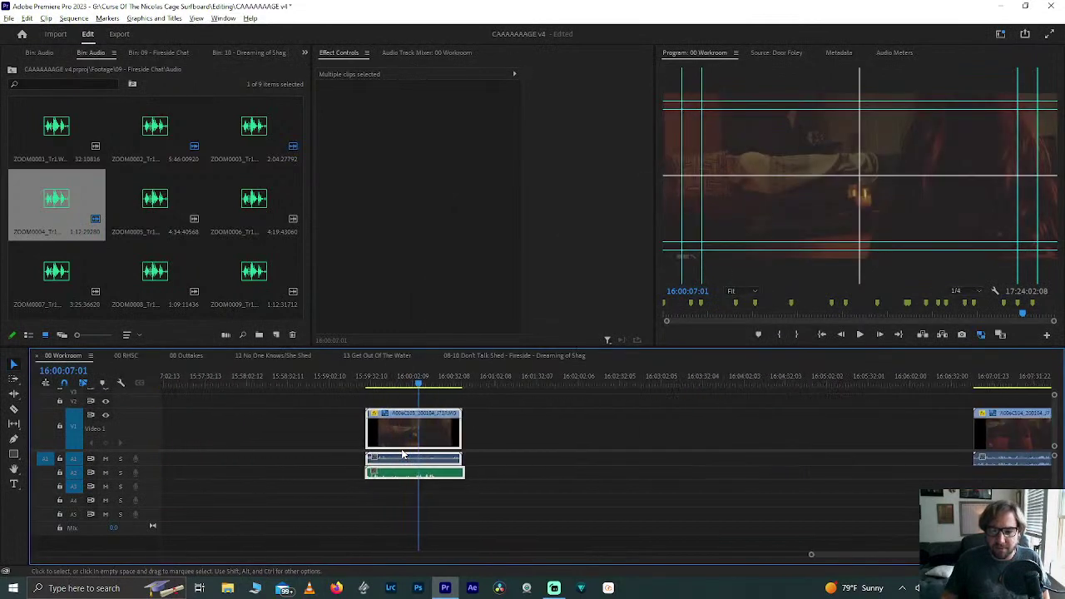
pyautogui.scroll(3, 402, 455)
pyautogui.click(249, 366)
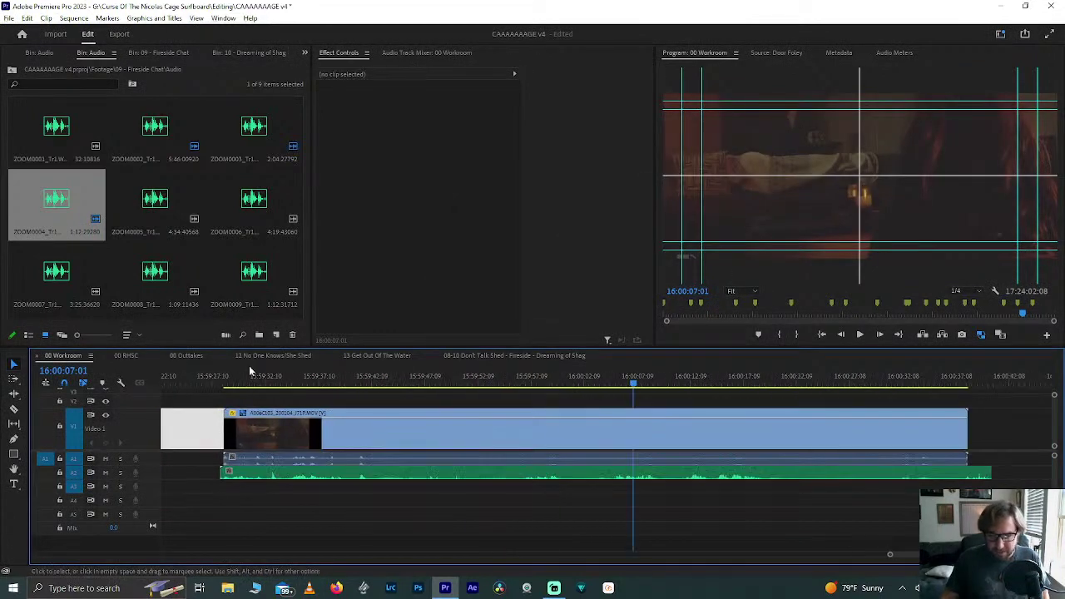
pyautogui.click(234, 383)
pyautogui.press('Up')
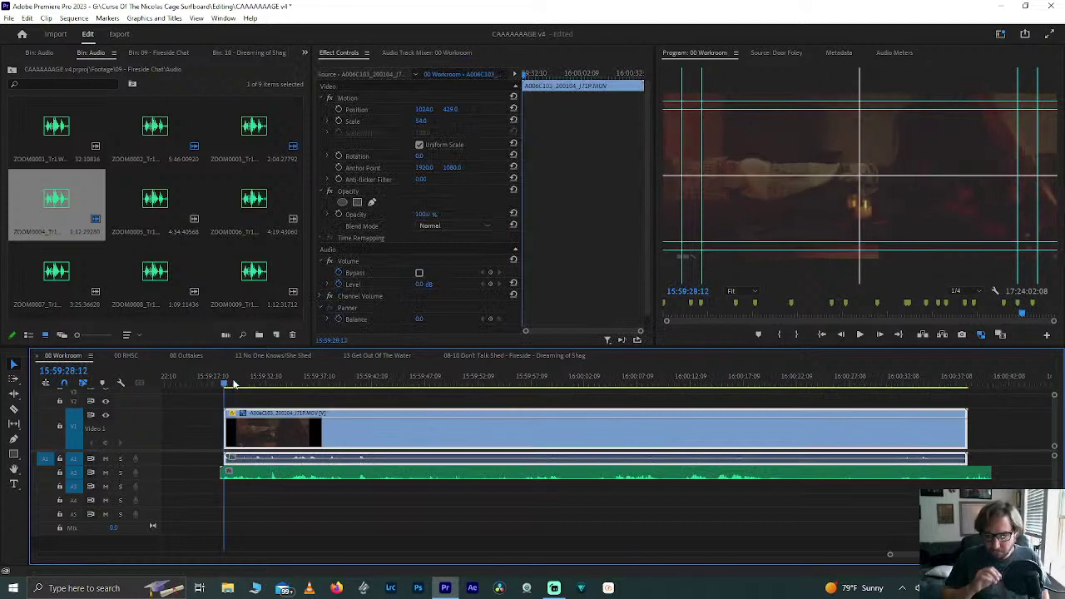
pyautogui.click(221, 473)
pyautogui.press('Down')
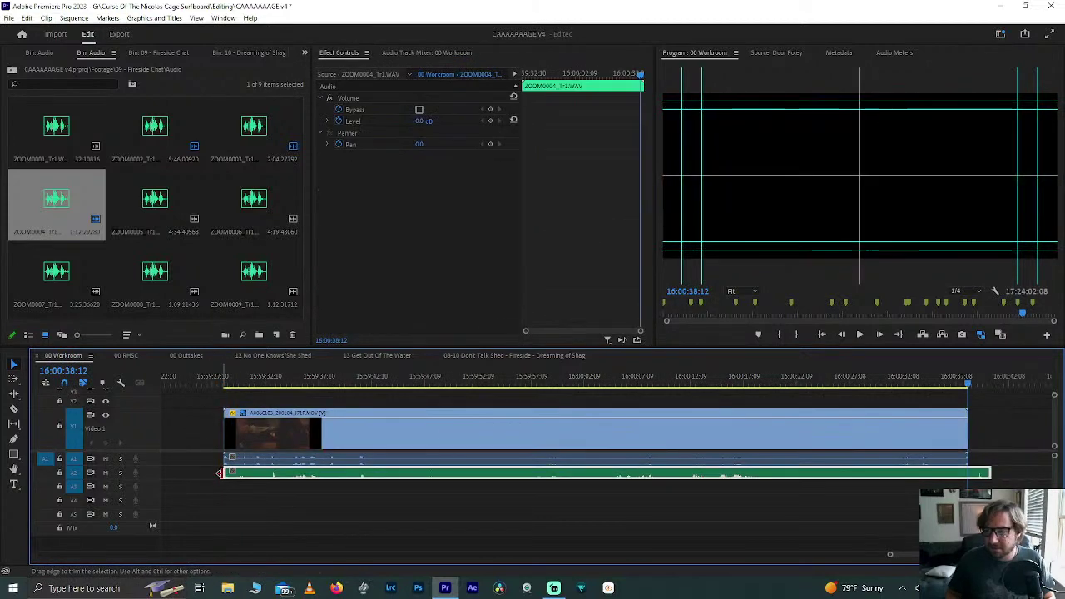
pyautogui.click(985, 473)
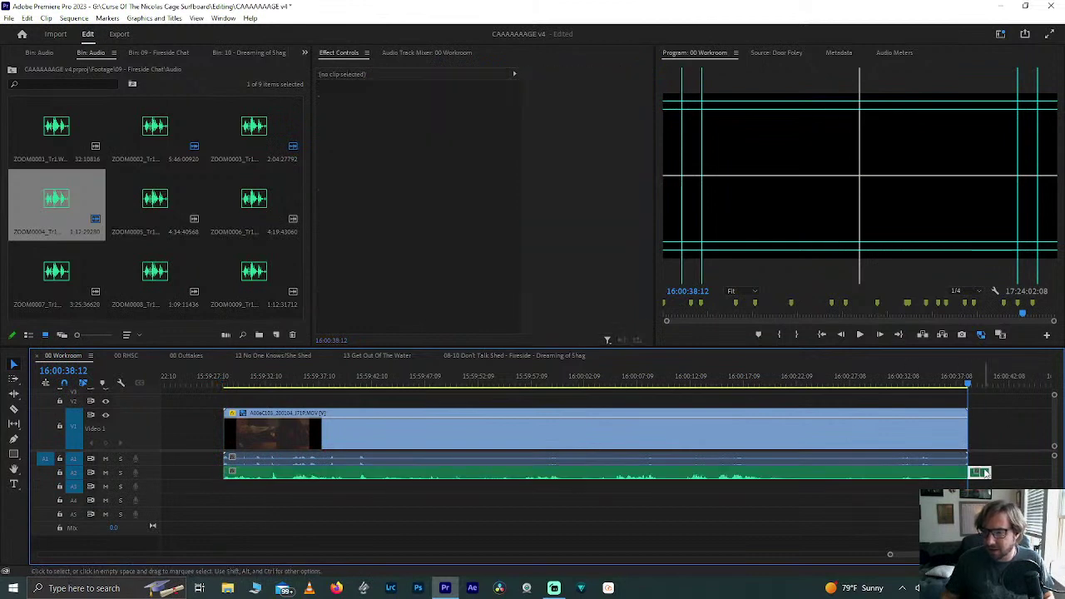
# Step: Move the synced video and audio clips directly after the earlier clip group
pyautogui.scroll(-10, 873, 483)
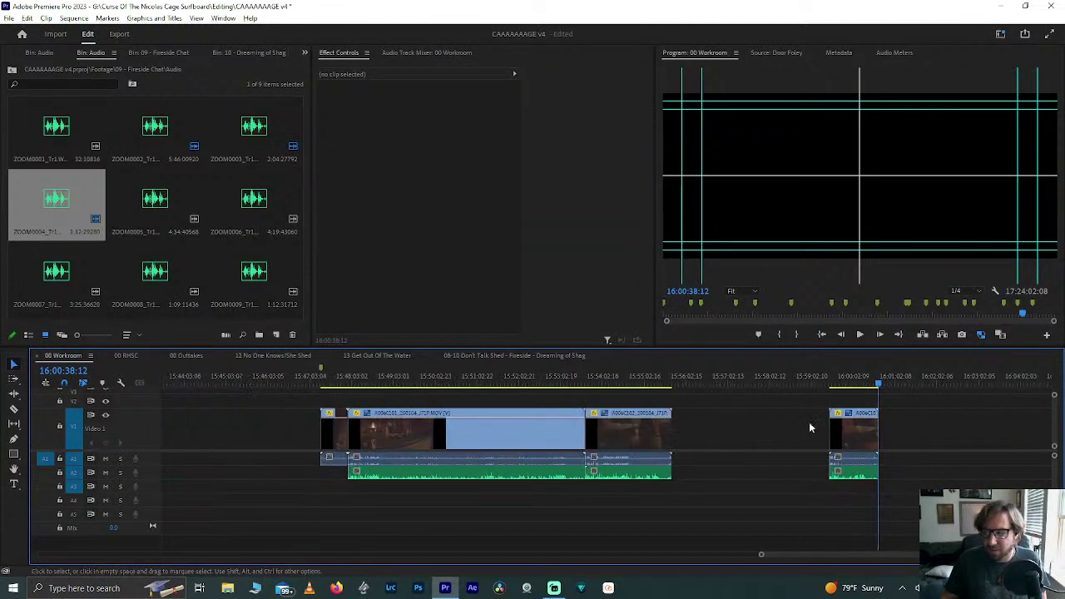
pyautogui.moveTo(757, 419); pyautogui.dragTo(858, 473)
pyautogui.moveTo(790, 449); pyautogui.dragTo(536, 445)
pyautogui.press('-')
pyautogui.press('-')
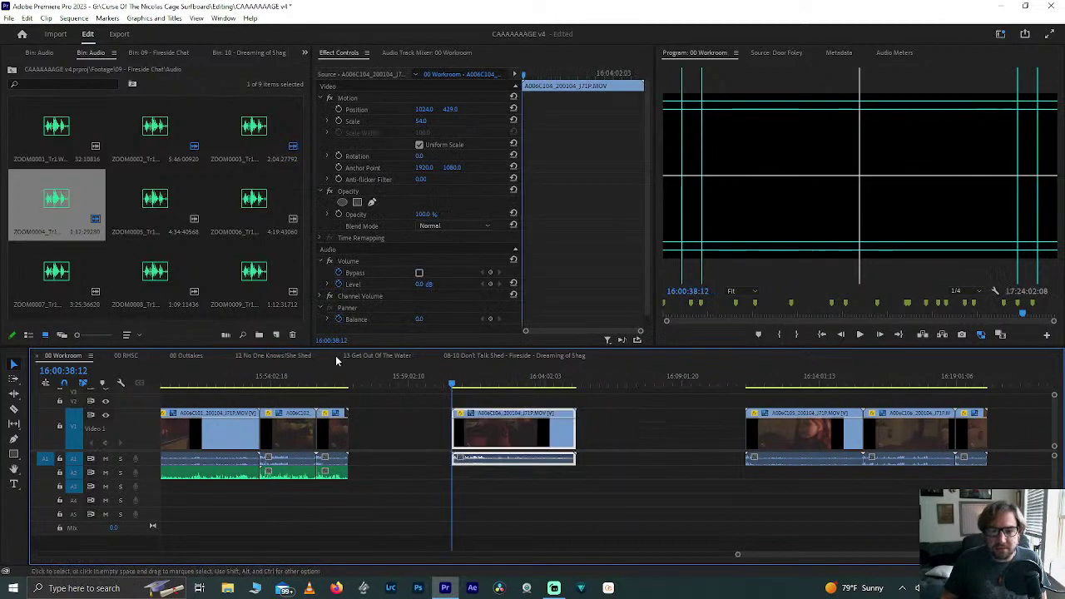
# Step: Bring the next fireside clip to the playhead and synchronize it with its audio
pyautogui.moveTo(154, 204); pyautogui.dragTo(477, 475)
pyautogui.moveTo(405, 414); pyautogui.dragTo(595, 479)
pyautogui.rightClick(509, 441)
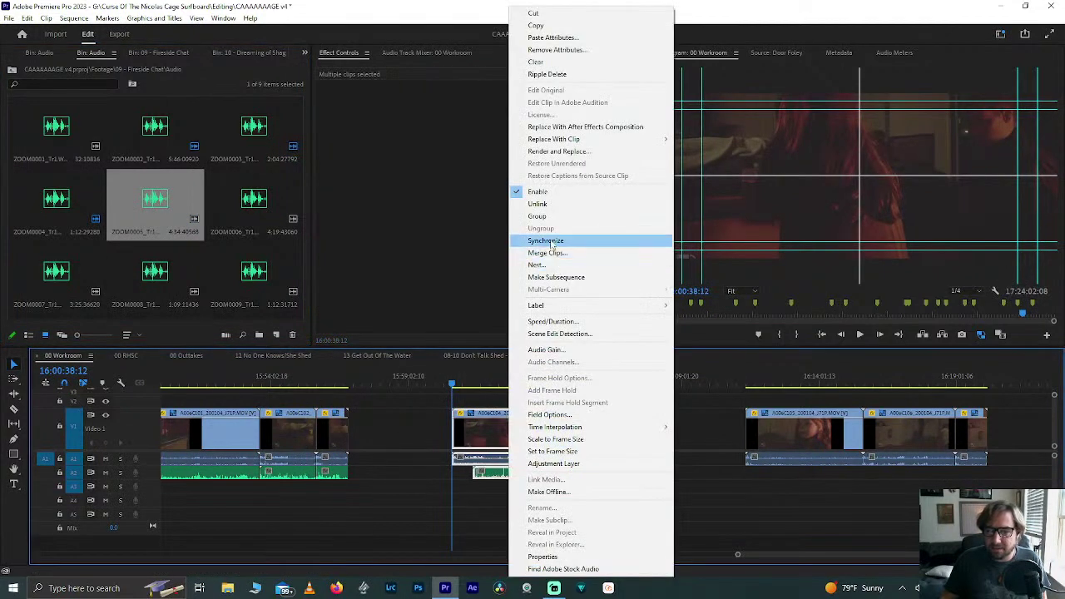
pyautogui.click(551, 241)
pyautogui.press('Return')
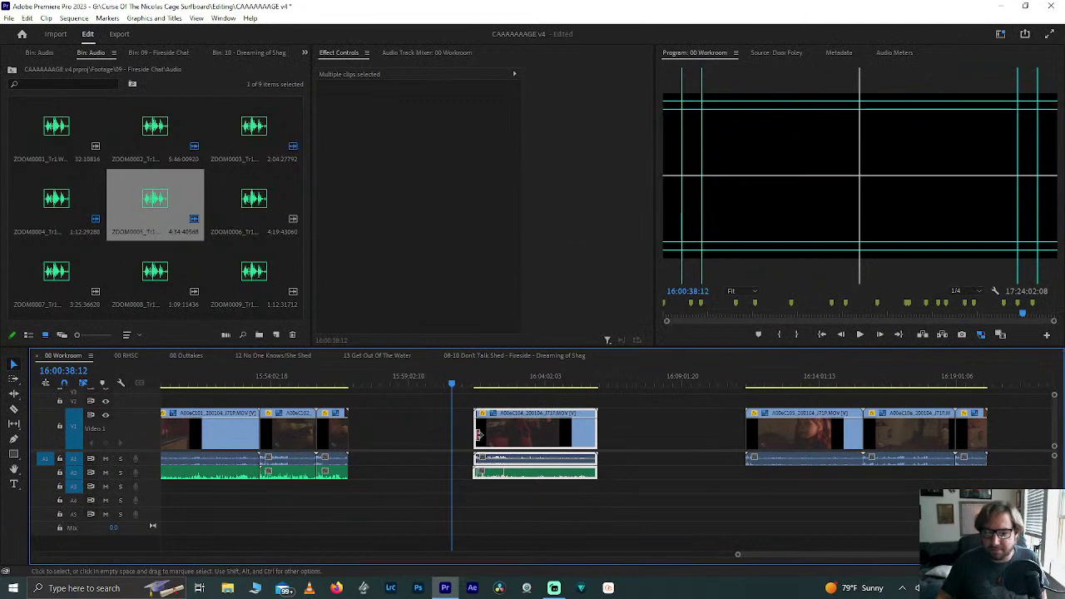
# Step: Select the ZOOM0005 audio clip with the playhead at the video clip's end
pyautogui.scroll(3, 461, 435)
pyautogui.scroll(3, 461, 436)
pyautogui.click(534, 379)
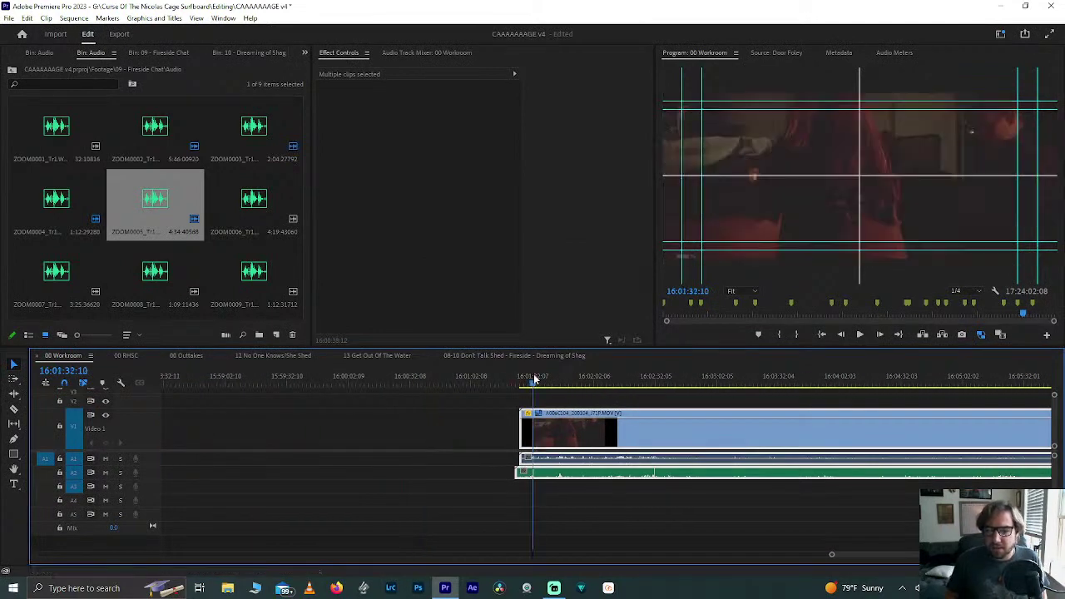
pyautogui.click(499, 472)
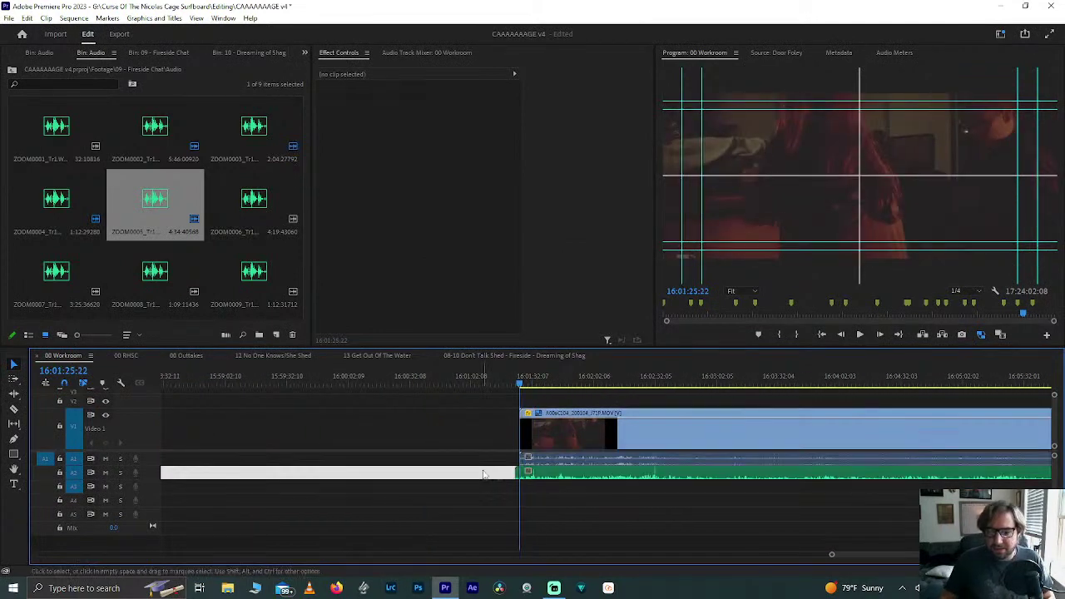
pyautogui.click(518, 474)
pyautogui.click(514, 476)
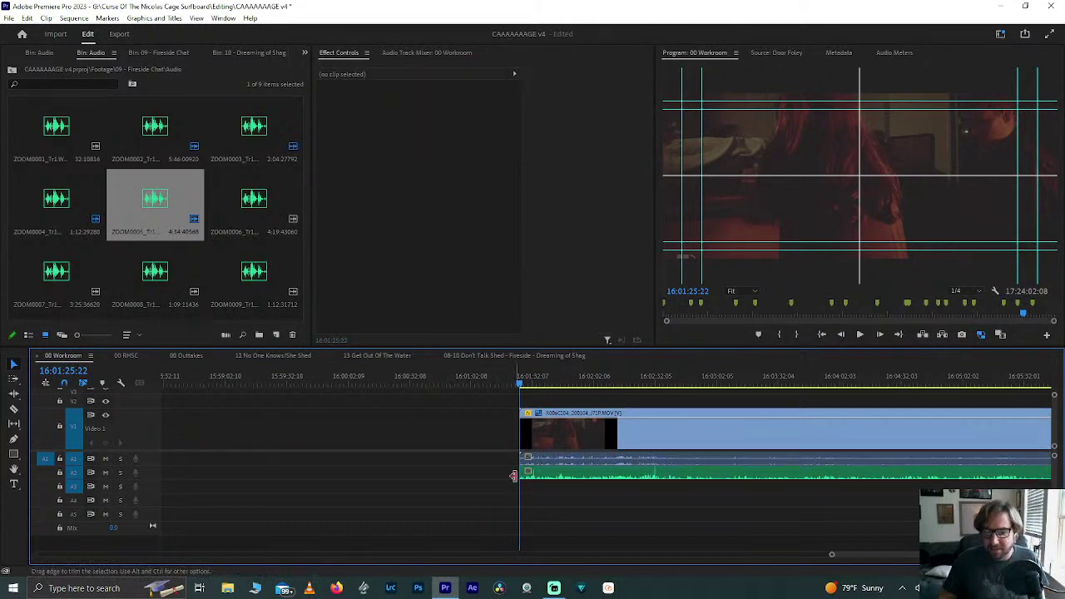
pyautogui.press('Down')
pyautogui.click(516, 478)
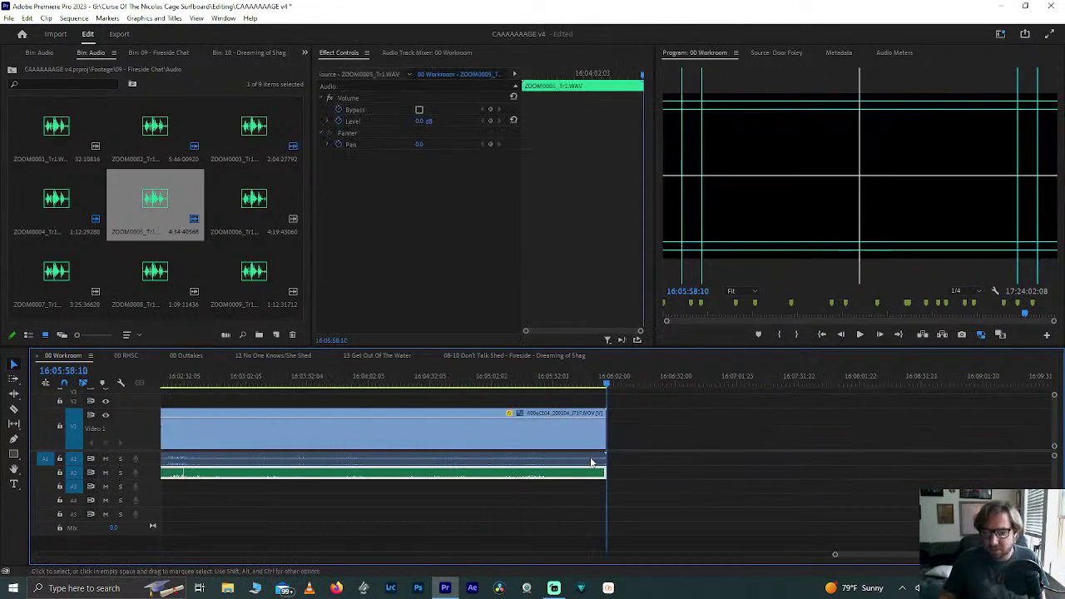
# Step: Trim the ZOOM0005 audio's end by a few frames to meet the video clip's end
pyautogui.scroll(8, 615, 461)
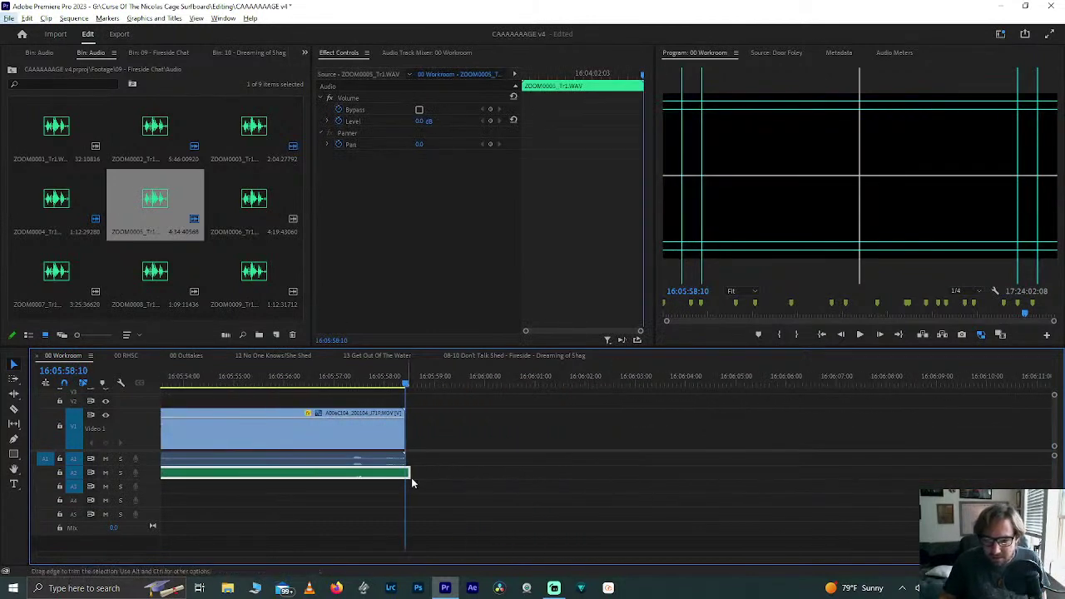
pyautogui.click(411, 481)
pyautogui.click(417, 472)
pyautogui.press('Right')
pyautogui.press('Right')
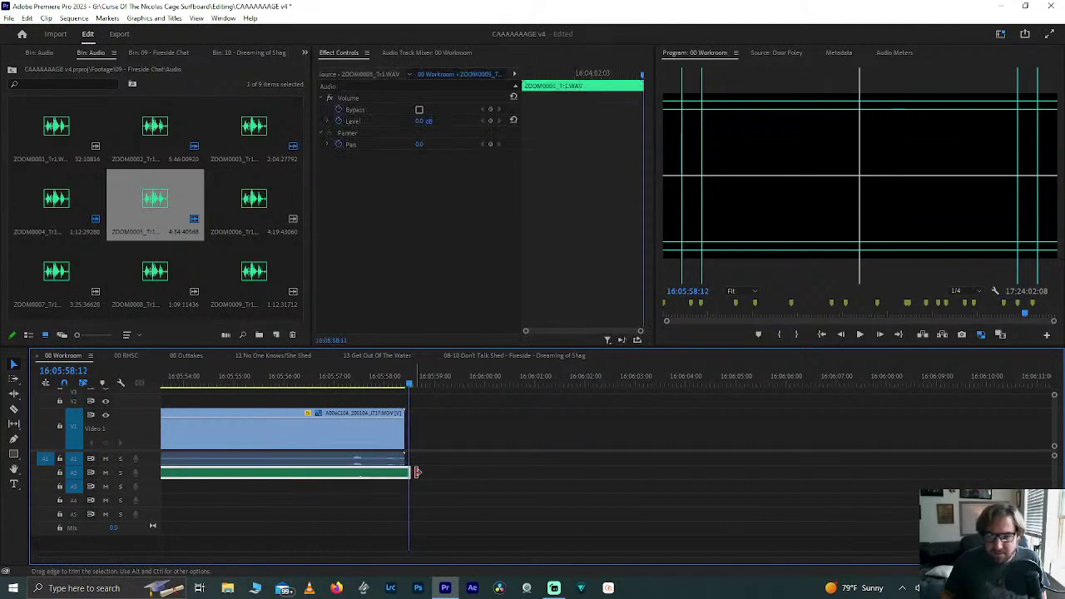
pyautogui.press('Right')
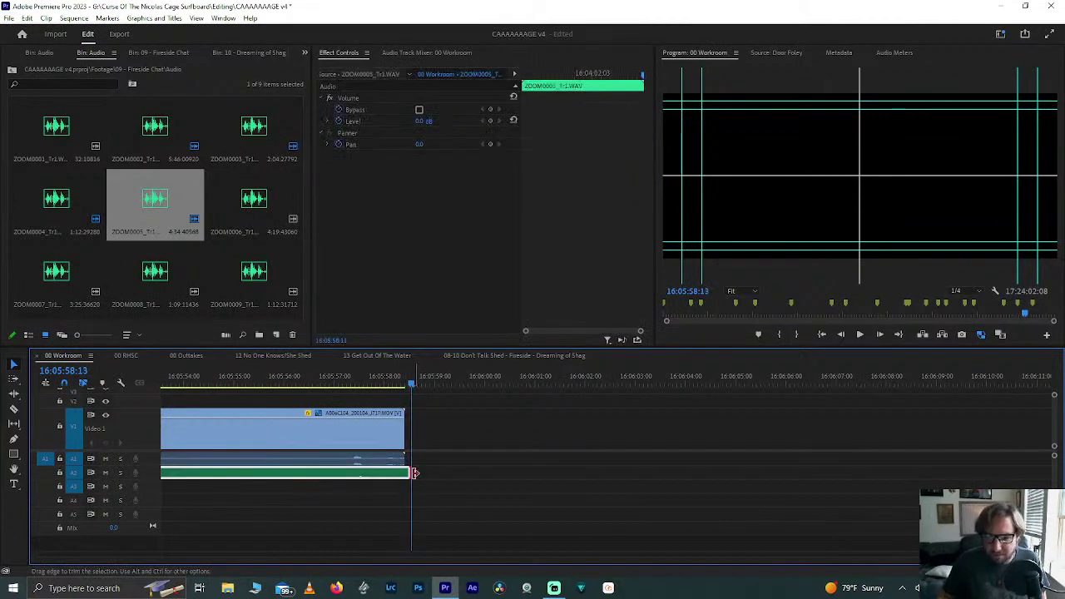
pyautogui.moveTo(415, 473); pyautogui.dragTo(404, 472)
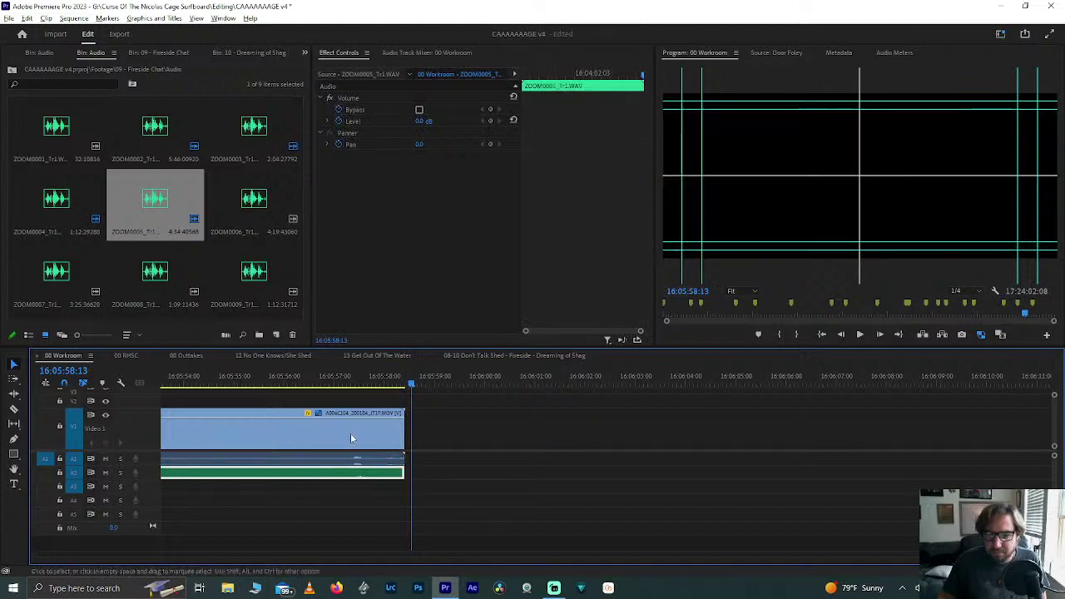
pyautogui.press('-')
pyautogui.press('-')
pyautogui.press('-')
pyautogui.press('-')
pyautogui.press('-')
pyautogui.press('-')
pyautogui.press('-')
pyautogui.press('-')
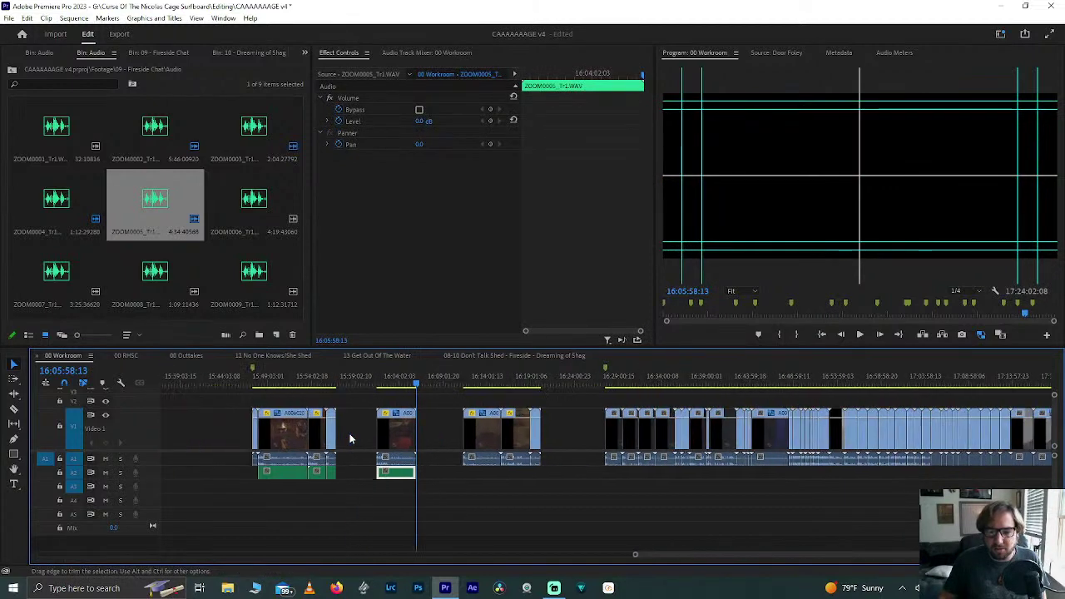
pyautogui.hscroll(-1, 350, 439)
# Step: Move the short fireside clip left to the playhead and place ZOOM0006 audio on A2 beneath it
pyautogui.moveTo(401, 407); pyautogui.dragTo(464, 488)
pyautogui.moveTo(454, 446); pyautogui.dragTo(413, 445)
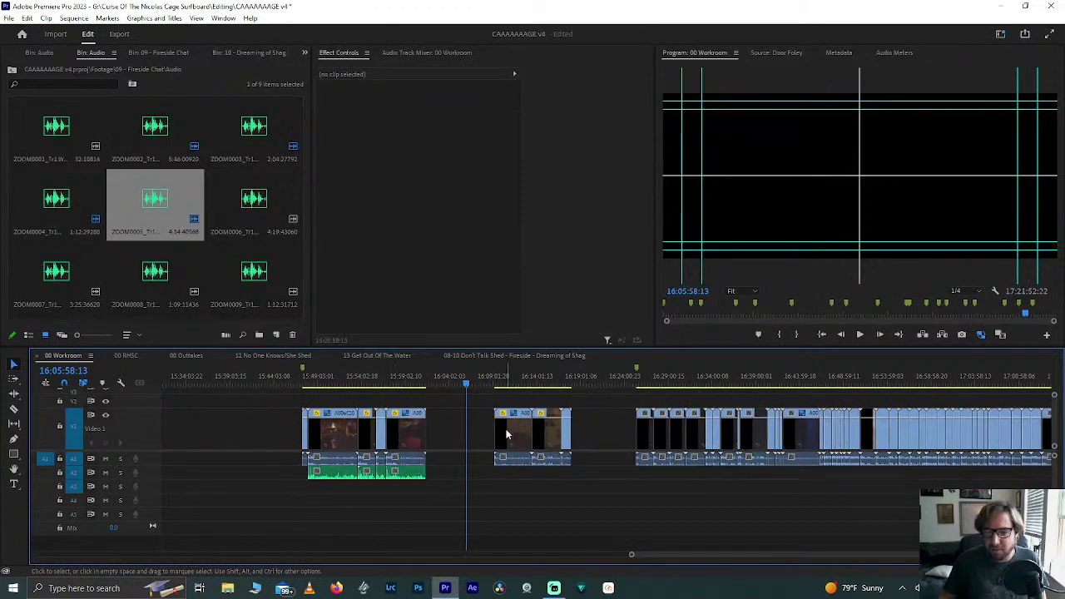
pyautogui.moveTo(506, 433); pyautogui.dragTo(479, 433)
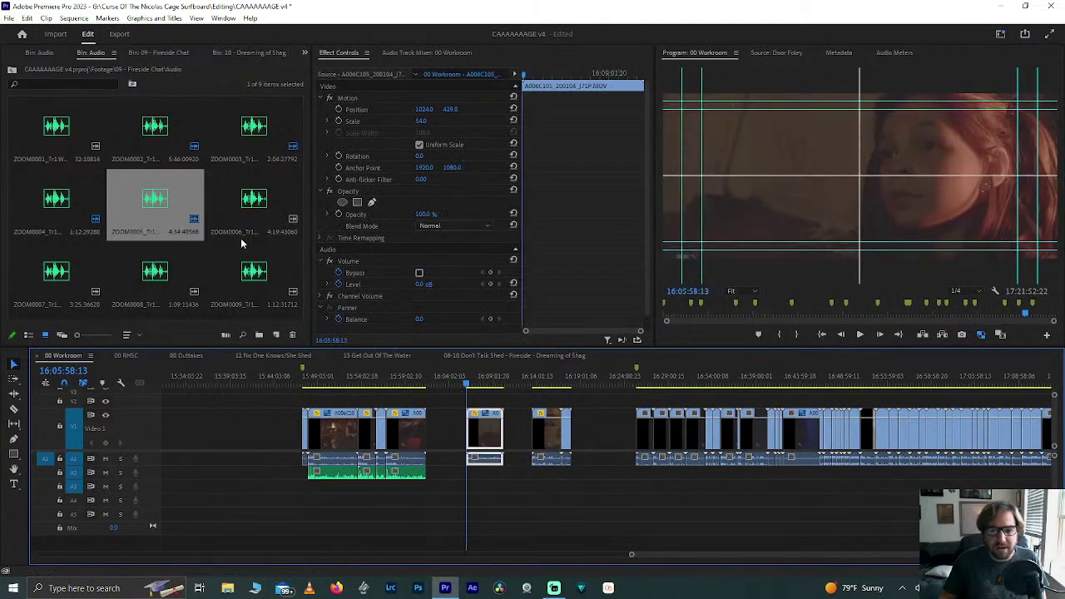
pyautogui.moveTo(243, 235); pyautogui.dragTo(464, 475)
pyautogui.moveTo(453, 439); pyautogui.dragTo(493, 479)
# Step: Synchronize the A006C105 video clip and ZOOM0006 audio by audio
pyautogui.moveTo(447, 408); pyautogui.dragTo(492, 483)
pyautogui.rightClick(492, 429)
pyautogui.click(525, 240)
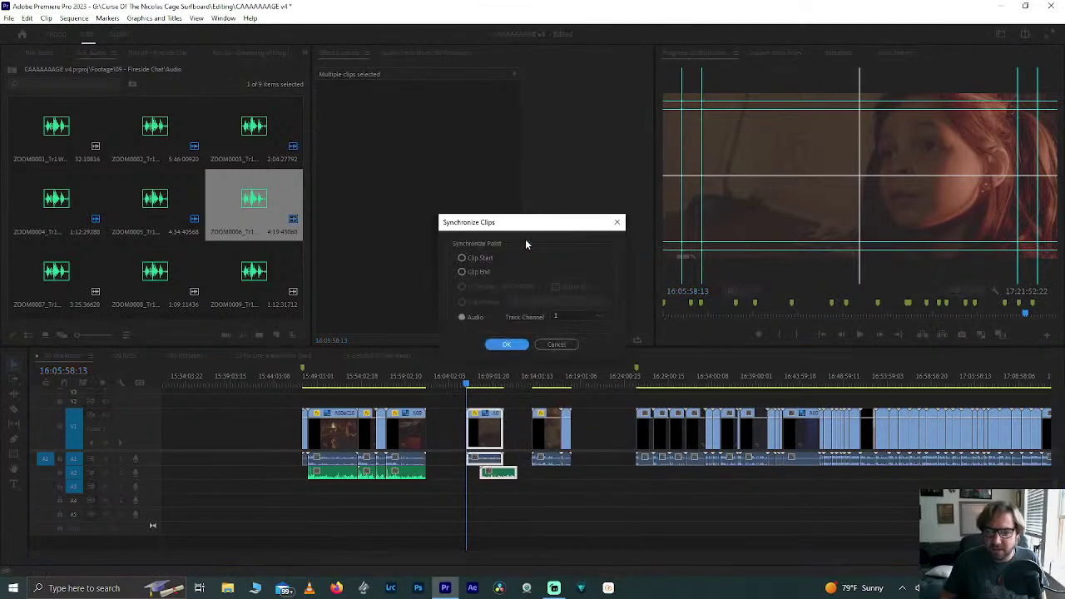
pyautogui.press('Return')
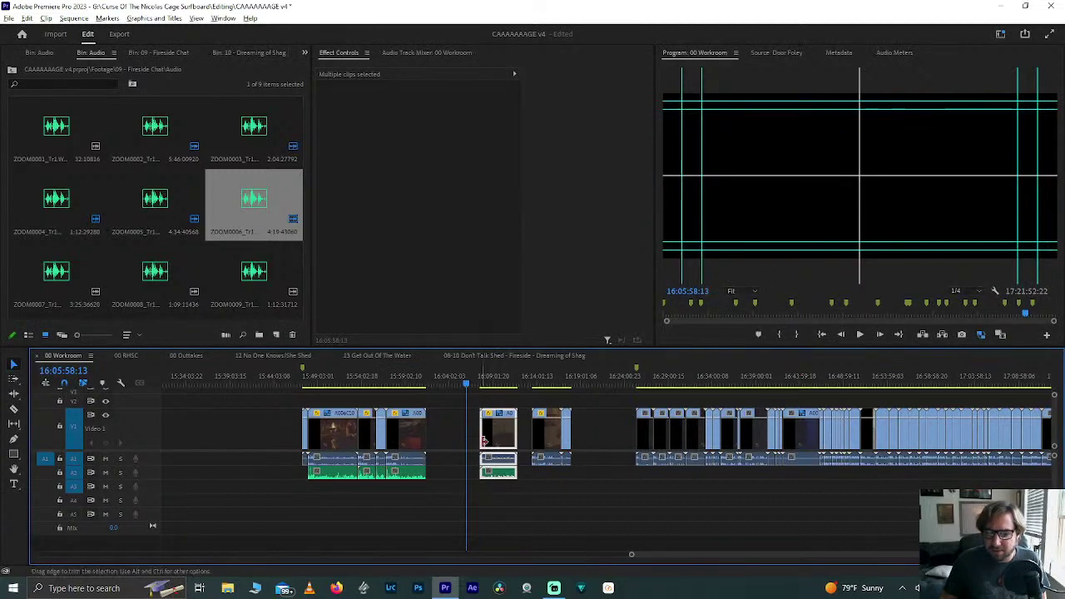
# Step: Trim the start and end of the ZOOM0006 audio to match the video clip's edges
pyautogui.scroll(5, 483, 447)
pyautogui.click(456, 385)
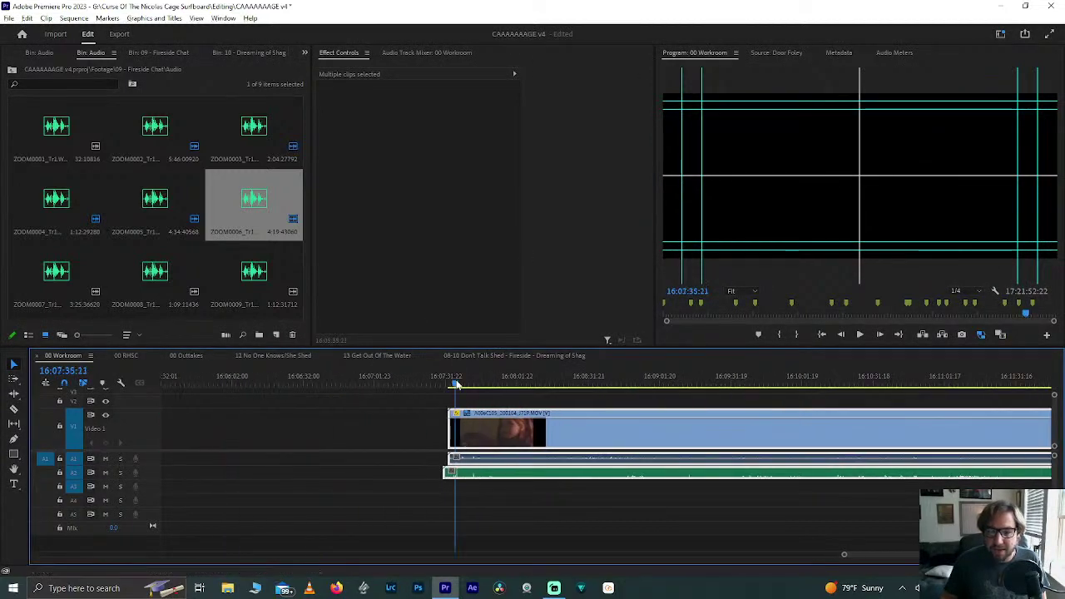
pyautogui.click(420, 458)
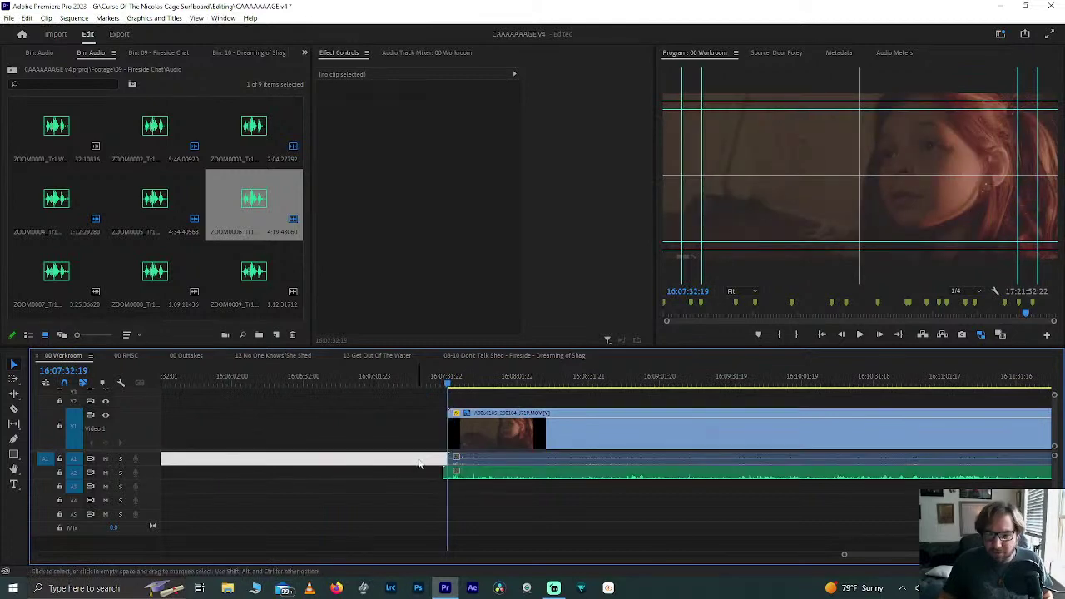
pyautogui.click(441, 471)
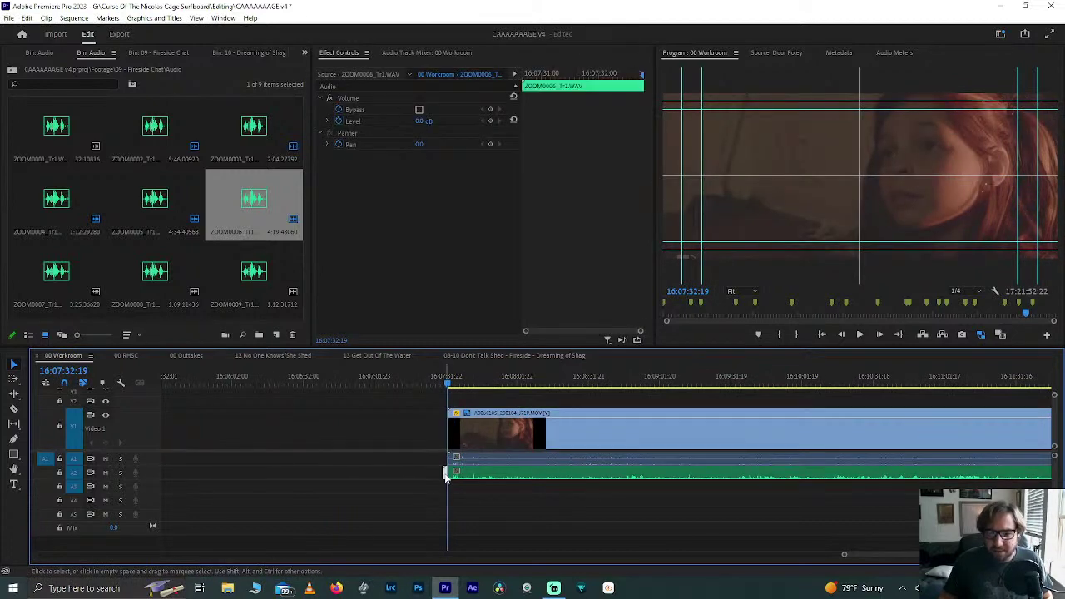
pyautogui.moveTo(443, 473); pyautogui.dragTo(444, 476)
pyautogui.press('=')
pyautogui.press('=')
pyautogui.press('=')
pyautogui.press('=')
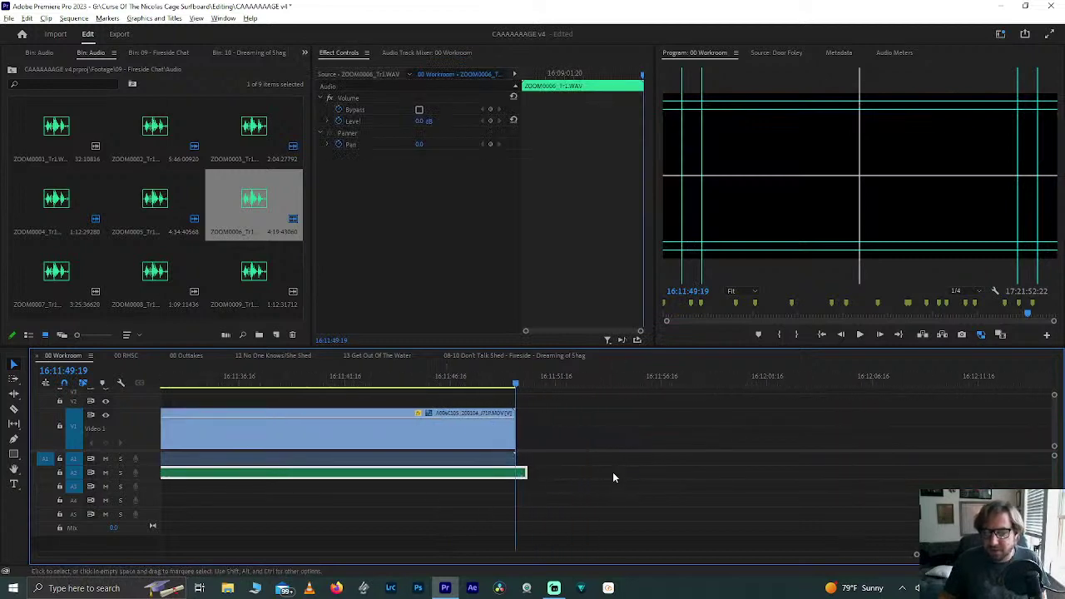
pyautogui.moveTo(433, 472); pyautogui.dragTo(405, 471)
pyautogui.press('-')
pyautogui.press('-')
pyautogui.press('-')
pyautogui.press('-')
pyautogui.press('-')
pyautogui.press('-')
pyautogui.press('-')
pyautogui.press('-')
pyautogui.press('-')
pyautogui.press('-')
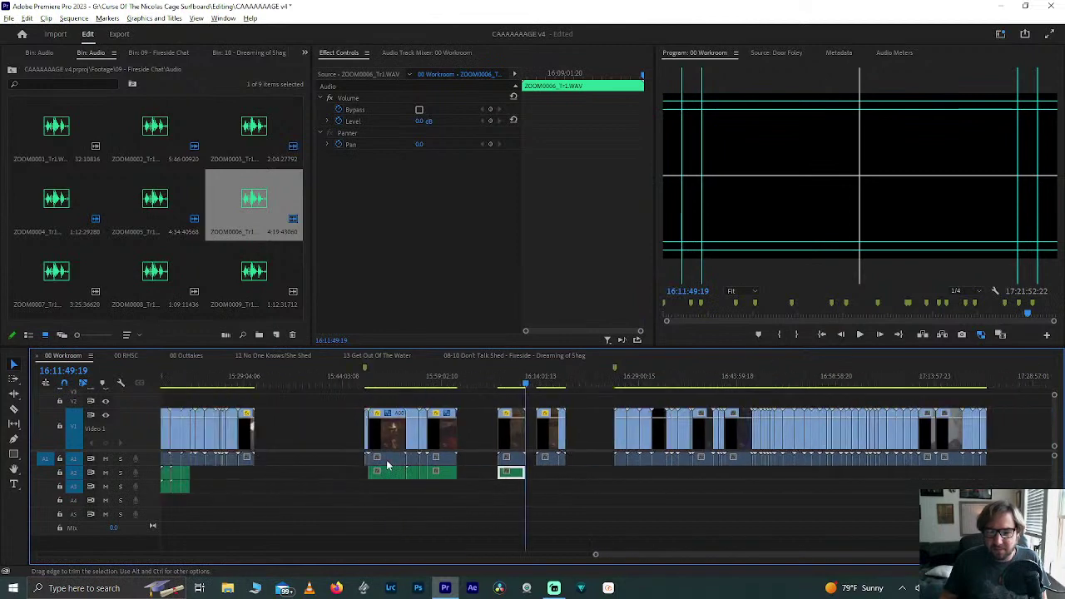
pyautogui.press('=')
pyautogui.press('=')
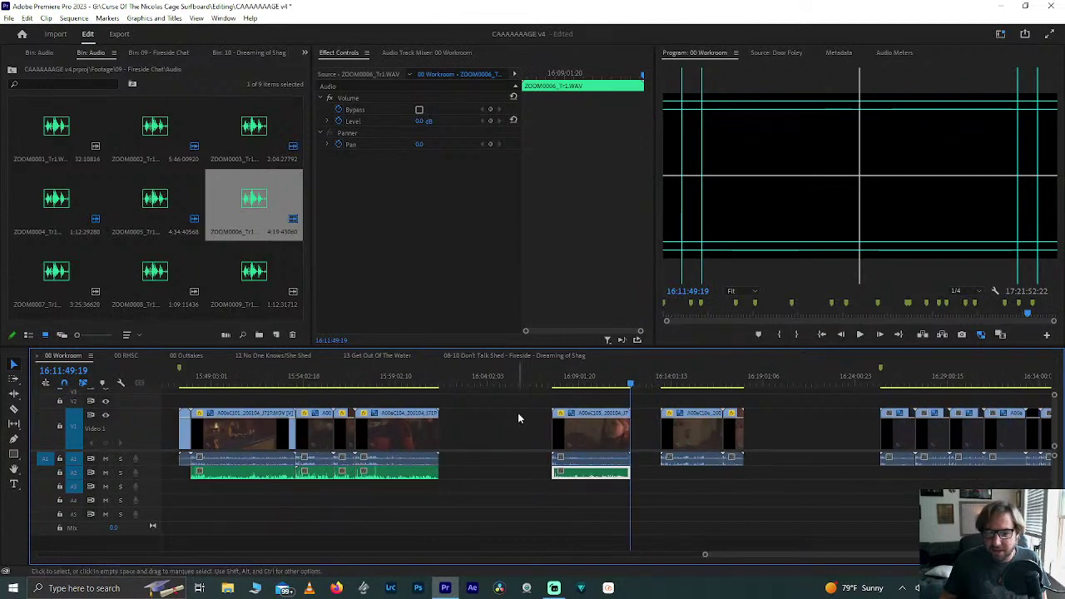
# Step: Slide the newly synced clip left, ripple-delete the gap, and shift A006C106 left
pyautogui.click(587, 433)
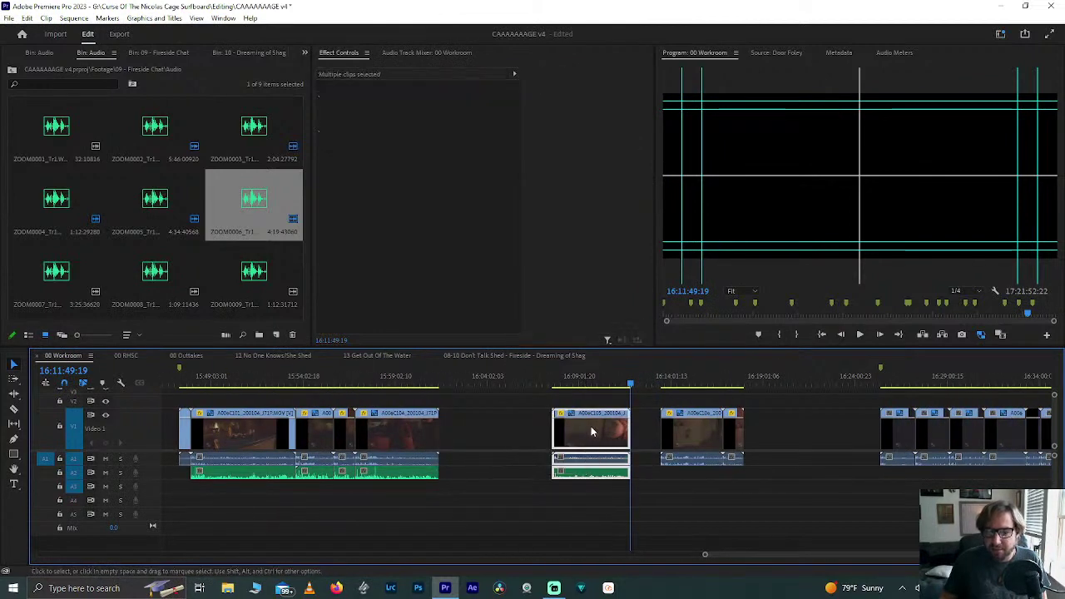
pyautogui.moveTo(589, 428); pyautogui.dragTo(493, 442)
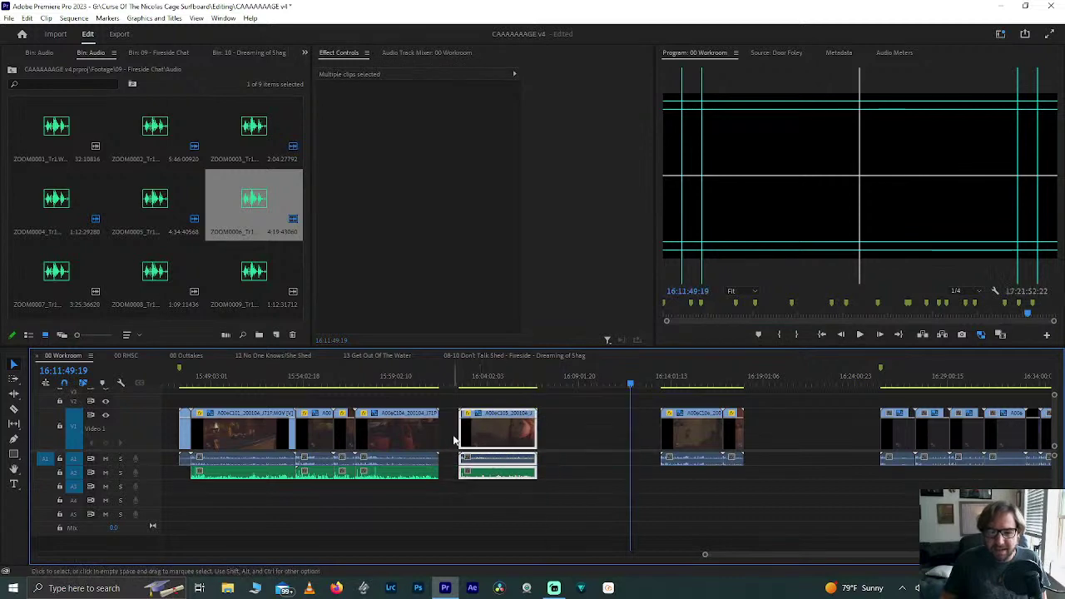
pyautogui.click(450, 441)
pyautogui.press('Delete')
pyautogui.moveTo(674, 433); pyautogui.dragTo(602, 432)
# Step: Place ZOOM0007 on A2 under A006C106 and synchronize the pair by audio
pyautogui.click(46, 281)
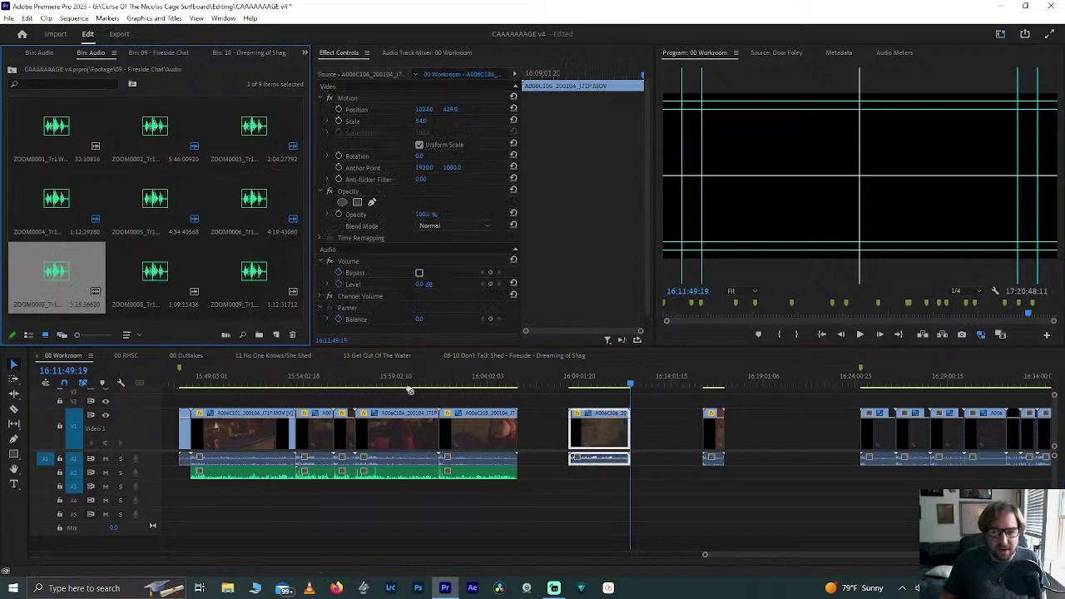
pyautogui.moveTo(410, 389); pyautogui.dragTo(585, 471)
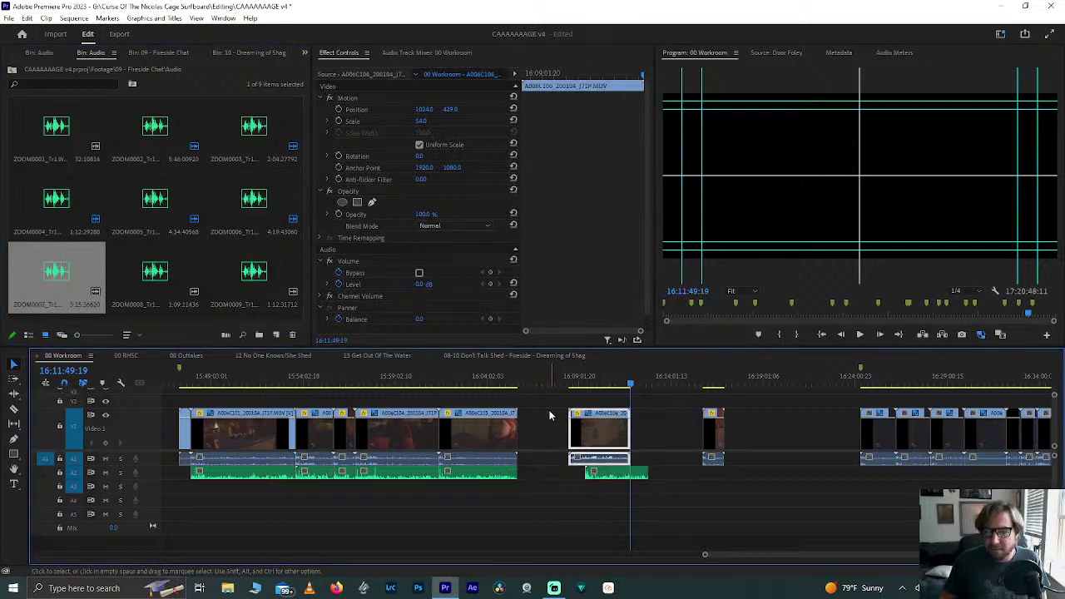
pyautogui.moveTo(545, 413); pyautogui.dragTo(647, 480)
pyautogui.rightClick(592, 453)
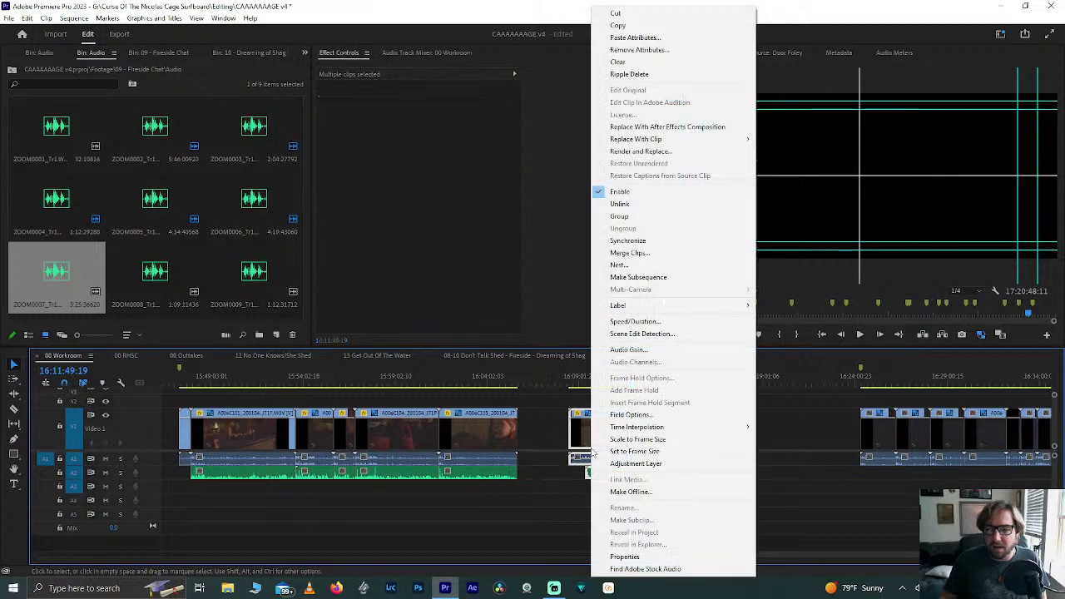
pyautogui.click(620, 240)
pyautogui.press('Return')
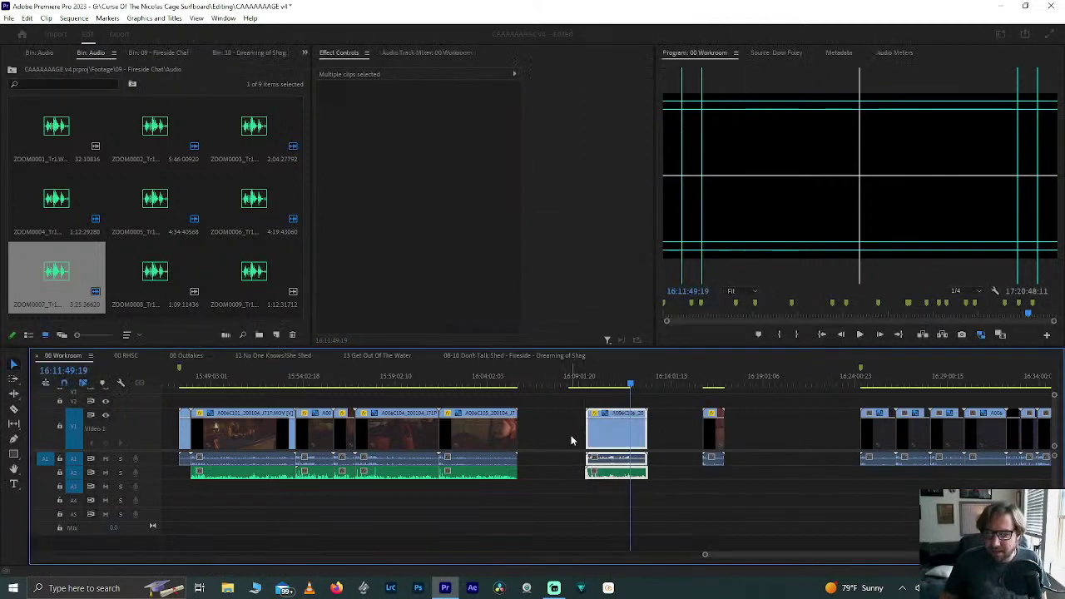
# Step: Trim ZOOM0007 to the clip's end and butt the synced clip against the earlier clip
pyautogui.scroll(5, 583, 428)
pyautogui.click(538, 392)
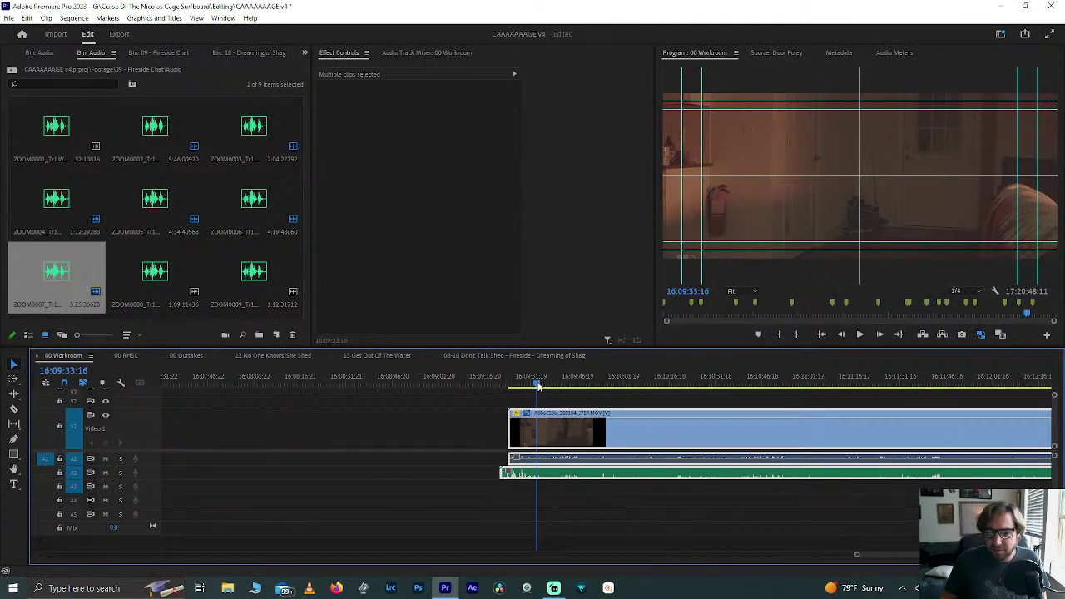
pyautogui.press('Up')
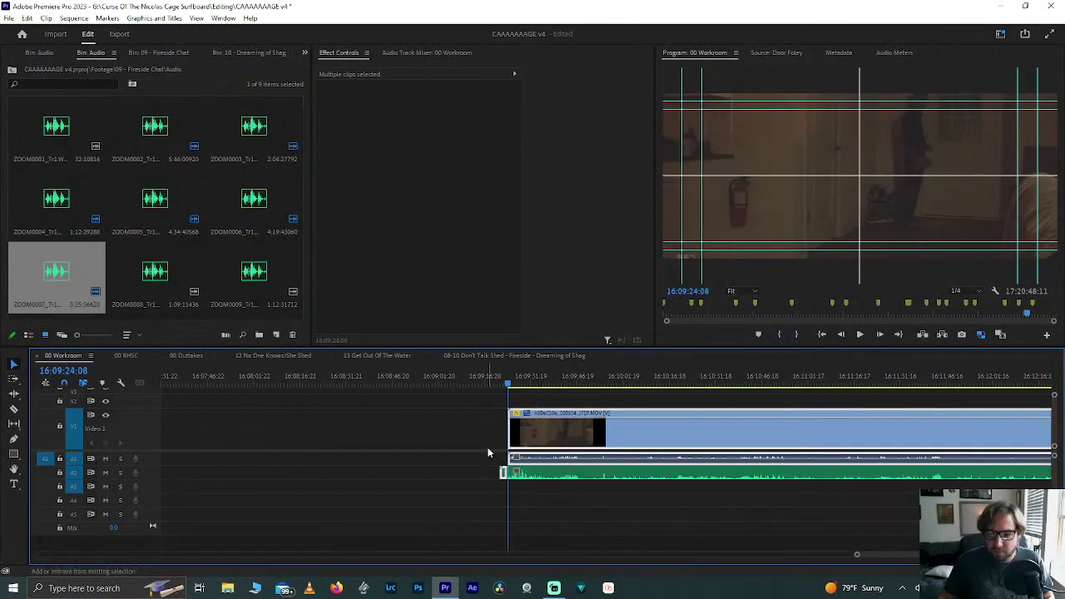
pyautogui.click(502, 429)
pyautogui.click(506, 474)
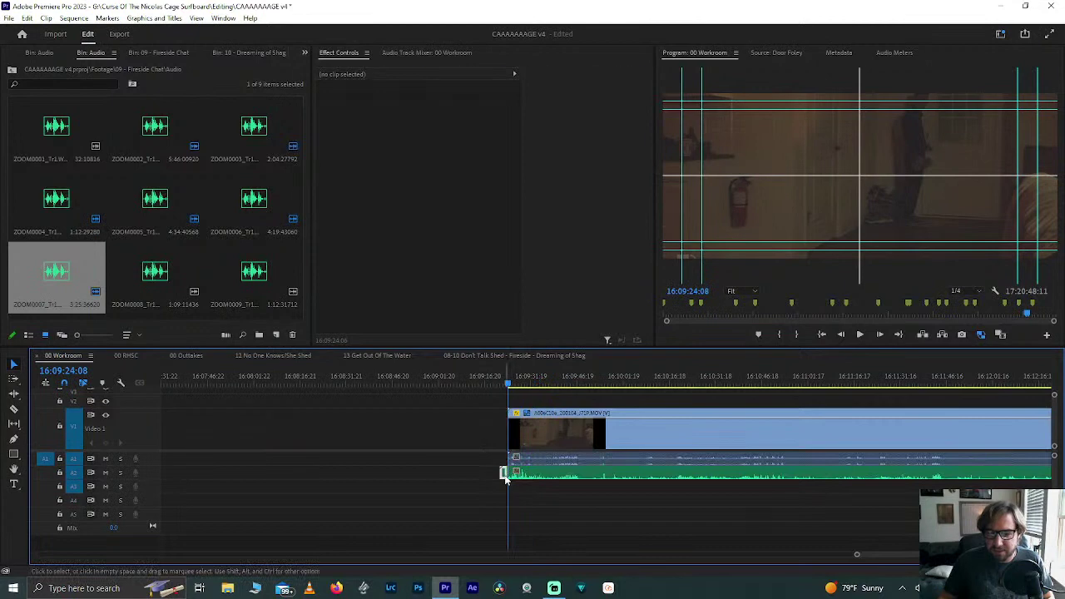
pyautogui.press('Down')
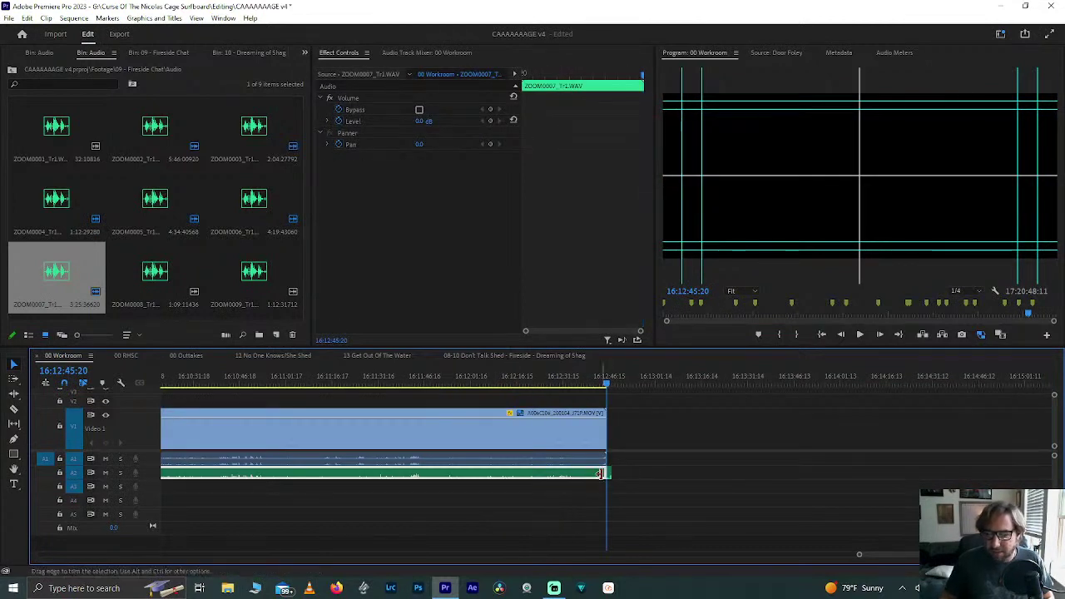
pyautogui.hotkey('ctrl', 'shift', 'a')
pyautogui.press('-')
pyautogui.press('-')
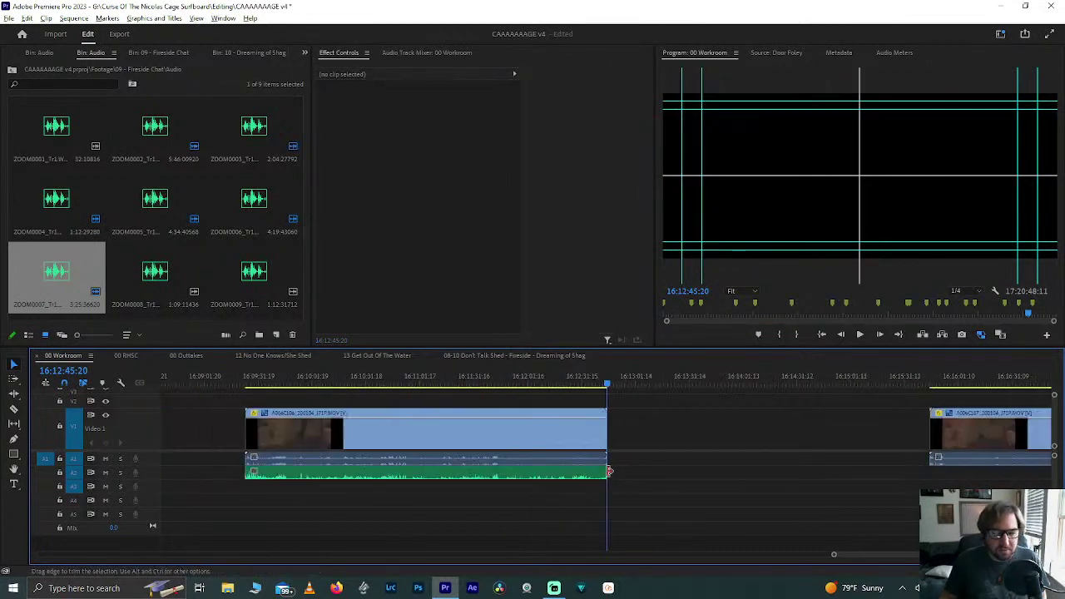
pyautogui.moveTo(429, 419); pyautogui.dragTo(382, 441)
# Step: Add ZOOM0008 under short clip A006C107 and synchronize them by audio
pyautogui.hotkey('ctrl', 'shift', 'a')
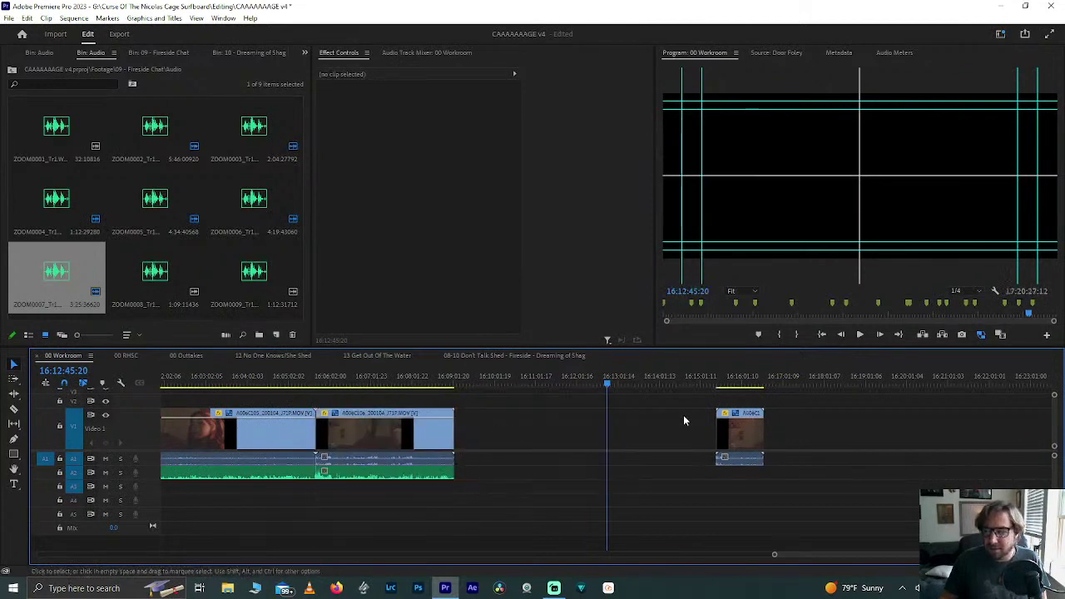
pyautogui.press('-')
pyautogui.press('-')
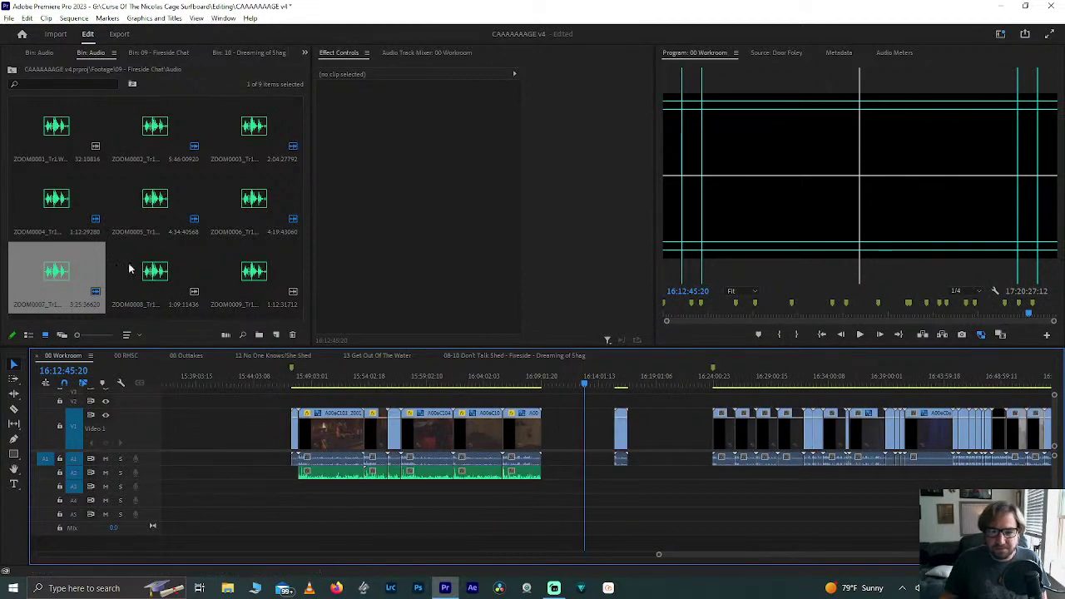
pyautogui.moveTo(162, 281); pyautogui.dragTo(617, 472)
pyautogui.press('=')
pyautogui.press('=')
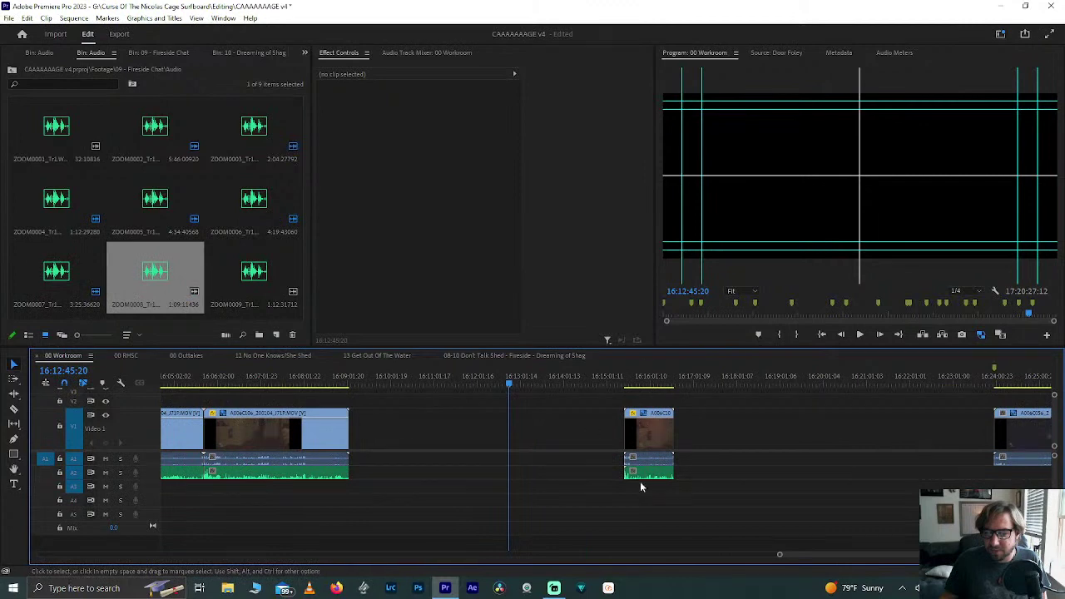
pyautogui.click(635, 457)
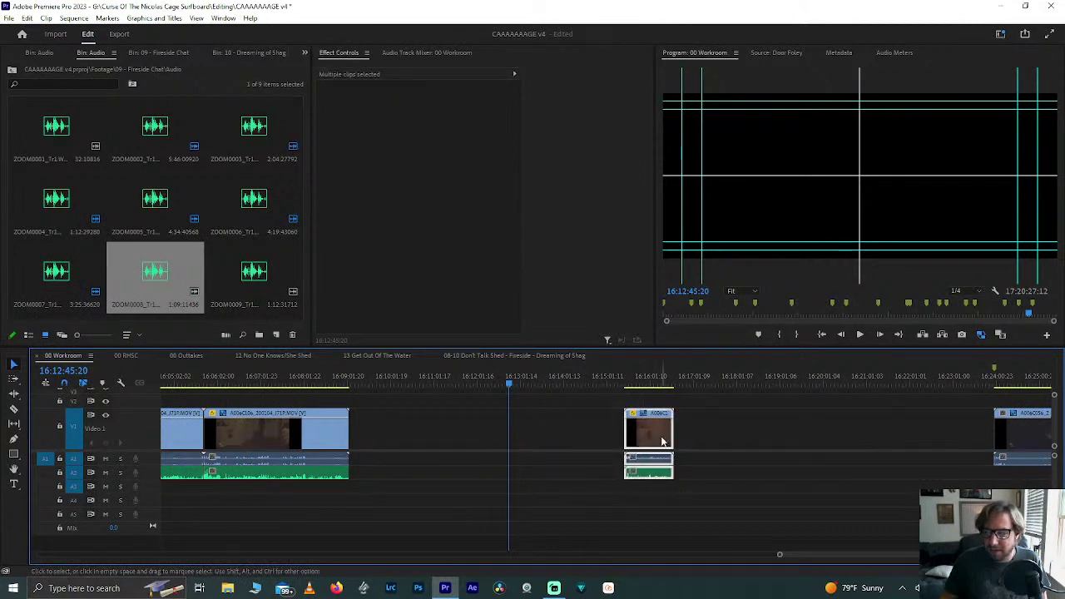
pyautogui.rightClick(657, 434)
pyautogui.click(695, 241)
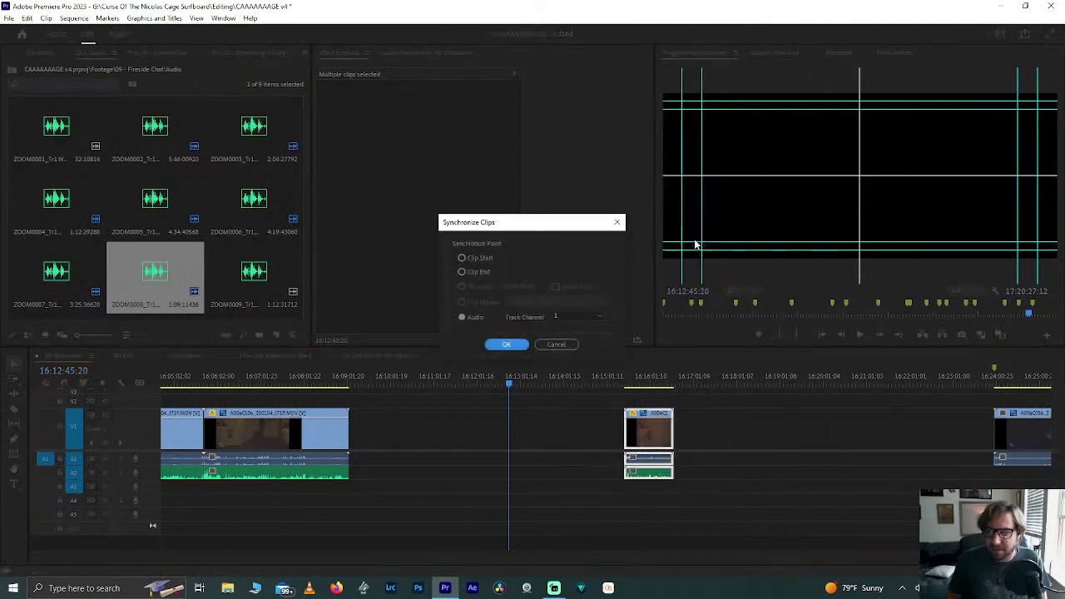
pyautogui.press('Return')
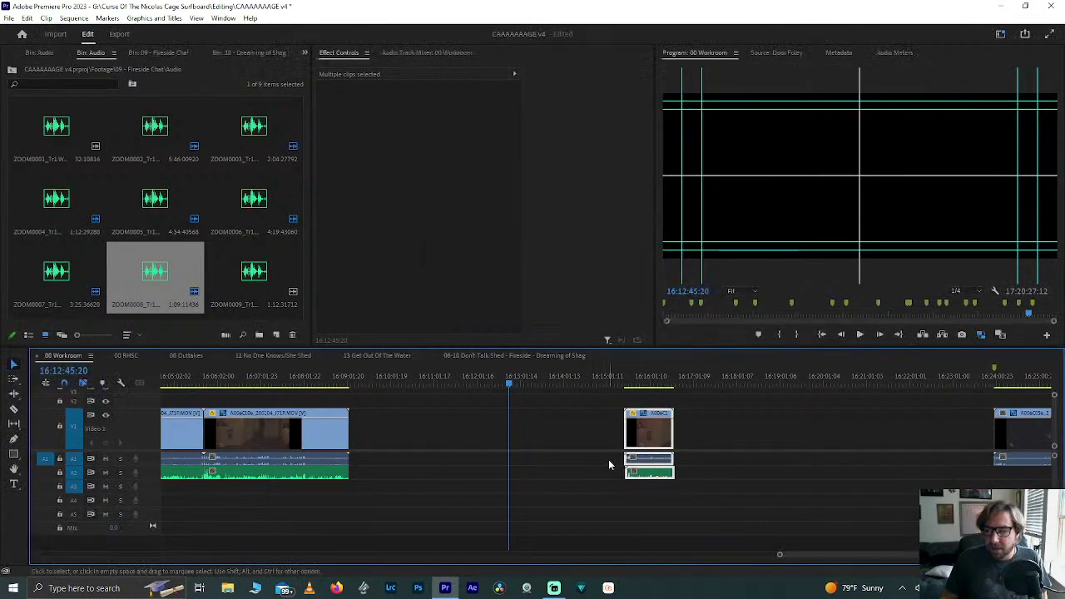
# Step: Trim ZOOM0008 to the video length and move A006C107 next to the earlier fireside clips
pyautogui.scroll(5, 645, 459)
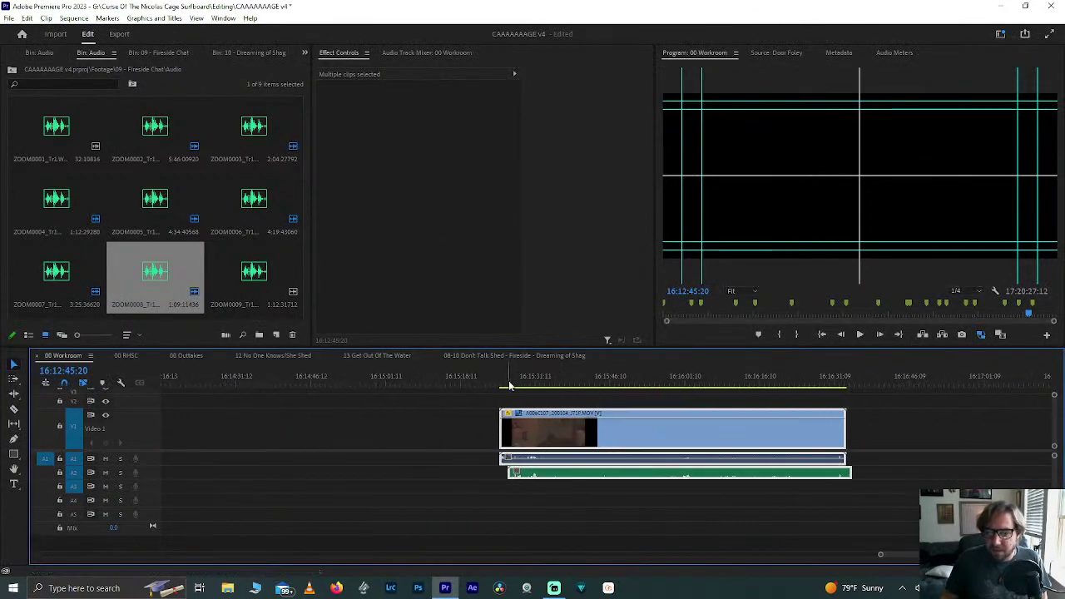
pyautogui.click(508, 386)
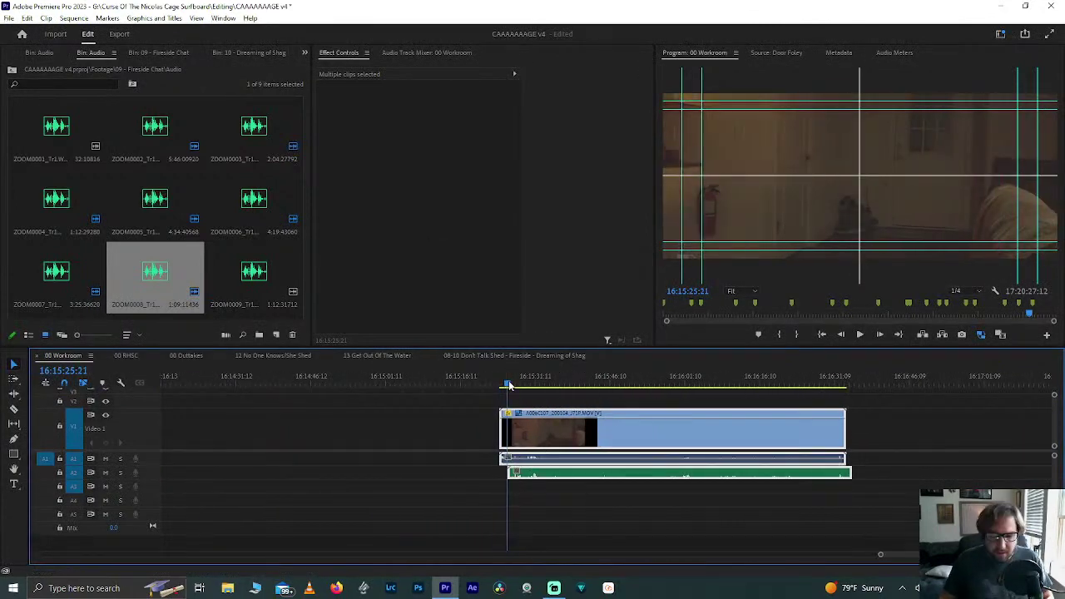
pyautogui.moveTo(502, 441)
pyautogui.mouseDown()
pyautogui.moveTo(160, 408)
pyautogui.moveTo(505, 444)
pyautogui.mouseUp()
pyautogui.click(844, 473)
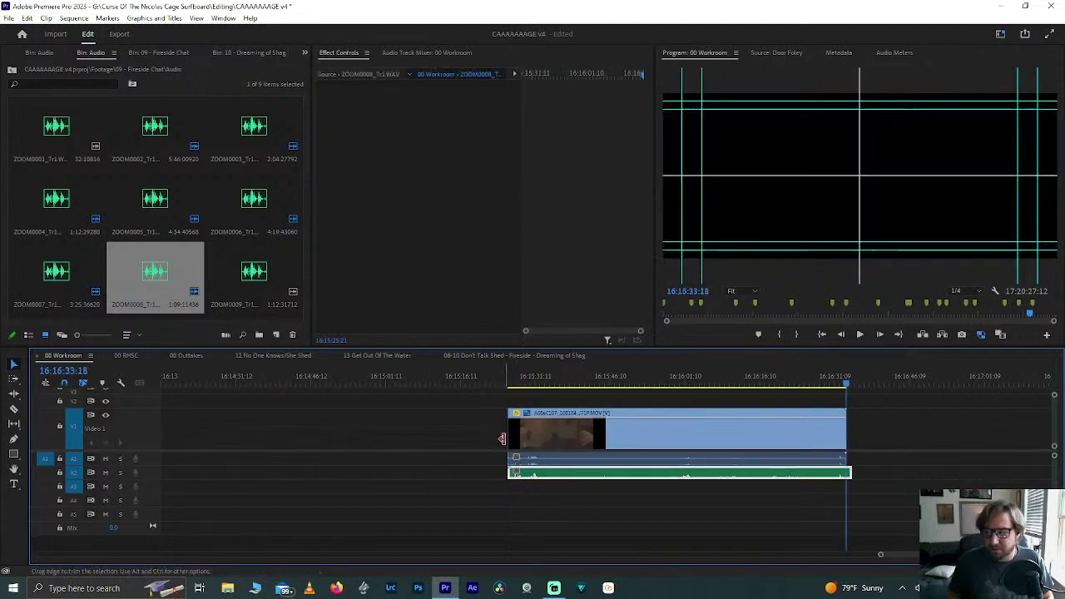
pyautogui.click(851, 476)
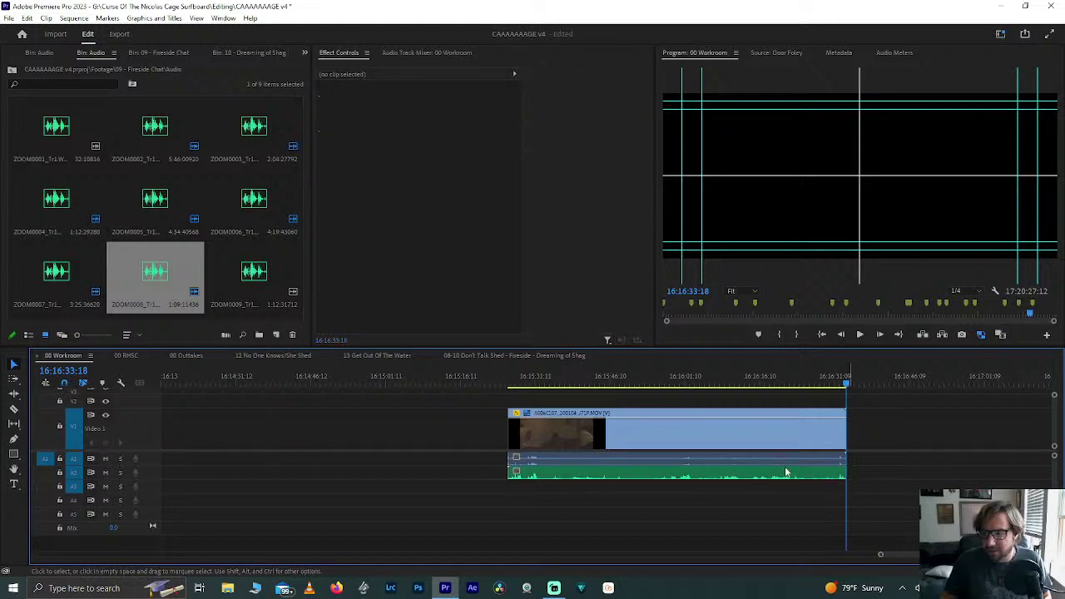
pyautogui.keyDown('alt'); pyautogui.scroll(-4, 752, 478); pyautogui.keyUp('alt')
pyautogui.moveTo(737, 450); pyautogui.dragTo(325, 450)
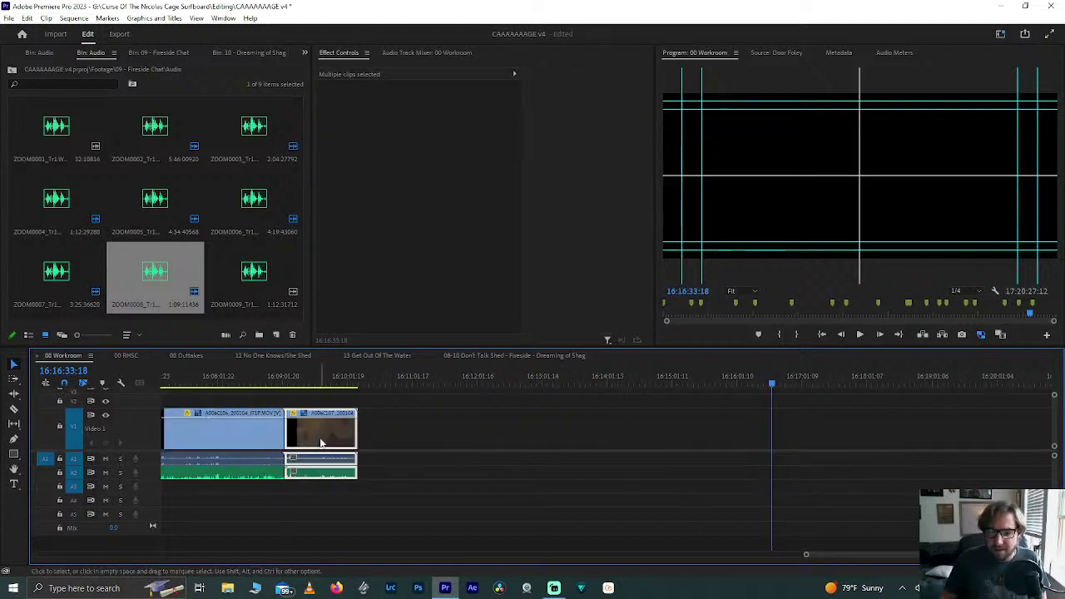
pyautogui.keyDown('alt'); pyautogui.scroll(-3, 326, 449); pyautogui.keyUp('alt')
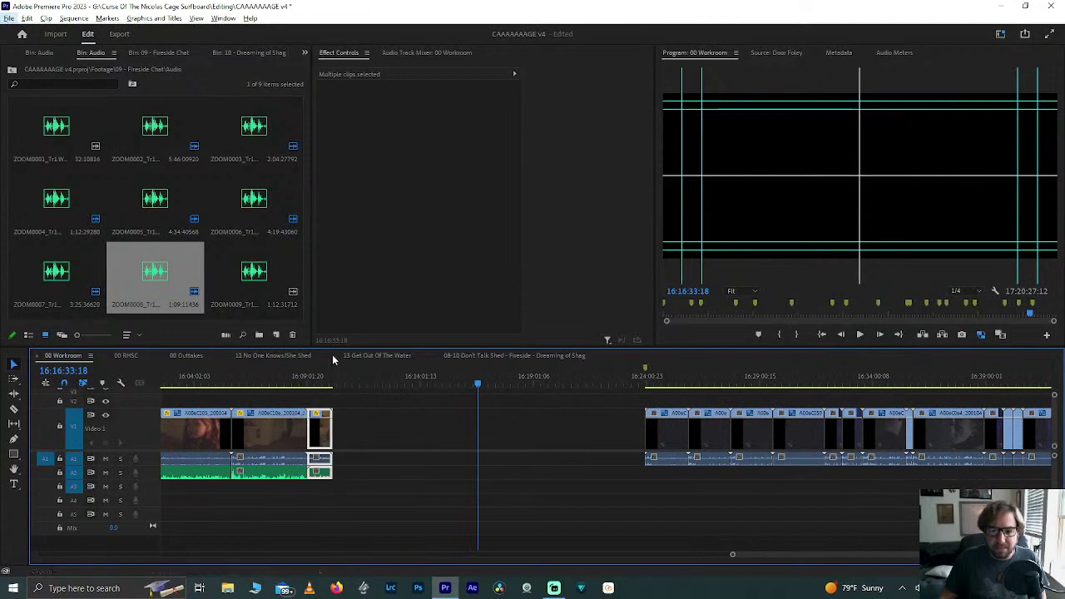
pyautogui.click(240, 276)
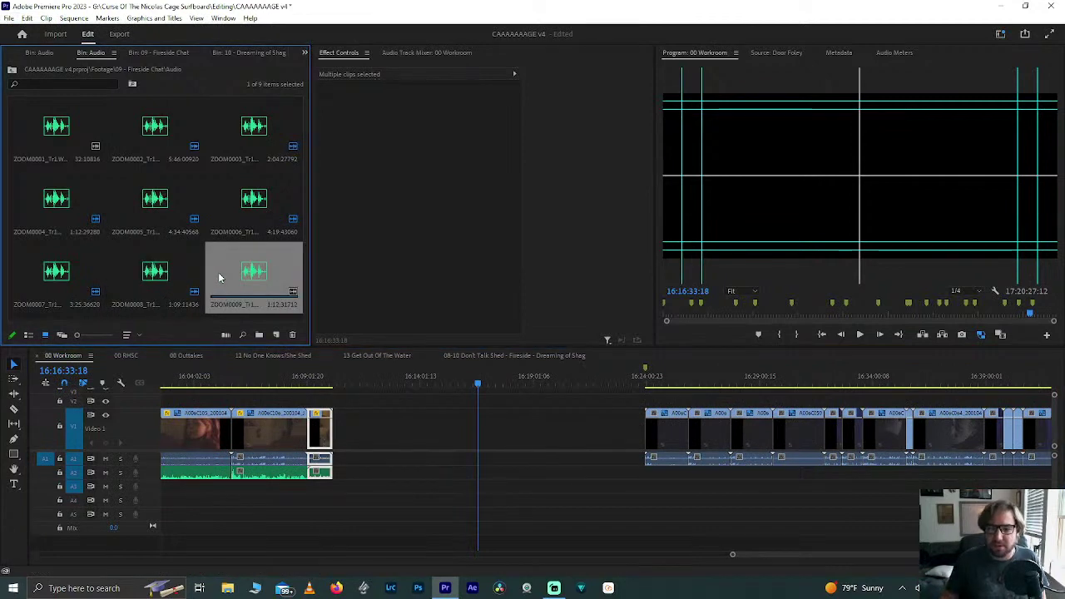
# Step: Preview the ZOOM0009 recording in the Source monitor
pyautogui.doubleClick(218, 272)
pyautogui.press('space')
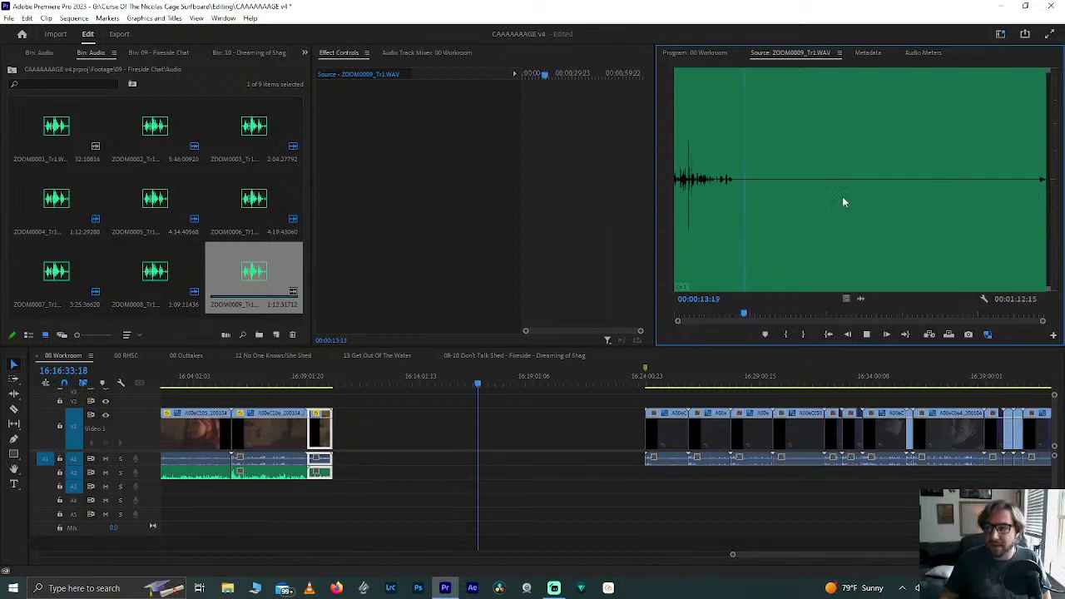
pyautogui.moveTo(857, 312)
pyautogui.mouseDown()
pyautogui.moveTo(881, 319)
pyautogui.moveTo(866, 316)
pyautogui.mouseUp()
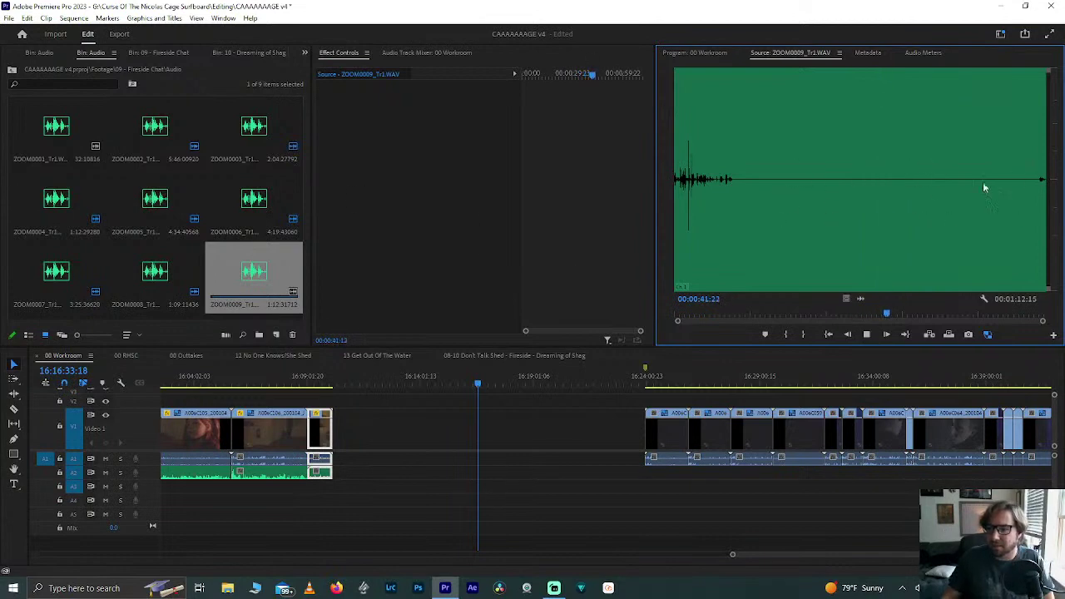
# Step: Rename ZOOM0009 in the bin to 'Room Tone'
pyautogui.click(365, 423)
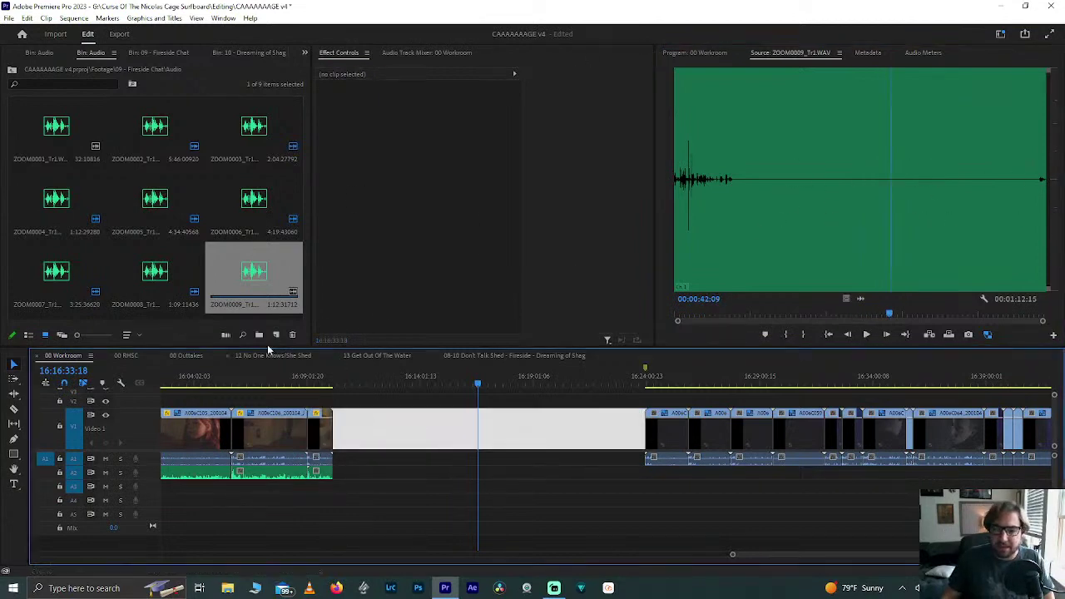
pyautogui.click(243, 307)
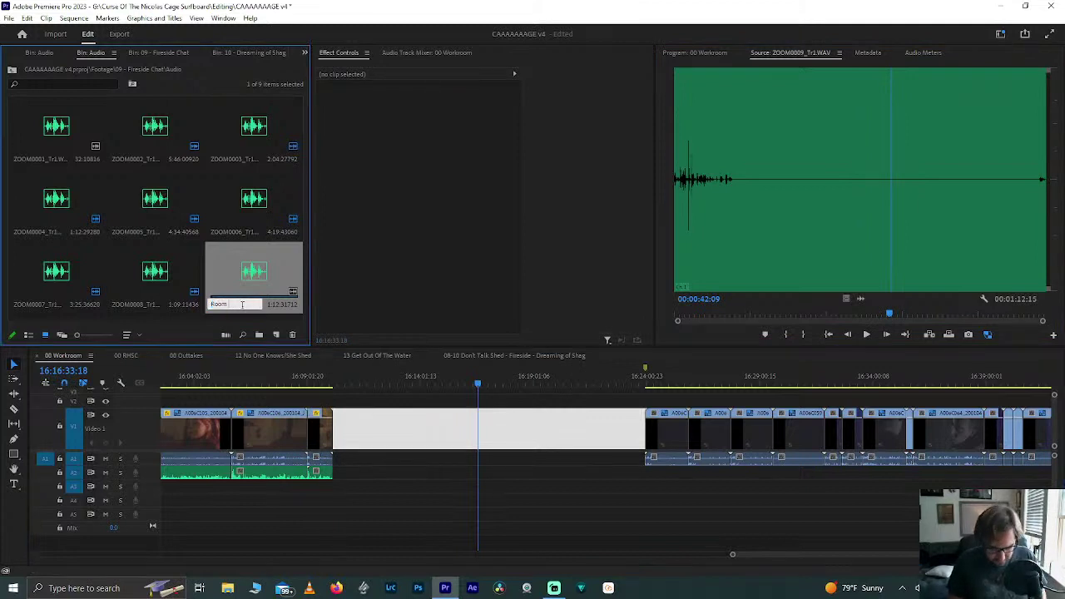
pyautogui.write('Room Tone')
pyautogui.press('Tab')
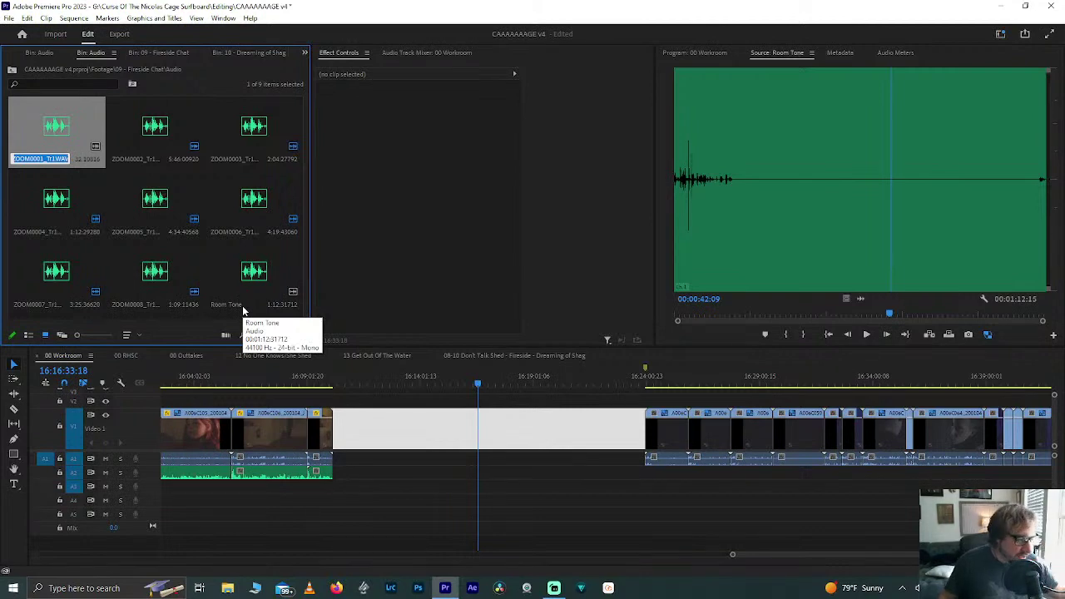
pyautogui.click(380, 439)
pyautogui.scroll(-6, 379, 438)
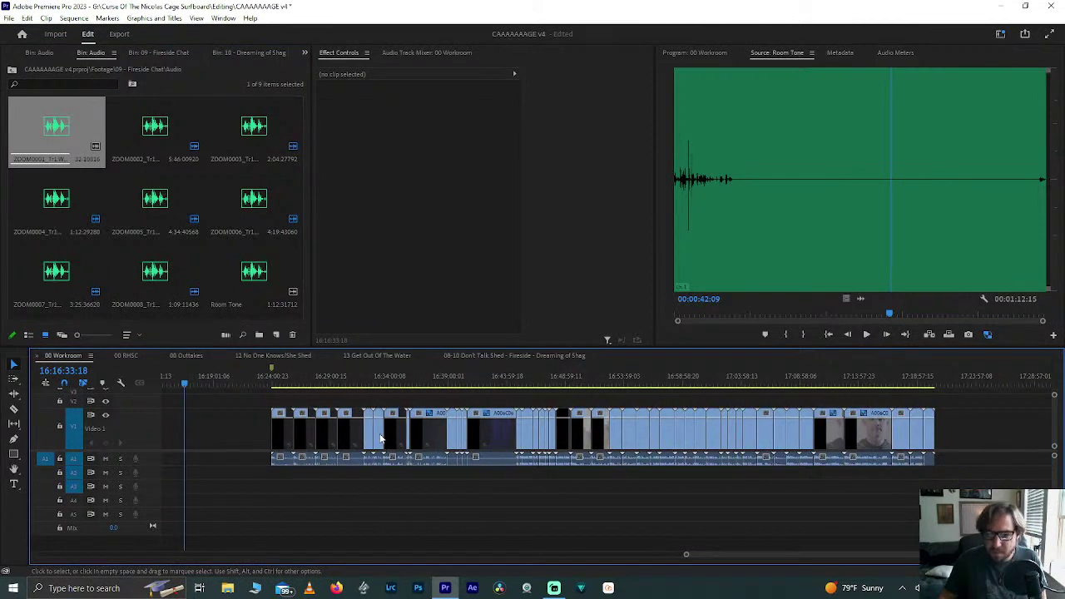
# Step: Set Scale to 54 on the later group's first clip and scrub through it to check framing
pyautogui.scroll(3, 380, 439)
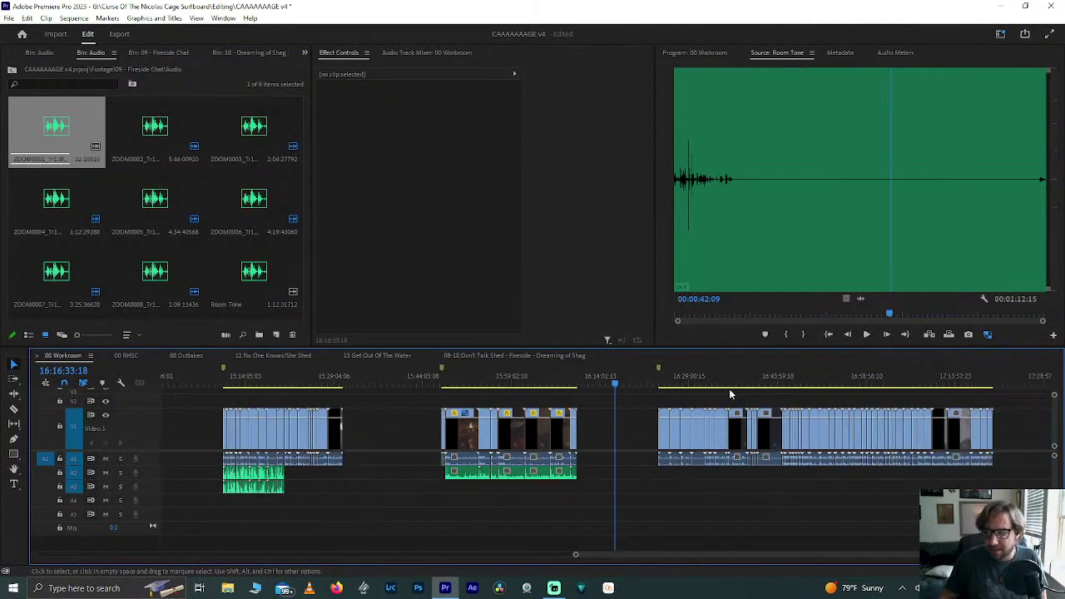
pyautogui.click(658, 382)
pyautogui.moveTo(671, 381); pyautogui.dragTo(663, 381)
pyautogui.scroll(5, 666, 404)
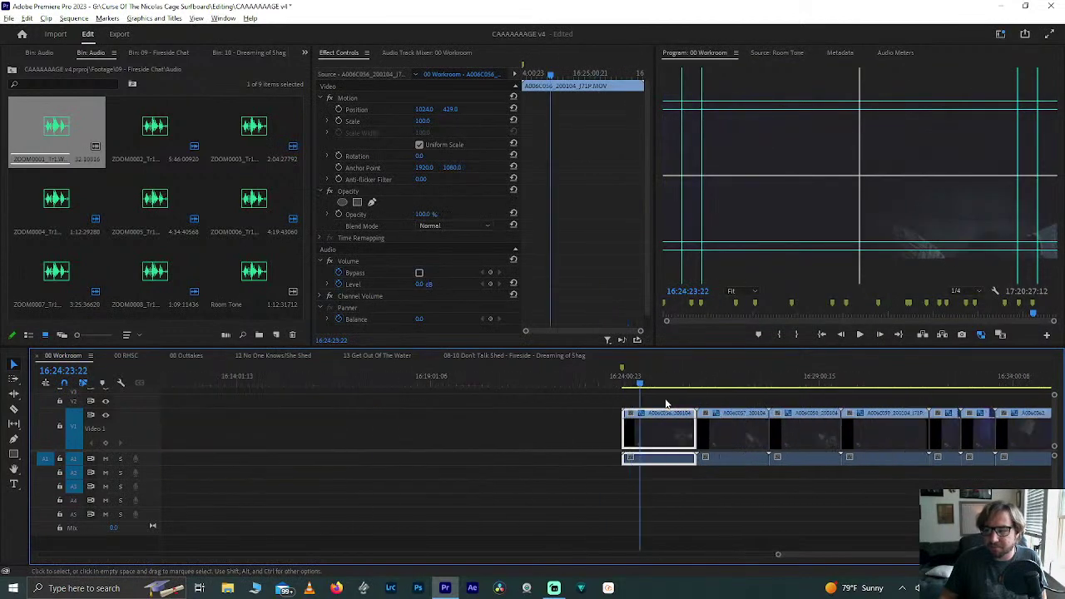
pyautogui.click(658, 381)
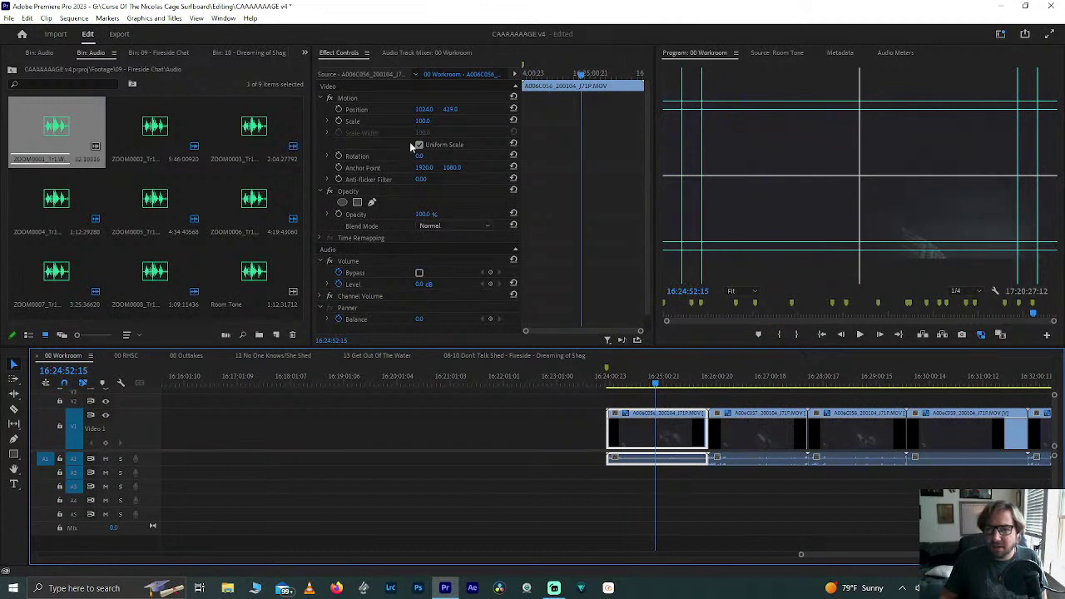
pyautogui.click(426, 120)
pyautogui.press('Return')
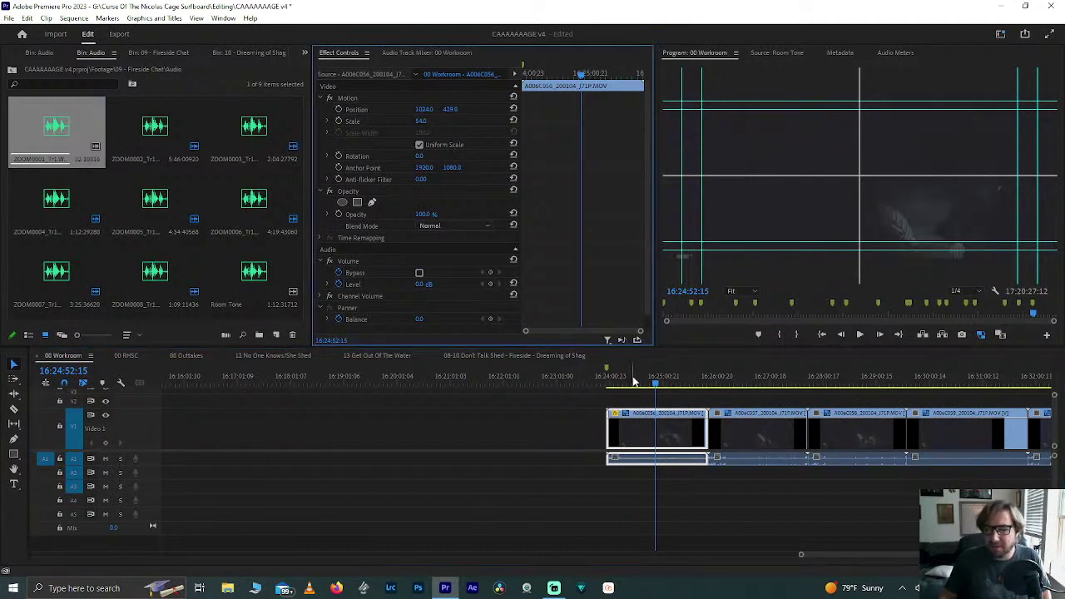
pyautogui.moveTo(633, 380)
pyautogui.mouseDown()
pyautogui.moveTo(675, 387)
pyautogui.moveTo(639, 394)
pyautogui.mouseUp()
pyautogui.moveTo(641, 396); pyautogui.dragTo(646, 396)
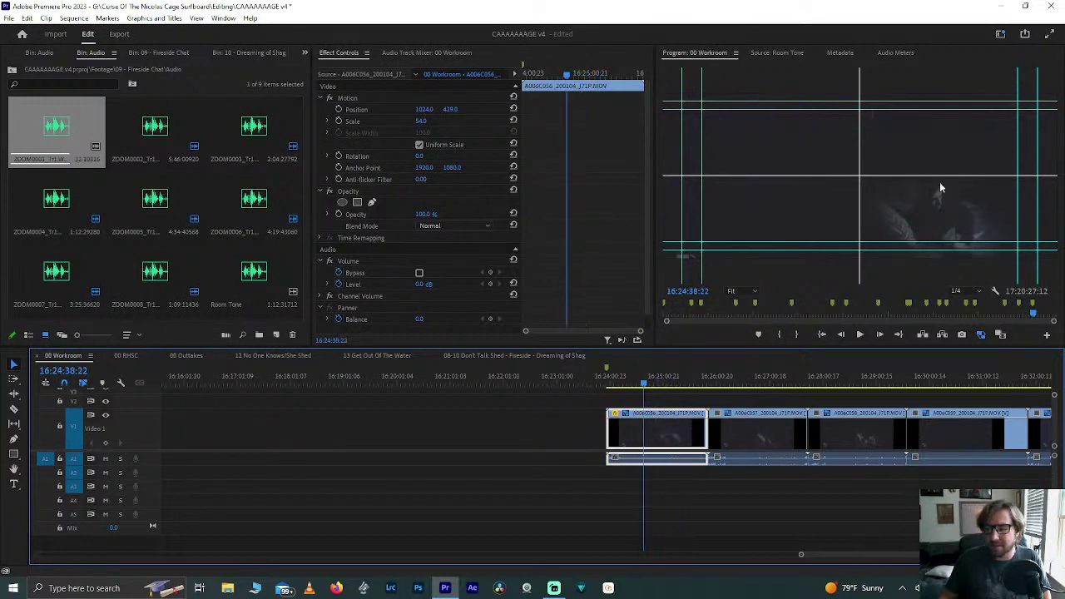
pyautogui.scroll(-6, 739, 412)
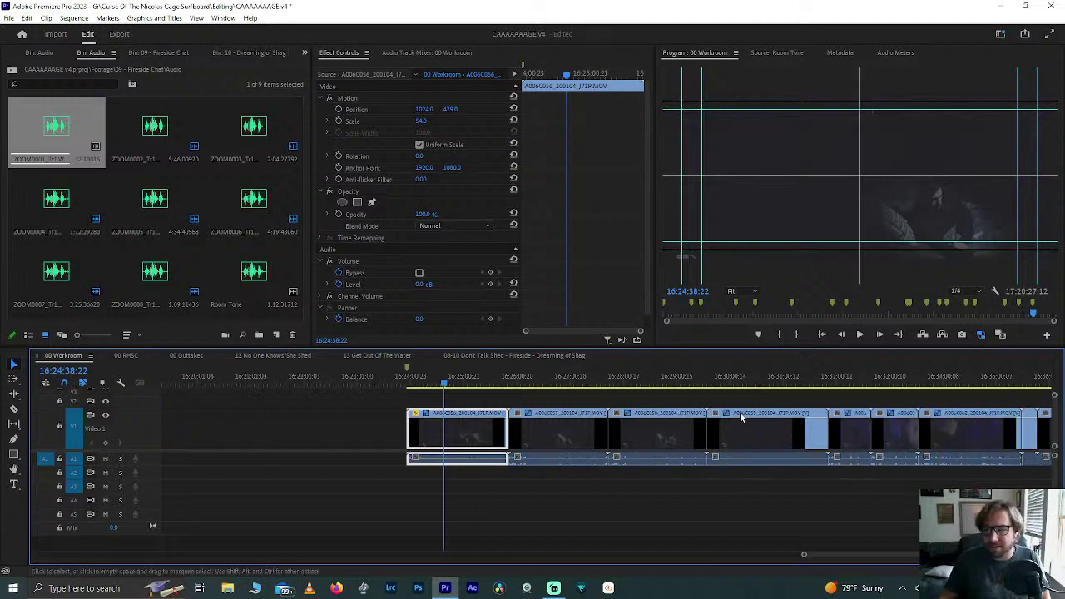
pyautogui.scroll(-3, 399, 434)
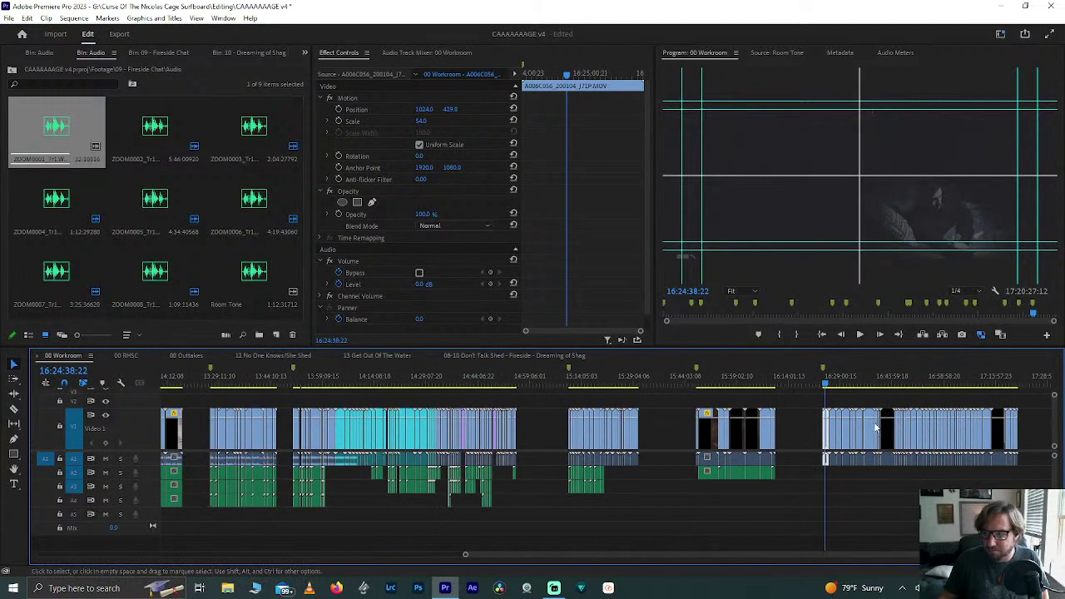
pyautogui.scroll(5, 876, 428)
pyautogui.scroll(-3, 876, 428)
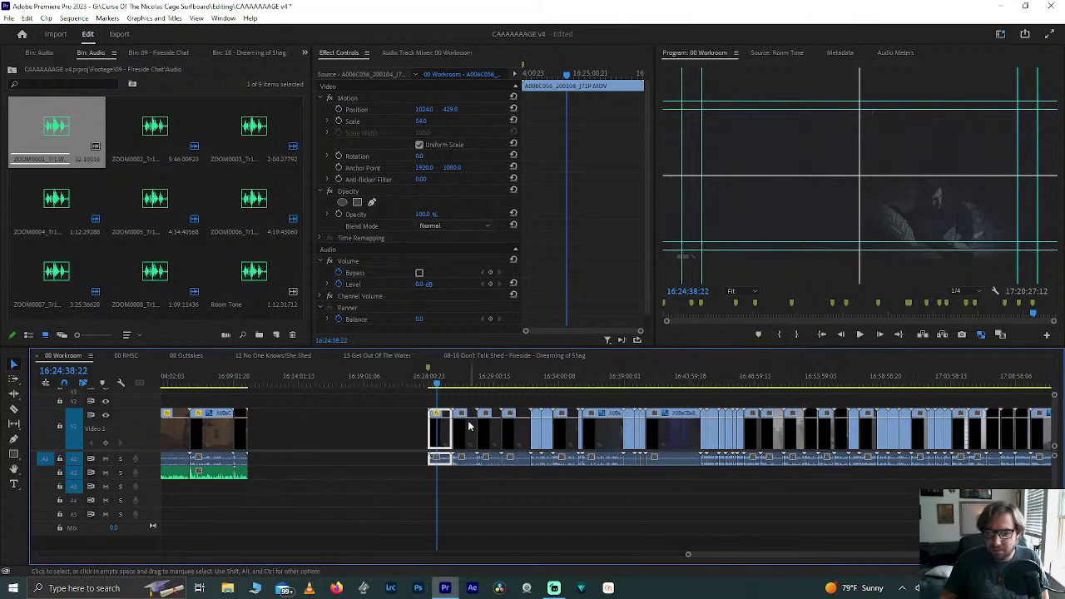
pyautogui.click(406, 426)
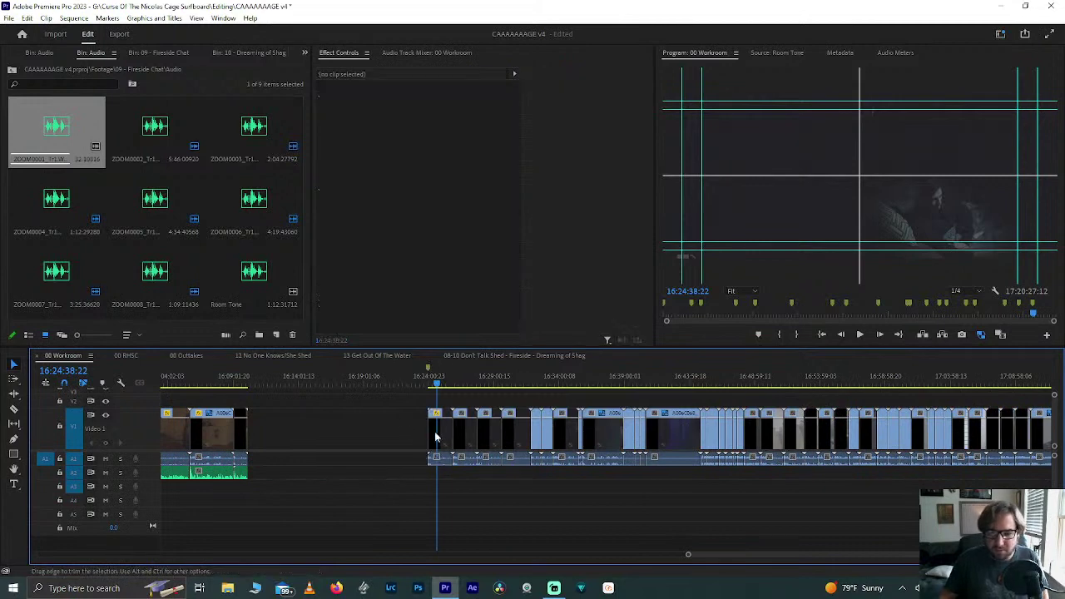
# Step: Copy the rescaled clip and paste its Motion attributes onto the last clip group
pyautogui.click(438, 433)
pyautogui.rightClick(438, 438)
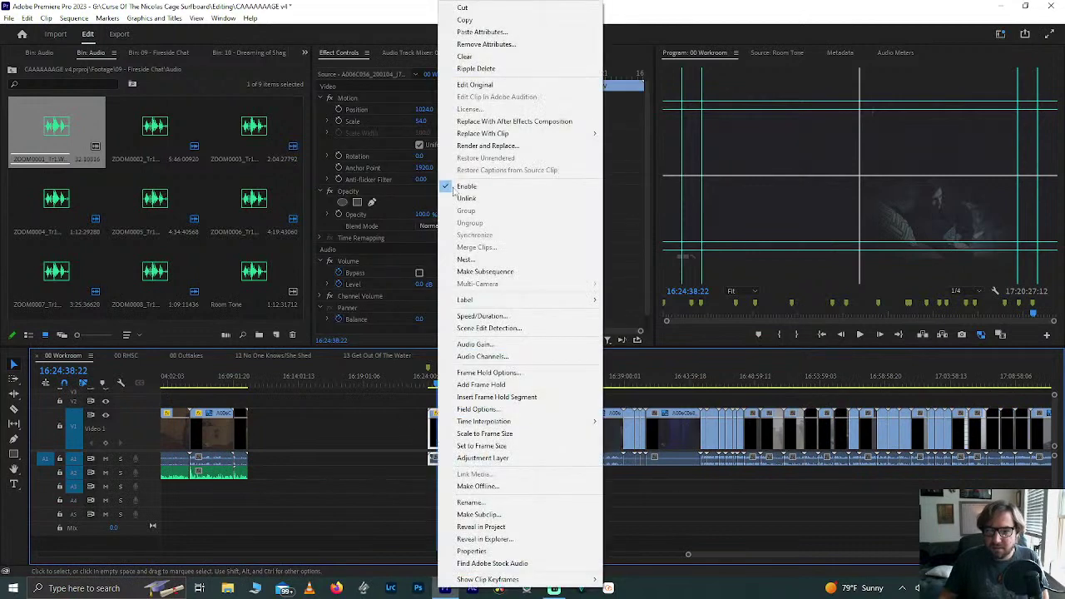
pyautogui.click(463, 20)
pyautogui.scroll(-2, 464, 385)
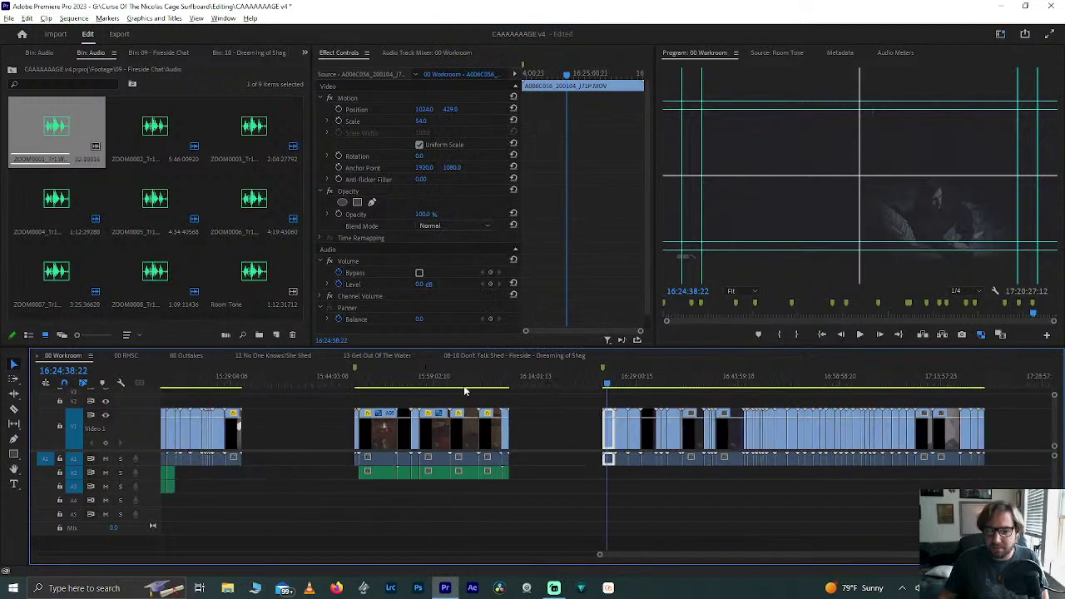
pyautogui.moveTo(874, 400); pyautogui.dragTo(1008, 454)
pyautogui.moveTo(875, 454); pyautogui.dragTo(621, 501)
pyautogui.hotkey('ctrl', 'alt', 'v')
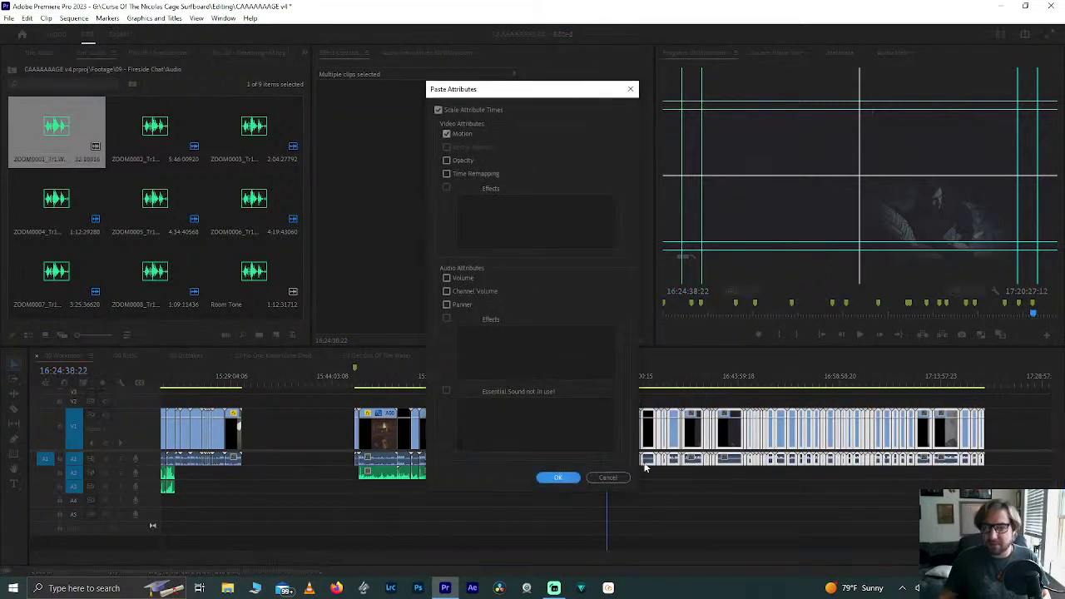
pyautogui.click(561, 478)
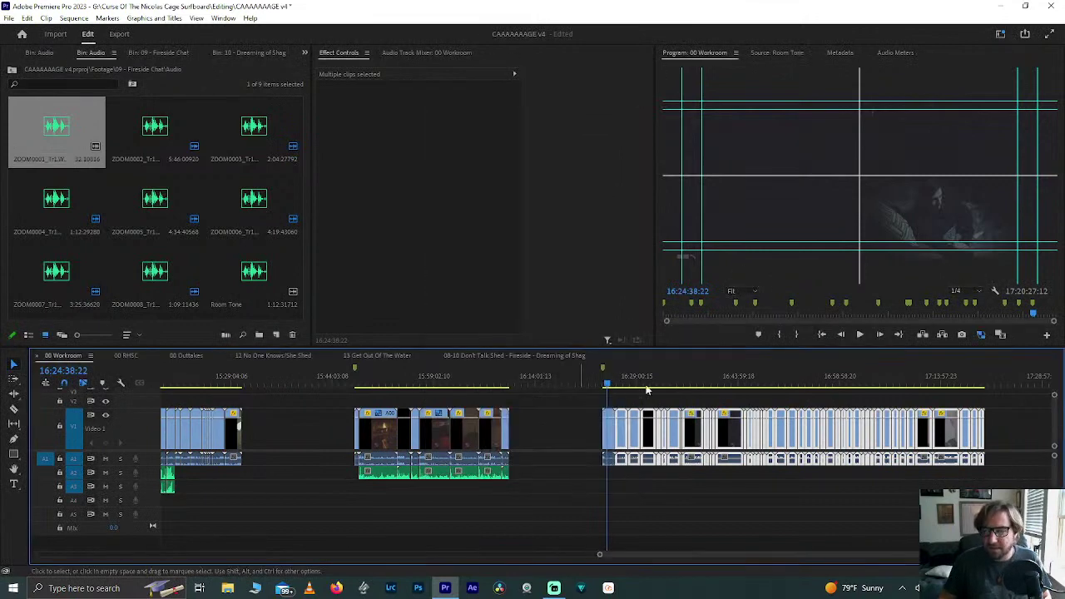
# Step: Scrub the rescaled clips, push the later group right, and select the short isolated clip
pyautogui.click(620, 383)
pyautogui.moveTo(620, 382); pyautogui.dragTo(1005, 483)
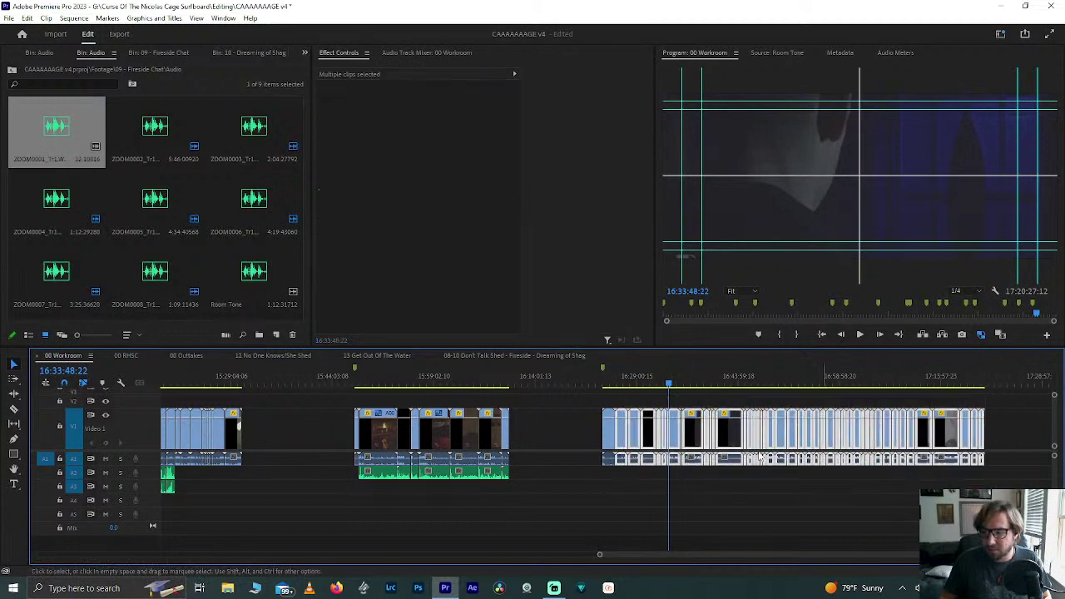
pyautogui.moveTo(729, 434); pyautogui.dragTo(1007, 436)
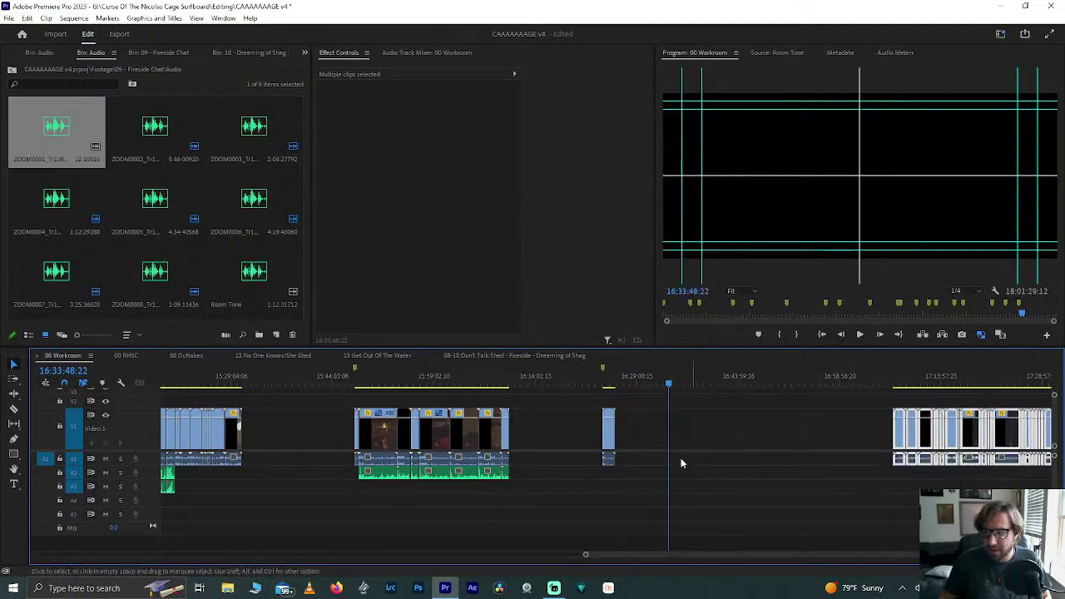
pyautogui.click(607, 389)
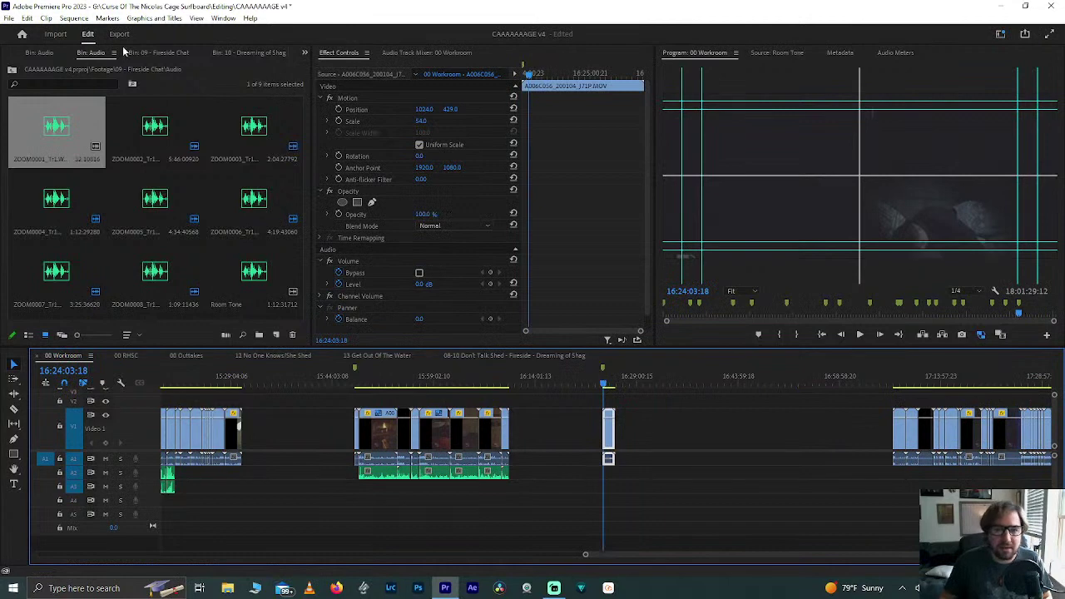
# Step: Close the Fireside Chat audio, Fireside Chat, Leroy Cat Death and Don't Talk Shed bins
pyautogui.rightClick(113, 54)
pyautogui.click(143, 55)
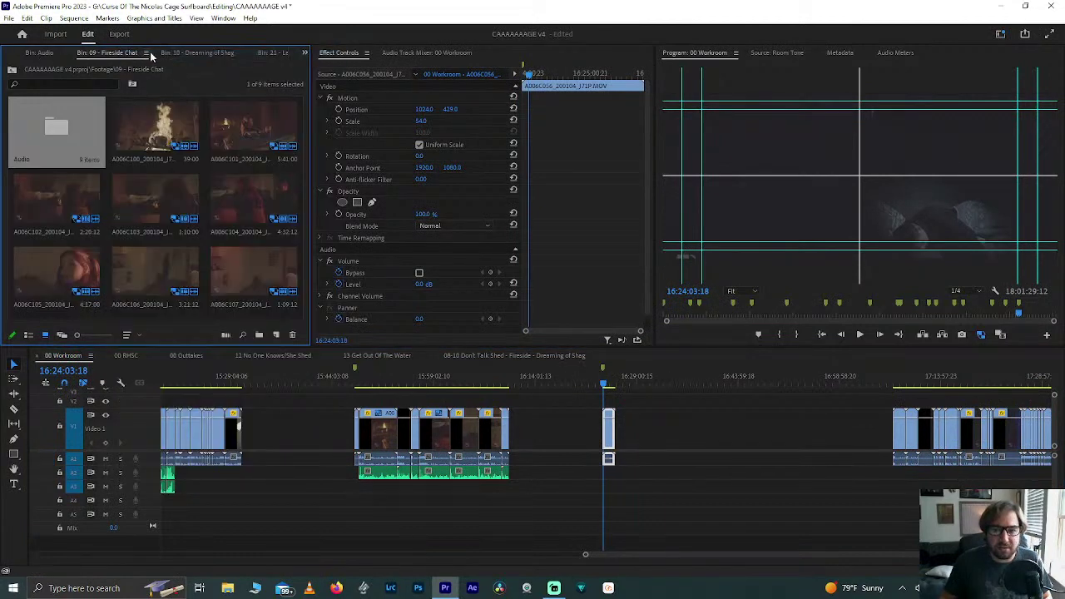
pyautogui.click(148, 51)
pyautogui.click(172, 55)
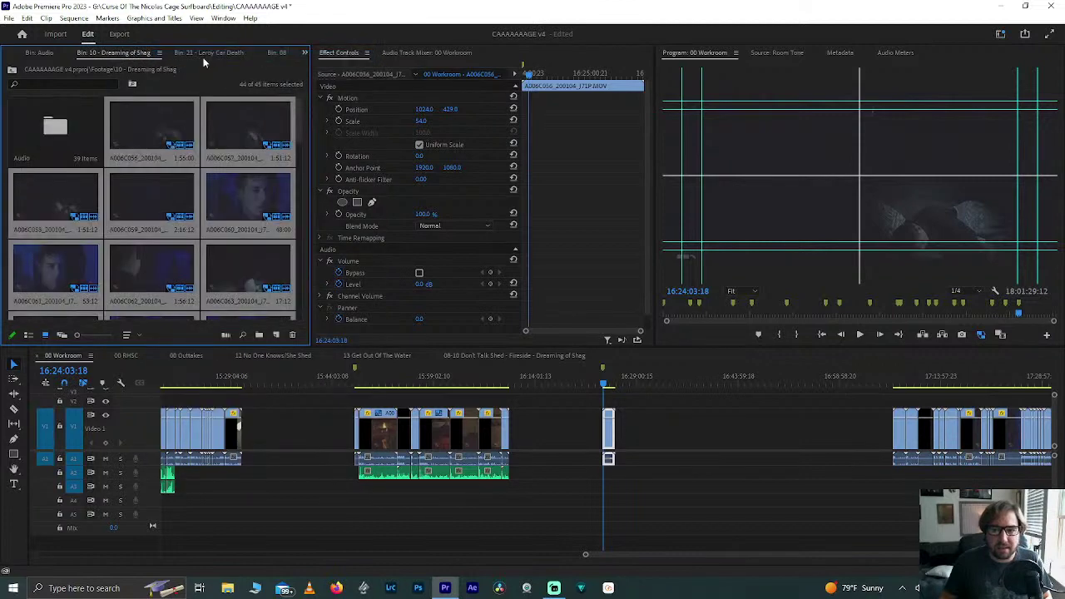
pyautogui.click(210, 51)
pyautogui.click(255, 52)
pyautogui.click(277, 54)
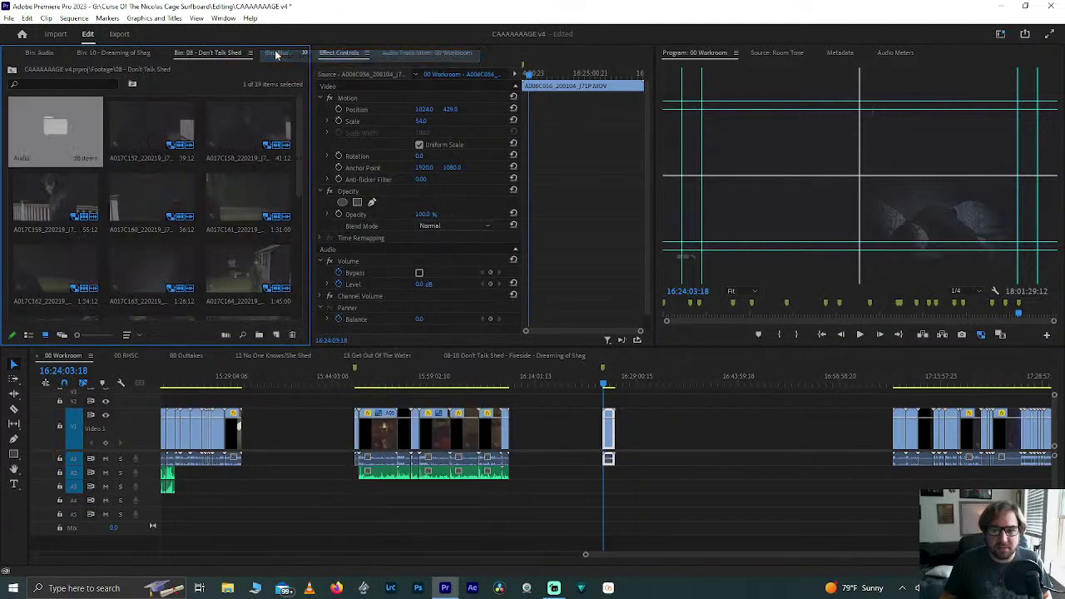
pyautogui.click(249, 53)
pyautogui.click(272, 53)
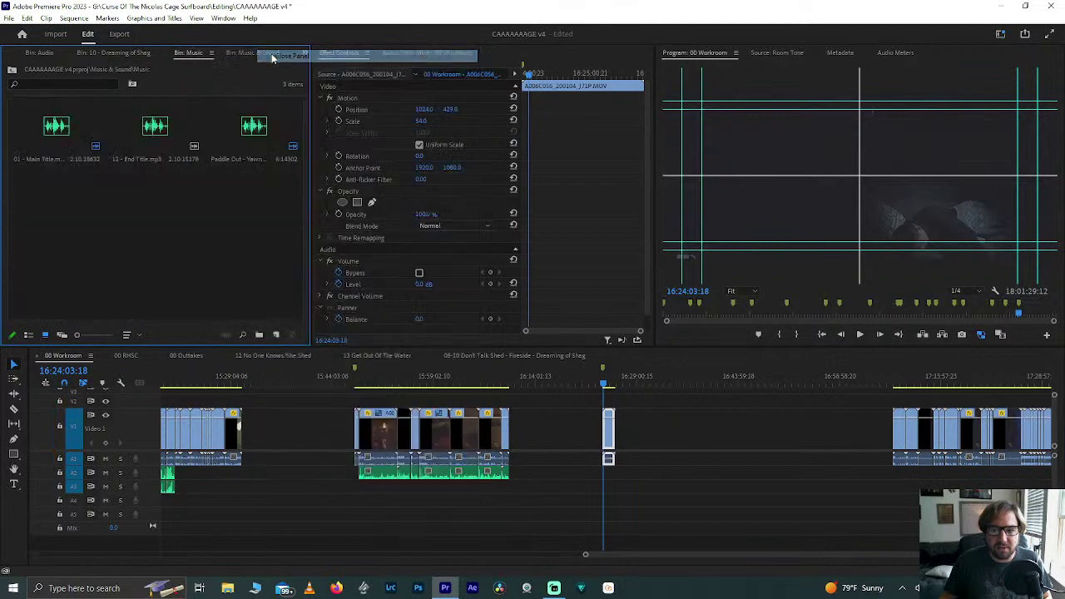
# Step: Close the Music, Get Out Of The Water audio, Get Out Of The Water and No One Knows/She Shed bins
pyautogui.click(258, 51)
pyautogui.click(169, 52)
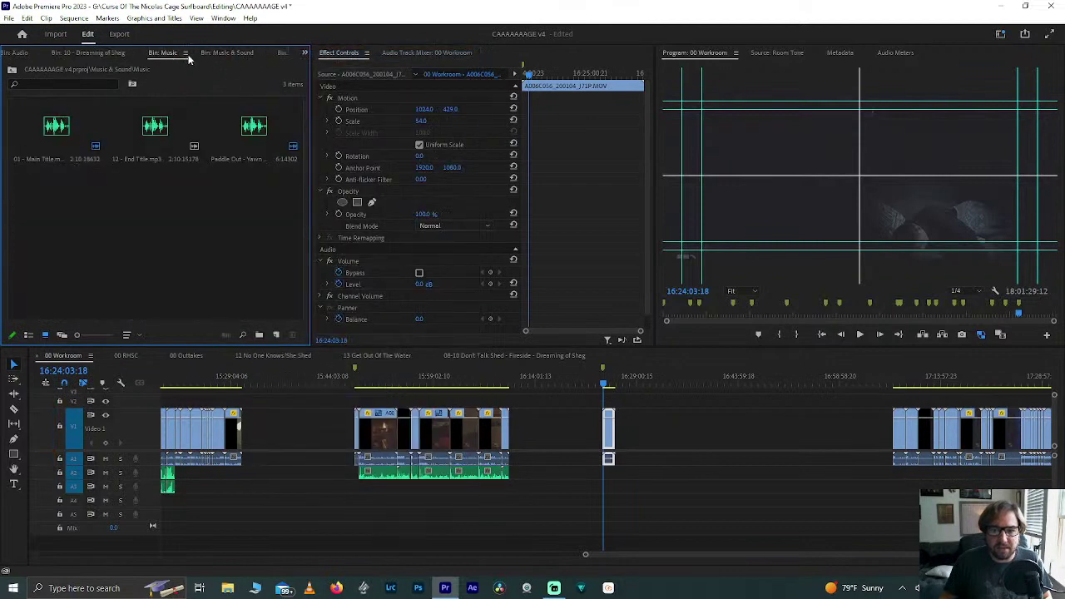
pyautogui.click(189, 52)
pyautogui.click(205, 57)
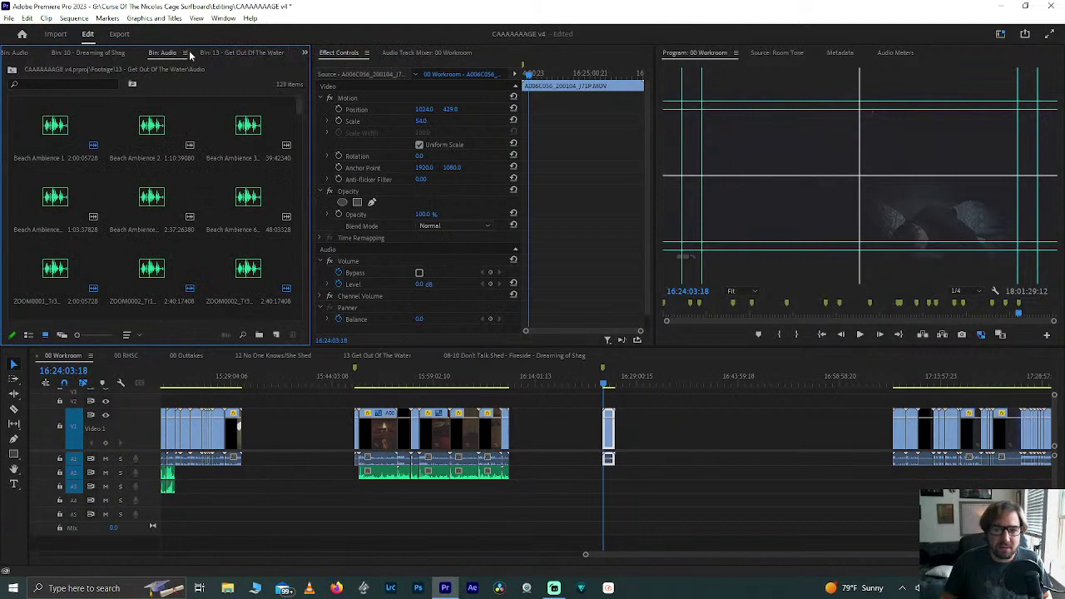
pyautogui.click(188, 51)
pyautogui.click(196, 58)
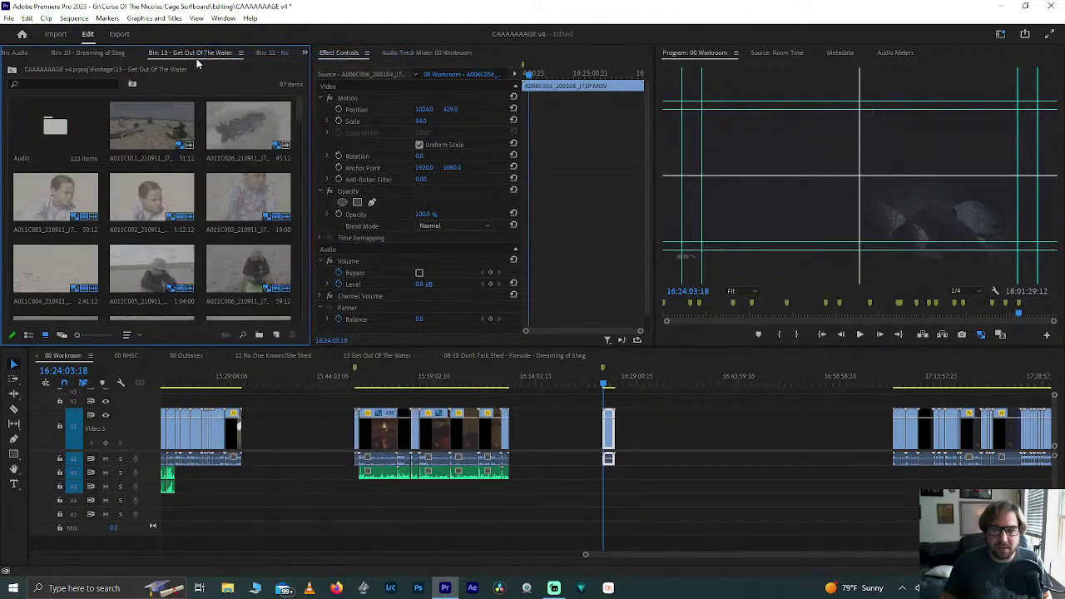
pyautogui.click(241, 53)
pyautogui.click(255, 57)
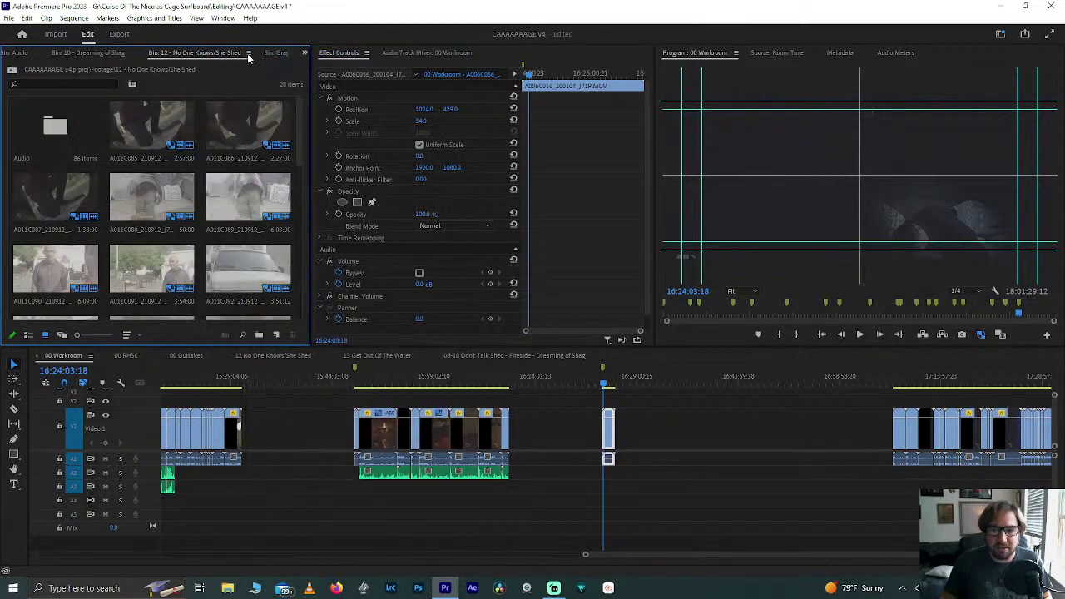
pyautogui.click(248, 53)
pyautogui.click(259, 56)
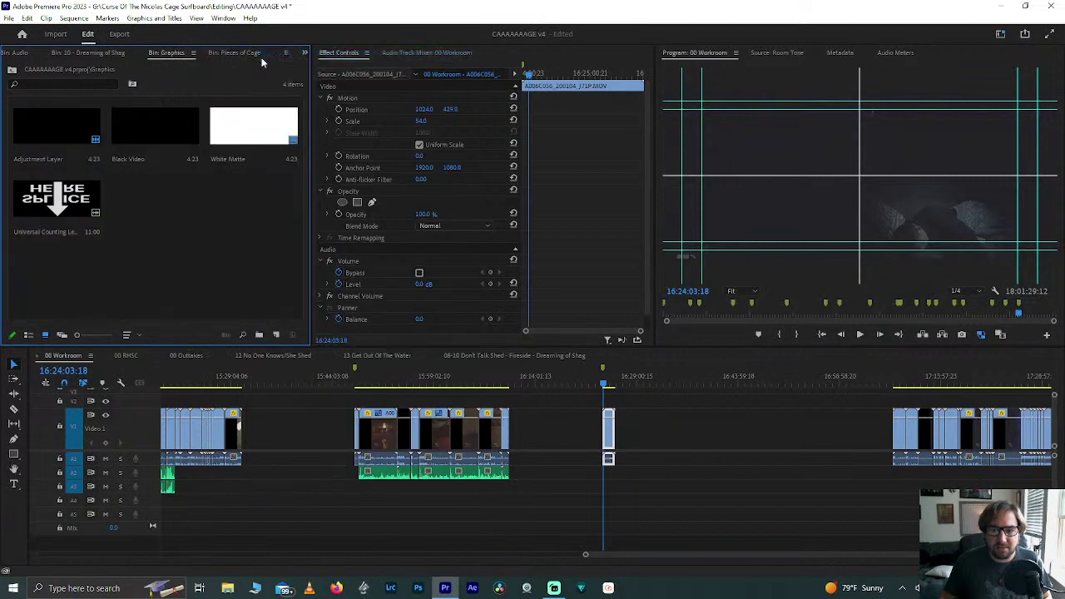
# Step: Switch to the Dreaming of Shag bin from the overflow list and open its audio folder
pyautogui.click(305, 53)
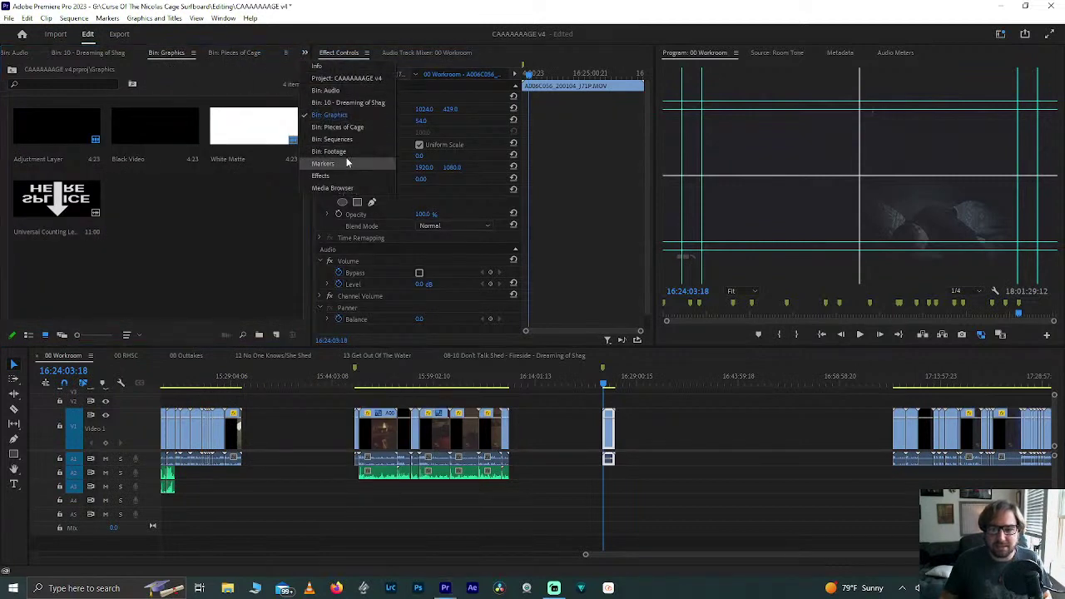
pyautogui.click(126, 54)
pyautogui.click(10, 53)
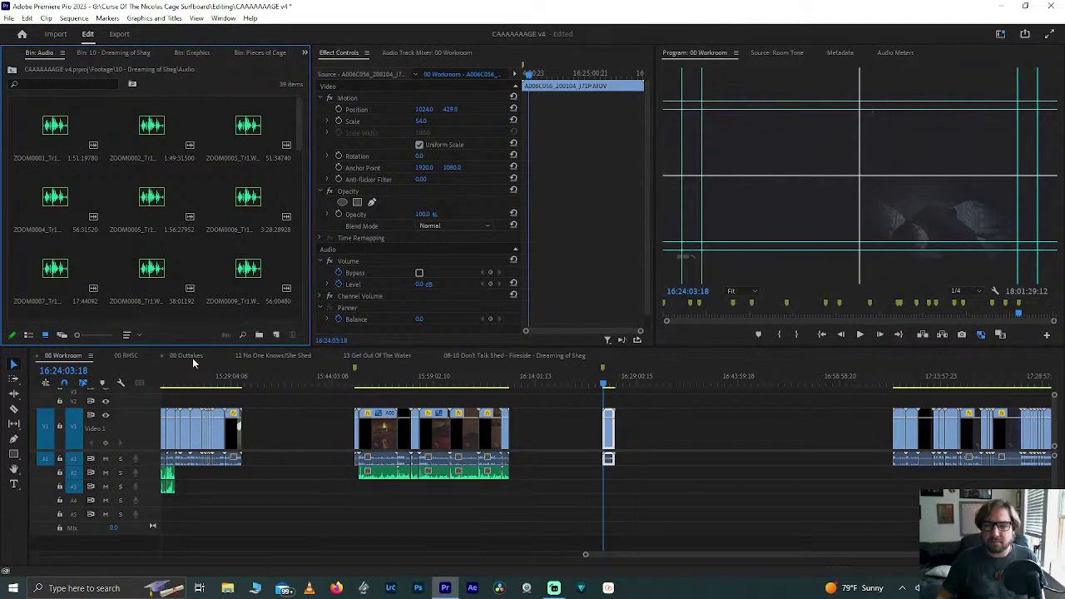
# Step: Keep recordings sorted by Name and place ZOOM0001 on A2 under clip A006C056
pyautogui.click(49, 129)
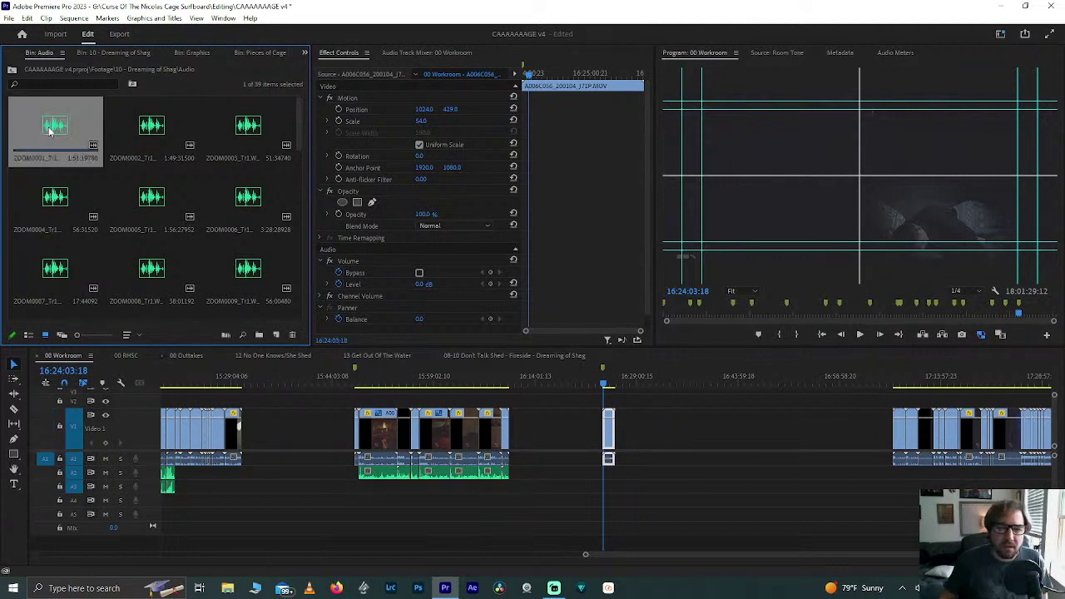
pyautogui.click(126, 334)
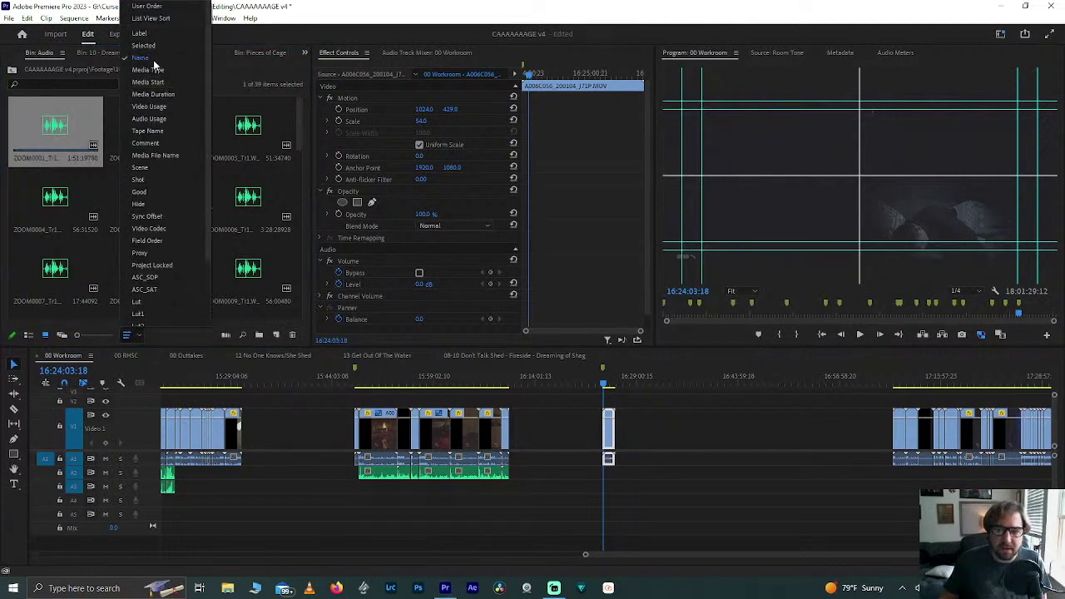
pyautogui.click(143, 61)
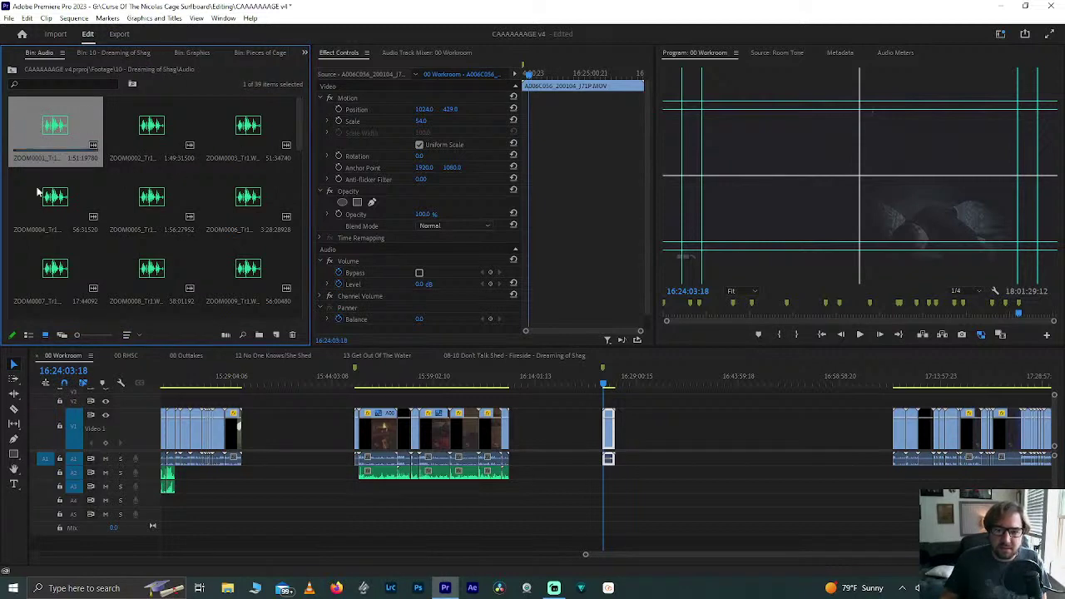
pyautogui.scroll(-10, 243, 239)
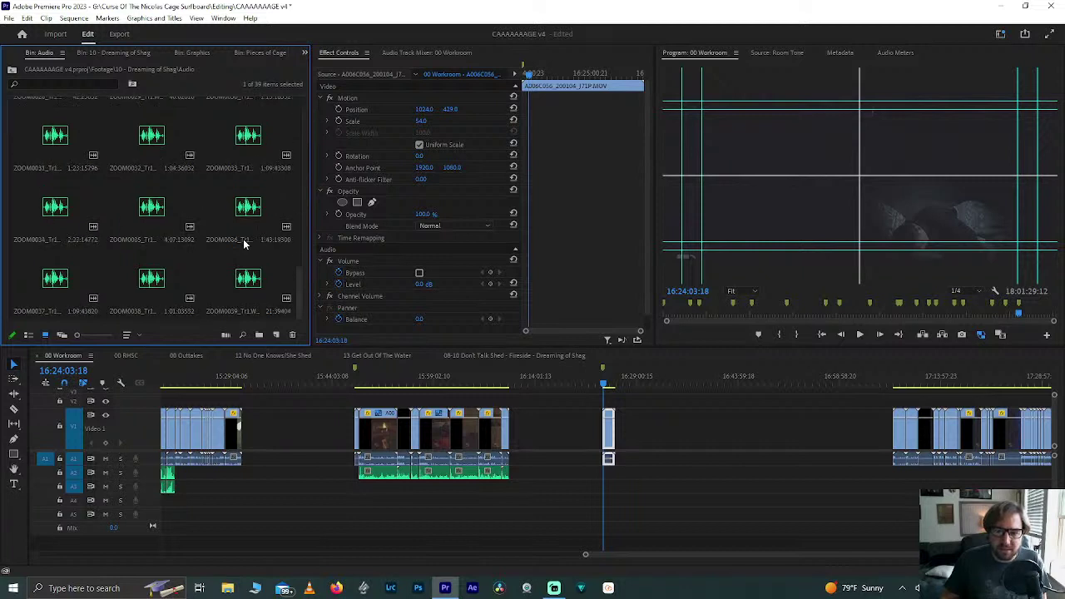
pyautogui.scroll(10, 243, 239)
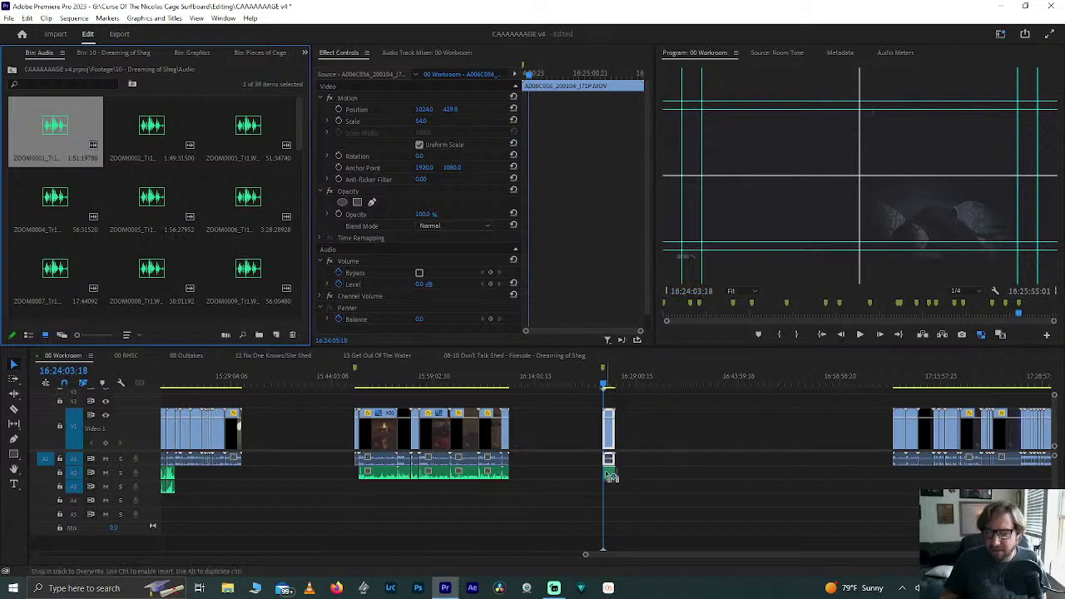
pyautogui.click(609, 471)
pyautogui.scroll(8, 609, 472)
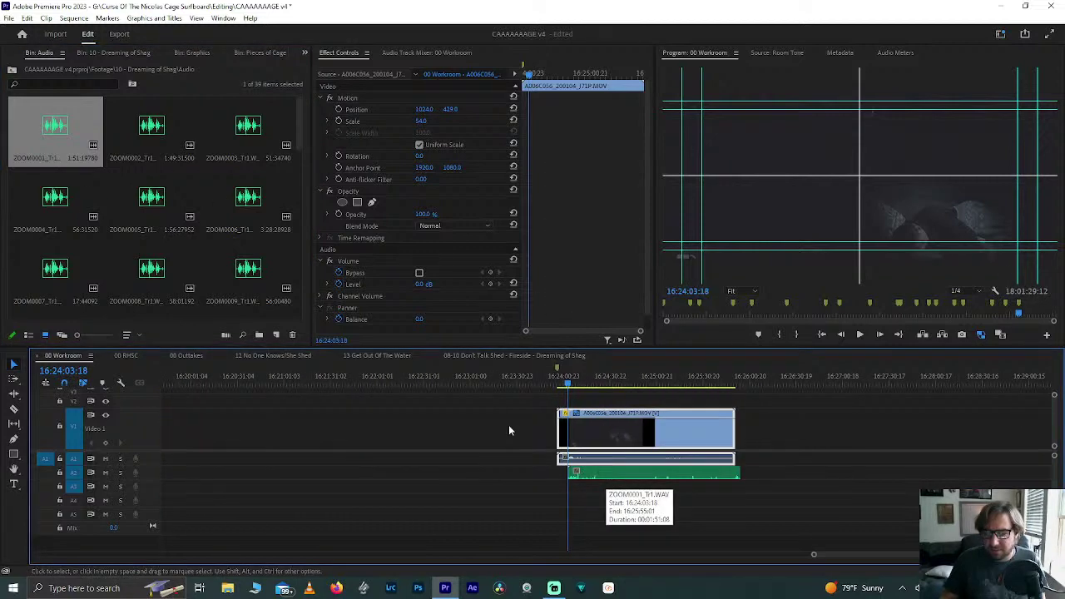
# Step: Attempt audio sync of A006C056 with ZOOM0001, dismiss the failure, and move ZOOM0001 past the clip
pyautogui.moveTo(502, 417); pyautogui.dragTo(647, 449)
pyautogui.rightClick(648, 449)
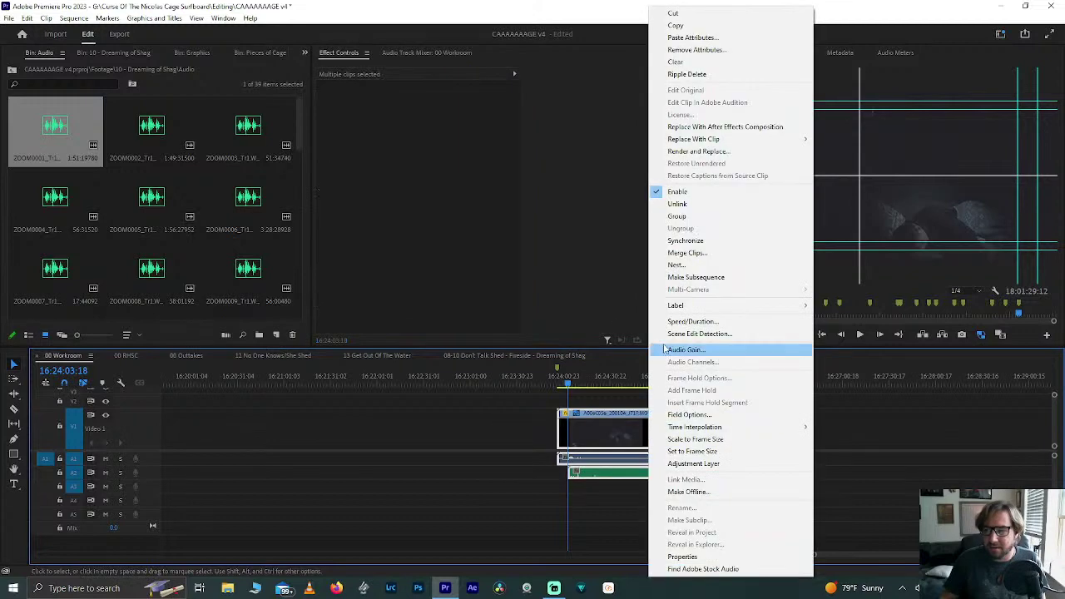
pyautogui.click(687, 241)
pyautogui.press('Return')
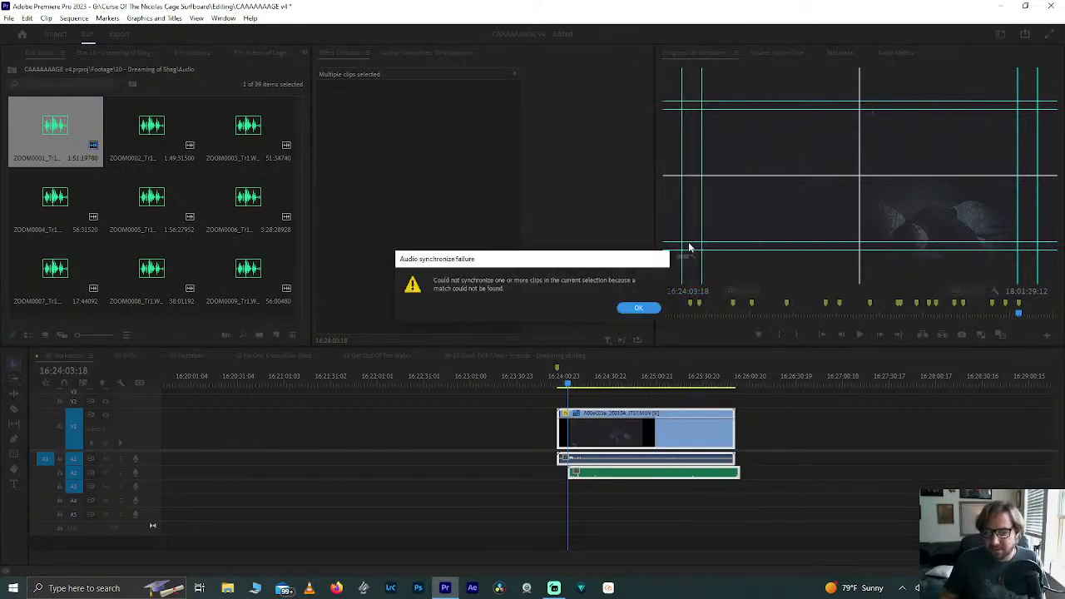
pyautogui.click(638, 308)
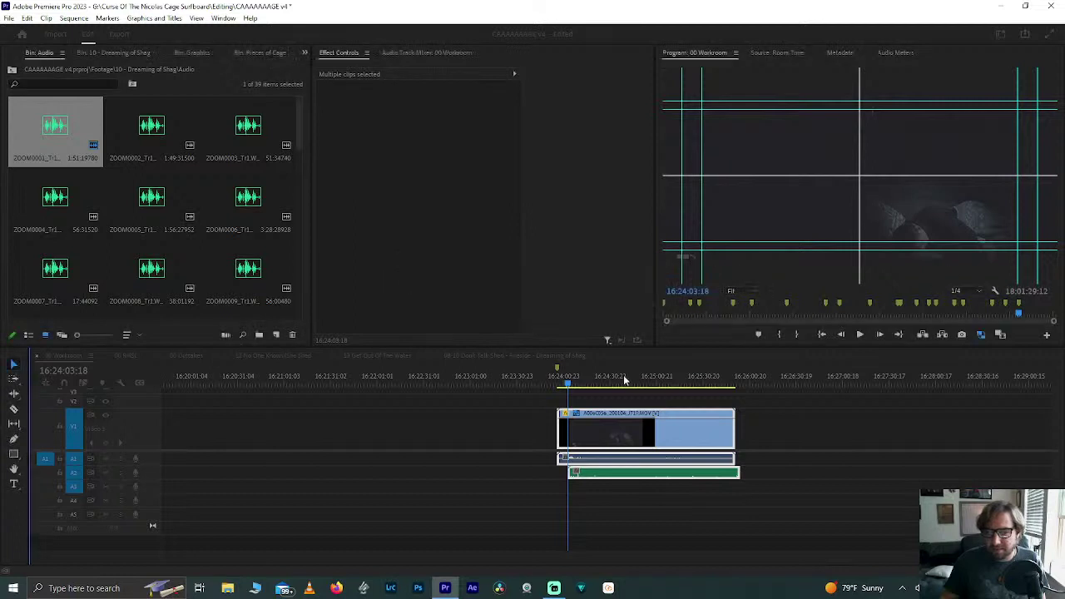
pyautogui.click(592, 405)
pyautogui.press('=')
pyautogui.keyDown('alt'); pyautogui.scroll(2, 589, 408); pyautogui.keyUp('alt')
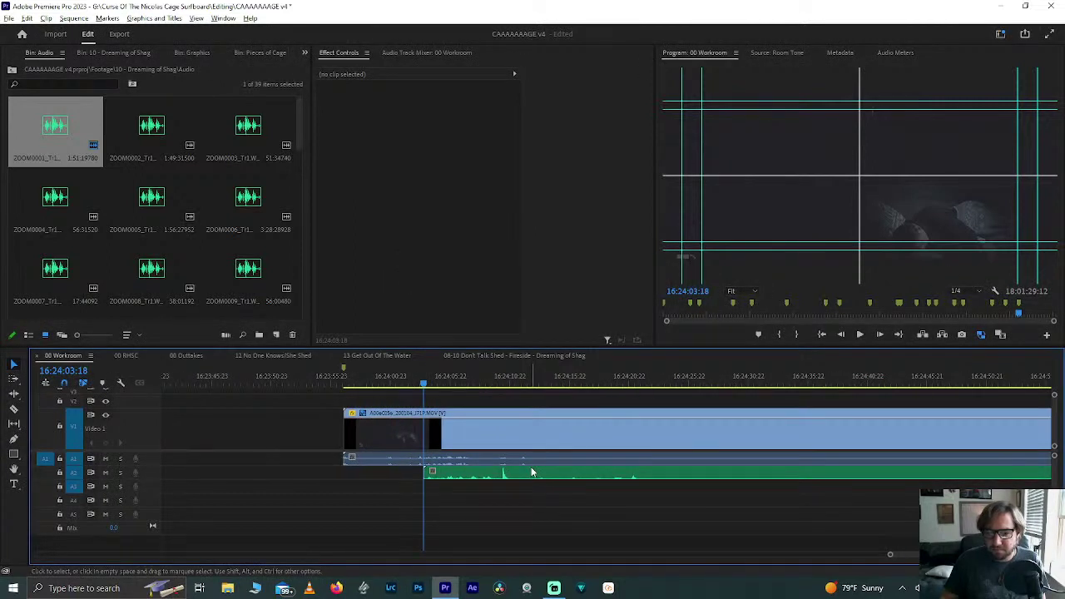
pyautogui.keyDown('alt'); pyautogui.scroll(-3, 531, 472); pyautogui.keyUp('alt')
pyautogui.moveTo(576, 474); pyautogui.dragTo(991, 475)
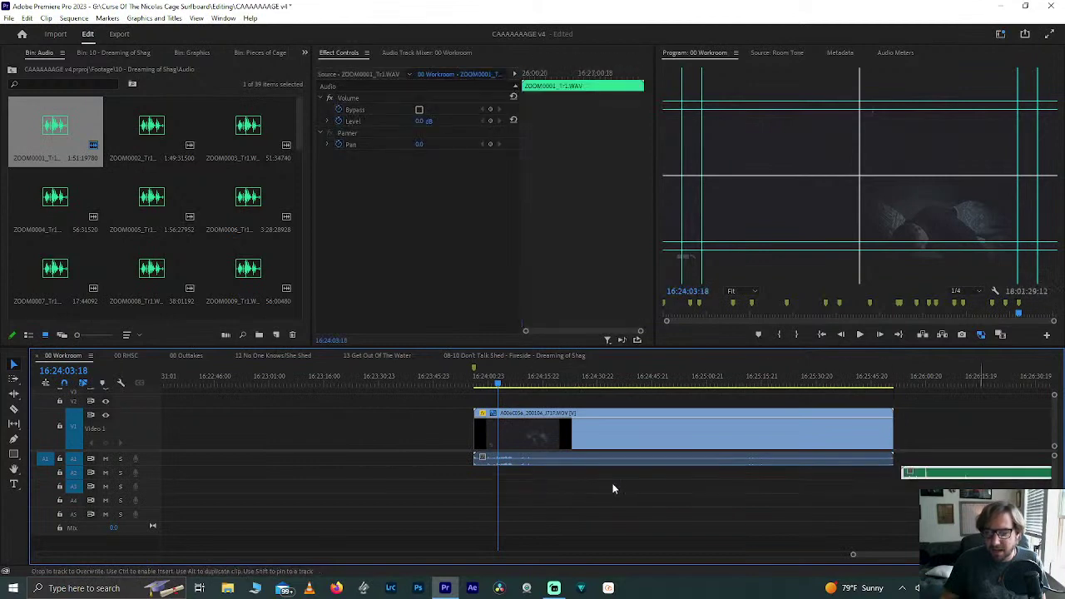
# Step: Play through short clip A006C056, then zoom out to see the neighbouring clips
pyautogui.click(480, 380)
pyautogui.keyDown('alt'); pyautogui.scroll(2, 482, 380); pyautogui.keyUp('alt')
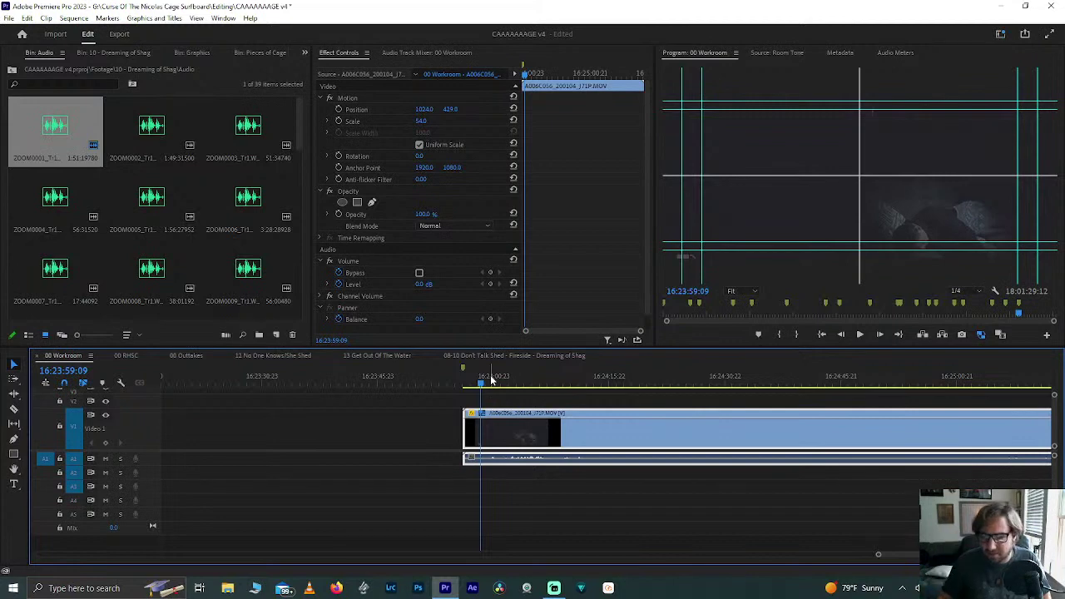
pyautogui.press('space')
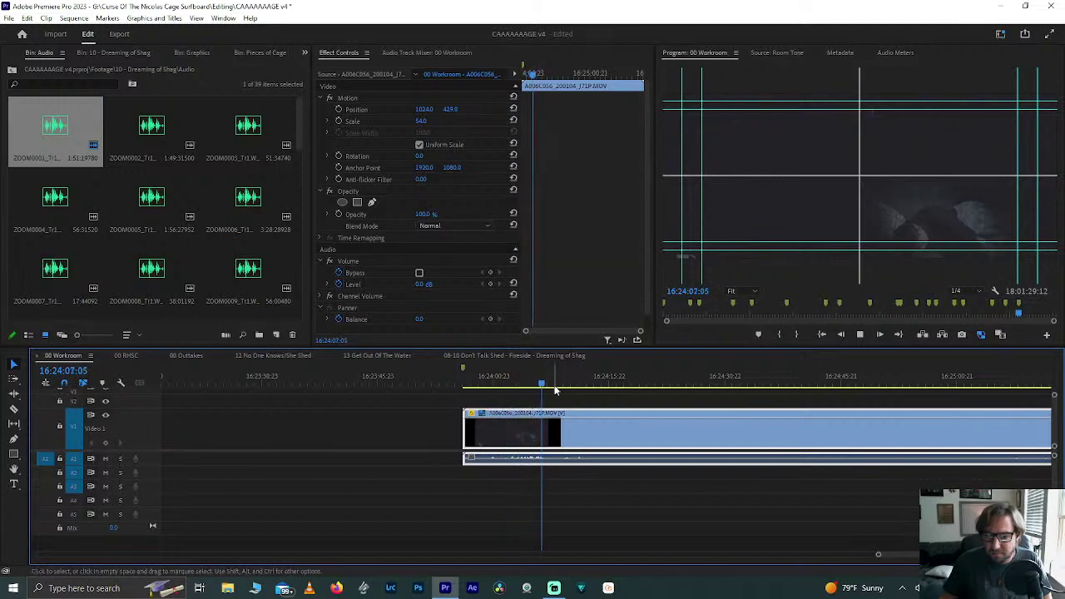
pyautogui.press('-')
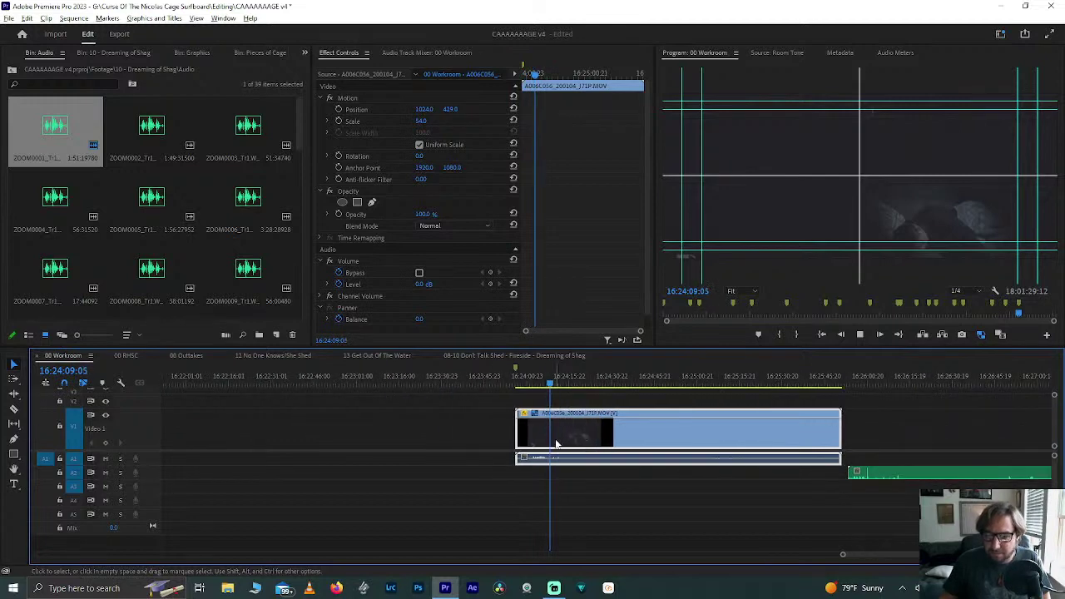
pyautogui.press('=')
pyautogui.press('=')
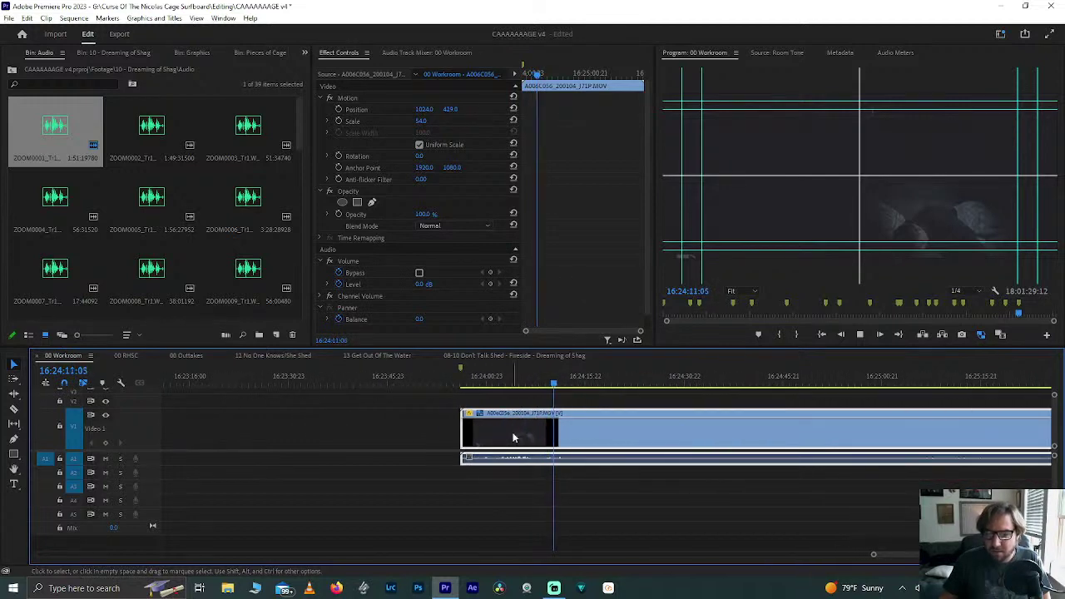
pyautogui.press('space')
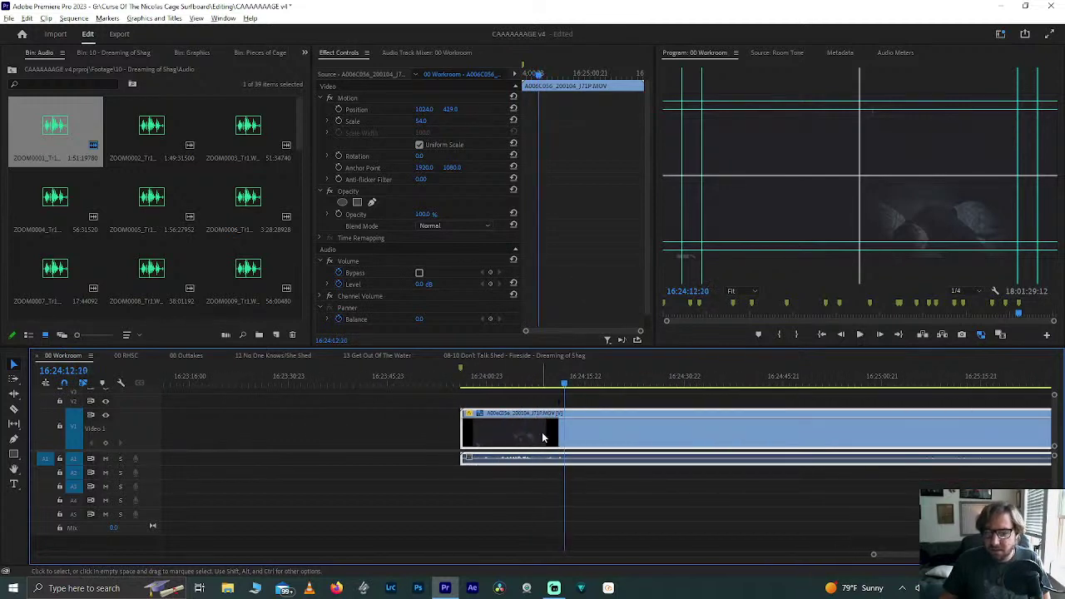
pyautogui.press('-')
pyautogui.press('-')
pyautogui.press('-')
pyautogui.press('-')
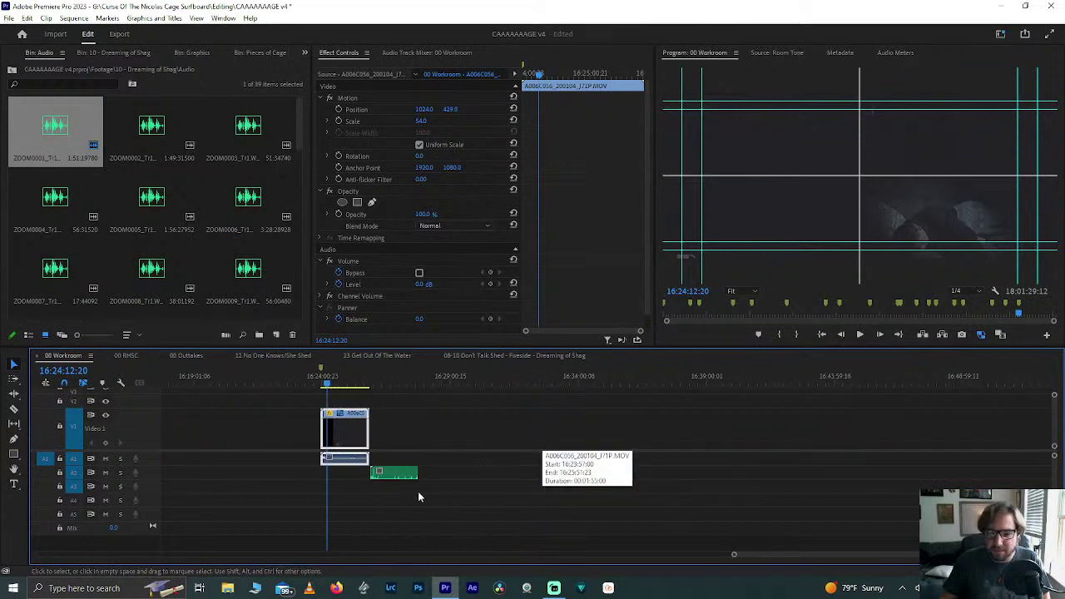
pyautogui.press('-')
pyautogui.press('-')
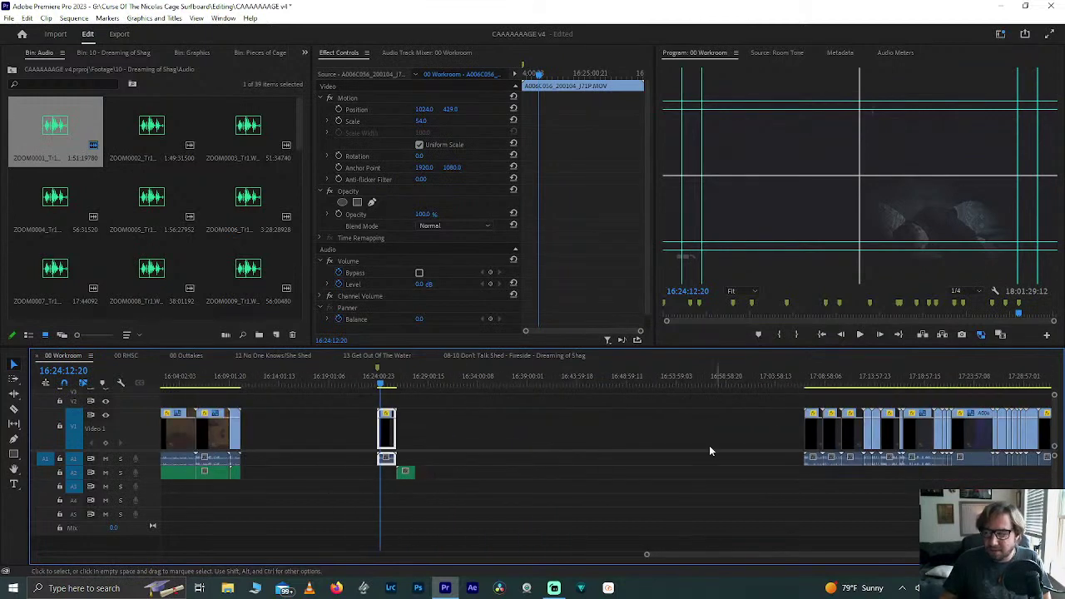
# Step: Pull the right group's first clip toward the Zoom audio and play from 16:26:45:18
pyautogui.moveTo(809, 430); pyautogui.dragTo(413, 435)
pyautogui.scroll(5, 413, 435)
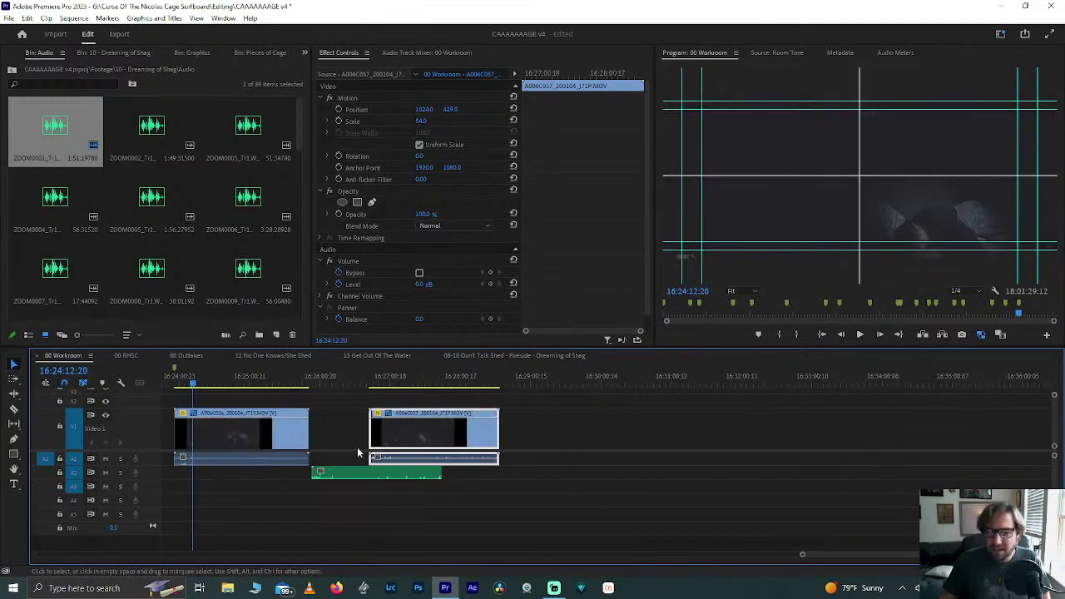
pyautogui.click(317, 376)
pyautogui.scroll(3, 318, 374)
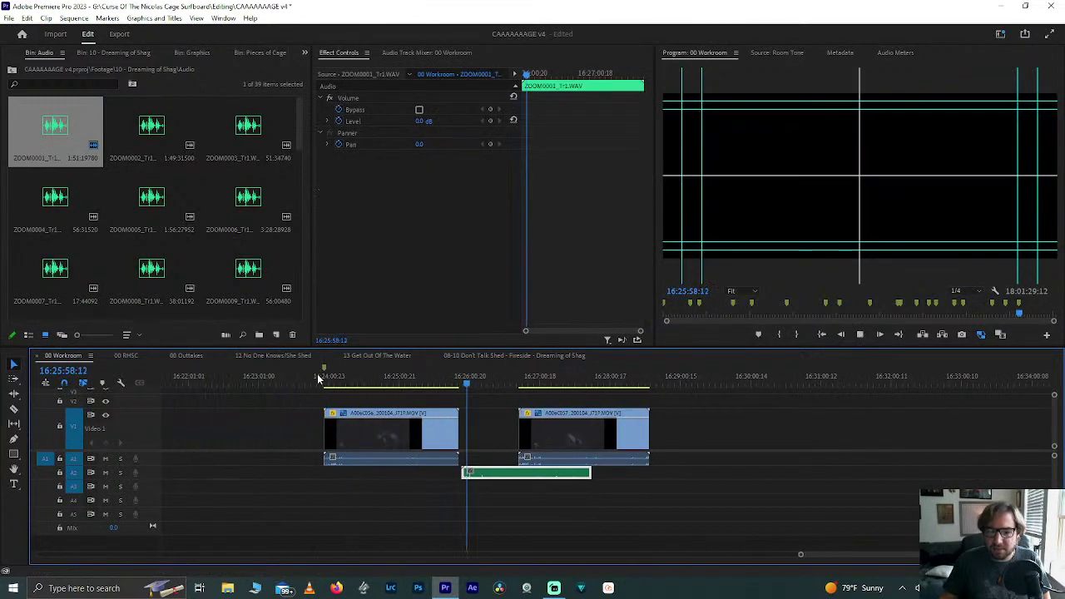
pyautogui.scroll(4, 497, 458)
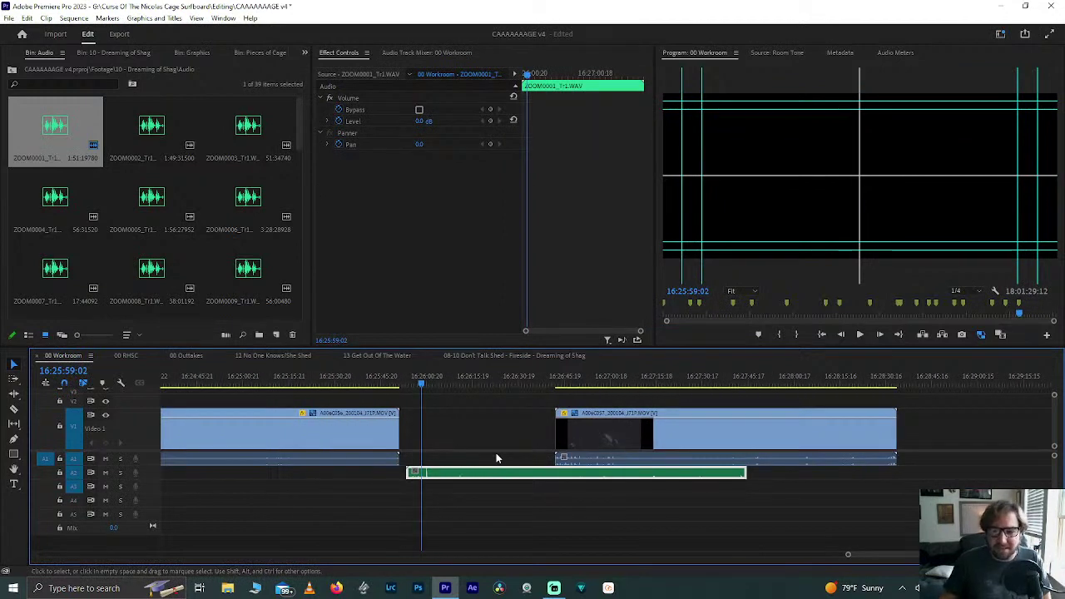
pyautogui.click(475, 430)
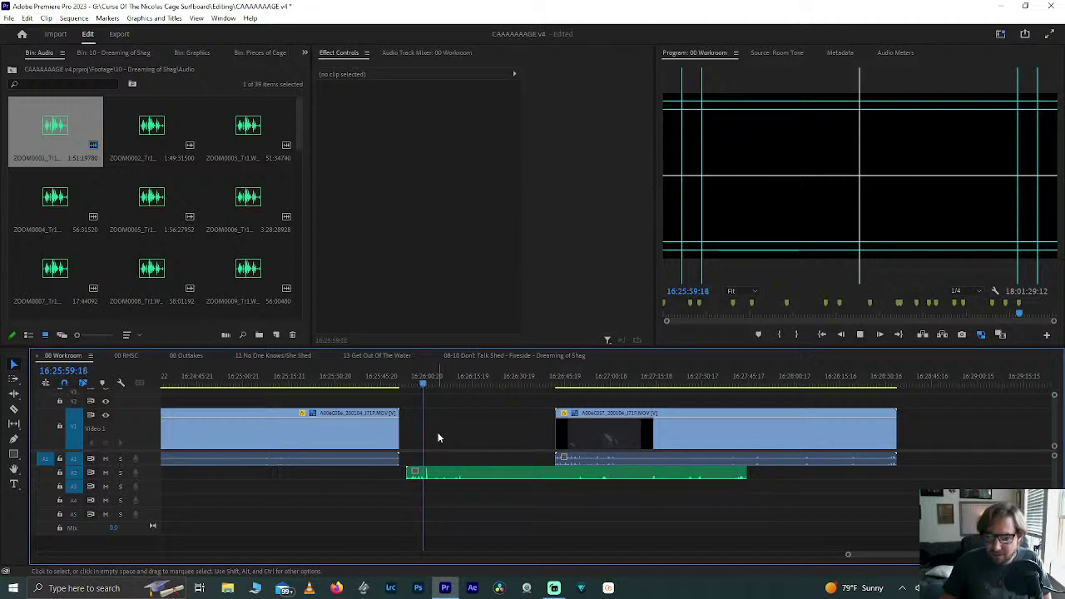
pyautogui.click(565, 379)
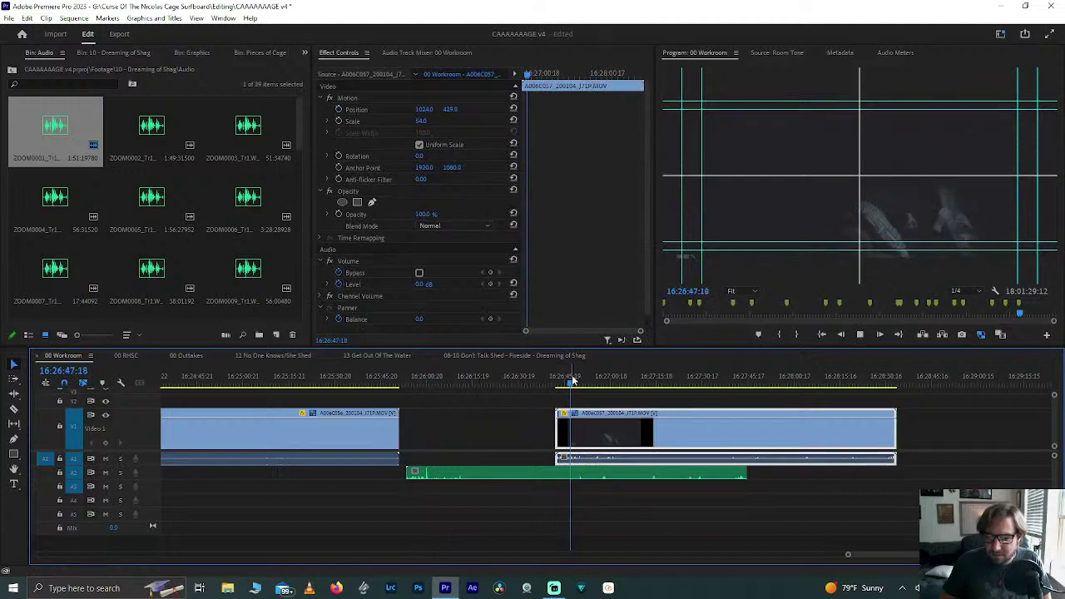
pyautogui.press('space')
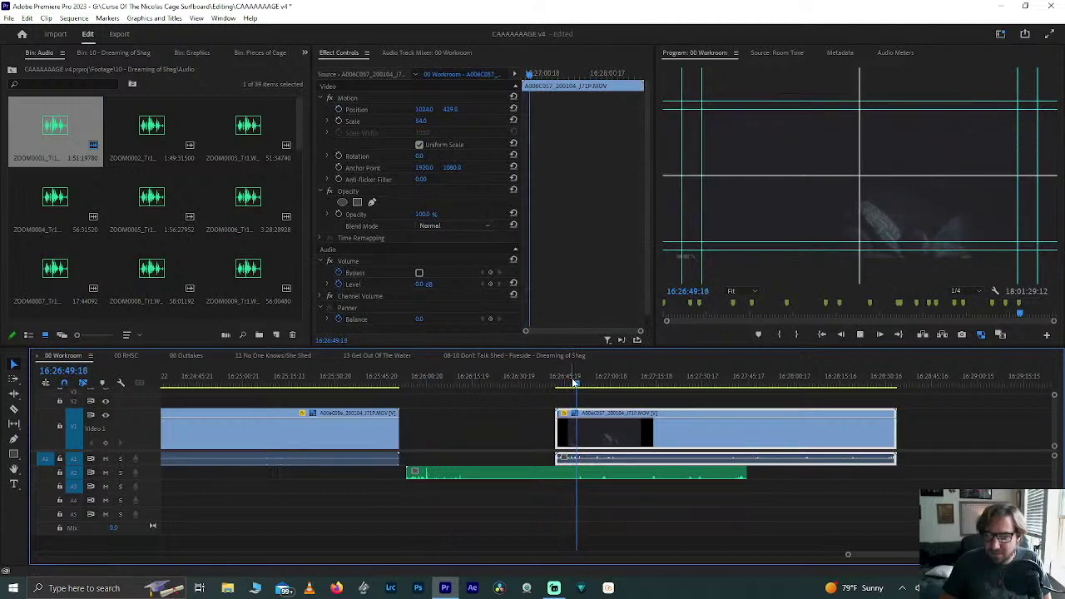
# Step: Try synchronizing the green audio clip and right video clip by audio; dismiss the failure message
pyautogui.moveTo(491, 421); pyautogui.dragTo(642, 472)
pyautogui.rightClick(630, 455)
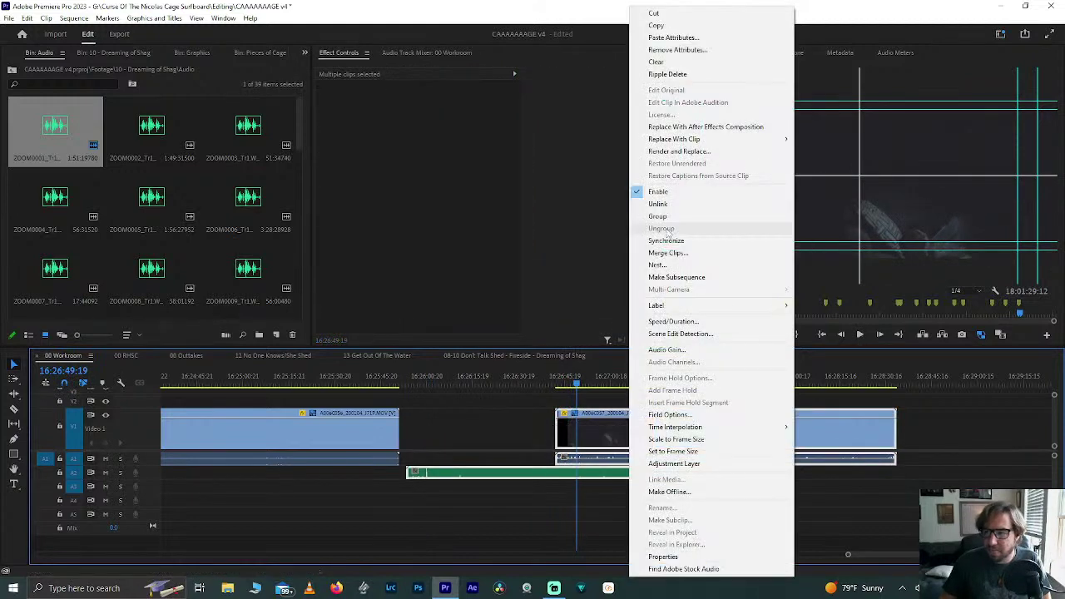
pyautogui.click(675, 239)
pyautogui.press('Return')
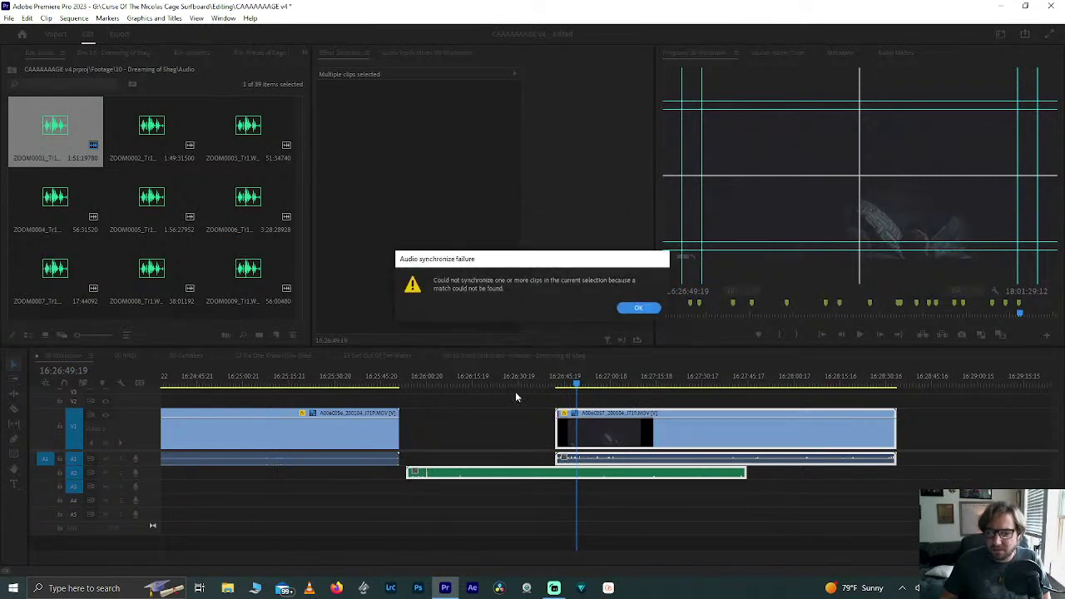
pyautogui.click(639, 308)
# Step: Play through A006C057, then slide it left over the Zoom audio
pyautogui.click(415, 379)
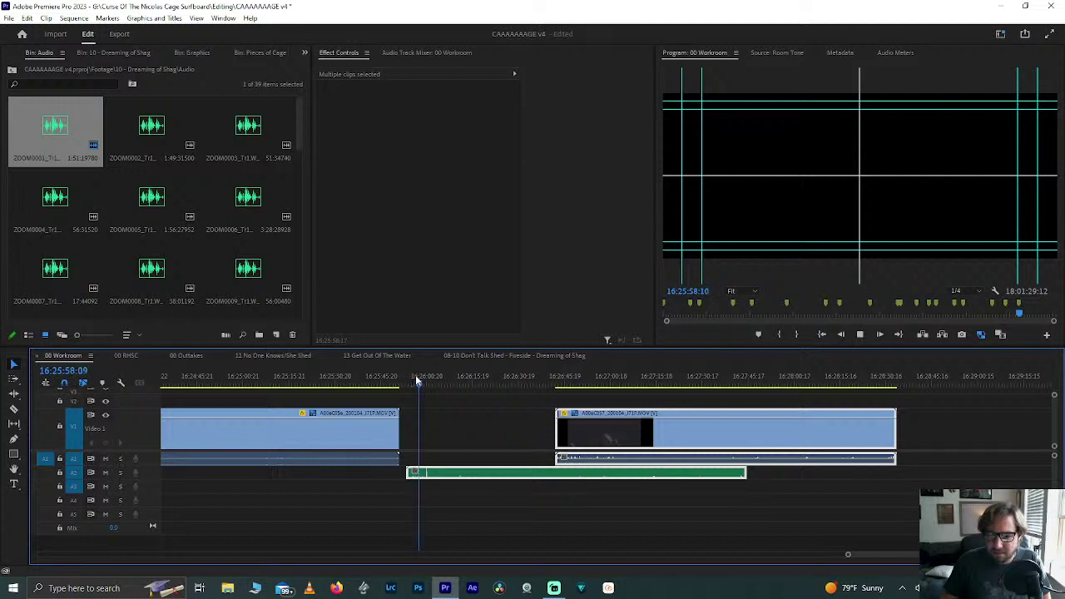
pyautogui.click(564, 377)
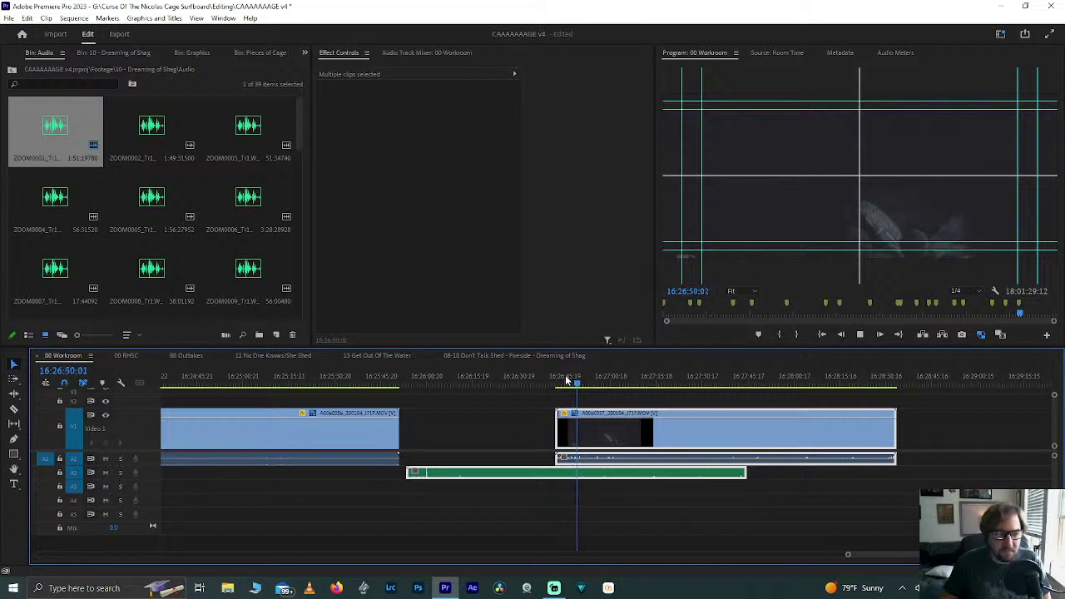
pyautogui.press('space')
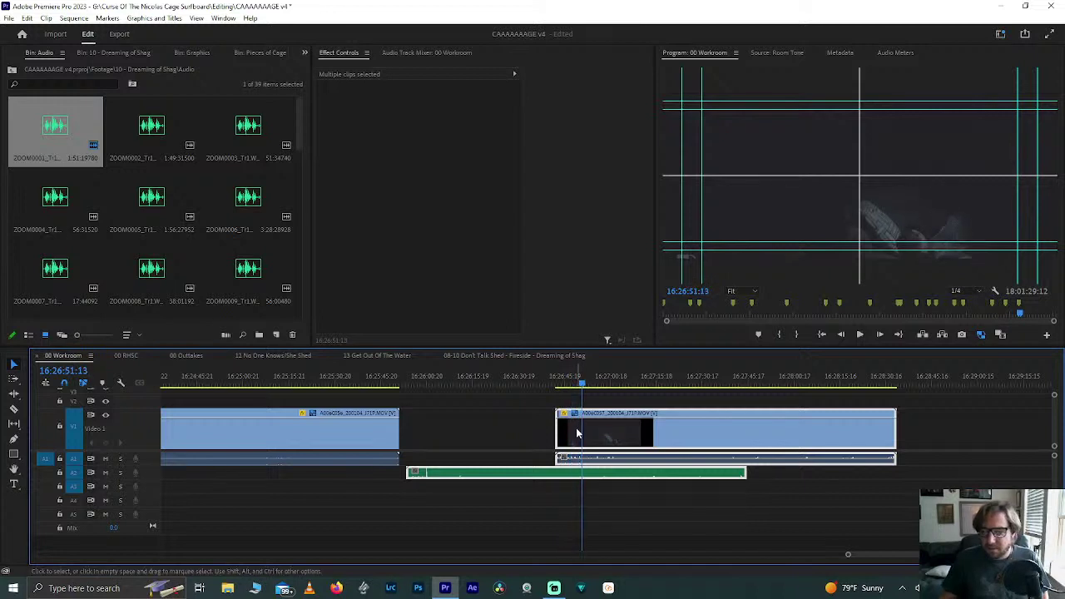
pyautogui.scroll(1, 577, 434)
pyautogui.click(517, 432)
pyautogui.moveTo(585, 449); pyautogui.dragTo(354, 449)
pyautogui.scroll(3, 345, 452)
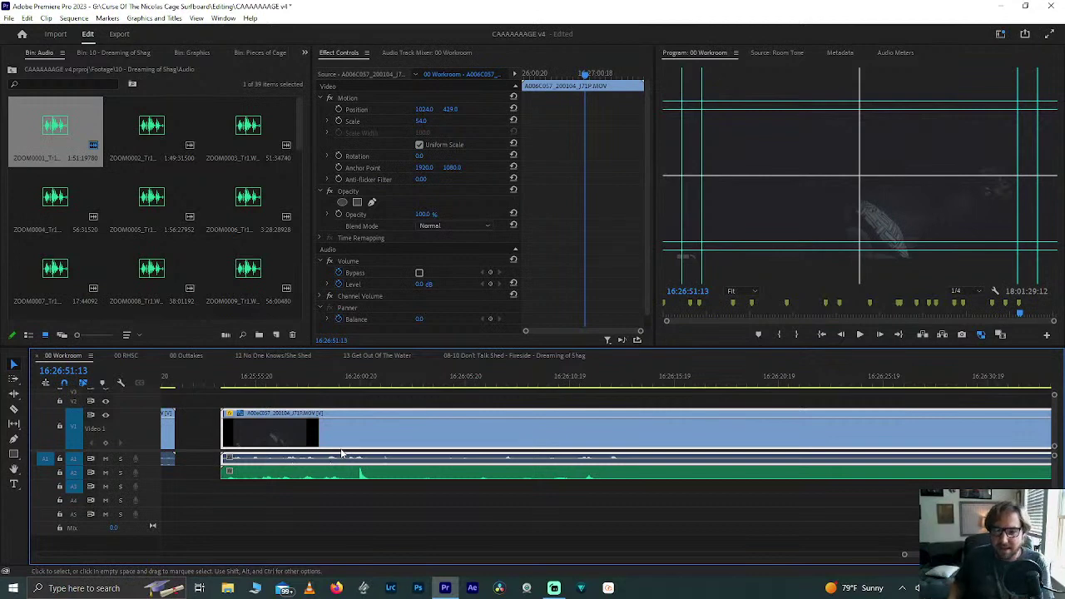
# Step: Zoom in at the audio spike and shift ZOOM0001_Tr1.WAV 00:00:01:05 later to match
pyautogui.click(356, 397)
pyautogui.click(358, 376)
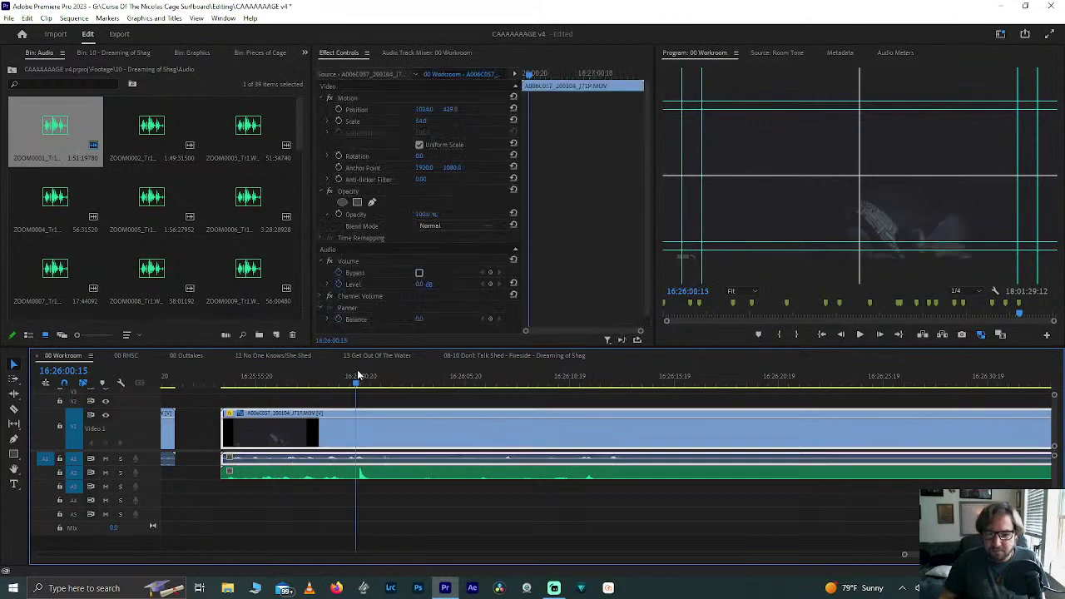
pyautogui.press('=')
pyautogui.moveTo(380, 480); pyautogui.dragTo(408, 480)
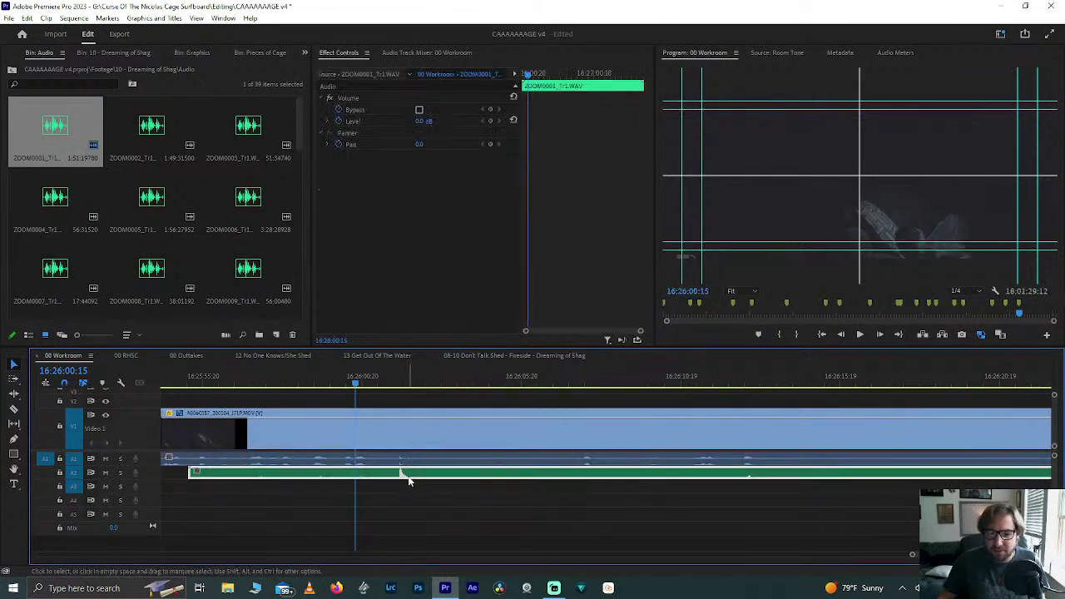
pyautogui.click(390, 496)
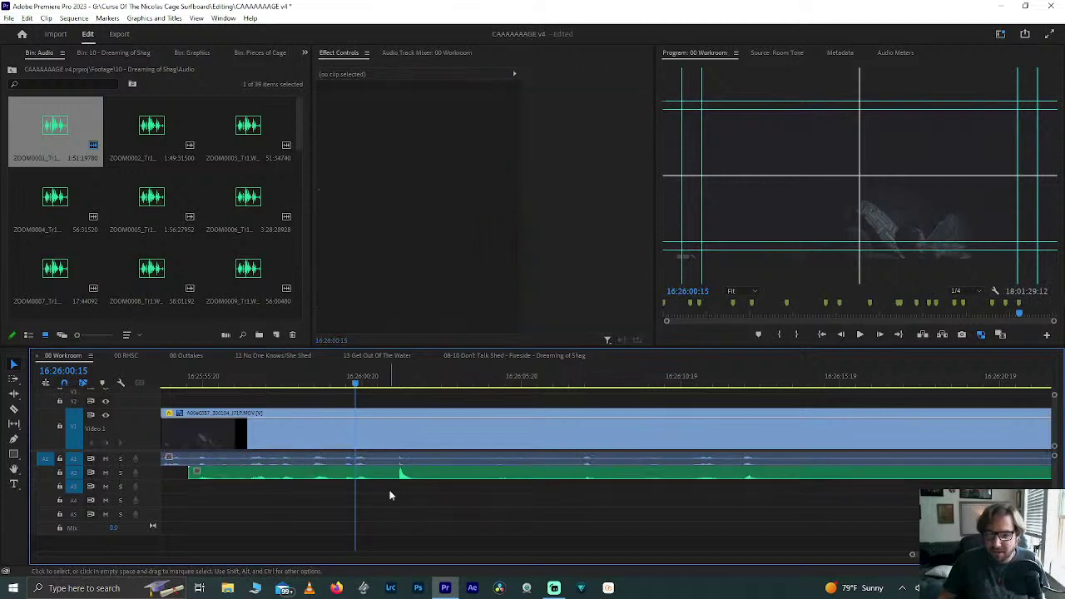
pyautogui.scroll(5, 390, 485)
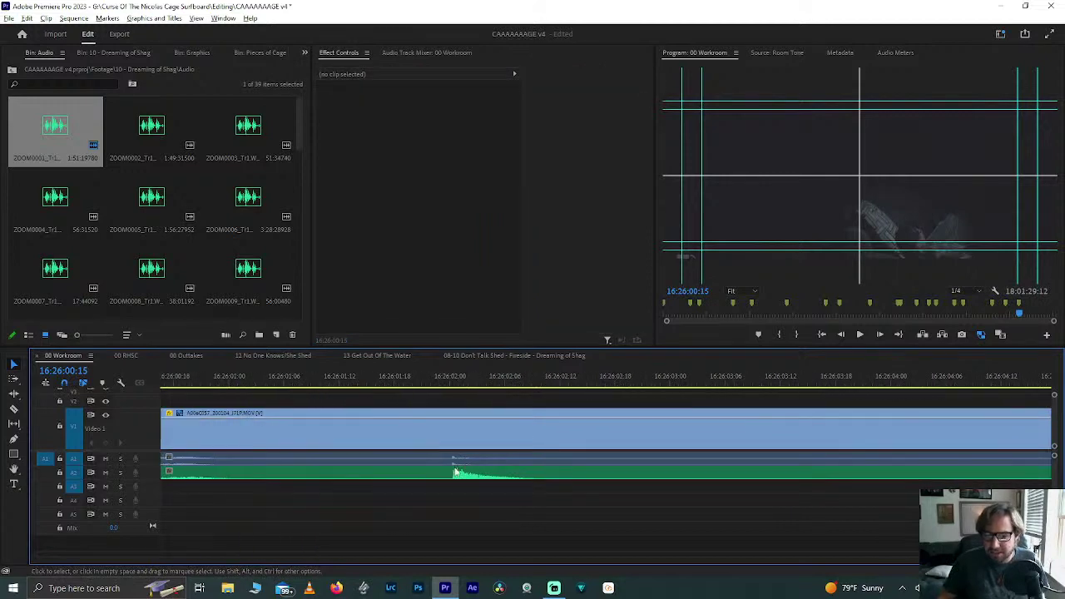
# Step: Park the playhead at 16:26:01:23 and show the 10 - Dreaming of Shag bin in the Project panel
pyautogui.scroll(2, 464, 469)
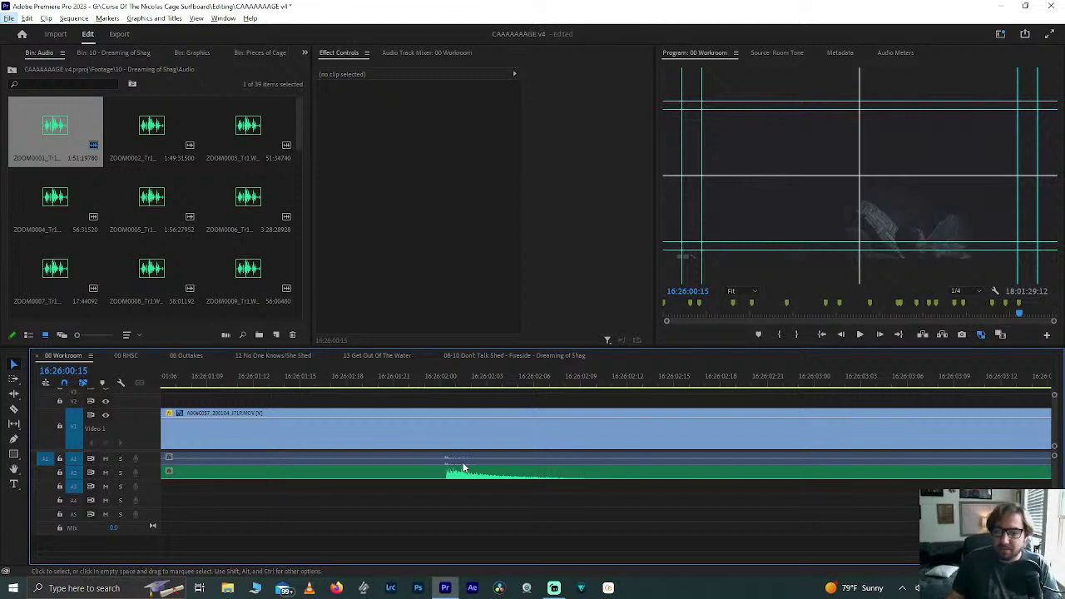
pyautogui.click(426, 382)
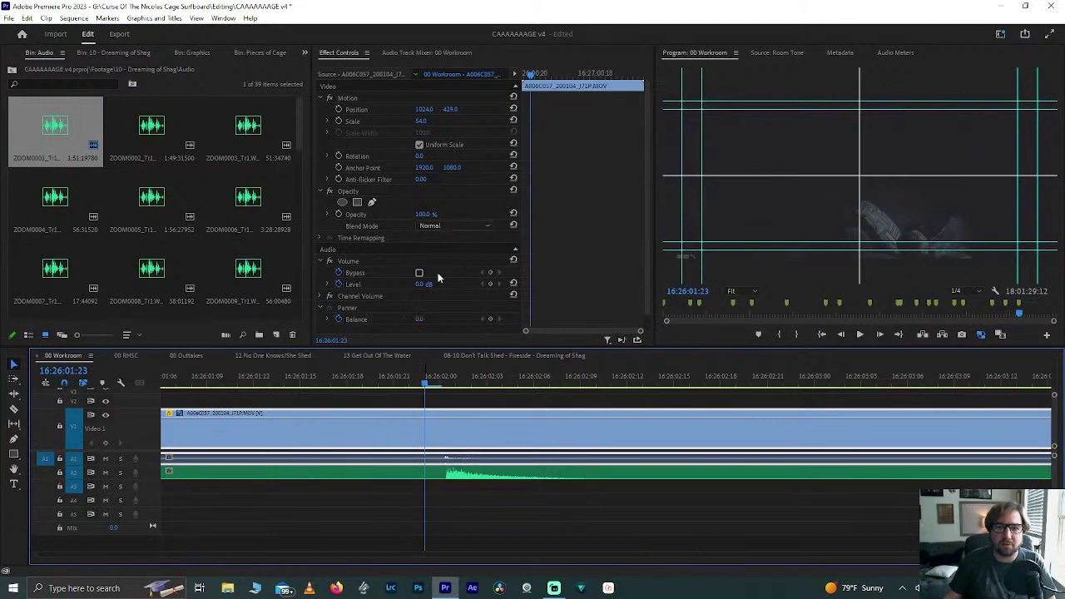
pyautogui.click(108, 51)
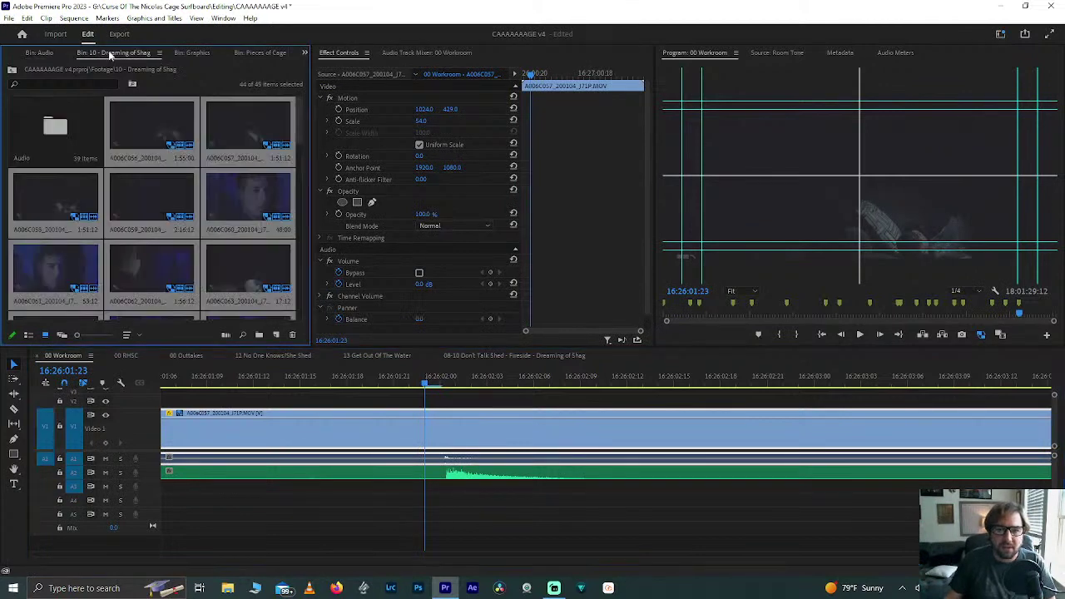
pyautogui.click(150, 200)
pyautogui.scroll(-5, 198, 177)
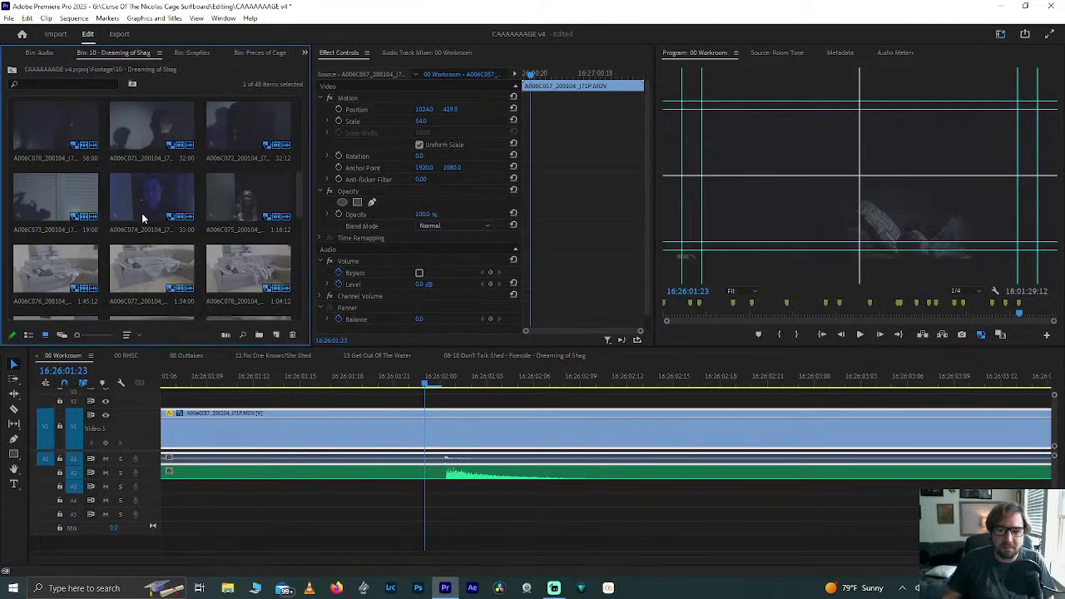
pyautogui.scroll(-4, 144, 253)
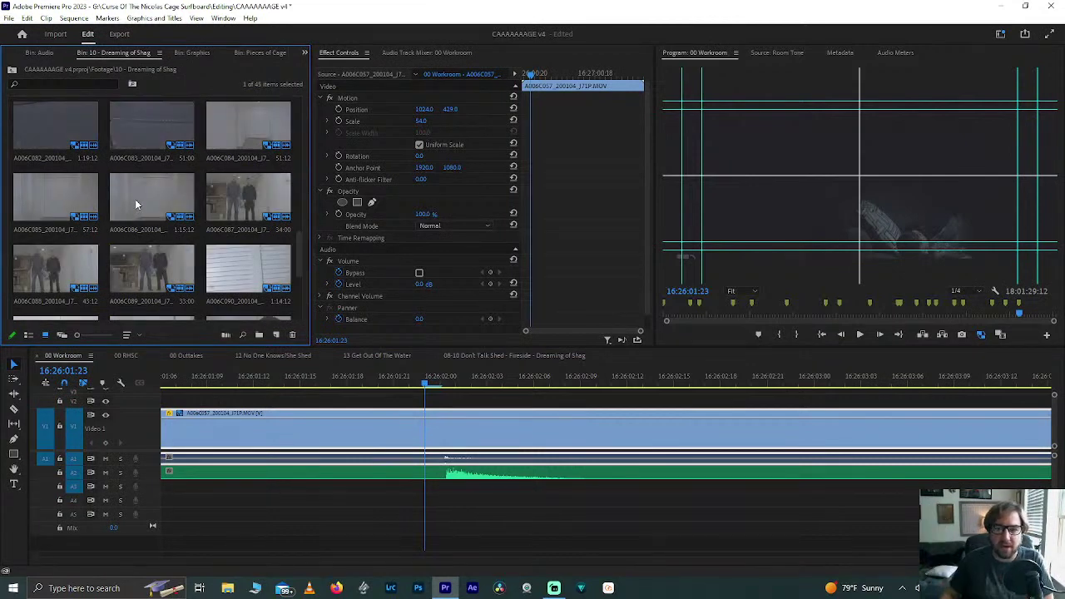
pyautogui.click(157, 125)
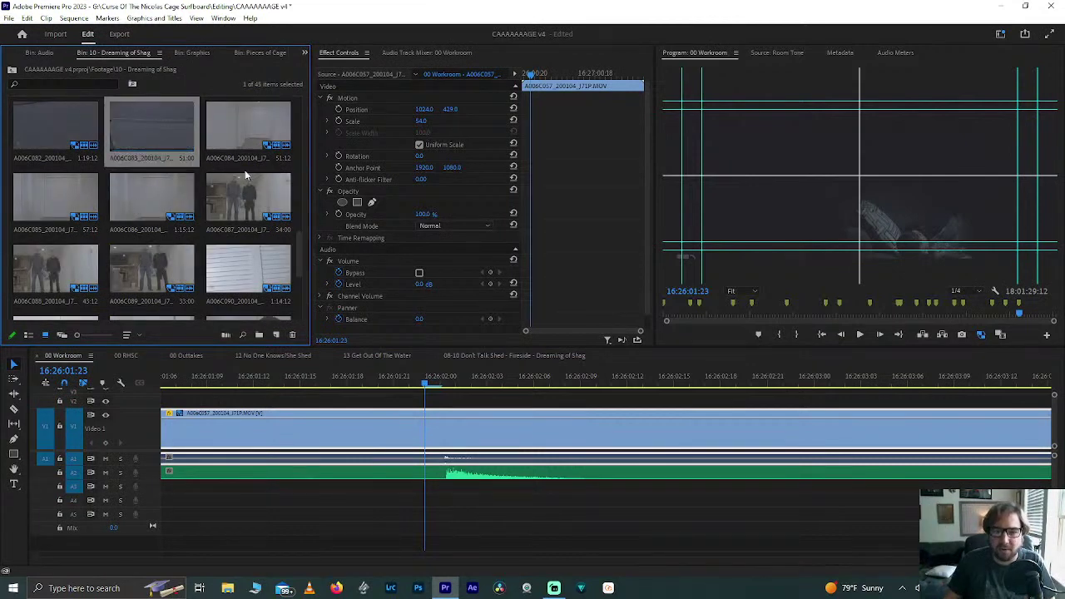
pyautogui.click(48, 273)
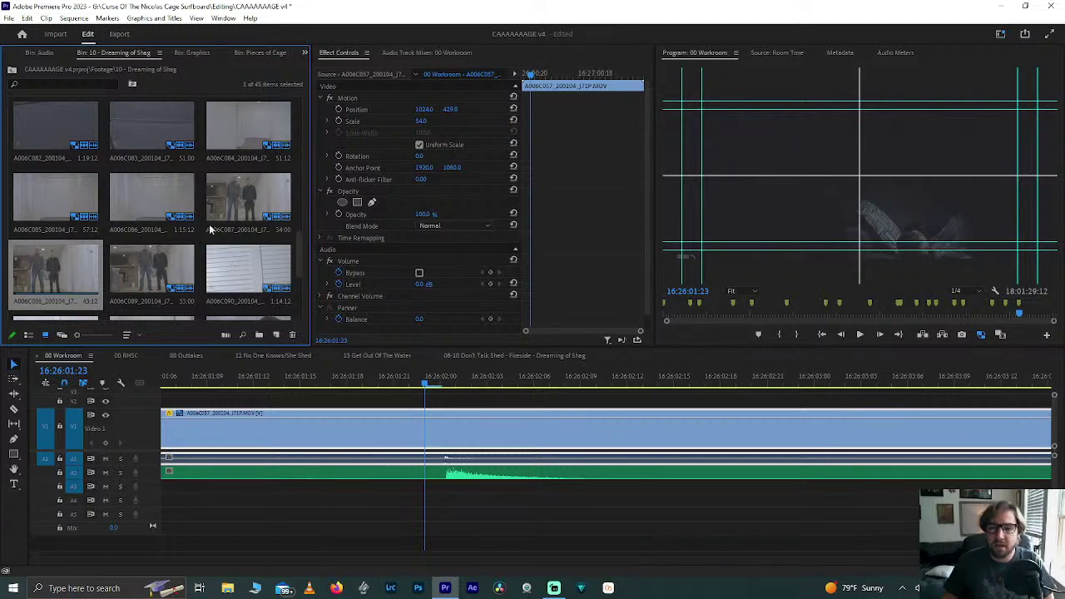
pyautogui.scroll(10, 199, 184)
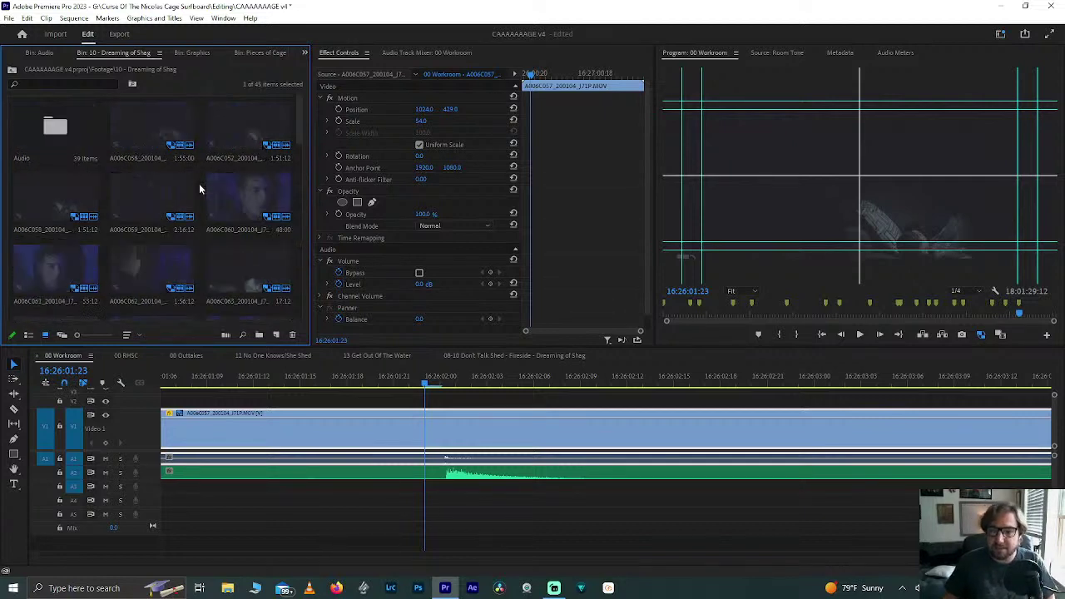
pyautogui.click(438, 381)
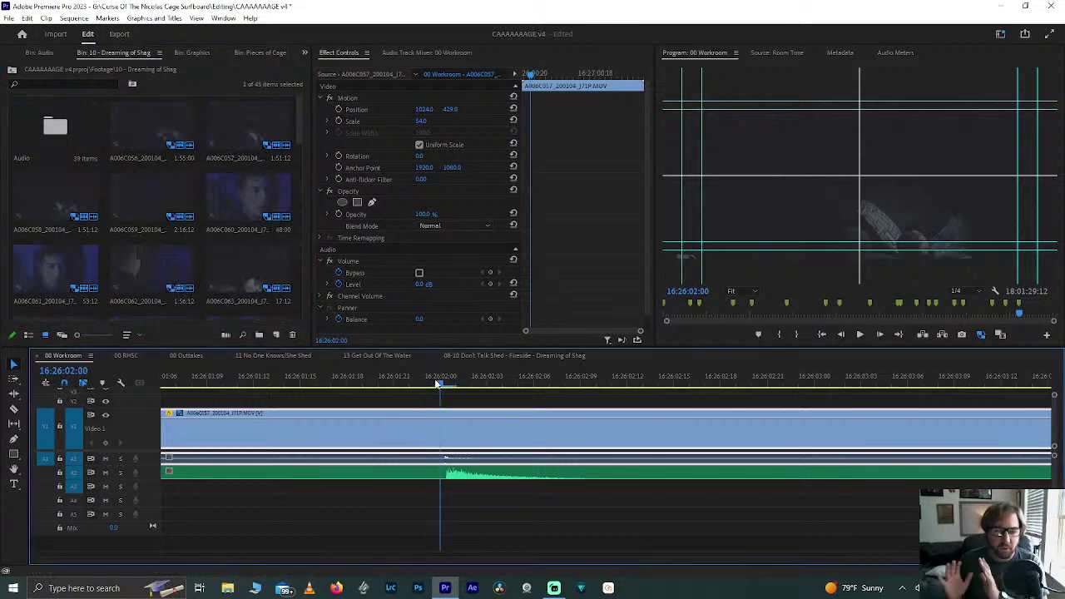
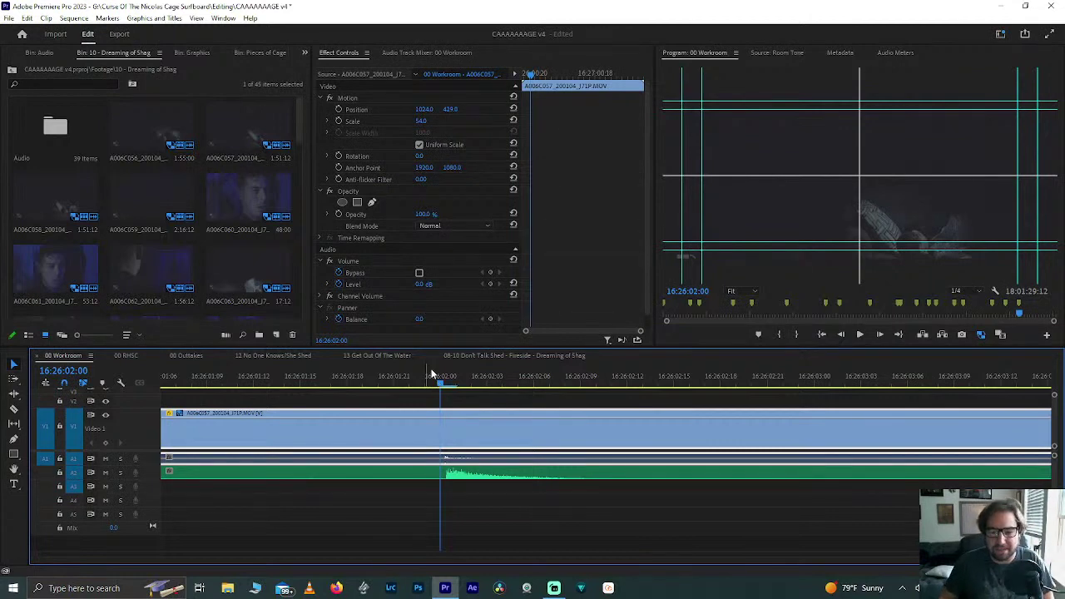
# Step: Scrub and play around 16:26:01–16:26:02 to check the synced clip
pyautogui.click(427, 376)
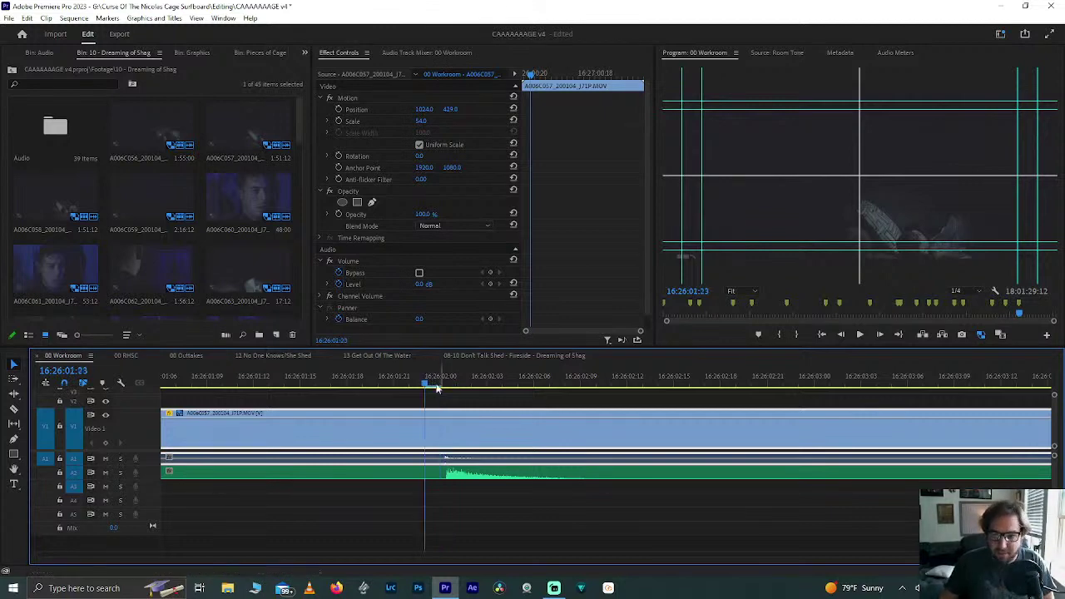
pyautogui.scroll(-5, 436, 397)
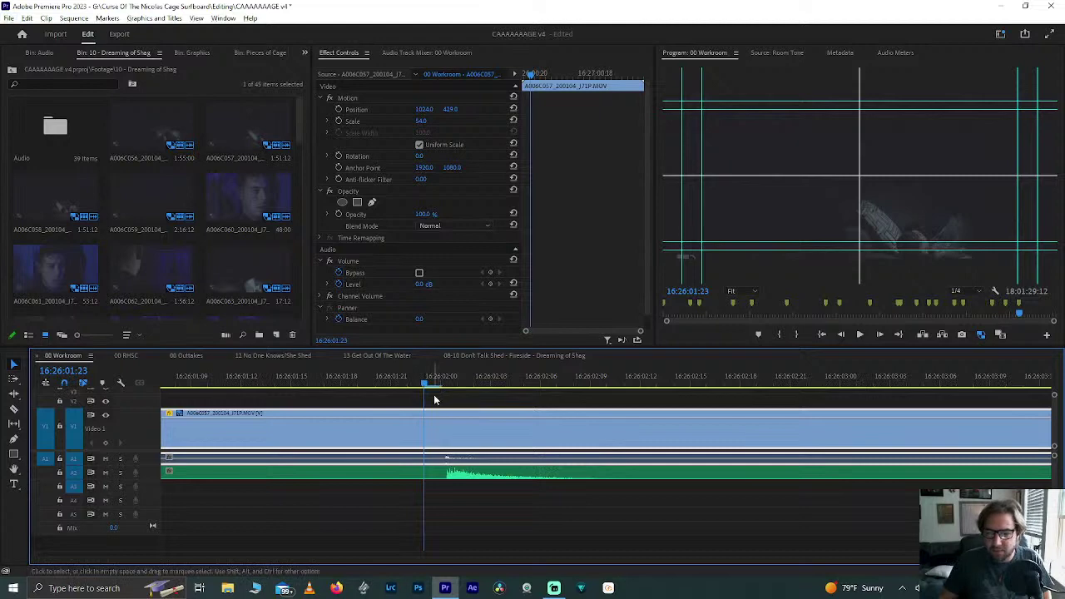
pyautogui.scroll(4, 433, 399)
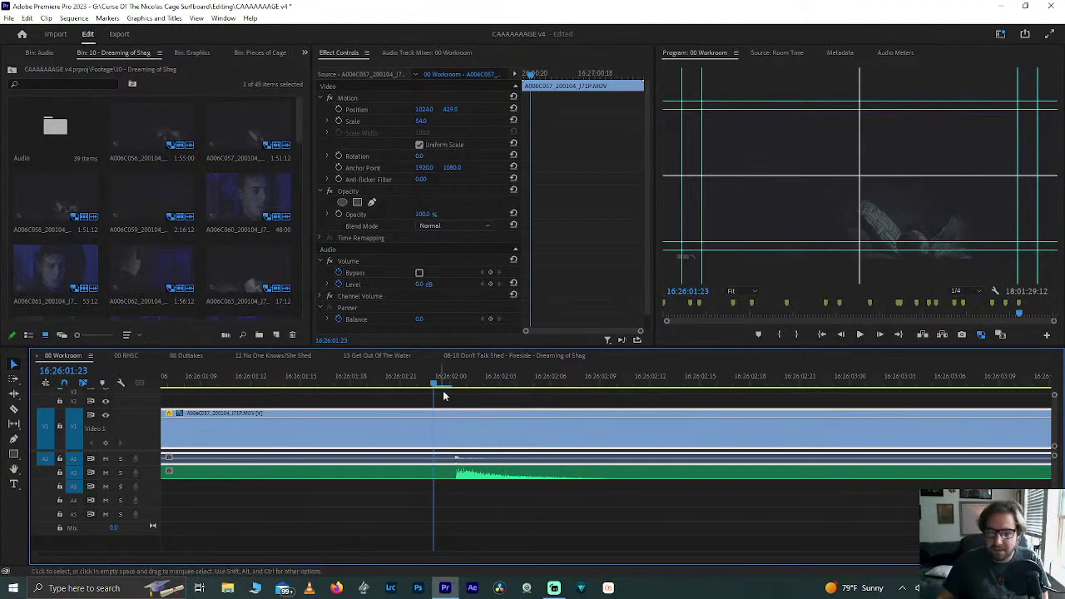
pyautogui.click(464, 385)
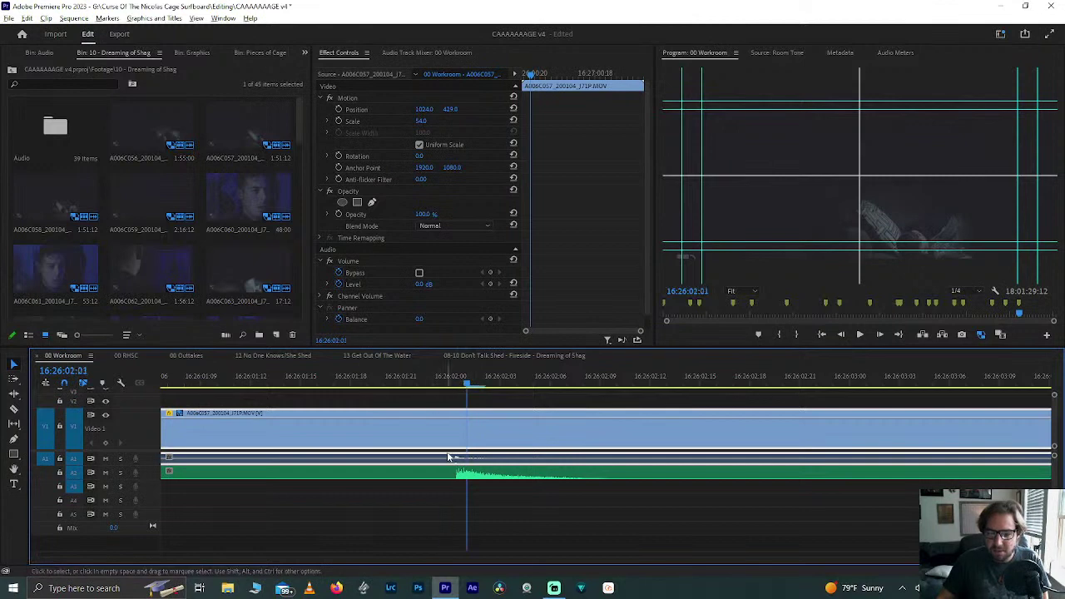
pyautogui.click(440, 383)
pyautogui.press('-')
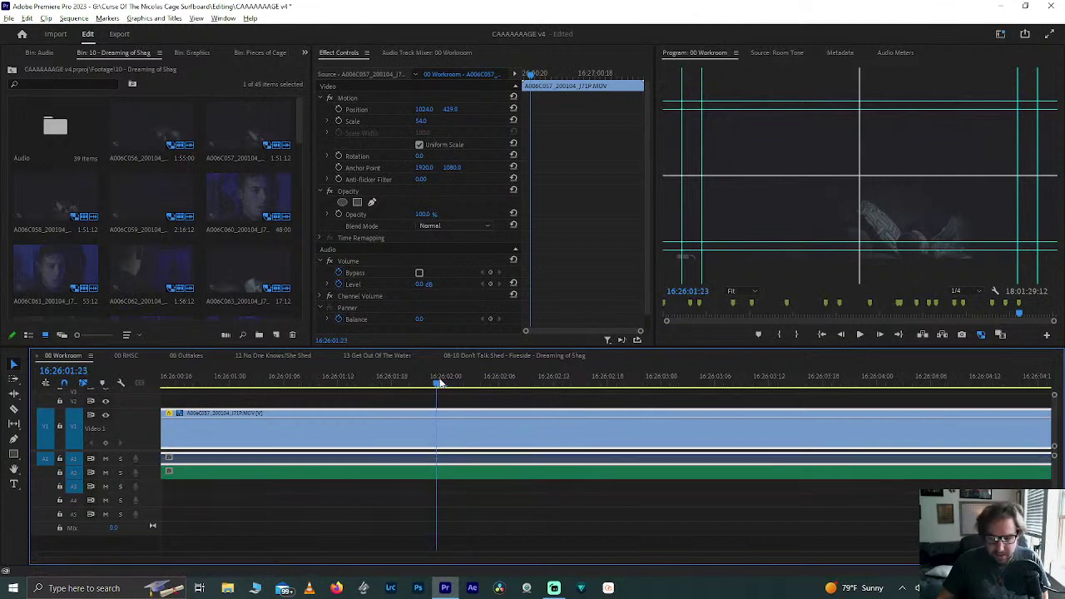
pyautogui.press('=')
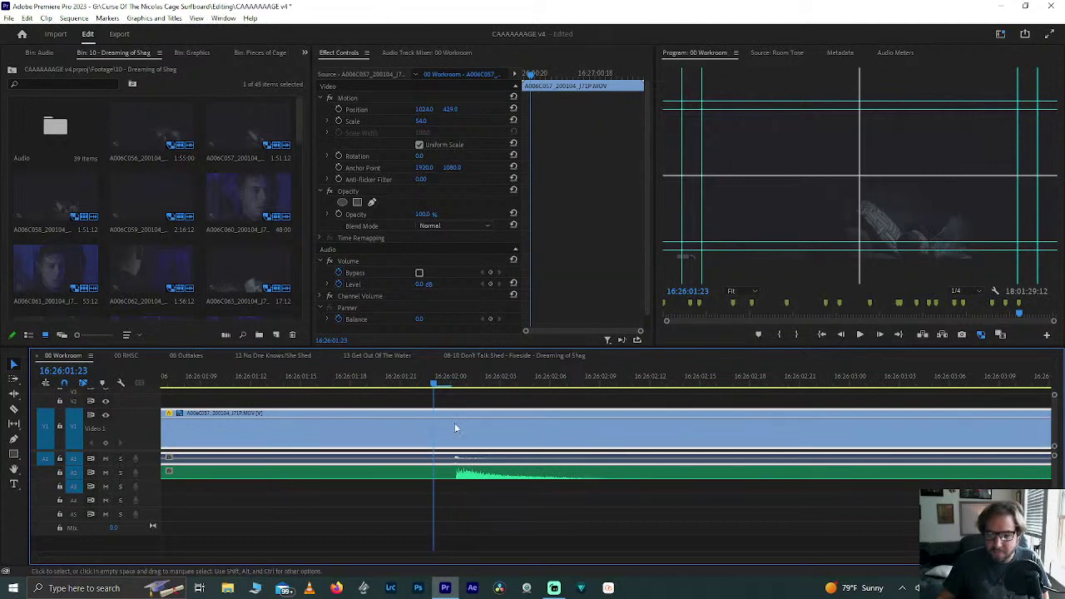
pyautogui.moveTo(392, 386); pyautogui.dragTo(351, 385)
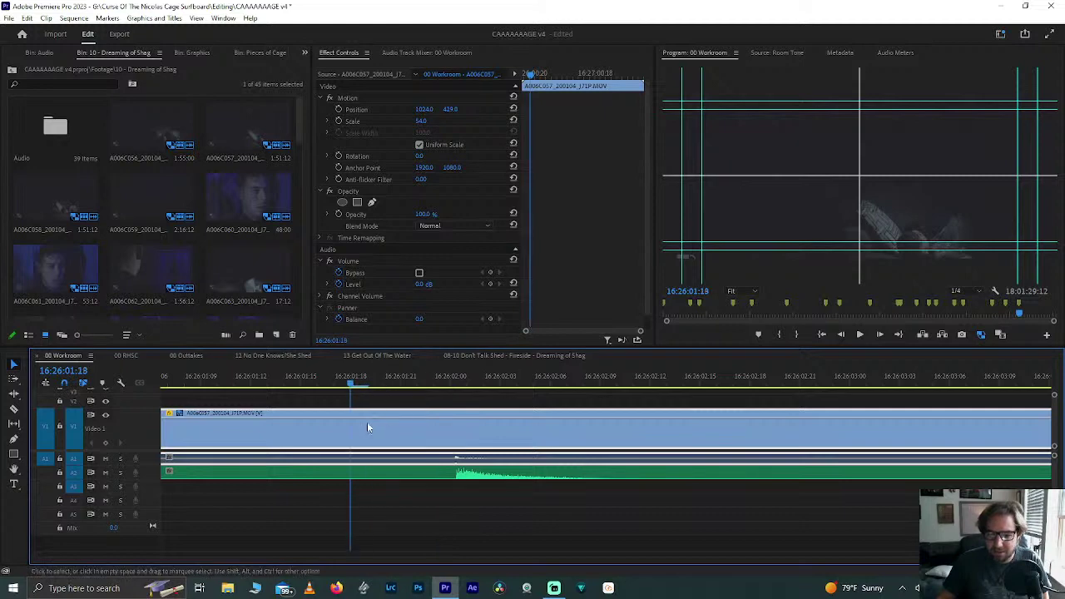
pyautogui.press('space')
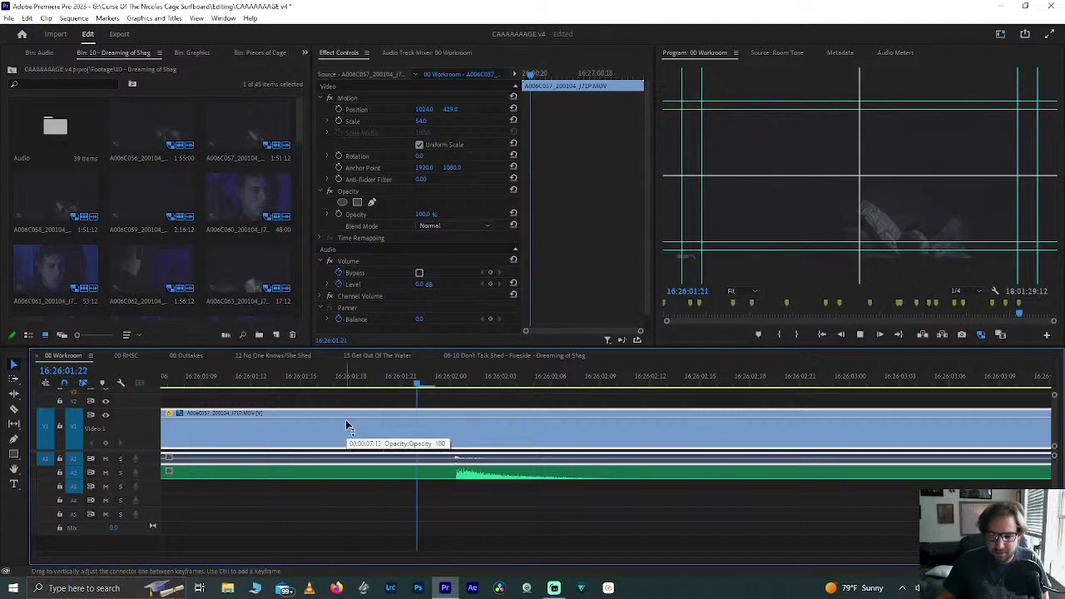
pyautogui.press('space')
pyautogui.press('-')
pyautogui.press('-')
pyautogui.press('-')
pyautogui.press('-')
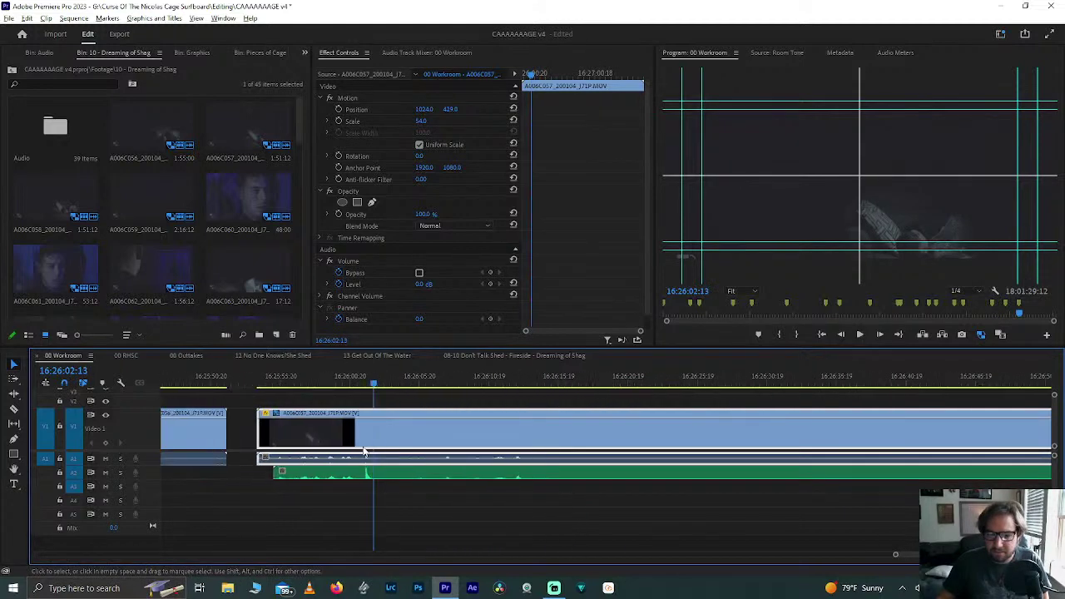
pyautogui.press('=')
pyautogui.press('=')
pyautogui.press('=')
pyautogui.press('=')
# Step: Play from 16:25:57:05 and park the playhead where the Zoom audio starts
pyautogui.moveTo(376, 382); pyautogui.dragTo(372, 383)
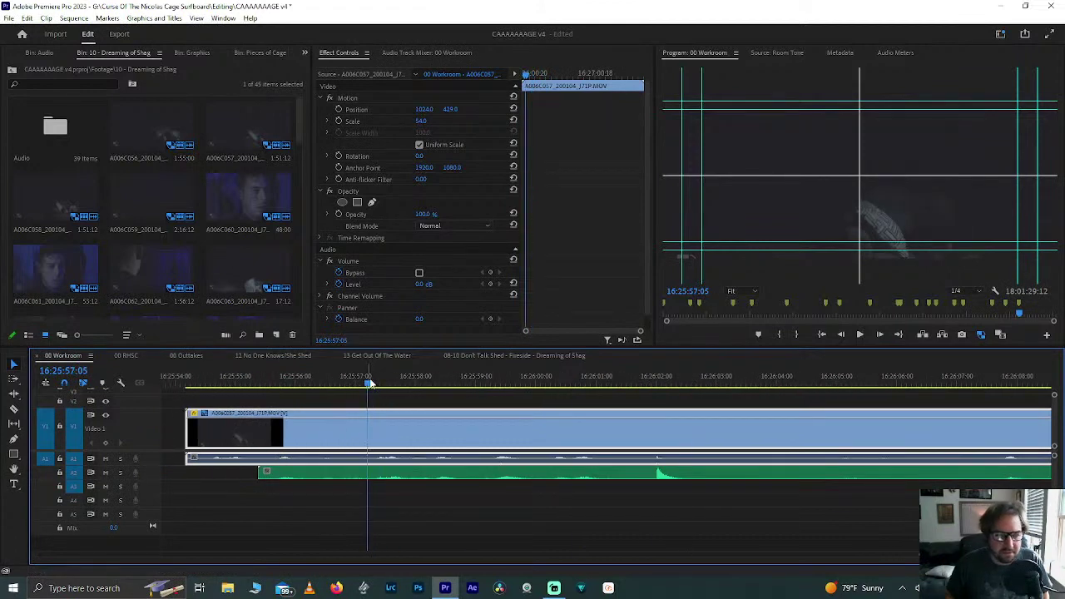
pyautogui.press('space')
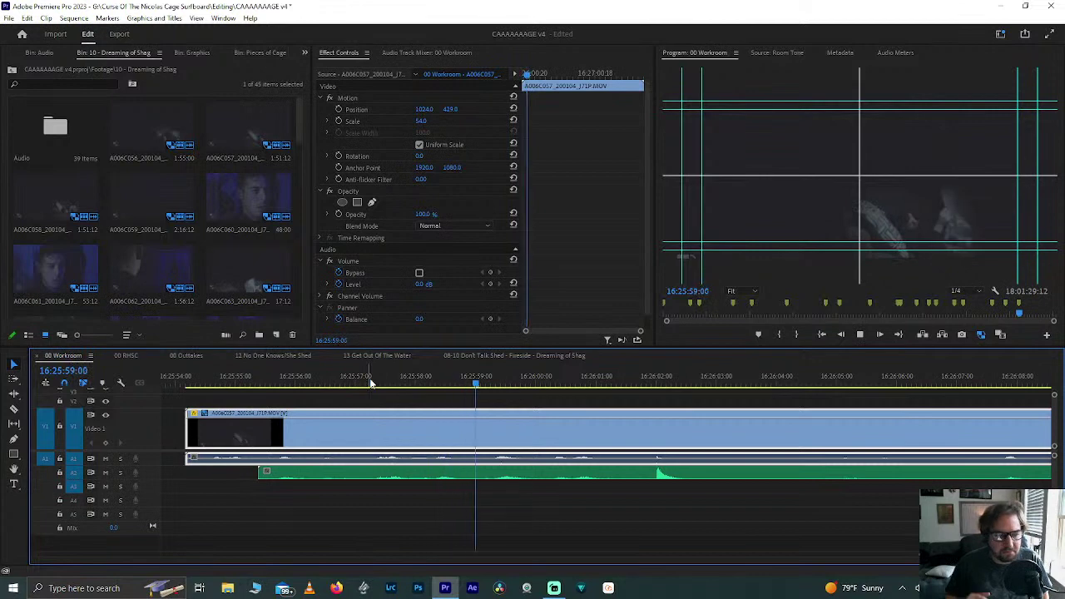
pyautogui.press('space')
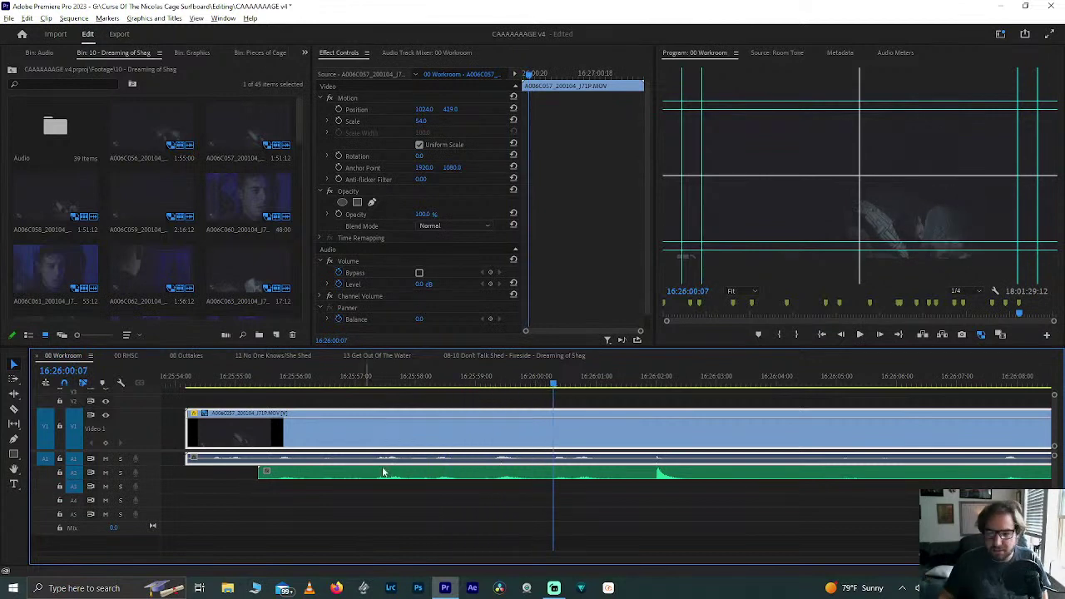
pyautogui.scroll(-1, 425, 479)
pyautogui.scroll(-3, 425, 478)
pyautogui.scroll(1, 424, 478)
pyautogui.scroll(-3, 425, 478)
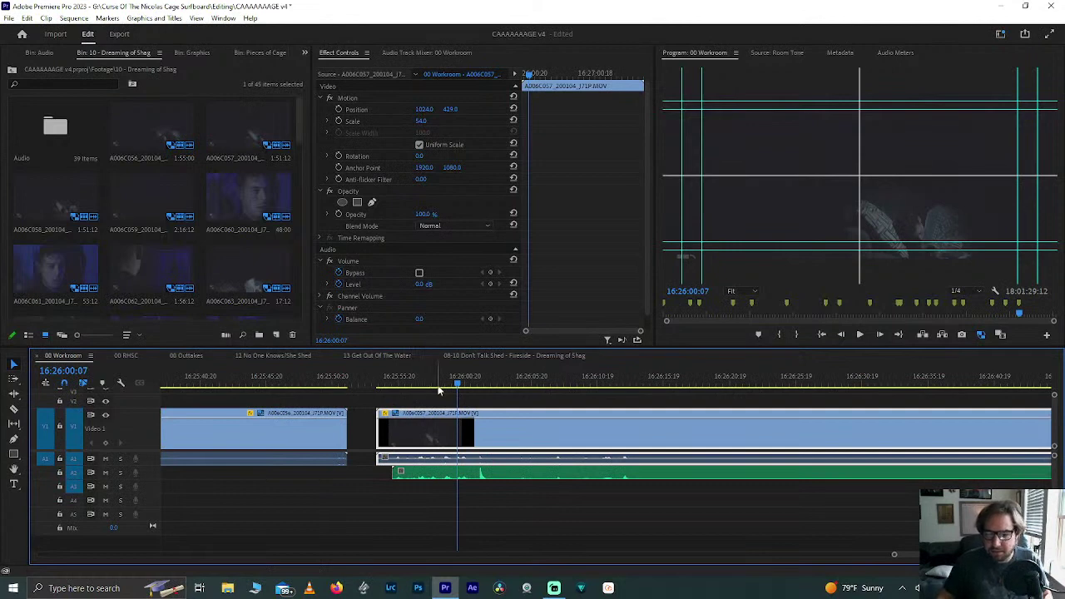
pyautogui.click(436, 384)
pyautogui.click(393, 385)
# Step: Razor the video at the playhead, delete the head piece, and trim the audio end to the video end
pyautogui.hotkey('ctrl', 'k')
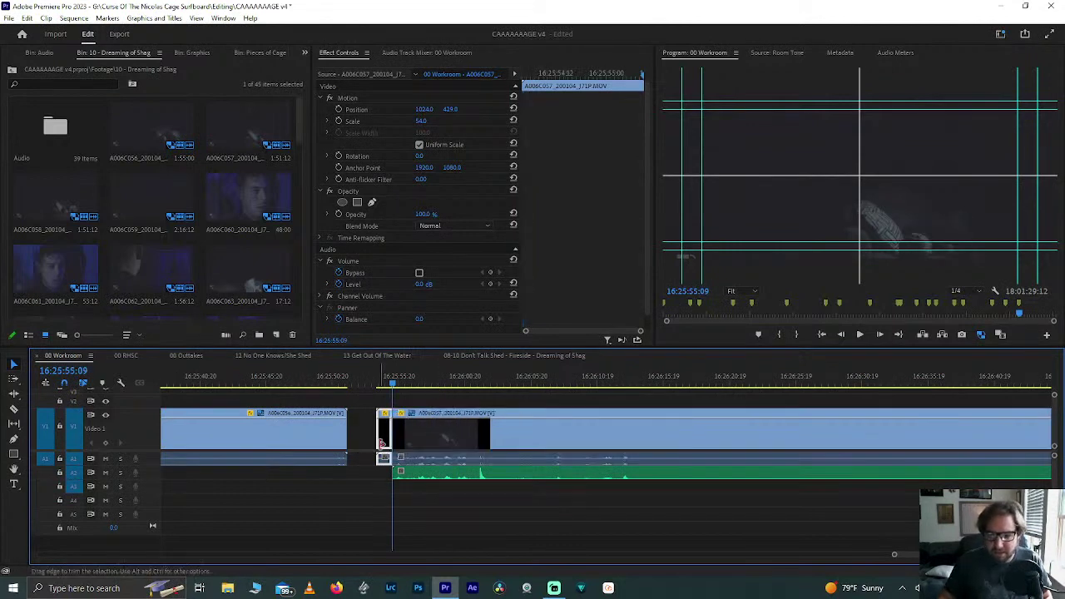
pyautogui.click(385, 439)
pyautogui.press('Delete')
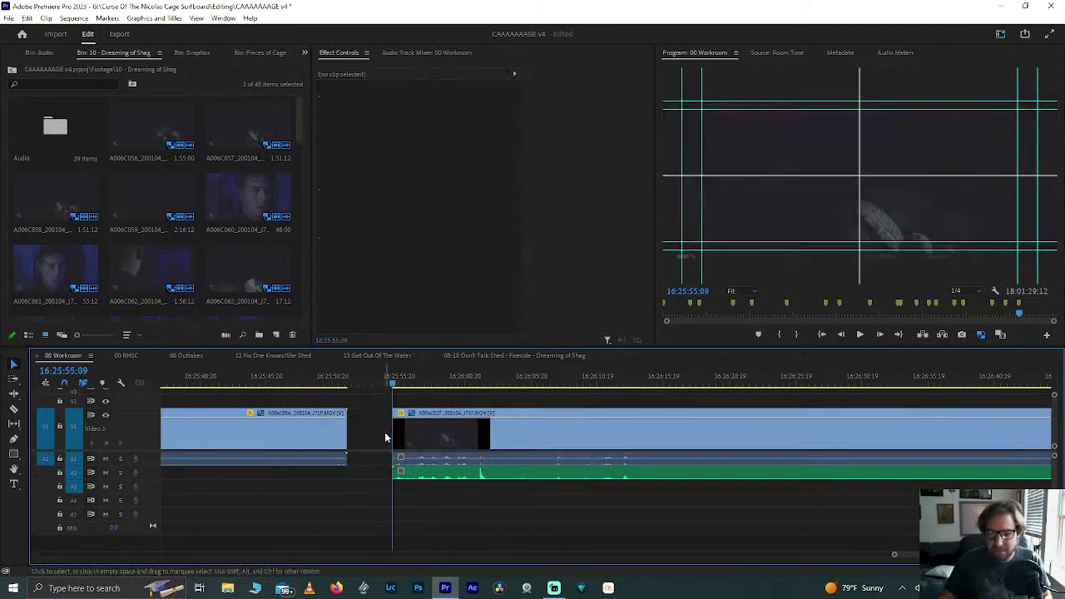
pyautogui.press('Down')
pyautogui.moveTo(619, 474); pyautogui.dragTo(614, 473)
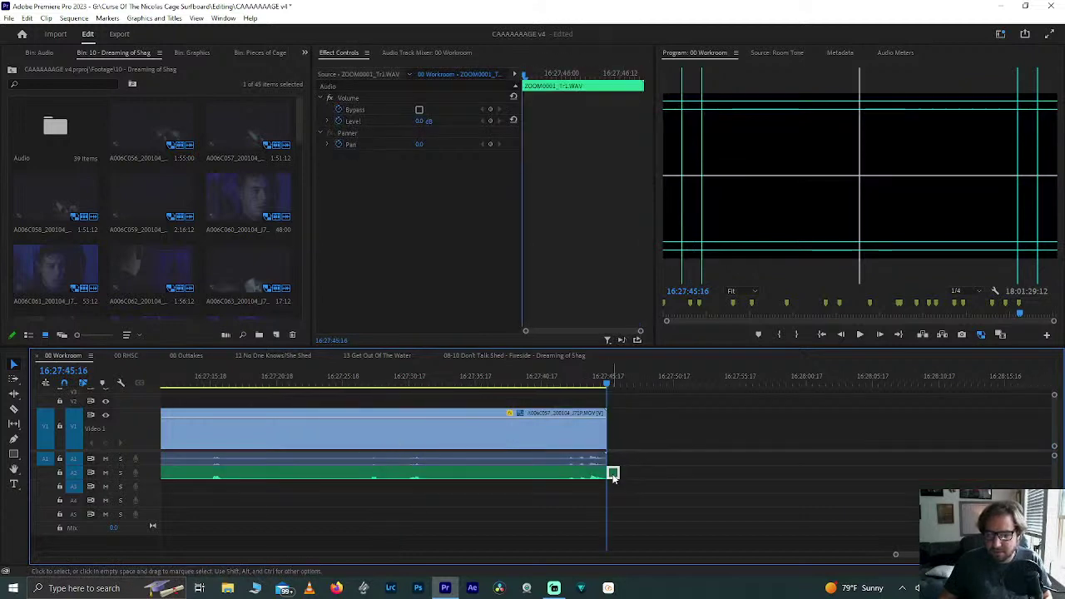
# Step: Close the gap to the previous clip and pull the next clip left toward the pair
pyautogui.press('-')
pyautogui.press('-')
pyautogui.press('-')
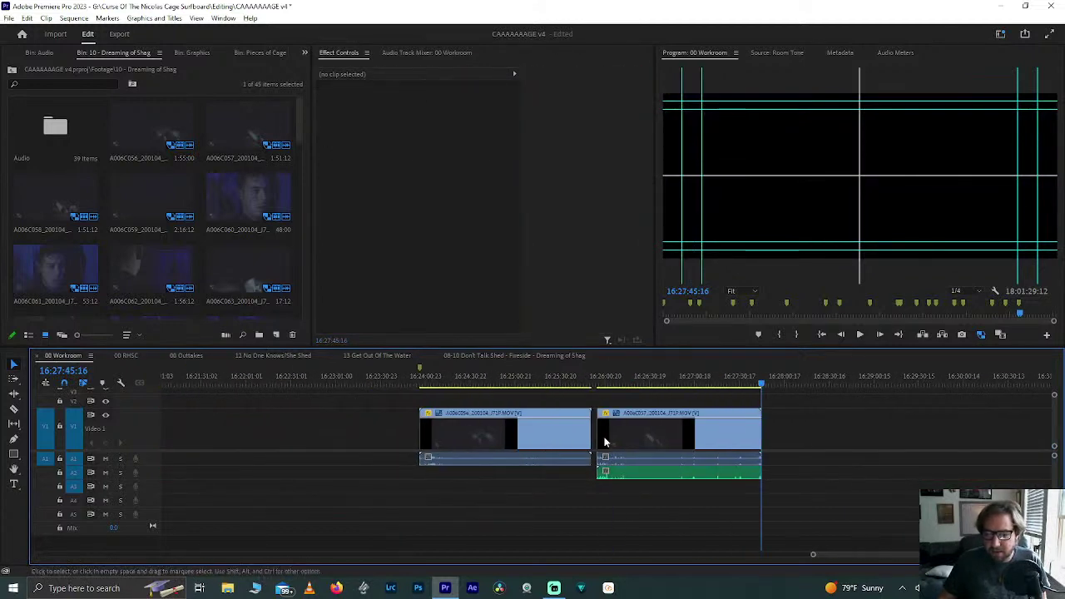
pyautogui.moveTo(600, 439); pyautogui.dragTo(593, 439)
pyautogui.press('-')
pyautogui.press('-')
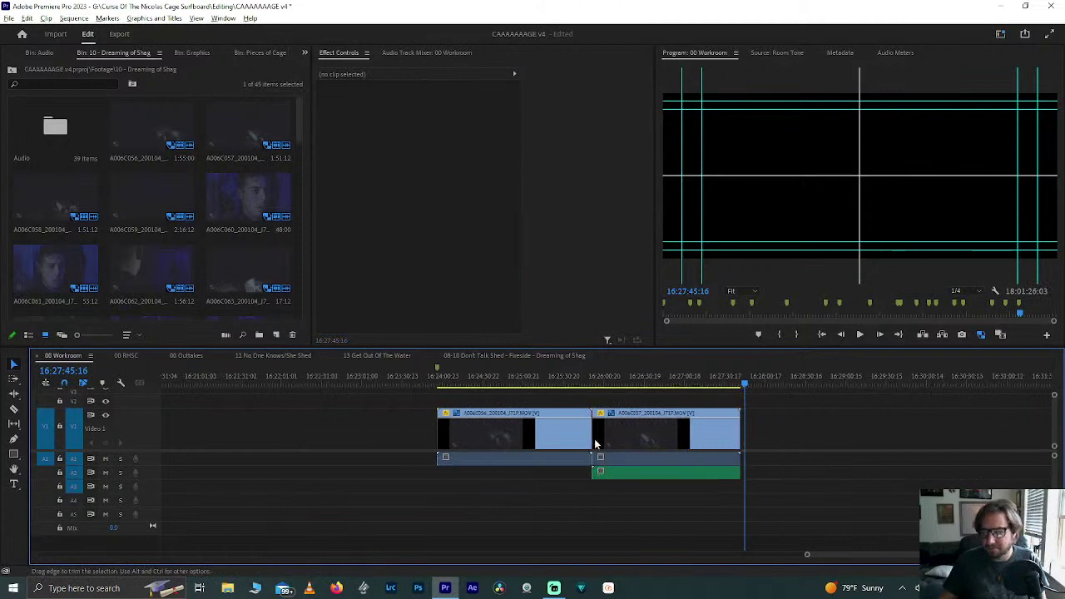
pyautogui.press('-')
pyautogui.press('-')
pyautogui.press('-')
pyautogui.press('-')
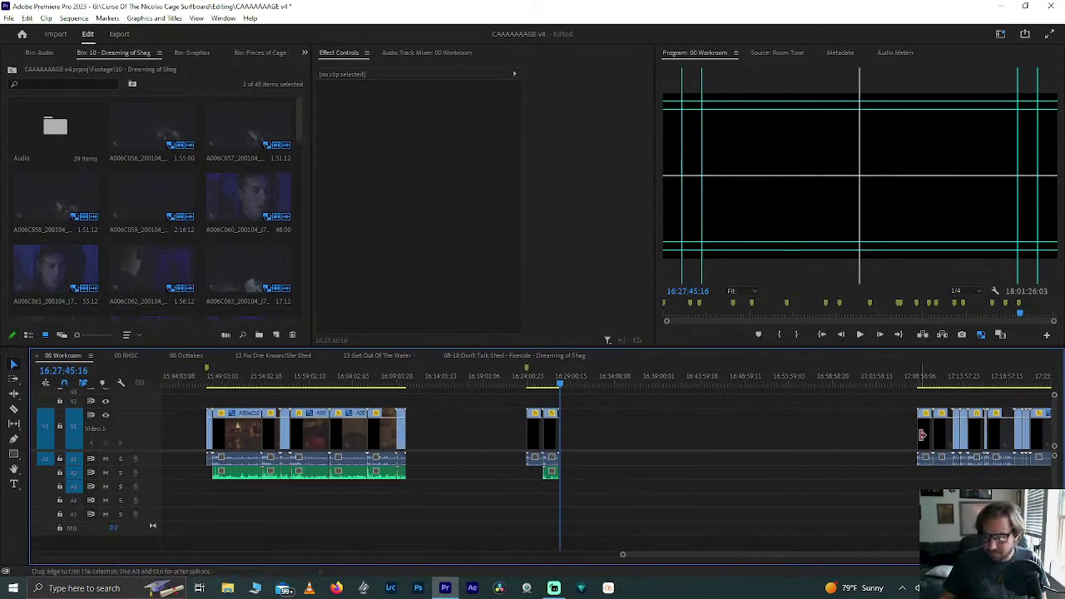
pyautogui.moveTo(922, 434); pyautogui.dragTo(606, 425)
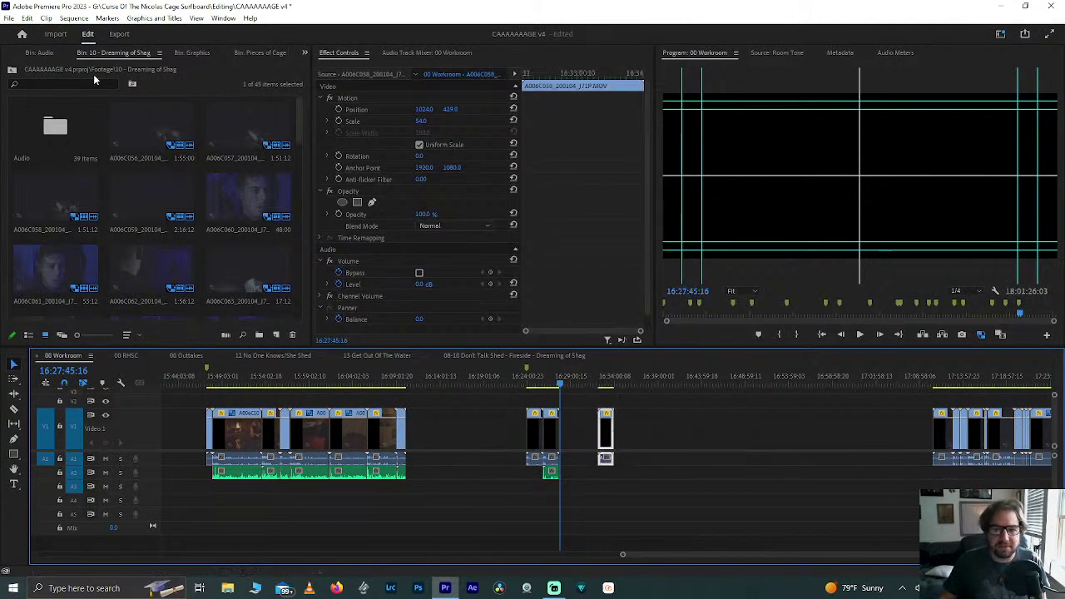
# Step: Place ZOOM0002 from the Audio bin onto track A2 under A006C058, redoing a misplaced drop
pyautogui.click(41, 52)
pyautogui.moveTo(126, 132); pyautogui.dragTo(599, 464)
pyautogui.scroll(5, 599, 464)
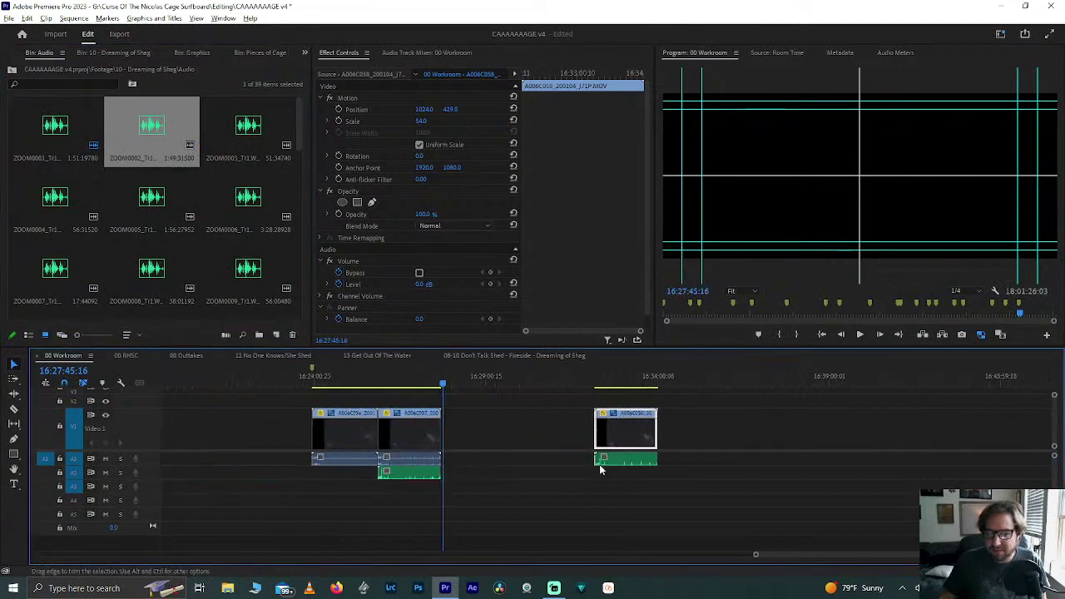
pyautogui.hotkey('ctrl', 'z')
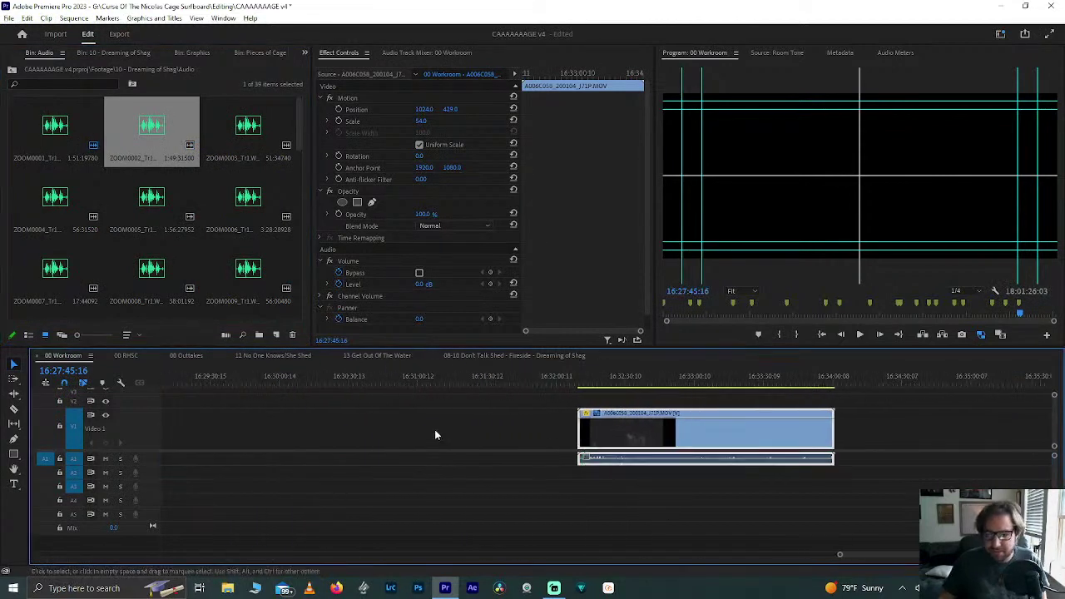
pyautogui.moveTo(166, 132); pyautogui.dragTo(636, 472)
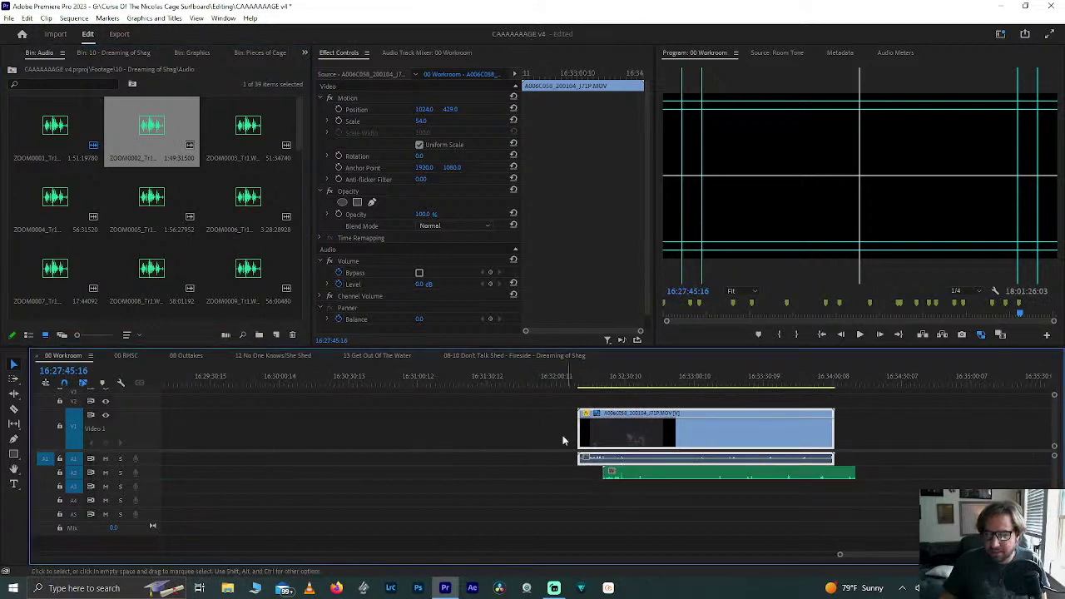
# Step: Synchronize A006C058 with ZOOM0002 by audio, then dismiss the sync-failure warning
pyautogui.moveTo(537, 413); pyautogui.dragTo(664, 477)
pyautogui.rightClick(654, 456)
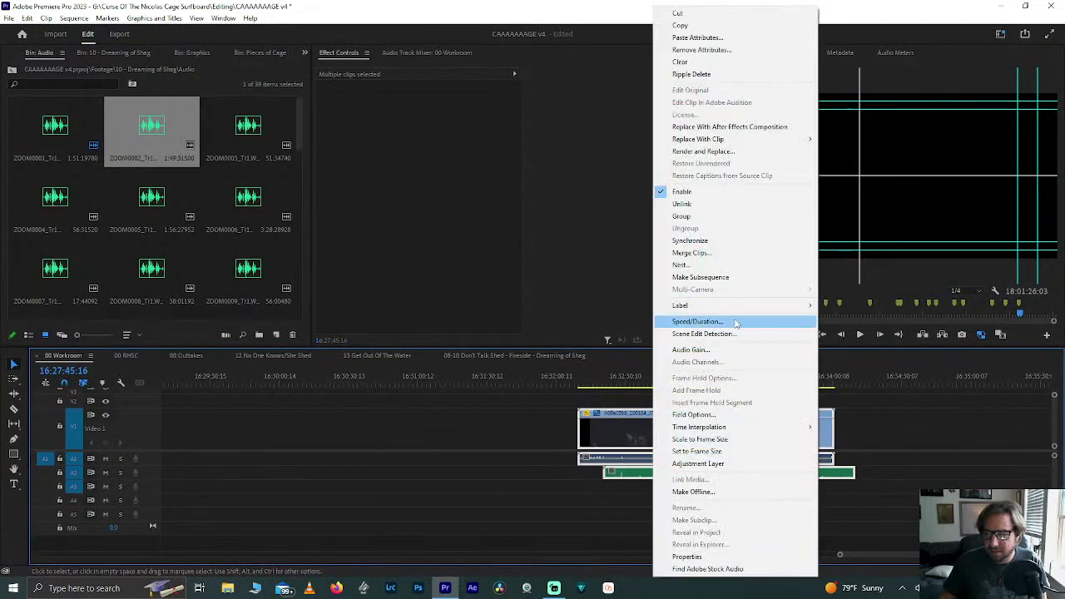
pyautogui.click(718, 242)
pyautogui.press('Return')
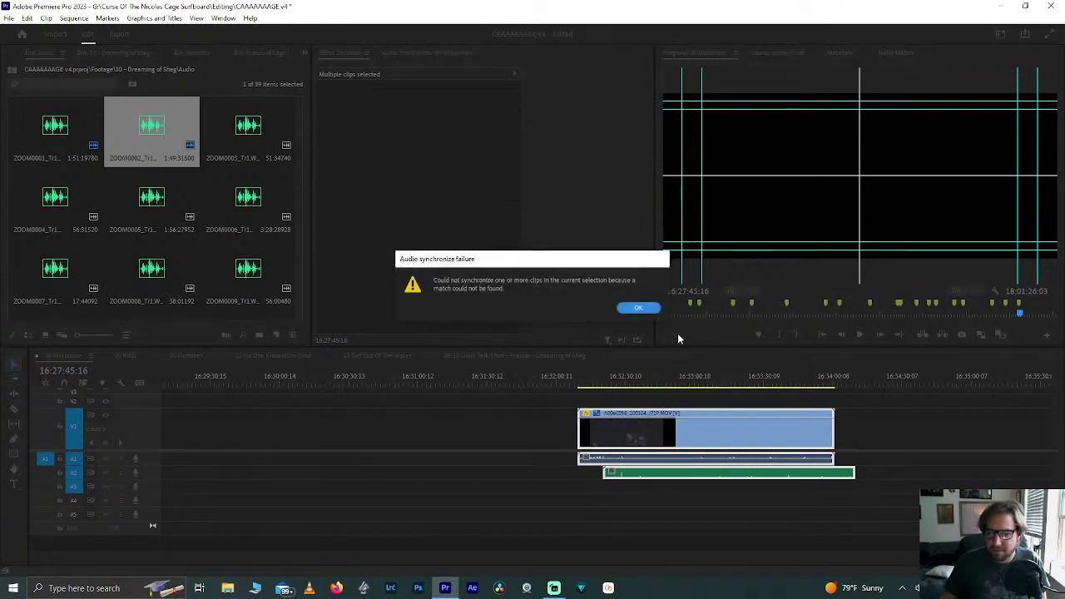
pyautogui.click(639, 309)
pyautogui.click(558, 474)
# Step: Play sections around 16:32:20 and 16:32:28 to judge ZOOM0002's alignment
pyautogui.scroll(3, 578, 450)
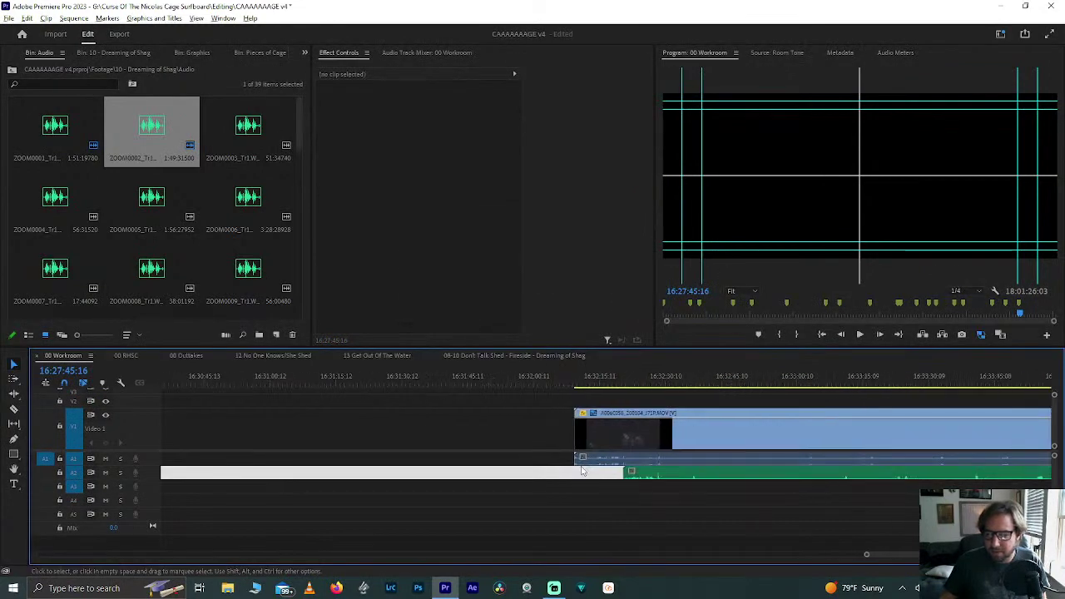
pyautogui.click(651, 383)
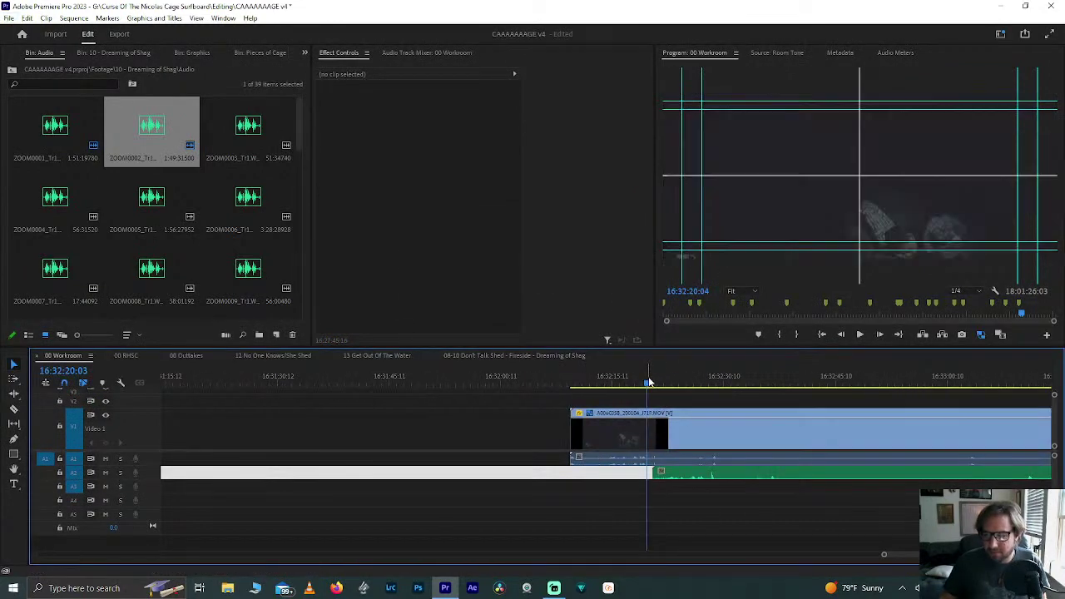
pyautogui.press('=')
pyautogui.press('space')
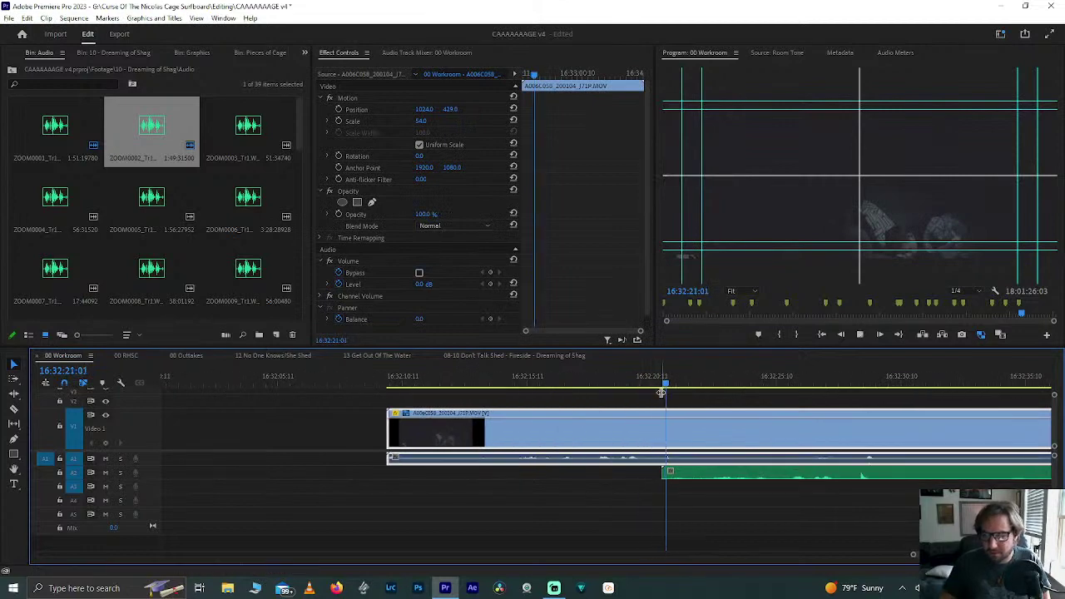
pyautogui.press('space')
pyautogui.click(852, 376)
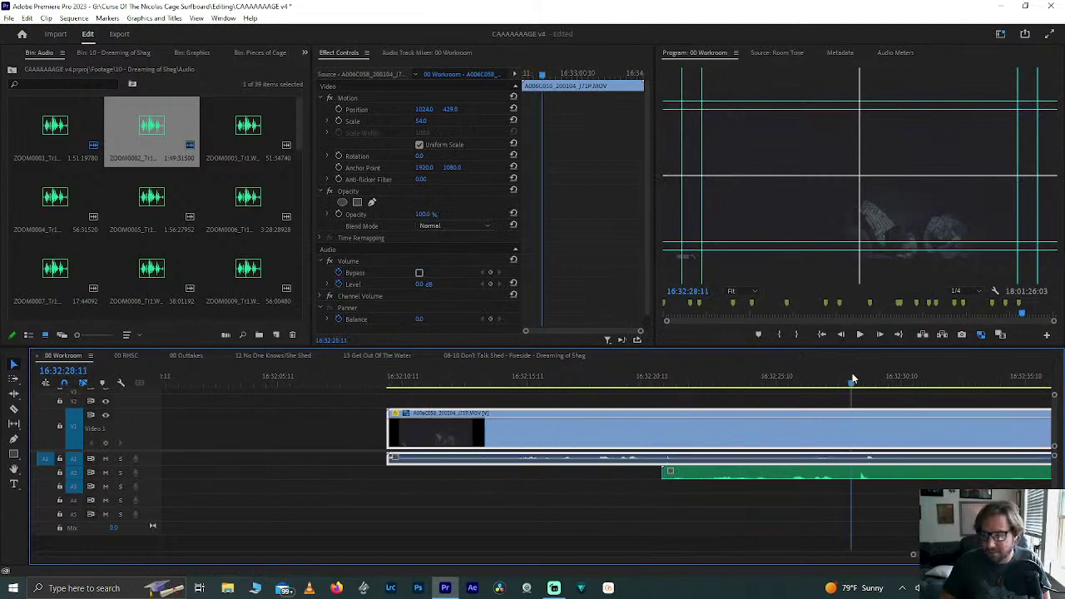
pyautogui.press('space')
pyautogui.press('space')
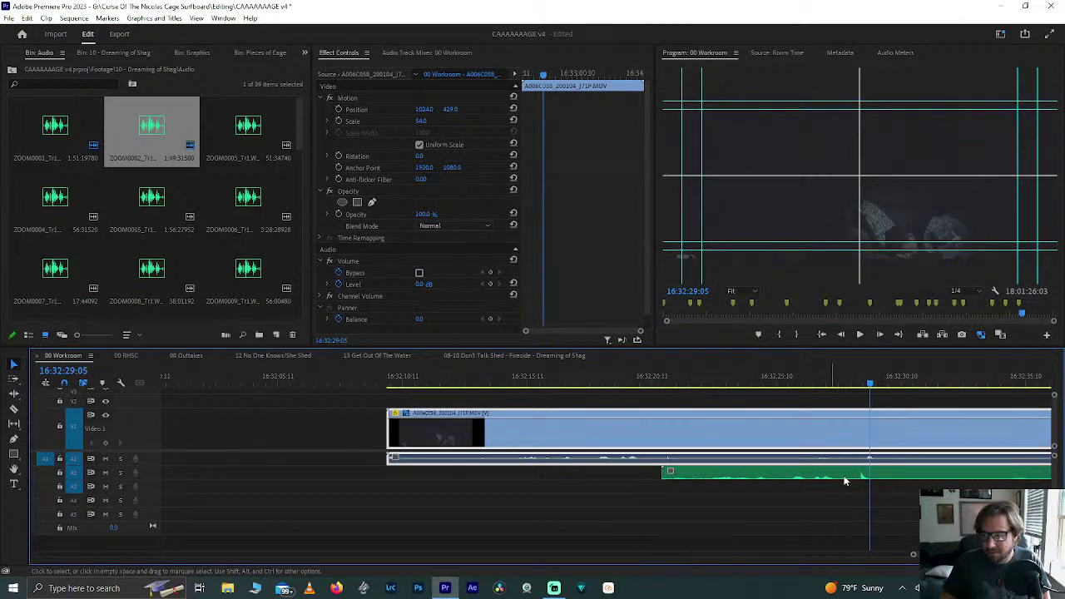
pyautogui.click(521, 378)
pyautogui.press('space')
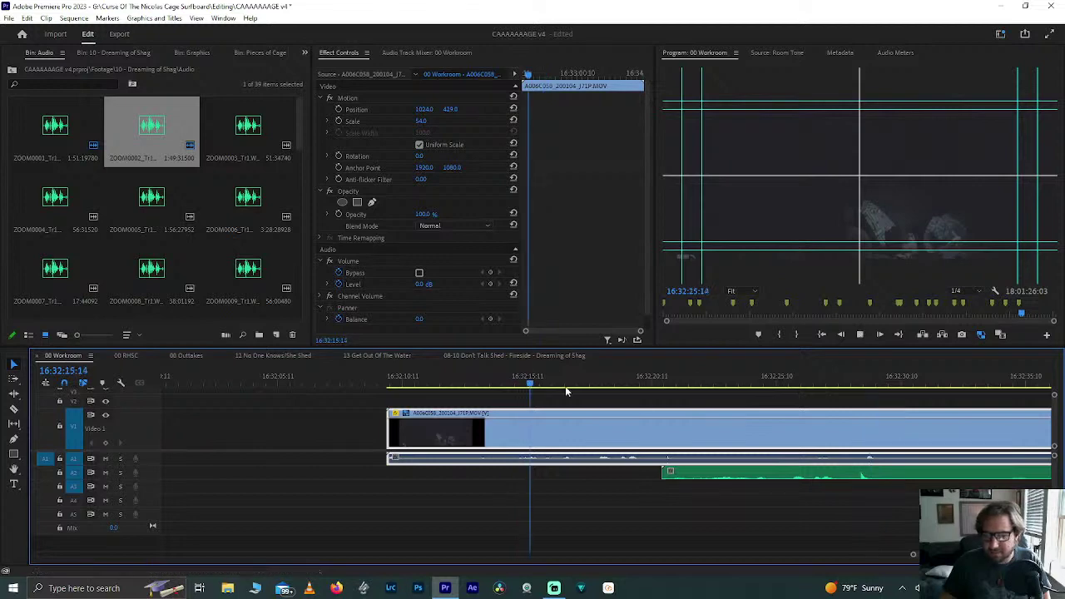
pyautogui.click(710, 380)
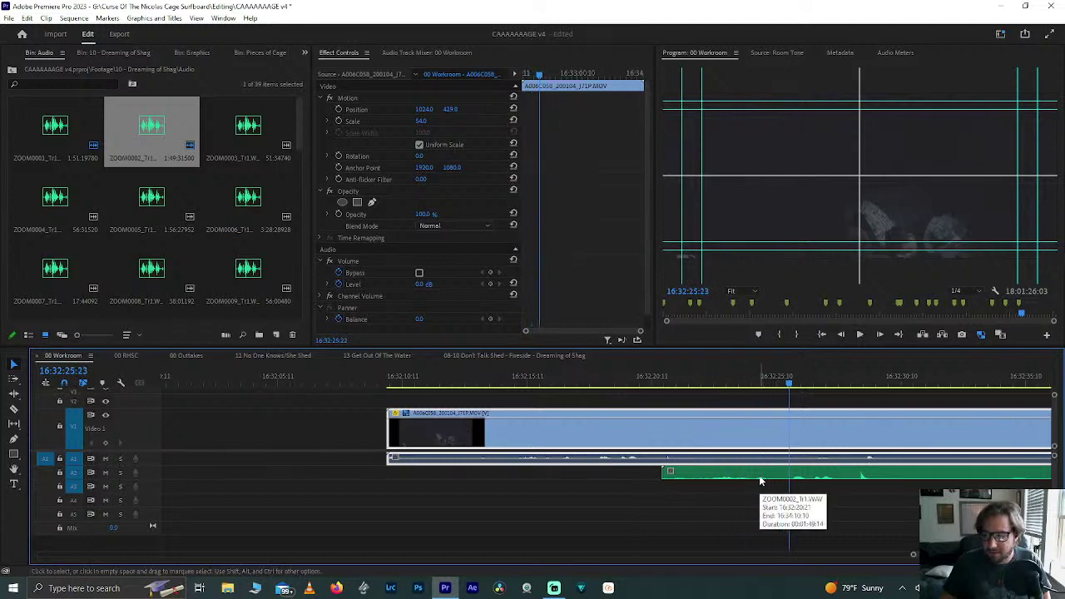
# Step: Slide ZOOM0002 earlier to line up with the video, then nudge it one frame
pyautogui.moveTo(747, 476); pyautogui.dragTo(566, 474)
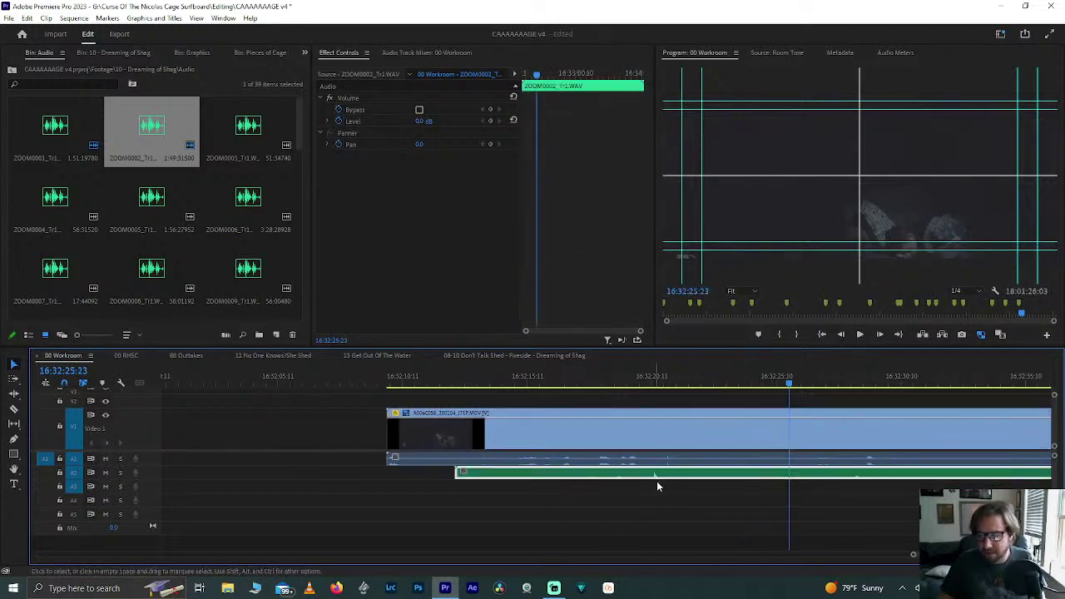
pyautogui.click(672, 482)
pyautogui.keyDown('alt'); pyautogui.scroll(3, 672, 482); pyautogui.keyUp('alt')
pyautogui.keyDown('alt'); pyautogui.scroll(1, 671, 482); pyautogui.keyUp('alt')
pyautogui.click(606, 471)
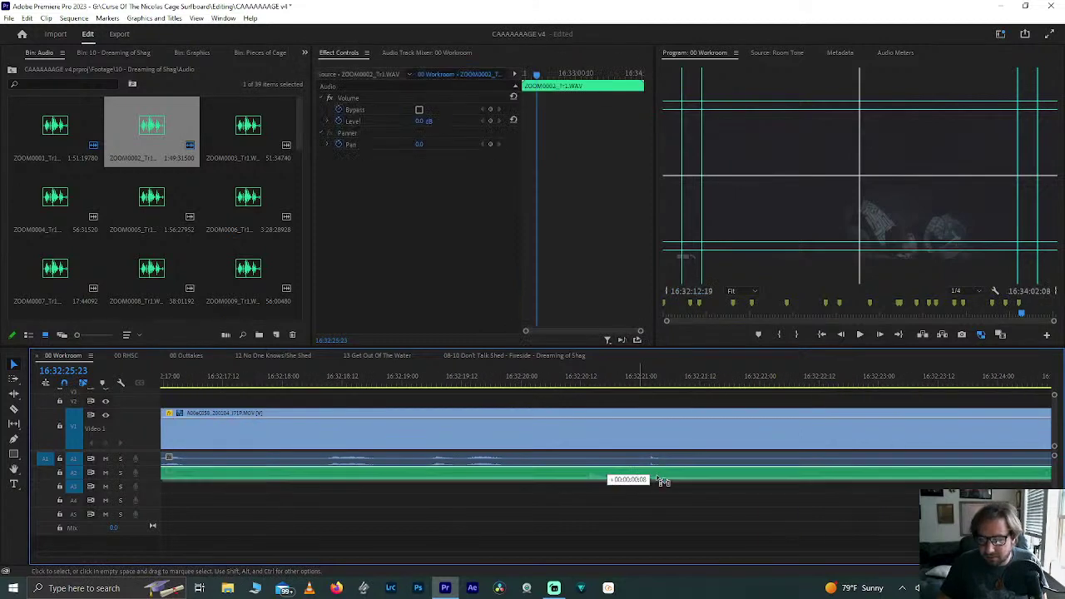
pyautogui.click(646, 488)
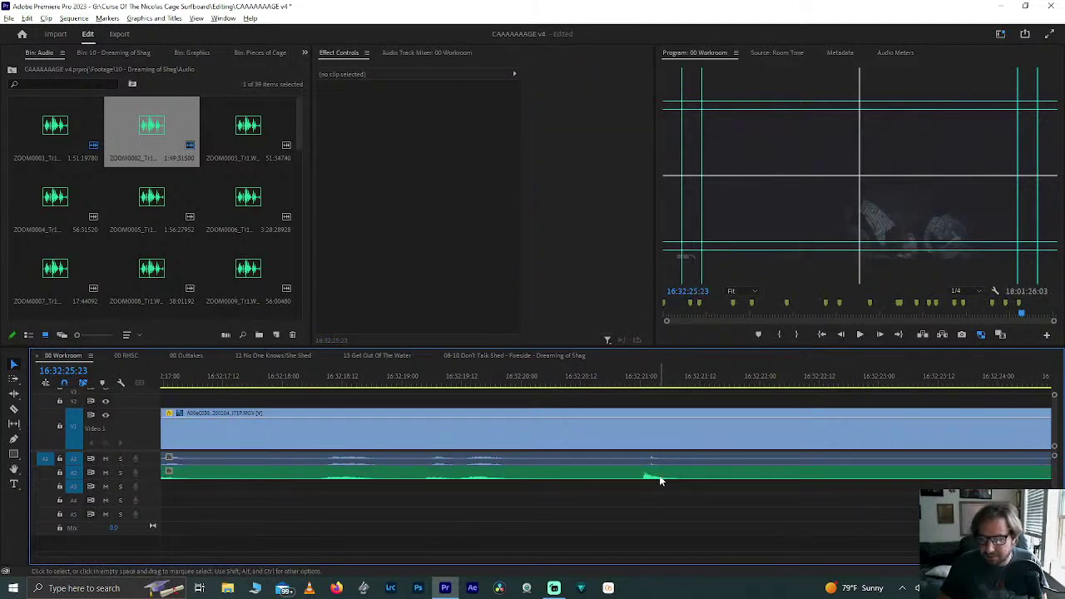
pyautogui.keyDown('alt'); pyautogui.scroll(1, 659, 475); pyautogui.keyUp('alt')
pyautogui.click(636, 475)
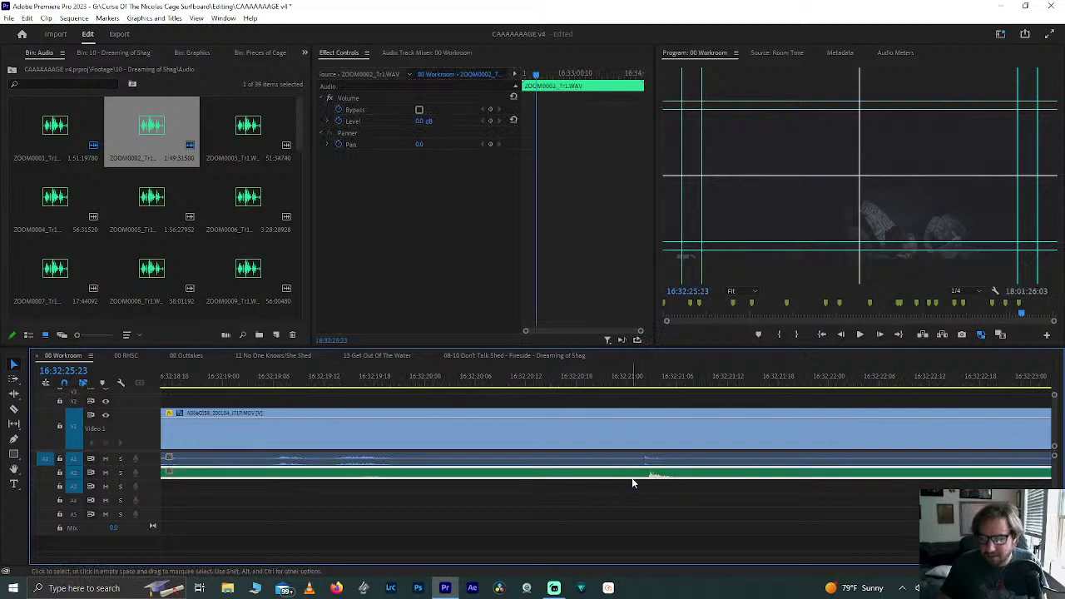
pyautogui.click(637, 488)
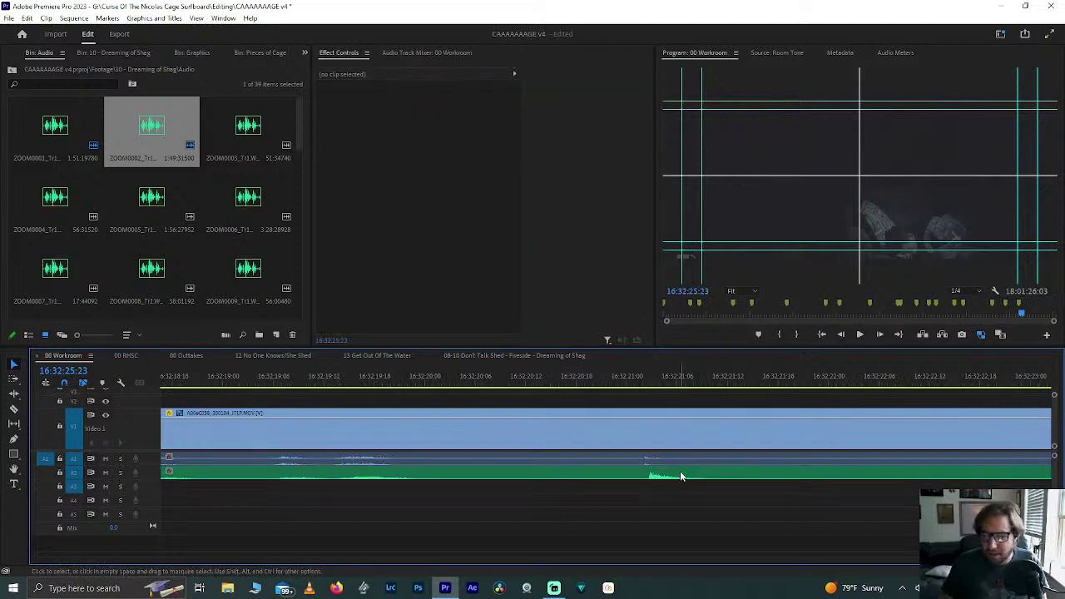
pyautogui.moveTo(680, 473); pyautogui.dragTo(665, 474)
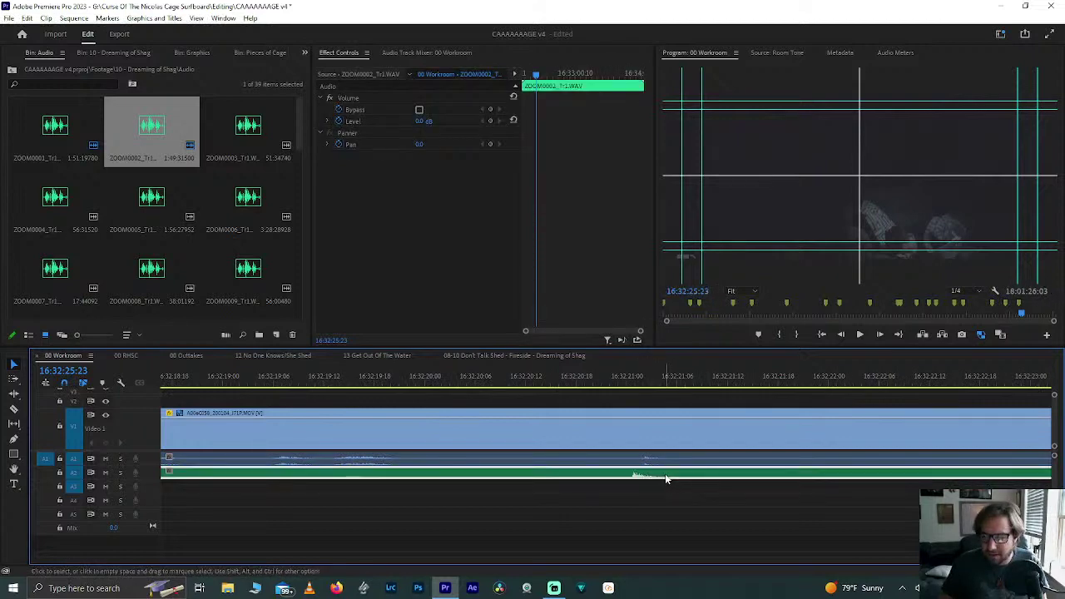
# Step: Replay across the sync spike and fine-tune ZOOM0002's position
pyautogui.click(615, 385)
pyautogui.press('space')
pyautogui.press('space')
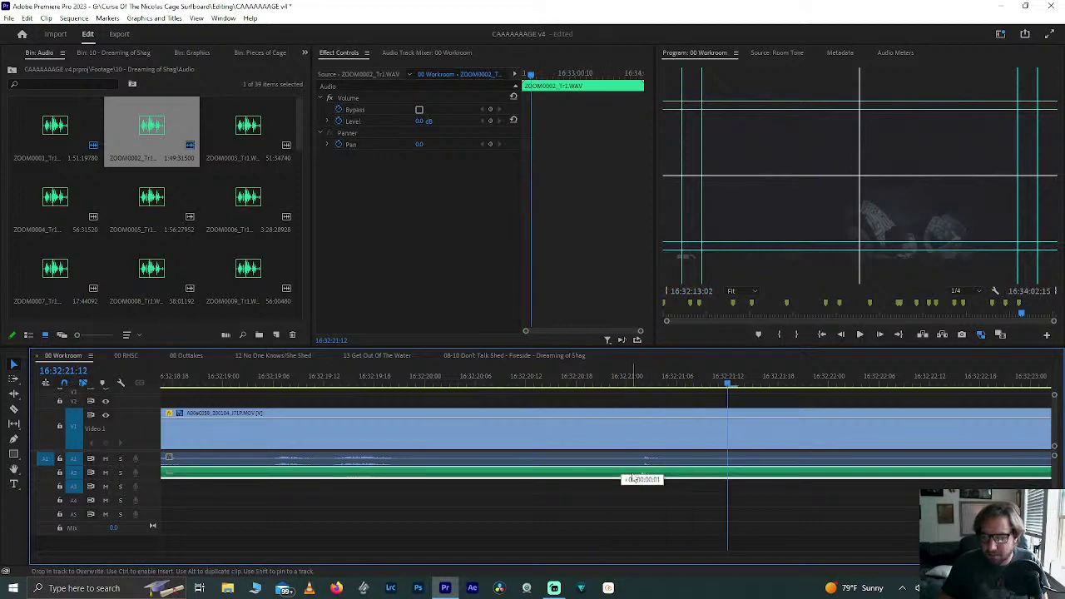
pyautogui.click(592, 384)
pyautogui.press('space')
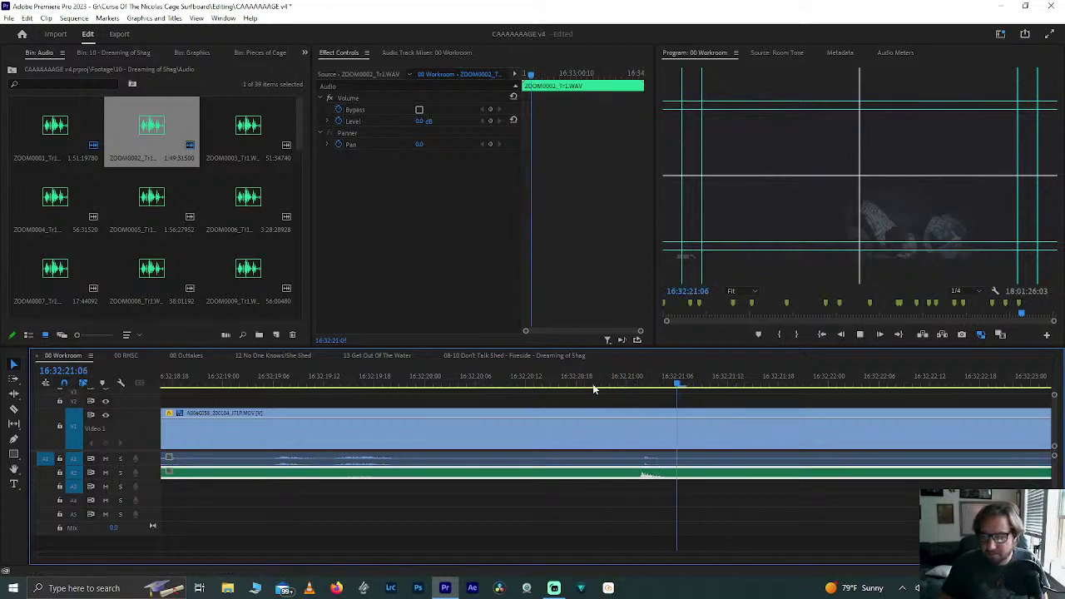
pyautogui.moveTo(601, 472); pyautogui.dragTo(608, 478)
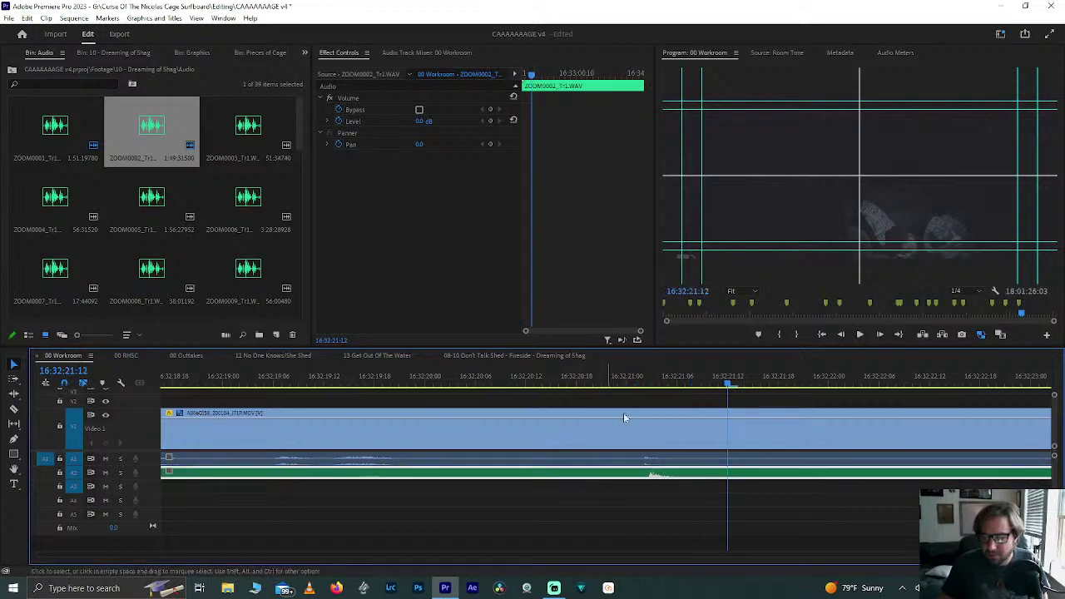
pyautogui.click(587, 381)
pyautogui.press('space')
pyautogui.press('space')
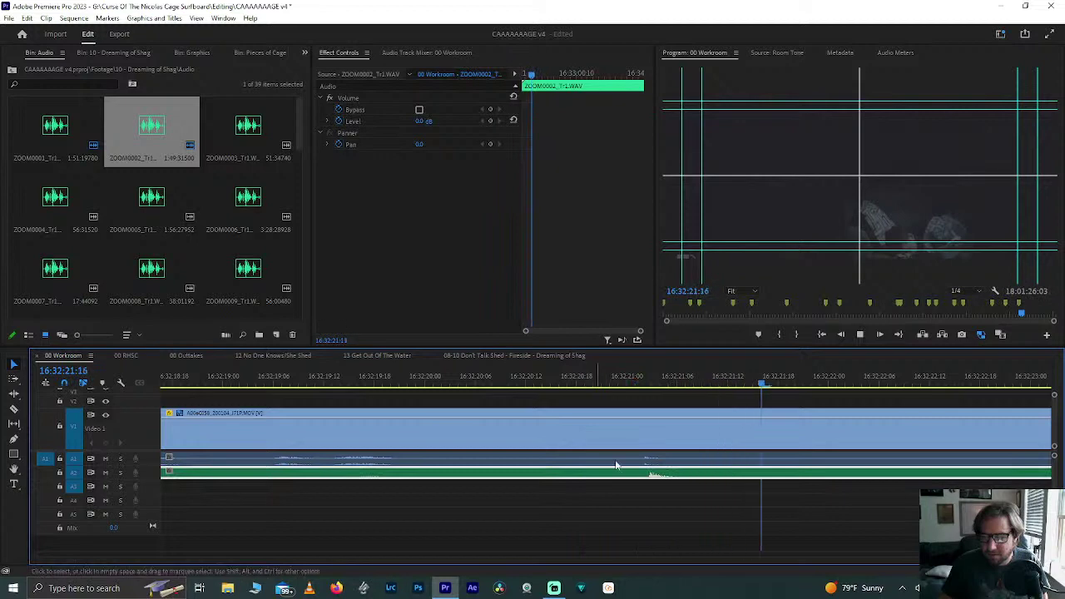
pyautogui.press('space')
pyautogui.press('Up')
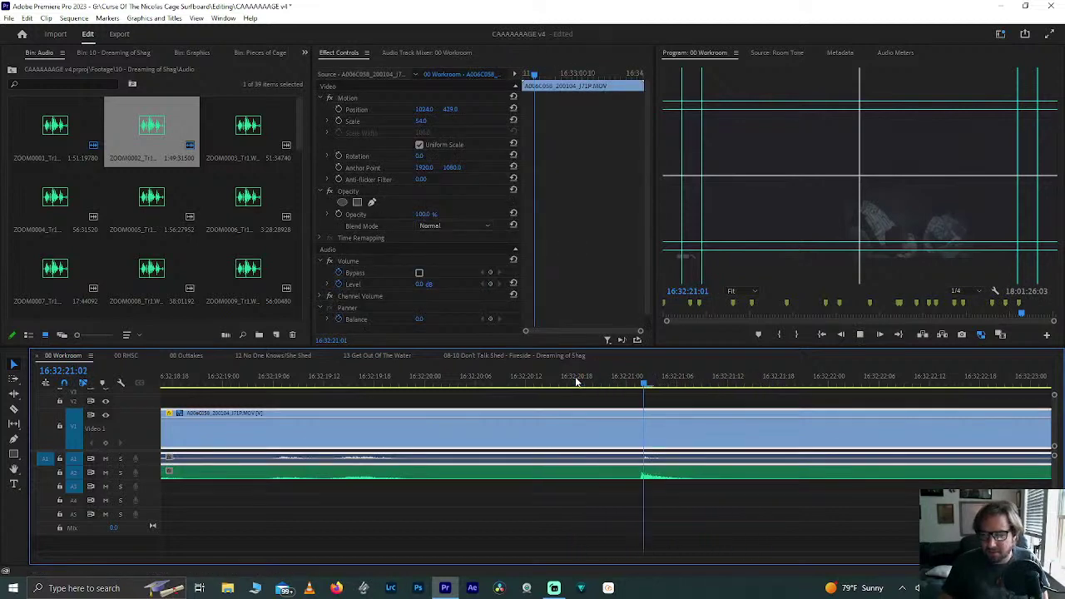
# Step: Cut the video at the audio's start and delete the video head before it
pyautogui.press('-')
pyautogui.press('-')
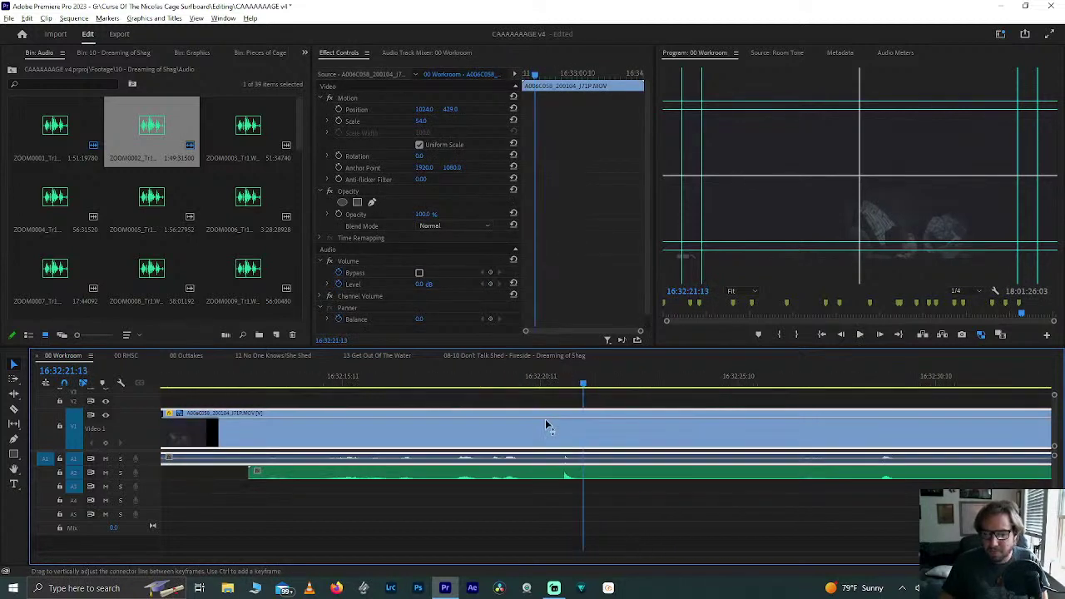
pyautogui.click(454, 381)
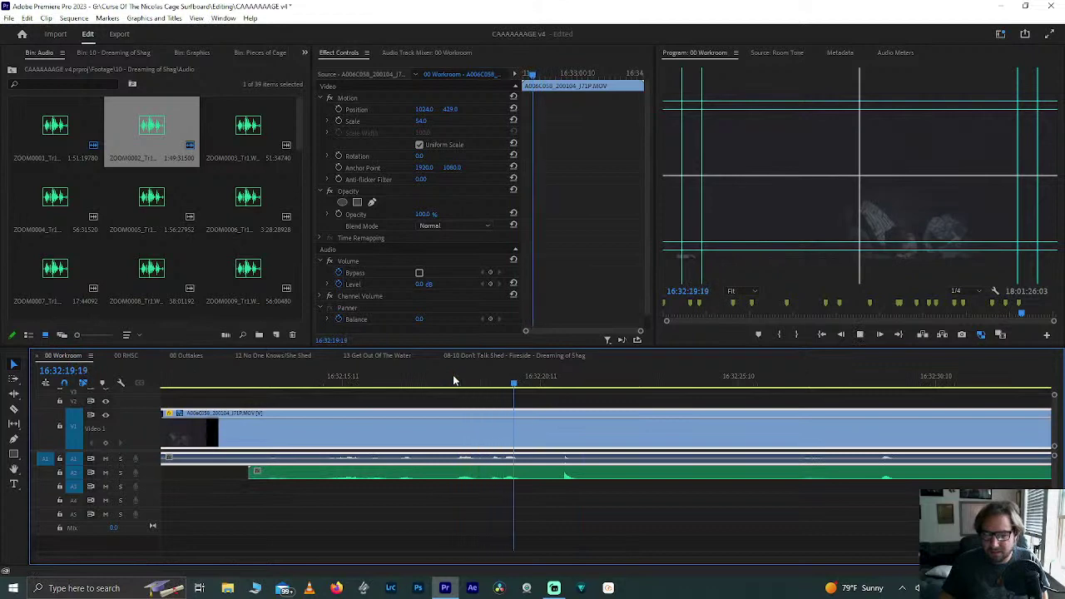
pyautogui.press('space')
pyautogui.scroll(-2, 459, 438)
pyautogui.click(392, 381)
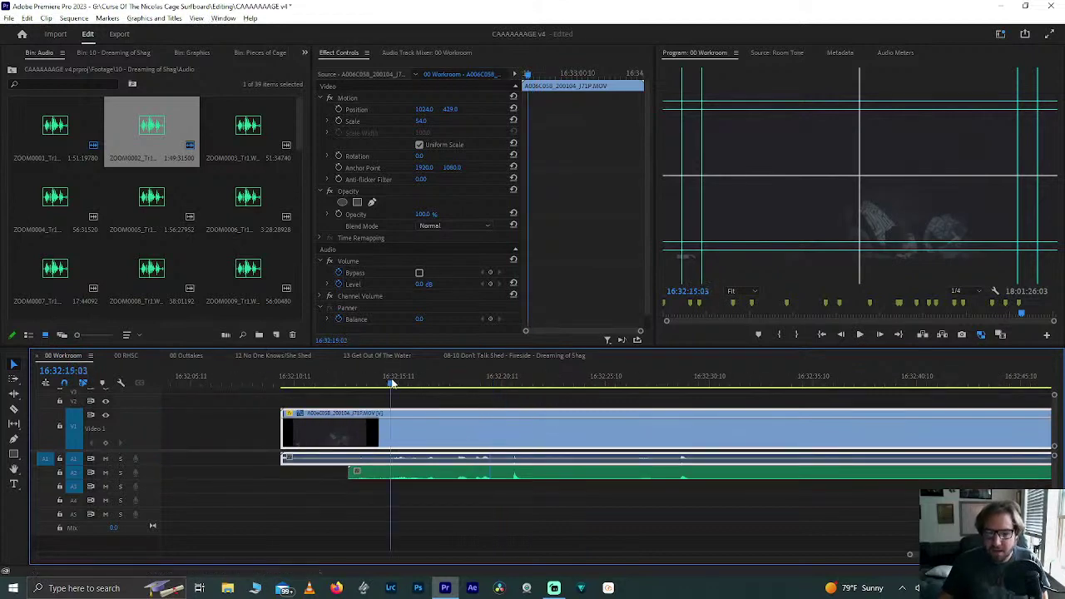
pyautogui.press('Up')
pyautogui.hotkey('ctrl', 'k')
pyautogui.click(295, 483)
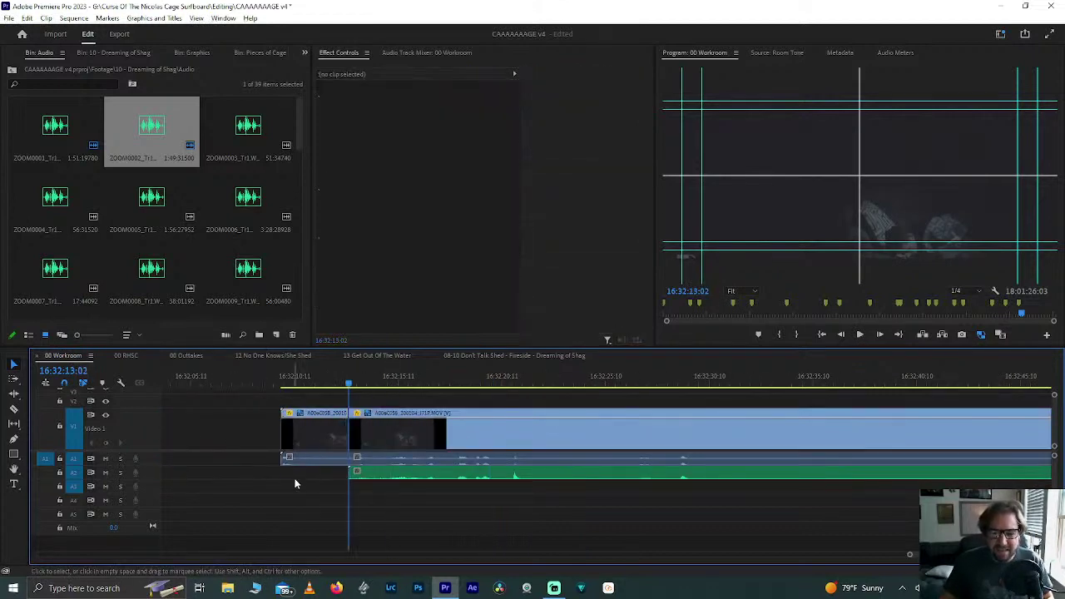
pyautogui.click(316, 426)
pyautogui.press('Delete')
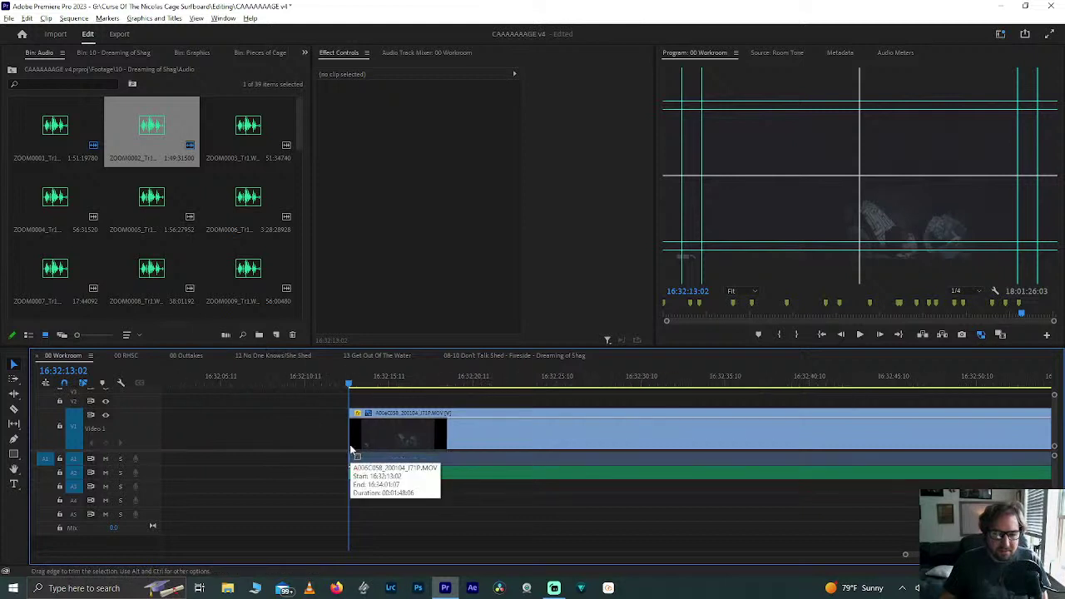
# Step: Cut ZOOM0002 where the video ends and delete the leftover audio tail
pyautogui.press('-')
pyautogui.press('-')
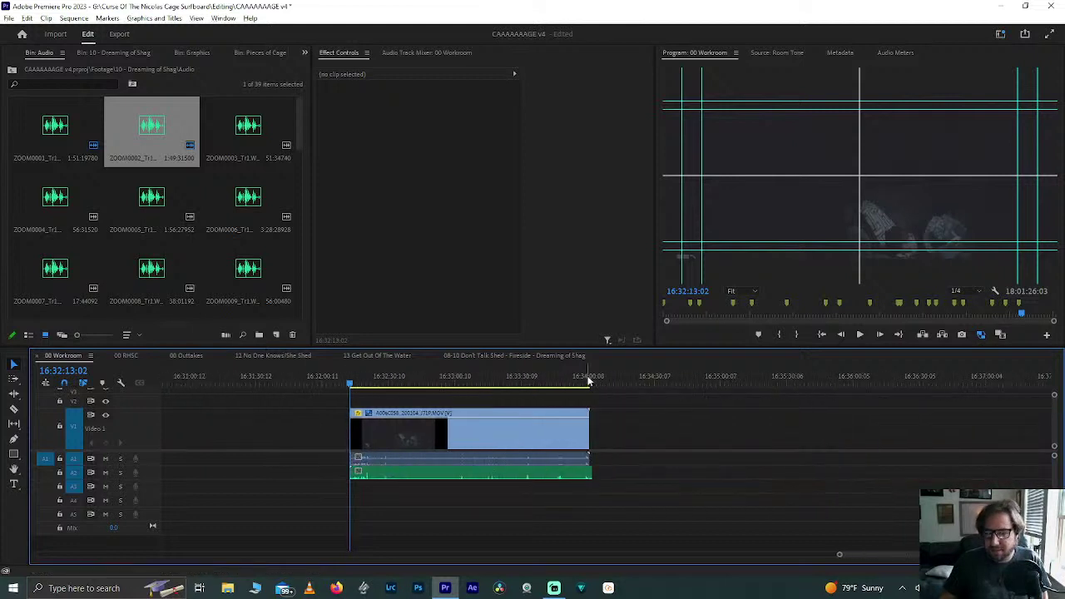
pyautogui.click(588, 381)
pyautogui.press('=')
pyautogui.press('=')
pyautogui.press('=')
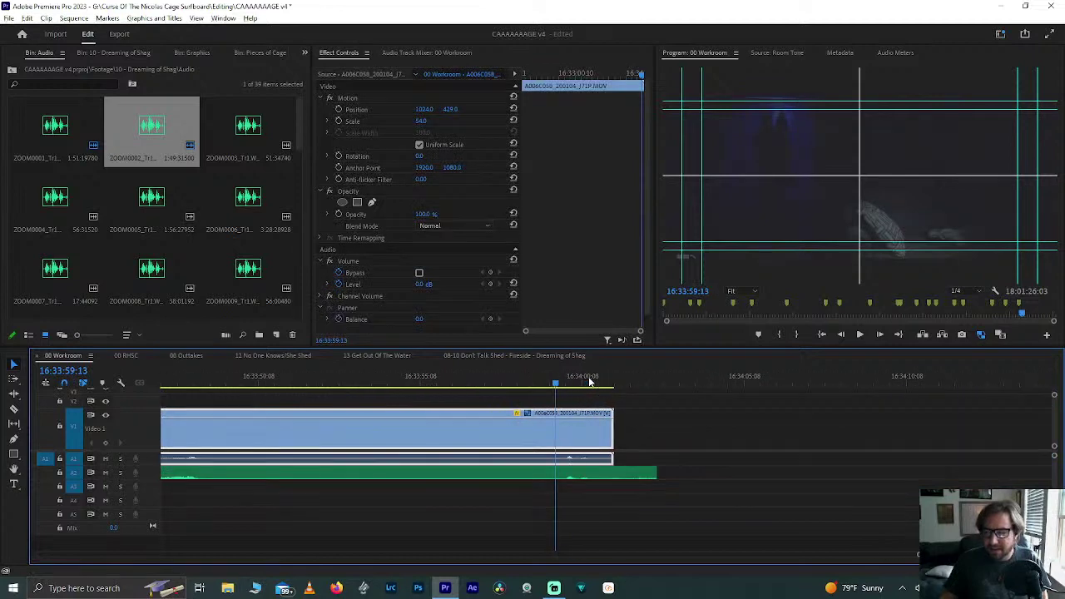
pyautogui.press('Down')
pyautogui.hotkey('ctrl', 'k')
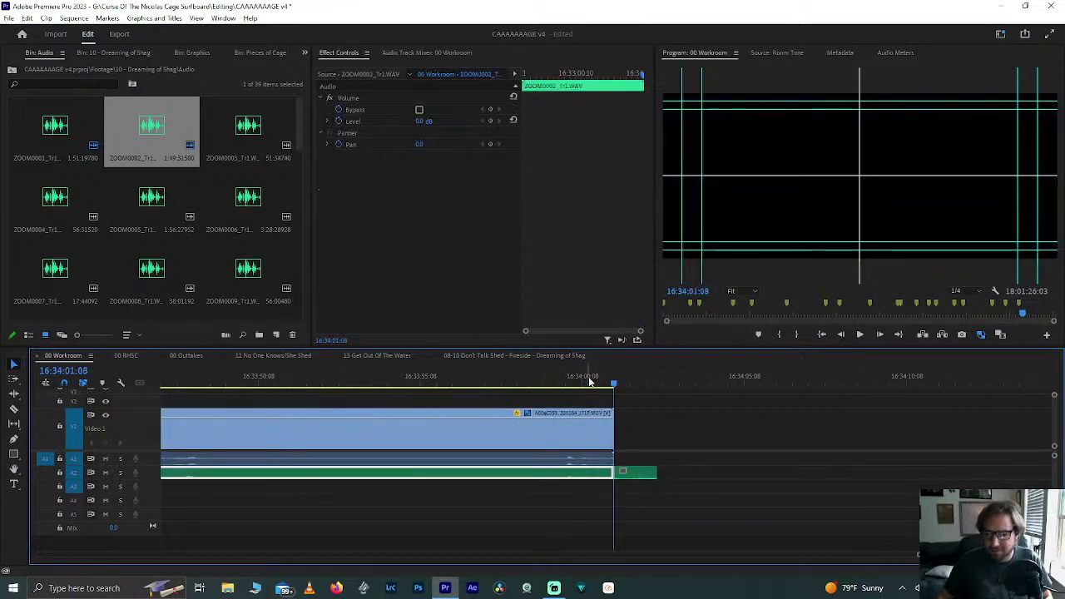
pyautogui.click(622, 473)
pyautogui.press('Delete')
# Step: Move the synced A006C058 next to A006C057 and bring A006C059 closer
pyautogui.press('-')
pyautogui.press('-')
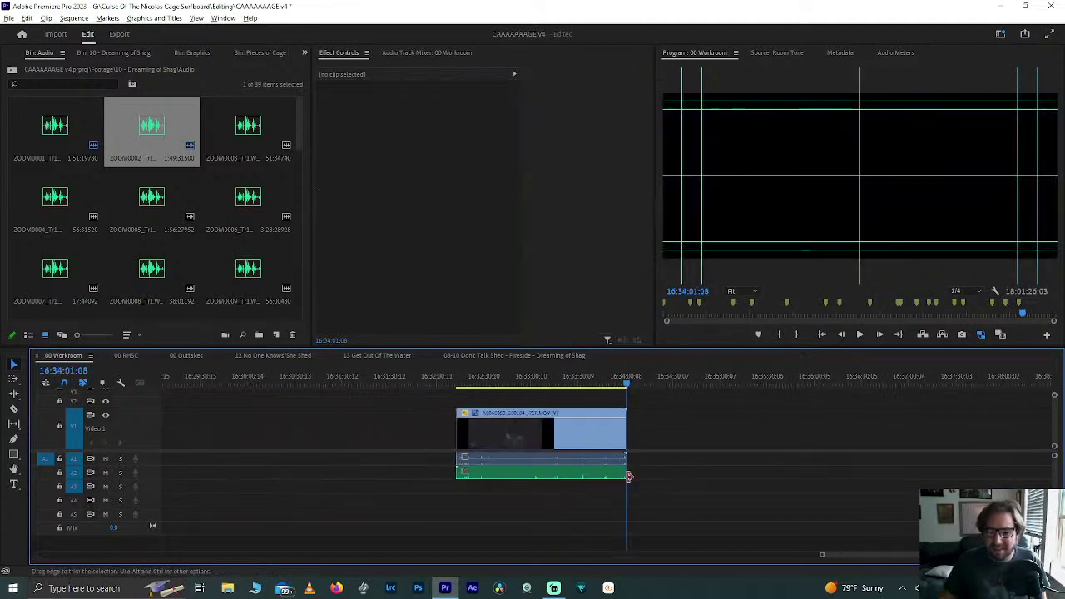
pyautogui.press('-')
pyautogui.press('-')
pyautogui.moveTo(594, 425); pyautogui.dragTo(441, 425)
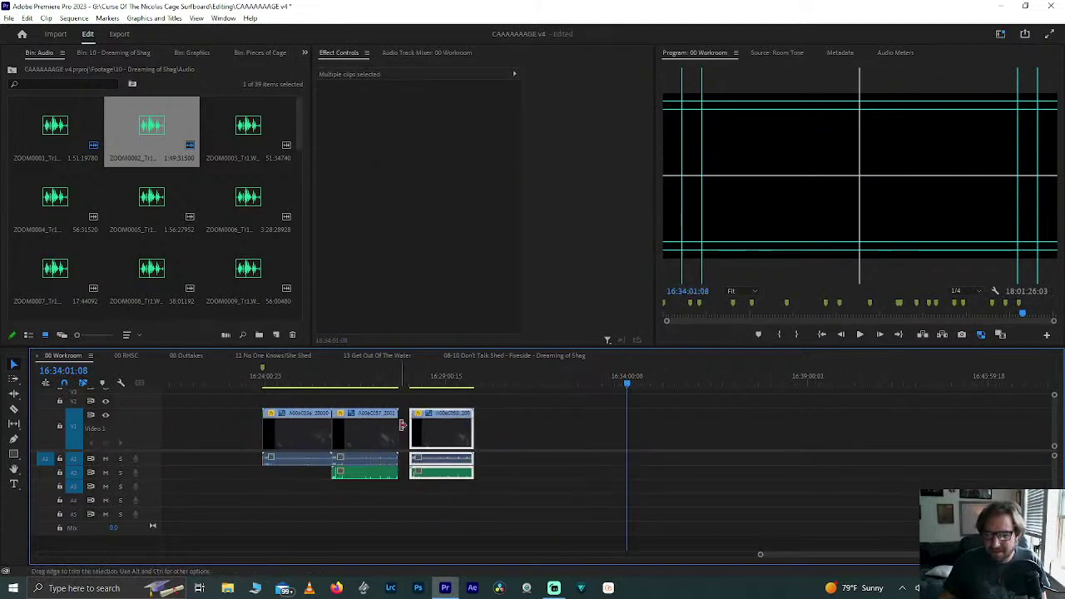
pyautogui.click(405, 433)
pyautogui.press('\\')
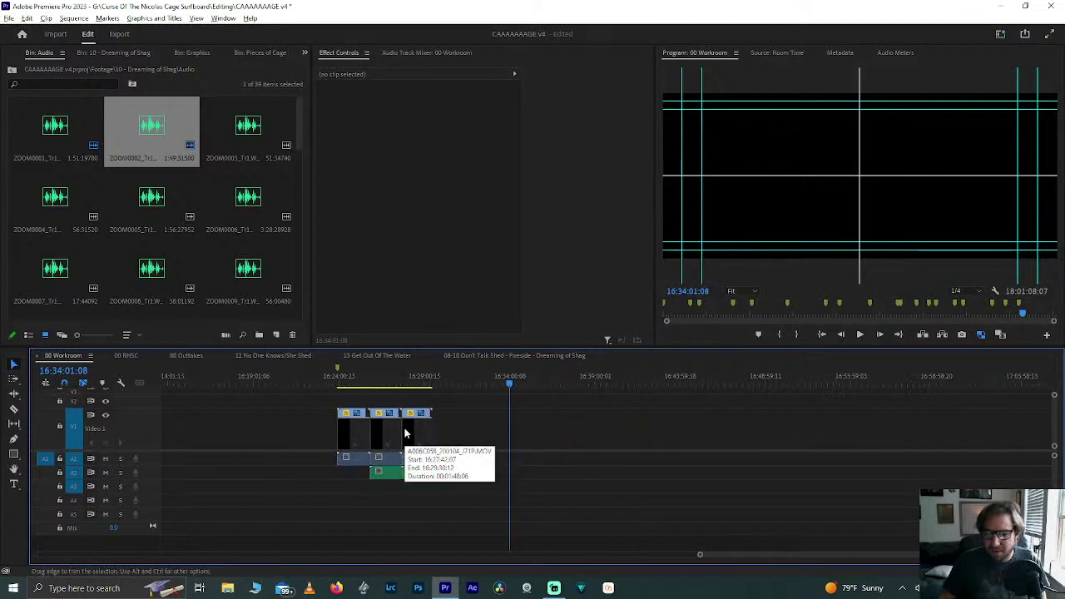
pyautogui.moveTo(942, 437); pyautogui.dragTo(492, 432)
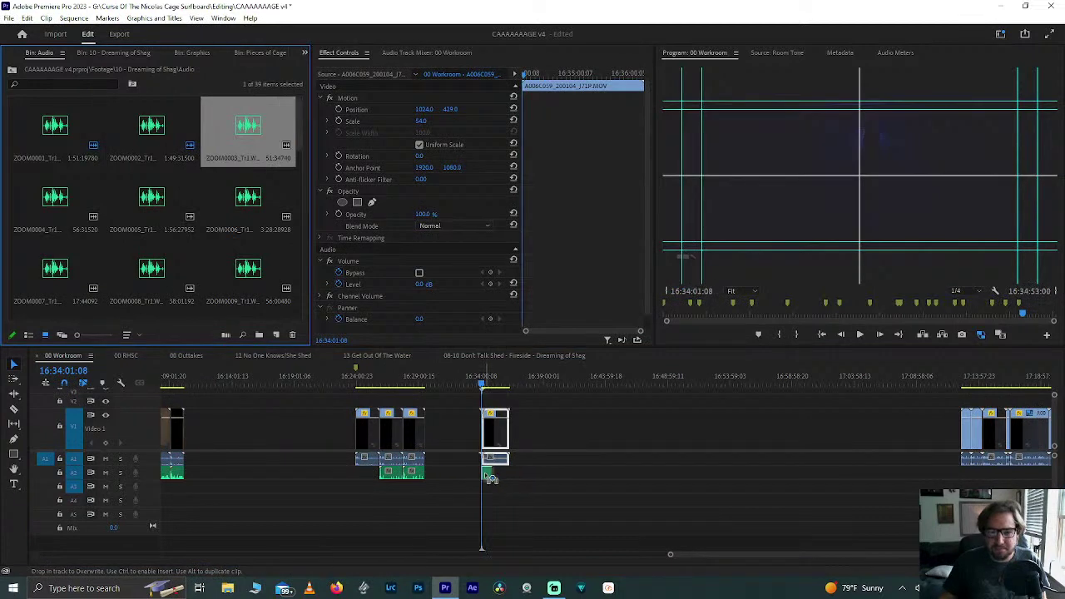
# Step: Add the ZOOM0003 audio to the timeline on the second audio track
pyautogui.moveTo(491, 479); pyautogui.dragTo(230, 176)
pyautogui.moveTo(263, 138); pyautogui.dragTo(493, 540)
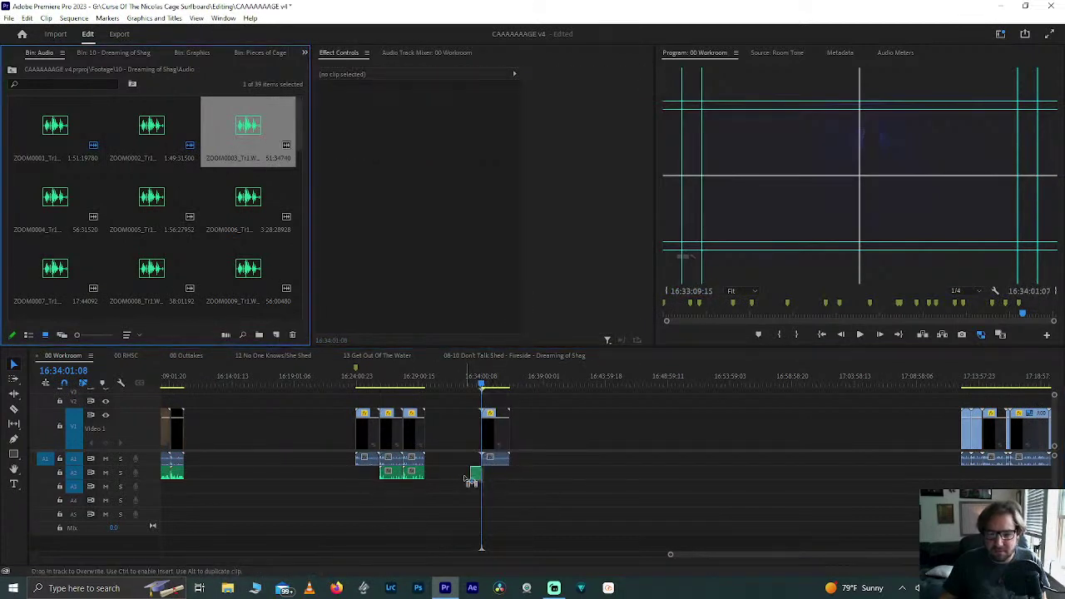
pyautogui.moveTo(466, 473); pyautogui.dragTo(466, 475)
# Step: Play the ZOOM0003 audio and scrub the video clip to find a sync point
pyautogui.keyDown('alt'); pyautogui.scroll(3, 466, 470); pyautogui.keyUp('alt')
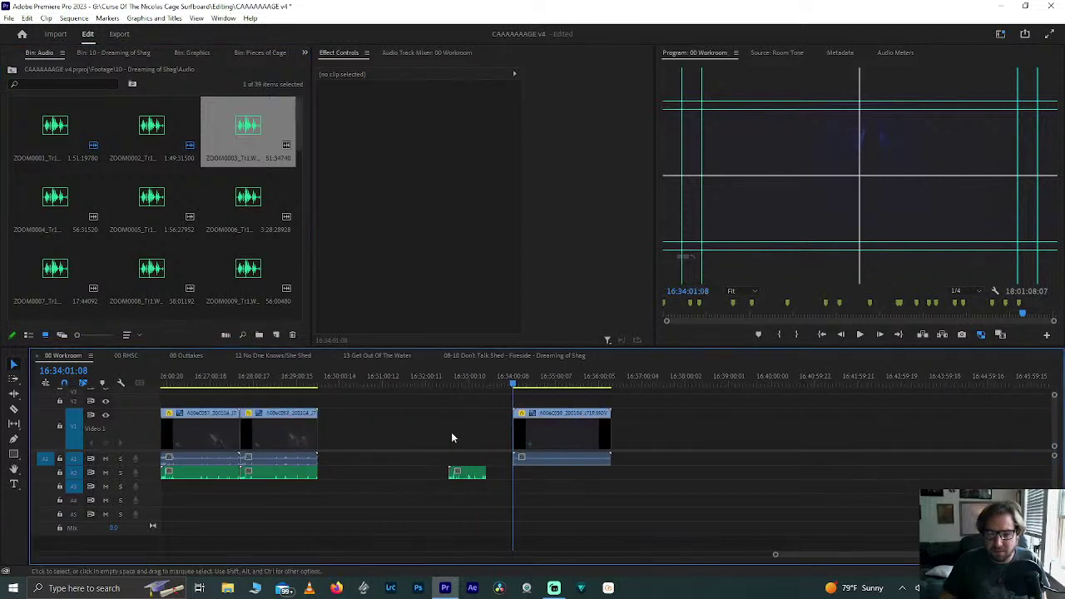
pyautogui.click(453, 380)
pyautogui.press('space')
pyautogui.scroll(3, 458, 383)
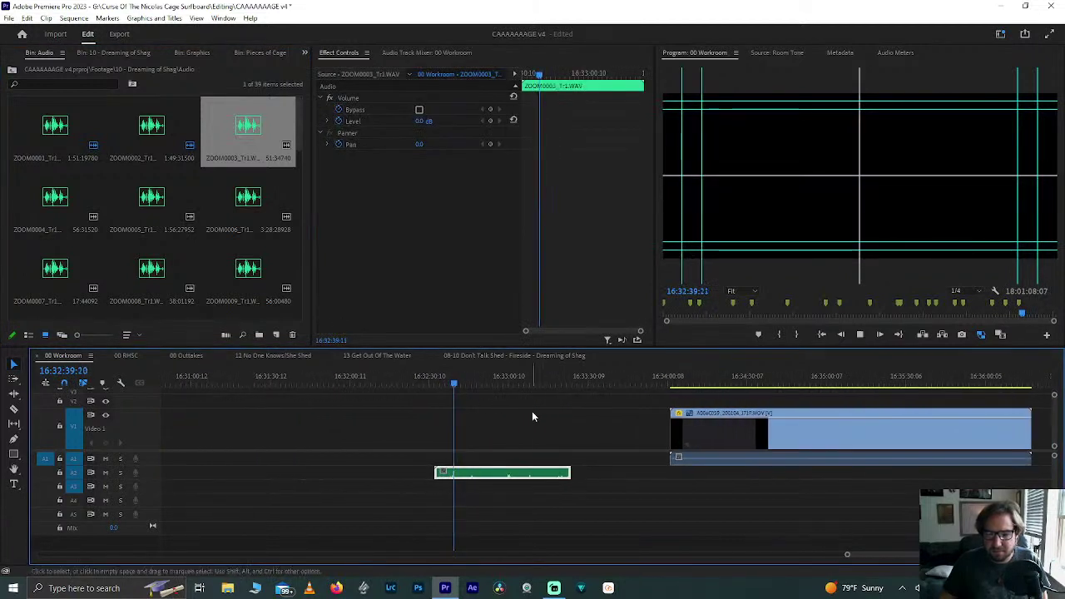
pyautogui.click(694, 381)
pyautogui.press('space')
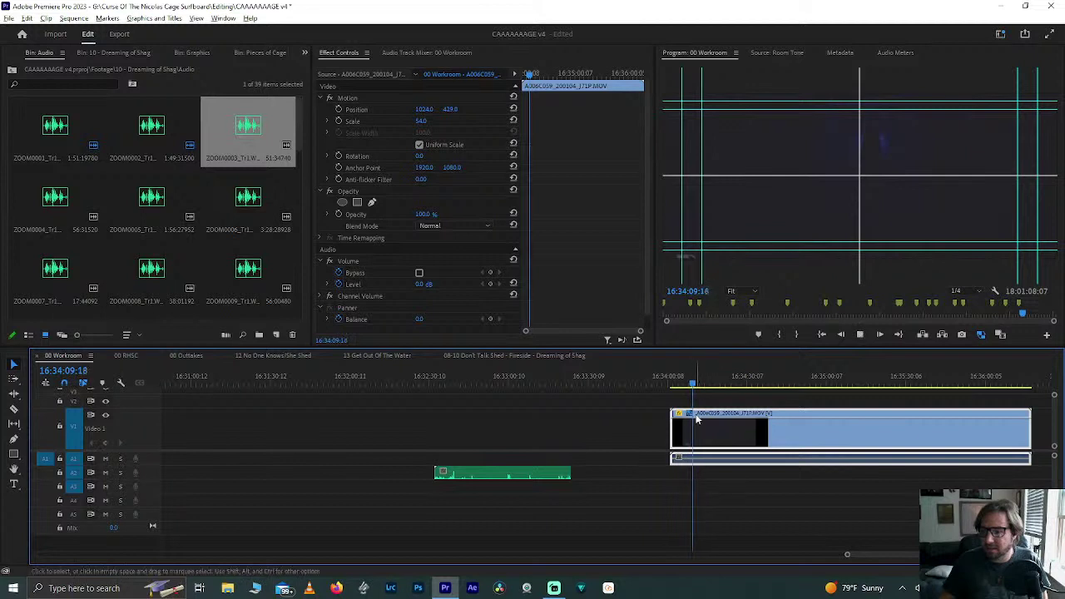
pyautogui.keyDown('alt'); pyautogui.scroll(-5, 700, 383); pyautogui.keyUp('alt')
pyautogui.moveTo(702, 381)
pyautogui.mouseDown()
pyautogui.moveTo(737, 382)
pyautogui.moveTo(705, 388)
pyautogui.mouseUp()
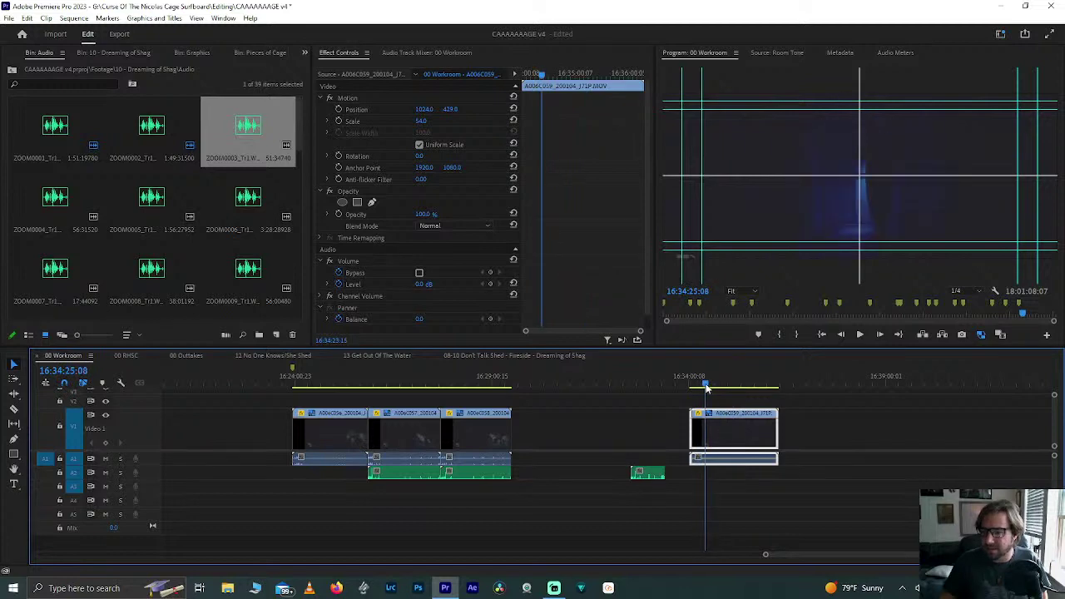
pyautogui.keyDown('alt'); pyautogui.scroll(-3, 706, 388); pyautogui.keyUp('alt')
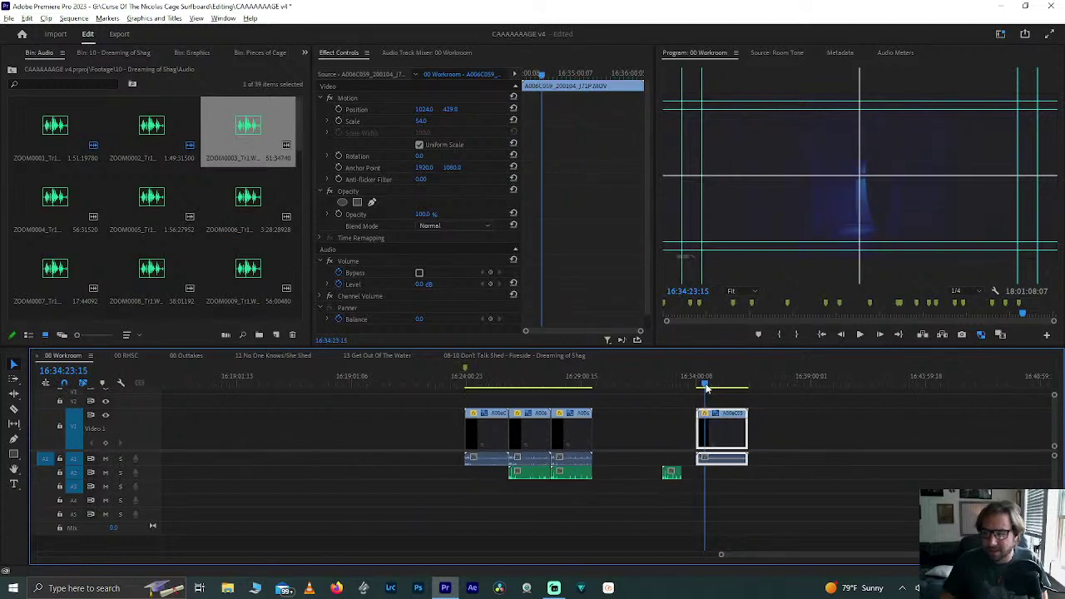
# Step: Butt A006C059 against the earlier clips, pull A006C060 to the playhead, and select it with its audio
pyautogui.moveTo(725, 428); pyautogui.dragTo(626, 425)
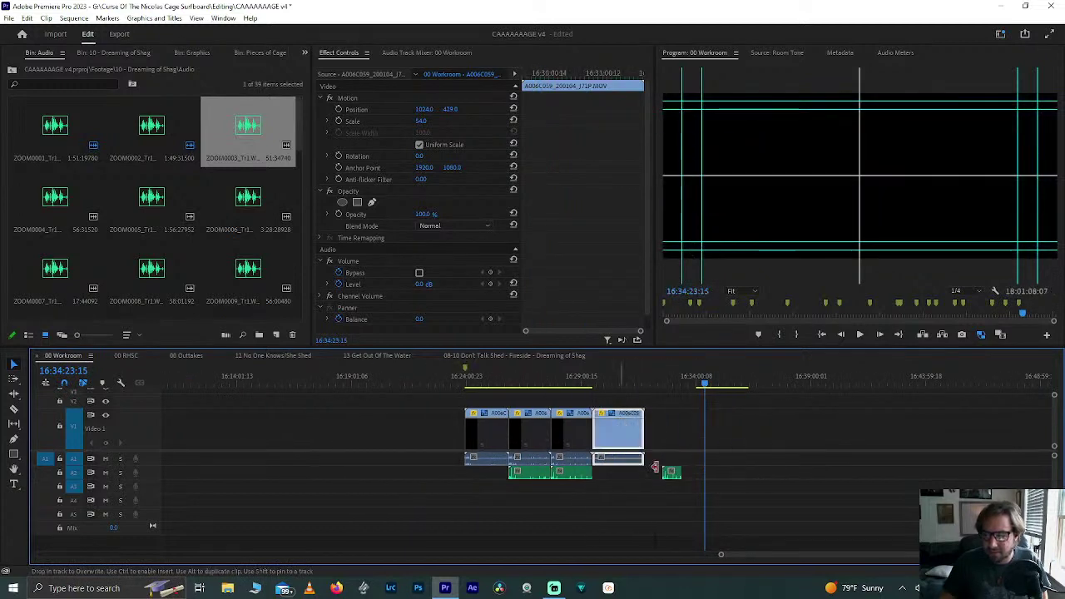
pyautogui.keyDown('alt'); pyautogui.scroll(-5, 657, 471); pyautogui.keyUp('alt')
pyautogui.keyDown('alt'); pyautogui.scroll(-2, 657, 471); pyautogui.keyUp('alt')
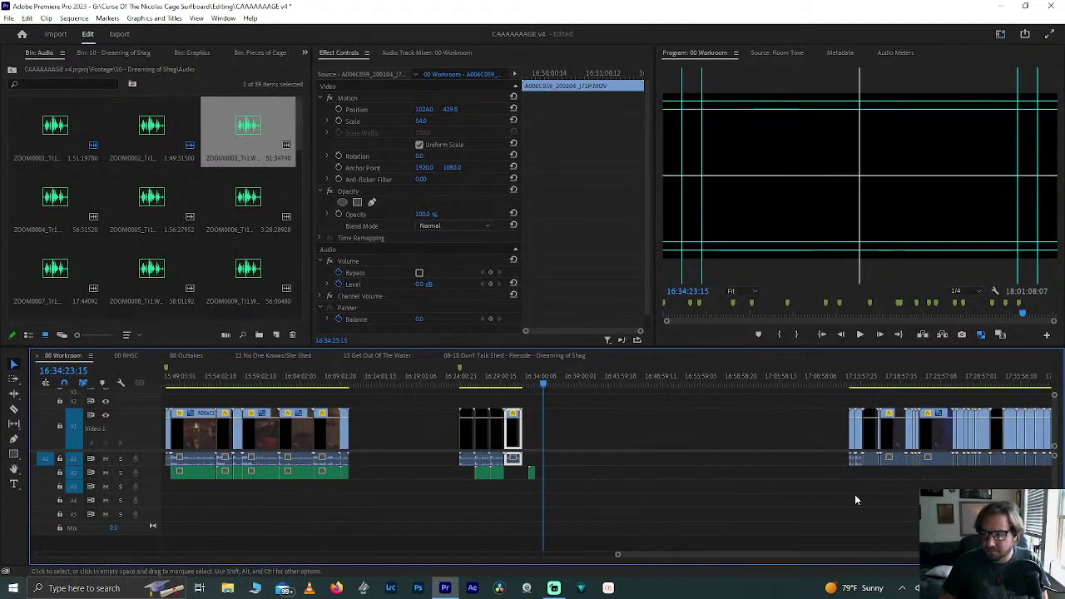
pyautogui.moveTo(853, 433); pyautogui.dragTo(533, 430)
pyautogui.keyDown('alt'); pyautogui.scroll(6, 534, 429); pyautogui.keyUp('alt')
pyautogui.moveTo(390, 407); pyautogui.dragTo(504, 476)
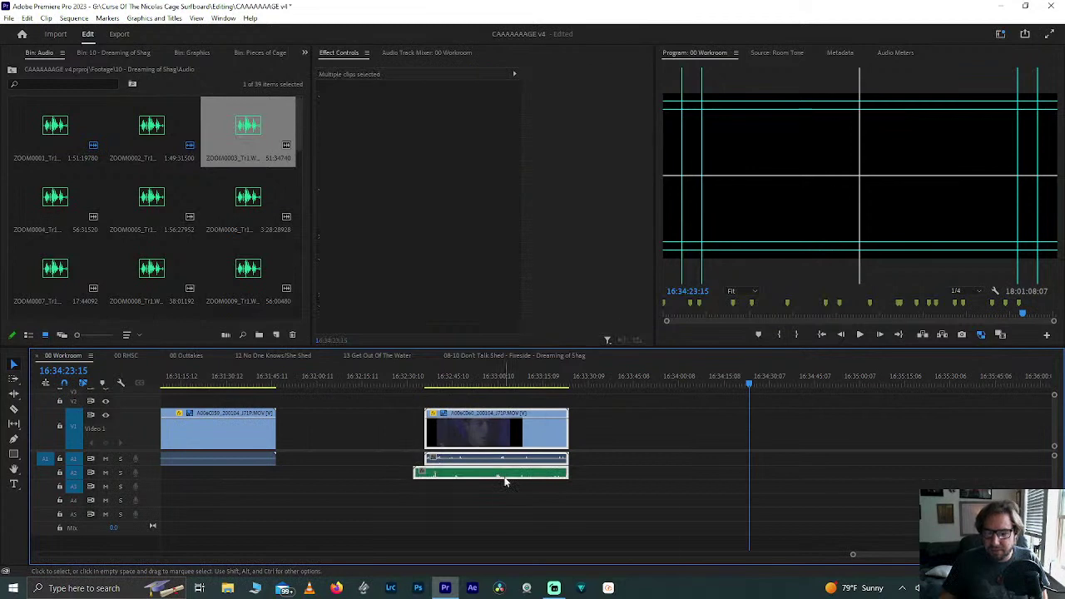
# Step: Synchronize A006C060 with its Zoom audio by audio
pyautogui.rightClick(504, 470)
pyautogui.click(560, 253)
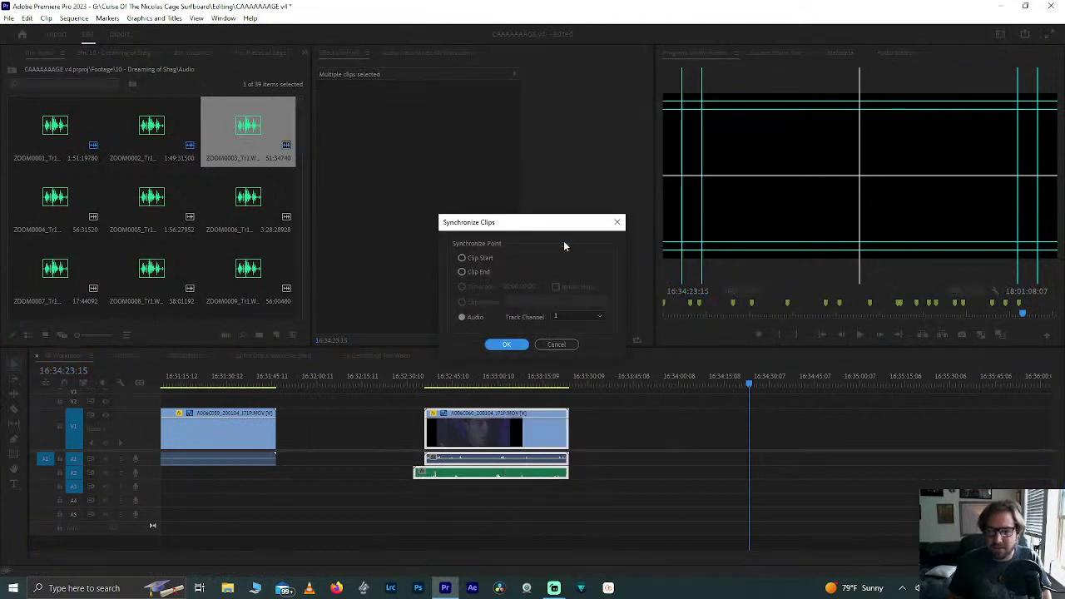
pyautogui.press('Return')
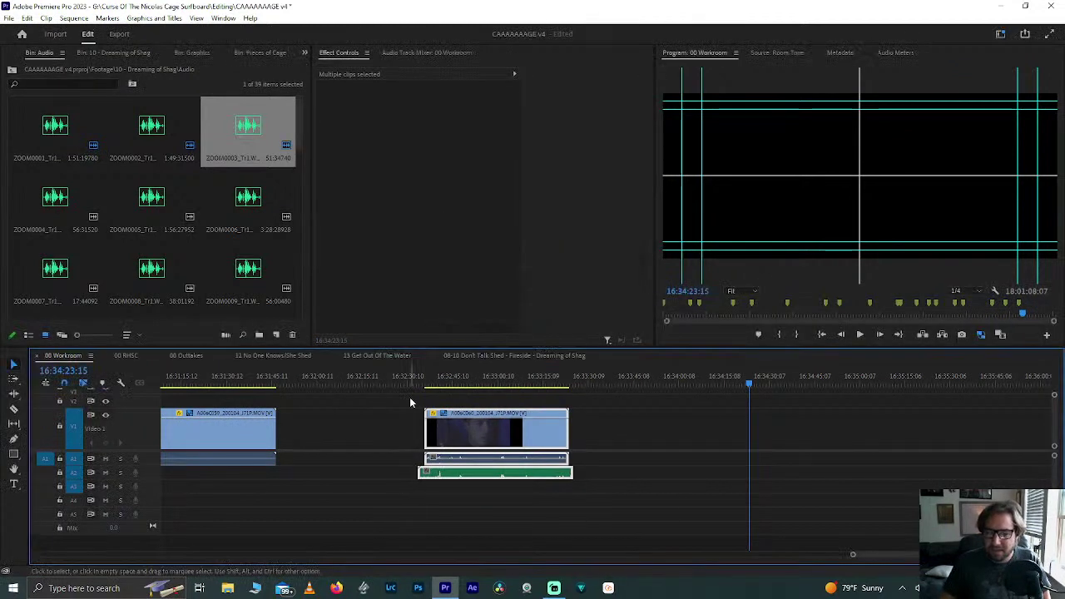
pyautogui.click(418, 452)
# Step: Trim the Zoom audio's start and end to match the A006C060 video edges
pyautogui.click(400, 449)
pyautogui.scroll(3, 400, 449)
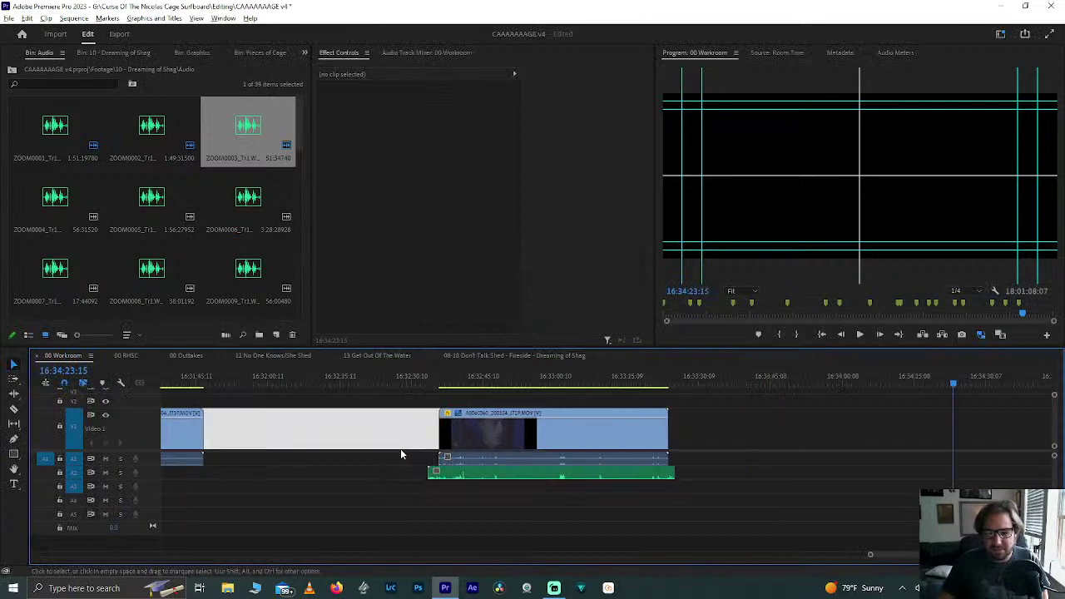
pyautogui.click(464, 379)
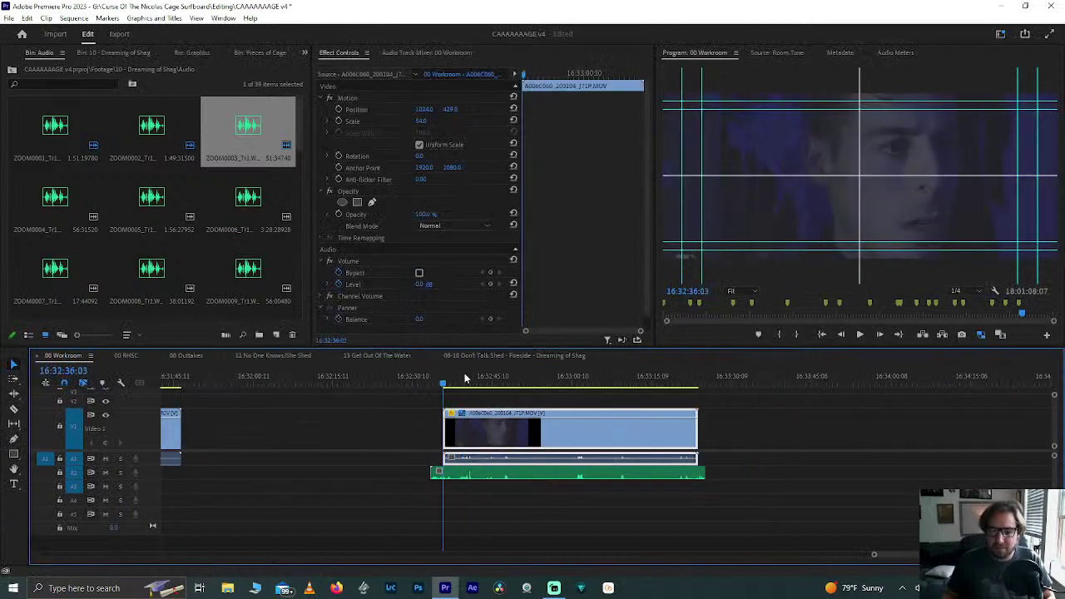
pyautogui.press('Up')
pyautogui.click(443, 474)
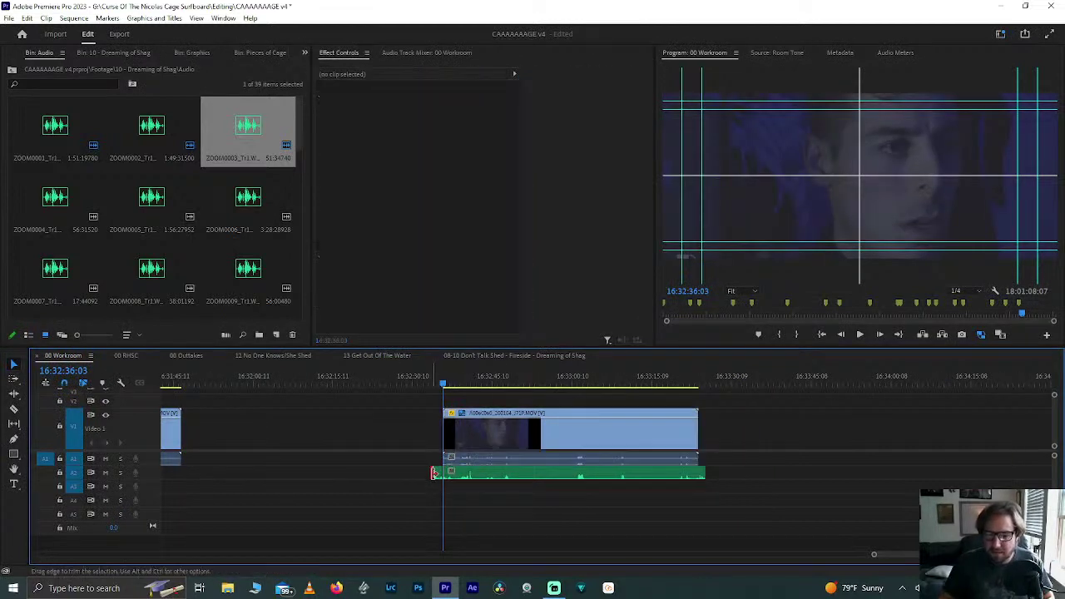
pyautogui.click(438, 474)
pyautogui.press('Down')
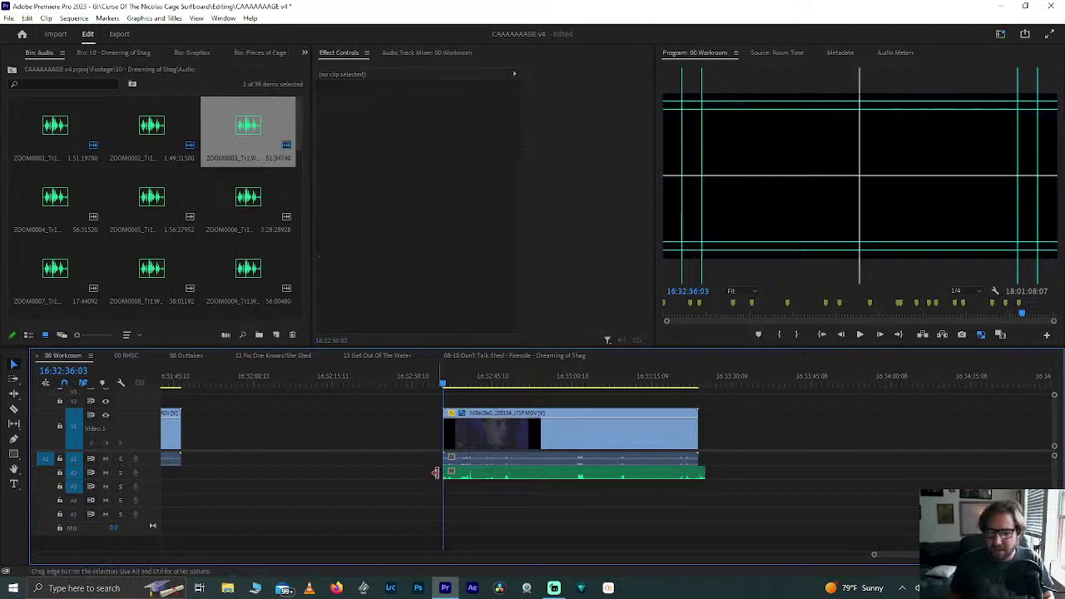
pyautogui.click(705, 475)
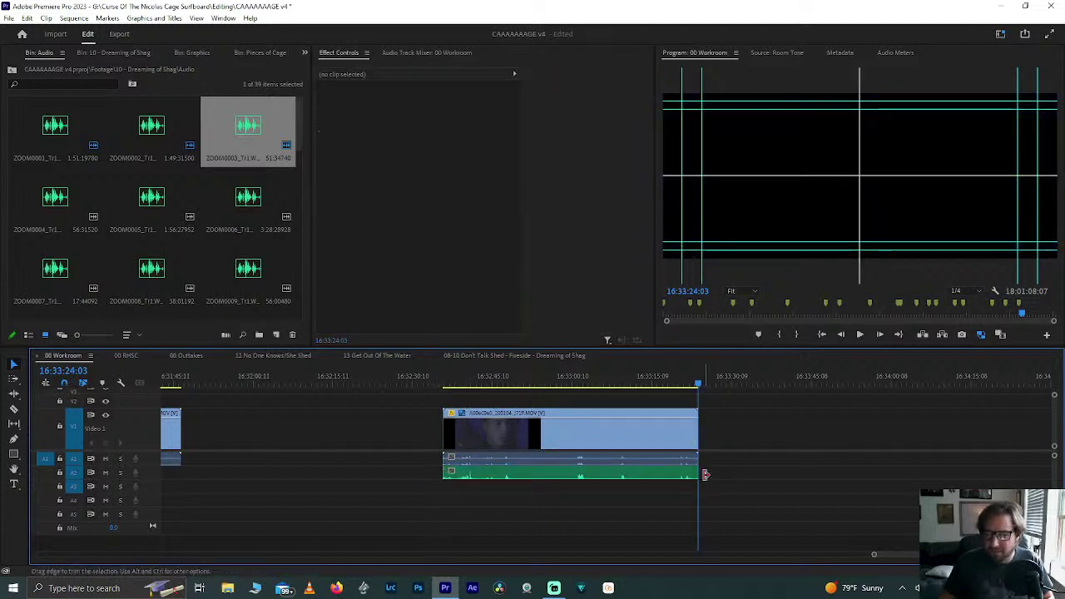
pyautogui.press('-')
# Step: Move A006C060 left against A006C059 and bring A006C061 over to the playhead
pyautogui.moveTo(601, 440); pyautogui.dragTo(467, 431)
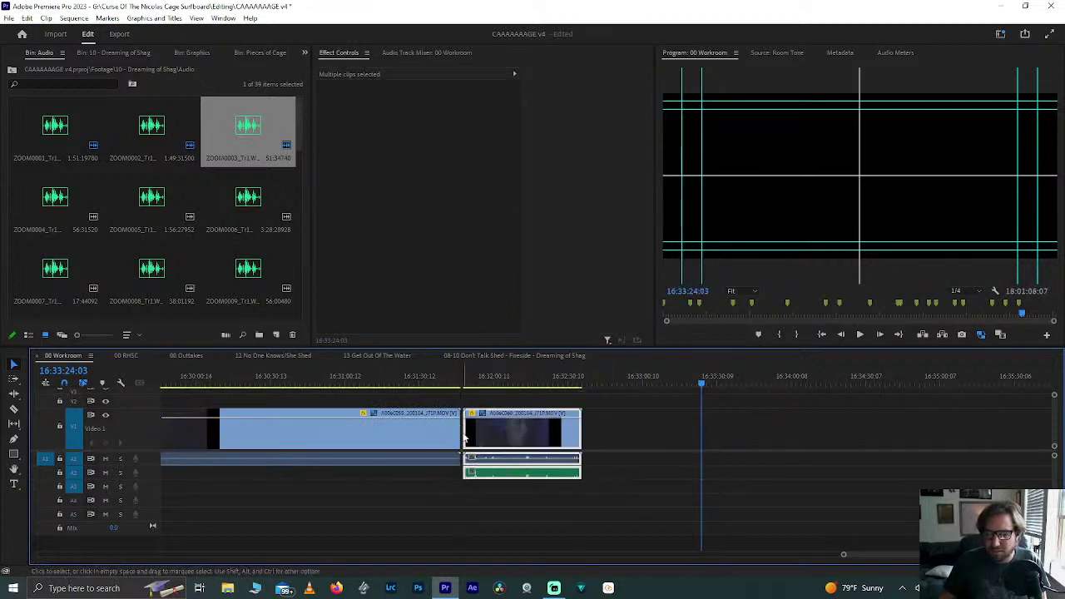
pyautogui.click(458, 430)
pyautogui.scroll(-1, 462, 435)
pyautogui.scroll(-4, 463, 439)
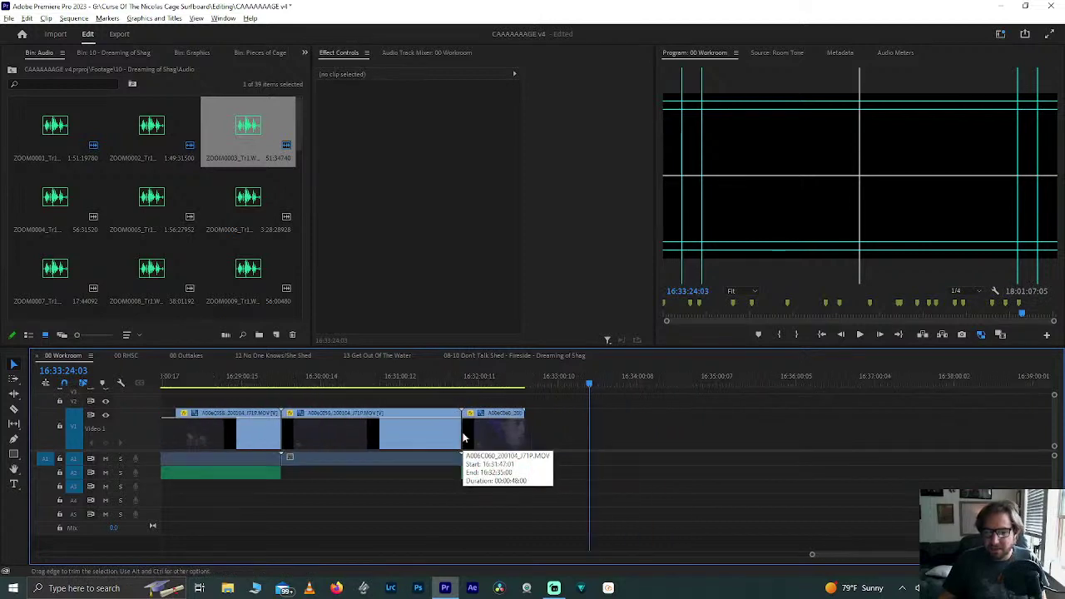
pyautogui.scroll(-4, 464, 439)
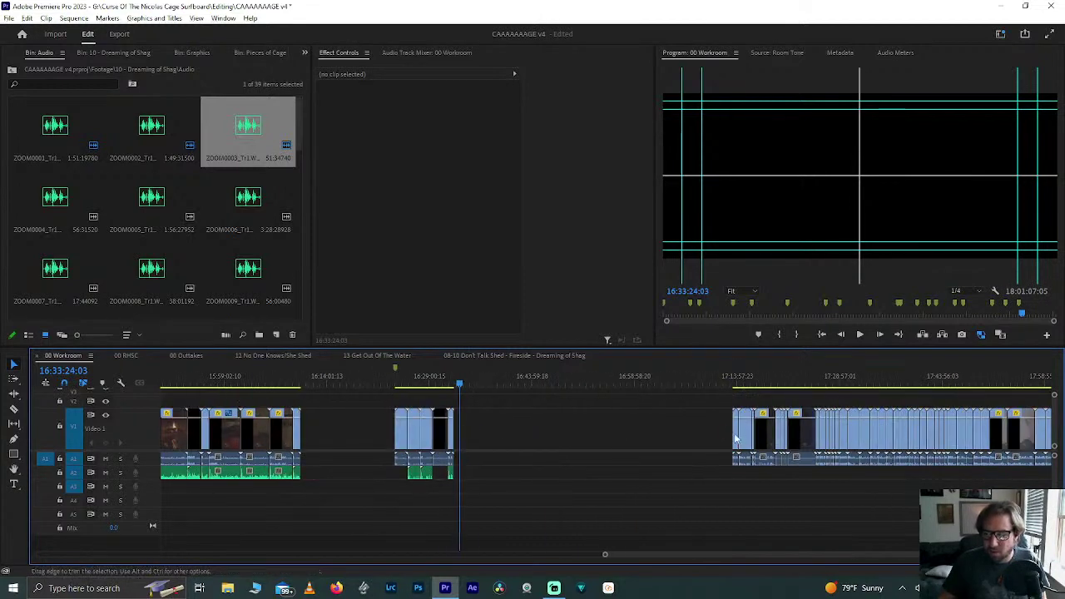
pyautogui.moveTo(736, 435); pyautogui.dragTo(485, 442)
# Step: Place the ZOOM0004 audio on track A2 beneath clip A006C061
pyautogui.press('=')
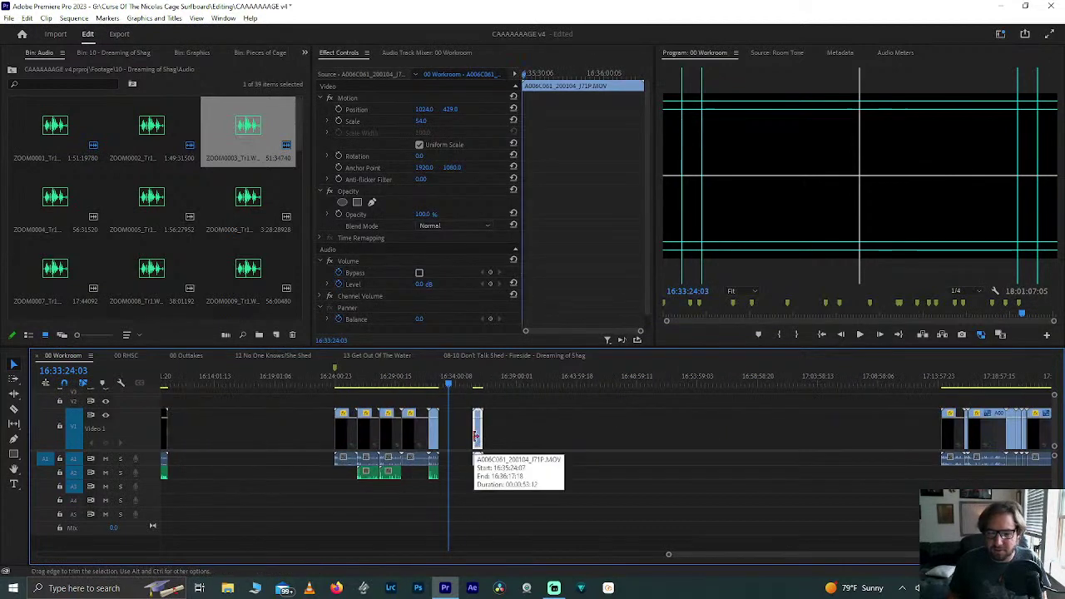
pyautogui.press('Down')
pyautogui.click(55, 197)
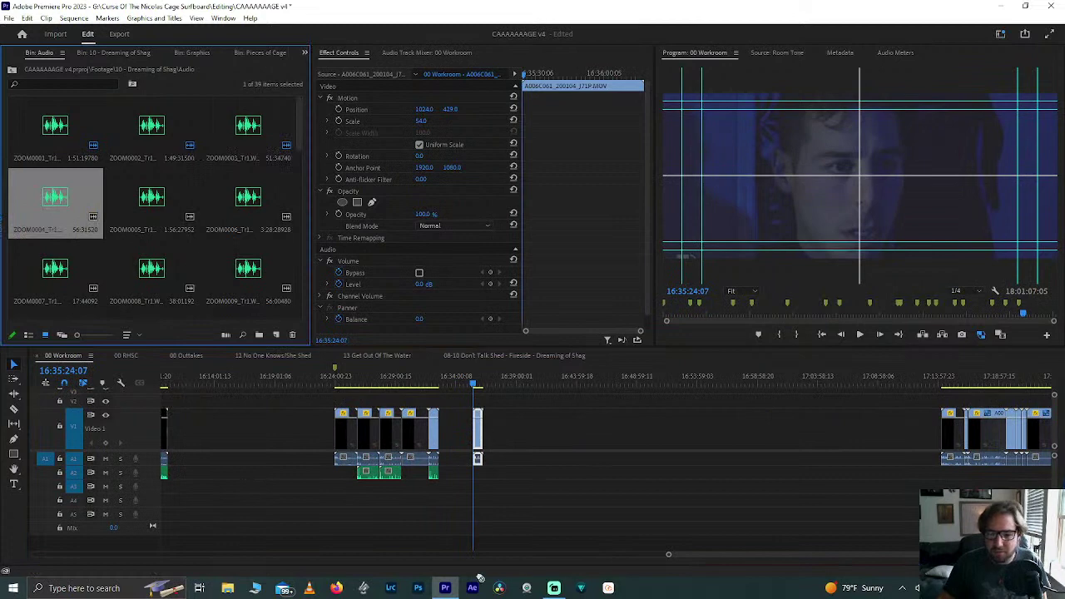
pyautogui.moveTo(480, 578); pyautogui.dragTo(480, 474)
pyautogui.press('=')
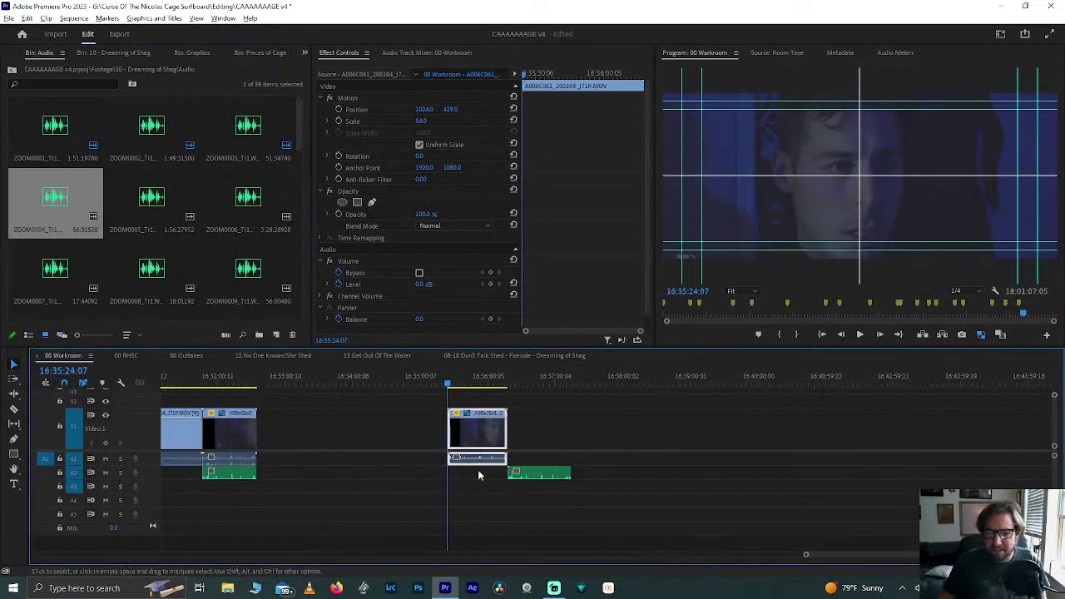
# Step: Synchronize A006C061 and the ZOOM0004 audio by their audio
pyautogui.moveTo(419, 407); pyautogui.dragTo(635, 508)
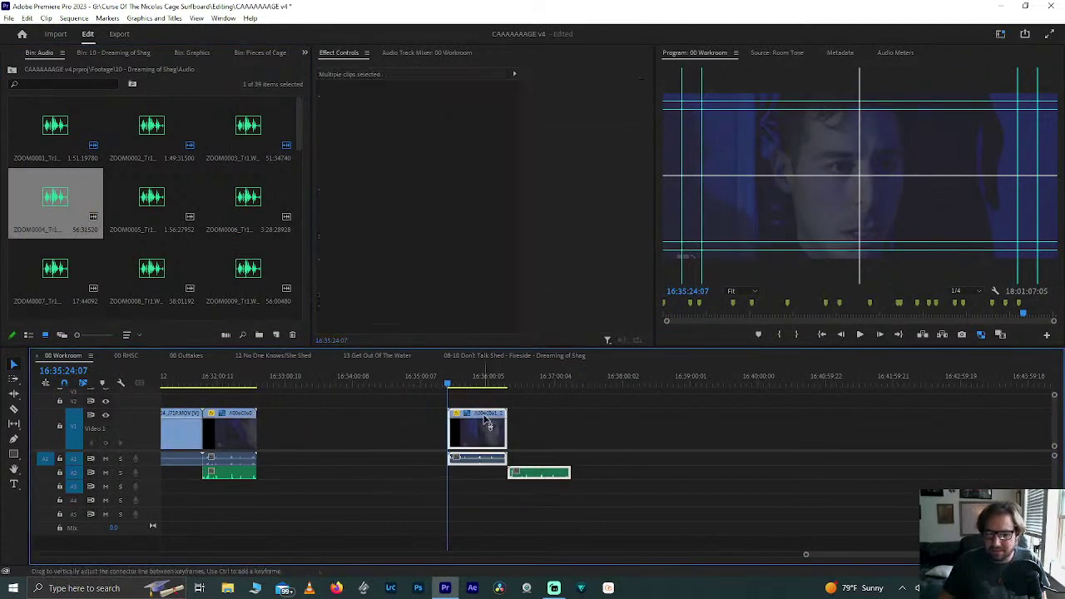
pyautogui.rightClick(486, 433)
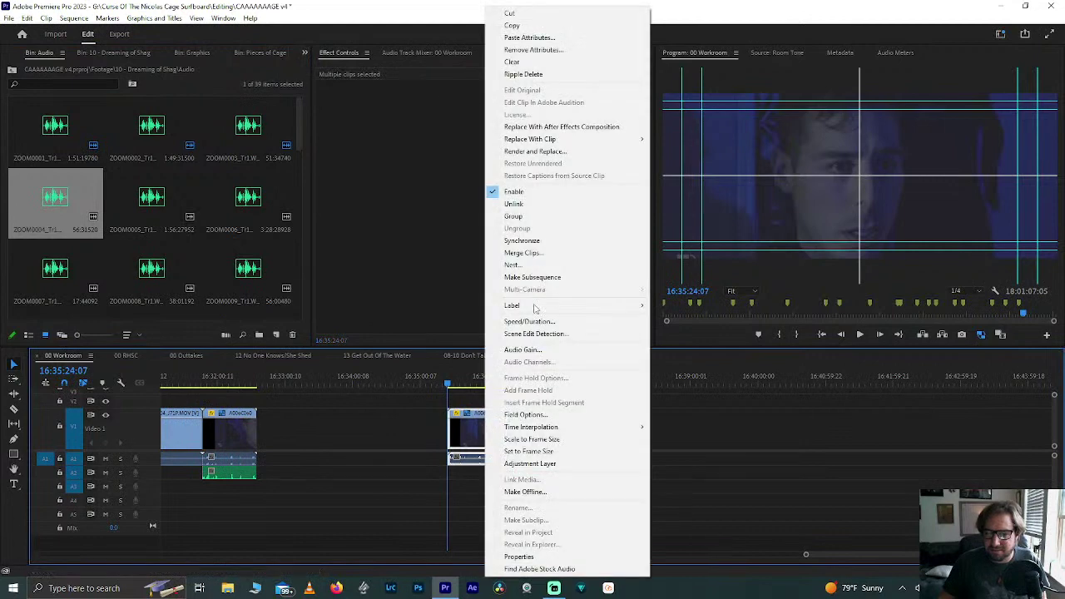
pyautogui.click(541, 238)
pyautogui.press('Return')
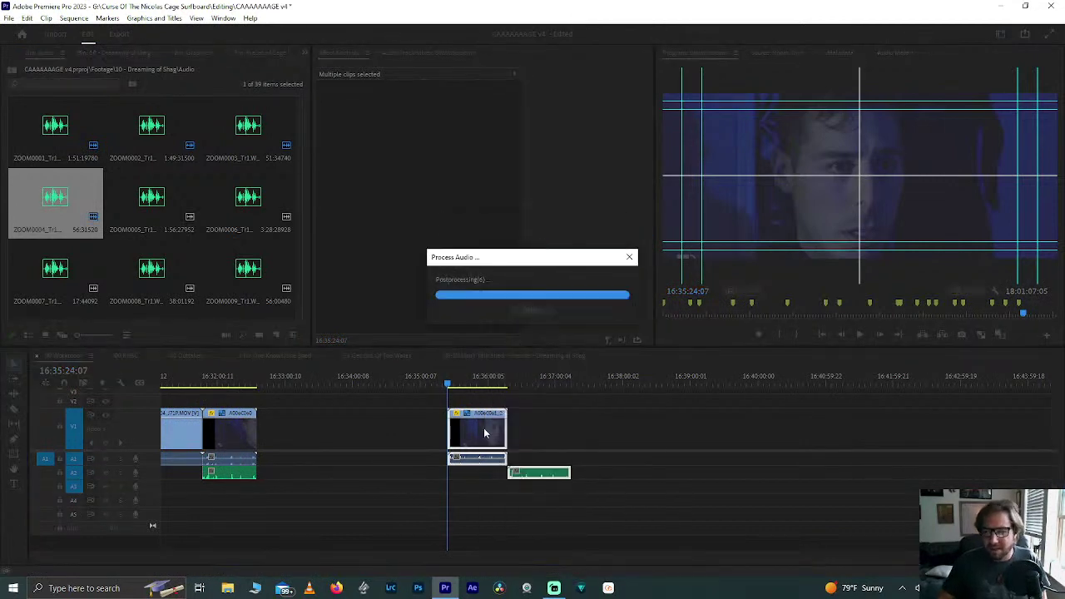
pyautogui.click(503, 428)
# Step: Trim the ZOOM0004 audio's start and end to match the video clip
pyautogui.scroll(5, 503, 428)
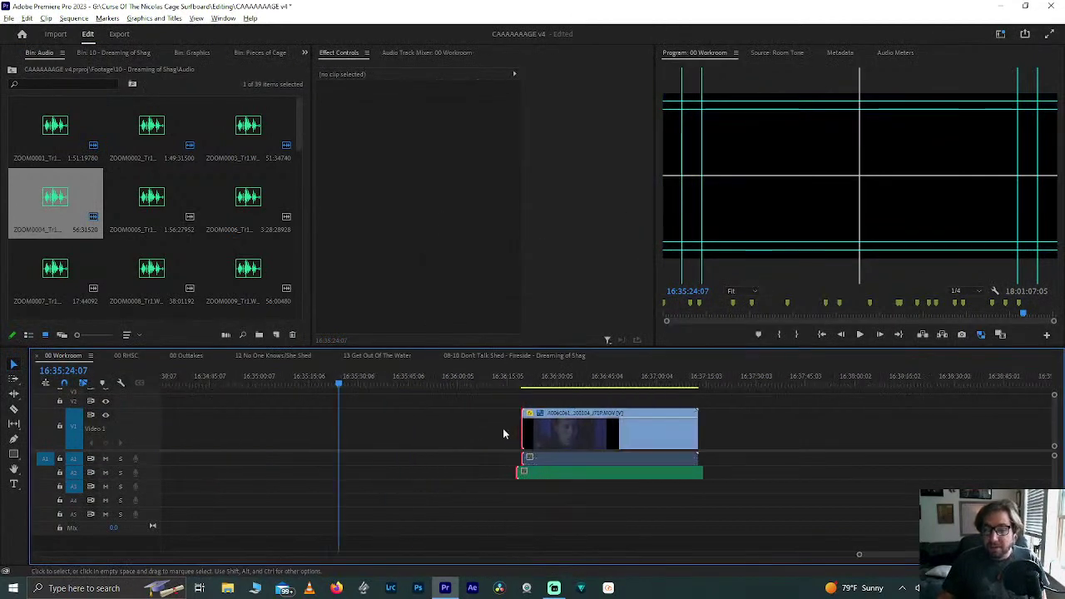
pyautogui.click(541, 381)
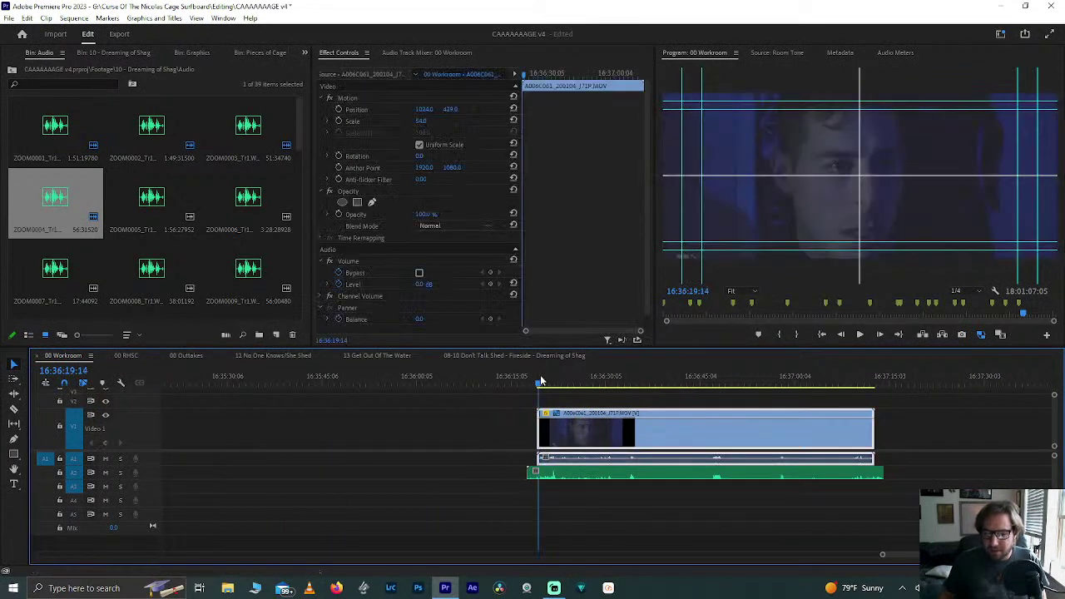
pyautogui.click(530, 471)
pyautogui.click(532, 475)
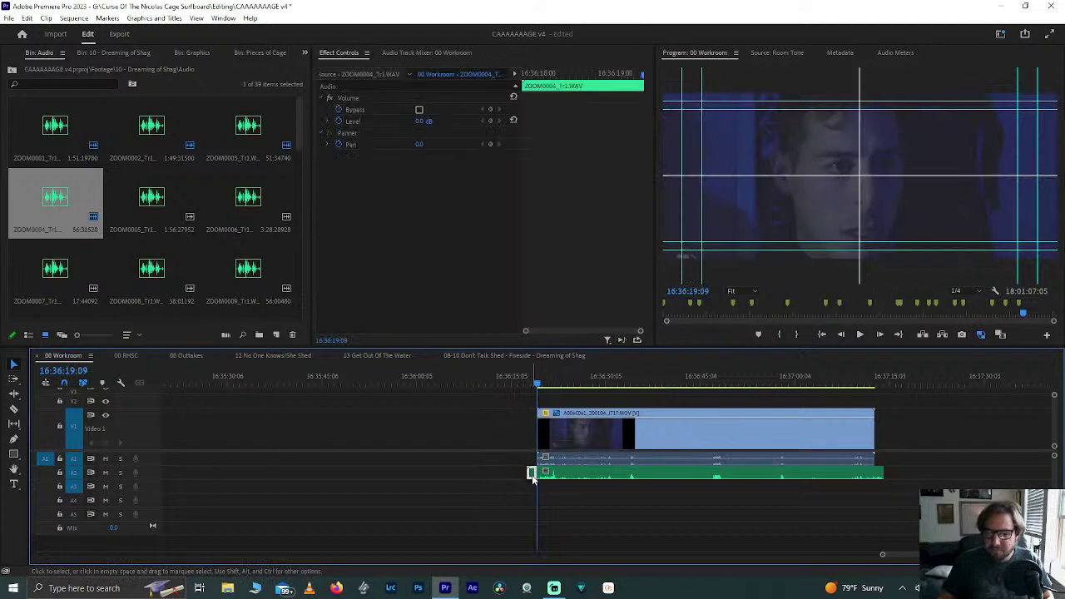
pyautogui.press('Down')
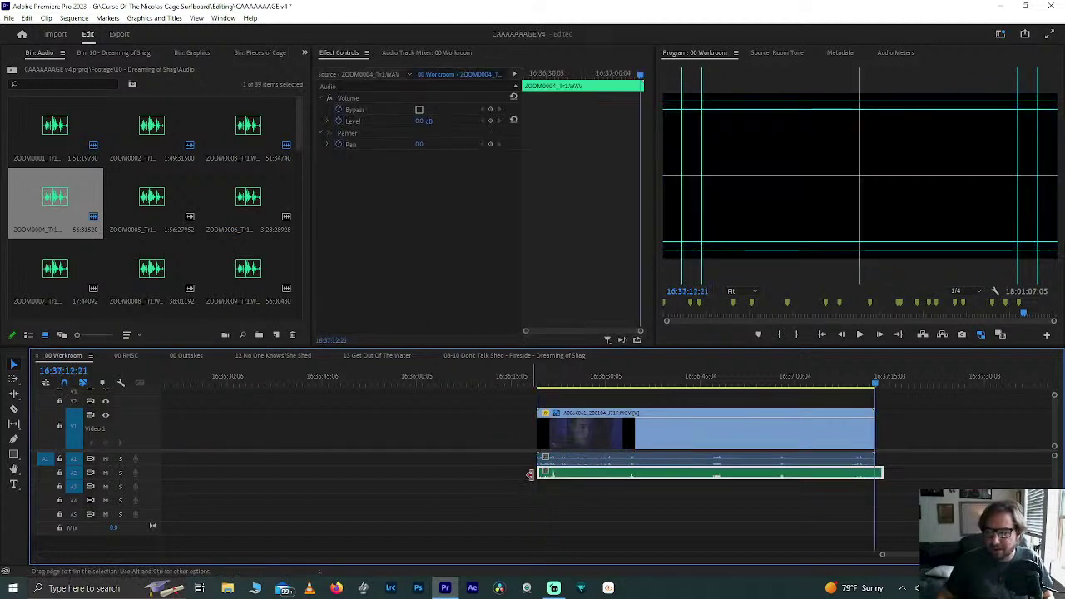
pyautogui.click(883, 476)
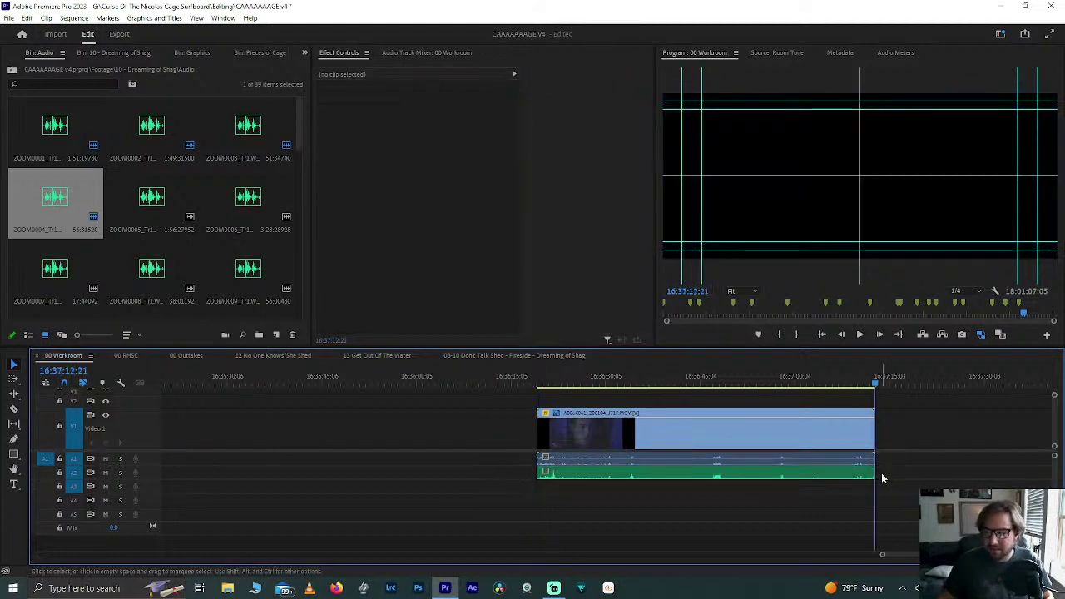
pyautogui.scroll(-2, 807, 455)
# Step: Move the synced clip left and delete the gap so it follows A006C060
pyautogui.click(807, 454)
pyautogui.scroll(-4, 775, 466)
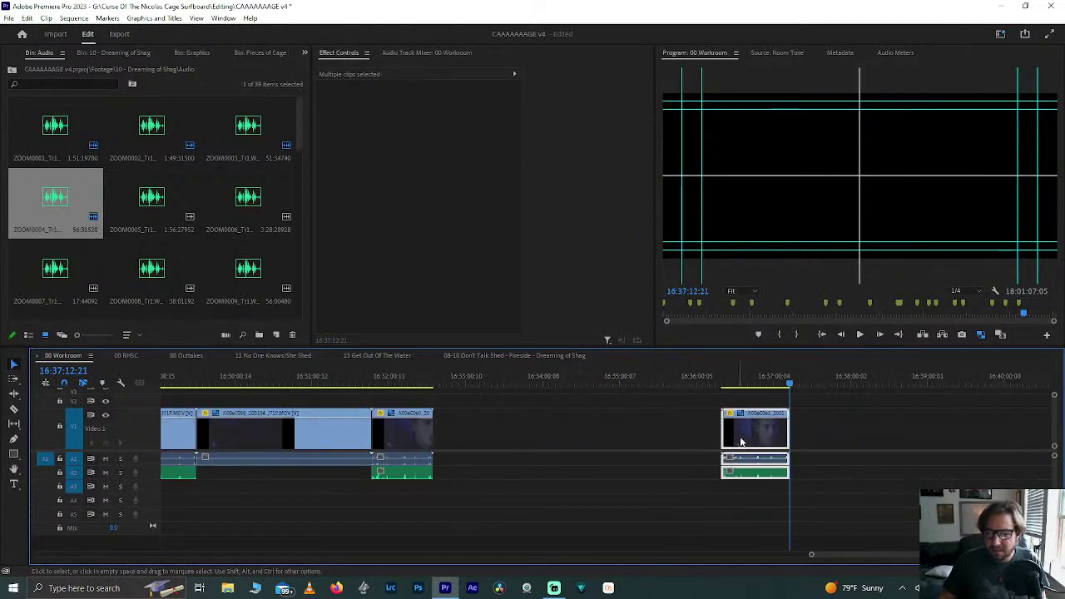
pyautogui.moveTo(741, 443); pyautogui.dragTo(472, 435)
pyautogui.click(440, 433)
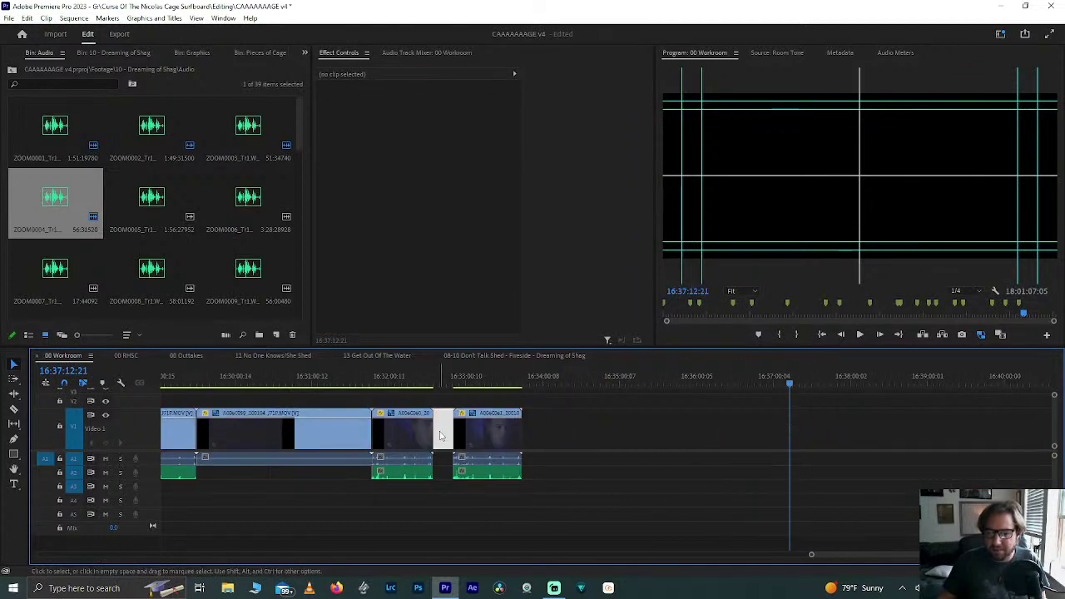
pyautogui.press('Delete')
pyautogui.scroll(-4, 440, 432)
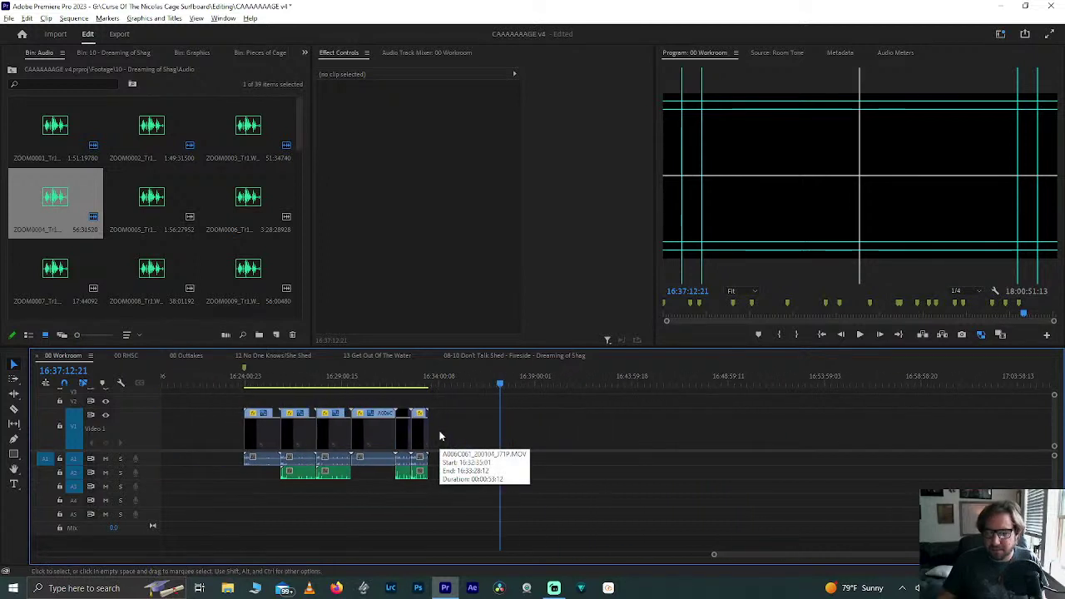
pyautogui.scroll(-5, 441, 436)
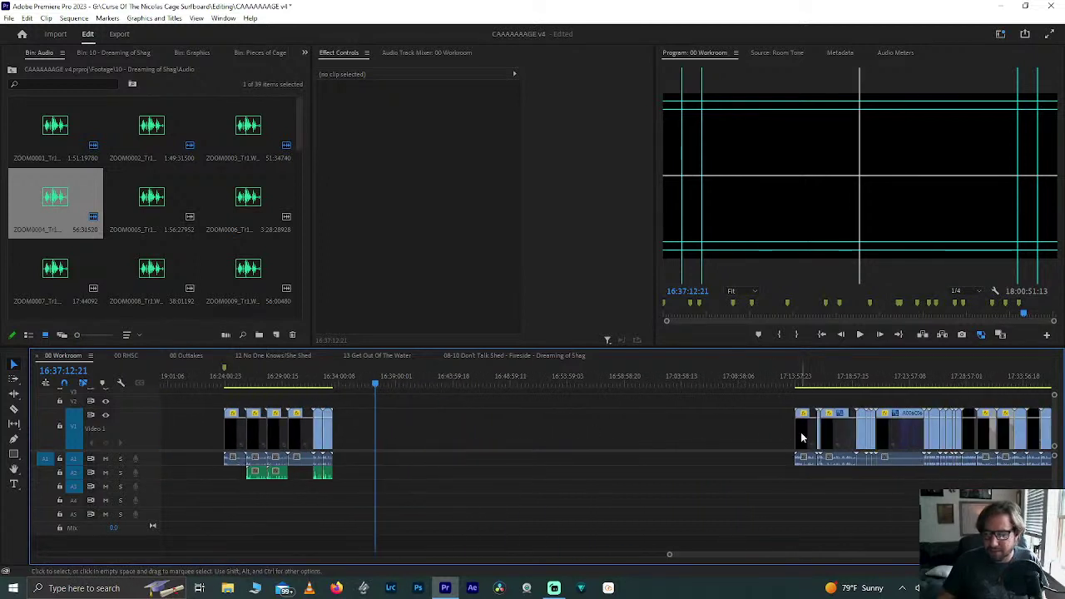
# Step: Move A006C062 to the playhead and place the ZOOM0005 audio on track A2
pyautogui.moveTo(801, 436); pyautogui.dragTo(377, 428)
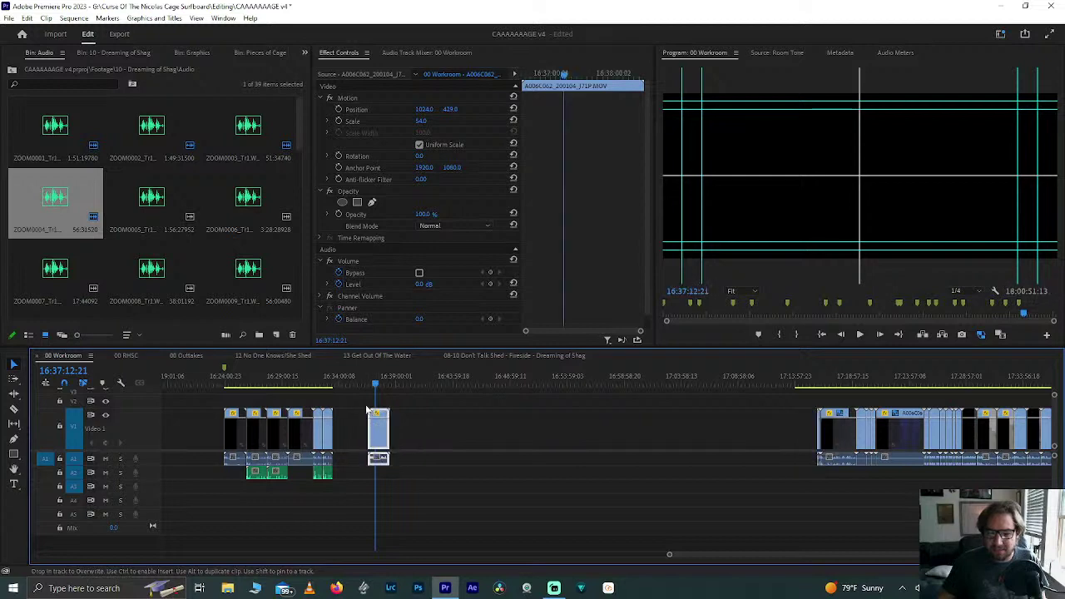
pyautogui.moveTo(153, 214); pyautogui.dragTo(365, 466)
pyautogui.scroll(5, 365, 466)
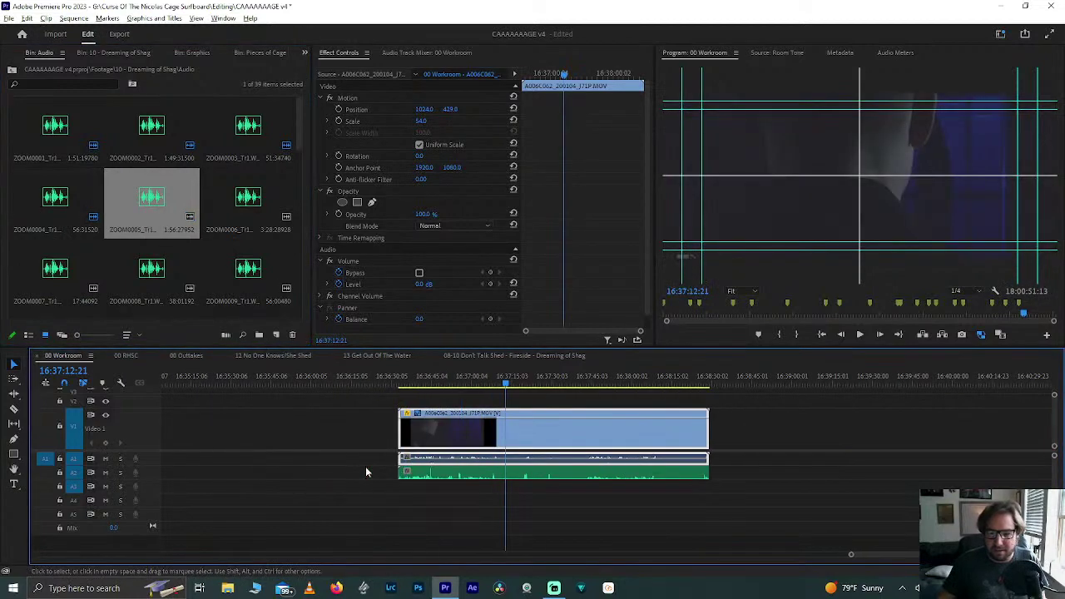
# Step: Synchronize A006C062 with the ZOOM0005 audio by audio
pyautogui.moveTo(370, 418); pyautogui.dragTo(436, 483)
pyautogui.rightClick(439, 453)
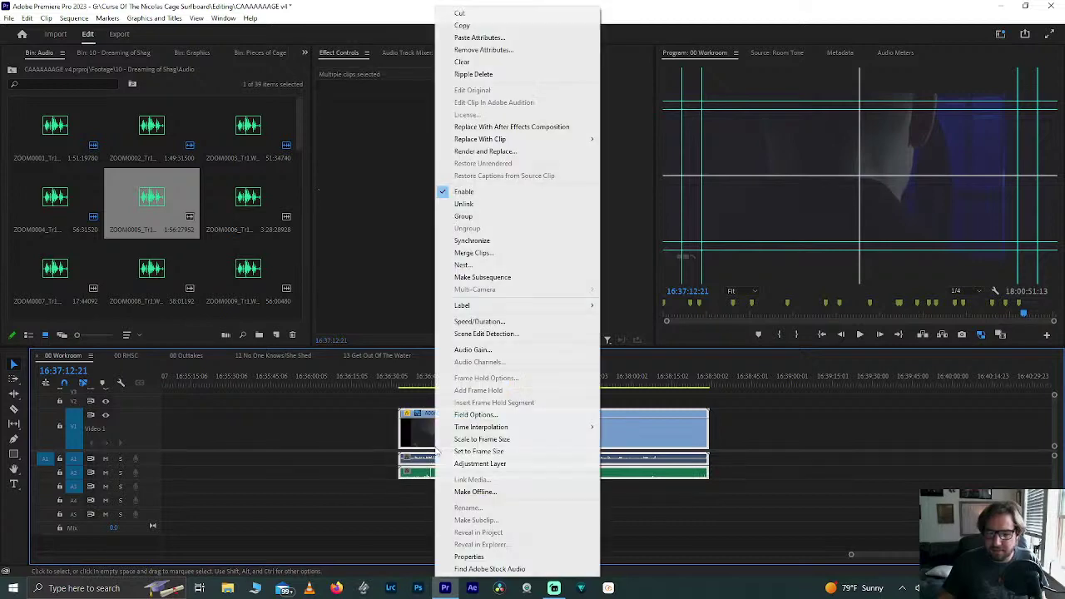
pyautogui.click(490, 240)
pyautogui.press('Return')
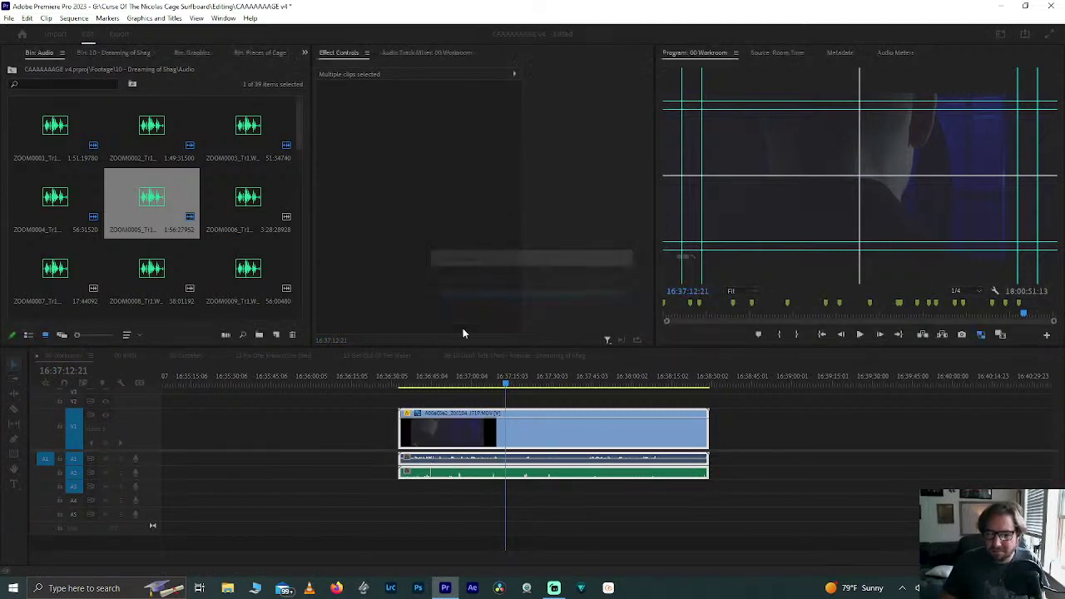
# Step: Split the clip at the first good frame with Ctrl+K and delete the unwanted opening
pyautogui.click(397, 384)
pyautogui.scroll(4, 397, 384)
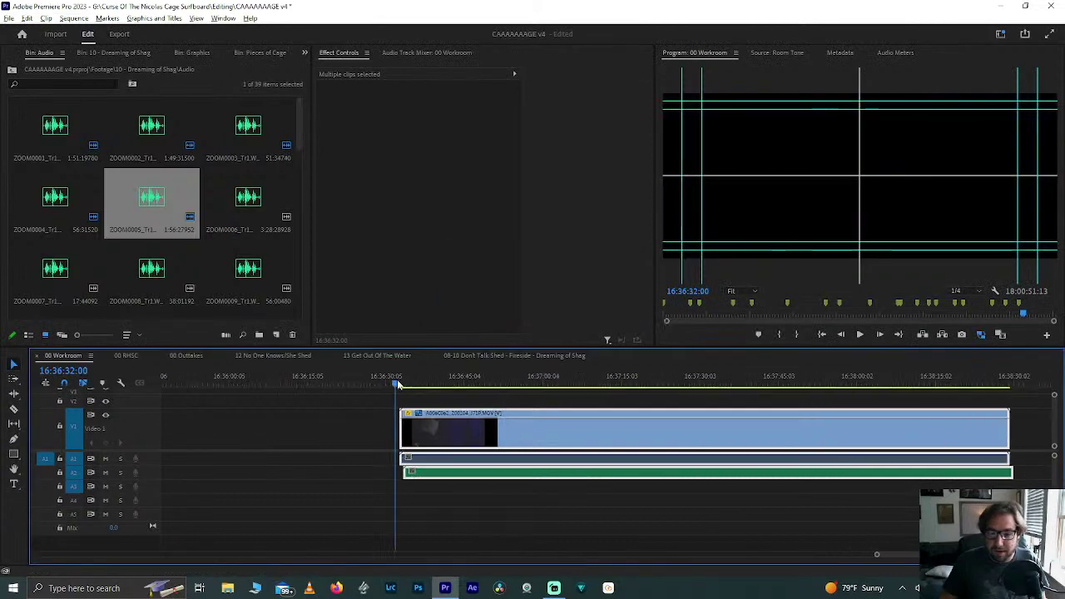
pyautogui.press('space')
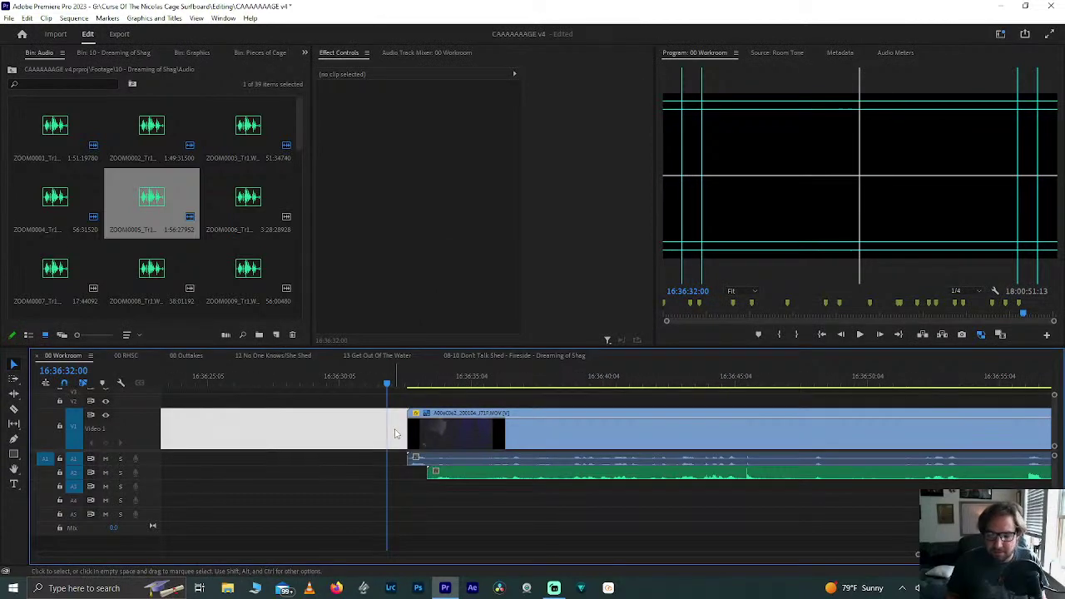
pyautogui.hotkey('ctrl', 'k')
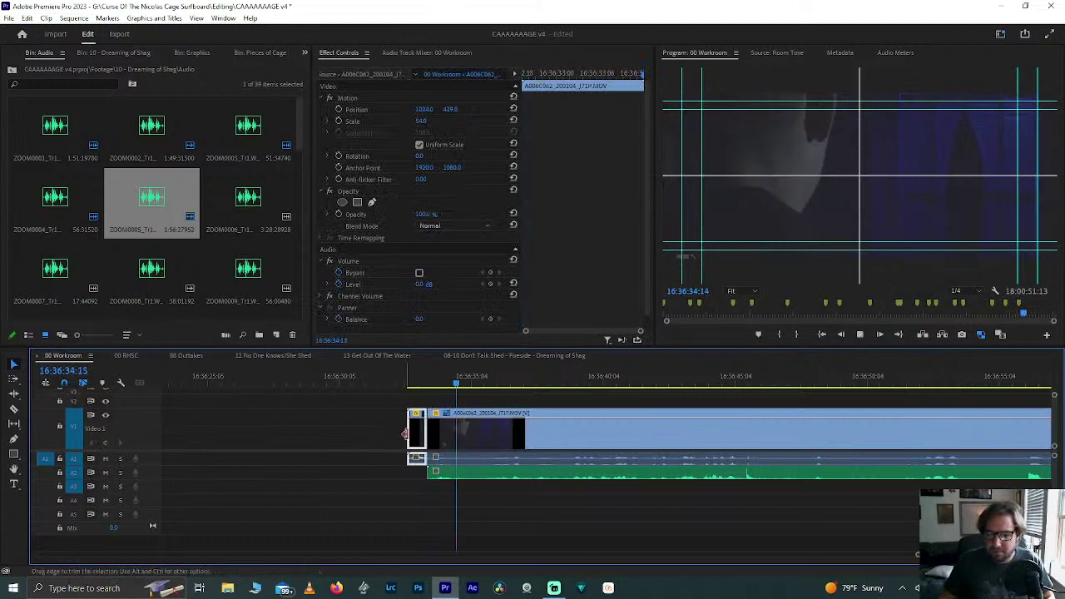
pyautogui.press('Delete')
pyautogui.click(727, 380)
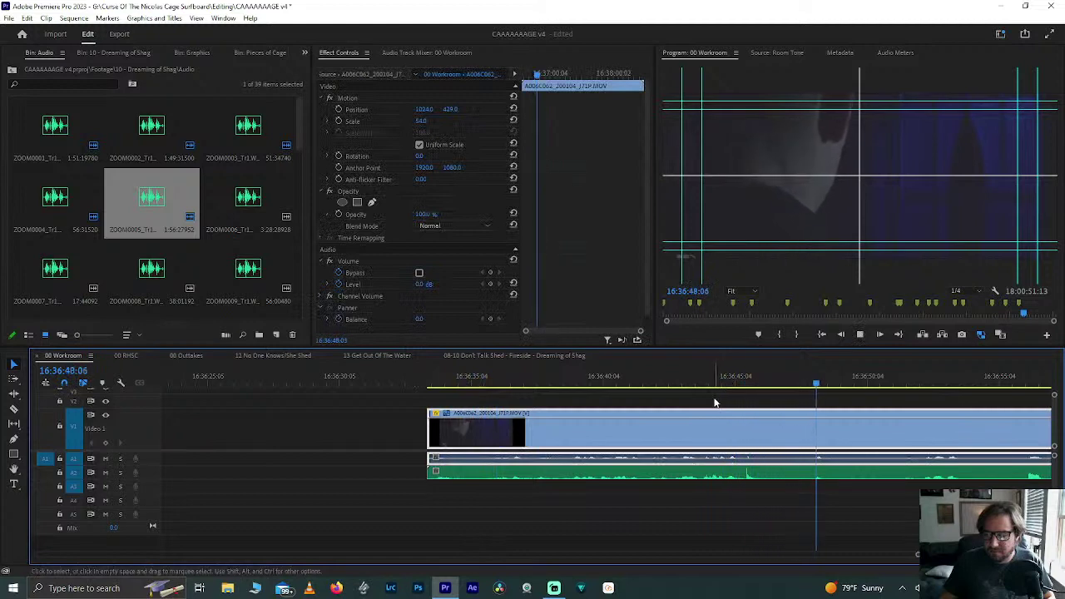
pyautogui.click(605, 382)
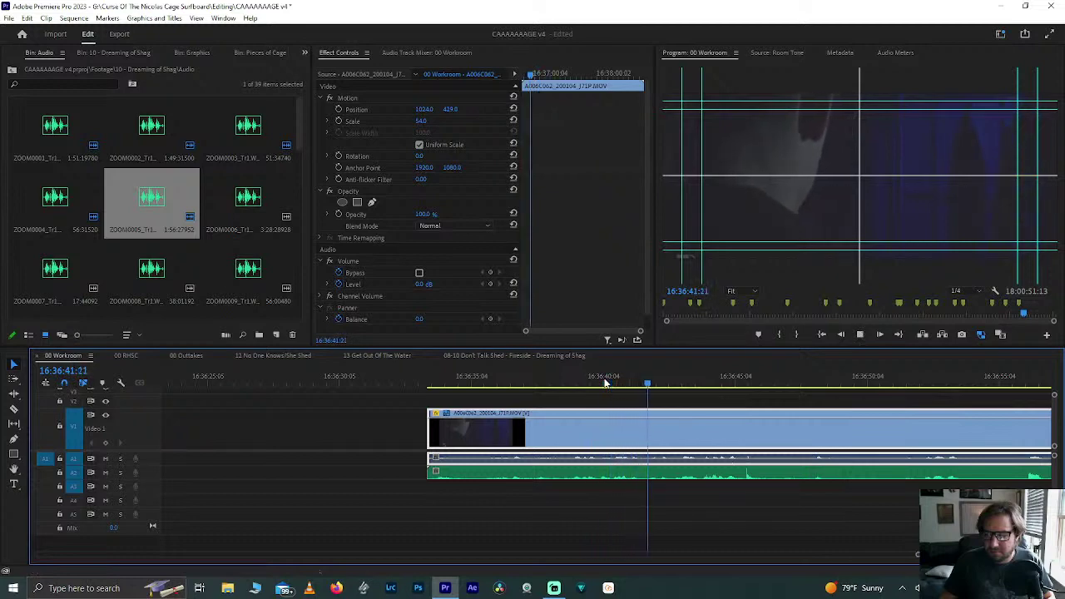
pyautogui.press('space')
# Step: Trim the ZOOM0005 audio's end to line up with the video's end
pyautogui.scroll(-5, 614, 442)
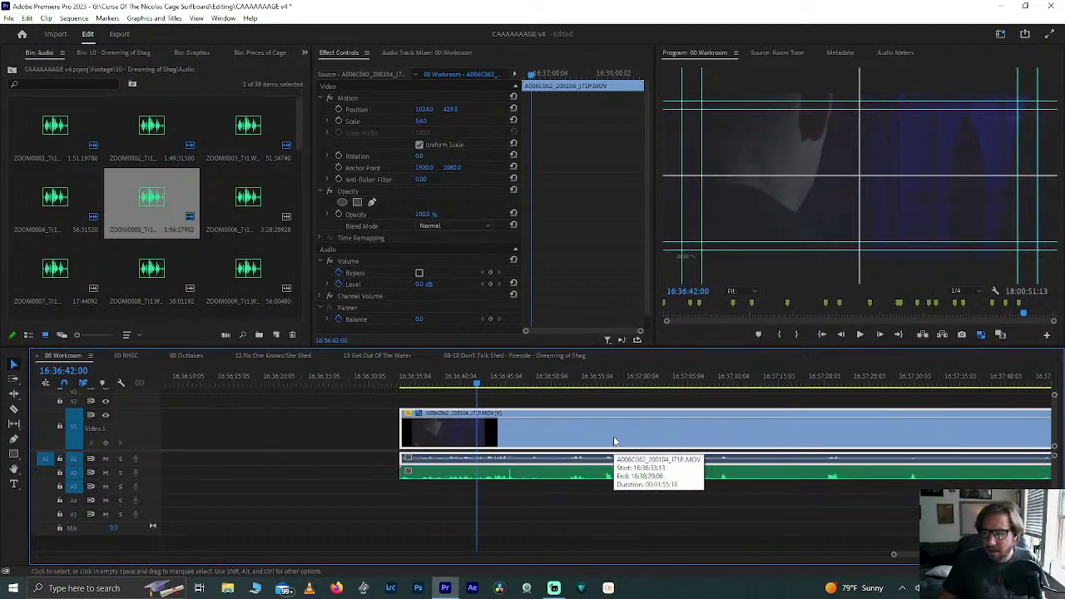
pyautogui.scroll(-3, 614, 441)
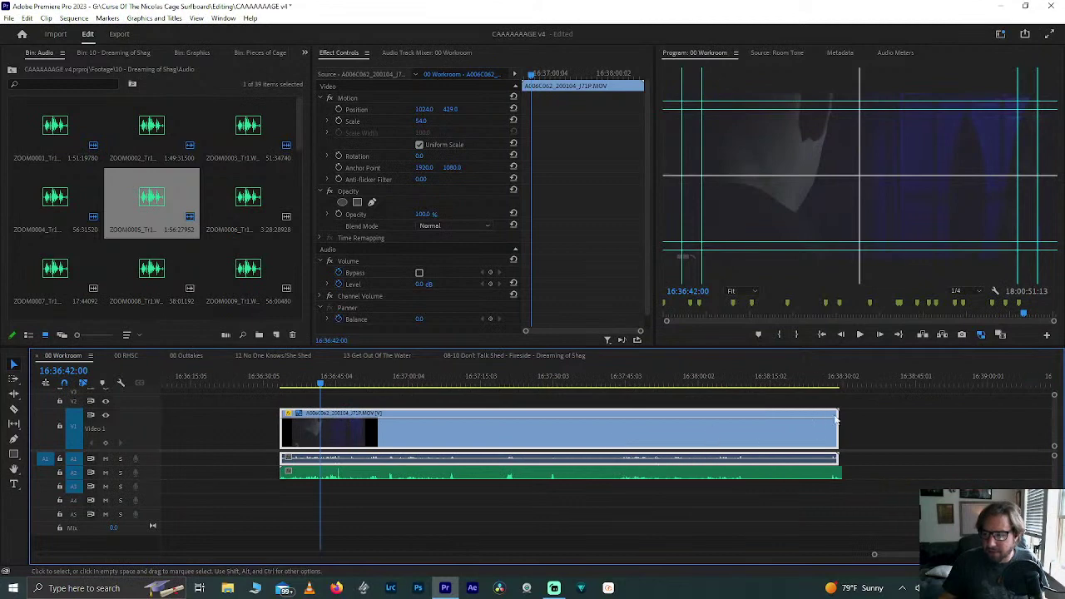
pyautogui.click(821, 377)
pyautogui.scroll(3, 824, 373)
pyautogui.scroll(3, 823, 374)
pyautogui.press('Down')
pyautogui.click(890, 469)
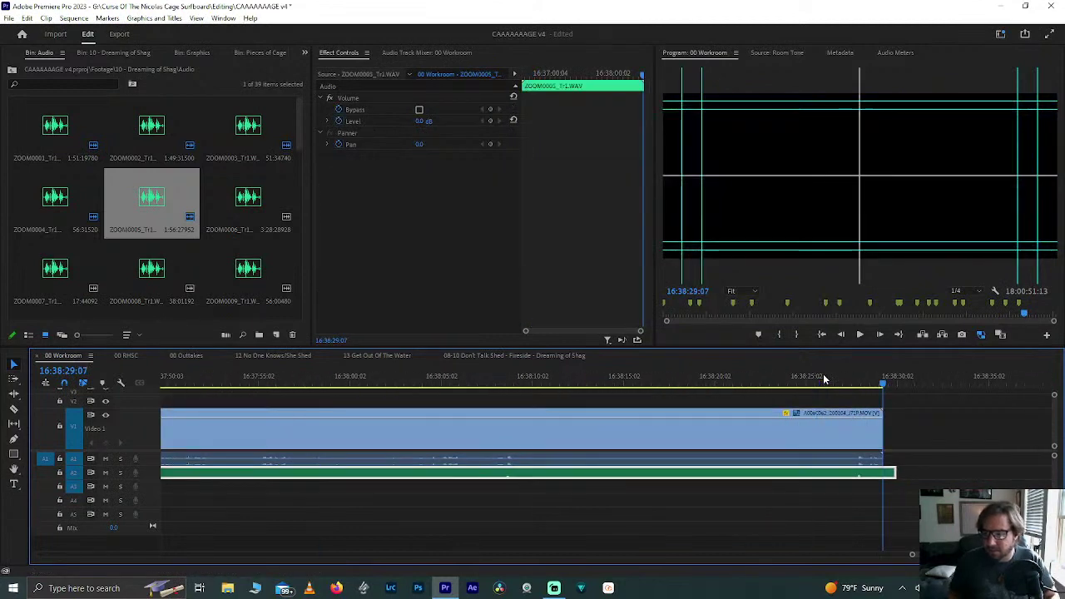
pyautogui.click(891, 476)
pyautogui.scroll(-3, 889, 472)
# Step: Pull the later video clips, including A006C063, left next to the edited clips
pyautogui.scroll(1, 889, 472)
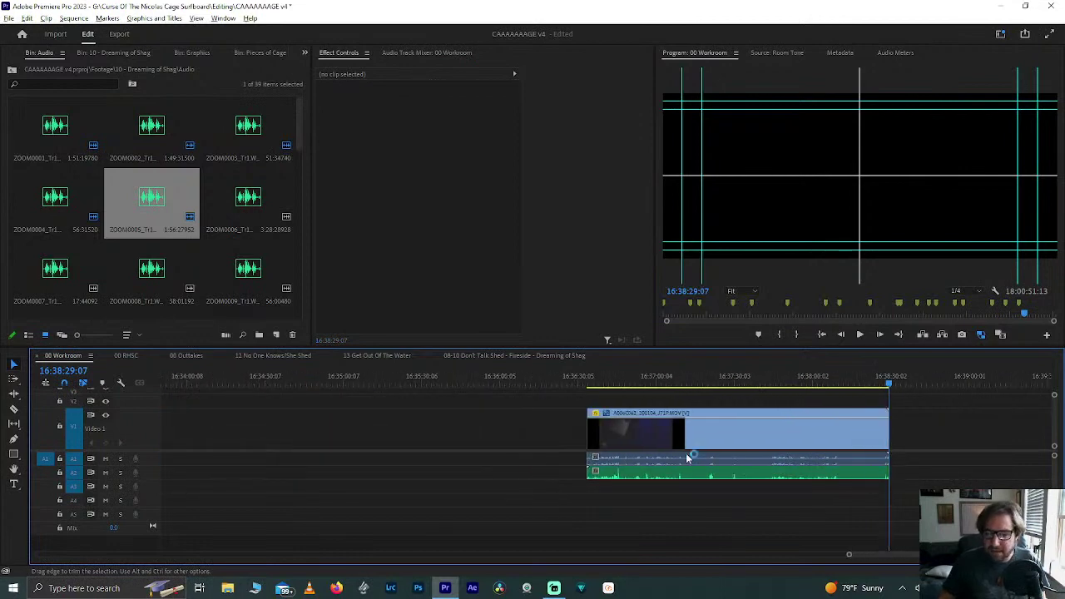
pyautogui.scroll(-1, 648, 452)
pyautogui.moveTo(663, 436); pyautogui.dragTo(376, 430)
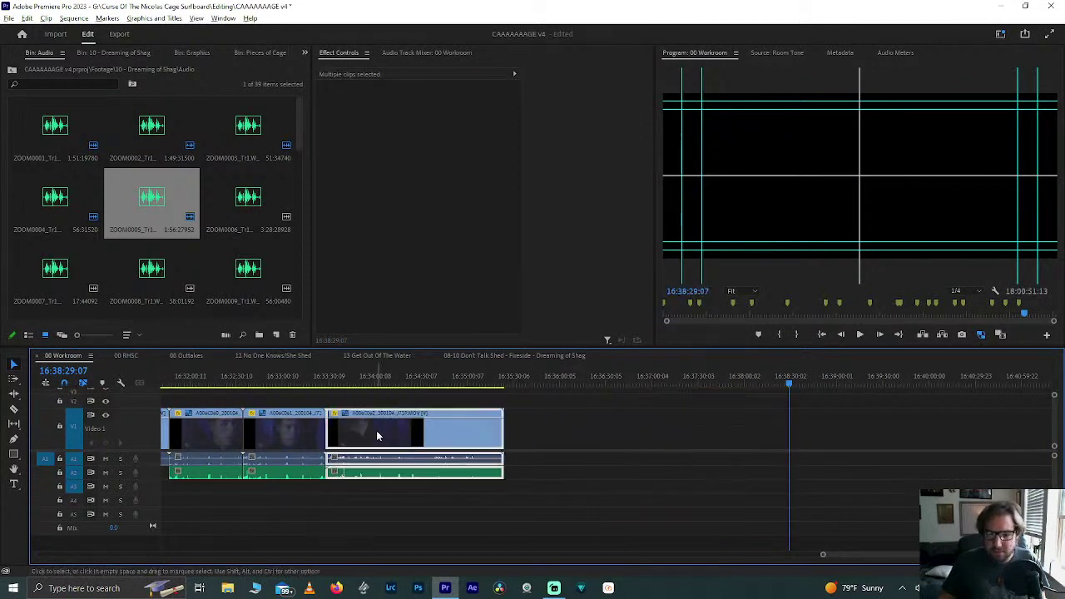
pyautogui.scroll(-4, 376, 430)
pyautogui.scroll(-2, 376, 430)
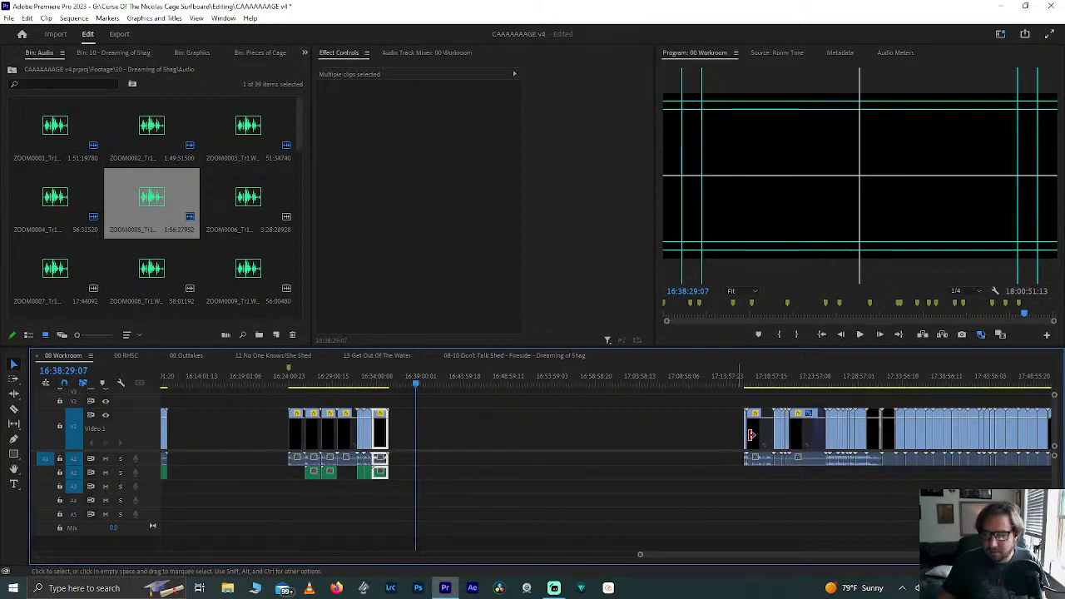
pyautogui.scroll(4, 748, 441)
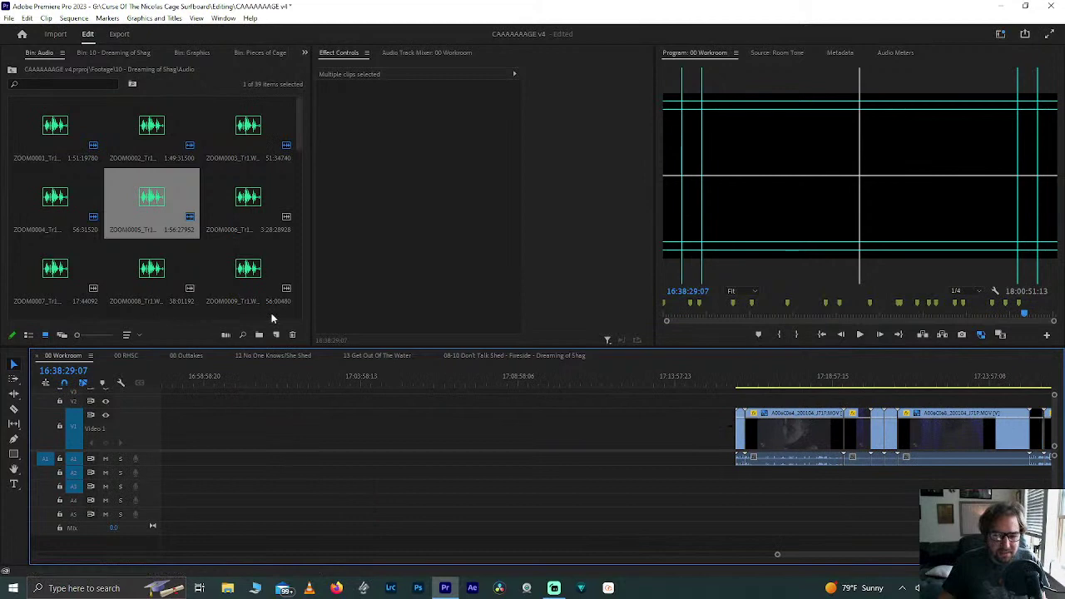
pyautogui.scroll(-4, 743, 434)
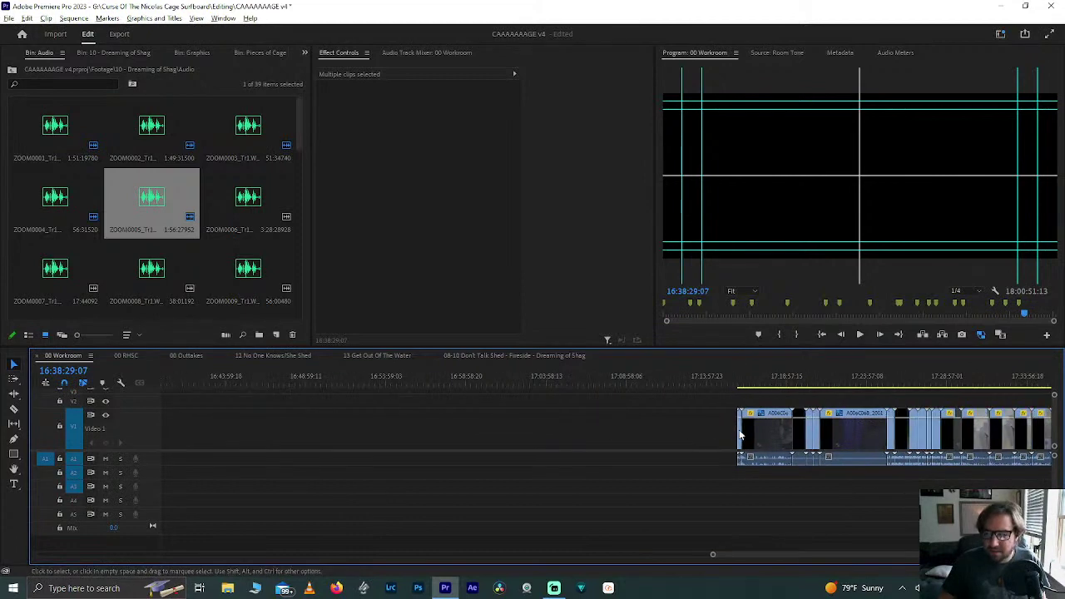
pyautogui.moveTo(740, 433); pyautogui.dragTo(515, 426)
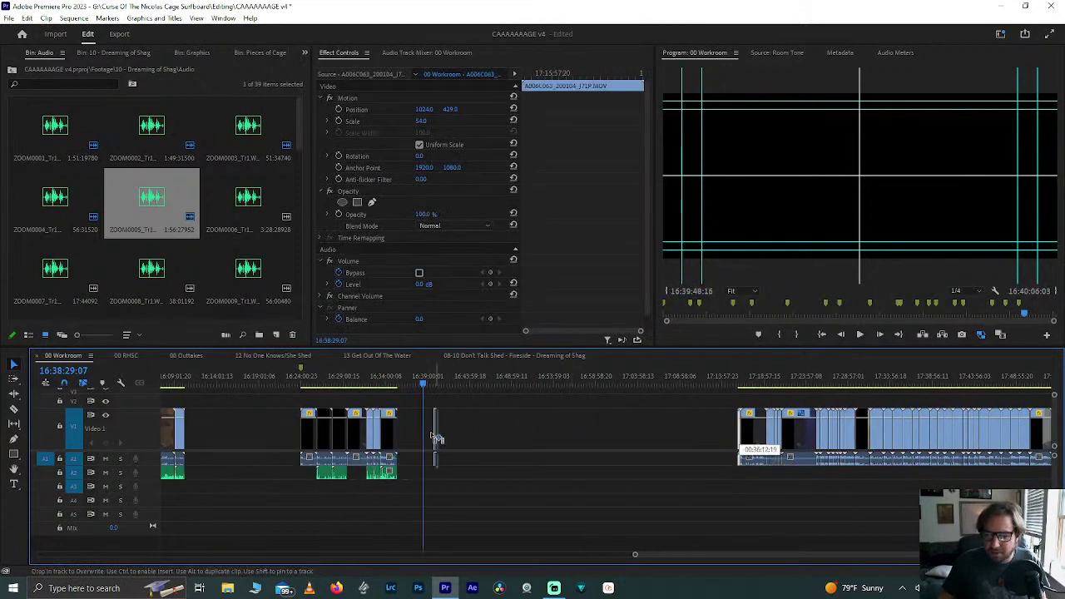
pyautogui.moveTo(437, 437)
pyautogui.mouseDown()
pyautogui.moveTo(657, 437)
pyautogui.moveTo(436, 437)
pyautogui.mouseUp()
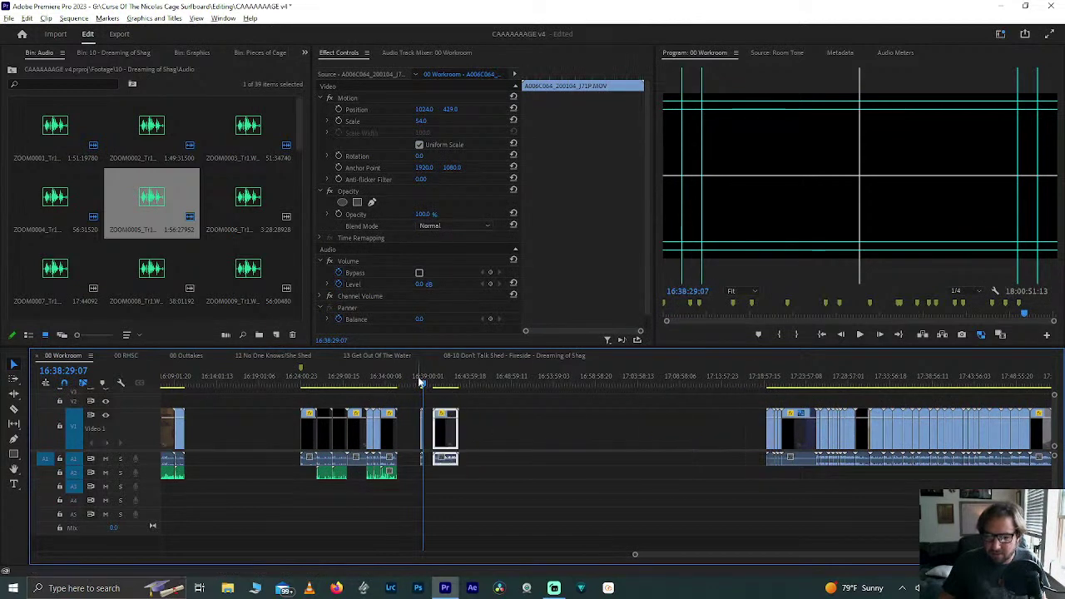
# Step: Add the ZOOM0006 audio to track A3 beneath the start of A006C064
pyautogui.scroll(5, 418, 376)
pyautogui.click(447, 382)
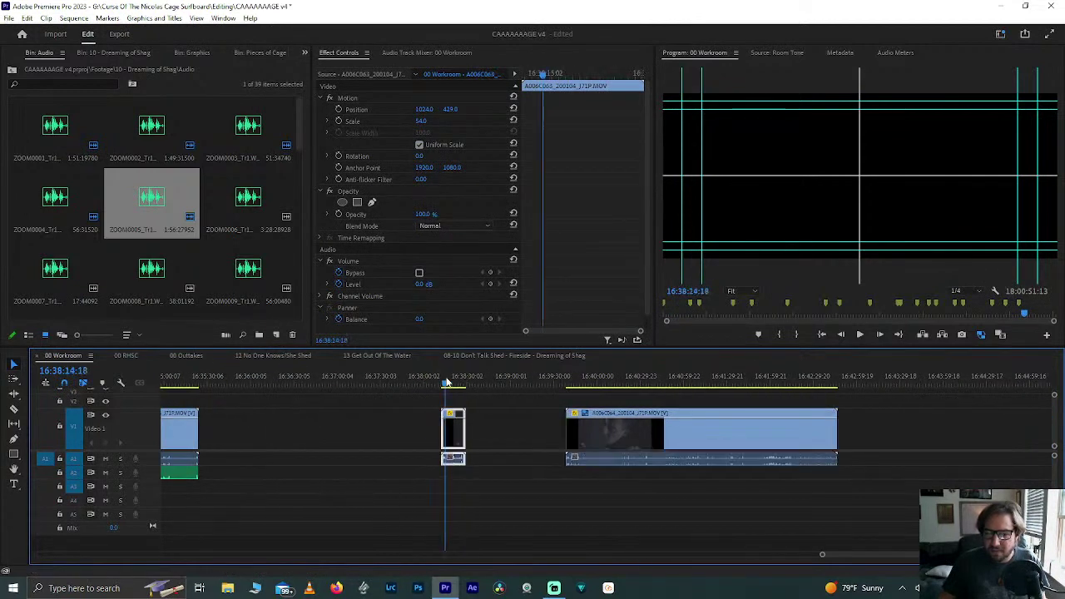
pyautogui.scroll(3, 447, 382)
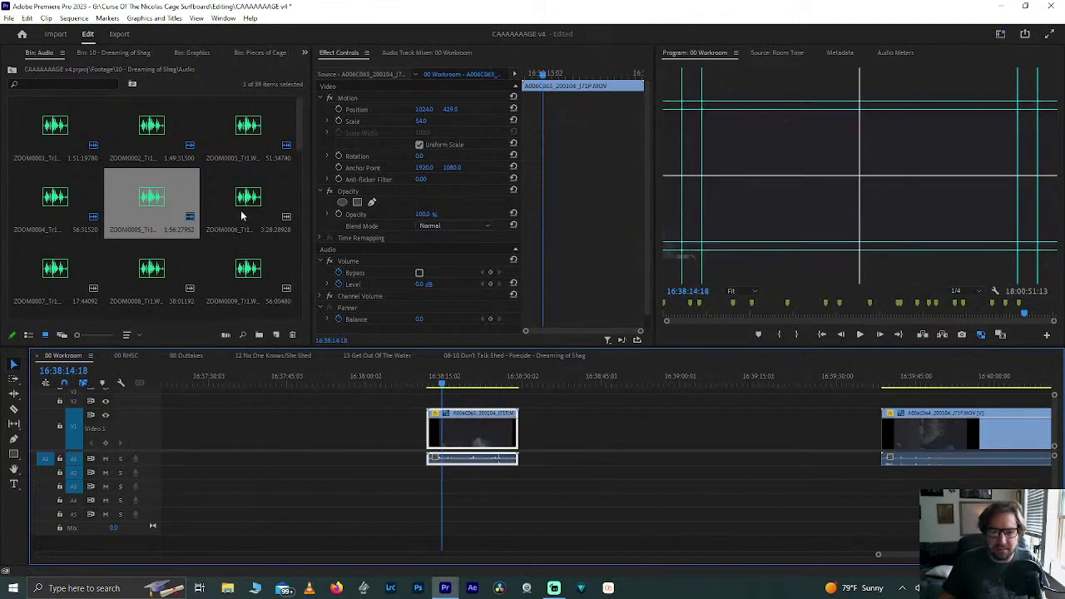
pyautogui.moveTo(241, 210); pyautogui.dragTo(854, 468)
pyautogui.scroll(-4, 855, 468)
# Step: Play back the short A006C063 clip from just before its start
pyautogui.scroll(-4, 856, 468)
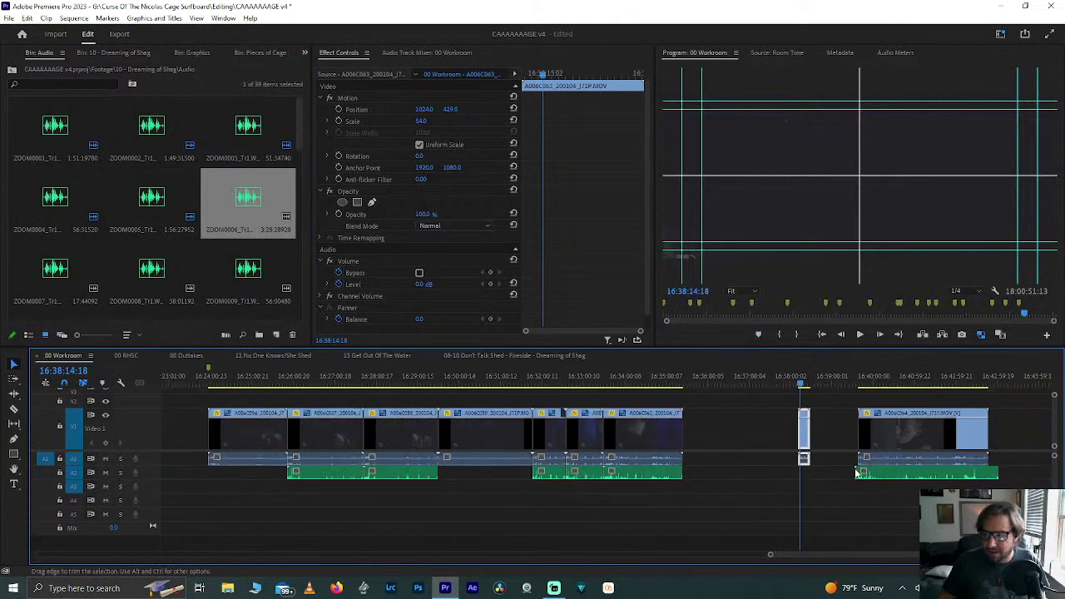
pyautogui.click(674, 387)
pyautogui.scroll(8, 674, 387)
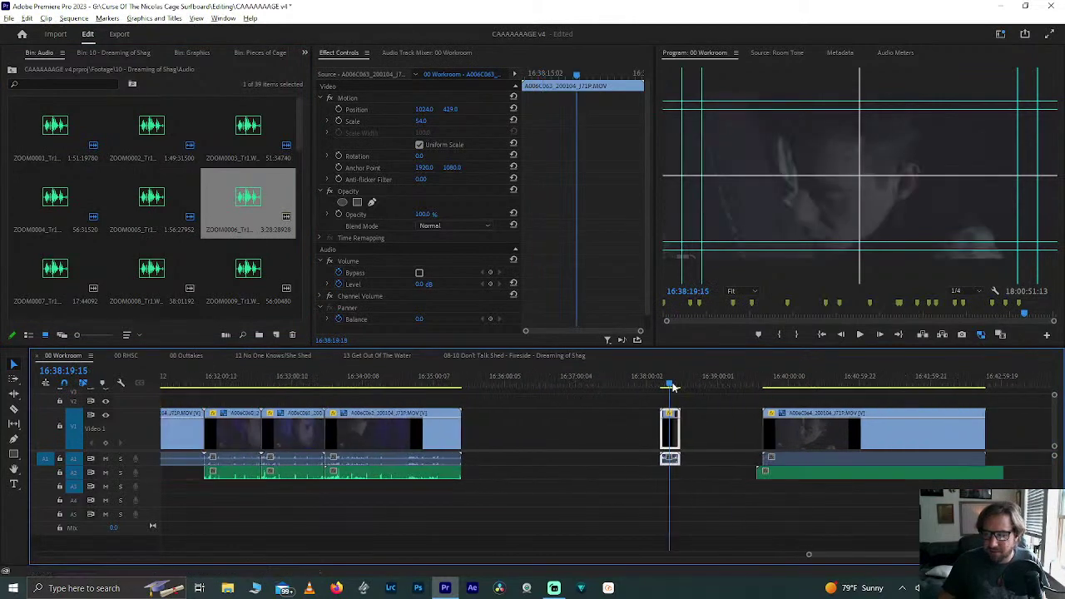
pyautogui.click(602, 385)
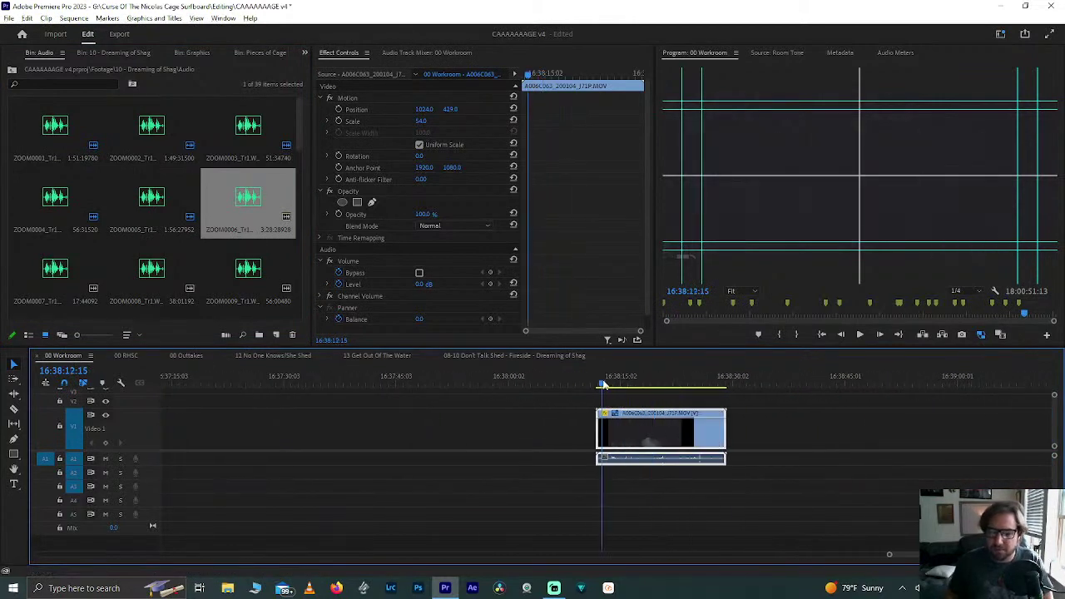
pyautogui.hotkey('shift', 'Left')
pyautogui.hotkey('shift', 'Left')
pyautogui.hotkey('shift', 'Left')
pyautogui.hotkey('shift', 'Left')
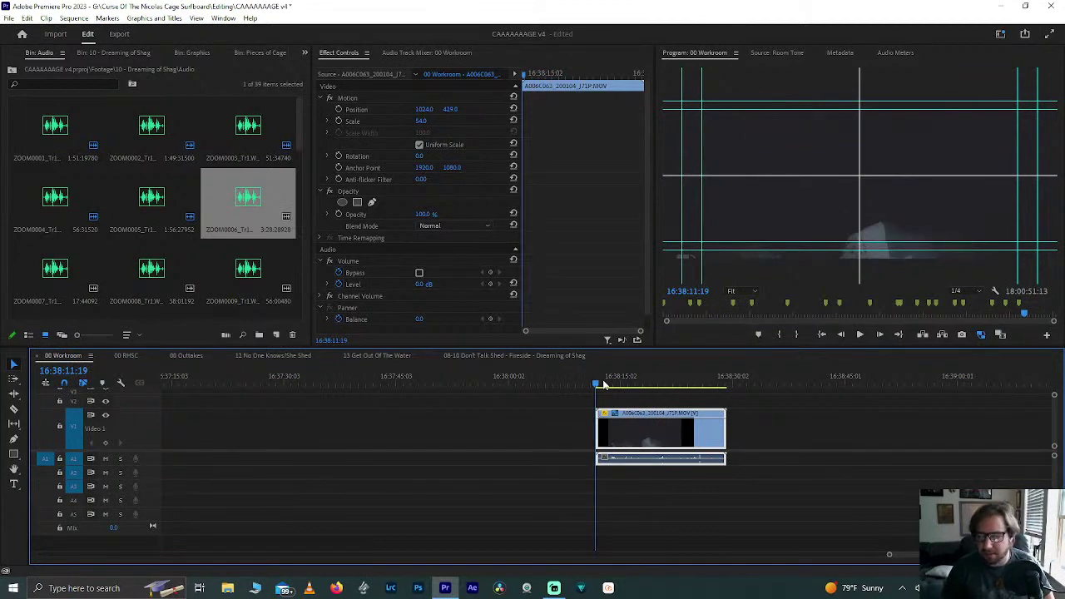
pyautogui.press('space')
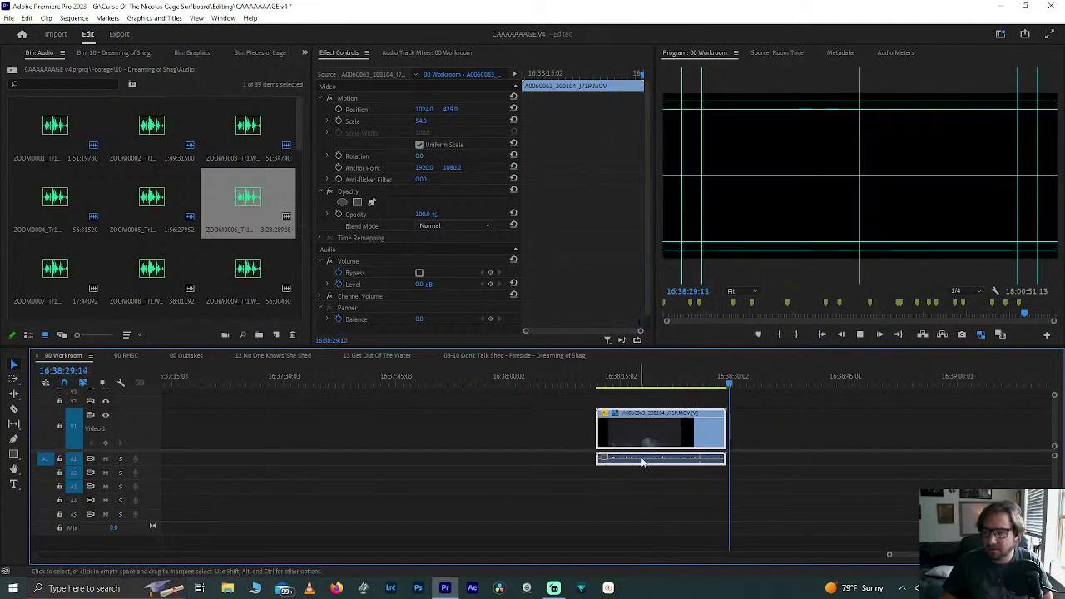
pyautogui.hotkey('ctrl', 'z')
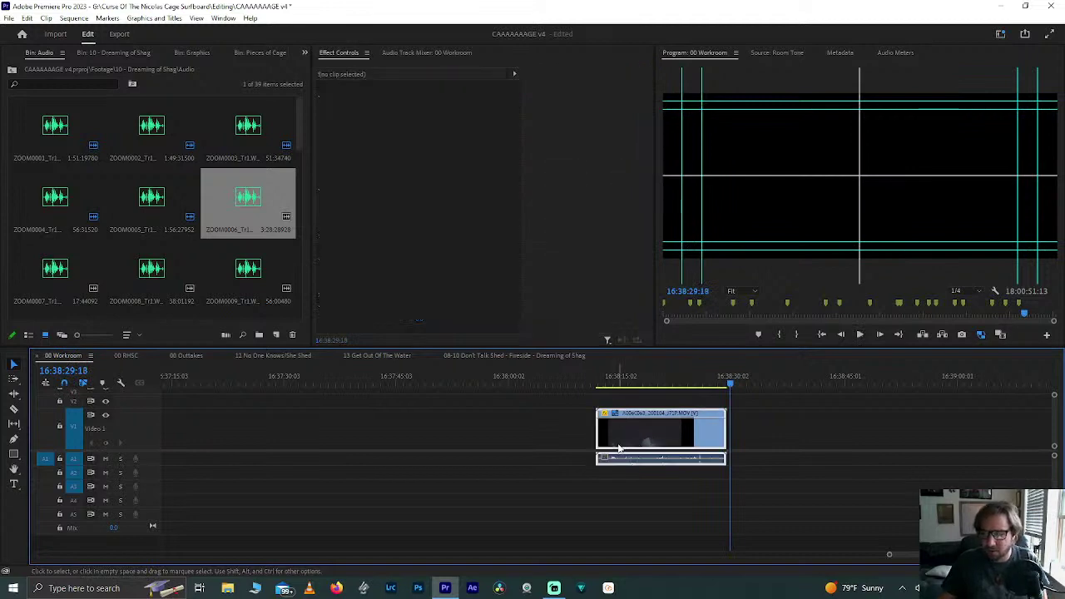
pyautogui.press('-')
# Step: Marquee-select the A006C064 video together with the ZOOM0006 audio below it
pyautogui.scroll(-3, 618, 449)
pyautogui.click(766, 376)
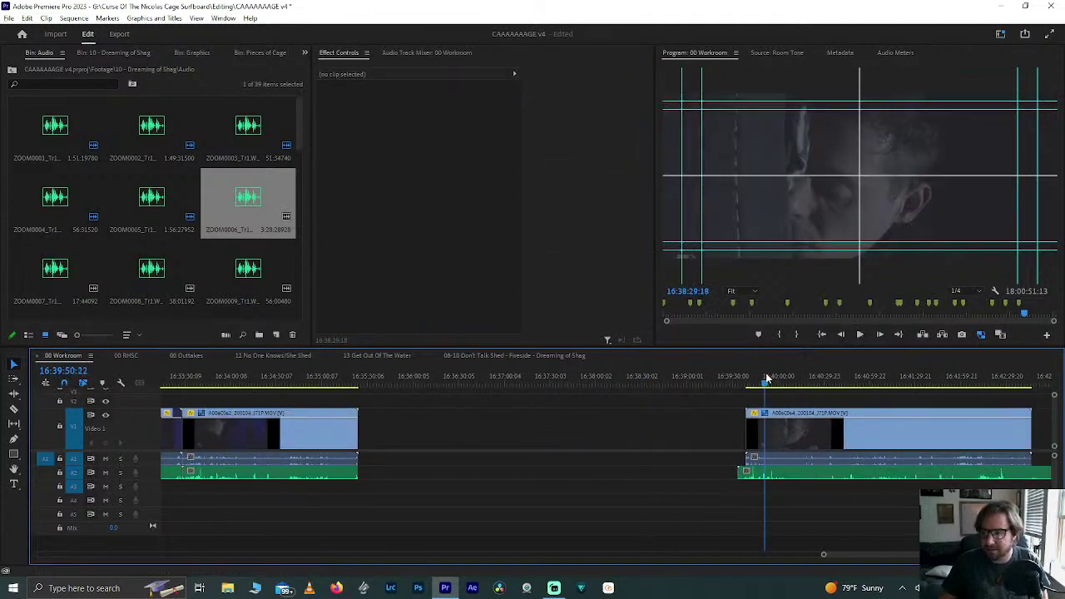
pyautogui.scroll(-3, 765, 373)
pyautogui.scroll(-2, 766, 373)
pyautogui.moveTo(359, 453); pyautogui.dragTo(708, 498)
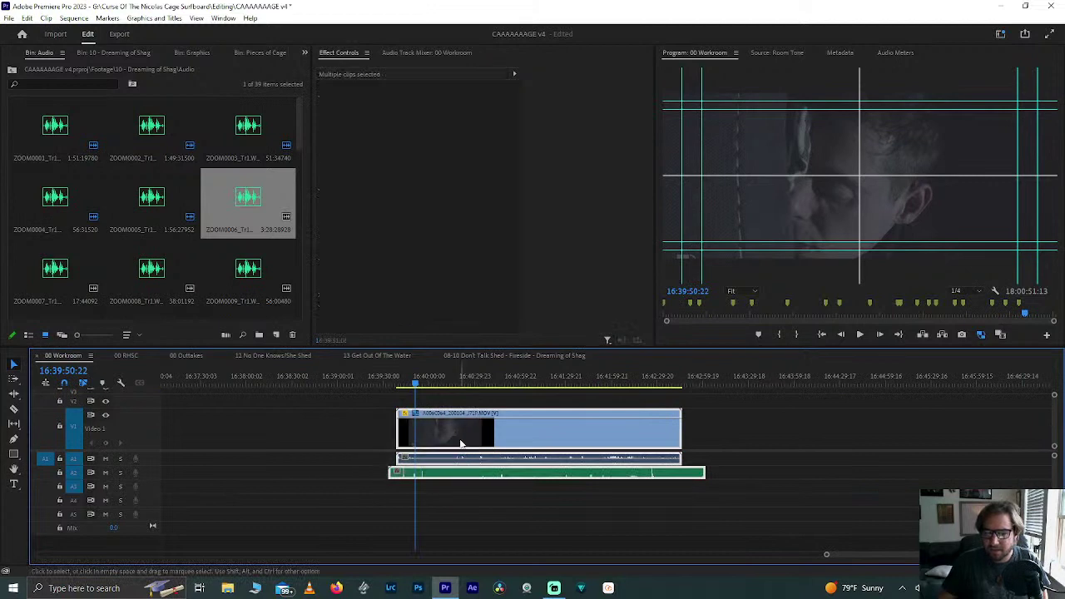
# Step: Synchronize the A006C064 video with the ZOOM0006 audio by audio
pyautogui.rightClick(460, 466)
pyautogui.click(525, 241)
pyautogui.press('Return')
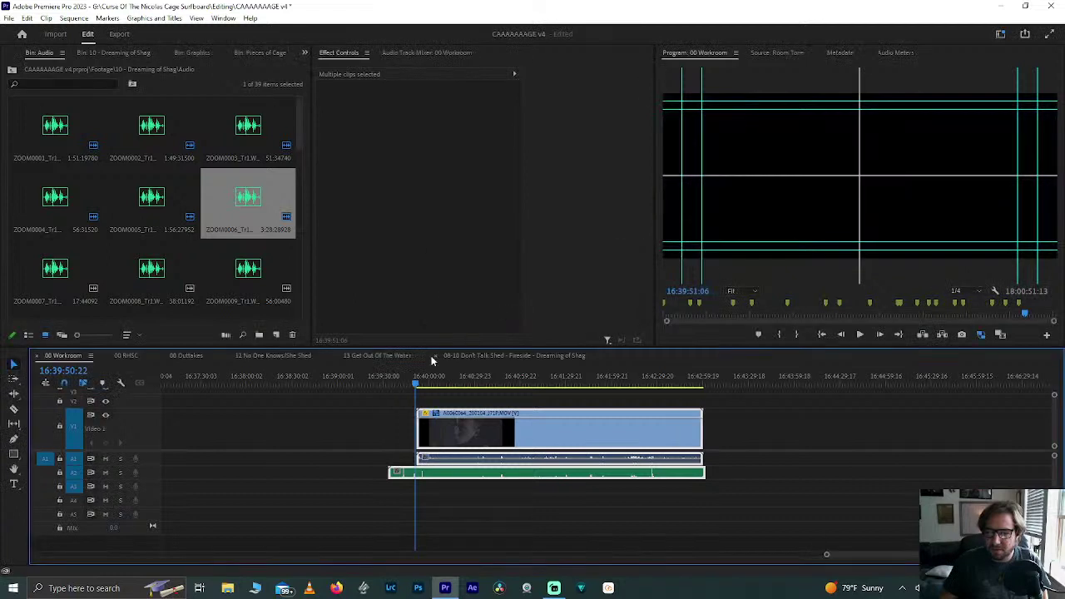
pyautogui.click(385, 426)
# Step: Trim ZOOM0006's start to the video's start, then show the Dreaming of Shag bin
pyautogui.moveTo(385, 474); pyautogui.dragTo(414, 472)
pyautogui.scroll(6, 435, 461)
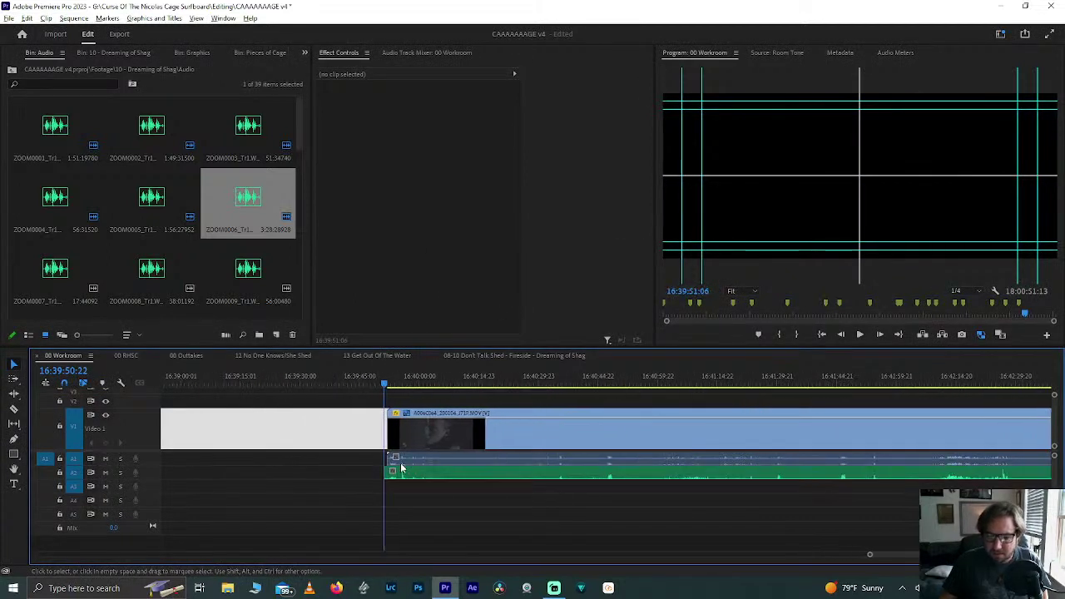
pyautogui.scroll(2, 402, 469)
pyautogui.moveTo(325, 479); pyautogui.dragTo(338, 482)
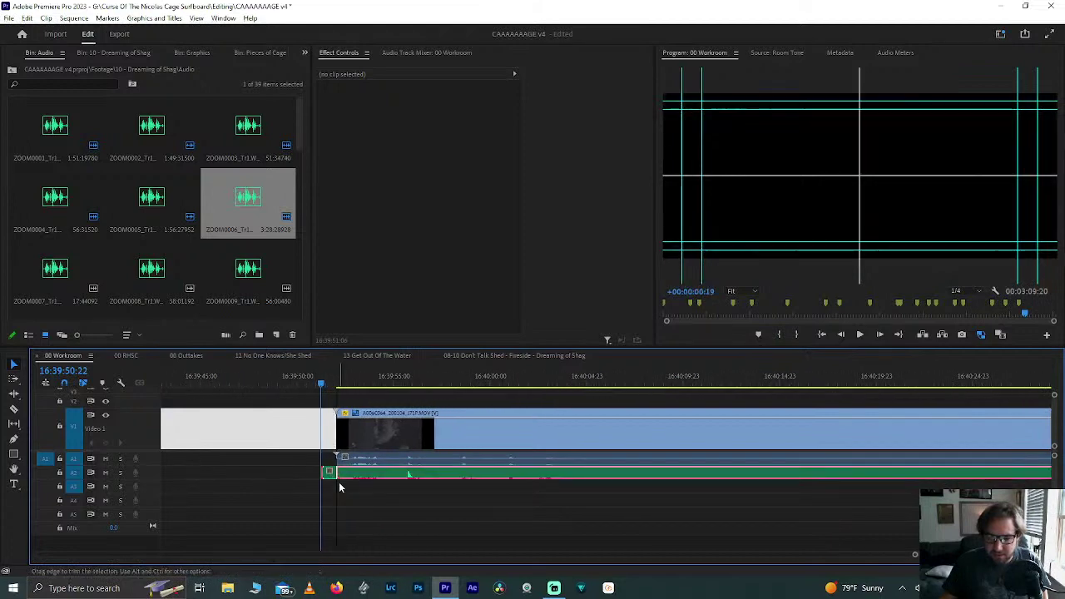
pyautogui.click(355, 382)
pyautogui.scroll(-5, 354, 383)
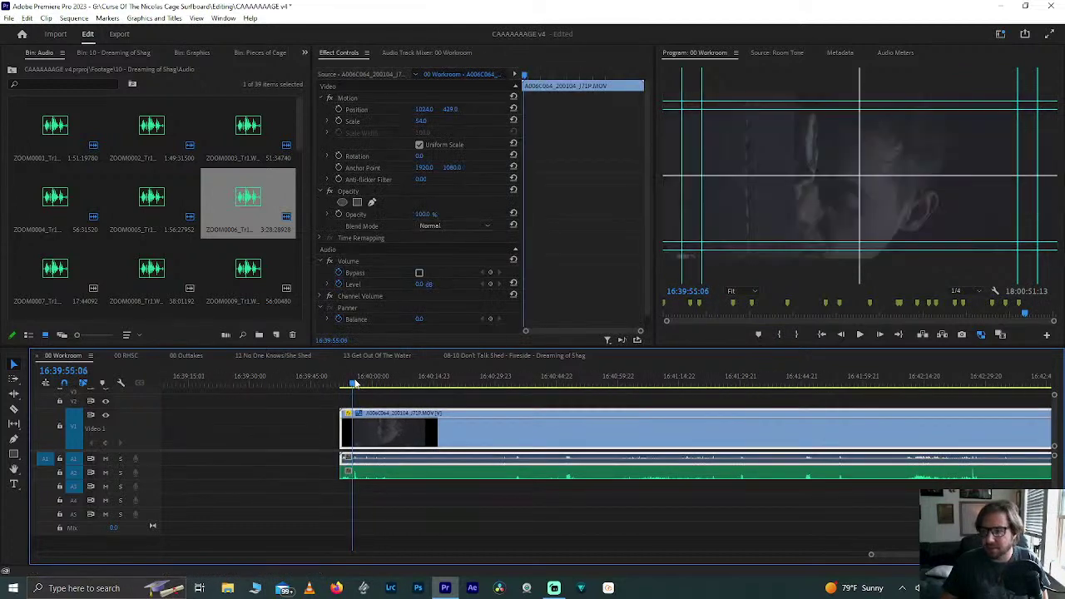
pyautogui.scroll(-1, 355, 382)
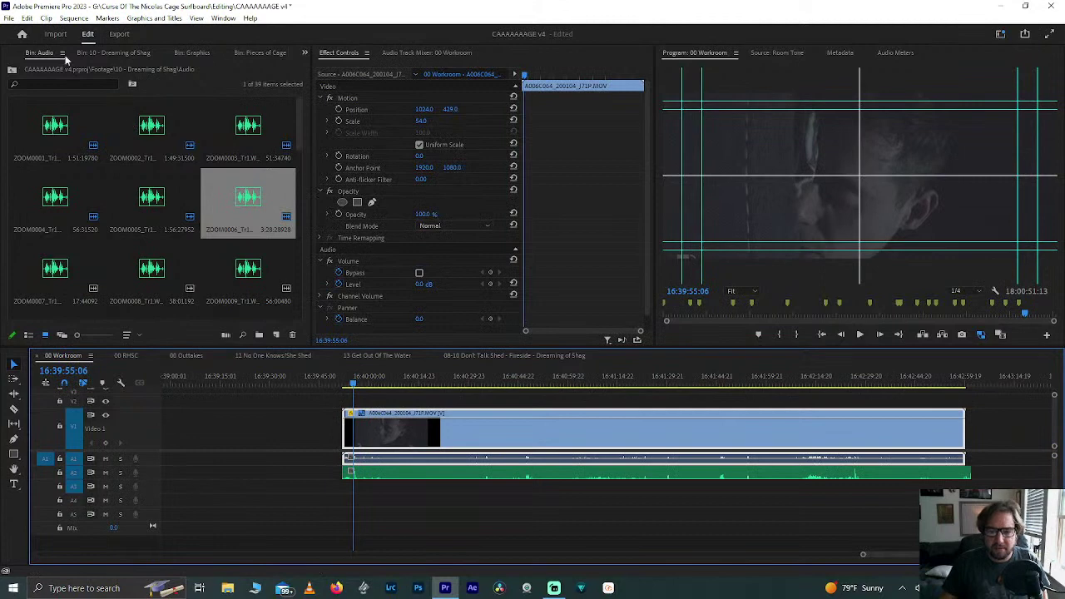
pyautogui.click(126, 51)
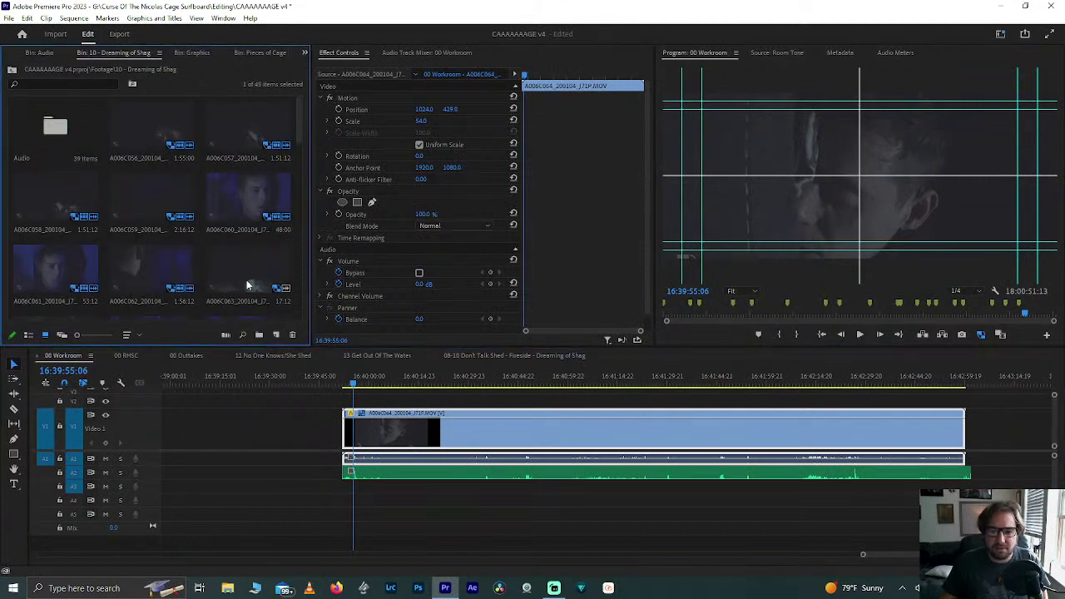
# Step: Add A006C063 to the timeline, preview it against A006C064, then delete it
pyautogui.scroll(-2, 247, 280)
pyautogui.moveTo(241, 126); pyautogui.dragTo(273, 439)
pyautogui.click(282, 376)
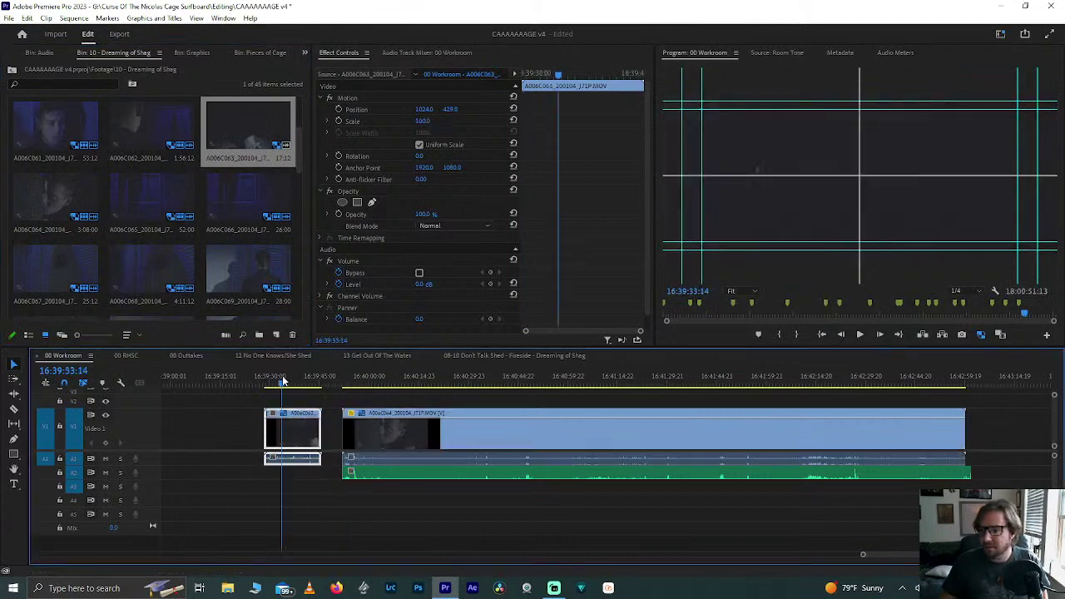
pyautogui.moveTo(282, 379); pyautogui.dragTo(307, 383)
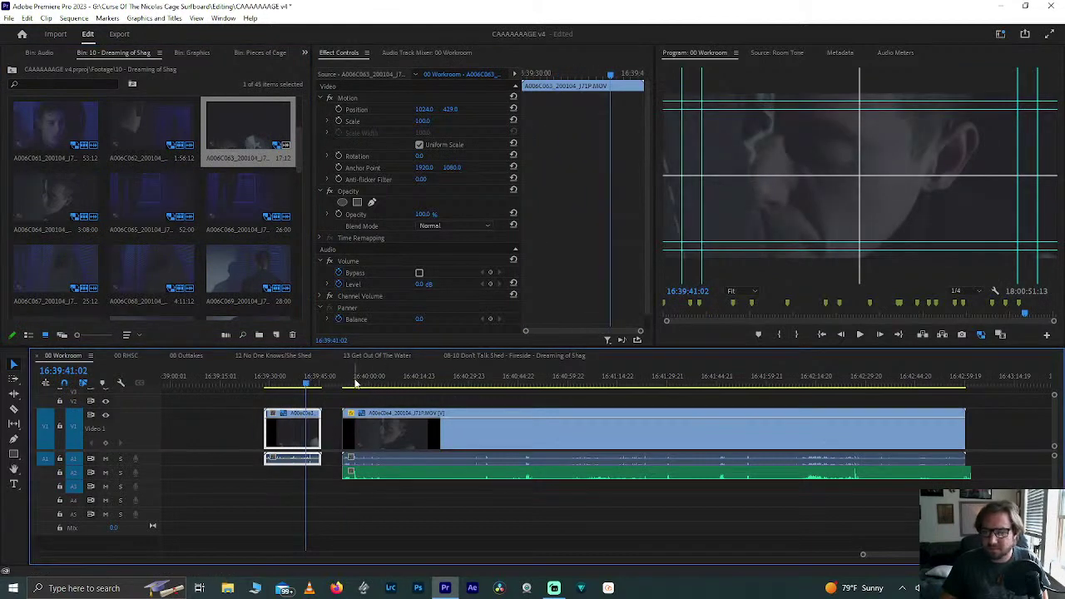
pyautogui.click(355, 381)
pyautogui.click(303, 381)
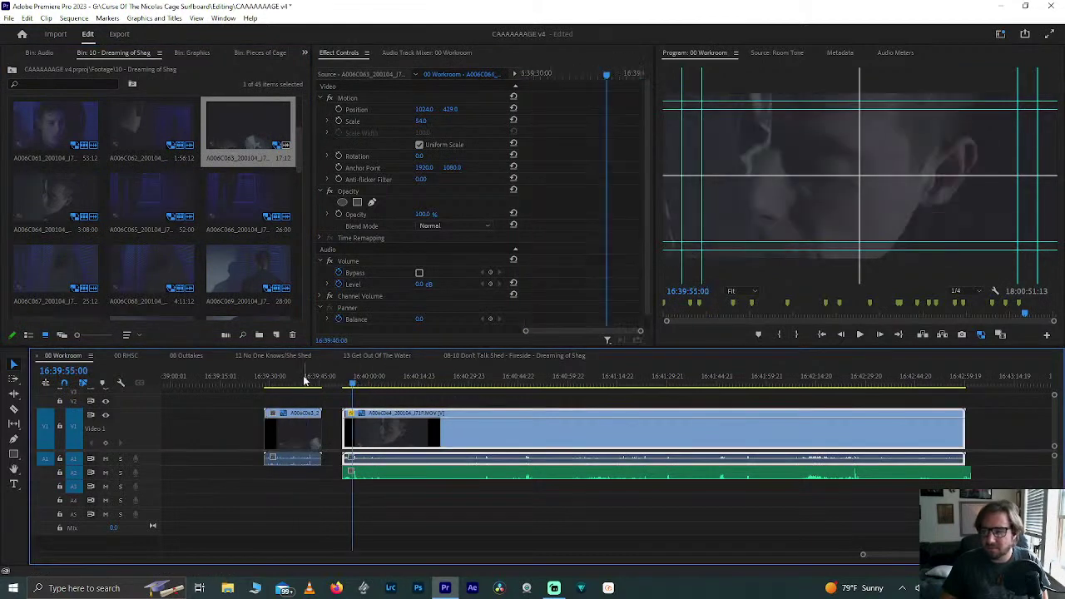
pyautogui.click(231, 426)
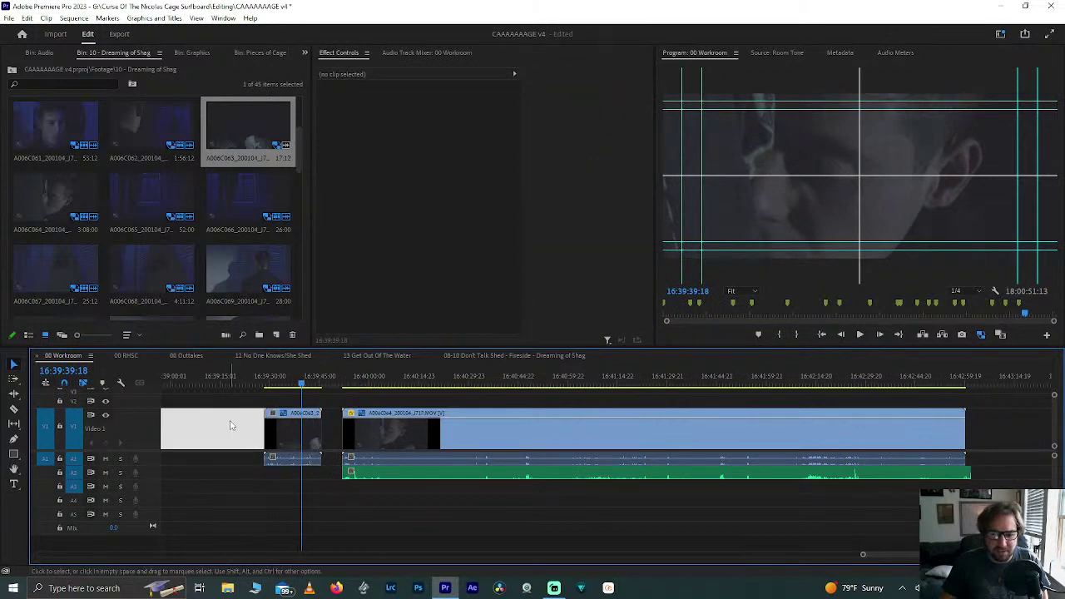
pyautogui.click(281, 431)
pyautogui.press('Delete')
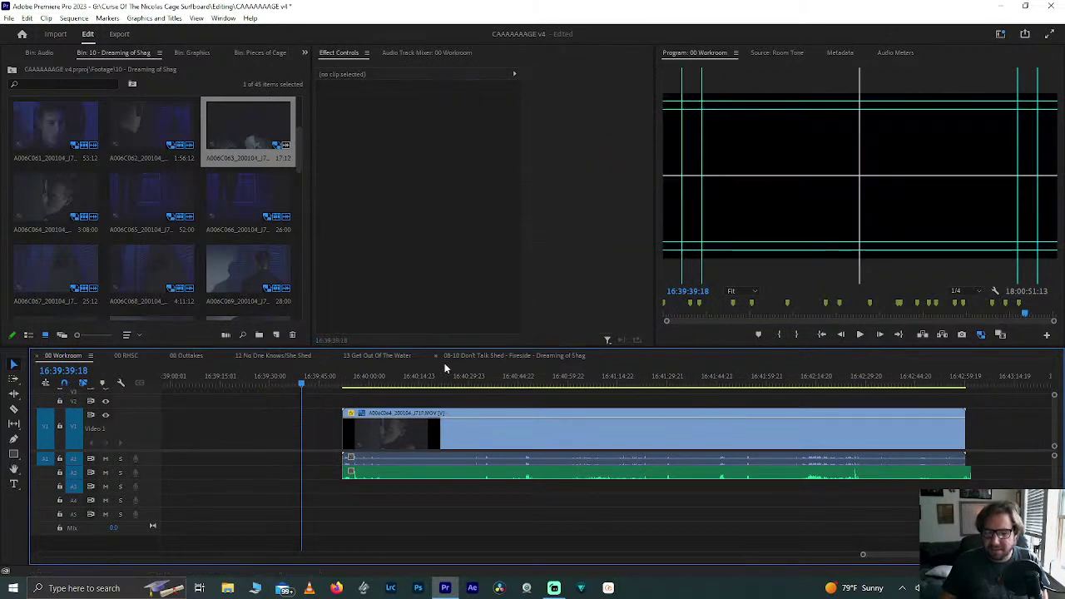
# Step: Preview through A006C064 and adjust where its audio clip ends
pyautogui.click(476, 387)
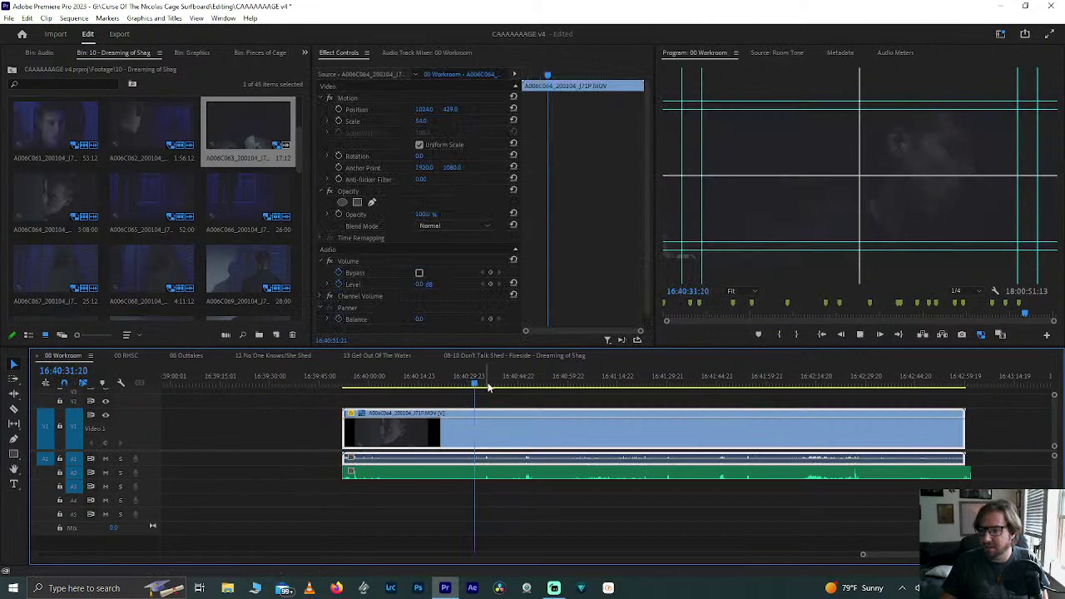
pyautogui.moveTo(515, 385); pyautogui.dragTo(935, 428)
pyautogui.moveTo(969, 470); pyautogui.dragTo(973, 473)
pyautogui.press('-')
pyautogui.moveTo(635, 407); pyautogui.dragTo(516, 431)
pyautogui.press('-')
pyautogui.press('-')
pyautogui.press('-')
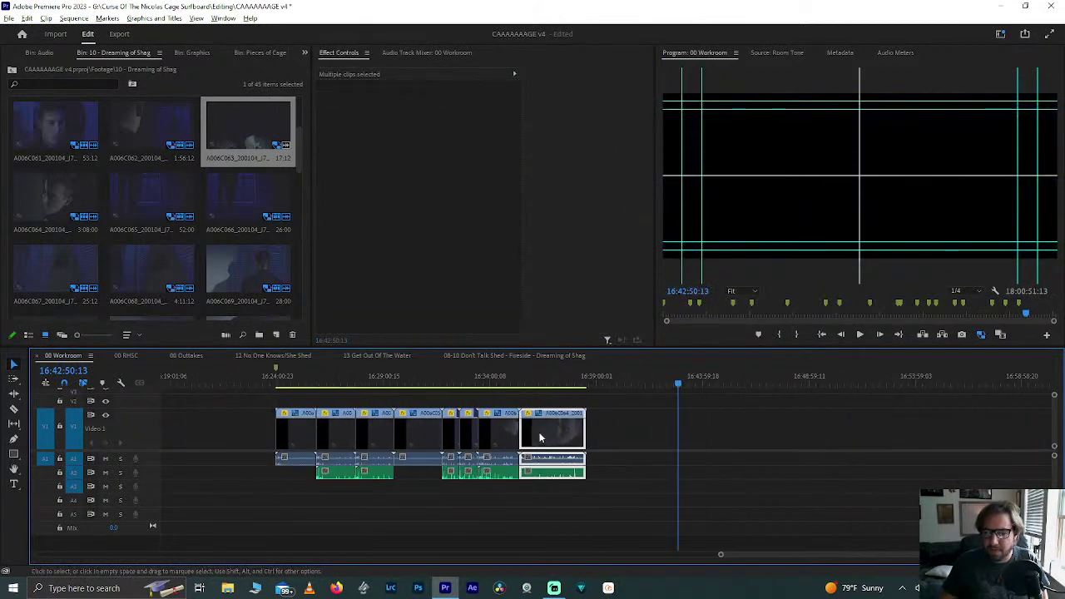
pyautogui.press('-')
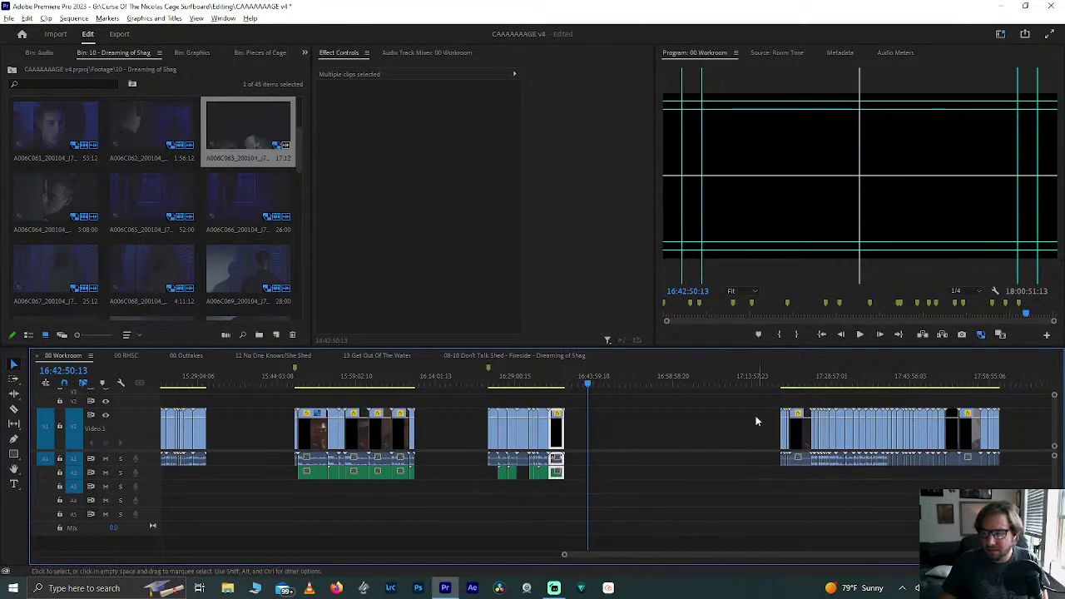
# Step: Move the right-hand clip group left and bring A006C065 up to the playhead
pyautogui.moveTo(741, 392); pyautogui.dragTo(1037, 500)
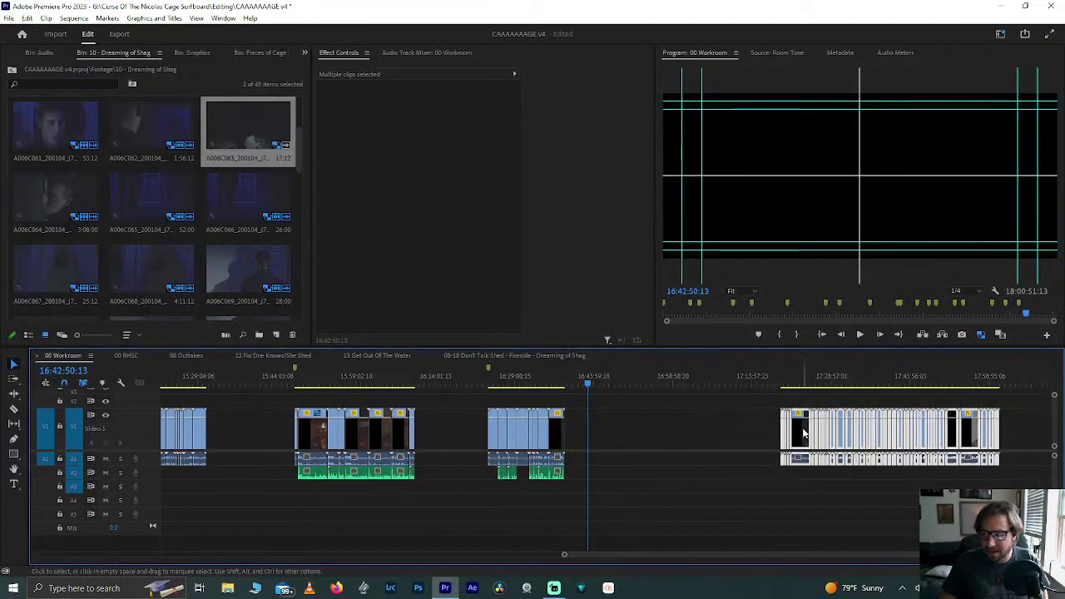
pyautogui.moveTo(804, 432); pyautogui.dragTo(693, 432)
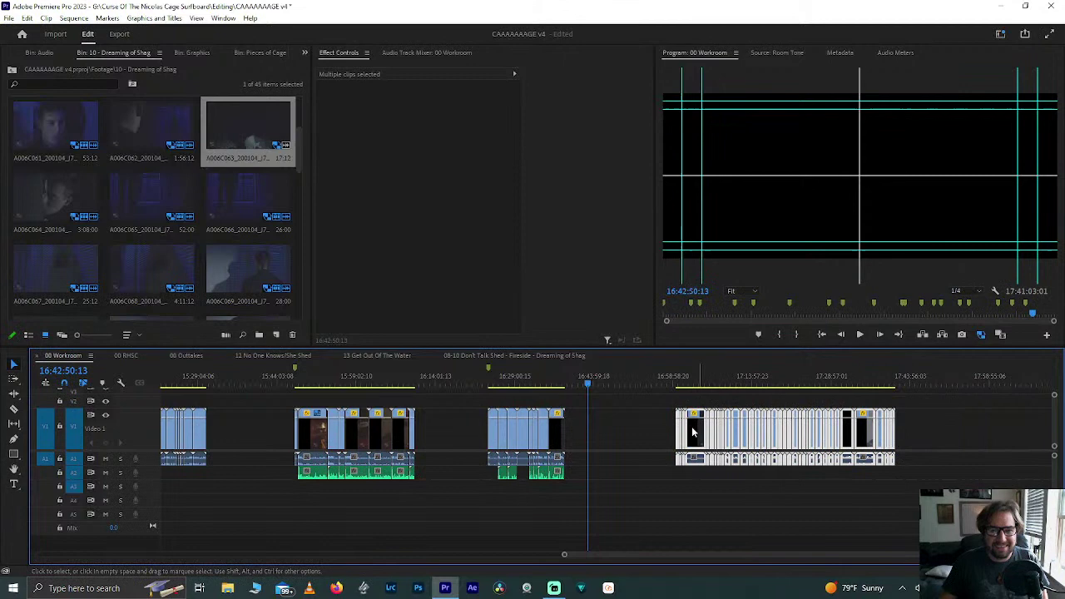
pyautogui.click(650, 430)
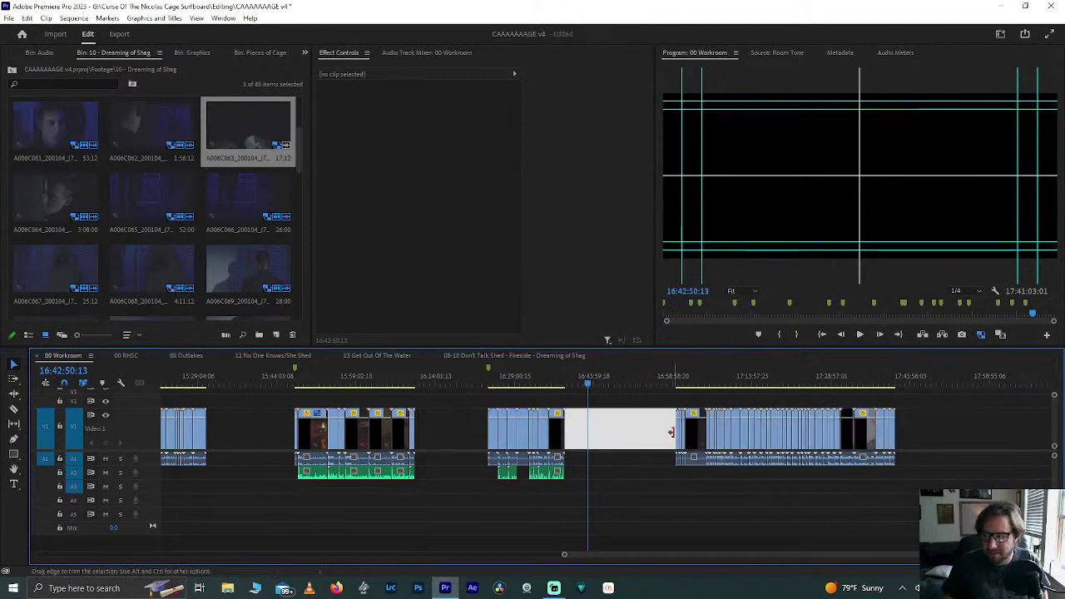
pyautogui.moveTo(679, 444); pyautogui.dragTo(585, 425)
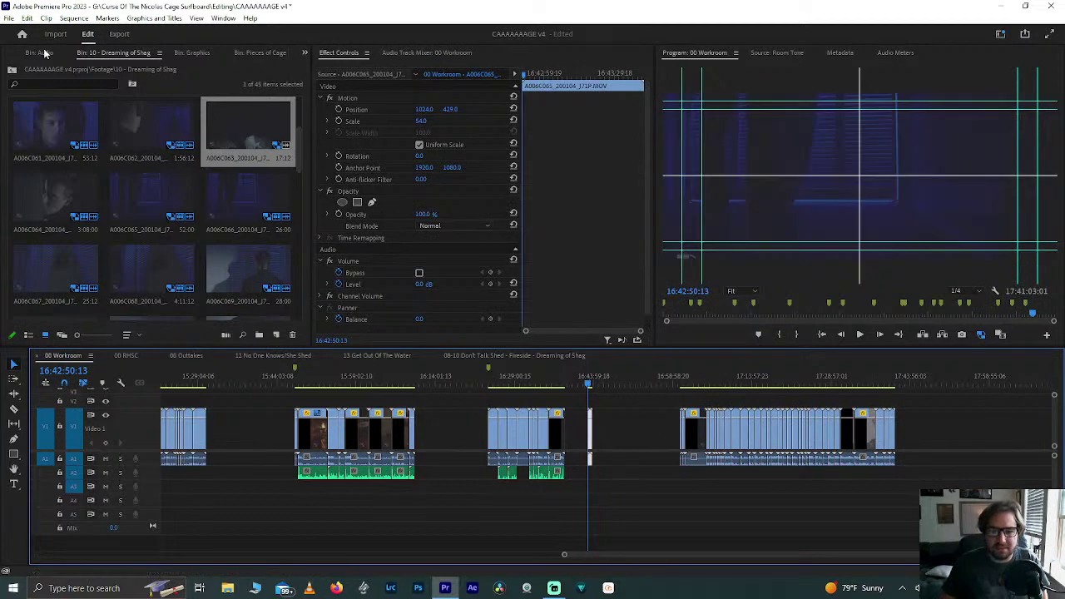
# Step: Try the ZOOM0007 audio from the Audio bin against A006C065 and check playback
pyautogui.click(41, 52)
pyautogui.click(47, 257)
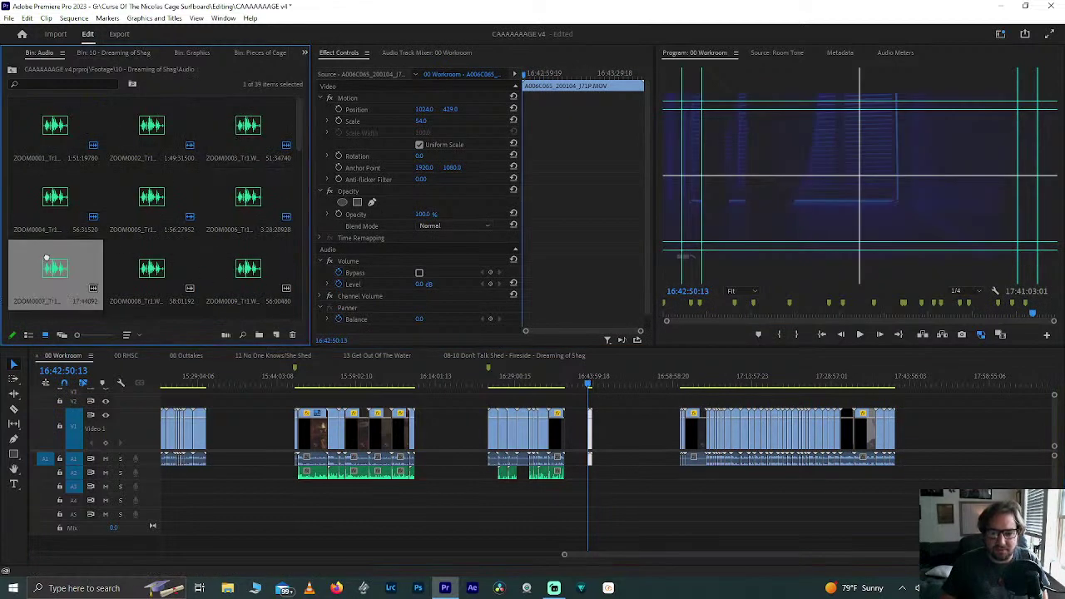
pyautogui.click(585, 472)
pyautogui.press('=')
pyautogui.press('=')
pyautogui.press('=')
pyautogui.press('=')
pyautogui.press('=')
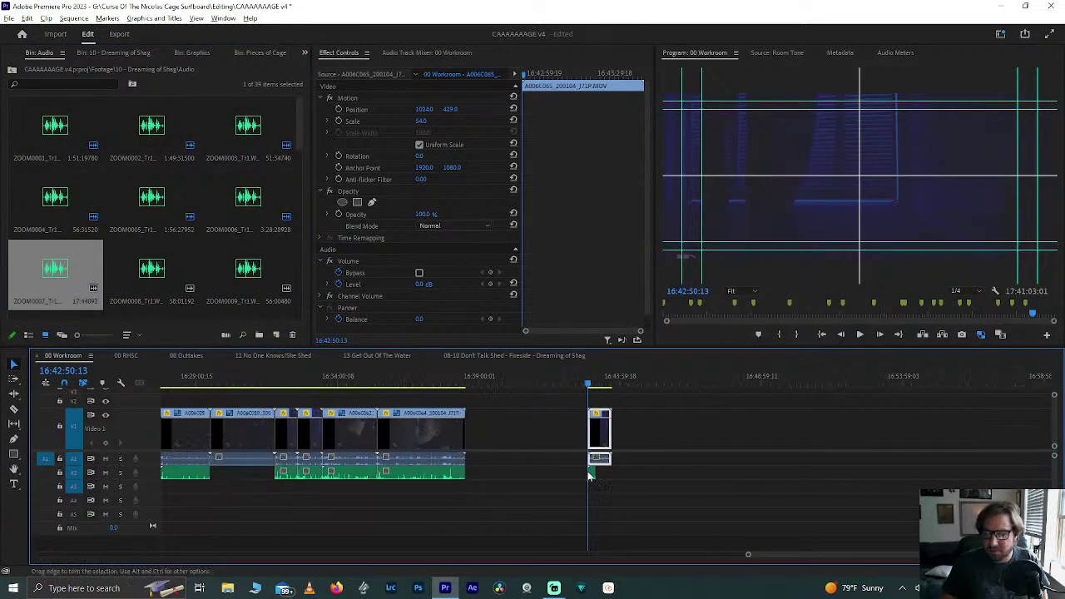
pyautogui.hscroll(4, 588, 471)
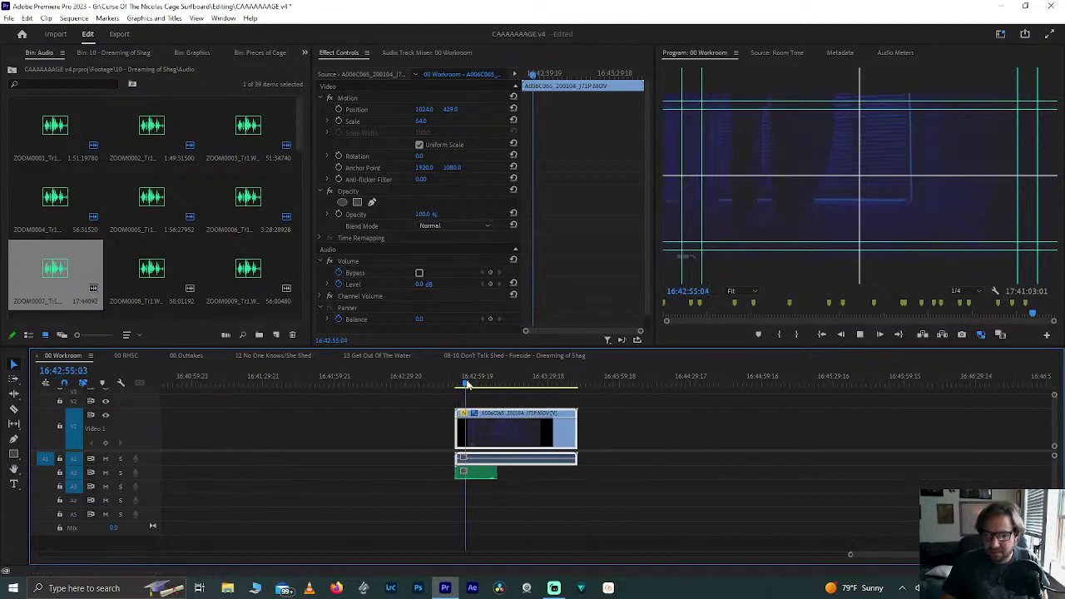
pyautogui.press('=')
pyautogui.press('=')
pyautogui.click(516, 385)
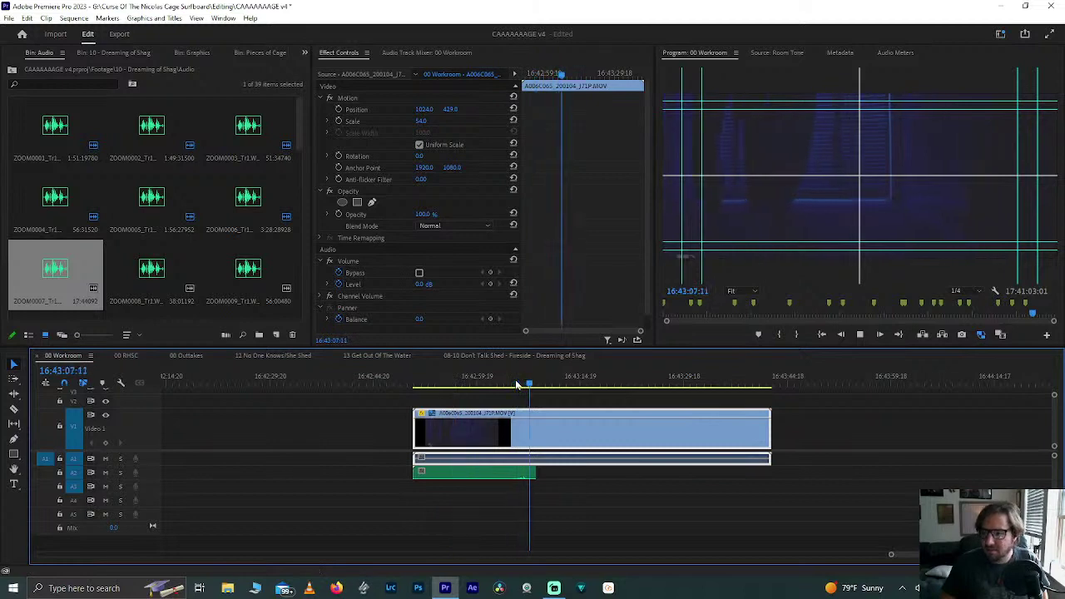
pyautogui.click(437, 481)
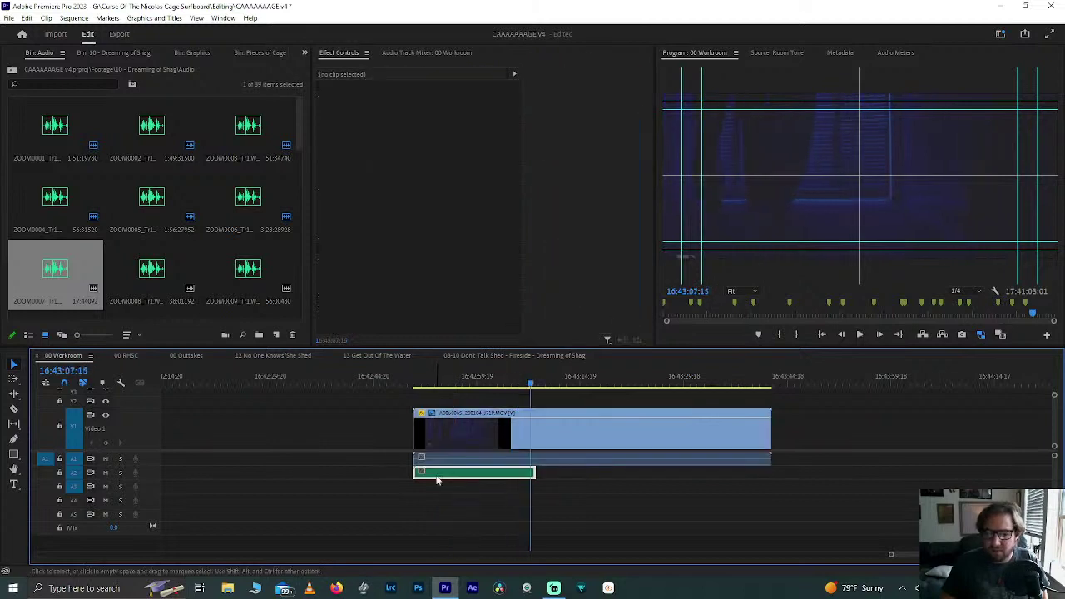
# Step: Return to the 00 Workroom sequence, select A006C065 and save the project
pyautogui.click(454, 357)
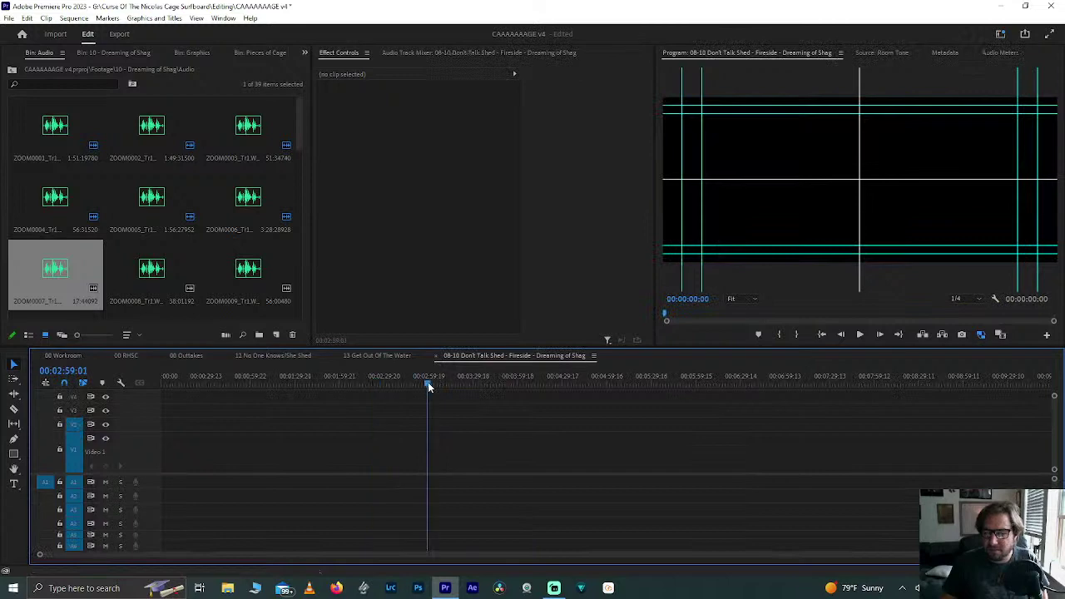
pyautogui.click(83, 356)
pyautogui.click(480, 419)
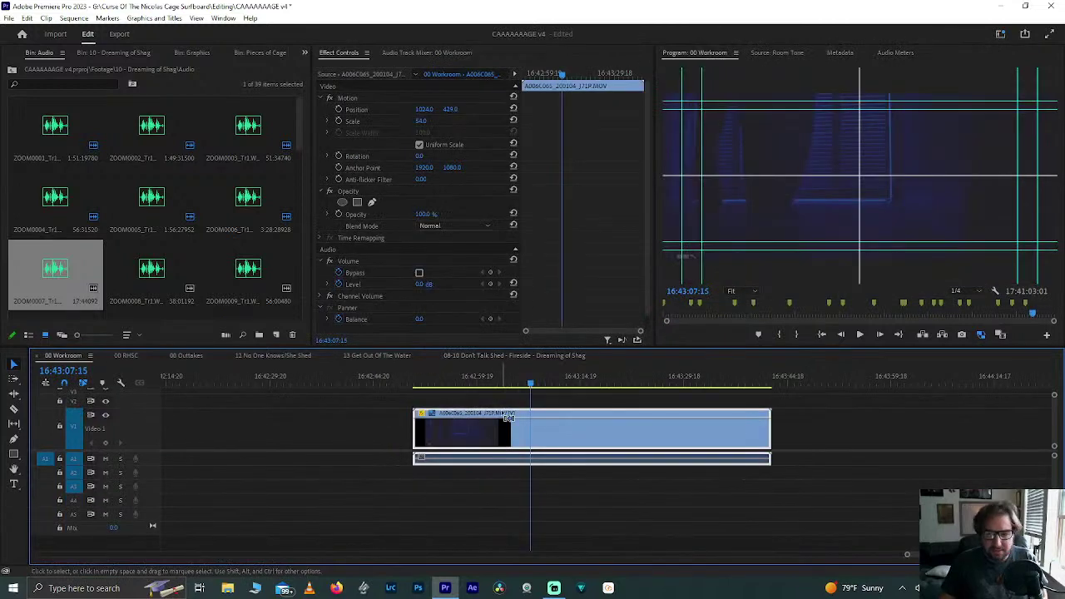
pyautogui.hotkey('ctrl', 's')
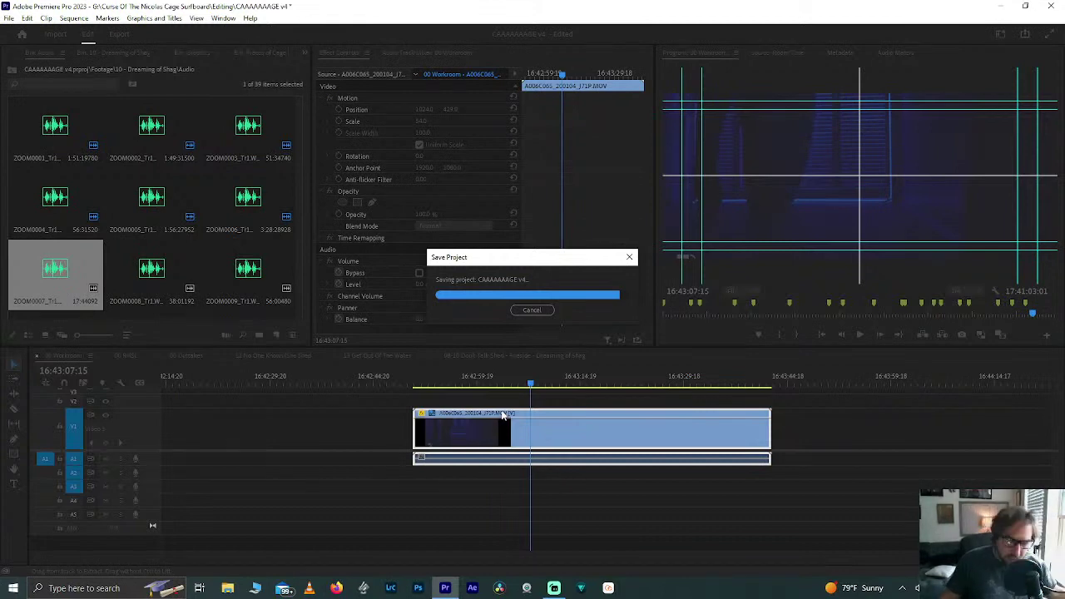
# Step: Preview A006C065, then drag it left to close the gap after the synced clips
pyautogui.click(427, 379)
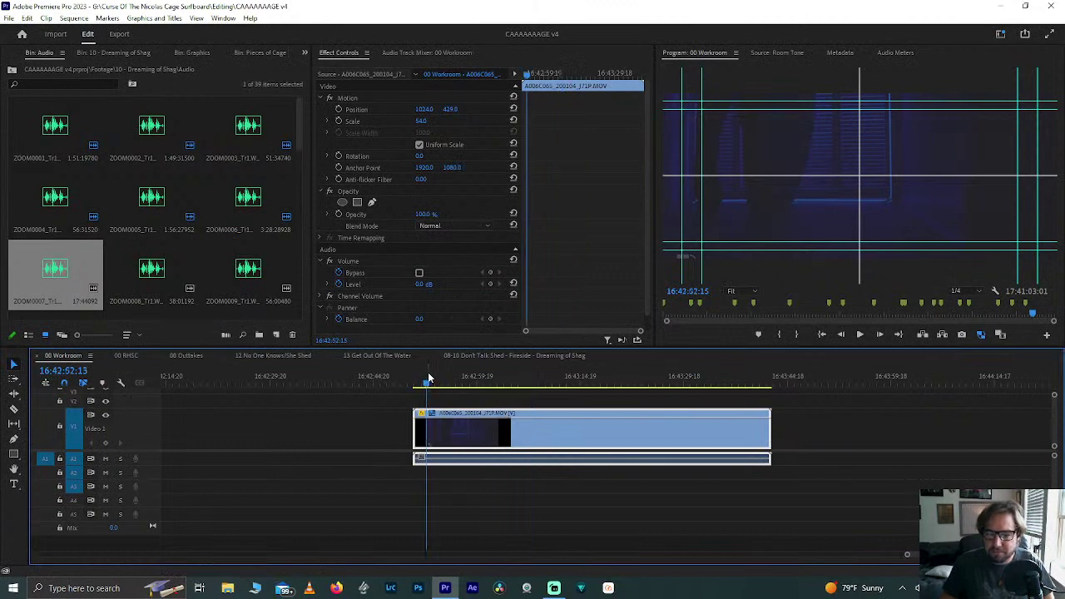
pyautogui.moveTo(429, 379); pyautogui.dragTo(666, 385)
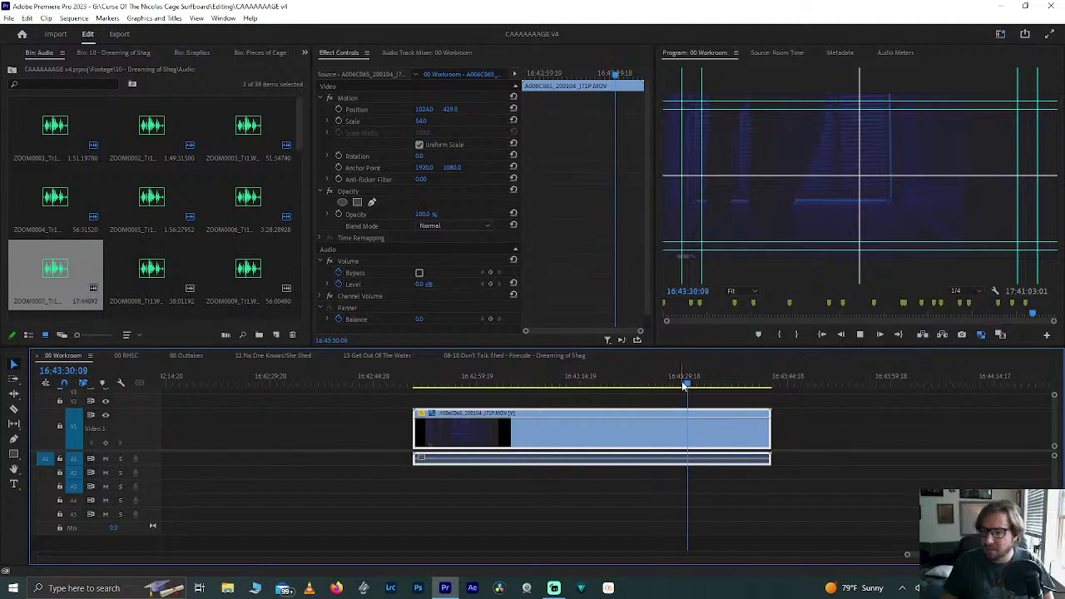
pyautogui.moveTo(684, 384); pyautogui.dragTo(710, 386)
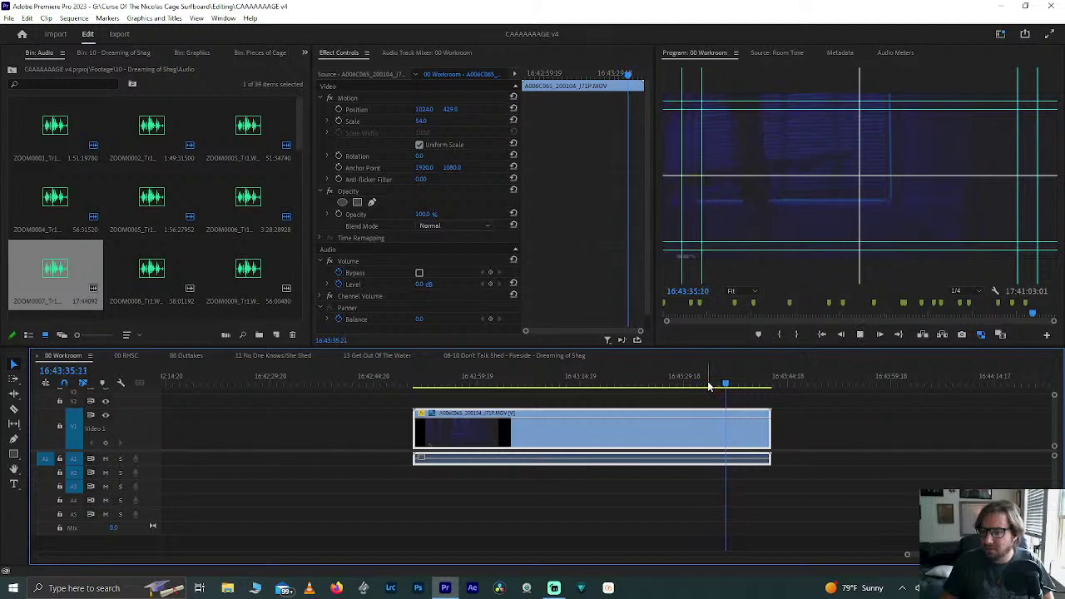
pyautogui.press('-')
pyautogui.press('-')
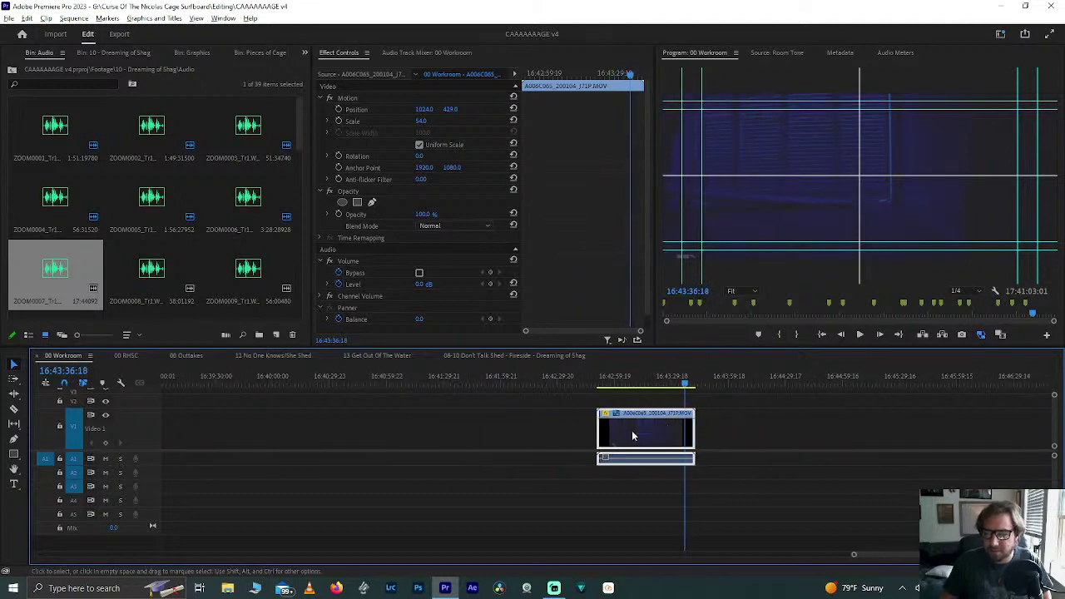
pyautogui.click(560, 420)
pyautogui.press('-')
pyautogui.moveTo(599, 433); pyautogui.dragTo(375, 428)
pyautogui.press('-')
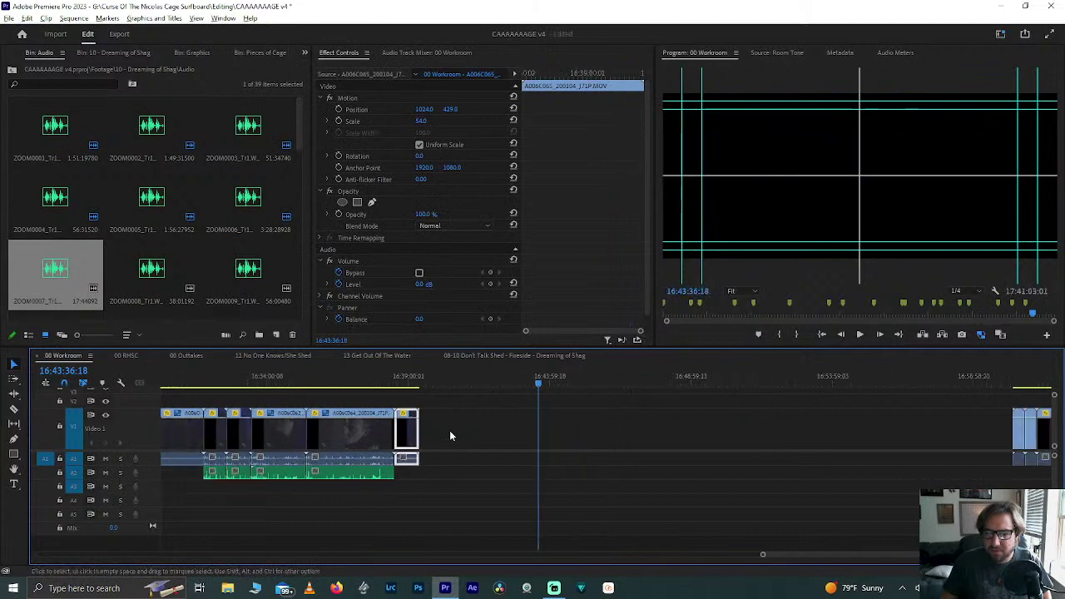
pyautogui.press('-')
# Step: Review the newly dropped clips by scrubbing and playing back the timeline to check sync
pyautogui.moveTo(774, 438); pyautogui.dragTo(774, 438)
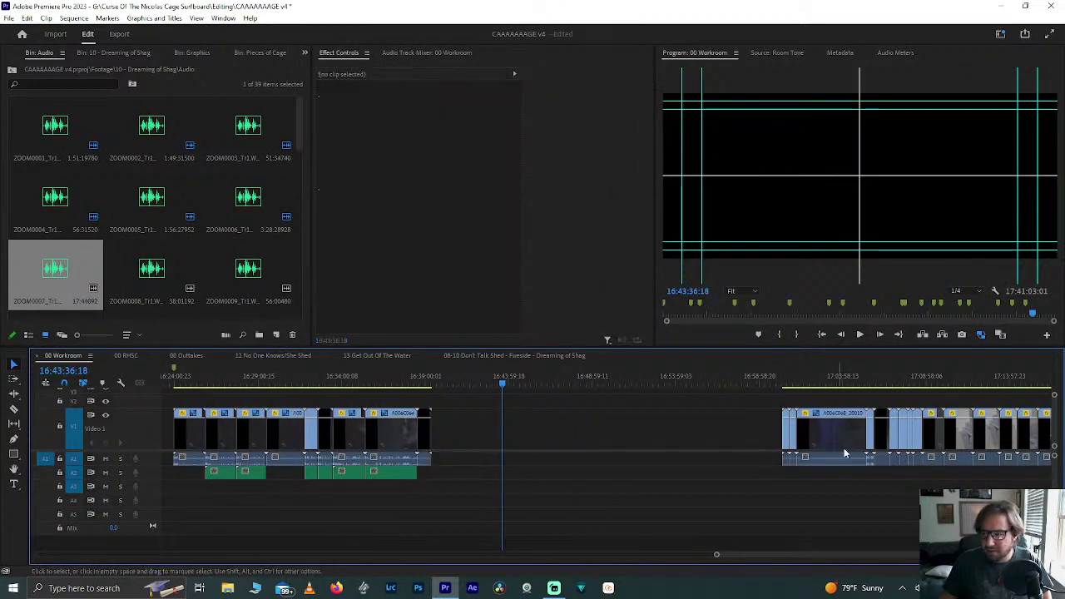
pyautogui.click(823, 376)
pyautogui.moveTo(734, 408); pyautogui.dragTo(487, 431)
pyautogui.click(425, 376)
pyautogui.press('=')
pyautogui.press('=')
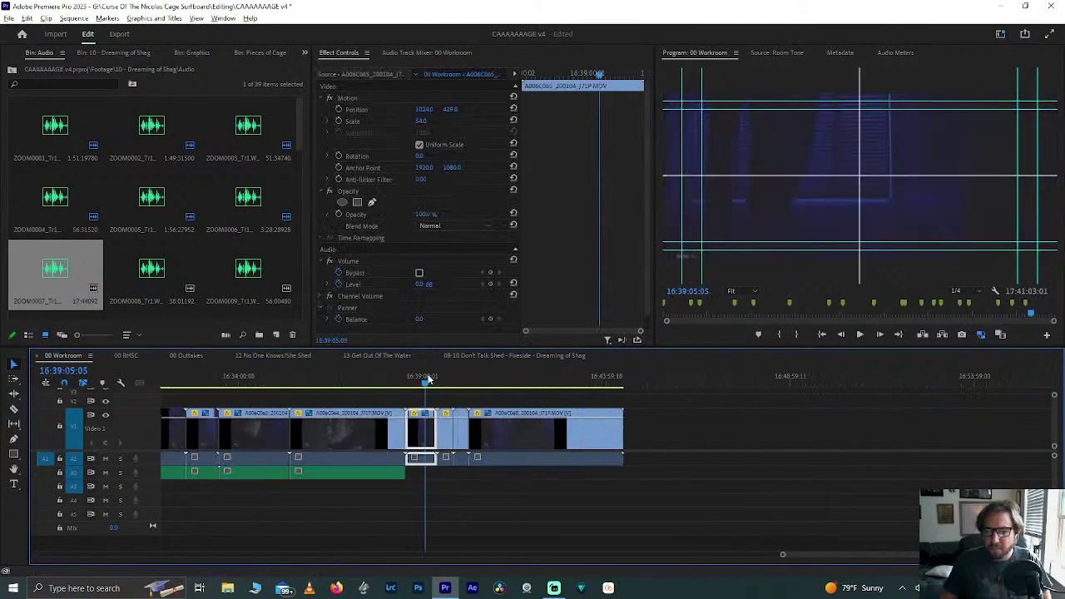
pyautogui.click(464, 384)
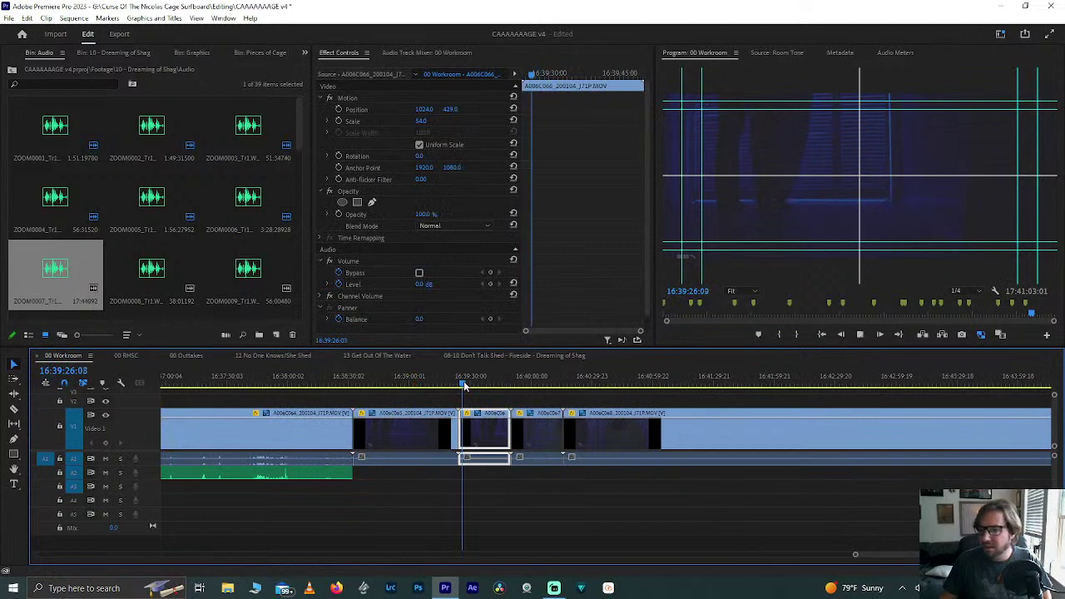
pyautogui.moveTo(463, 385); pyautogui.dragTo(966, 390)
pyautogui.press('space')
pyautogui.press('space')
pyautogui.press('-')
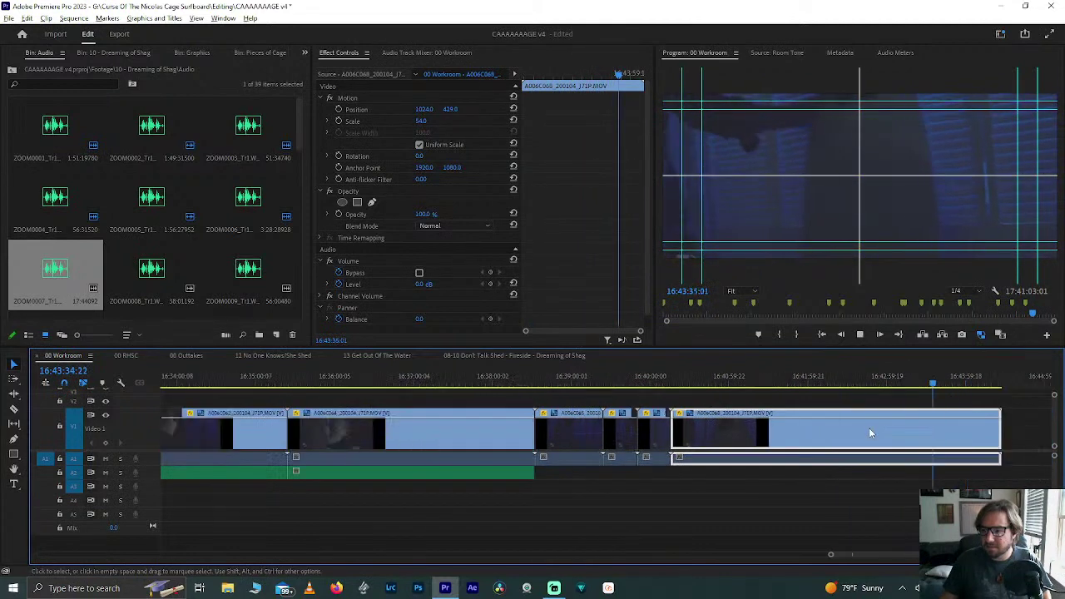
pyautogui.press('space')
pyautogui.press('-')
pyautogui.press('-')
pyautogui.press('-')
pyautogui.press('-')
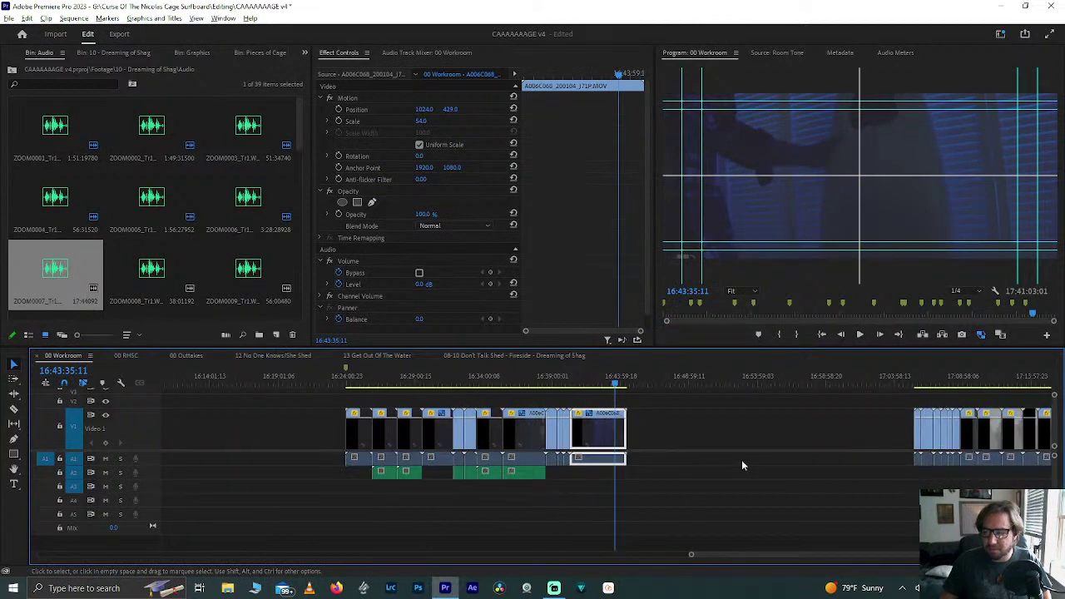
pyautogui.press('-')
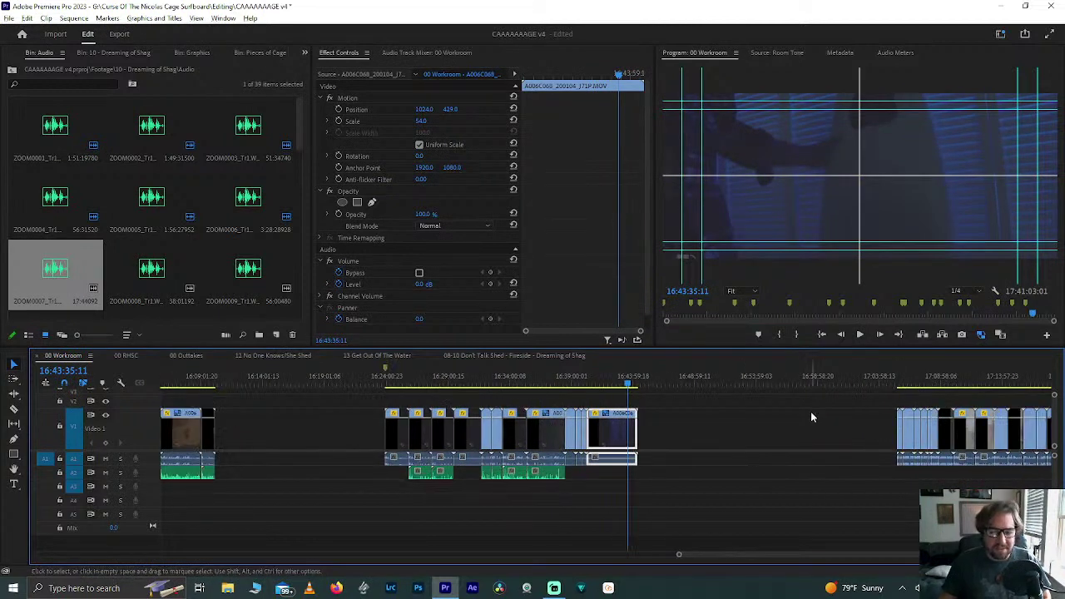
# Step: Save the project and move the first narrow clip of the right group left
pyautogui.hotkey('ctrl', 's')
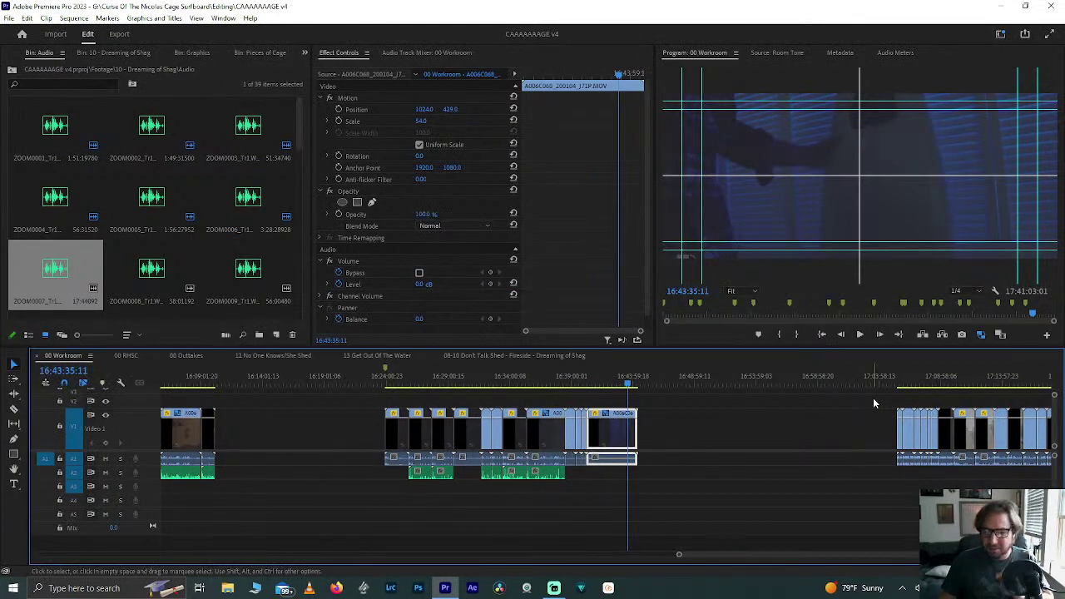
pyautogui.click(873, 404)
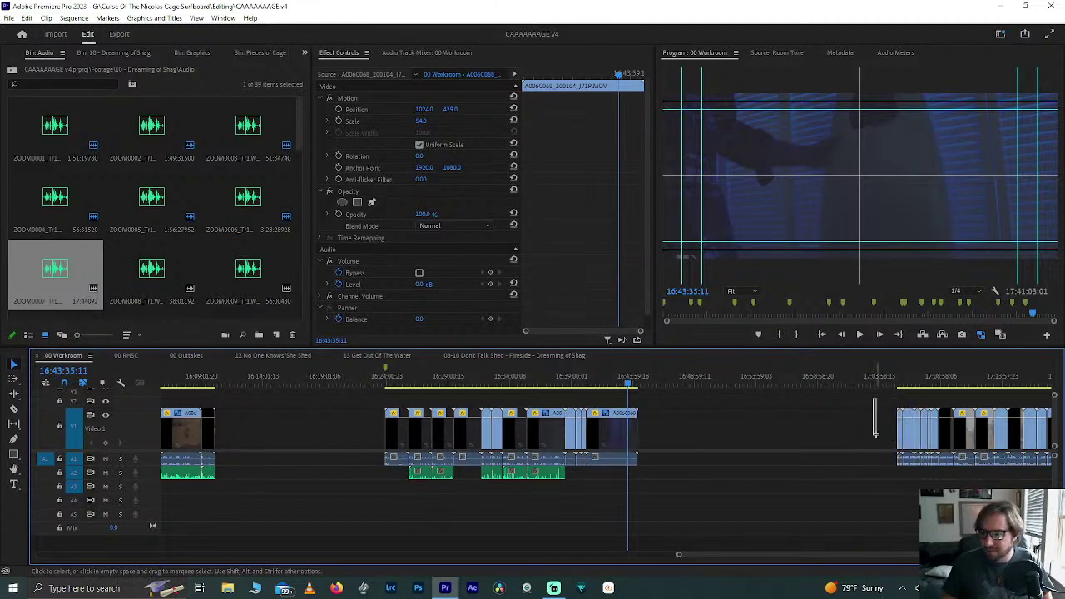
pyautogui.moveTo(899, 441); pyautogui.dragTo(678, 435)
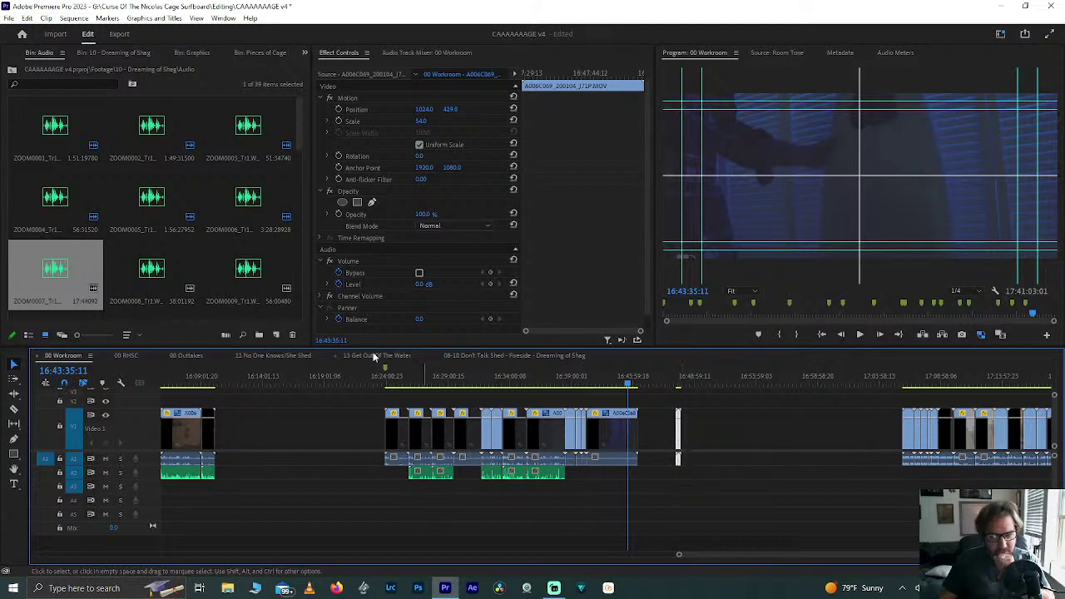
# Step: Replace the wrong ZOOM0007 audio on A2 with ZOOM0008 under the narrow clip
pyautogui.moveTo(70, 283); pyautogui.dragTo(678, 472)
pyautogui.keyDown('alt'); pyautogui.scroll(10, 678, 473); pyautogui.keyUp('alt')
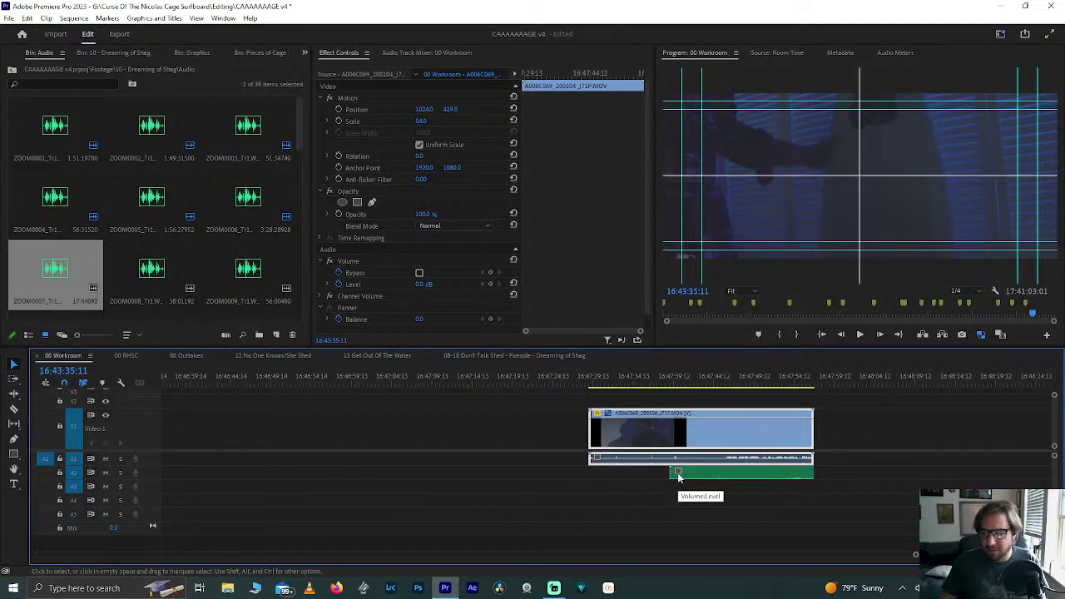
pyautogui.click(604, 375)
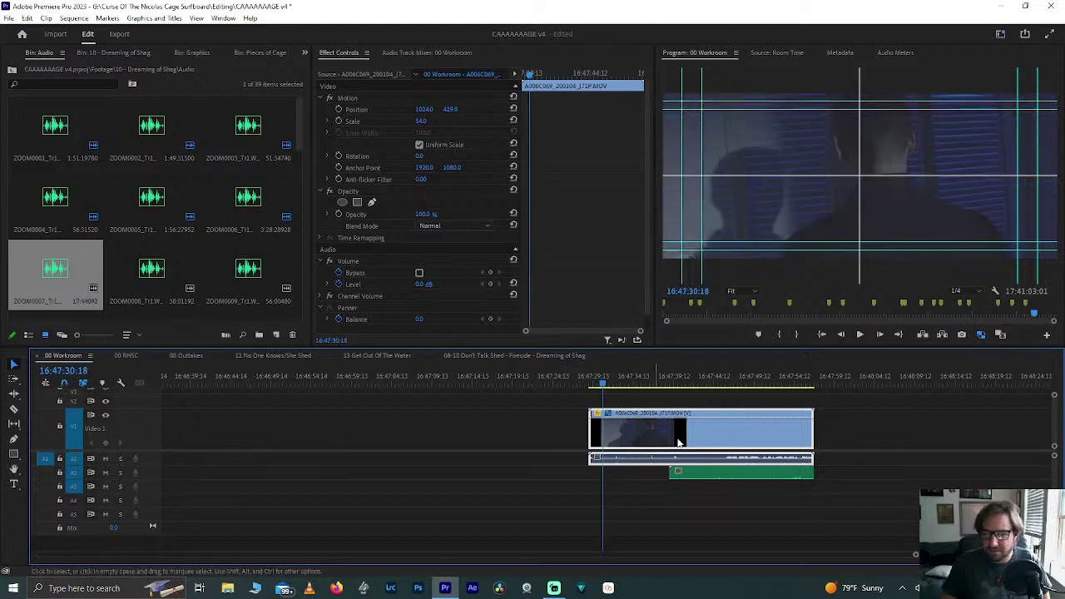
pyautogui.click(741, 475)
pyautogui.press('Delete')
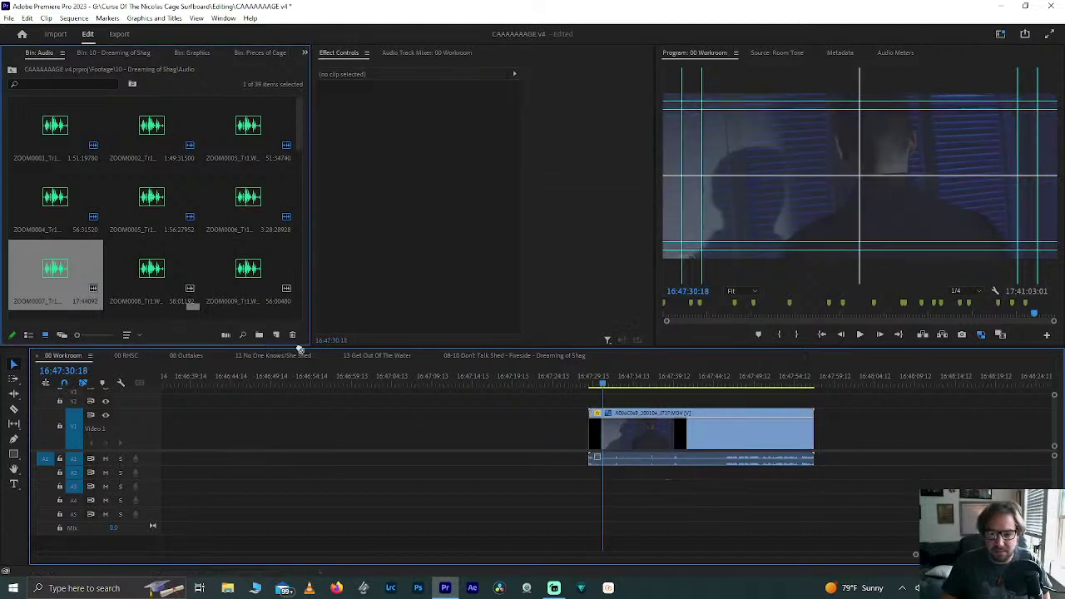
pyautogui.moveTo(151, 268); pyautogui.dragTo(566, 475)
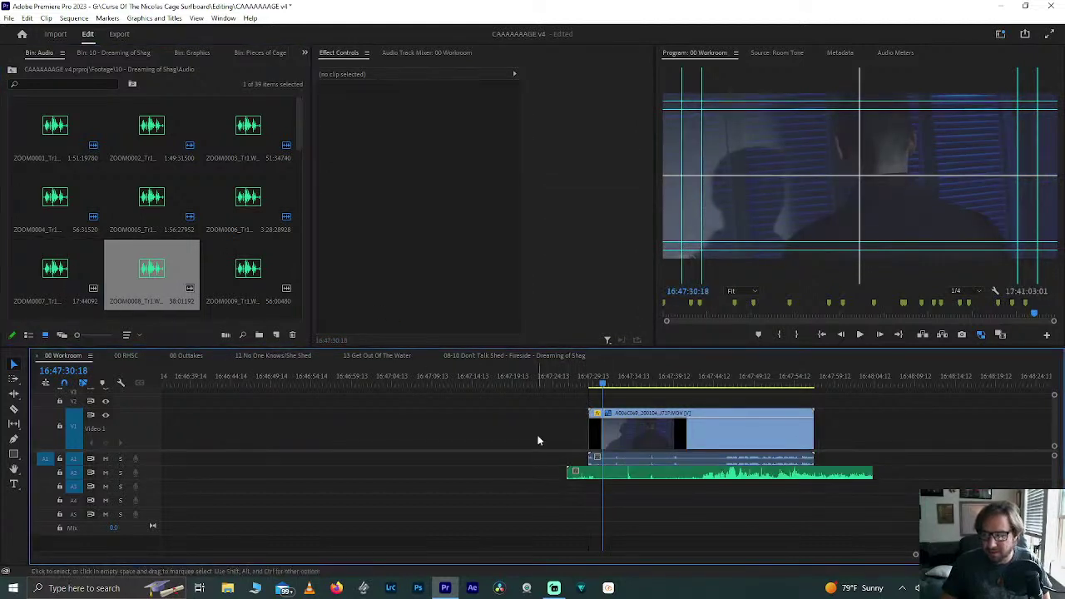
# Step: Synchronize the narrow video clip with the ZOOM0008 audio
pyautogui.moveTo(539, 437); pyautogui.dragTo(703, 461)
pyautogui.rightClick(703, 462)
pyautogui.click(751, 245)
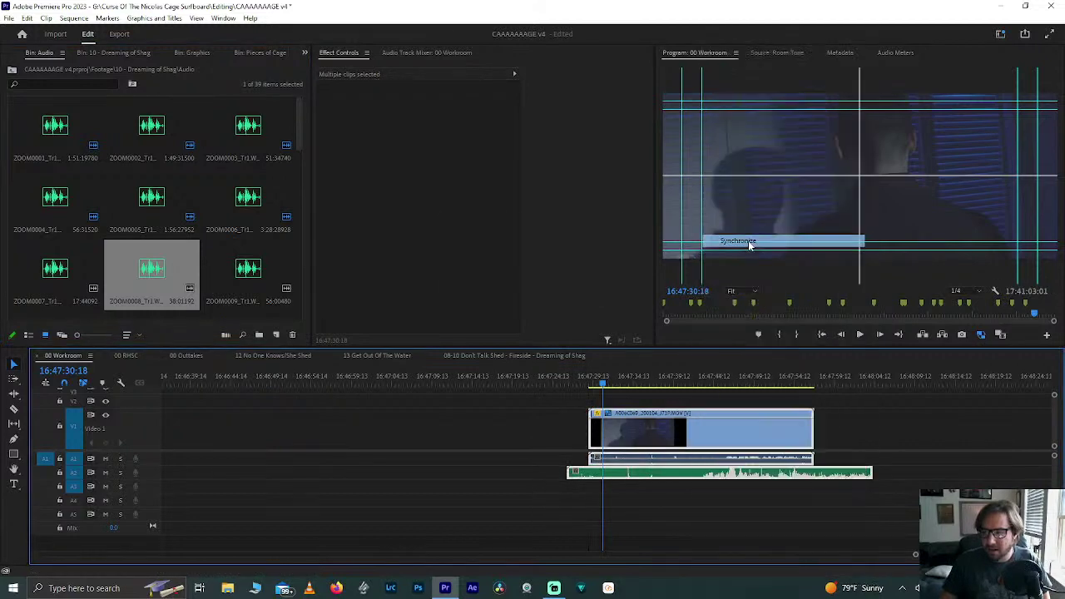
pyautogui.press('Return')
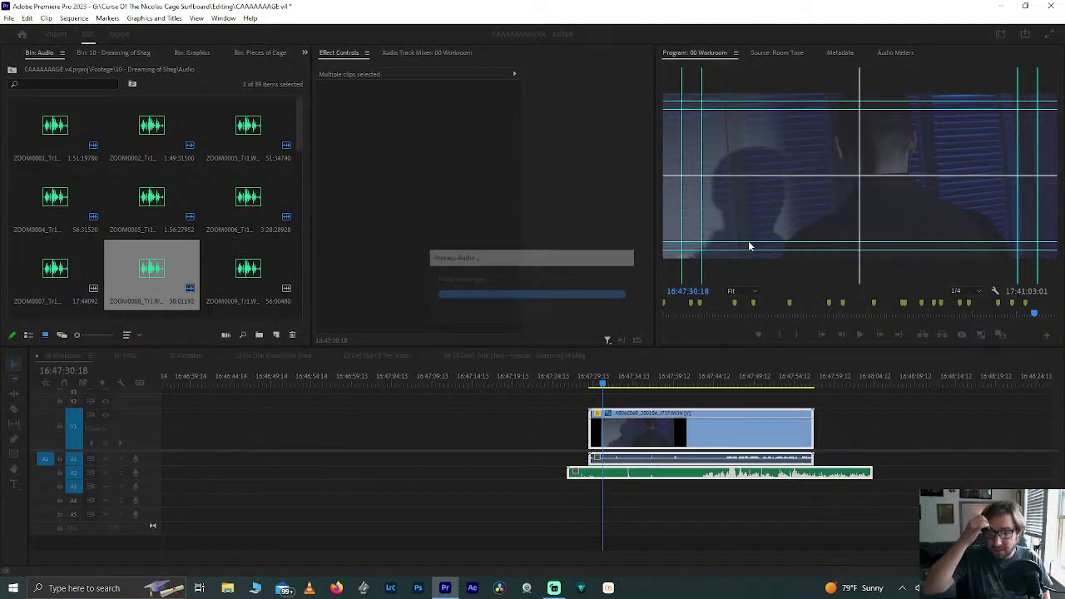
# Step: Trim the video start and ZOOM0008 end to match, then scrub to check sync
pyautogui.click(538, 416)
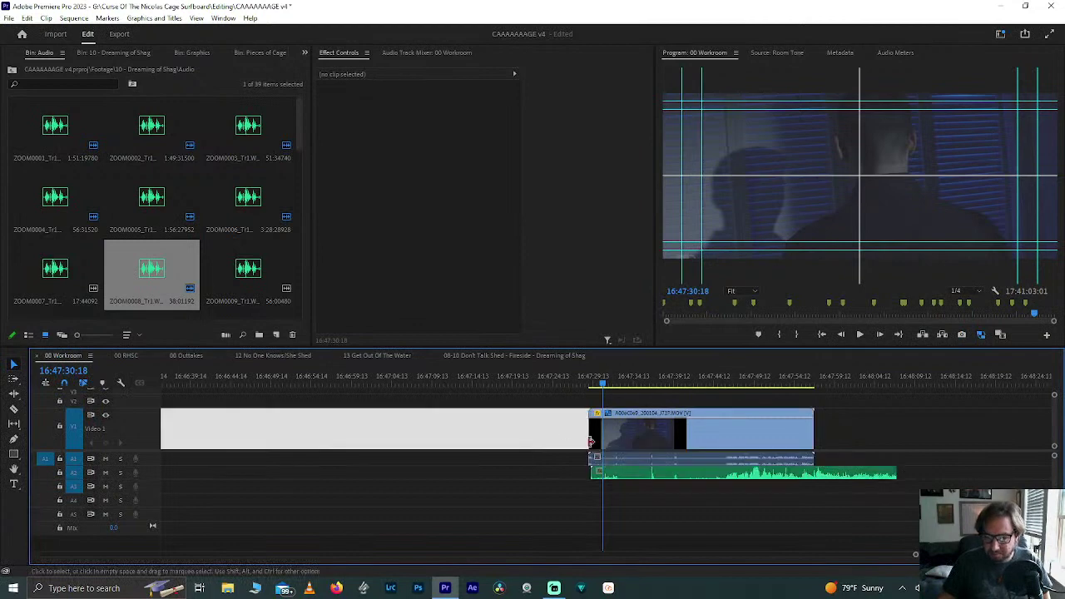
pyautogui.moveTo(583, 442); pyautogui.dragTo(584, 446)
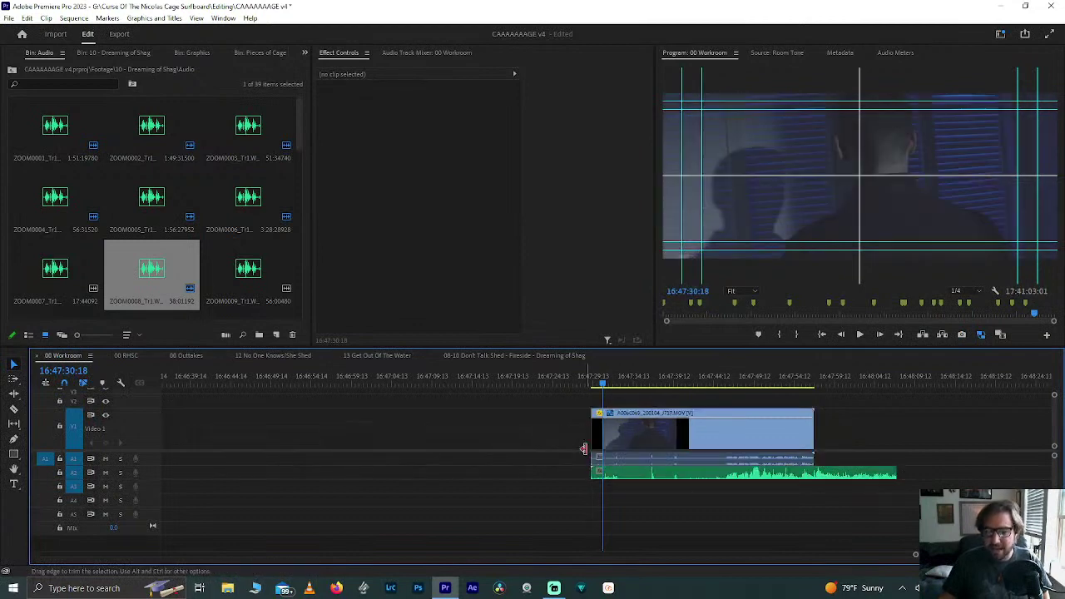
pyautogui.scroll(-3, 584, 449)
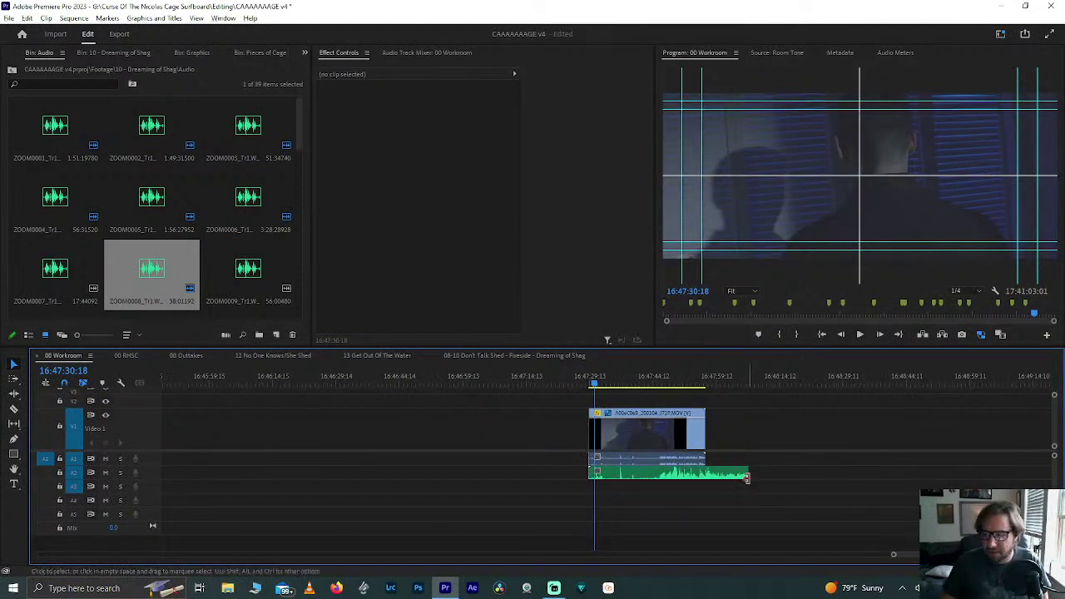
pyautogui.moveTo(747, 479); pyautogui.dragTo(705, 474)
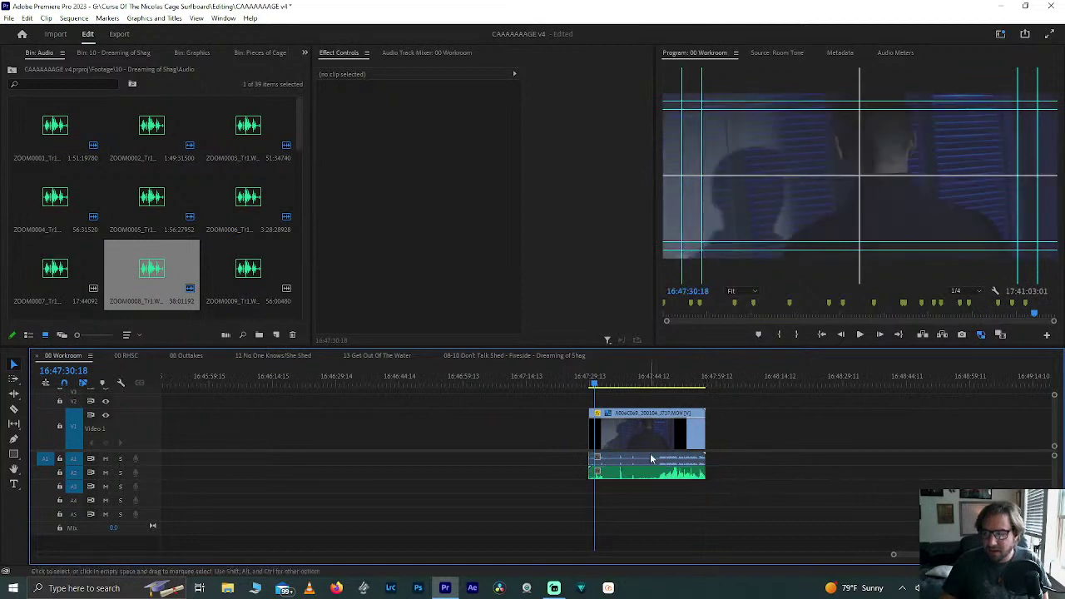
pyautogui.click(641, 385)
pyautogui.moveTo(646, 385); pyautogui.dragTo(642, 387)
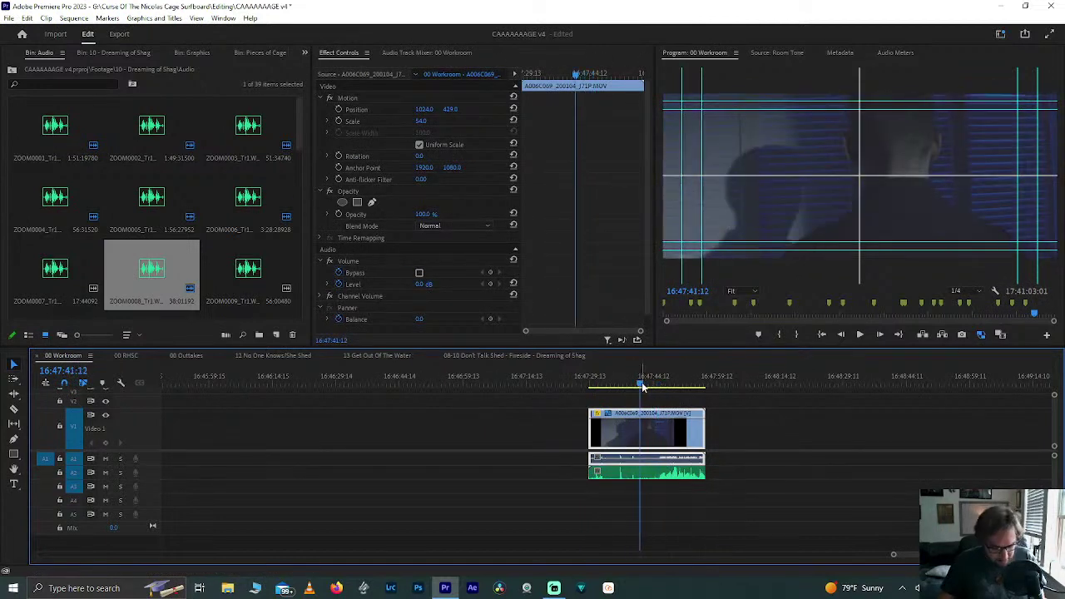
# Step: Save the project and move the synced pair left toward the earlier clip
pyautogui.hotkey('ctrl', 's')
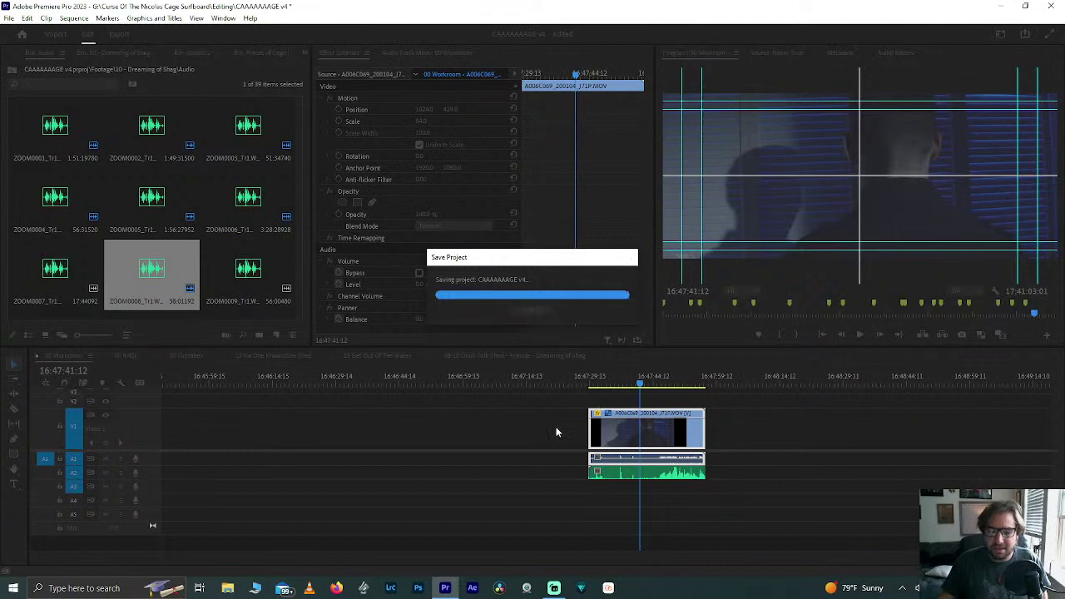
pyautogui.press('-')
pyautogui.moveTo(611, 433); pyautogui.dragTo(289, 440)
pyautogui.press('-')
pyautogui.press('-')
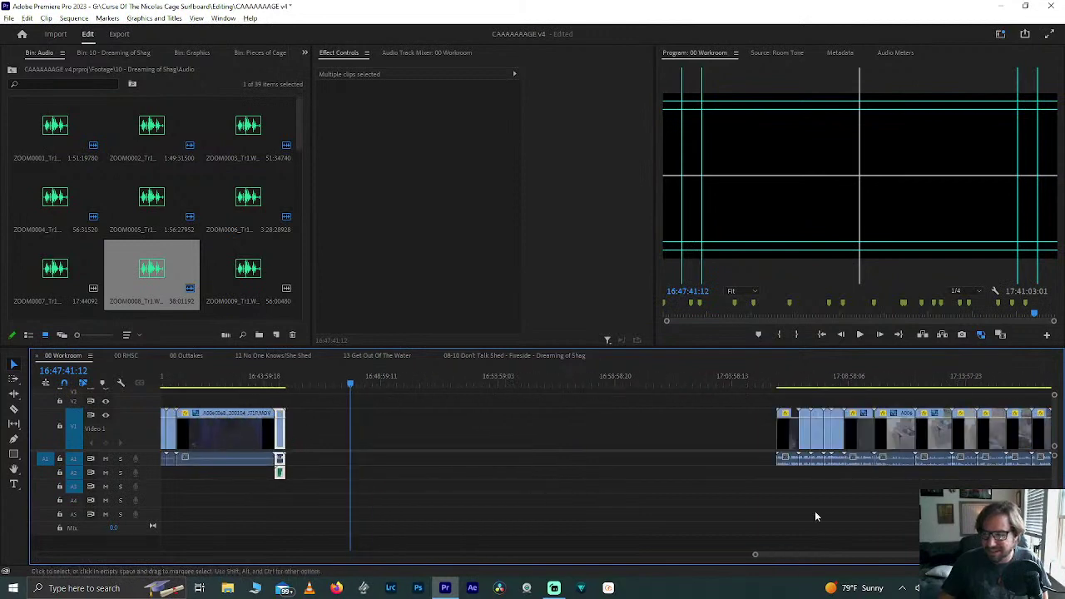
# Step: Move A006C070 left and place ZOOM0009 audio on A2 beneath it
pyautogui.moveTo(787, 431); pyautogui.dragTo(364, 428)
pyautogui.moveTo(268, 298); pyautogui.dragTo(360, 459)
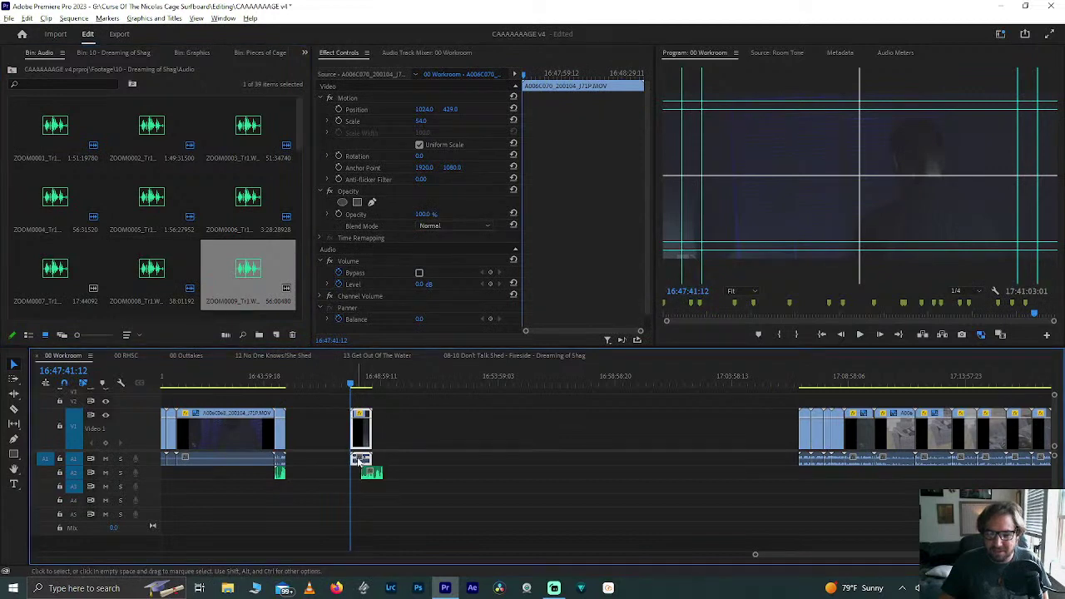
pyautogui.press('=')
# Step: Synchronize A006C070 with the ZOOM0009 audio
pyautogui.moveTo(328, 416); pyautogui.dragTo(383, 459)
pyautogui.rightClick(383, 458)
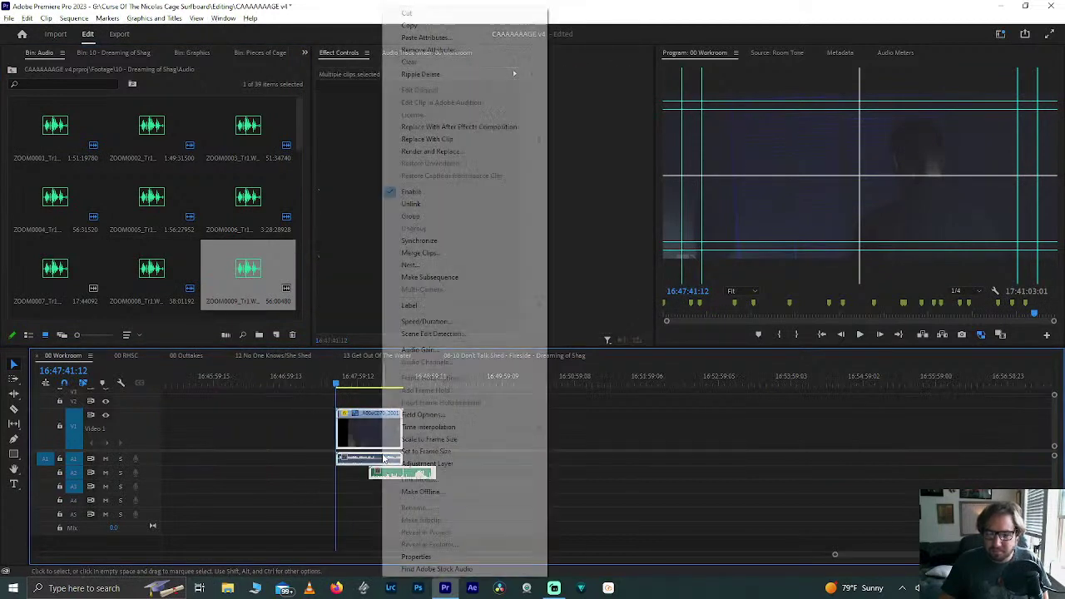
pyautogui.click(438, 245)
pyautogui.press('Return')
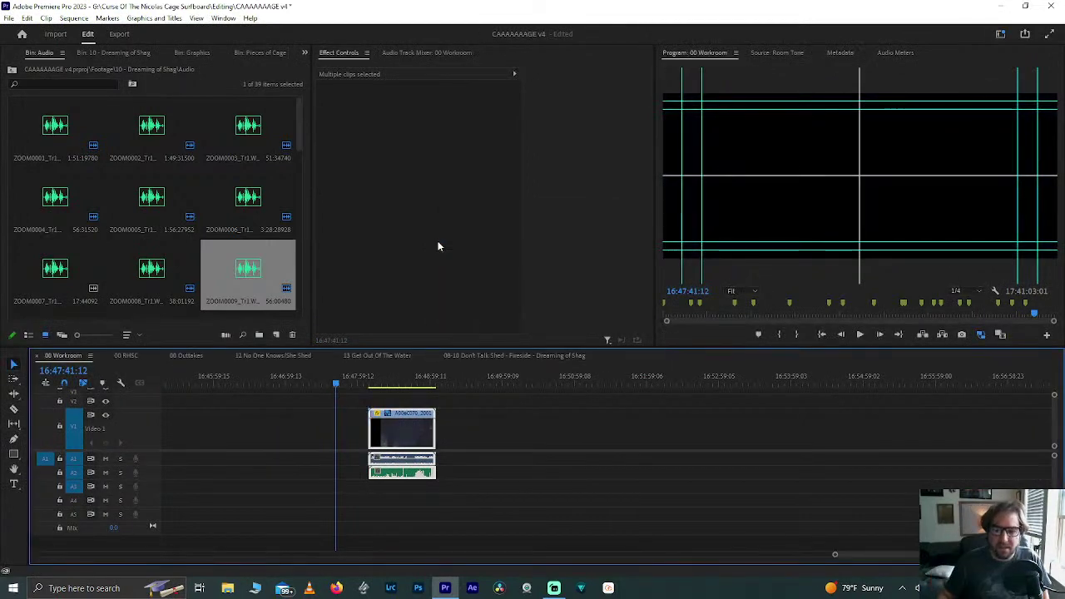
# Step: Check the synced clip's start and end points with the playhead
pyautogui.scroll(8, 377, 414)
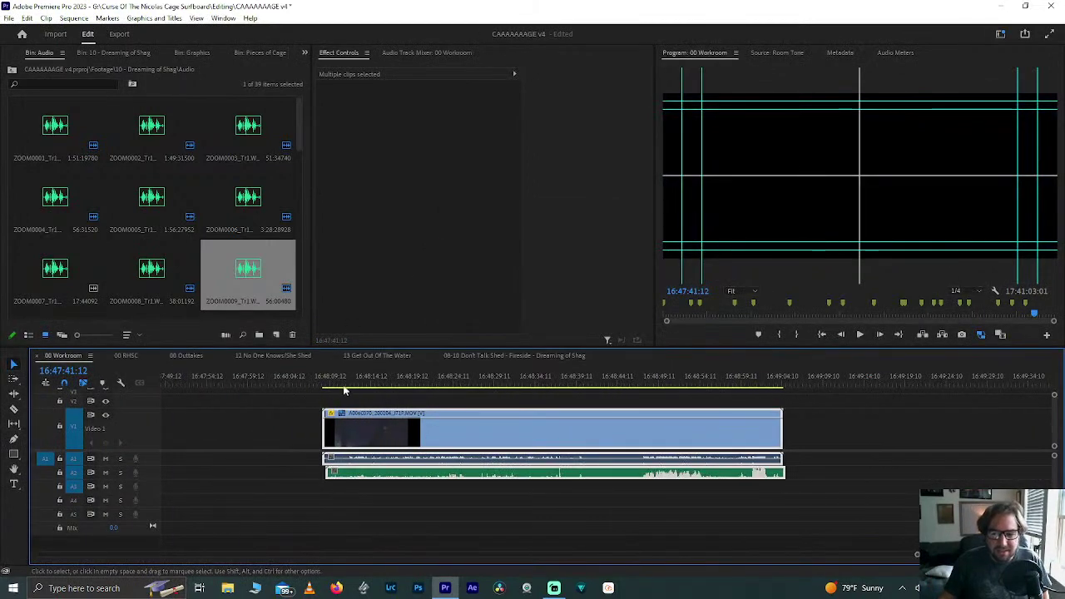
pyautogui.click(341, 391)
pyautogui.press('Up')
pyautogui.click(343, 400)
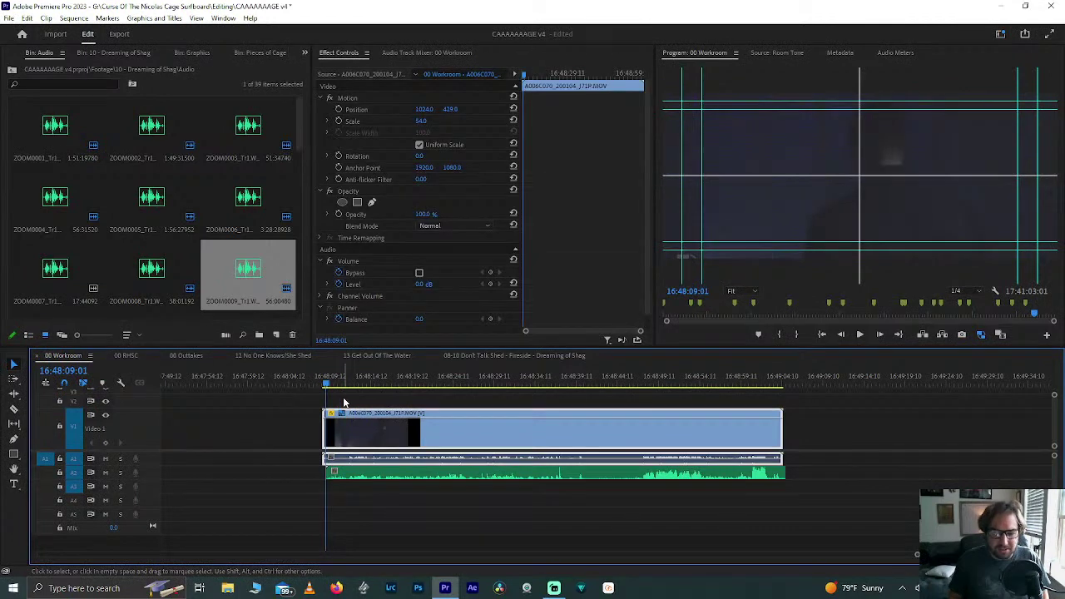
pyautogui.press('Down')
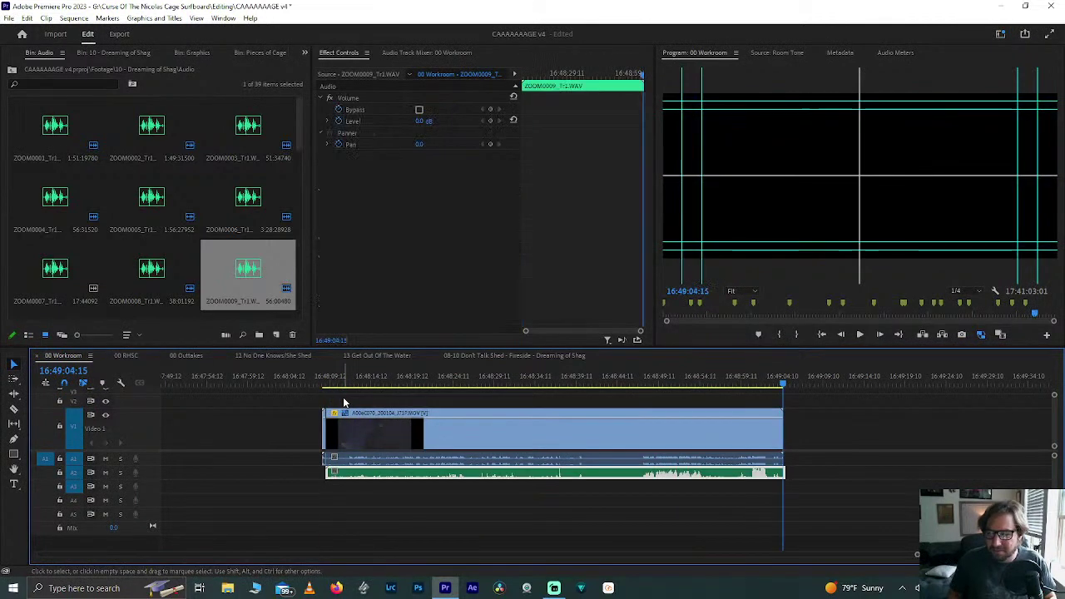
pyautogui.click(774, 499)
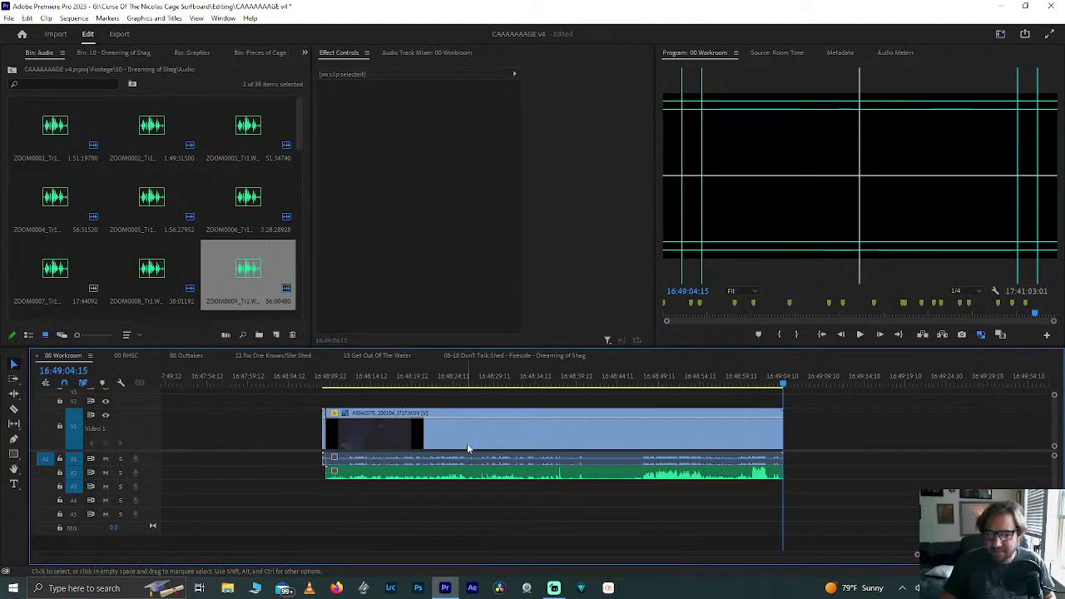
# Step: Select the right-hand clip's video and audio together
pyautogui.click(323, 434)
pyautogui.scroll(-3, 324, 434)
pyautogui.scroll(-2, 322, 434)
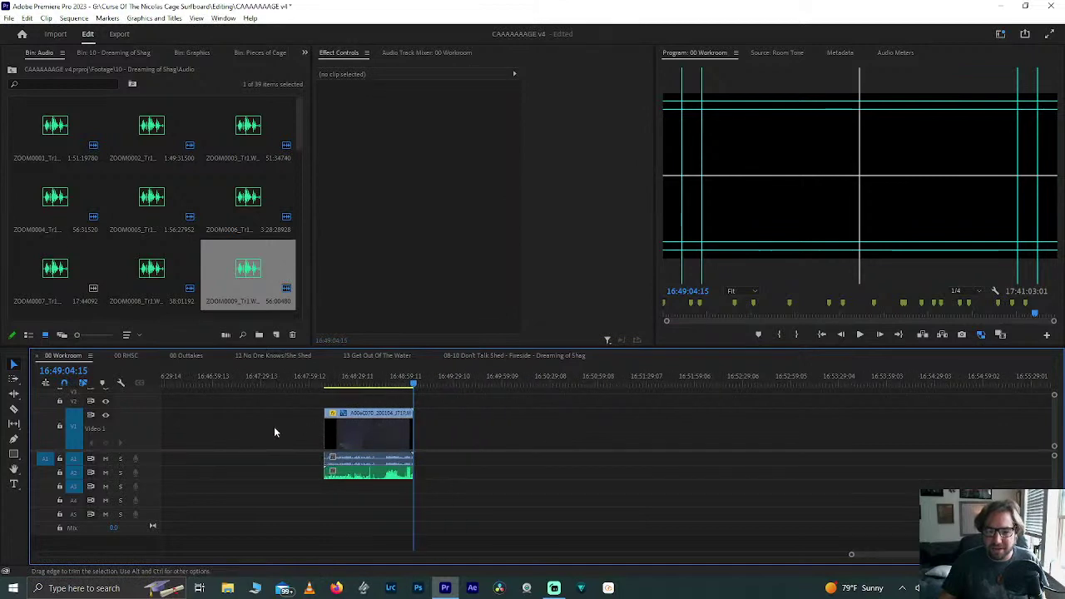
pyautogui.scroll(6, 267, 424)
pyautogui.moveTo(525, 419); pyautogui.dragTo(587, 482)
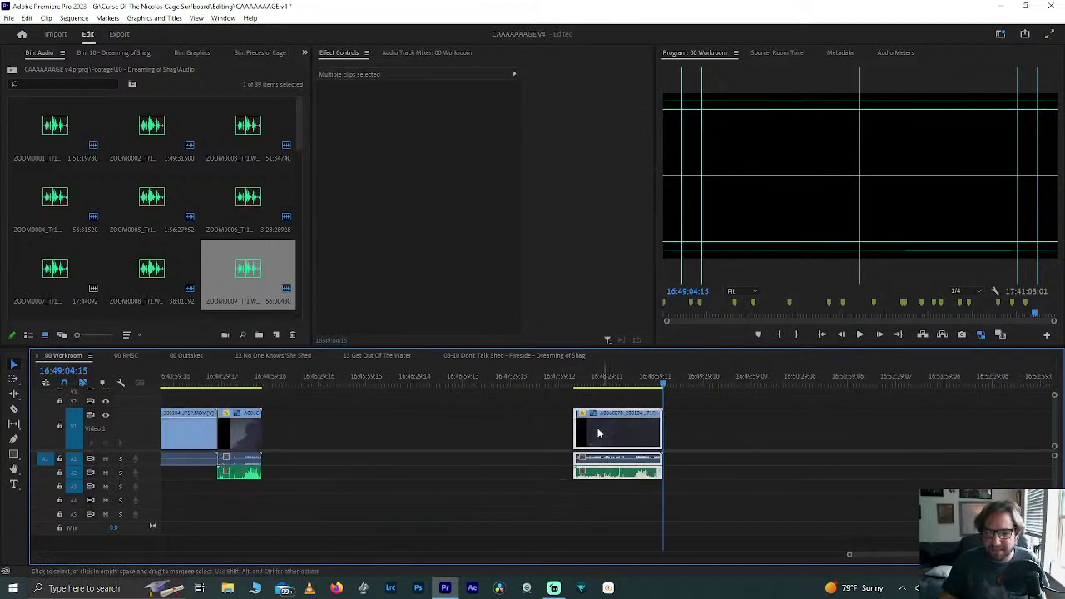
# Step: Move the synced clip pair left toward the earlier clips
pyautogui.moveTo(613, 441); pyautogui.dragTo(302, 443)
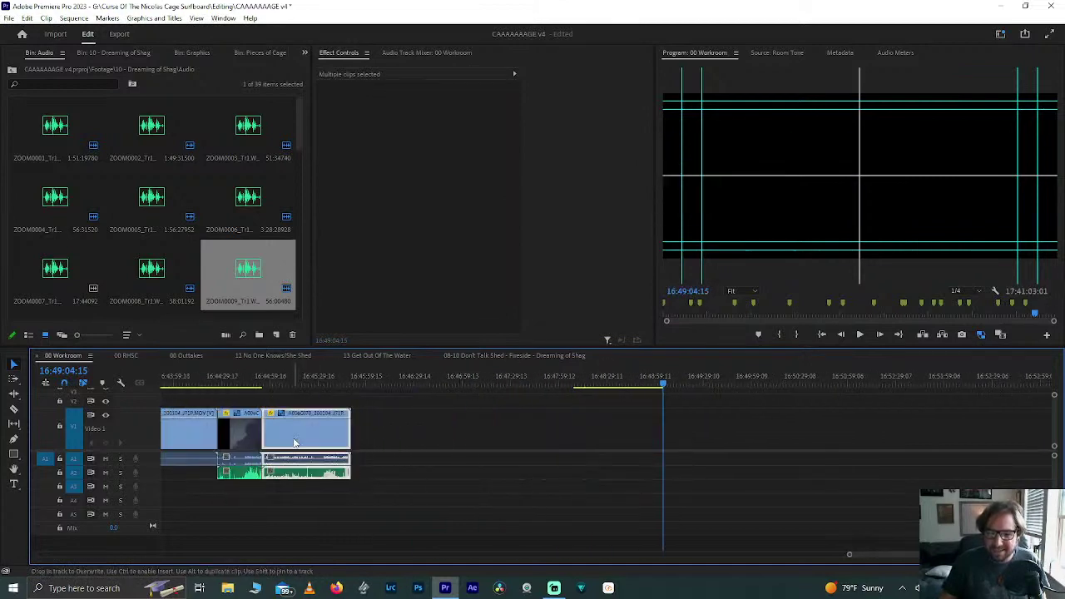
pyautogui.scroll(-5, 626, 455)
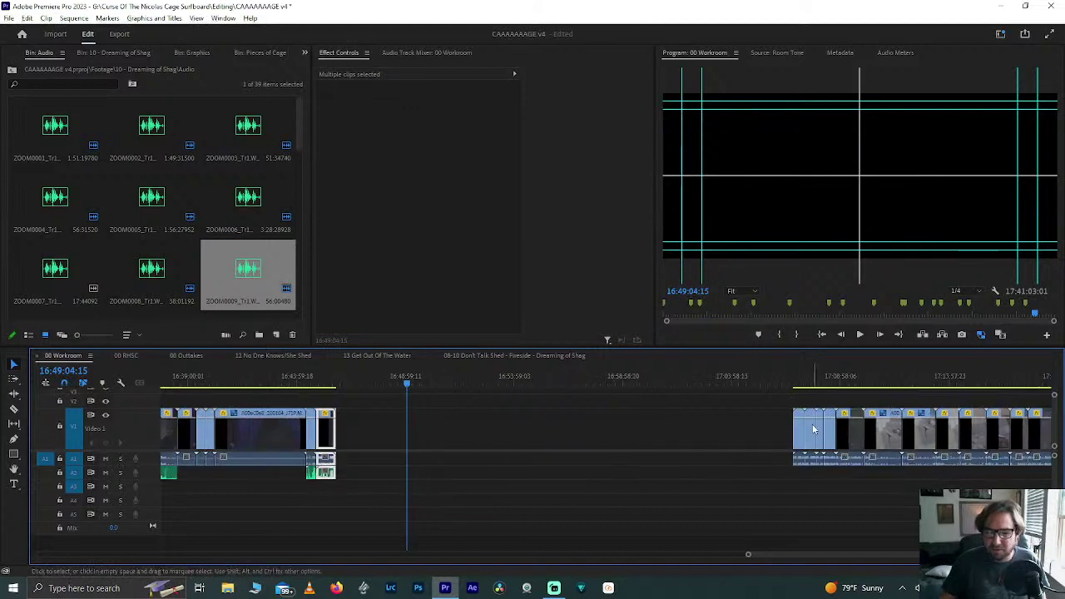
pyautogui.click(796, 434)
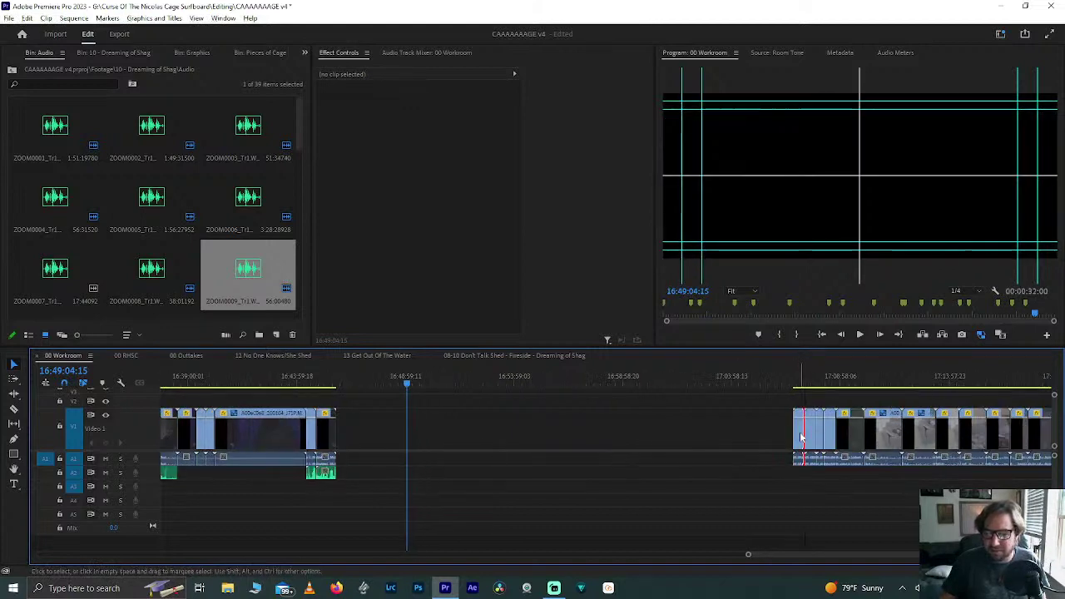
pyautogui.hotkey('ctrl', 'z')
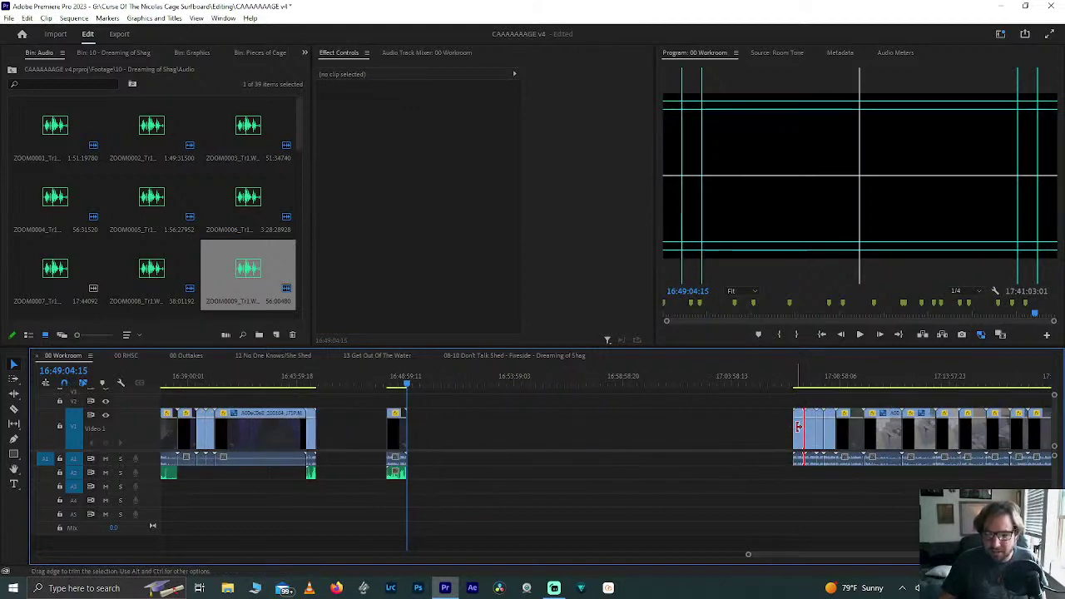
pyautogui.hotkey('ctrl', 'shift', 'z')
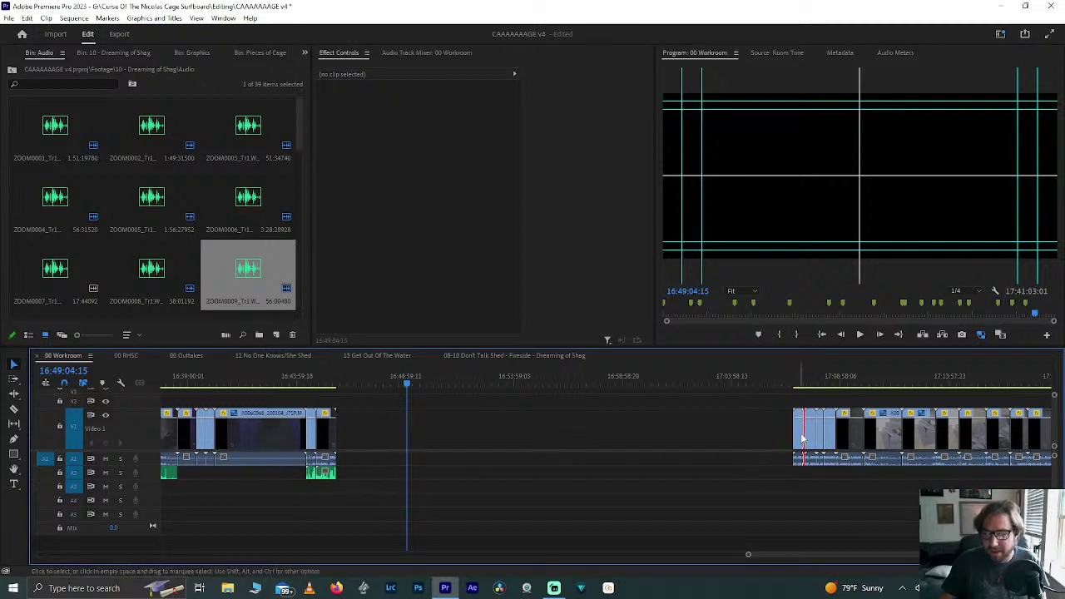
# Step: Move A006C071 to the playhead and place ZOOM0010 audio on A2 beneath it
pyautogui.moveTo(795, 439); pyautogui.dragTo(420, 436)
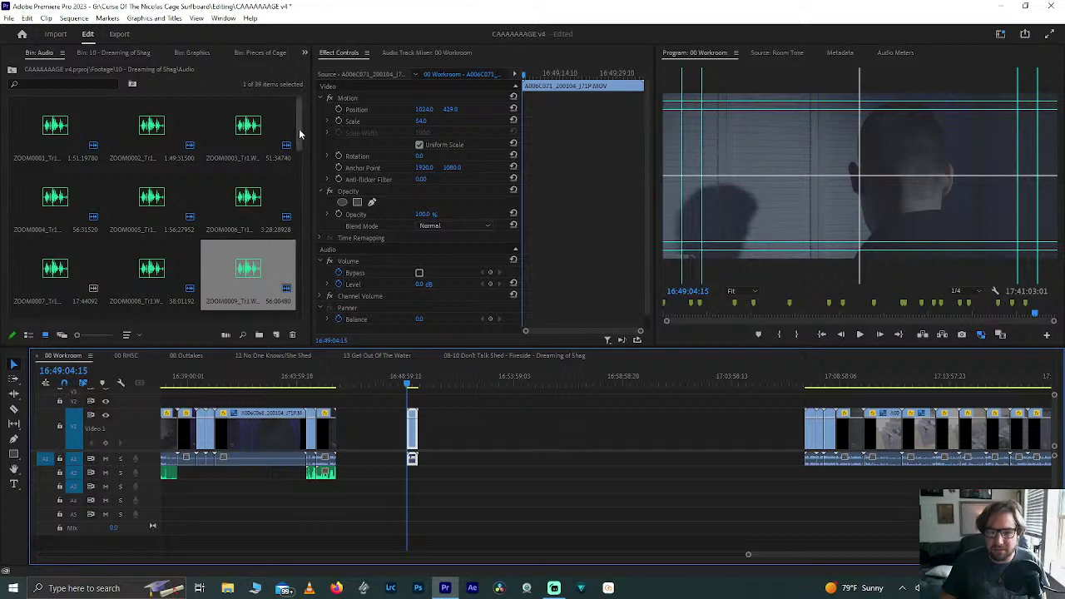
pyautogui.scroll(-3, 299, 129)
pyautogui.click(60, 135)
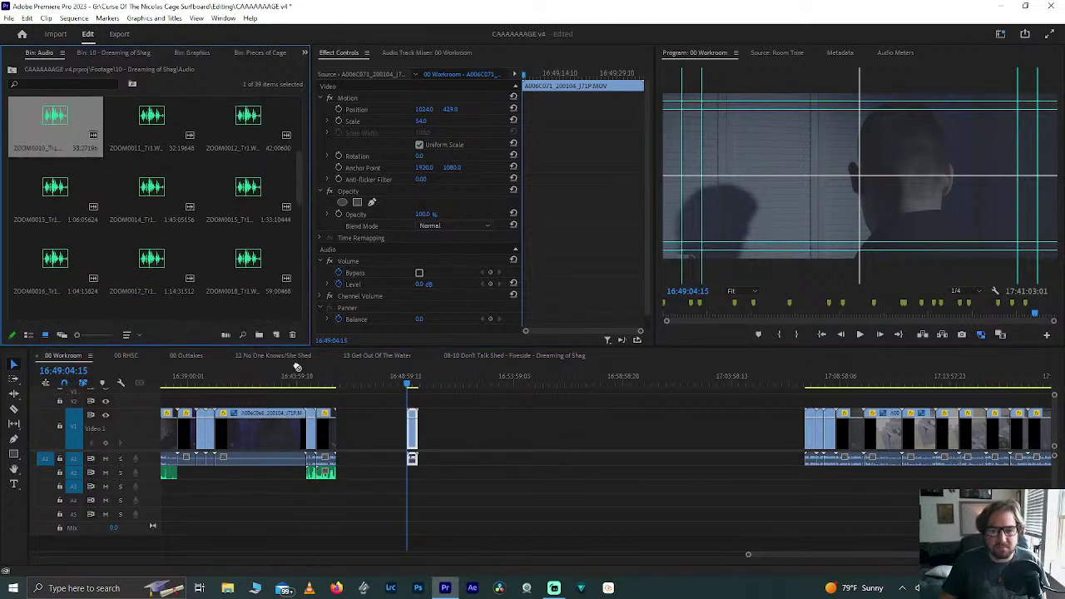
pyautogui.moveTo(297, 367); pyautogui.dragTo(446, 476)
pyautogui.press('=')
pyautogui.press('=')
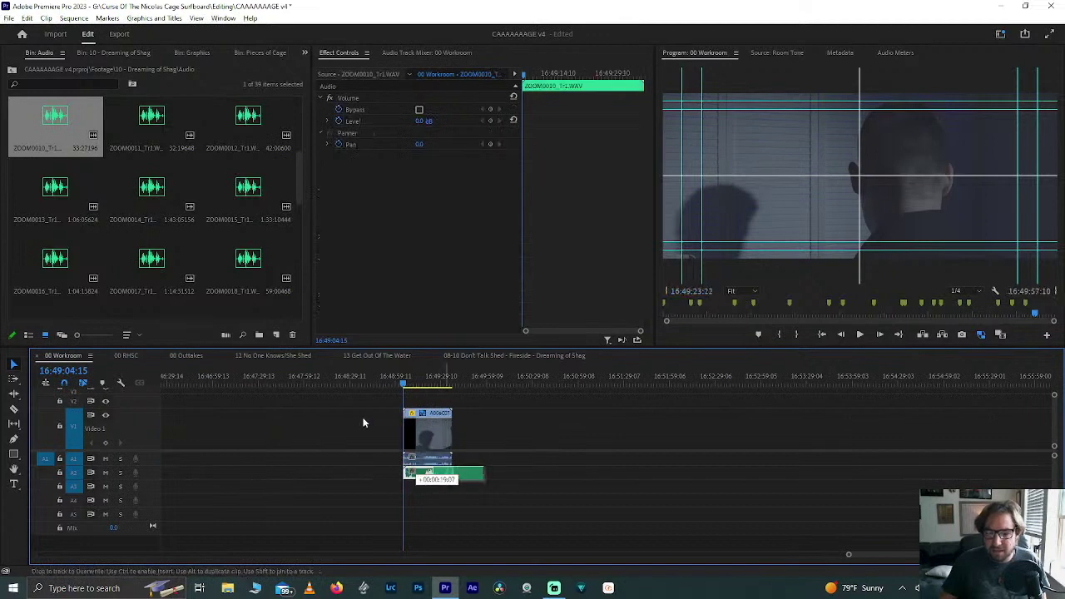
# Step: Synchronize A006C071 with the ZOOM0010 audio by audio
pyautogui.moveTo(364, 423); pyautogui.dragTo(466, 475)
pyautogui.rightClick(466, 474)
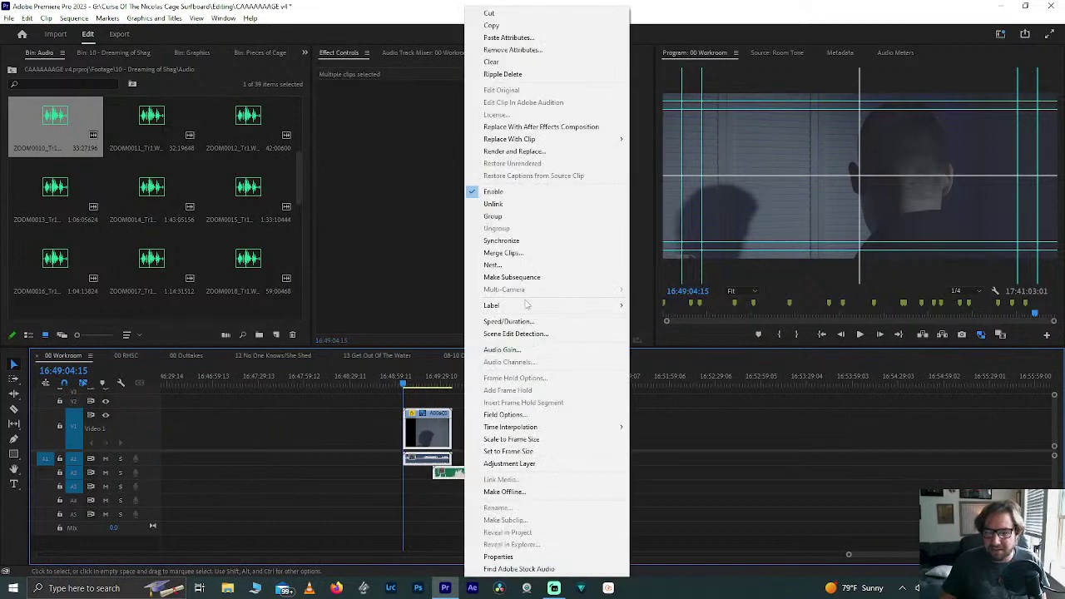
pyautogui.click(514, 240)
pyautogui.press('Return')
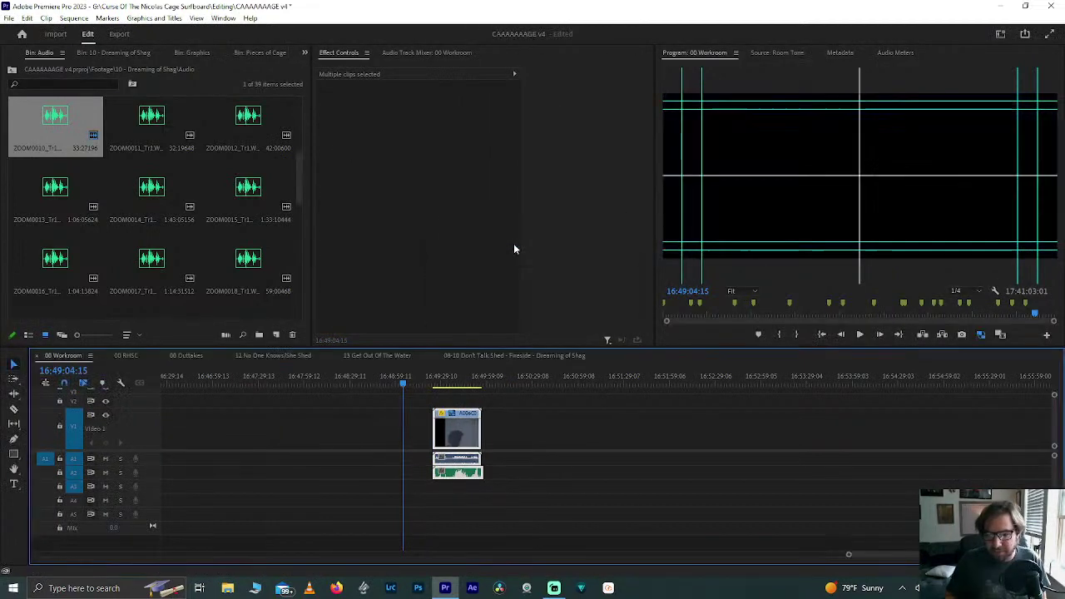
# Step: Trim ZOOM0010's lead-in and tail to the video clip's start and end
pyautogui.keyDown('alt'); pyautogui.scroll(3, 466, 424); pyautogui.keyUp('alt')
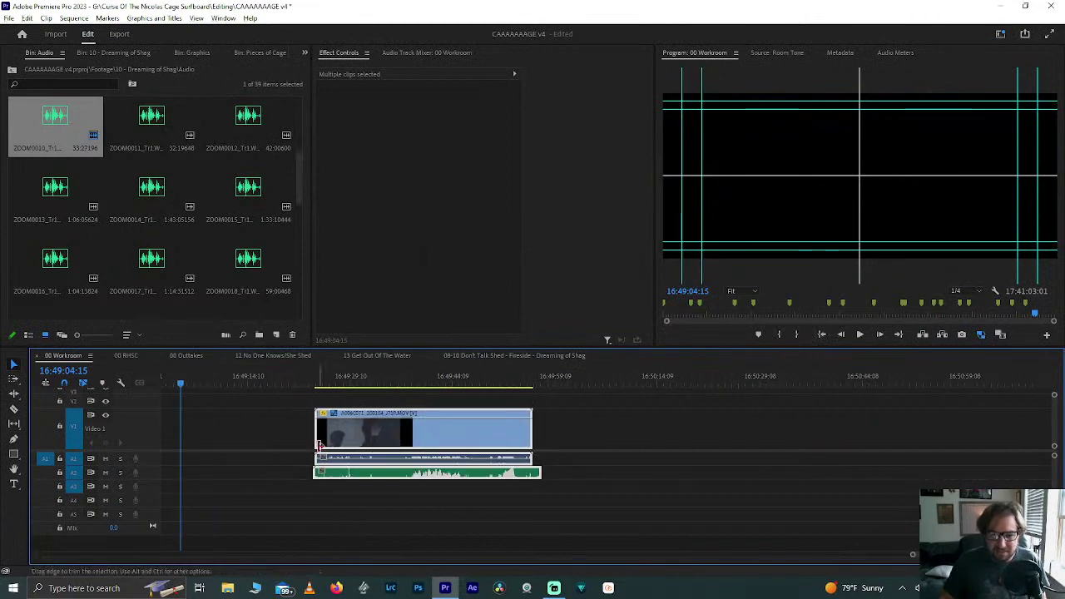
pyautogui.keyDown('alt'); pyautogui.scroll(2, 319, 417); pyautogui.keyUp('alt')
pyautogui.click(341, 383)
pyautogui.press('Up')
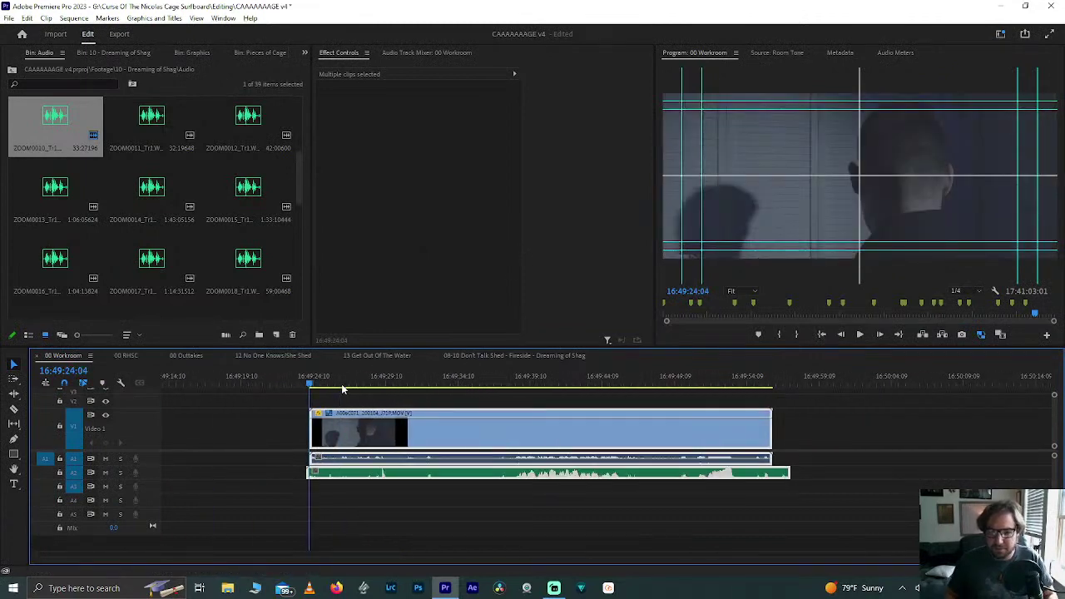
pyautogui.click(303, 432)
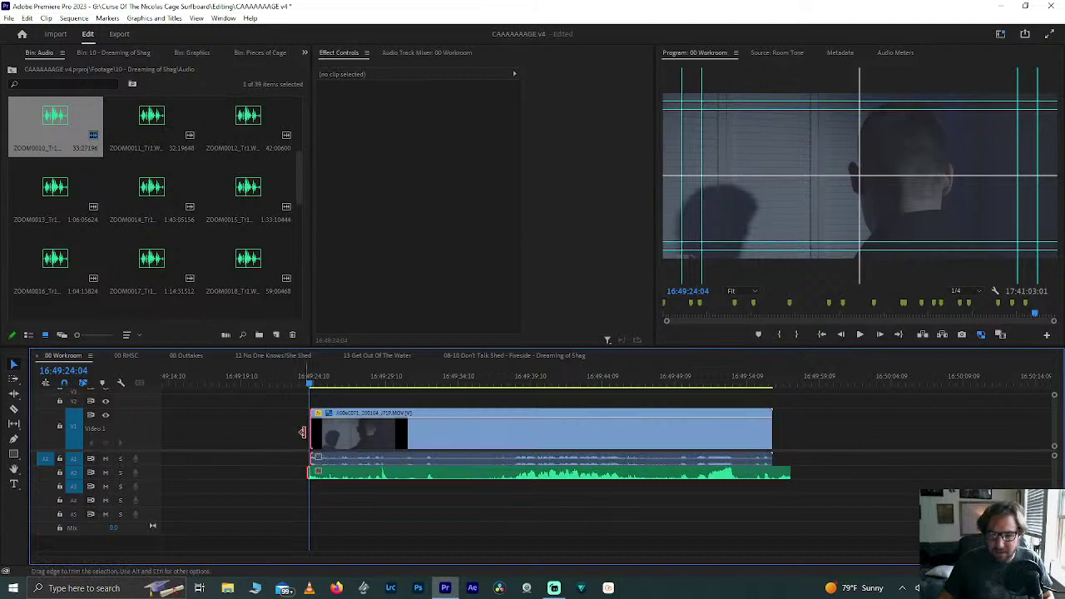
pyautogui.click(309, 475)
pyautogui.press('Down')
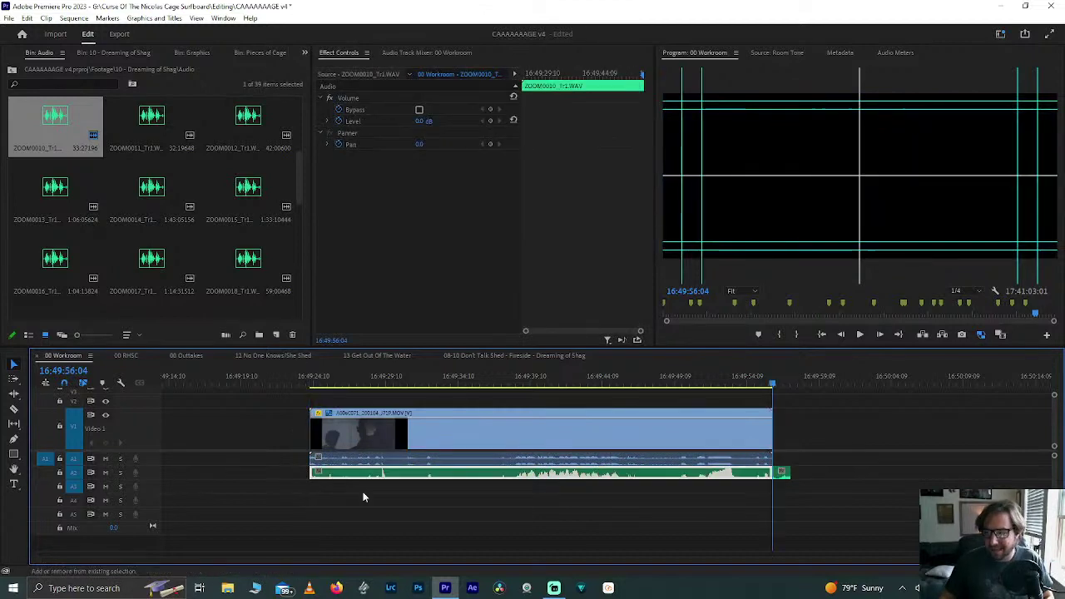
pyautogui.click(783, 479)
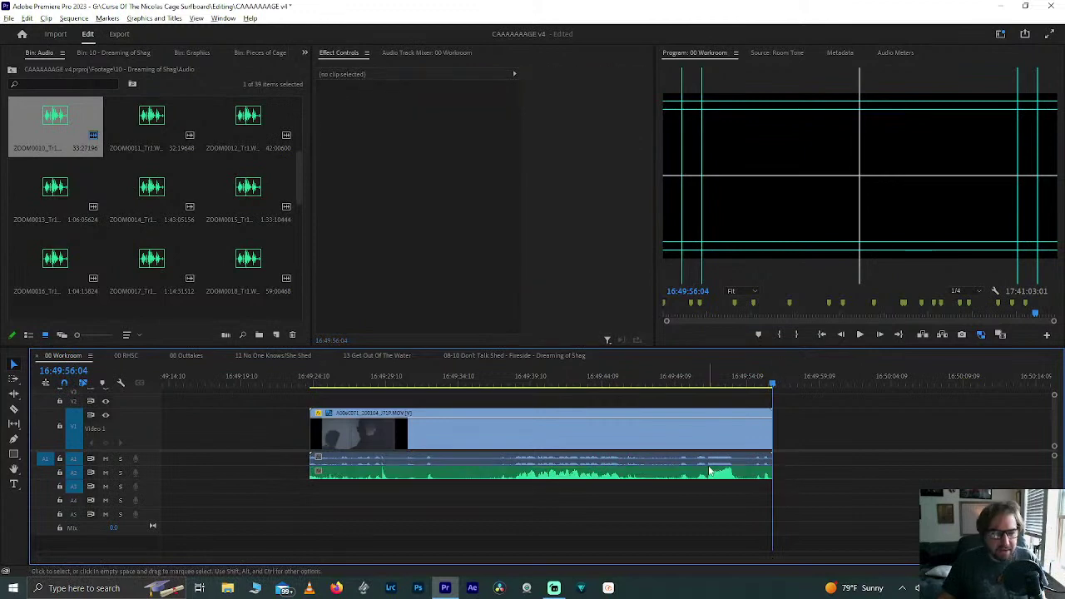
# Step: Move the synced A006C071 pair left beside the earlier clips
pyautogui.scroll(-3, 709, 468)
pyautogui.moveTo(729, 478); pyautogui.dragTo(552, 412)
pyautogui.scroll(-2, 663, 506)
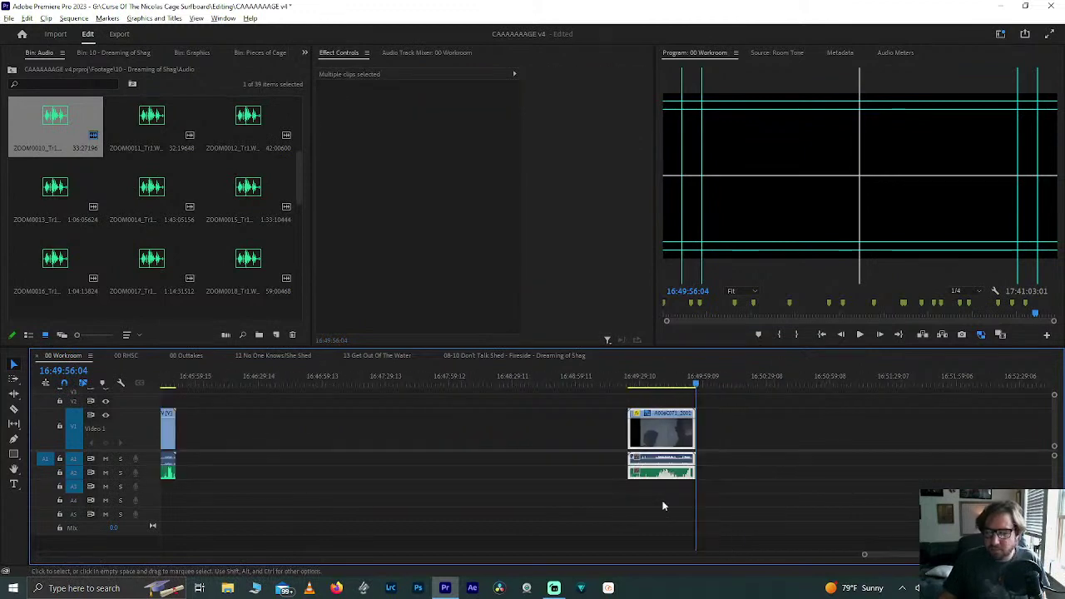
pyautogui.scroll(-1, 663, 505)
pyautogui.moveTo(666, 448); pyautogui.dragTo(257, 445)
pyautogui.scroll(-4, 293, 427)
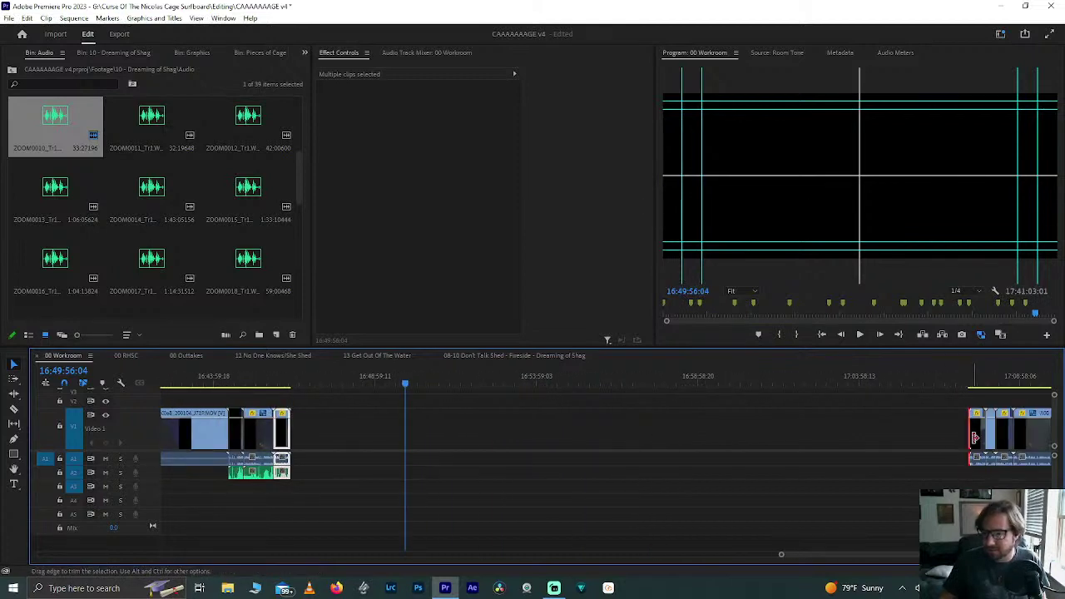
# Step: Move A006C072 to the playhead and add ZOOM0011 audio on A2 beneath it
pyautogui.moveTo(976, 437); pyautogui.dragTo(415, 441)
pyautogui.moveTo(151, 120); pyautogui.dragTo(414, 474)
pyautogui.press('=')
pyautogui.press('=')
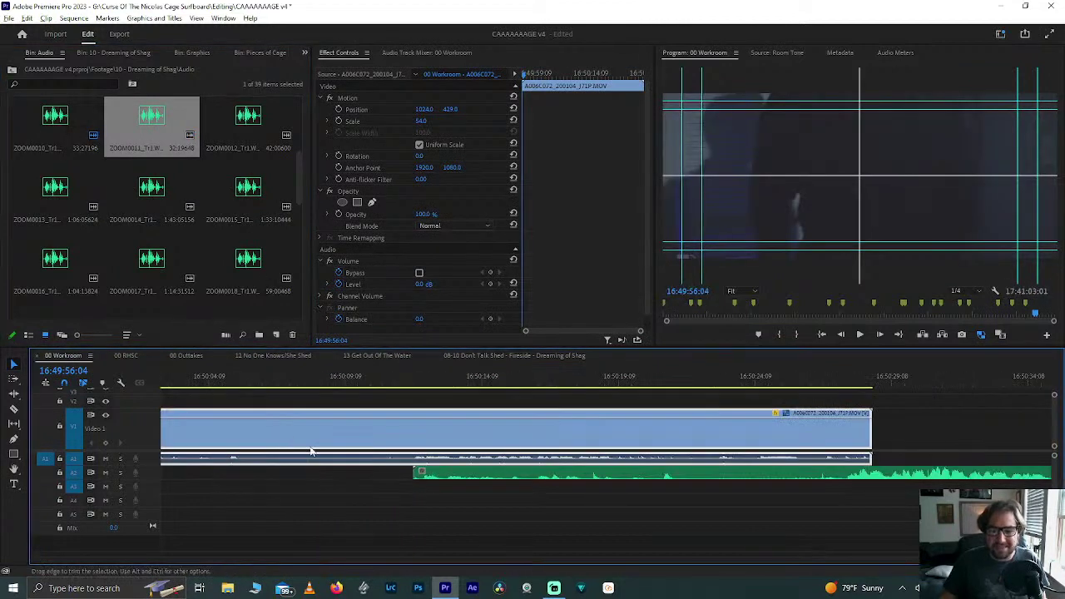
pyautogui.press('-')
pyautogui.press('-')
# Step: Synchronize A006C072 with ZOOM0011 by audio
pyautogui.moveTo(216, 416); pyautogui.dragTo(363, 478)
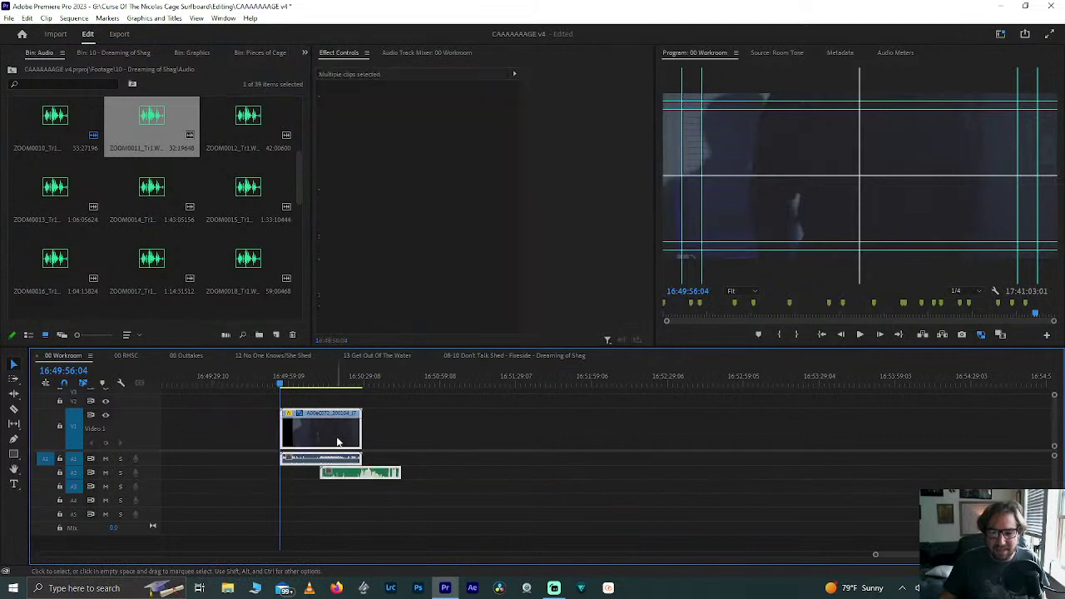
pyautogui.rightClick(340, 442)
pyautogui.click(384, 240)
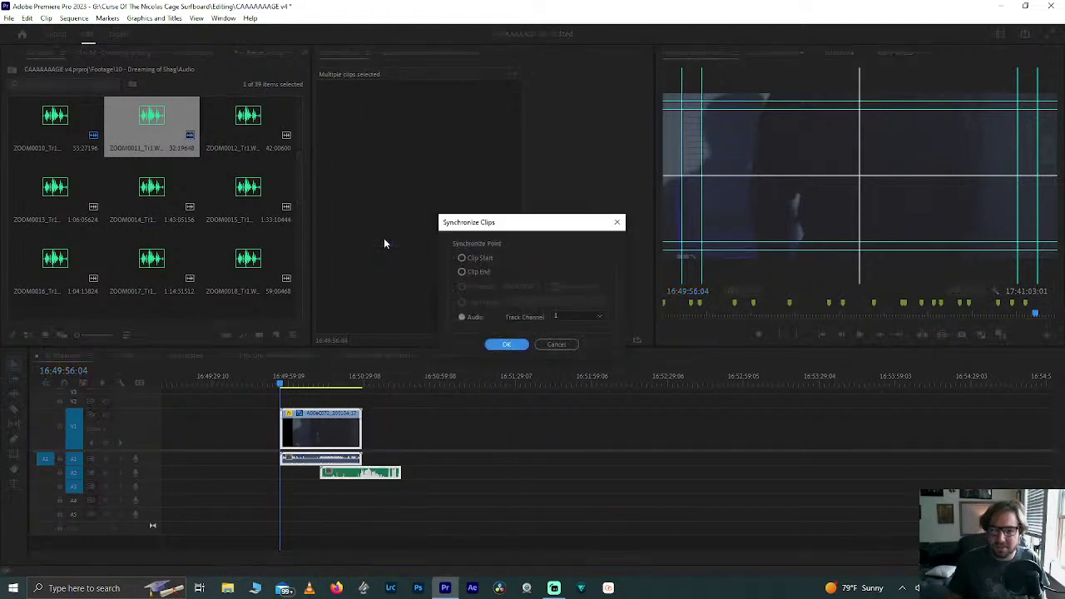
pyautogui.press('Return')
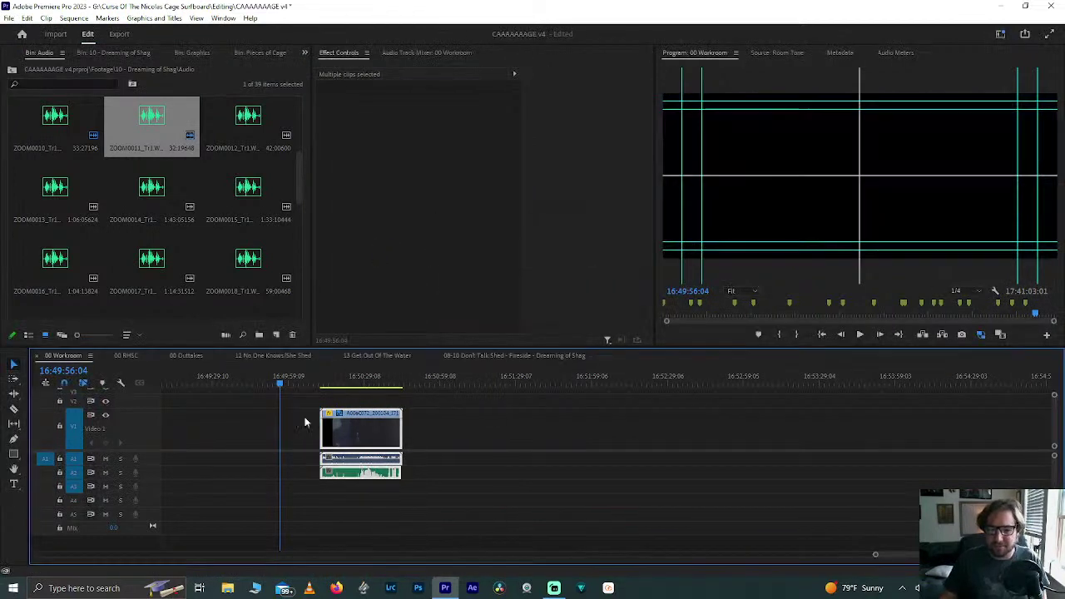
# Step: Trim the ZOOM0011 audio end to the video clip's end
pyautogui.scroll(5, 303, 430)
pyautogui.scroll(2, 302, 435)
pyautogui.click(497, 385)
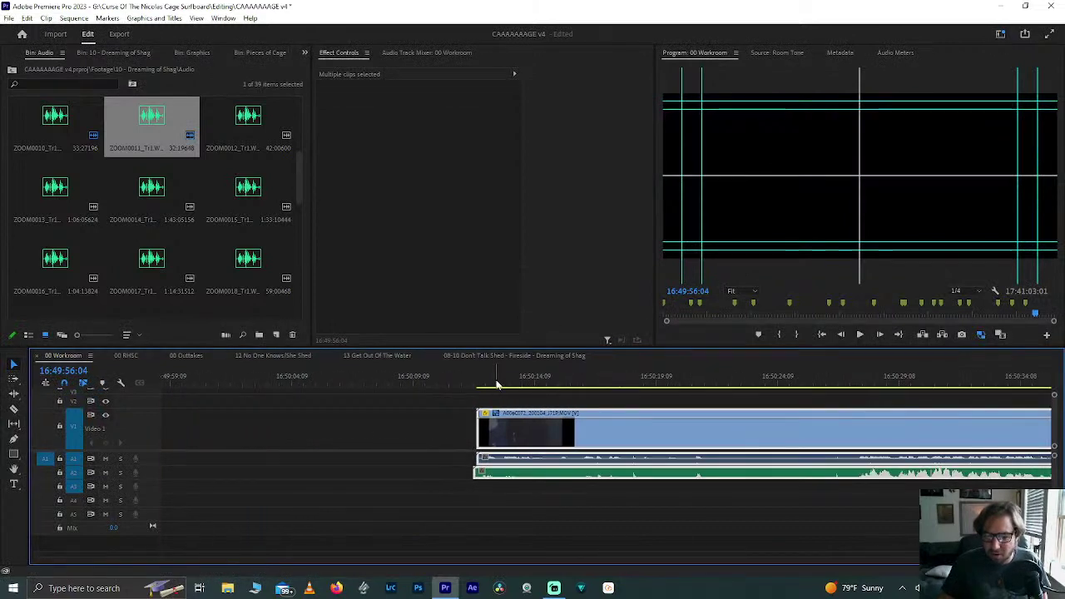
pyautogui.press('Up')
pyautogui.click(454, 483)
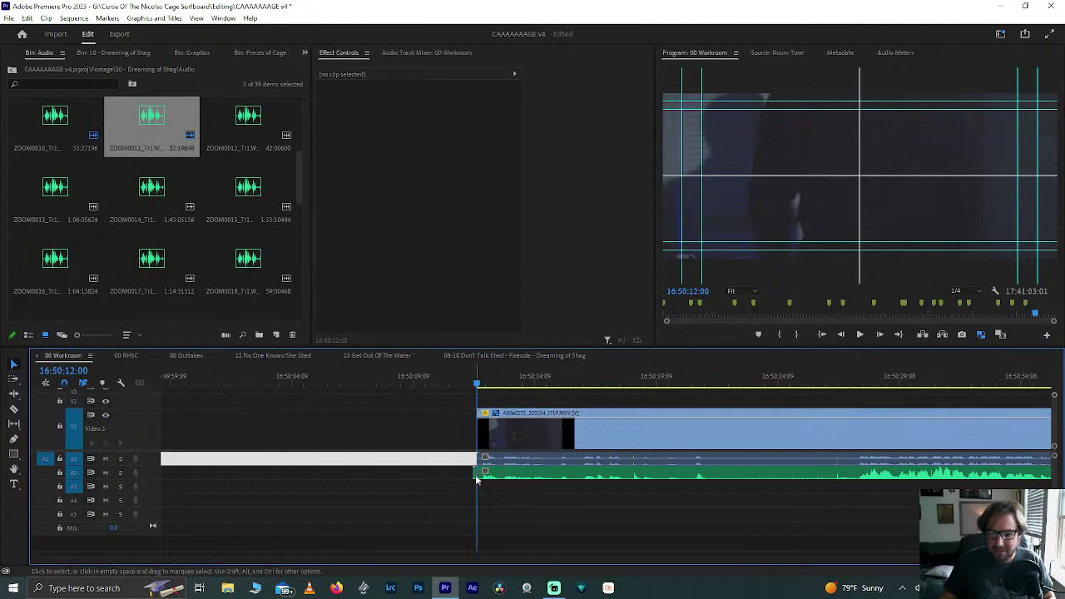
pyautogui.click(475, 474)
pyautogui.click(475, 475)
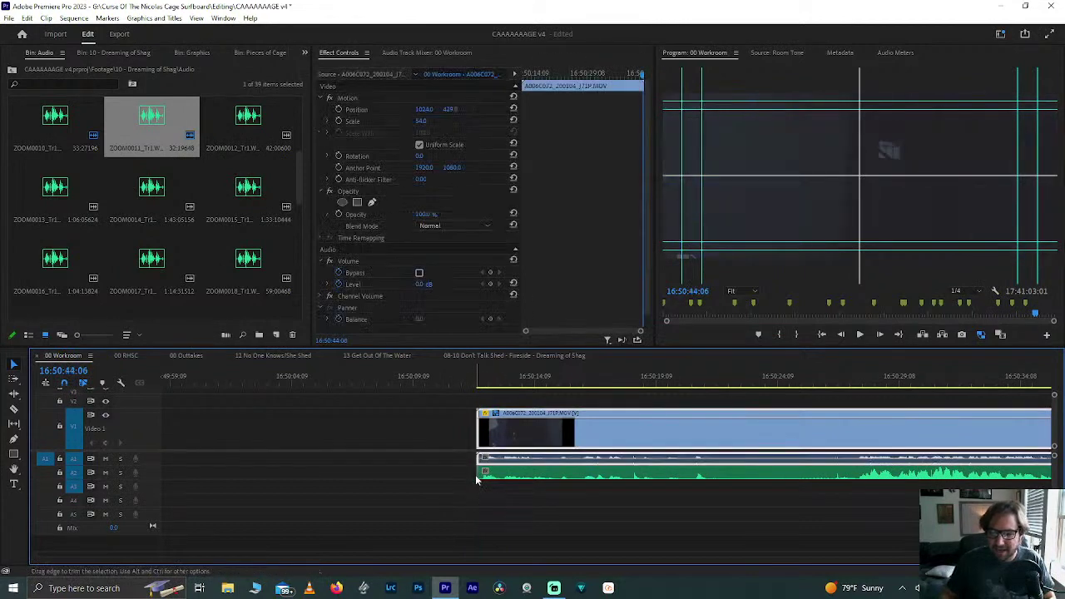
pyautogui.press('Down')
pyautogui.click(615, 443)
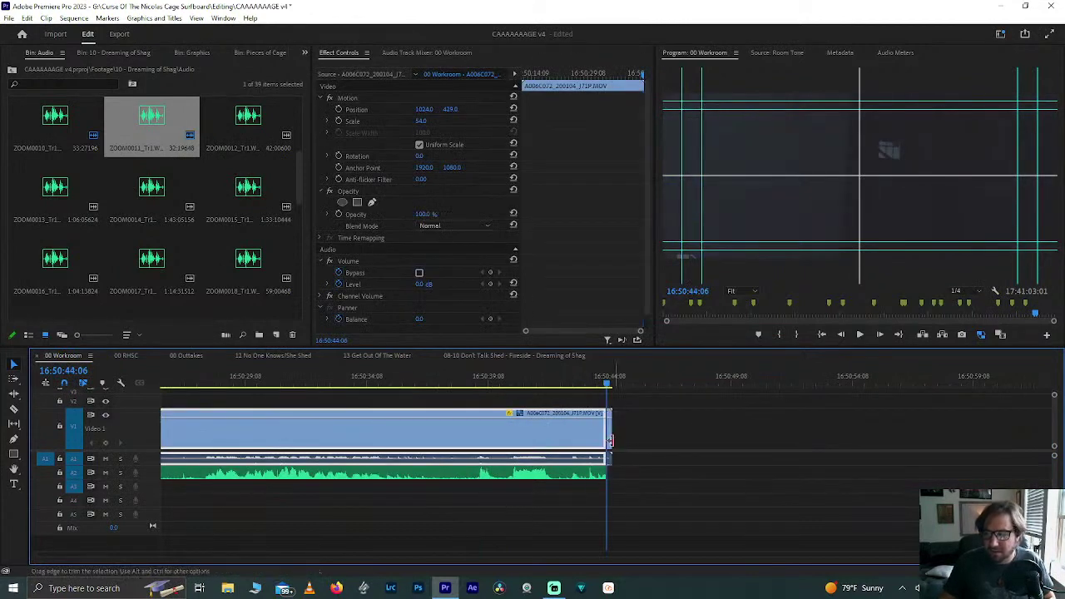
pyautogui.click(612, 445)
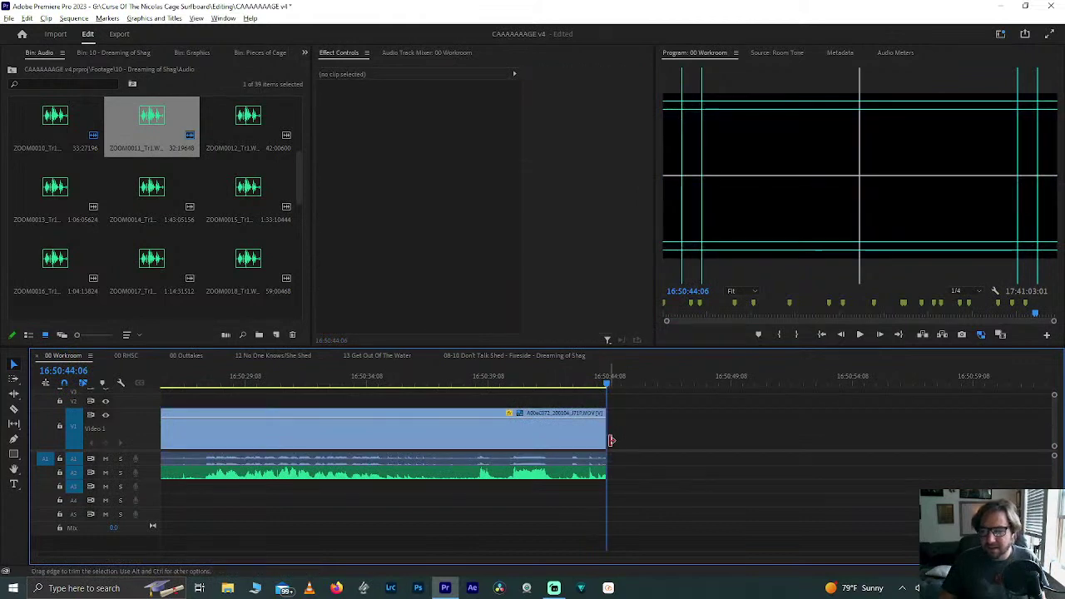
# Step: Move the pair after the earlier clips, delete the gap, and bring A006C073 to the playhead
pyautogui.press('-')
pyautogui.press('-')
pyautogui.press('-')
pyautogui.moveTo(461, 408); pyautogui.dragTo(592, 504)
pyautogui.press('-')
pyautogui.press('-')
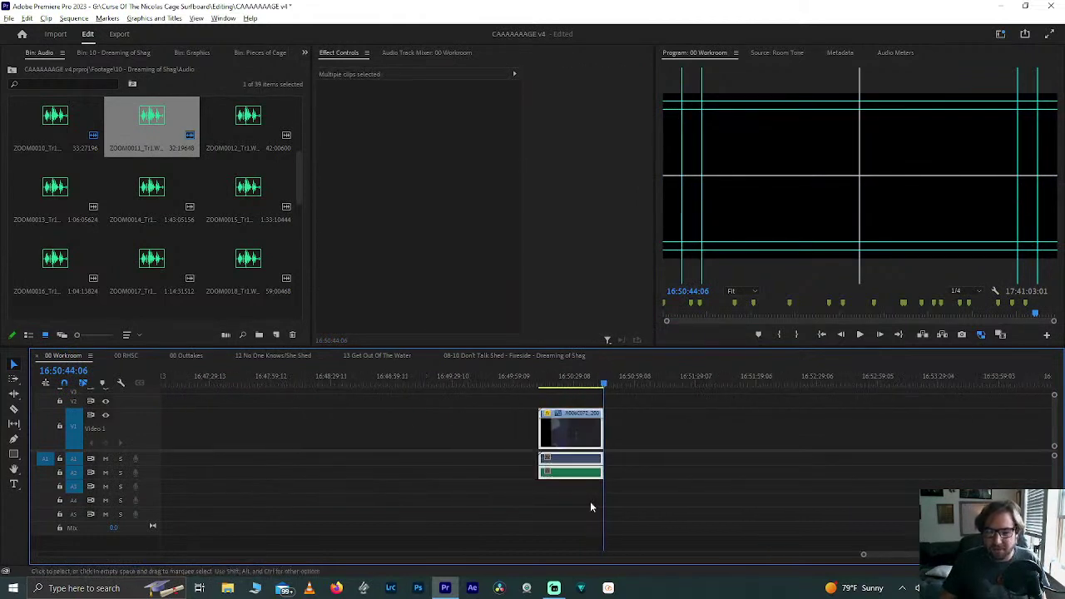
pyautogui.moveTo(567, 439); pyautogui.dragTo(296, 433)
pyautogui.click(356, 432)
pyautogui.press('Delete')
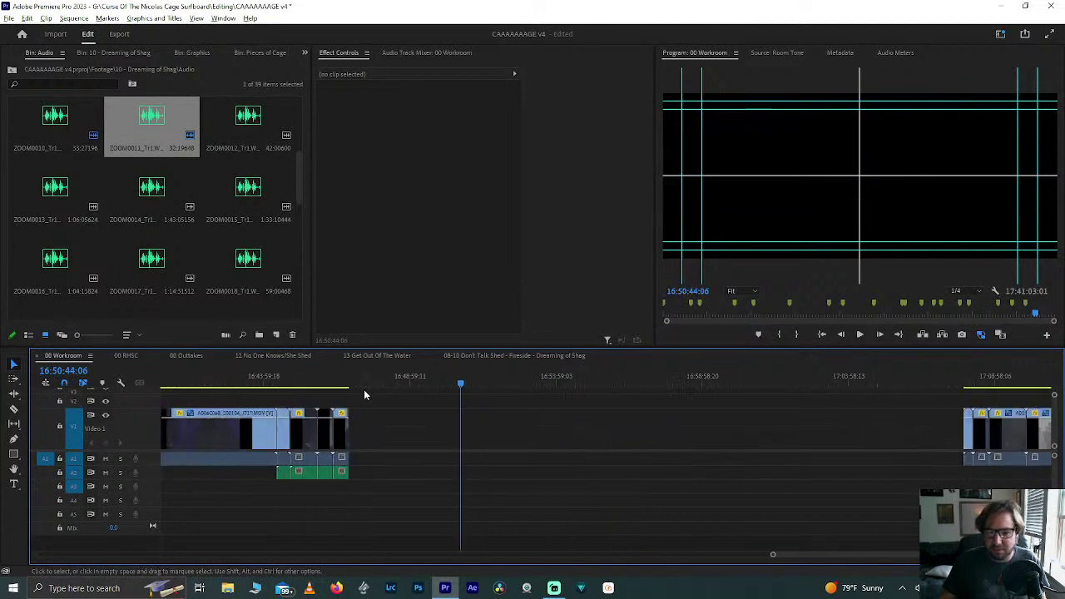
pyautogui.press('-')
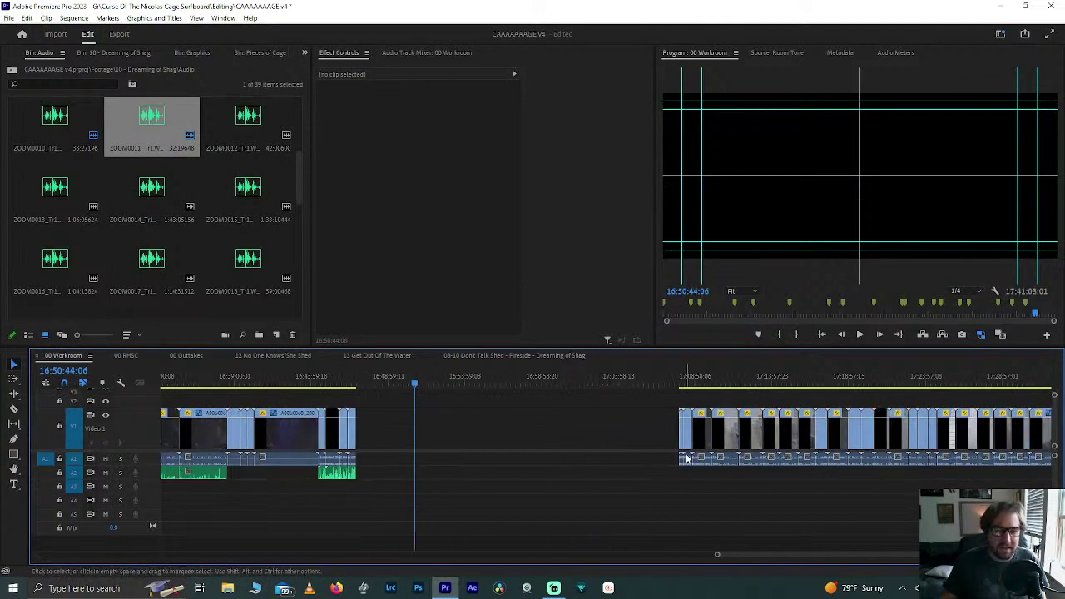
pyautogui.moveTo(681, 439); pyautogui.dragTo(416, 471)
# Step: Synchronize A006C073 with its ZOOM0012 audio
pyautogui.press('=')
pyautogui.press('=')
pyautogui.press('=')
pyautogui.press('=')
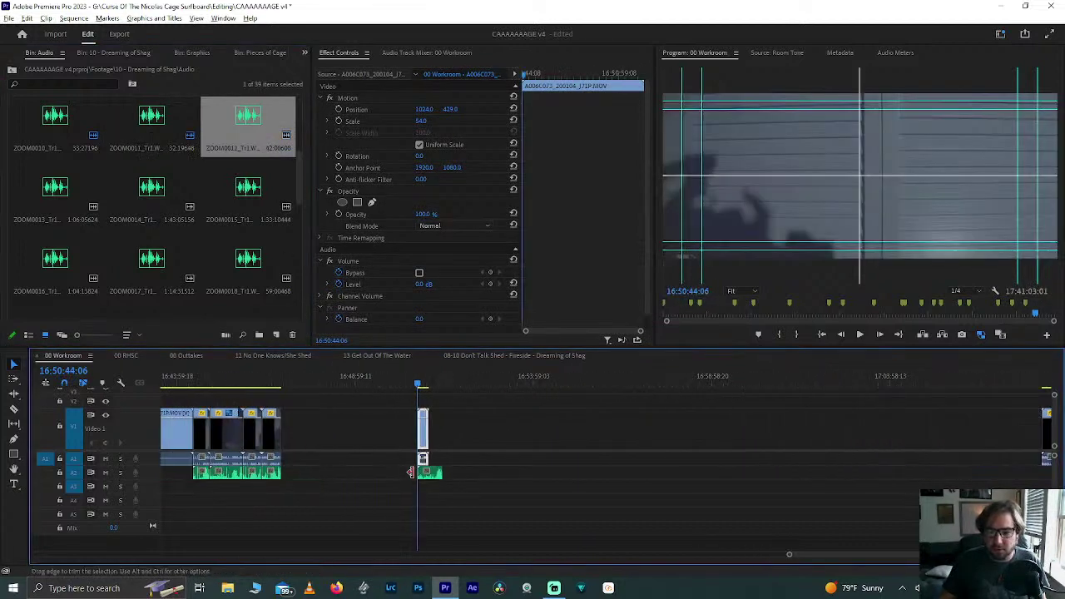
pyautogui.moveTo(489, 490); pyautogui.dragTo(433, 410)
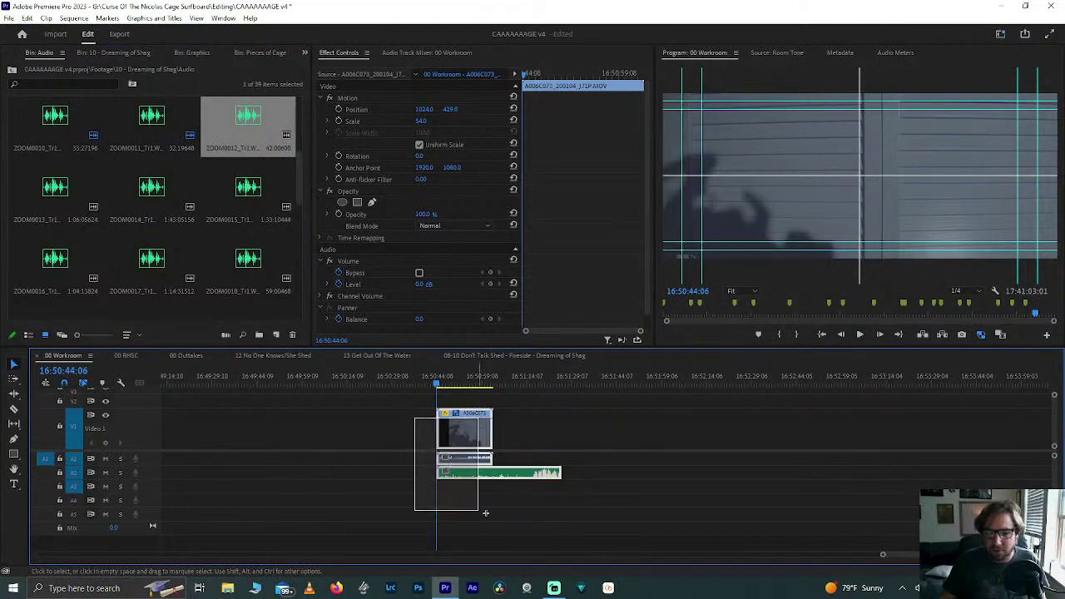
pyautogui.rightClick(480, 466)
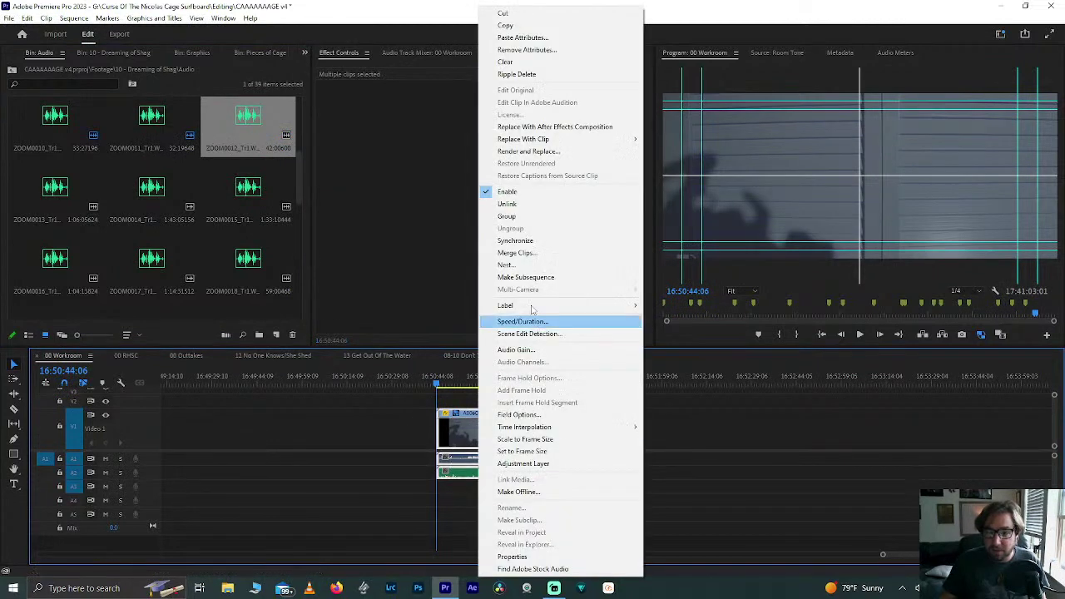
pyautogui.click(542, 242)
pyautogui.press('Return')
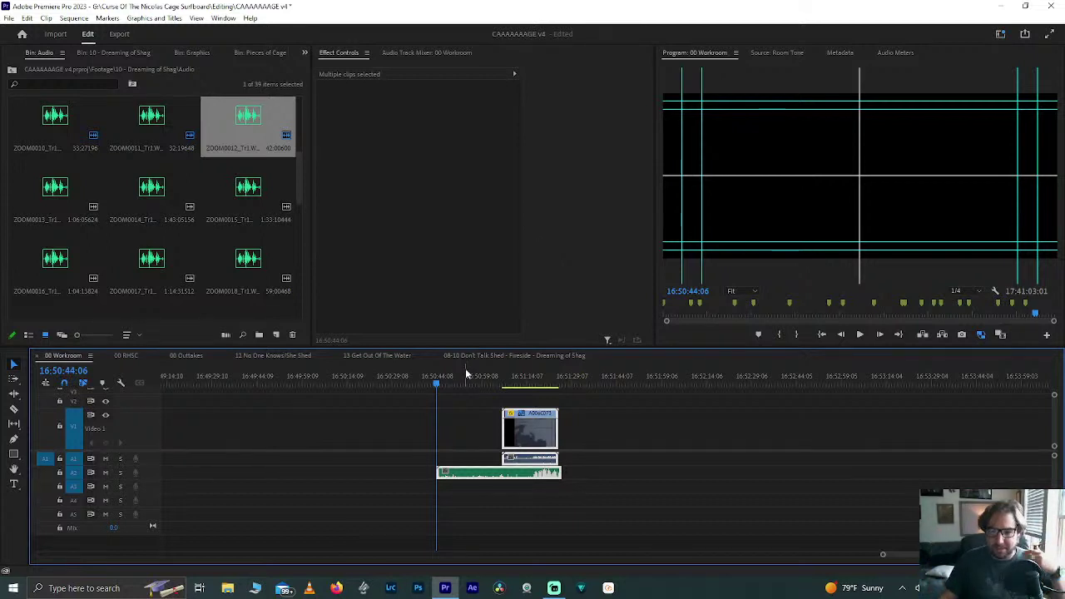
# Step: Trim ZOOM0012's start and end to match the video clip
pyautogui.click(392, 442)
pyautogui.moveTo(432, 474); pyautogui.dragTo(501, 484)
pyautogui.scroll(4, 524, 479)
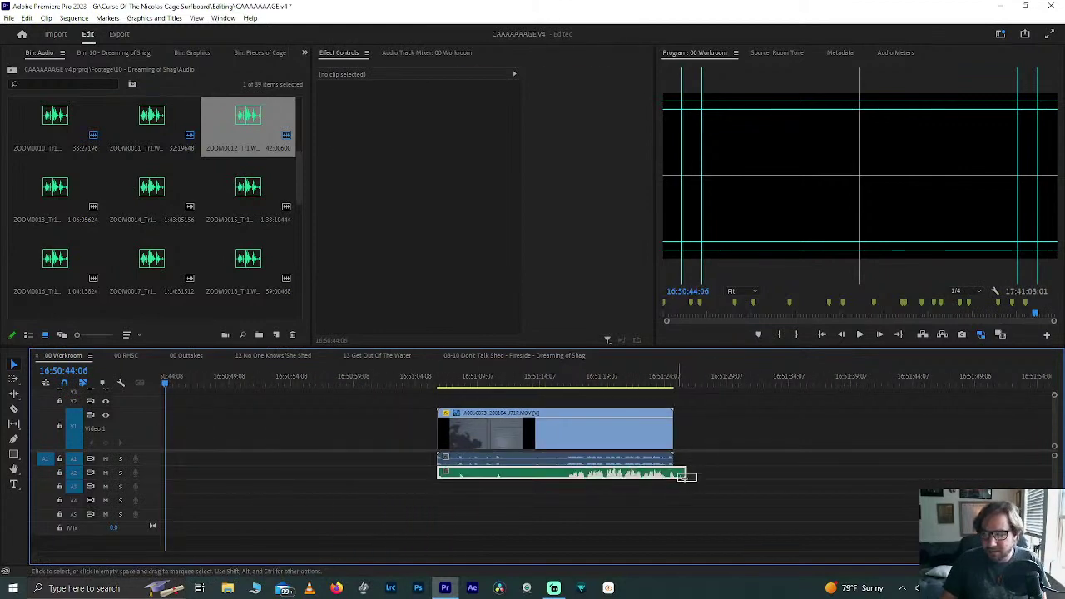
pyautogui.moveTo(692, 474); pyautogui.dragTo(676, 485)
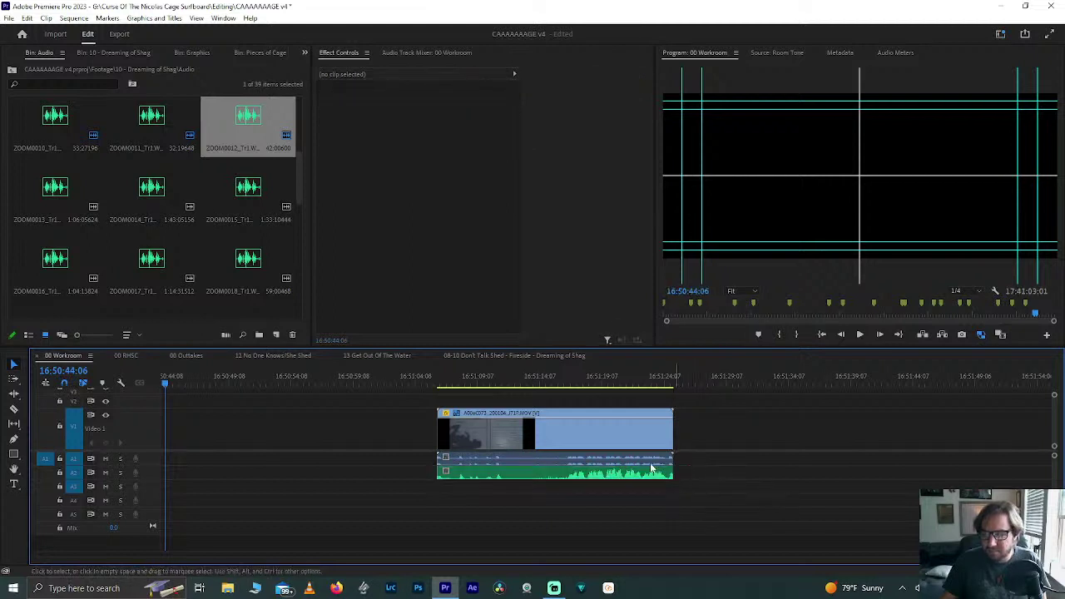
pyautogui.scroll(-6, 386, 408)
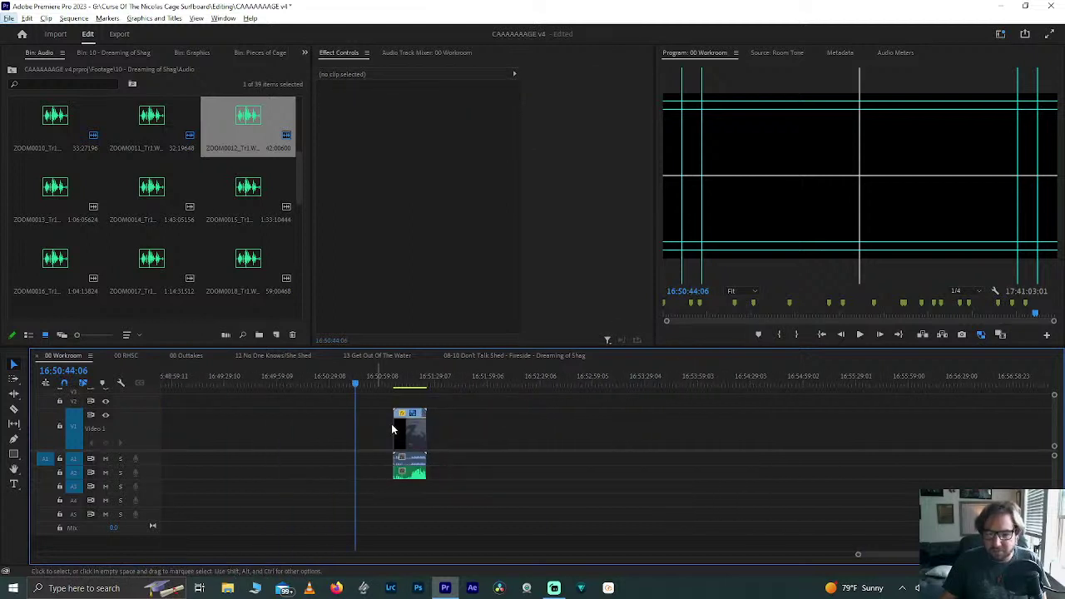
# Step: Cut the synced pair and paste it right after the earlier clips
pyautogui.click(396, 425)
pyautogui.press('Delete')
pyautogui.hotkey('ctrl', 'z')
pyautogui.moveTo(371, 407); pyautogui.dragTo(440, 503)
pyautogui.scroll(-2, 437, 503)
pyautogui.press('Delete')
pyautogui.press('Up')
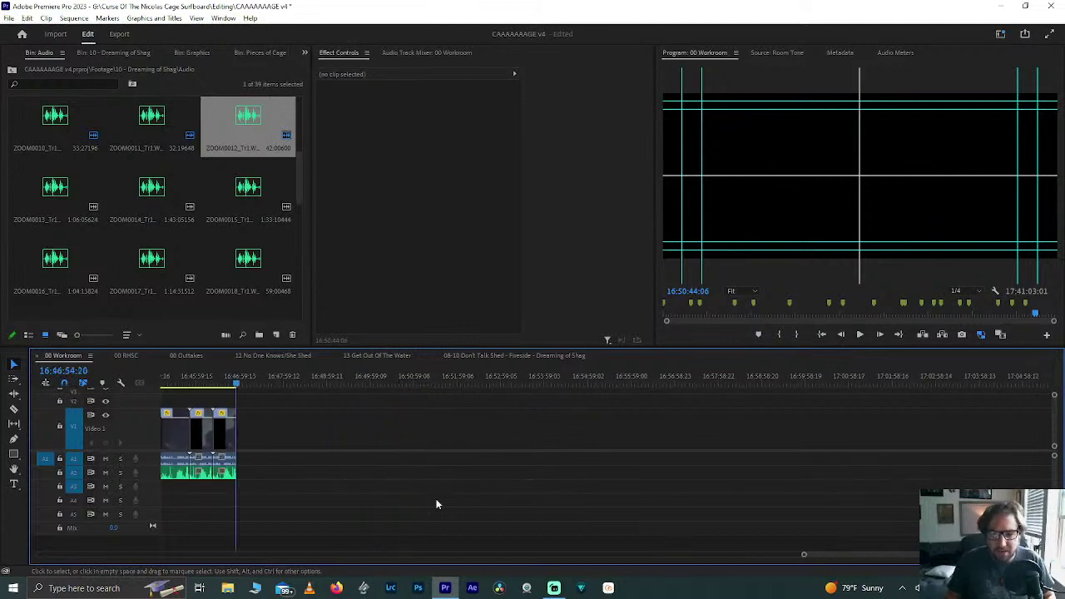
pyautogui.hotkey('ctrl', 'v')
# Step: Place video clip A006C074 at the playhead, with ZOOM0013_Tr1.WAV beneath it on A2
pyautogui.moveTo(286, 382); pyautogui.dragTo(293, 382)
pyautogui.scroll(-3, 301, 424)
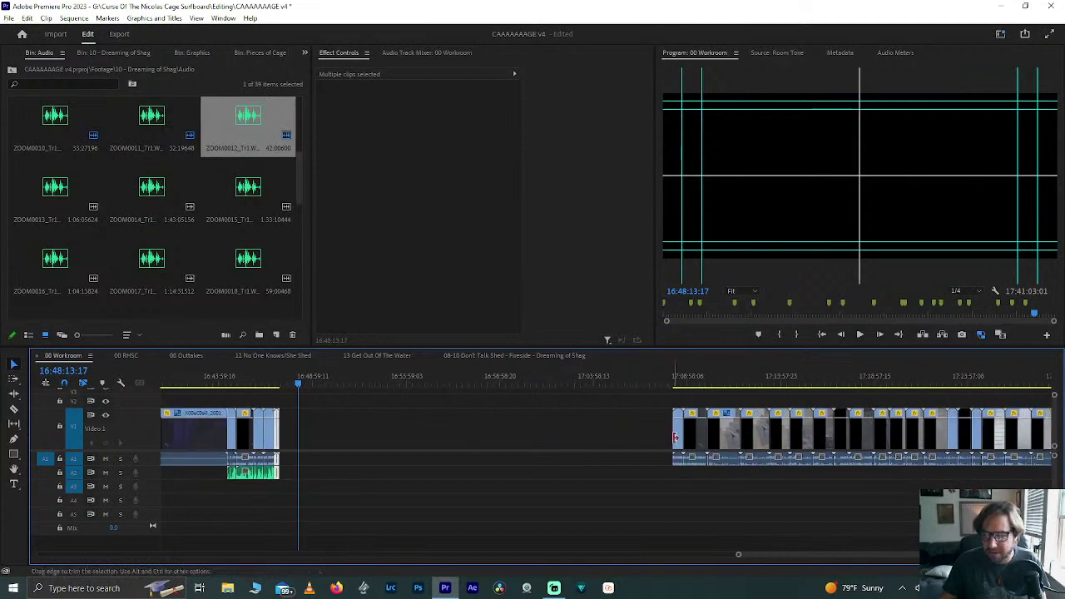
pyautogui.moveTo(679, 443); pyautogui.dragTo(306, 435)
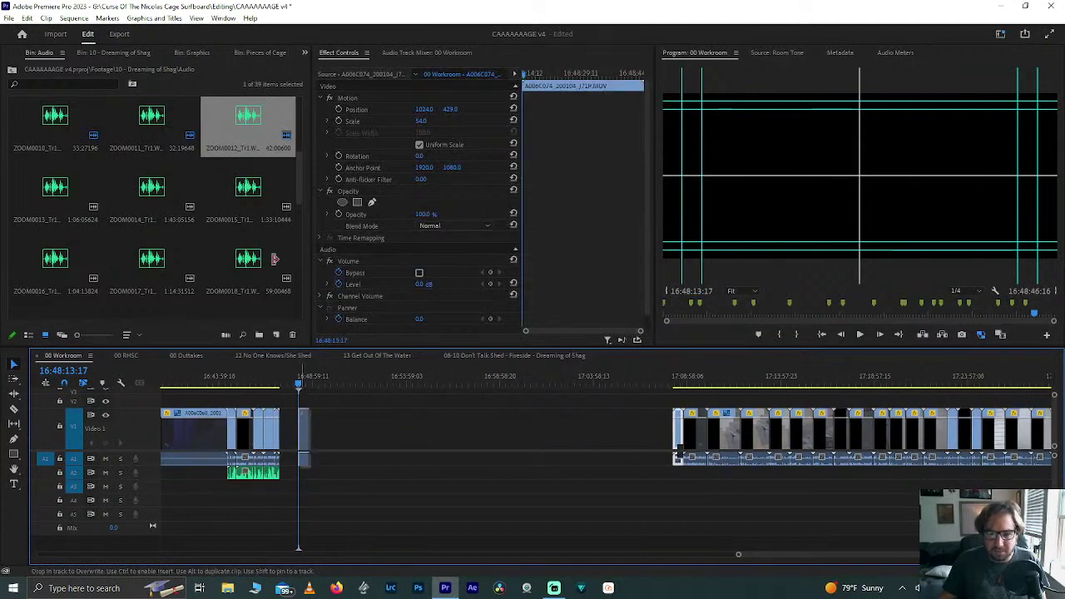
pyautogui.moveTo(52, 191); pyautogui.dragTo(301, 477)
# Step: Try to Synchronize the new video and ZOOM0013 audio, then dismiss the sync failure warning
pyautogui.scroll(5, 300, 476)
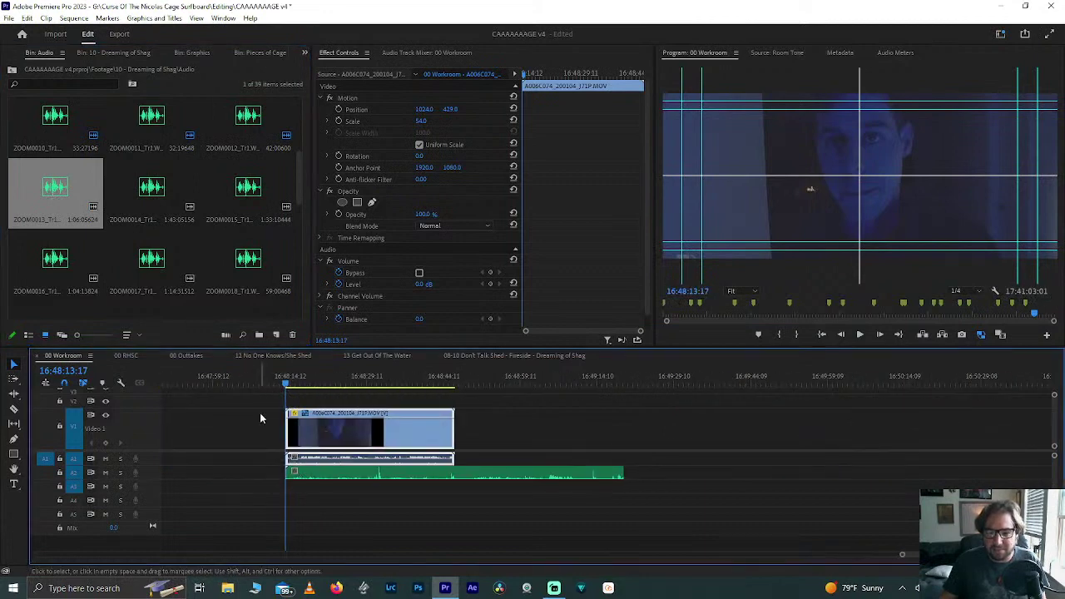
pyautogui.moveTo(259, 419); pyautogui.dragTo(373, 476)
pyautogui.rightClick(373, 476)
pyautogui.click(439, 240)
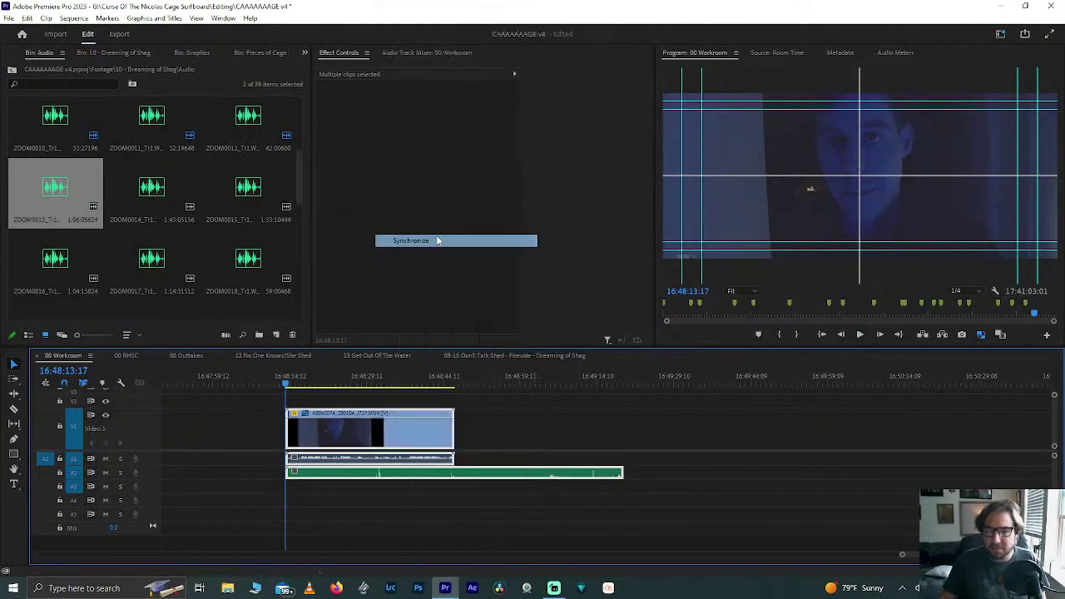
pyautogui.press('Return')
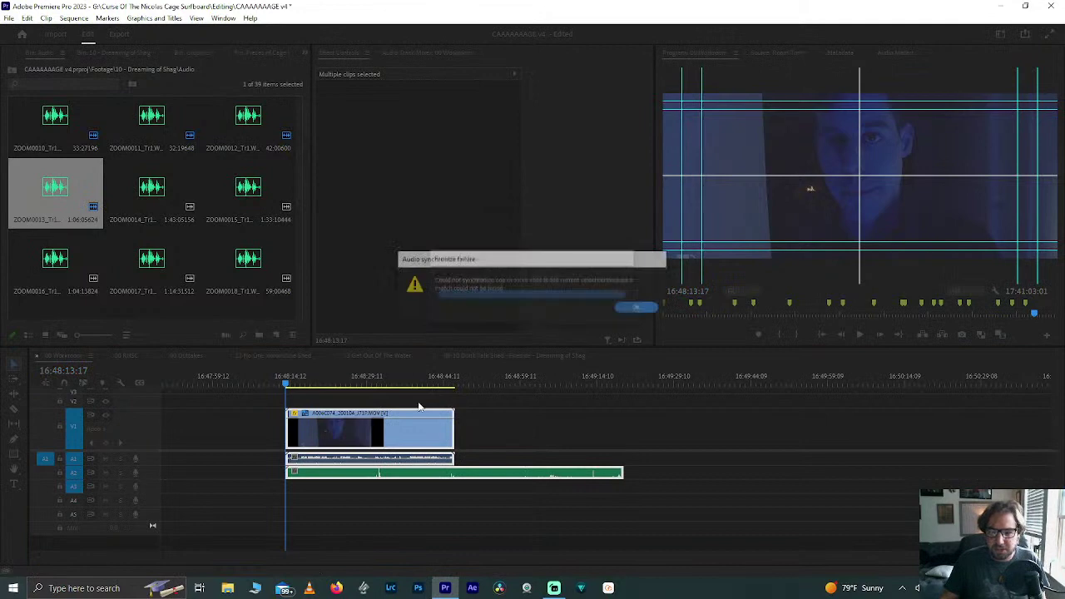
pyautogui.press('Return')
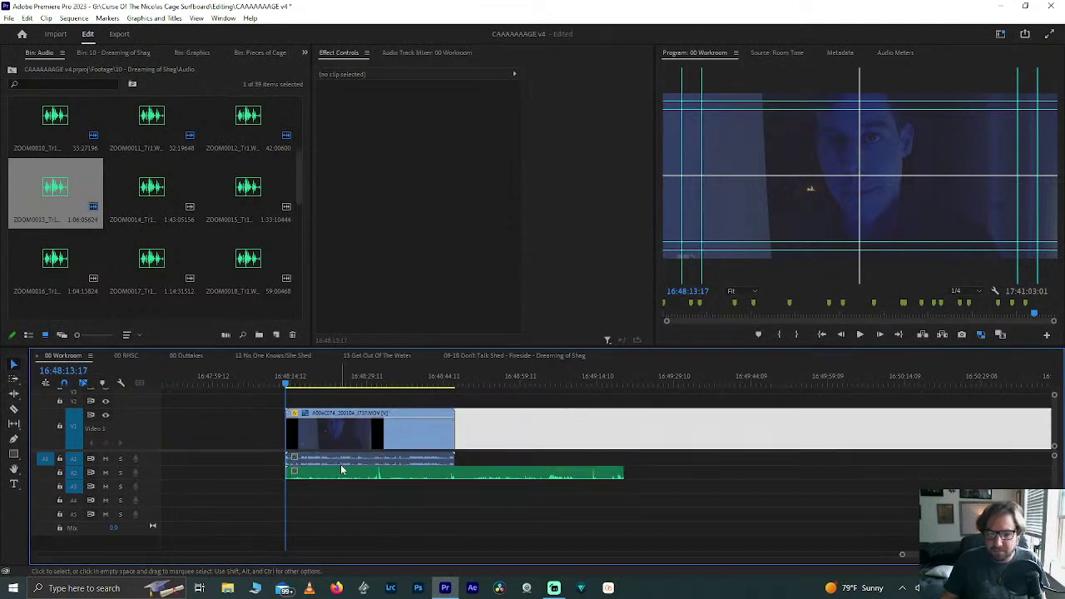
# Step: Slide the ZOOM0013 audio later on A2, then play back from the video clip's start
pyautogui.moveTo(340, 473); pyautogui.dragTo(553, 473)
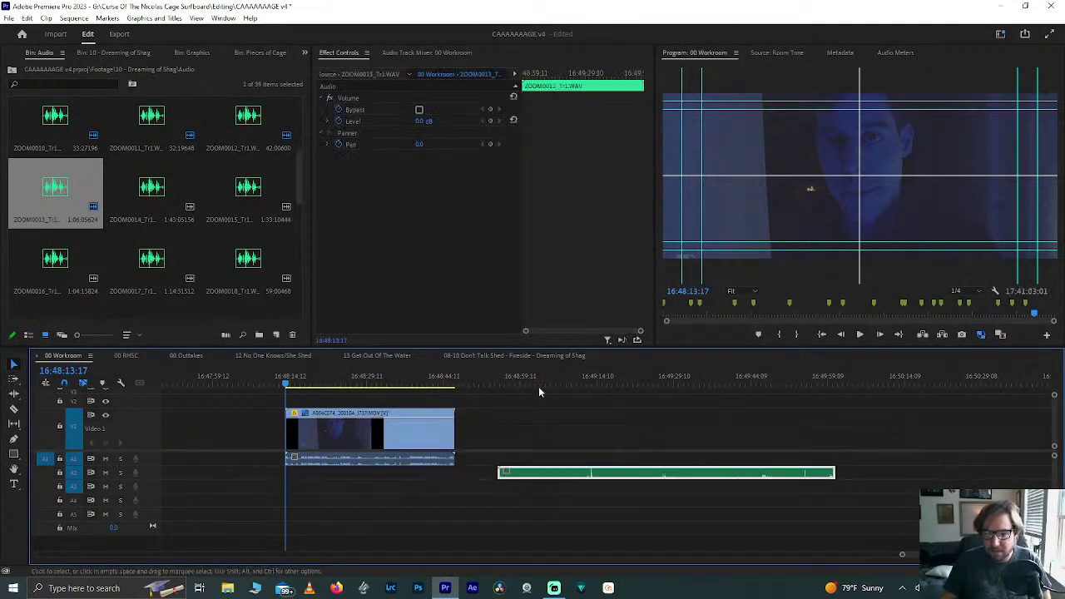
pyautogui.click(548, 379)
pyautogui.click(550, 436)
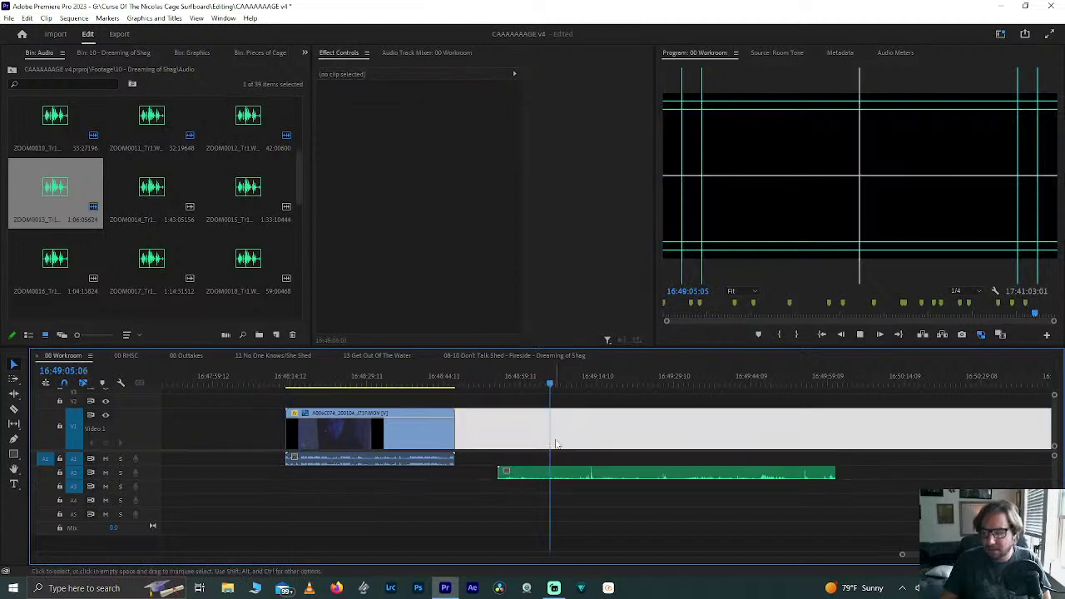
pyautogui.click(577, 376)
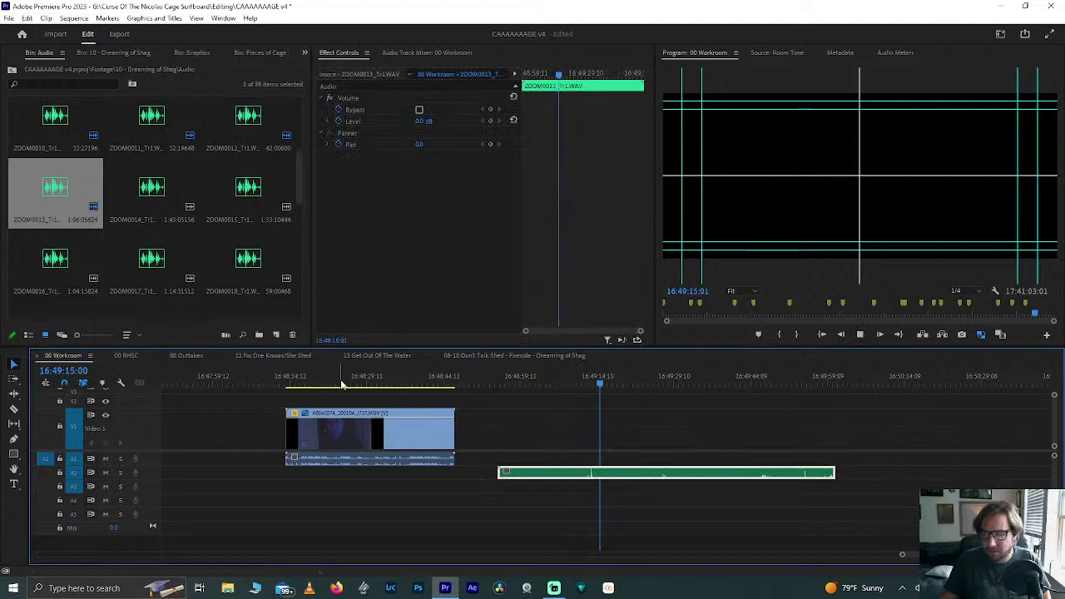
pyautogui.click(294, 381)
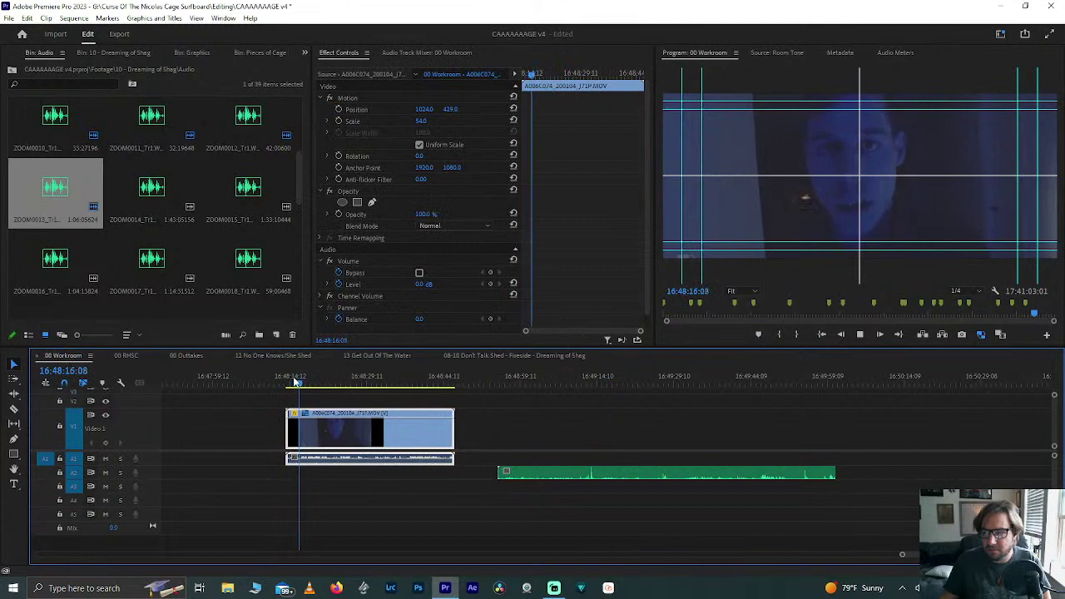
pyautogui.press('space')
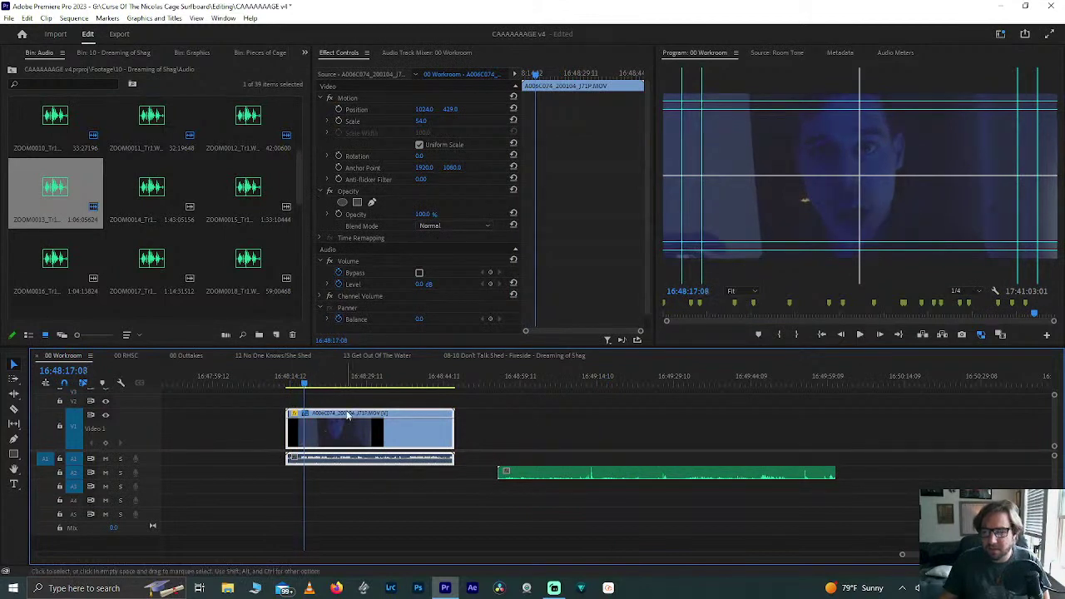
# Step: Scrub the playhead back and forth through the ZOOM0013 audio clip
pyautogui.keyDown('alt'); pyautogui.scroll(-5, 348, 413); pyautogui.keyUp('alt')
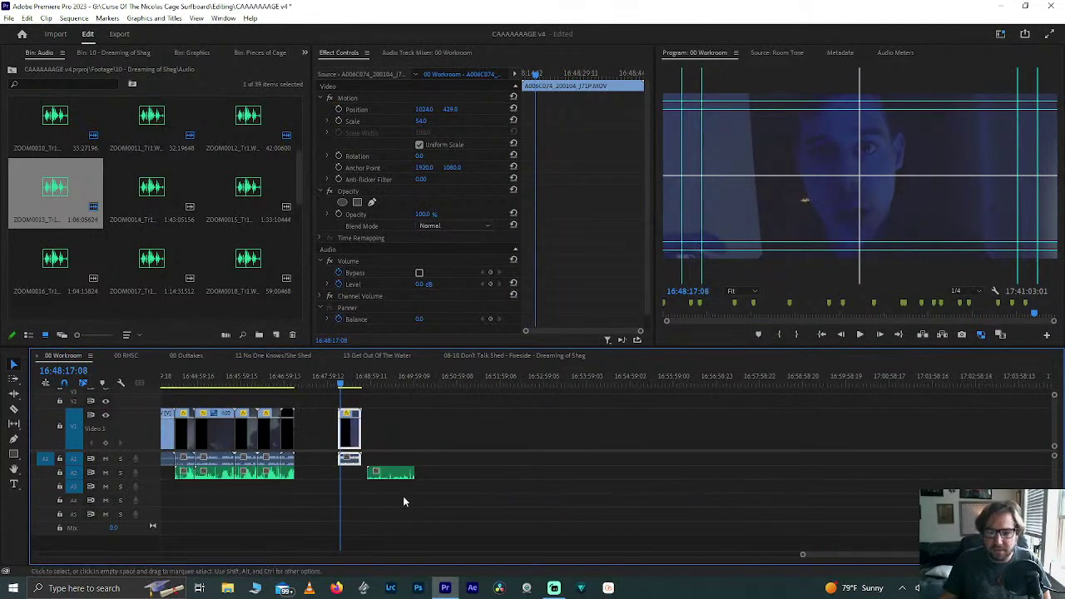
pyautogui.click(399, 378)
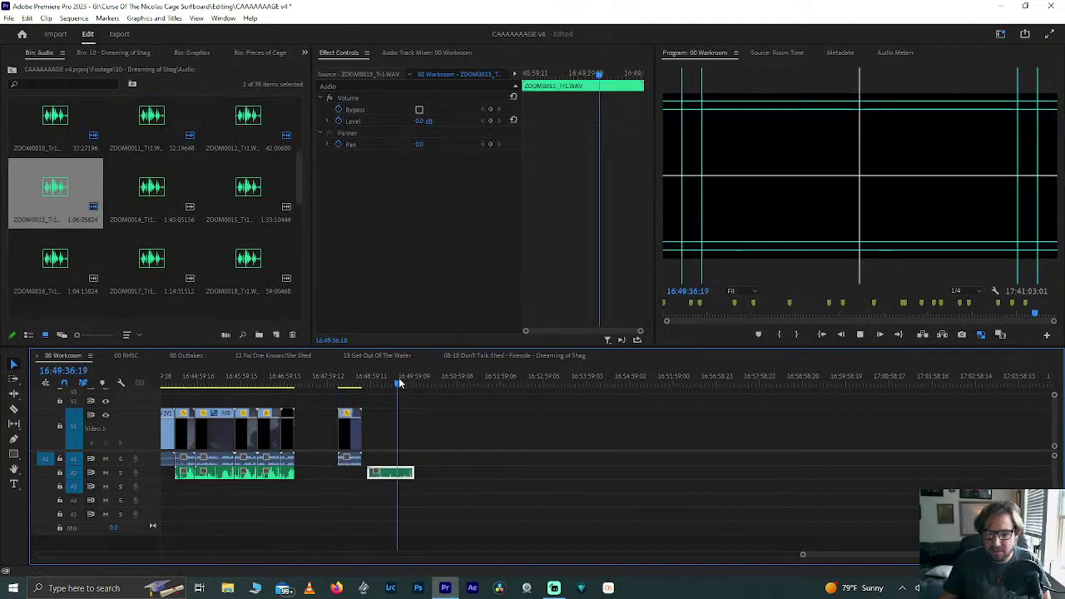
pyautogui.keyDown('alt'); pyautogui.scroll(5, 407, 422); pyautogui.keyUp('alt')
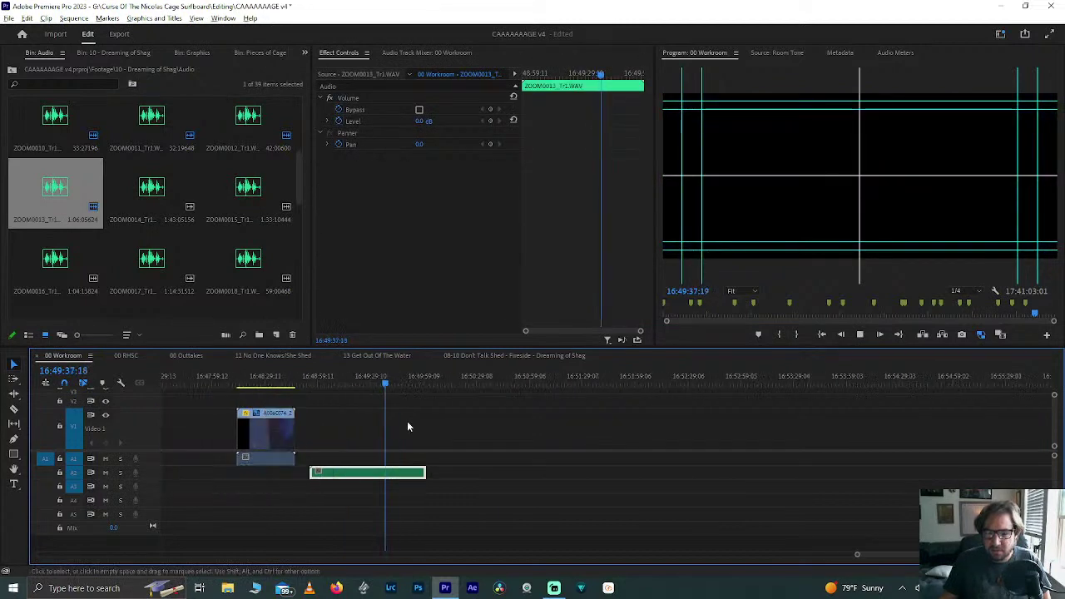
pyautogui.click(421, 378)
pyautogui.moveTo(422, 380); pyautogui.dragTo(389, 380)
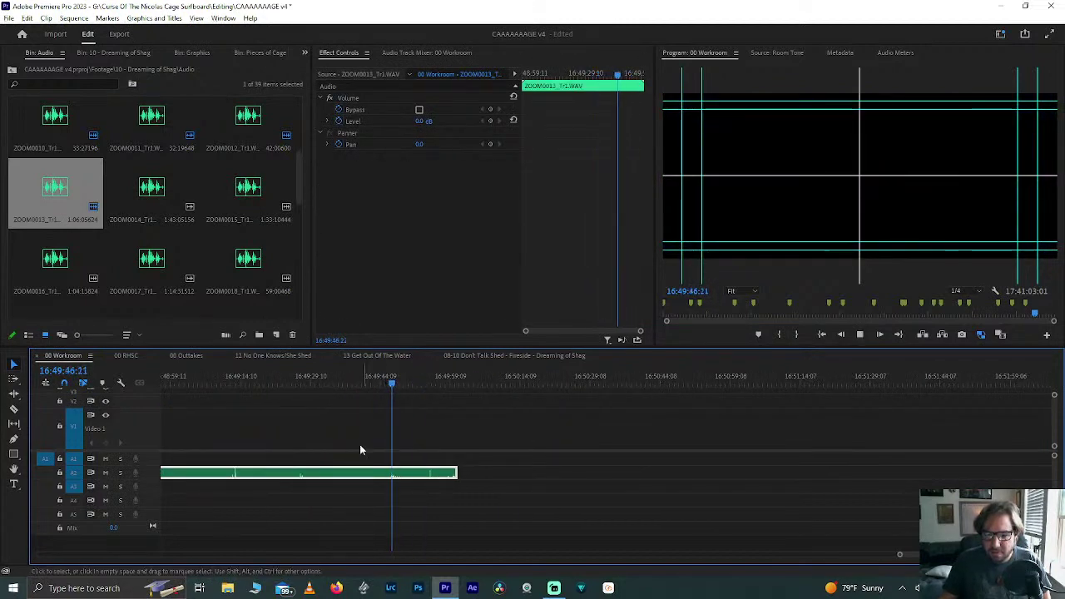
pyautogui.keyDown('alt'); pyautogui.scroll(-5, 359, 446); pyautogui.keyUp('alt')
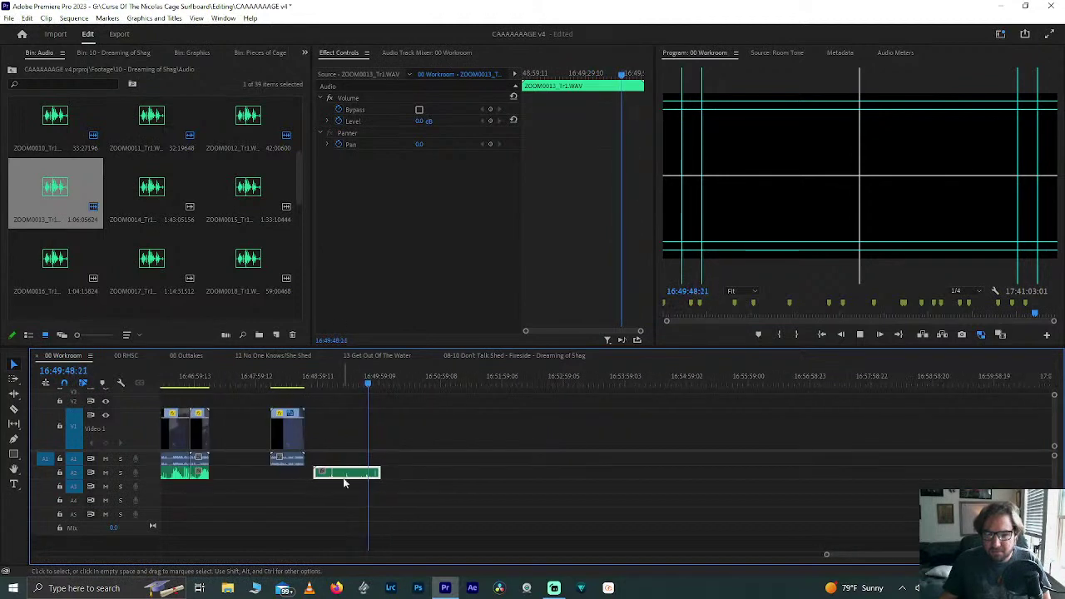
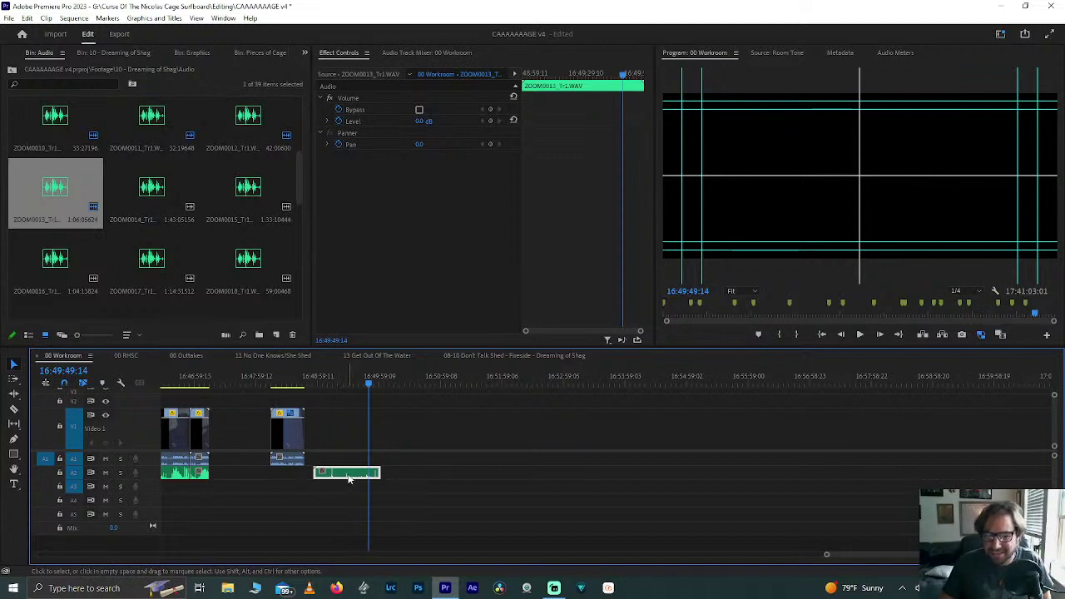
# Step: Add ZOOM0014 under the video clip and try synchronizing by audio, which fails
pyautogui.press('-')
pyautogui.moveTo(349, 476); pyautogui.dragTo(414, 474)
pyautogui.click(313, 382)
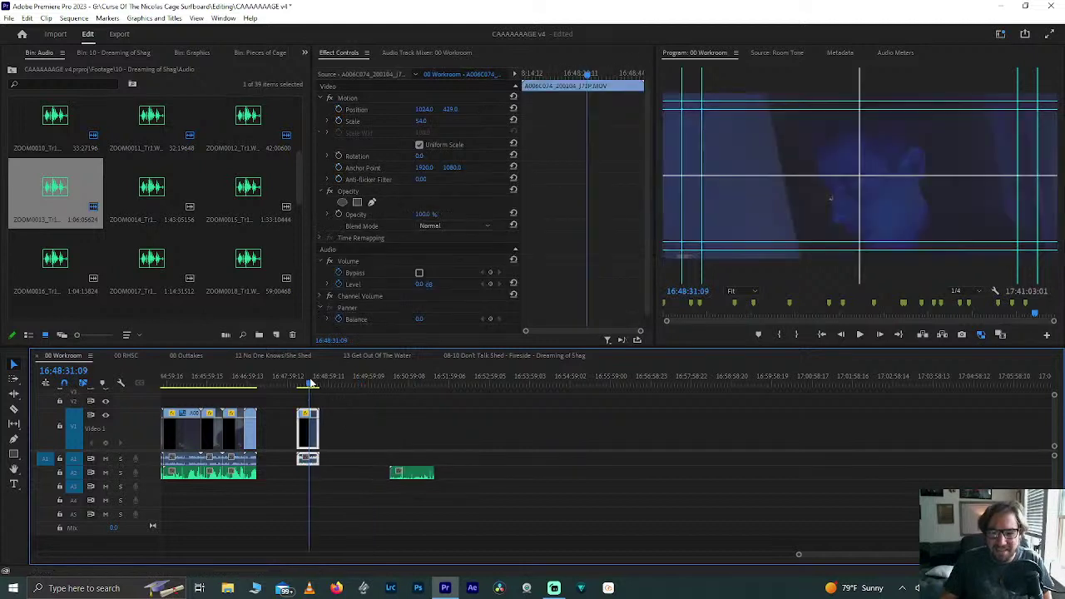
pyautogui.moveTo(137, 206); pyautogui.dragTo(452, 472)
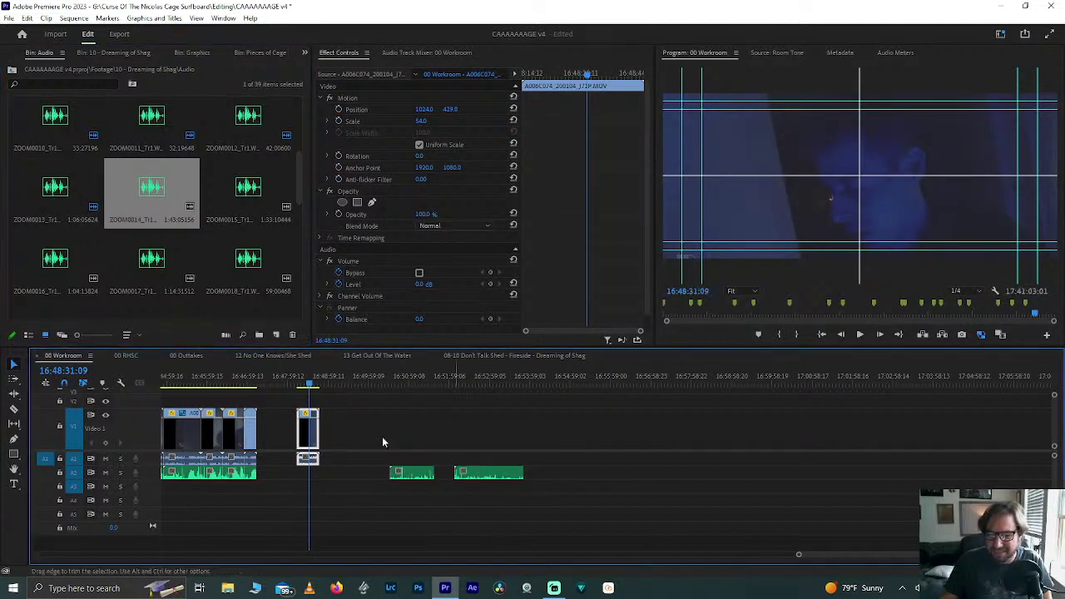
pyautogui.moveTo(309, 433); pyautogui.dragTo(473, 427)
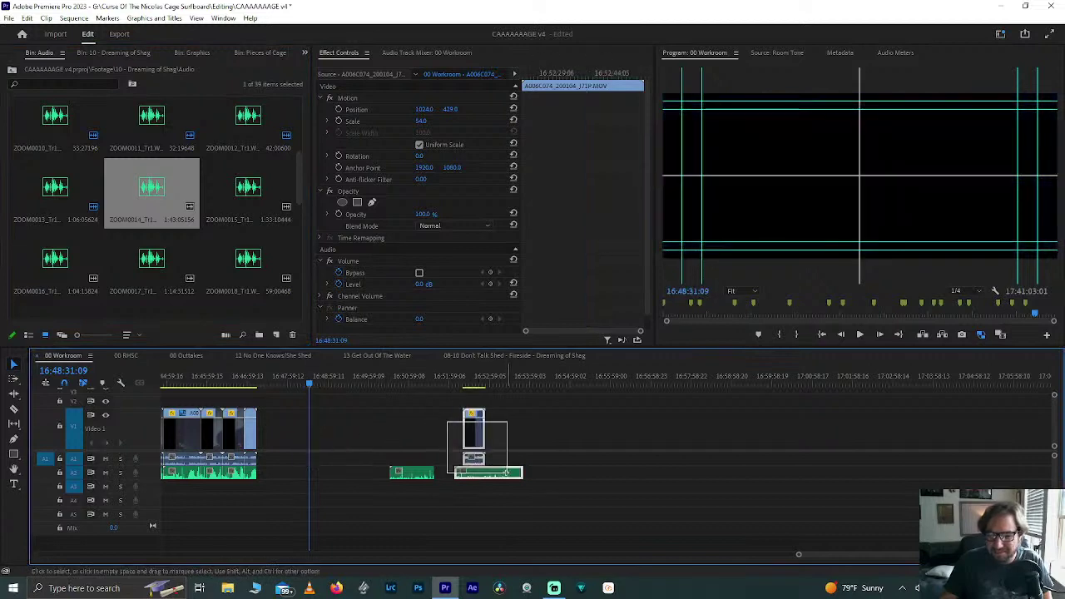
pyautogui.keyDown('shift'); pyautogui.click(499, 473); pyautogui.keyUp('shift')
pyautogui.rightClick(503, 472)
pyautogui.click(530, 241)
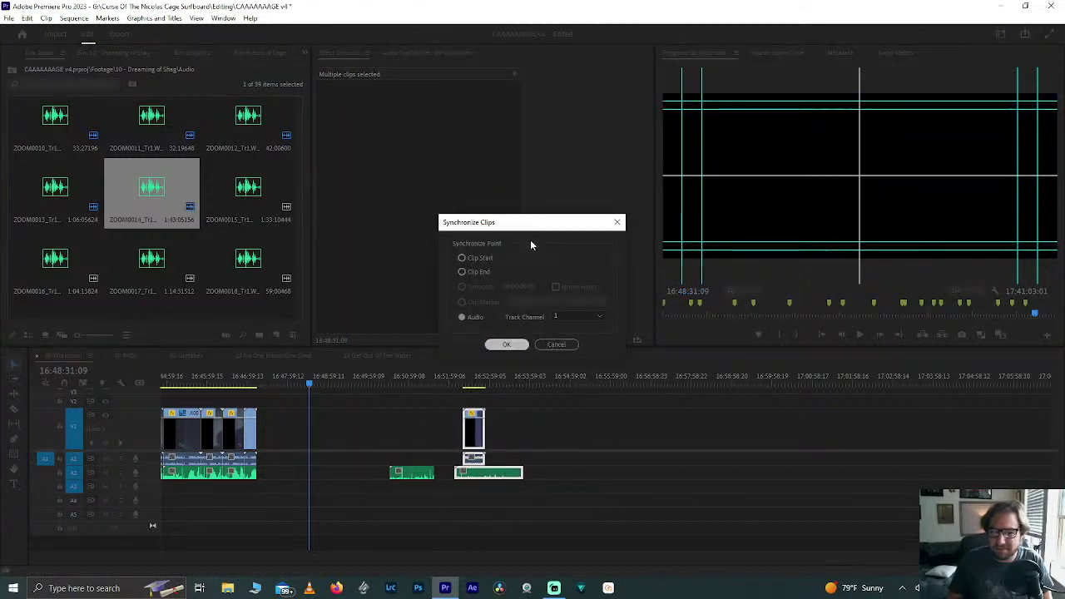
pyautogui.press('Return')
pyautogui.click(621, 309)
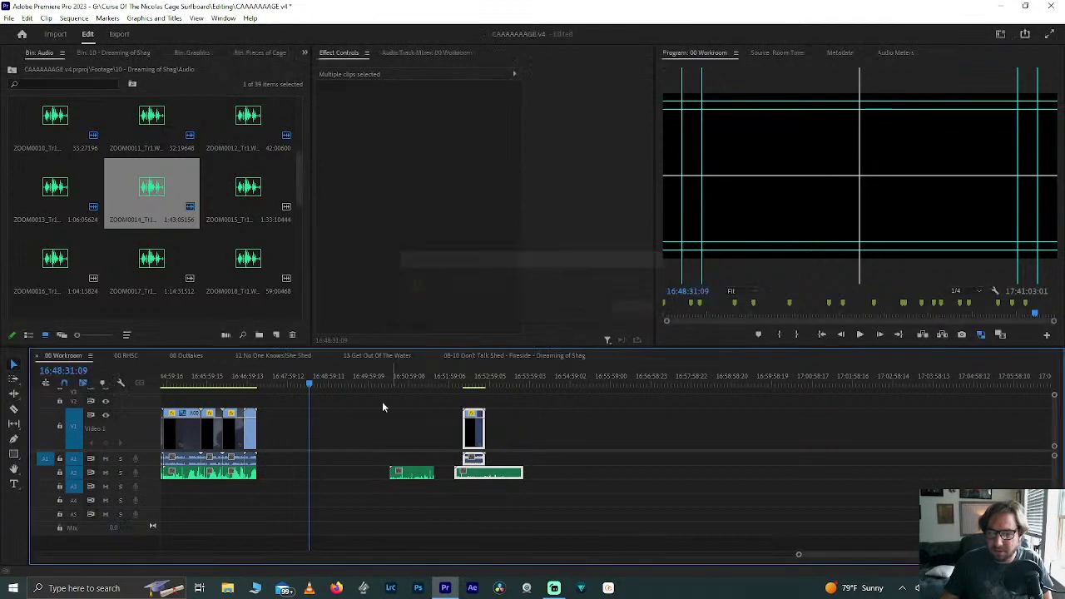
# Step: Place the next video clip beside ZOOM0014 and synchronize the pair by audio
pyautogui.press('-')
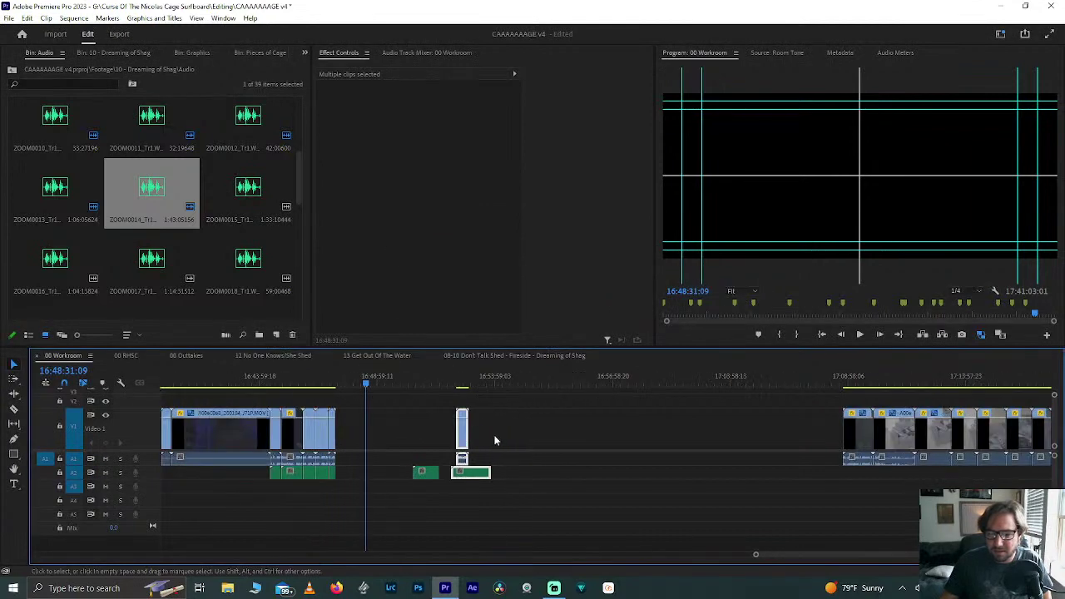
pyautogui.click(475, 435)
pyautogui.moveTo(462, 433); pyautogui.dragTo(350, 450)
pyautogui.moveTo(851, 449); pyautogui.dragTo(426, 450)
pyautogui.rightClick(427, 451)
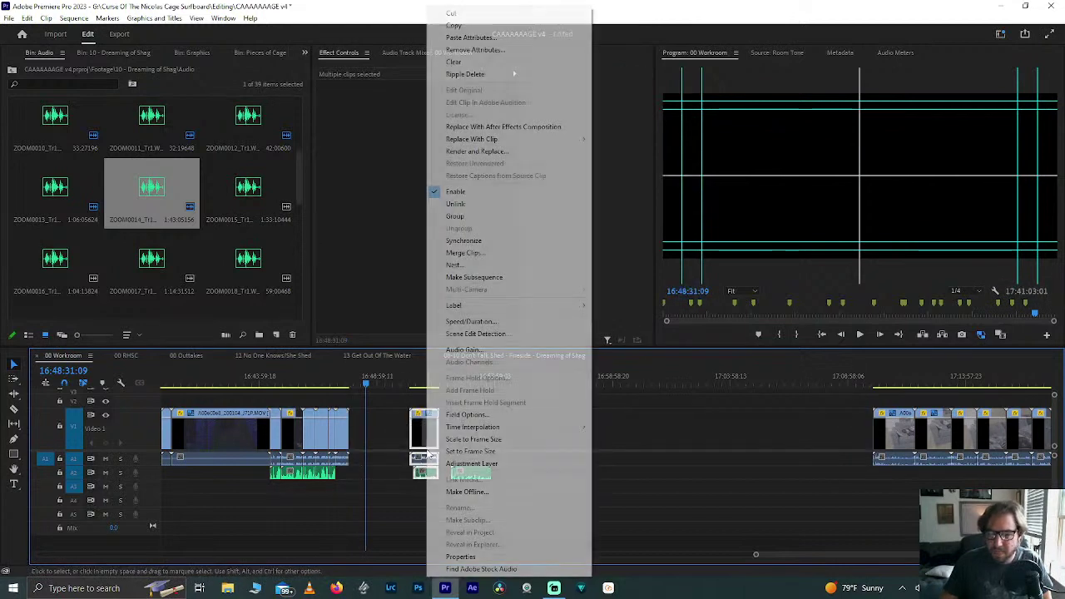
pyautogui.click(470, 240)
pyautogui.press('Return')
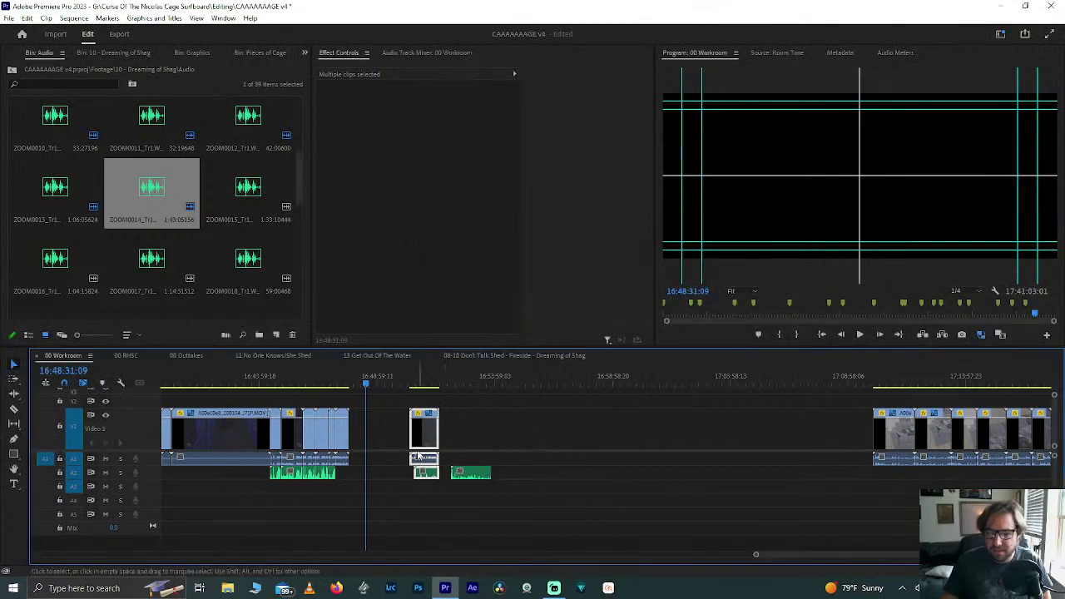
pyautogui.scroll(5, 418, 455)
# Step: Trim the synced clip's start and audio end, then butt it against the earlier clips
pyautogui.click(374, 430)
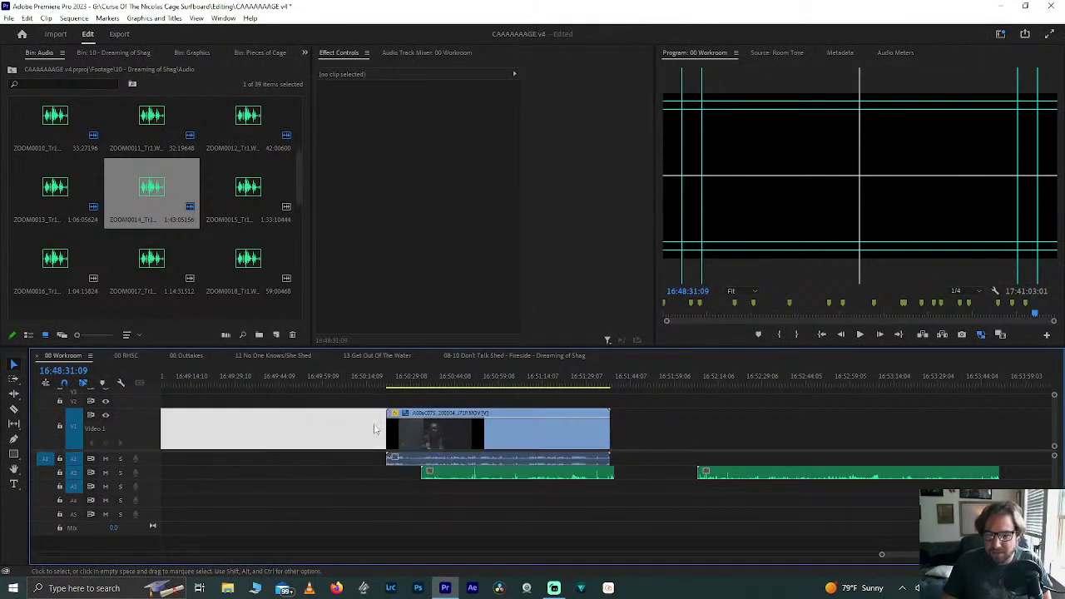
pyautogui.moveTo(422, 375); pyautogui.dragTo(433, 372)
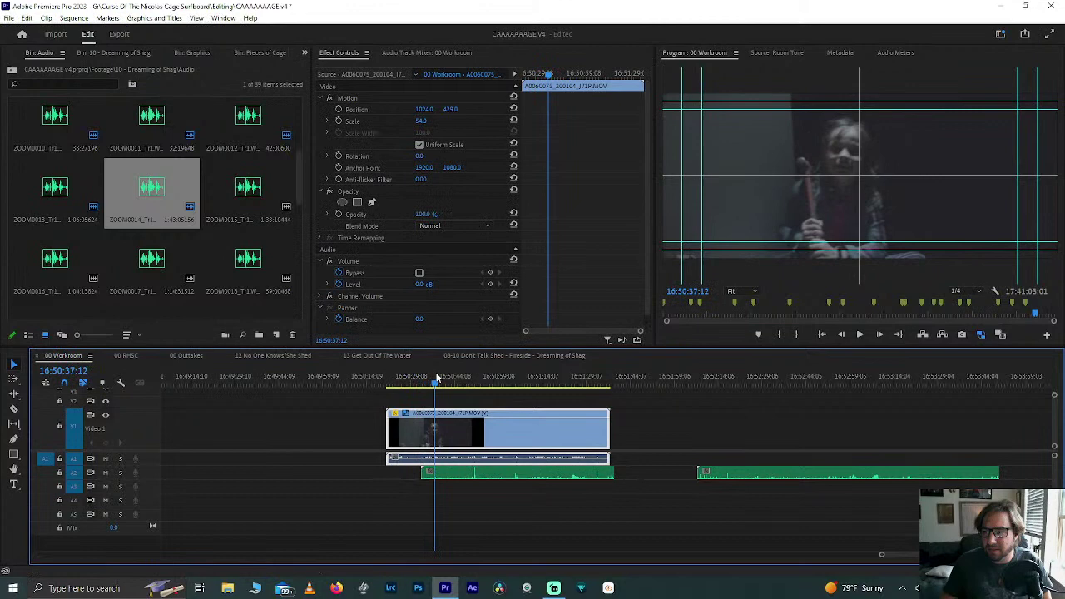
pyautogui.click(345, 438)
pyautogui.moveTo(378, 431); pyautogui.dragTo(413, 433)
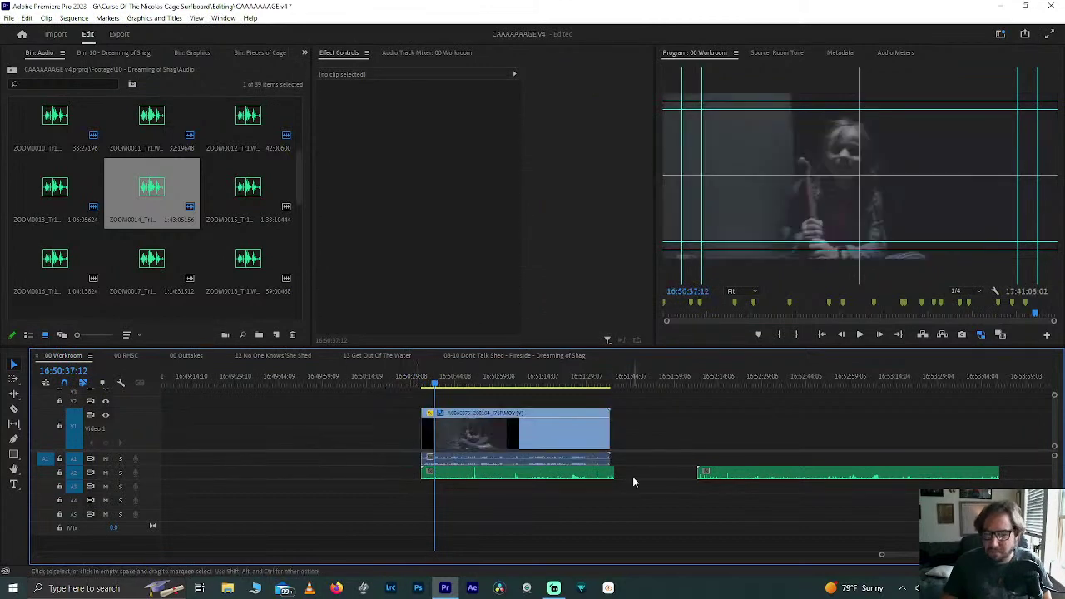
pyautogui.moveTo(618, 473); pyautogui.dragTo(611, 479)
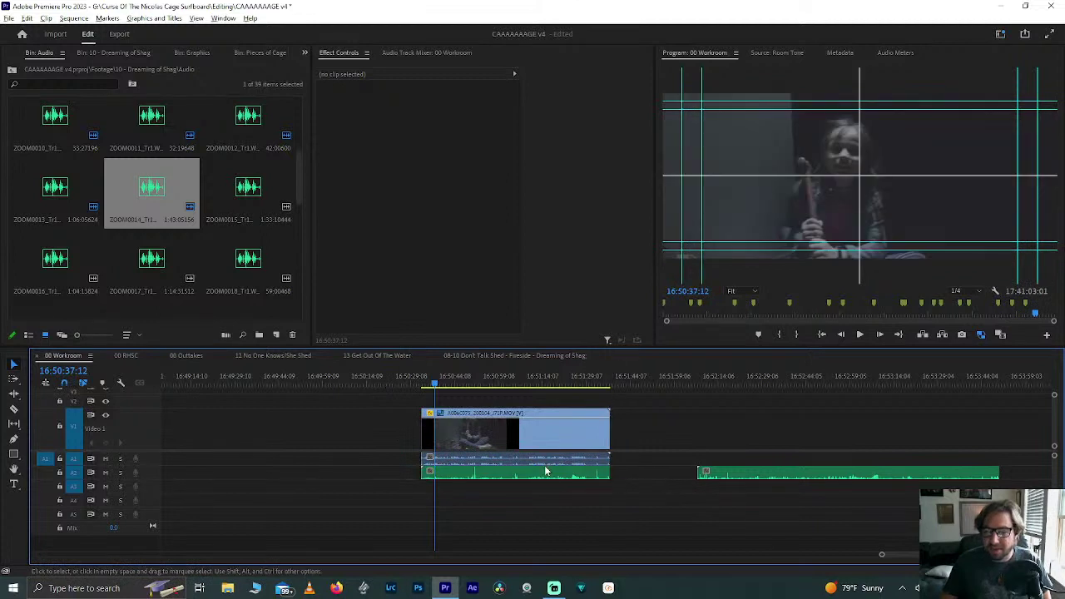
pyautogui.keyDown('alt'); pyautogui.scroll(-3, 546, 472); pyautogui.keyUp('alt')
pyautogui.moveTo(533, 429); pyautogui.dragTo(369, 448)
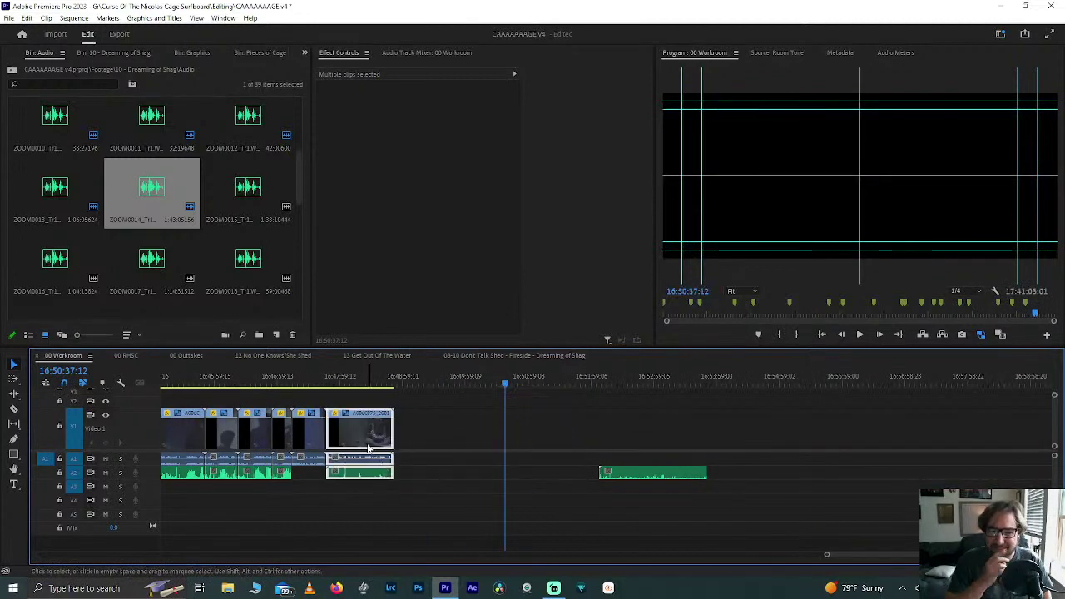
# Step: Play back the join to check sync, then move the leftover ZOOM0014 clip earlier
pyautogui.click(312, 381)
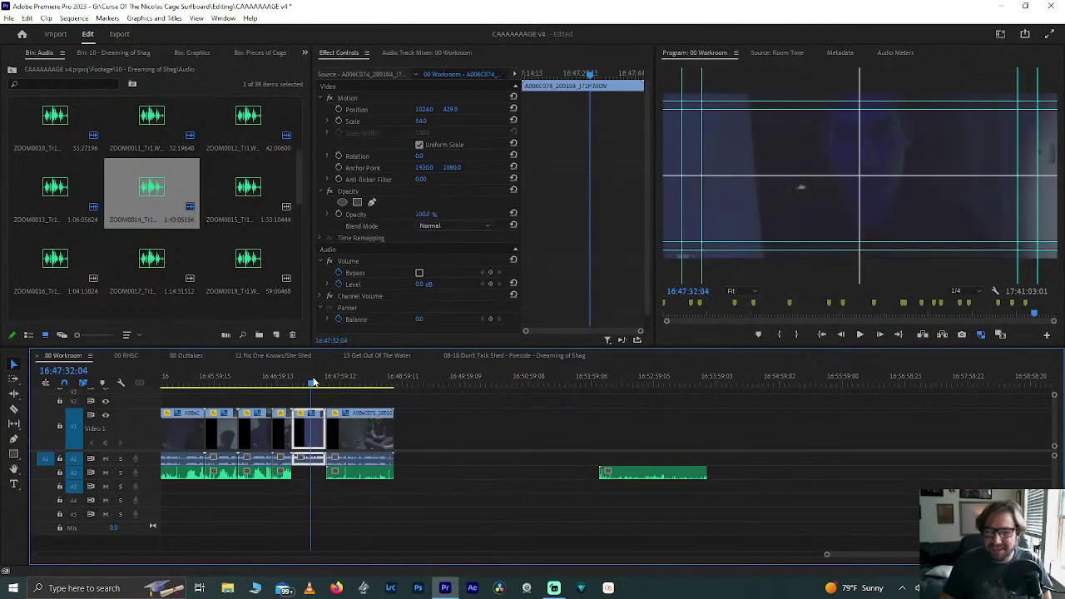
pyautogui.press('=')
pyautogui.click(342, 379)
pyautogui.press('space')
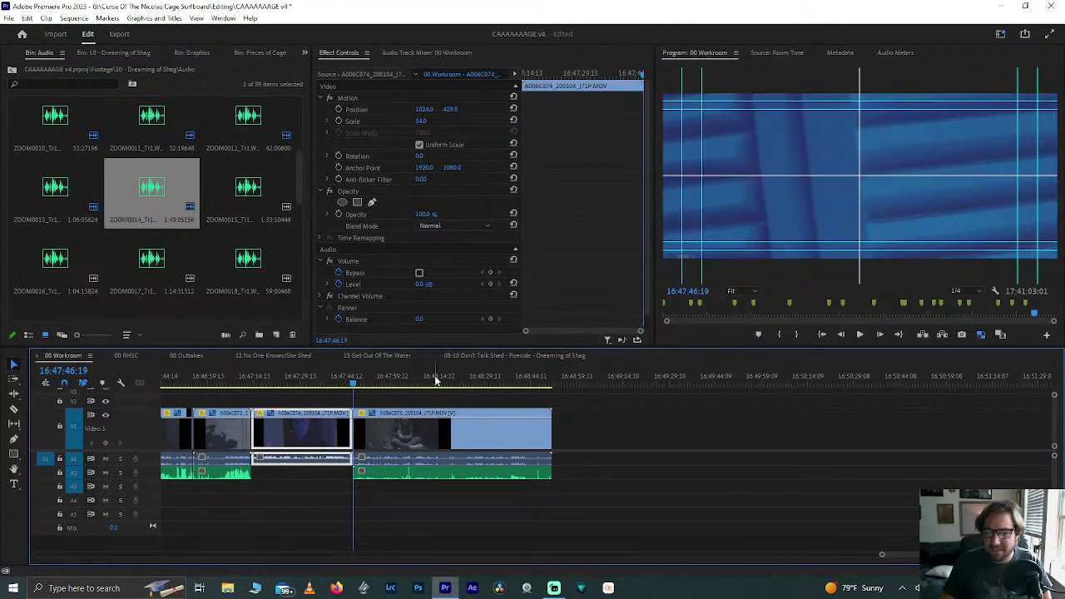
pyautogui.moveTo(500, 381); pyautogui.dragTo(559, 381)
pyautogui.press('-')
pyautogui.press('-')
pyautogui.press('-')
pyautogui.press('-')
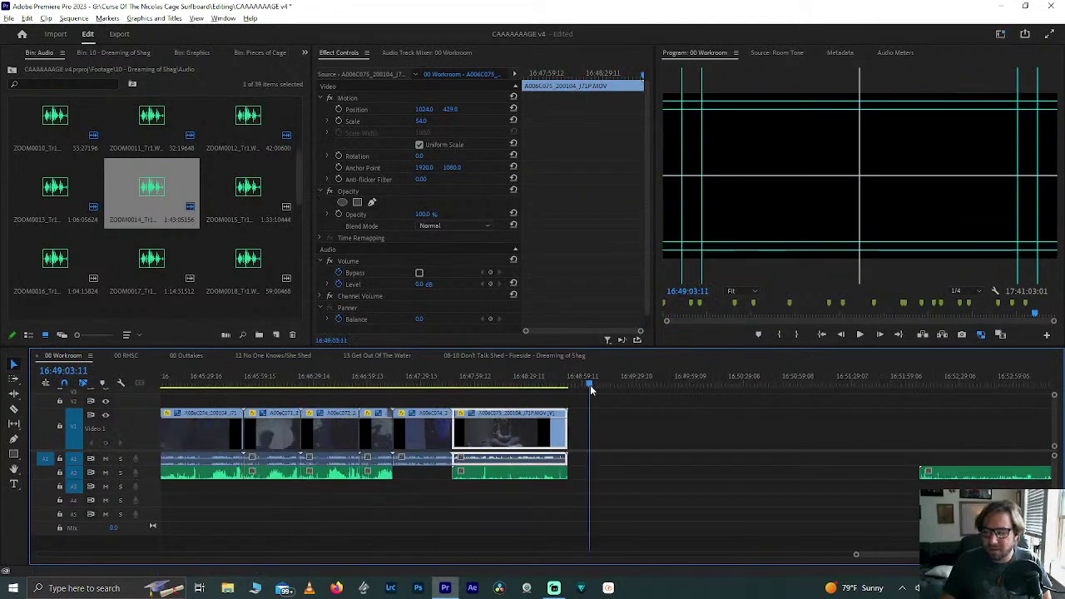
pyautogui.click(287, 223)
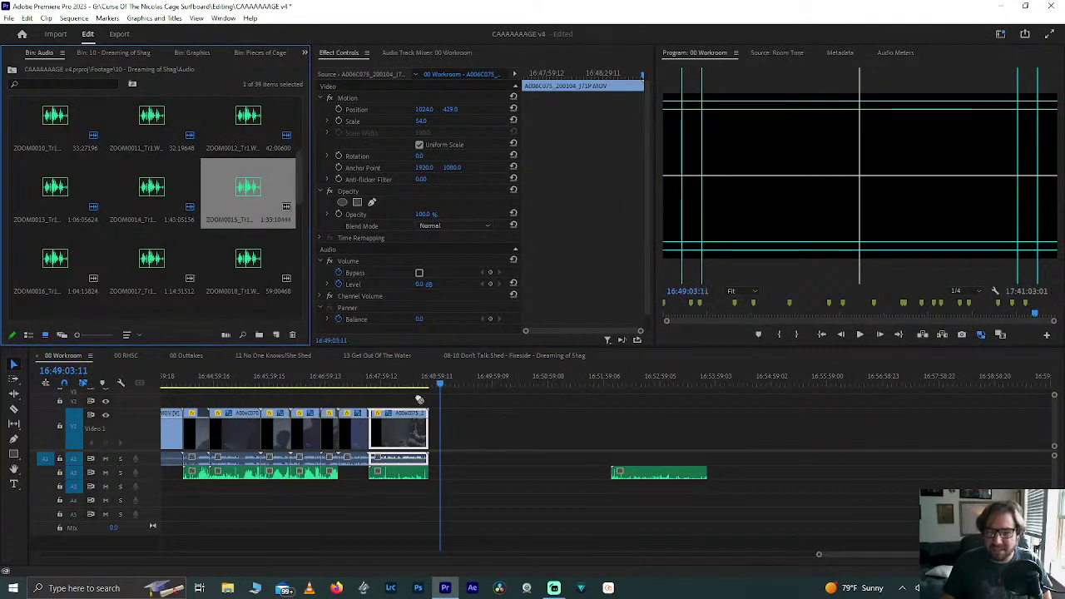
pyautogui.moveTo(652, 478); pyautogui.dragTo(556, 478)
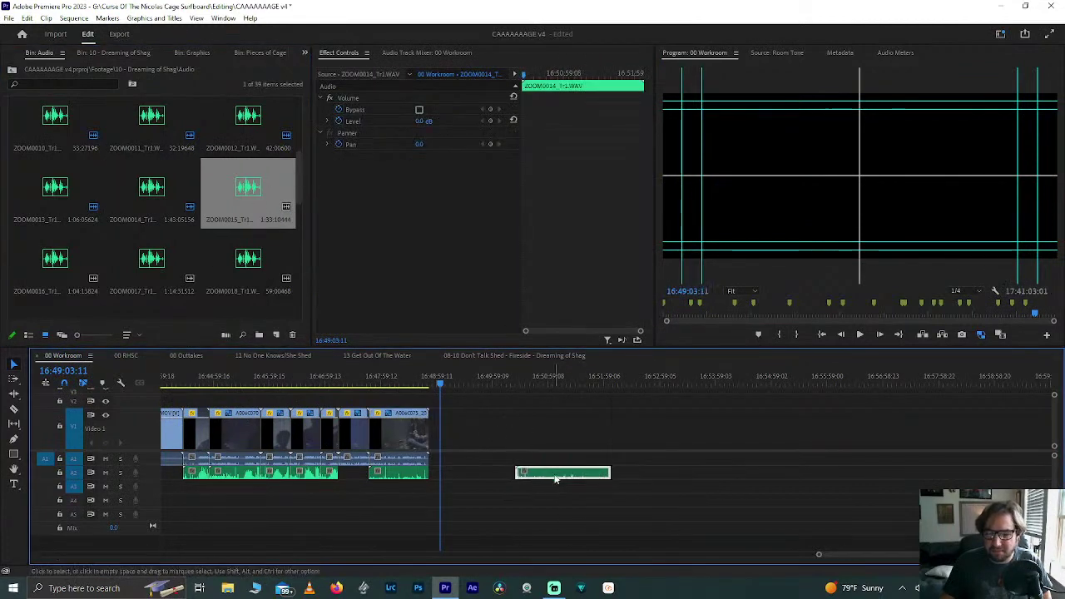
# Step: Re-add ZOOM0014 to the timeline and synchronize it with the far-right video clip
pyautogui.press('Delete')
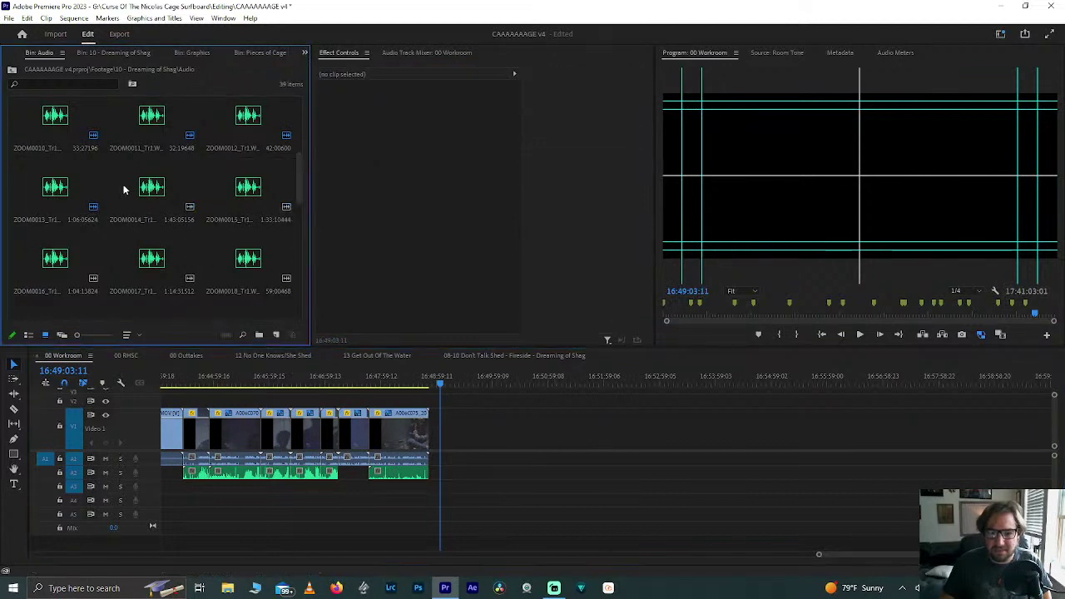
pyautogui.moveTo(125, 185); pyautogui.dragTo(514, 478)
pyautogui.press('\\')
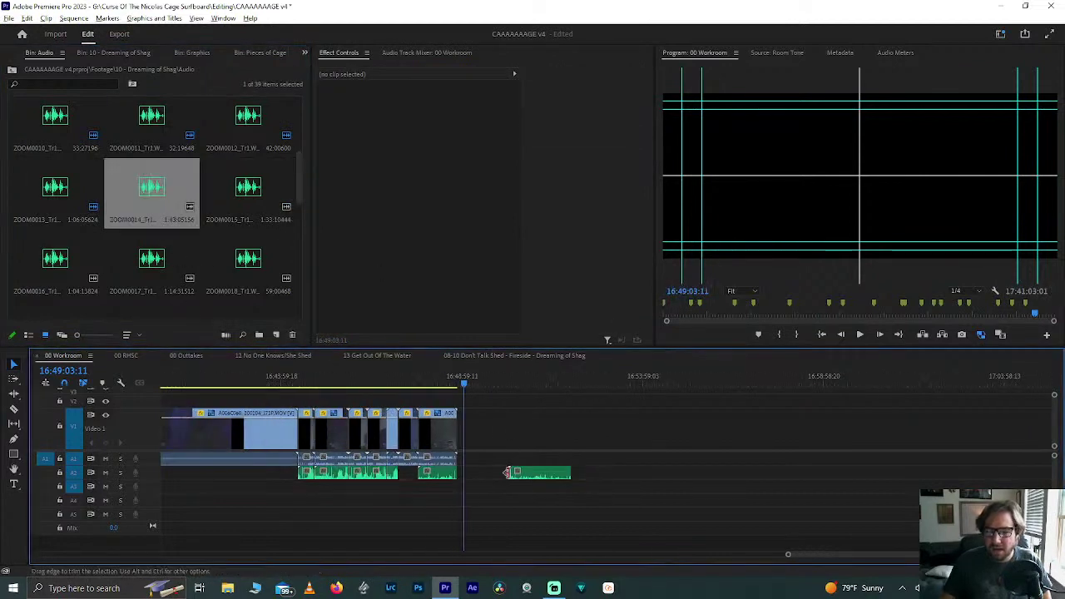
pyautogui.moveTo(885, 445); pyautogui.dragTo(542, 481)
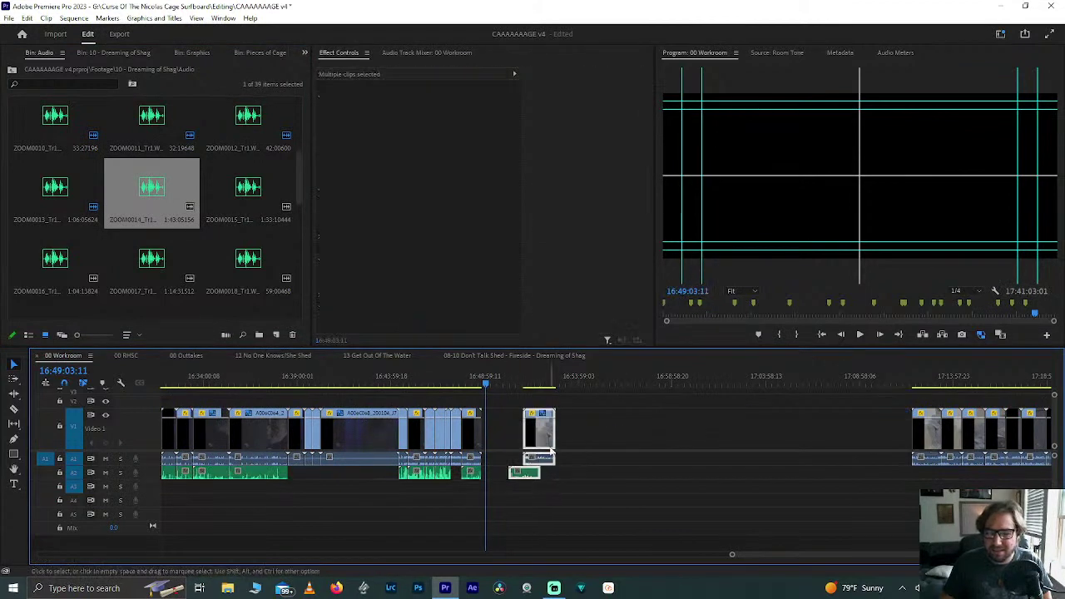
pyautogui.rightClick(542, 437)
pyautogui.click(599, 241)
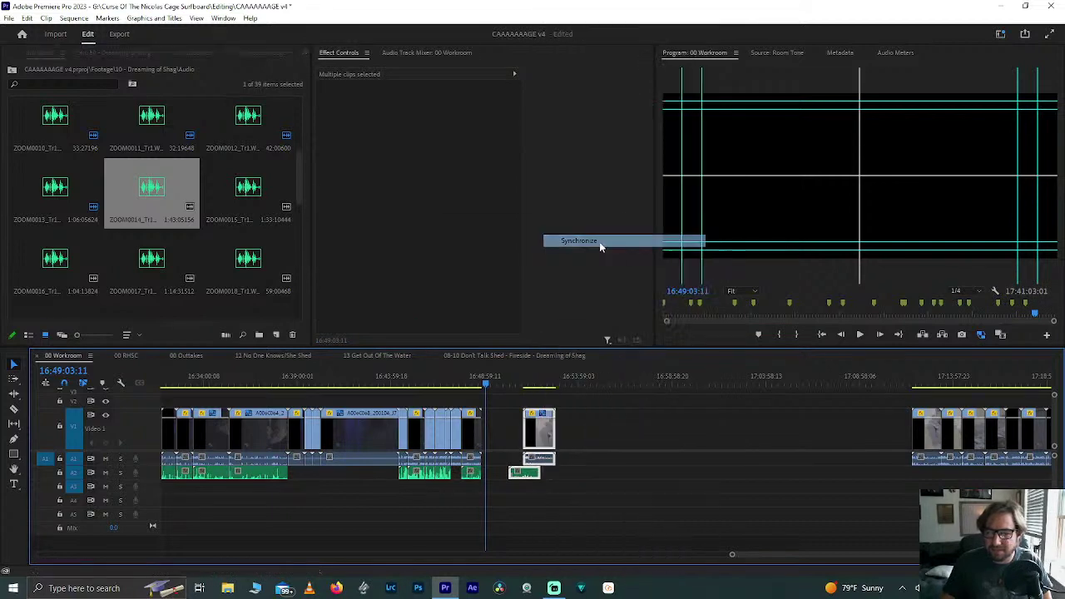
pyautogui.press('Return')
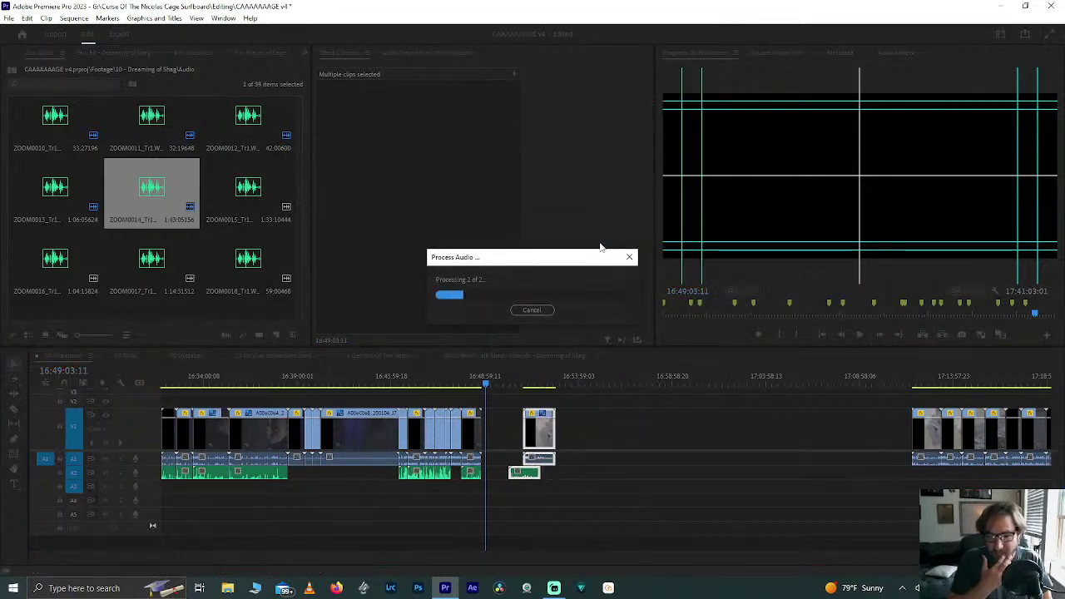
# Step: Check the synced clip's start and end, then move it left toward the earlier clips
pyautogui.scroll(2, 515, 425)
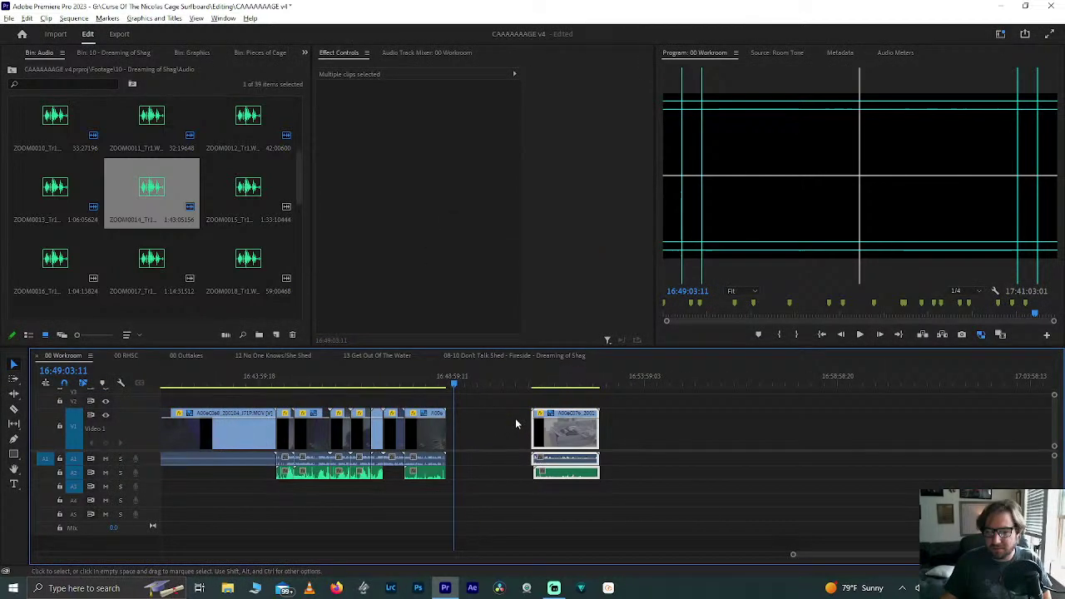
pyautogui.scroll(4, 516, 418)
pyautogui.click(632, 380)
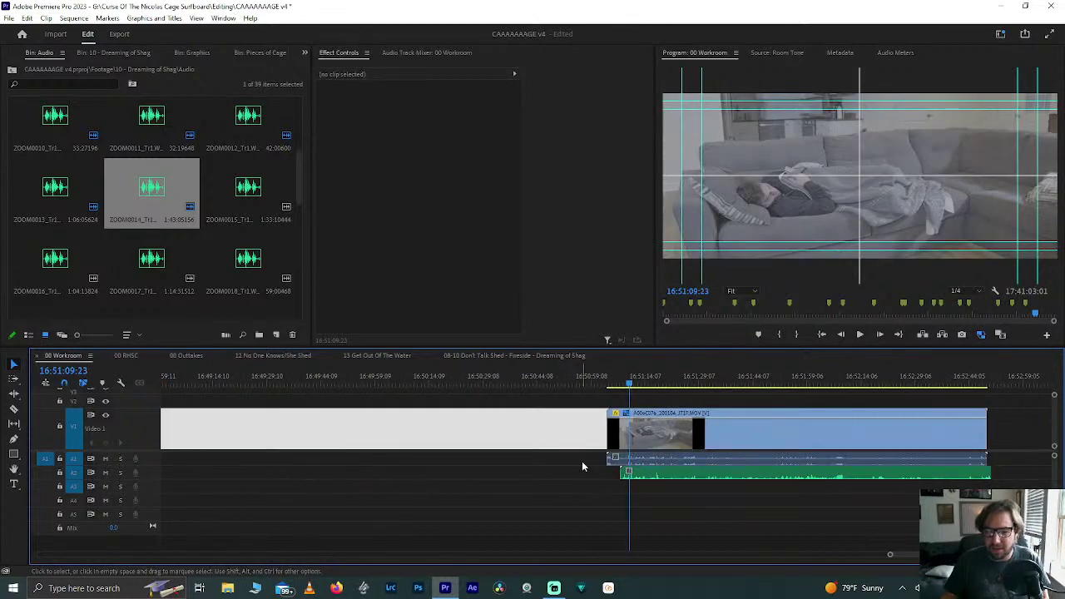
pyautogui.click(581, 461)
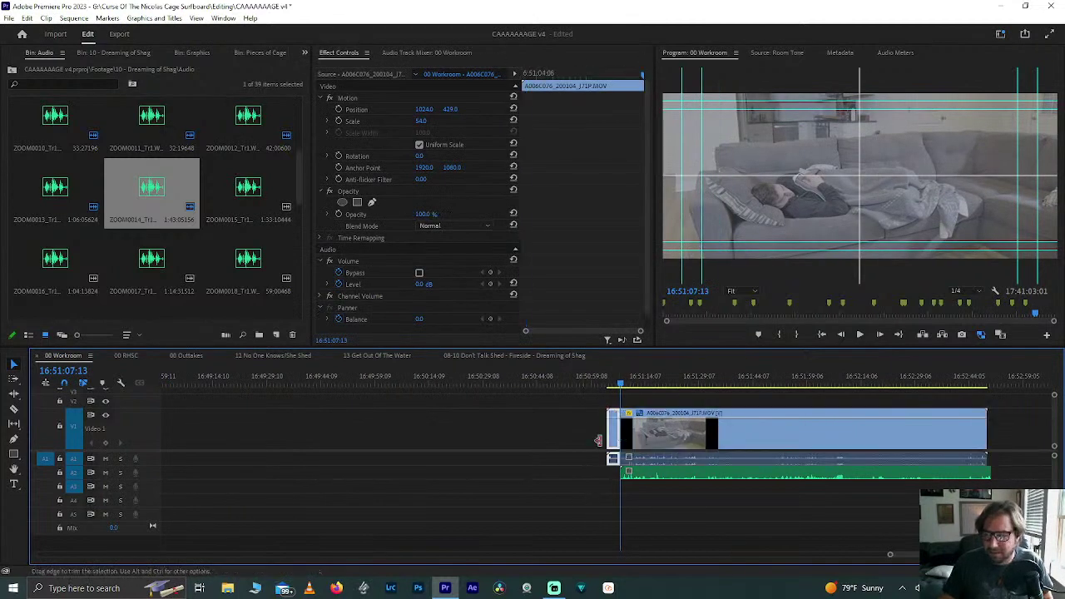
pyautogui.click(599, 438)
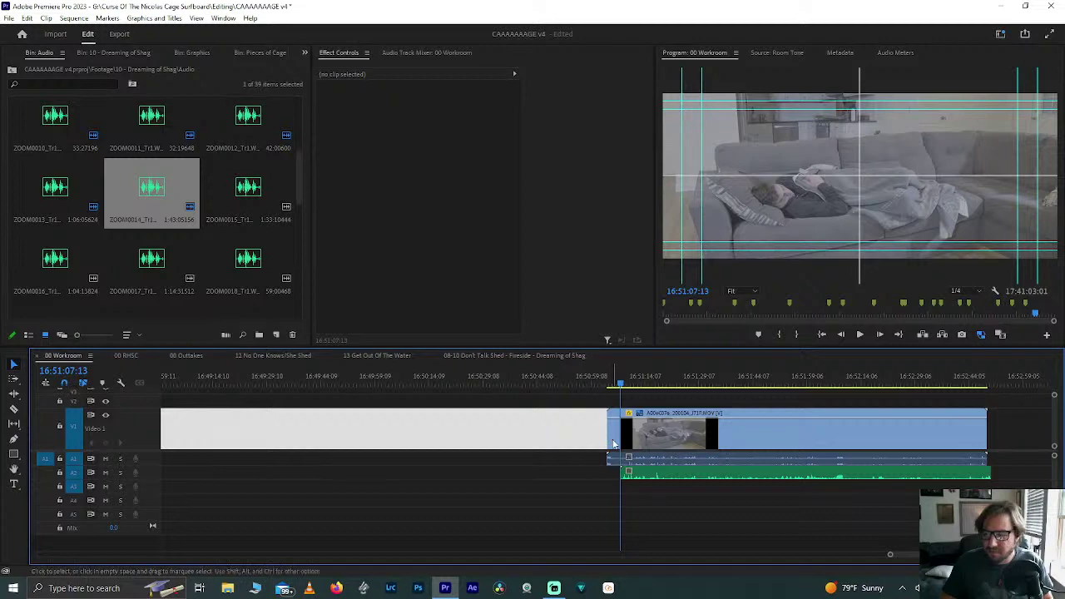
pyautogui.click(613, 444)
pyautogui.press('End')
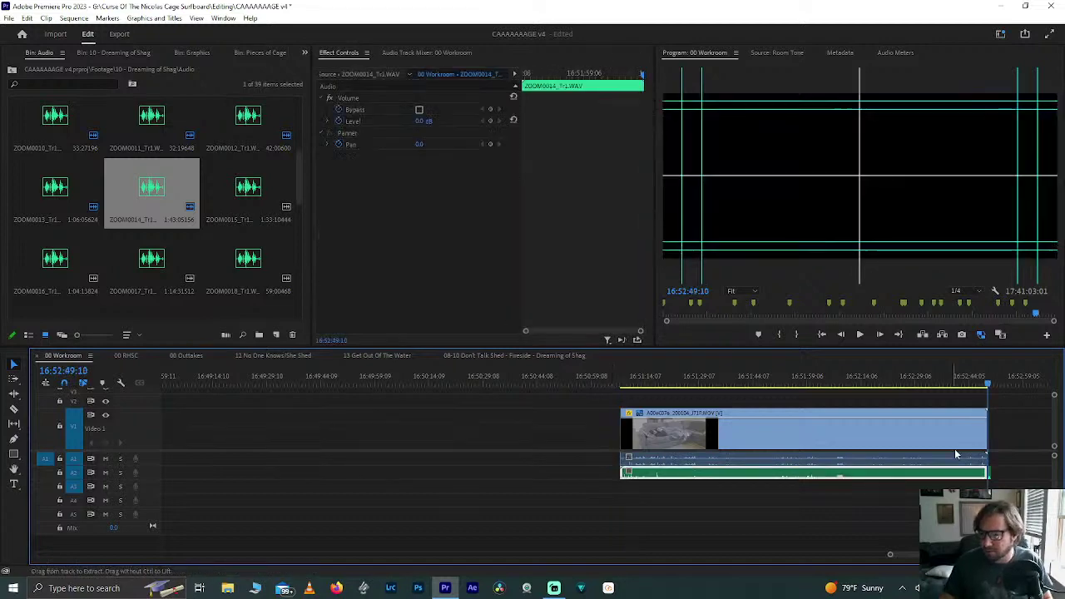
pyautogui.click(990, 474)
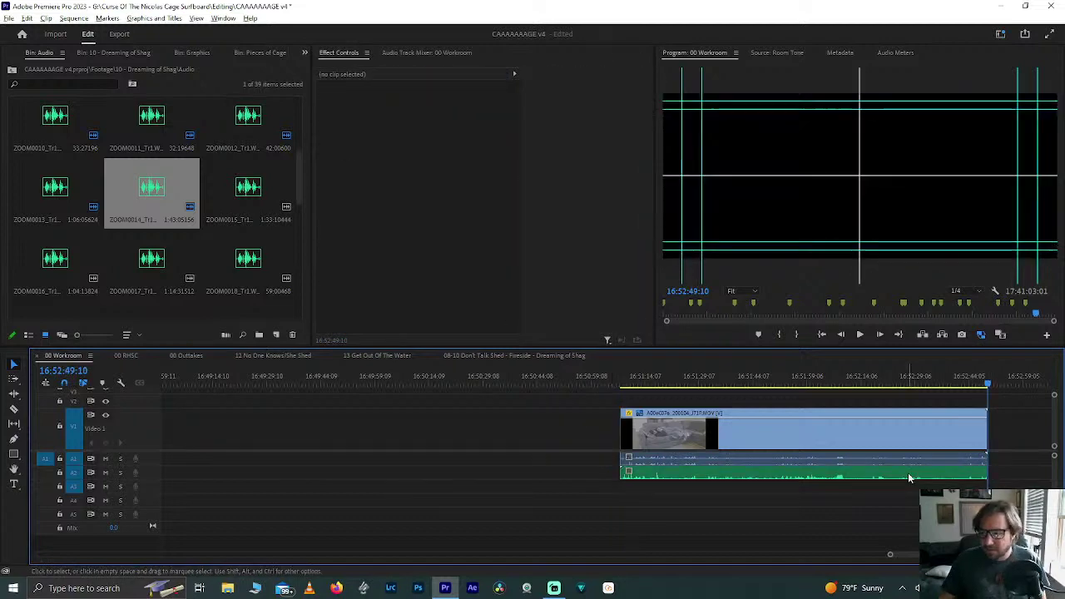
pyautogui.press('\\')
pyautogui.moveTo(859, 437); pyautogui.dragTo(719, 439)
# Step: Move clip A006C077 toward the edited clips and add ZOOM0015 audio beneath it
pyautogui.scroll(-3, 719, 439)
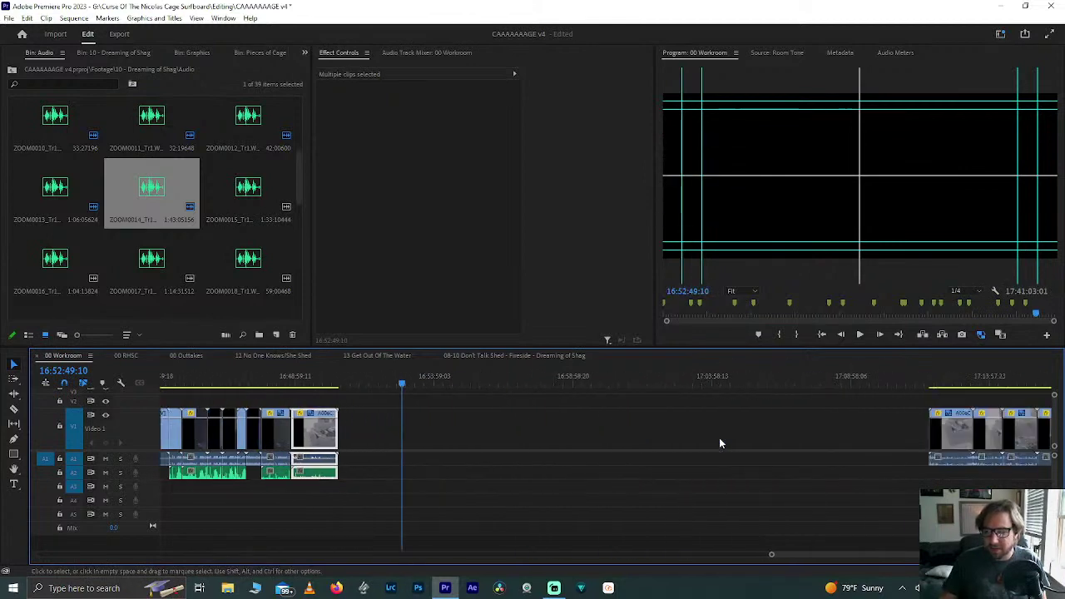
pyautogui.scroll(-3, 720, 442)
pyautogui.moveTo(831, 437); pyautogui.dragTo(557, 433)
pyautogui.moveTo(238, 209); pyautogui.dragTo(556, 474)
# Step: Synchronize A006C077 with the ZOOM0015 audio by audio
pyautogui.scroll(3, 556, 475)
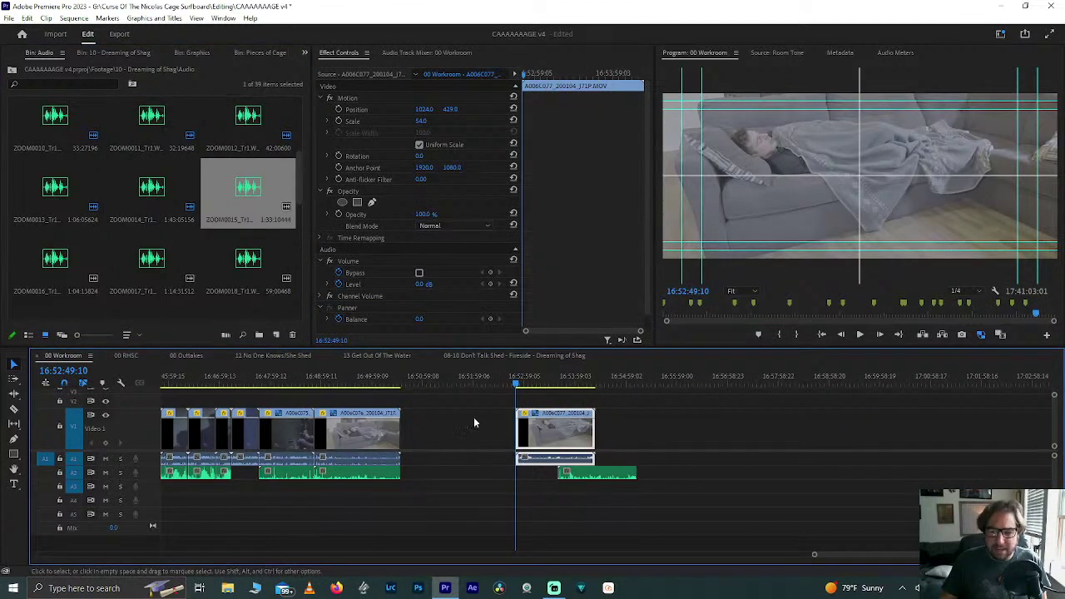
pyautogui.moveTo(474, 420); pyautogui.dragTo(599, 486)
pyautogui.rightClick(565, 433)
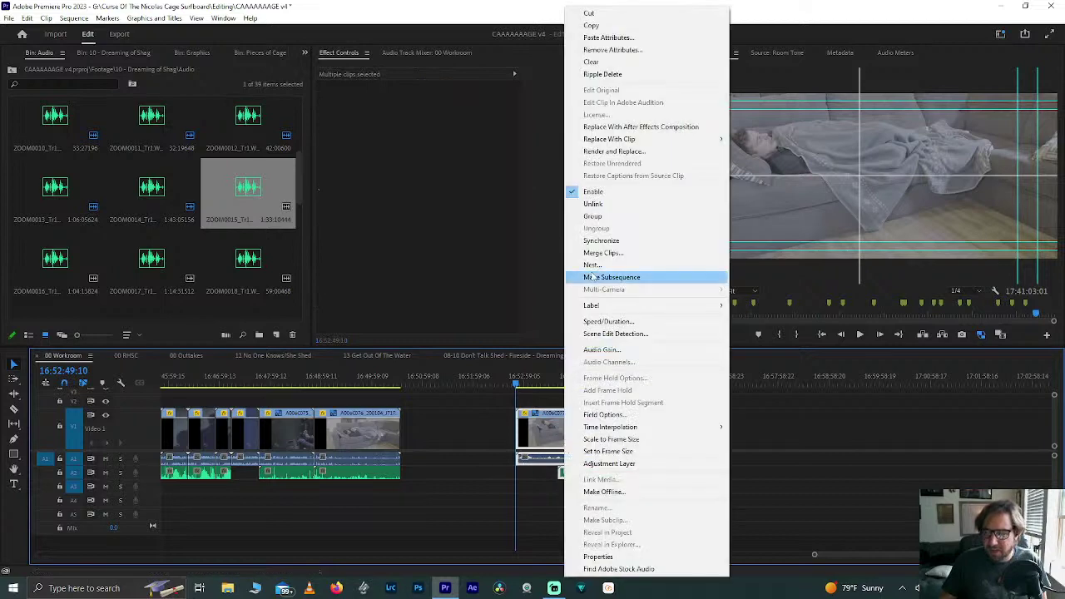
pyautogui.click(602, 240)
pyautogui.press('Return')
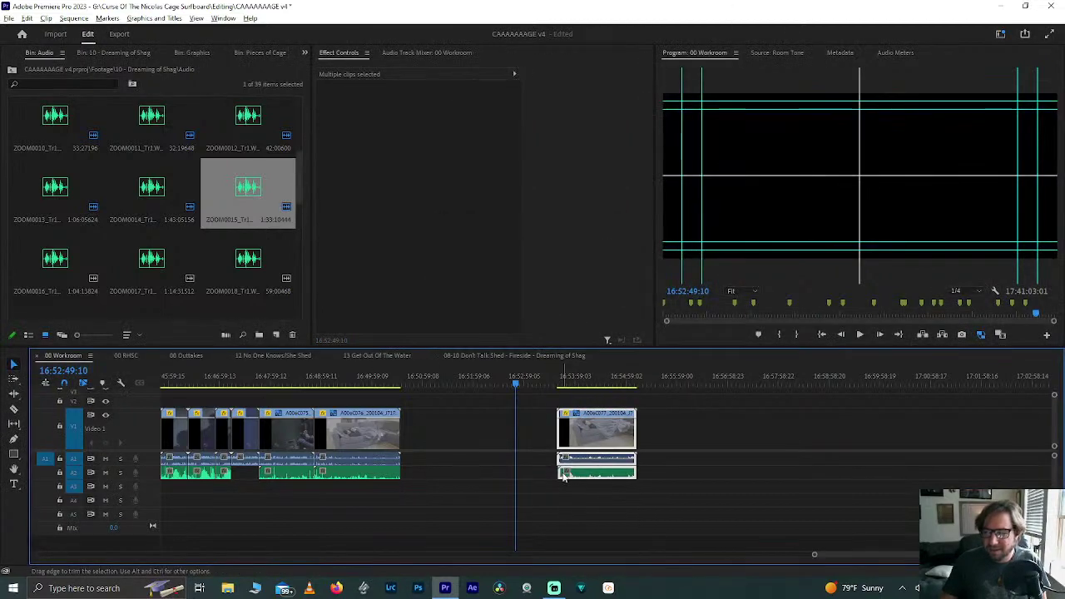
# Step: Find the synced clip's start and end and trim its end slightly shorter
pyautogui.keyDown('alt'); pyautogui.scroll(3, 564, 476); pyautogui.keyUp('alt')
pyautogui.press('Down')
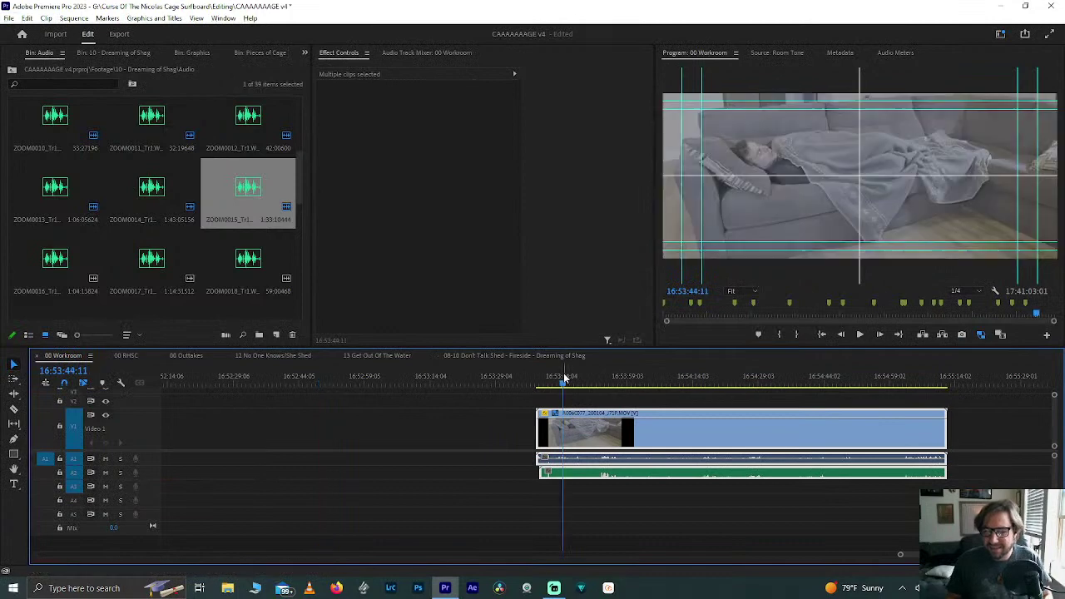
pyautogui.click(456, 427)
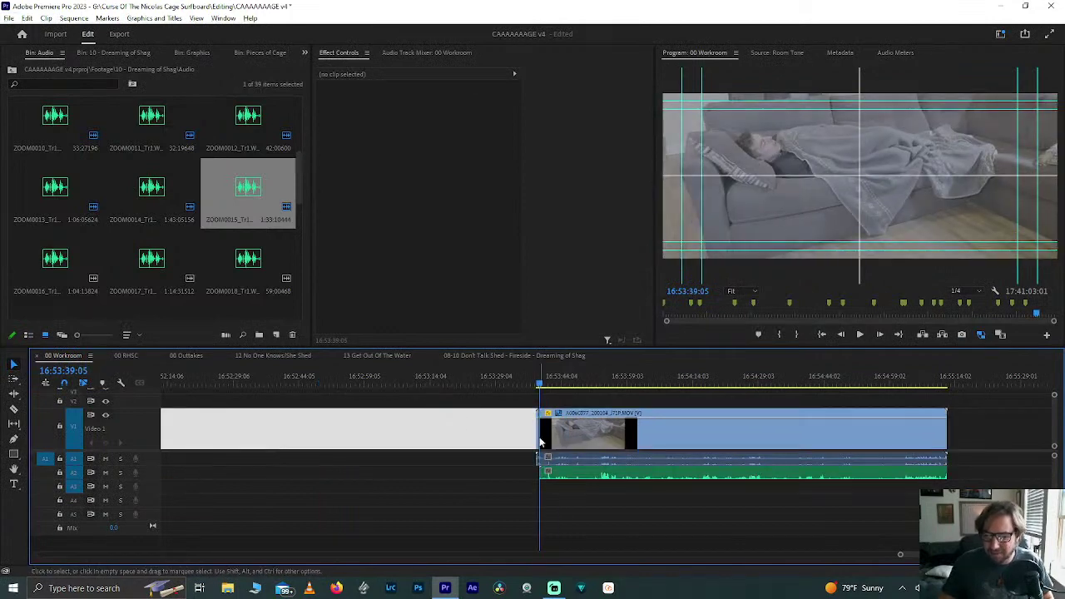
pyautogui.click(539, 443)
pyautogui.click(535, 437)
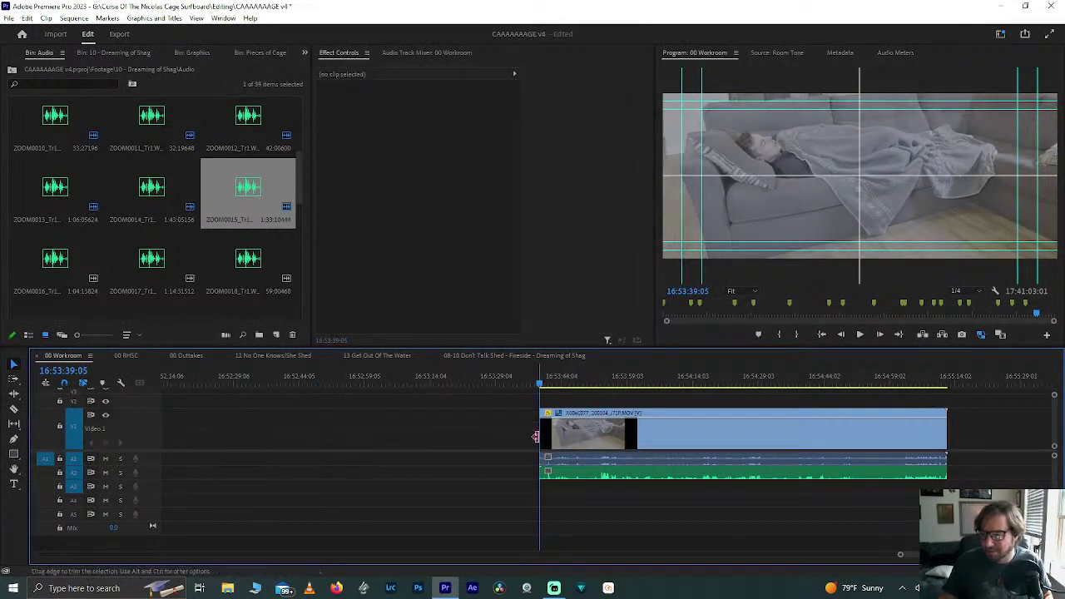
pyautogui.click(535, 437)
pyautogui.press('Down')
pyautogui.scroll(5, 874, 447)
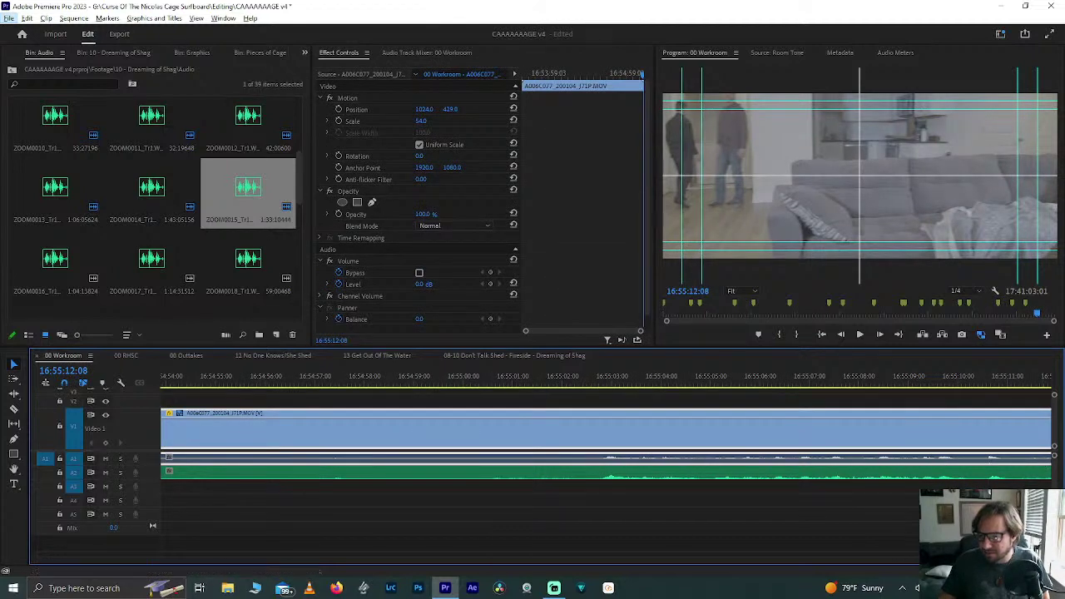
pyautogui.scroll(10, 606, 441)
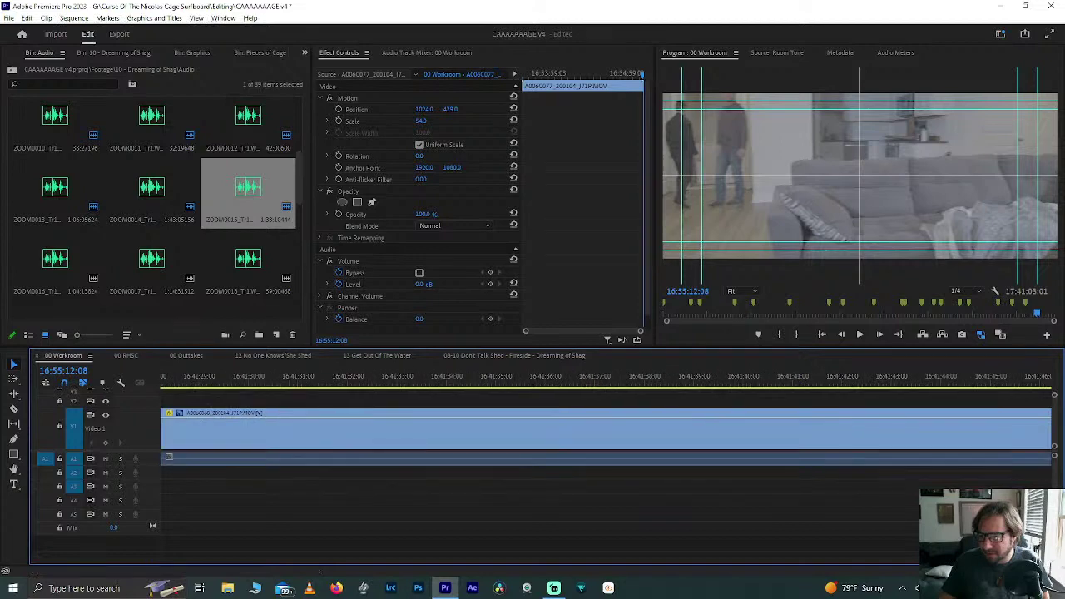
pyautogui.scroll(-10, 606, 441)
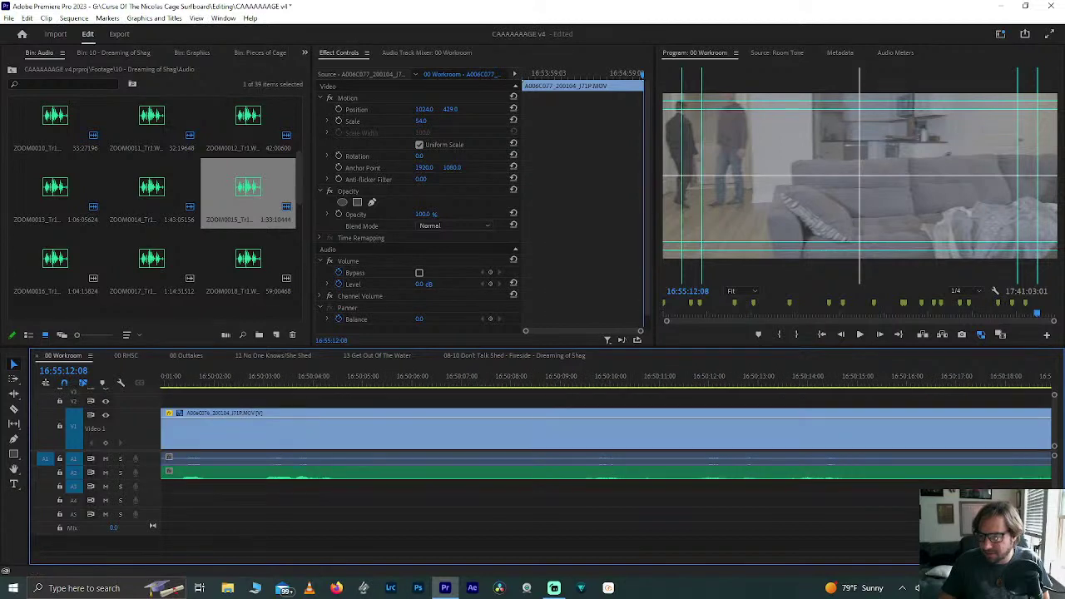
pyautogui.scroll(-3, 606, 441)
pyautogui.scroll(-6, 888, 514)
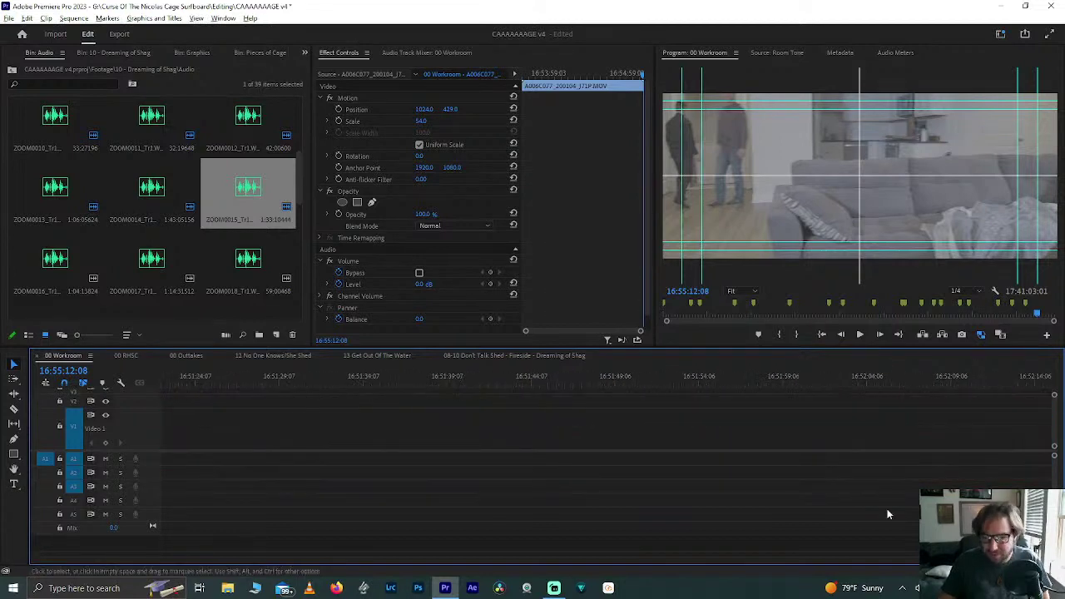
pyautogui.scroll(8, 929, 434)
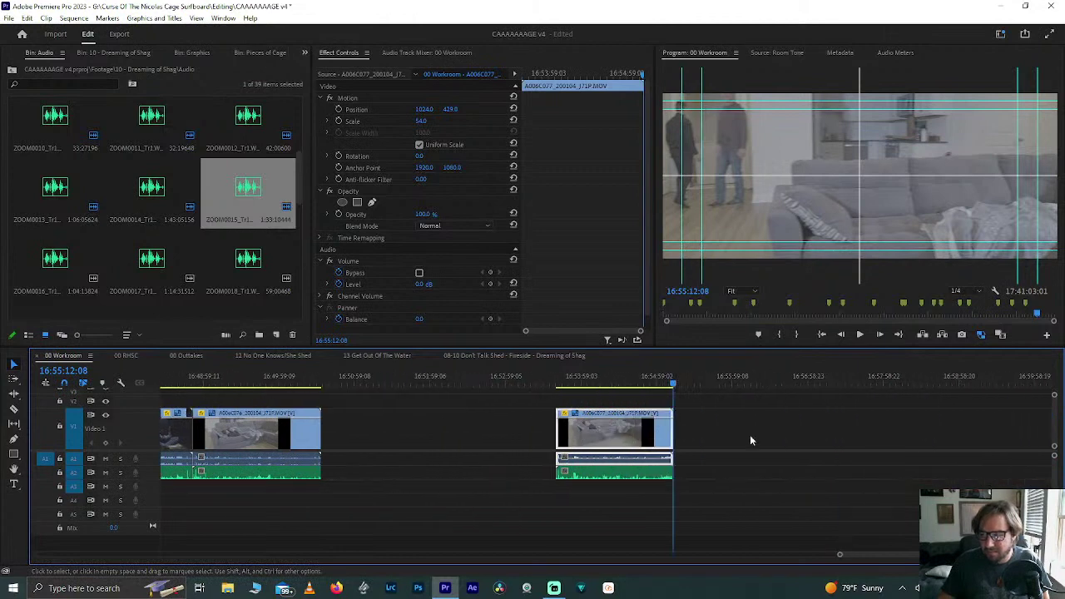
pyautogui.scroll(6, 559, 471)
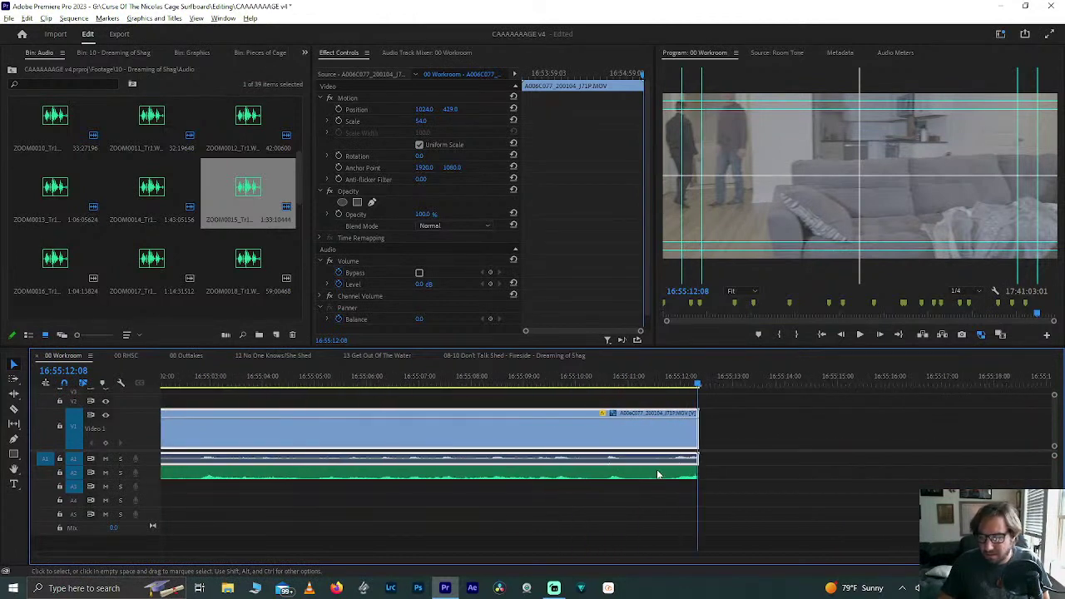
pyautogui.moveTo(735, 437); pyautogui.dragTo(713, 438)
# Step: Join the synced clip to the earlier clips, delete the gap, and bring the next clip to the playhead
pyautogui.scroll(-5, 691, 449)
pyautogui.scroll(-5, 681, 452)
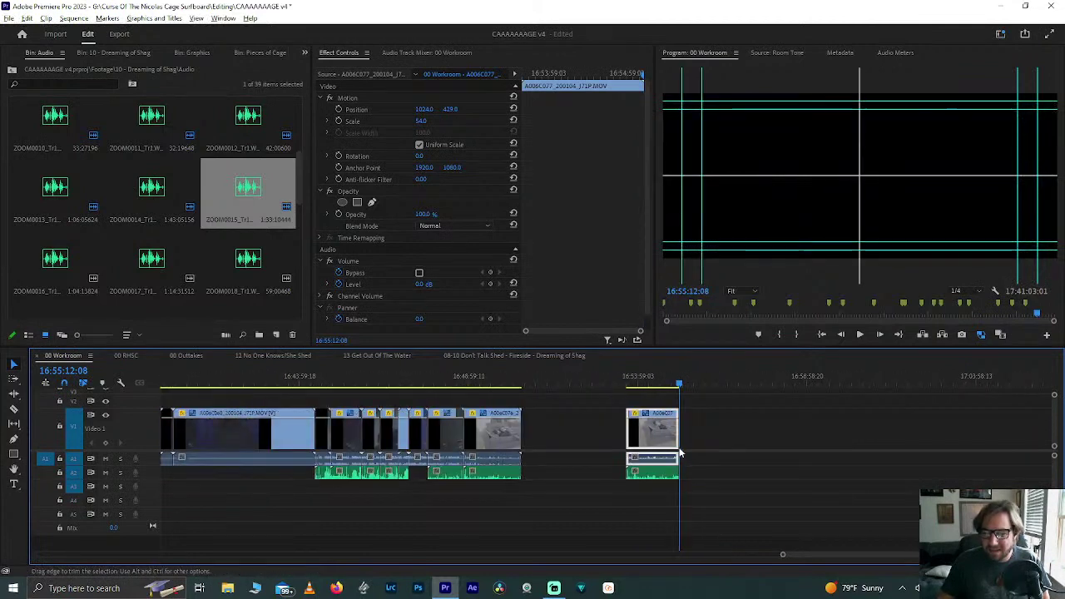
pyautogui.click(657, 432)
pyautogui.moveTo(657, 432); pyautogui.dragTo(589, 433)
pyautogui.click(565, 436)
pyautogui.press('Delete')
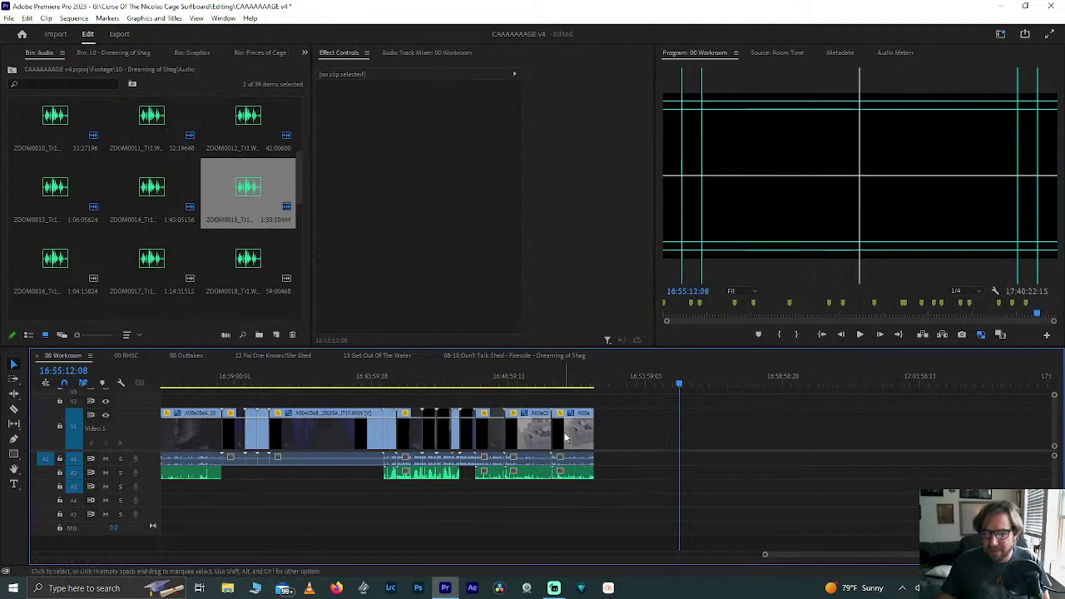
pyautogui.scroll(-3, 829, 448)
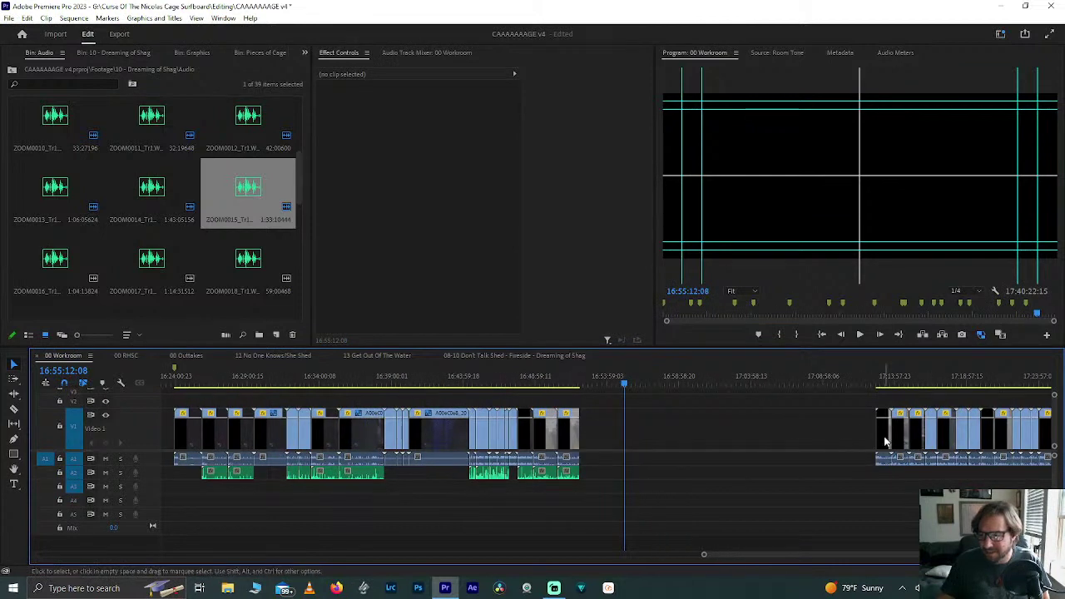
pyautogui.moveTo(886, 441); pyautogui.dragTo(636, 441)
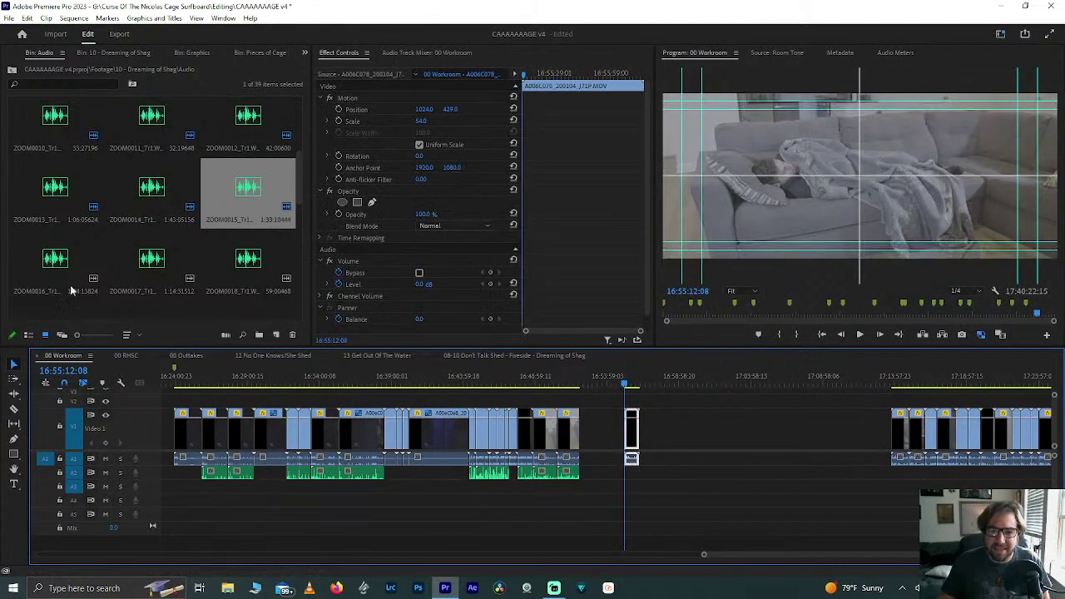
# Step: Add ZOOM0016 on A2 under the clip and synchronize the pair by audio
pyautogui.moveTo(70, 285); pyautogui.dragTo(687, 473)
pyautogui.press('=')
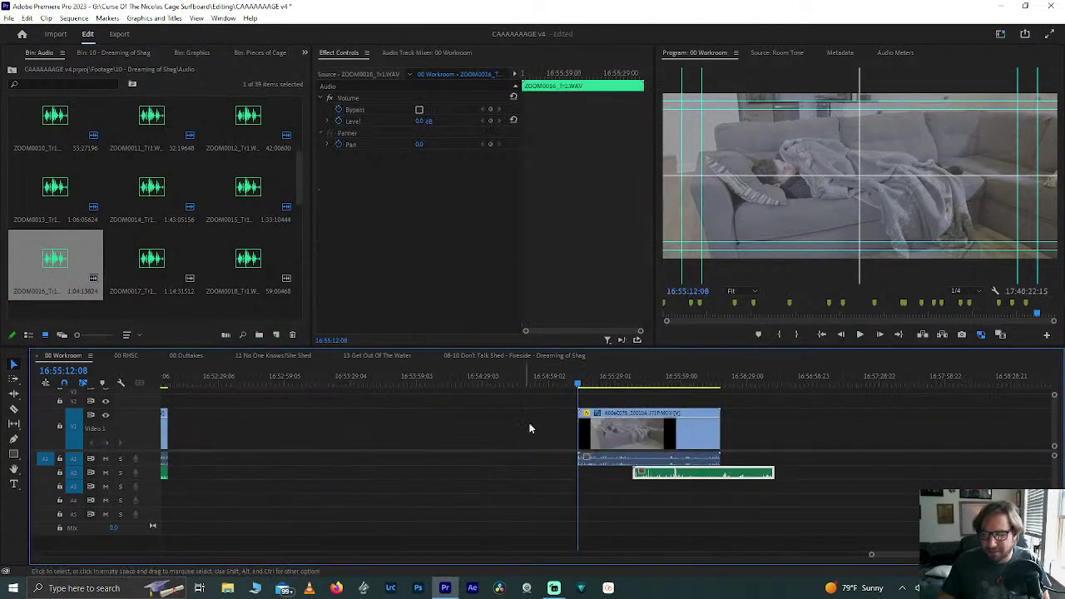
pyautogui.moveTo(528, 423); pyautogui.dragTo(665, 491)
pyautogui.rightClick(665, 470)
pyautogui.click(714, 242)
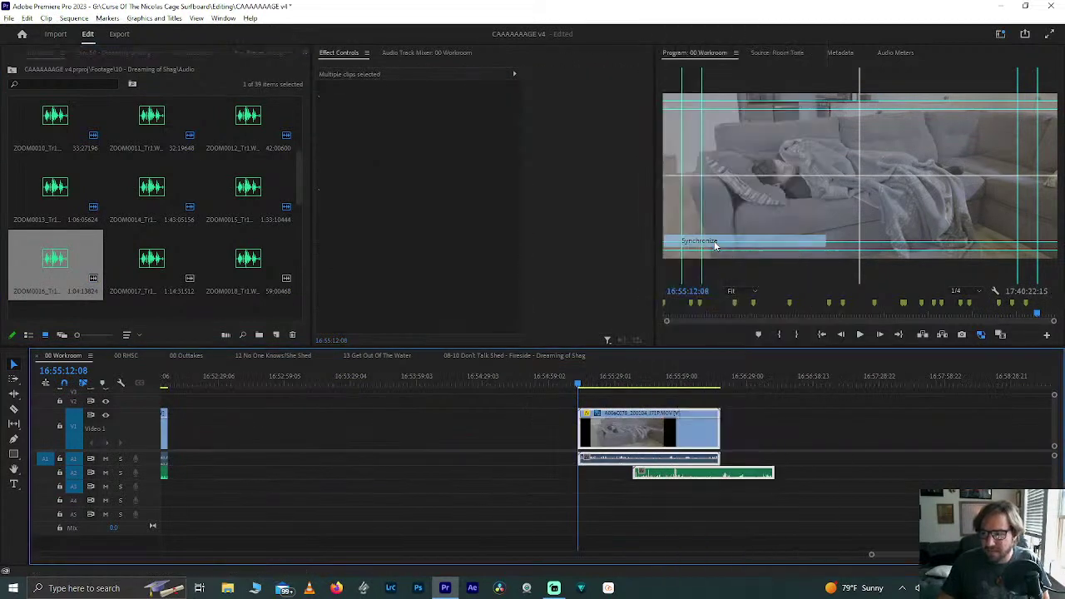
pyautogui.press('Return')
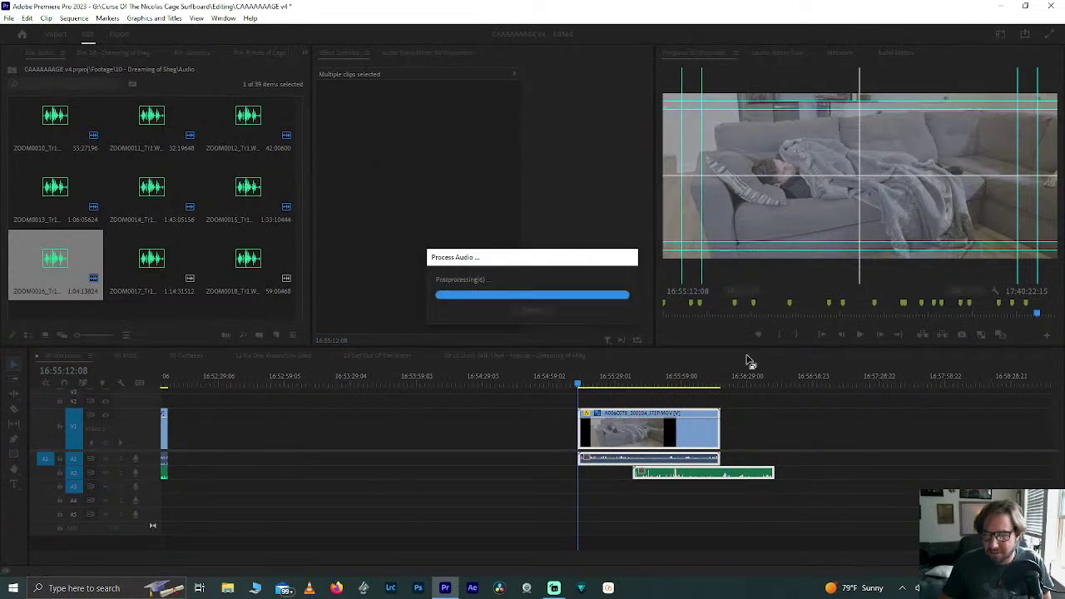
# Step: Trim the ZOOM0016 audio end to match the video clip's end
pyautogui.click(620, 429)
pyautogui.keyDown('alt'); pyautogui.scroll(2, 658, 427); pyautogui.keyUp('alt')
pyautogui.keyDown('alt'); pyautogui.scroll(2, 657, 427); pyautogui.keyUp('alt')
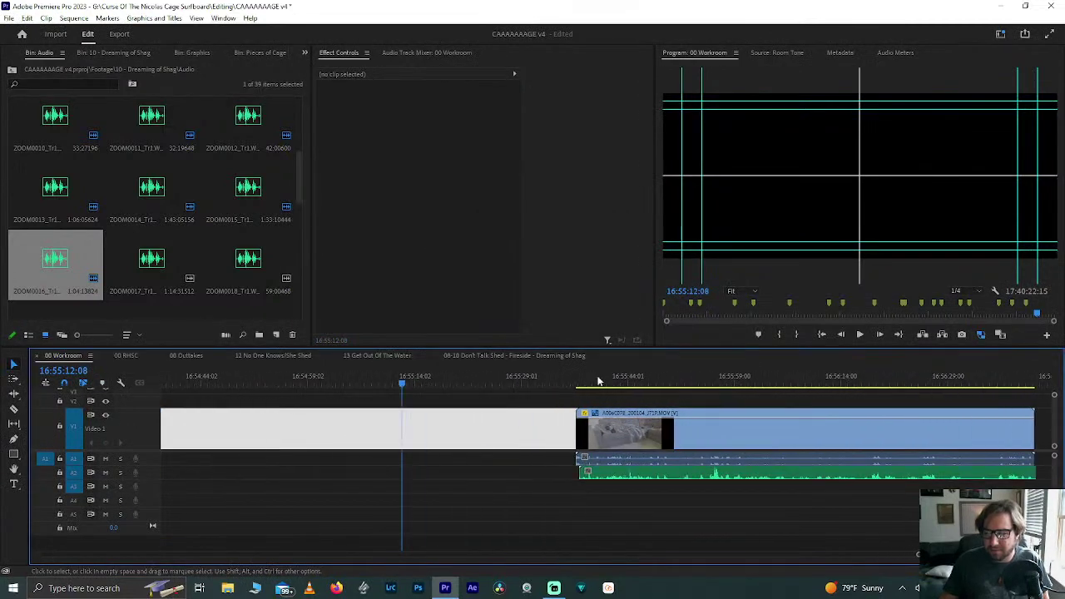
pyautogui.click(601, 382)
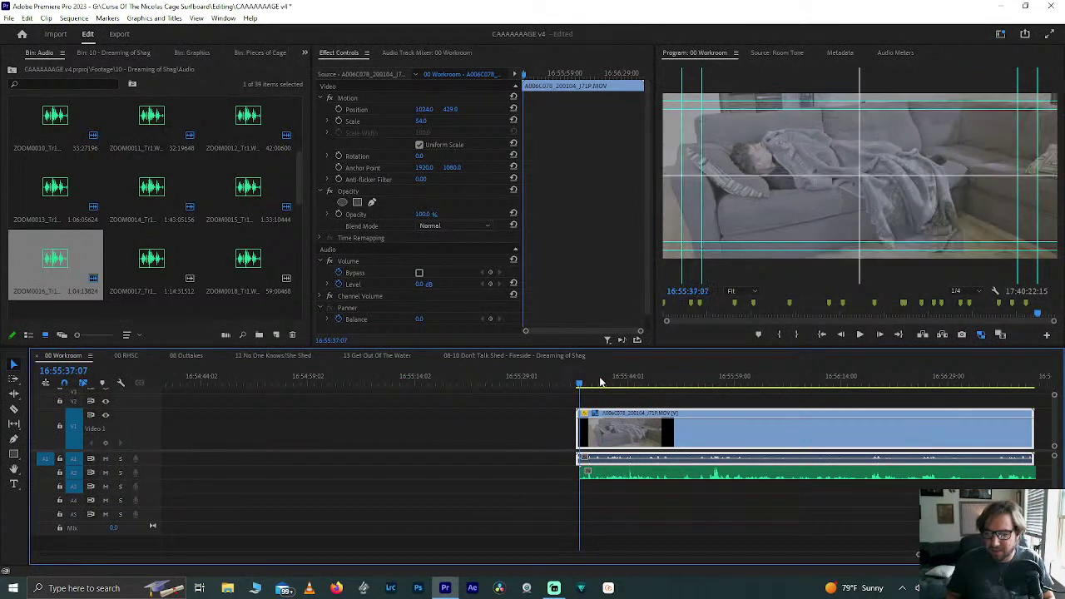
pyautogui.press('Up')
pyautogui.click(578, 442)
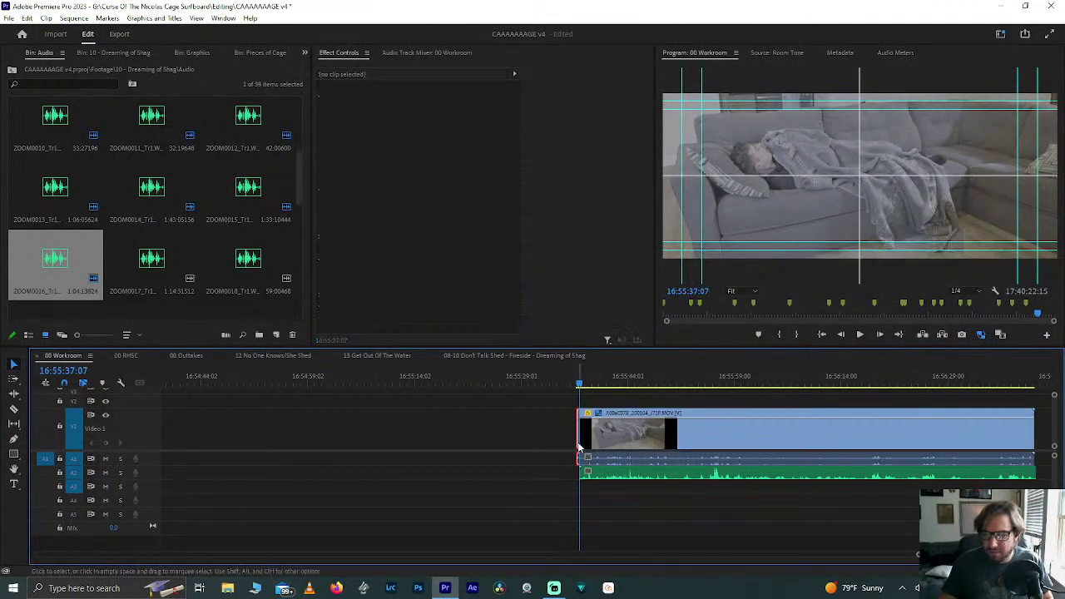
pyautogui.click(581, 447)
pyautogui.click(579, 445)
pyautogui.press('Down')
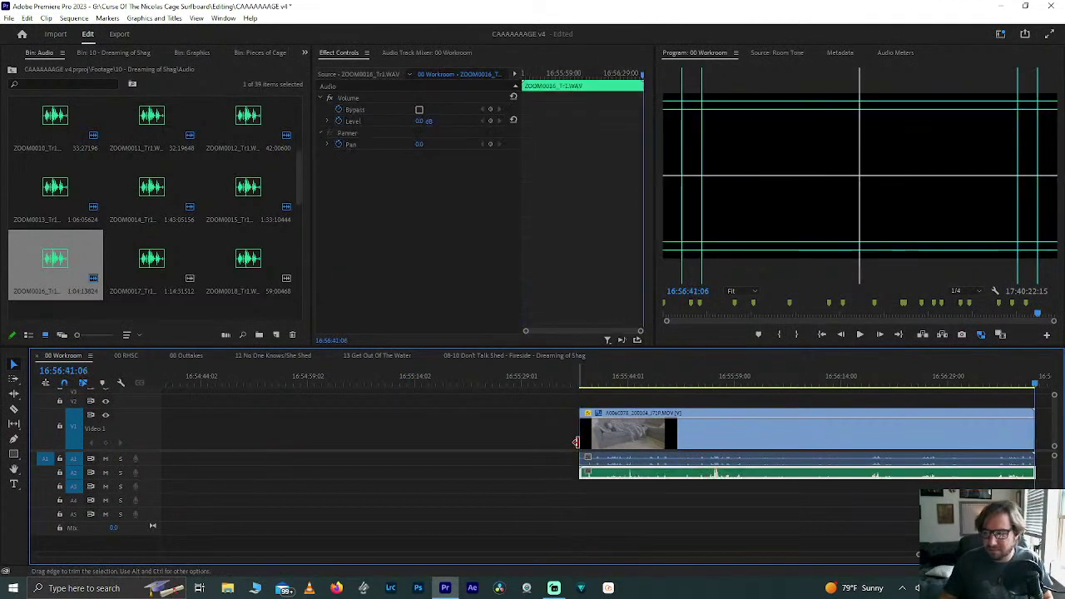
pyautogui.scroll(-5, 973, 474)
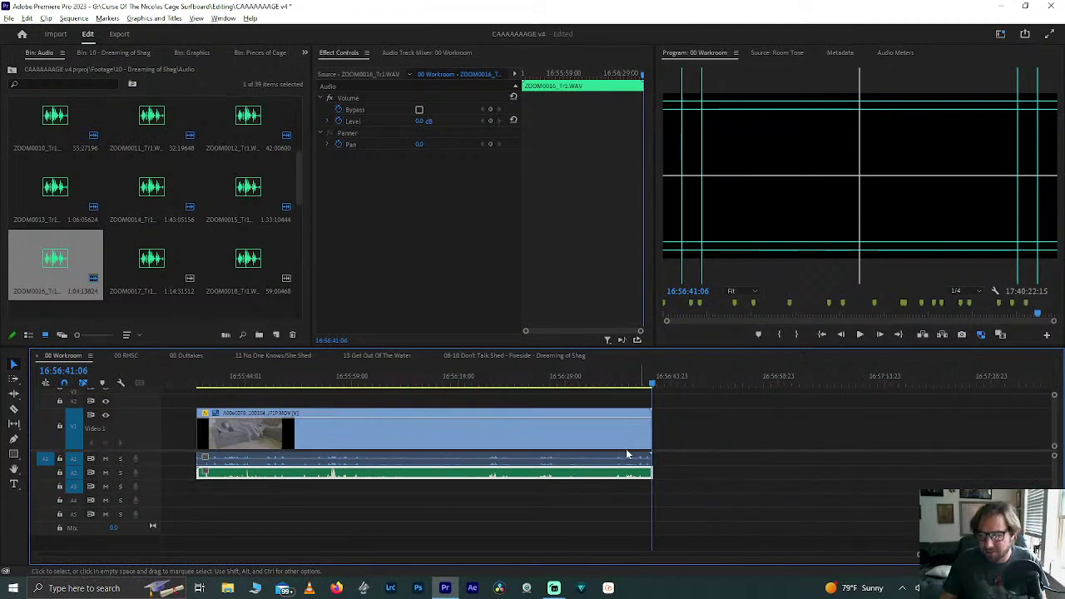
pyautogui.scroll(6, 625, 448)
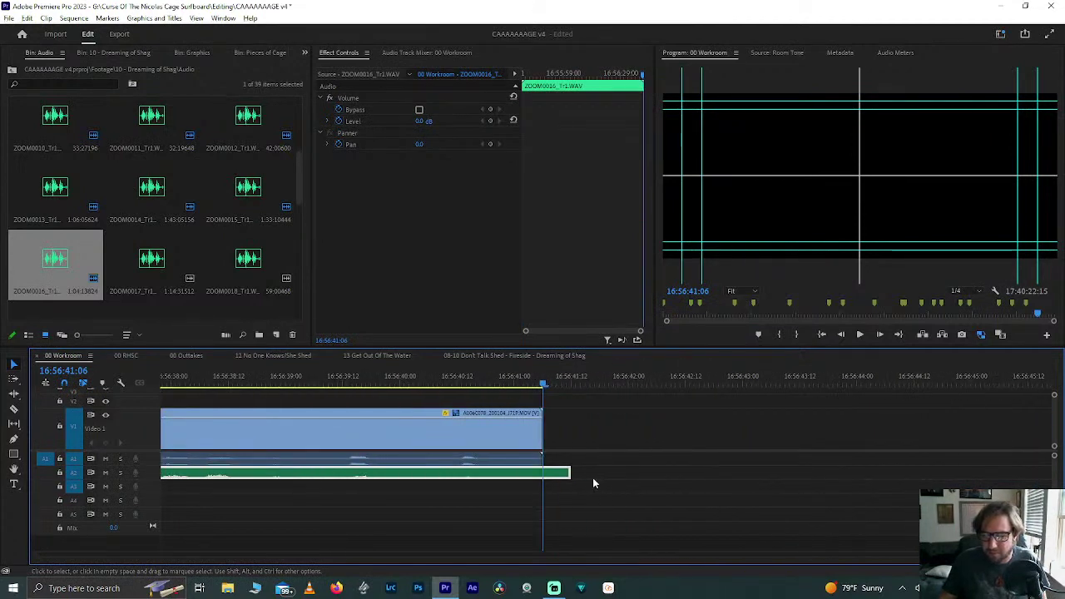
pyautogui.moveTo(568, 476); pyautogui.dragTo(544, 474)
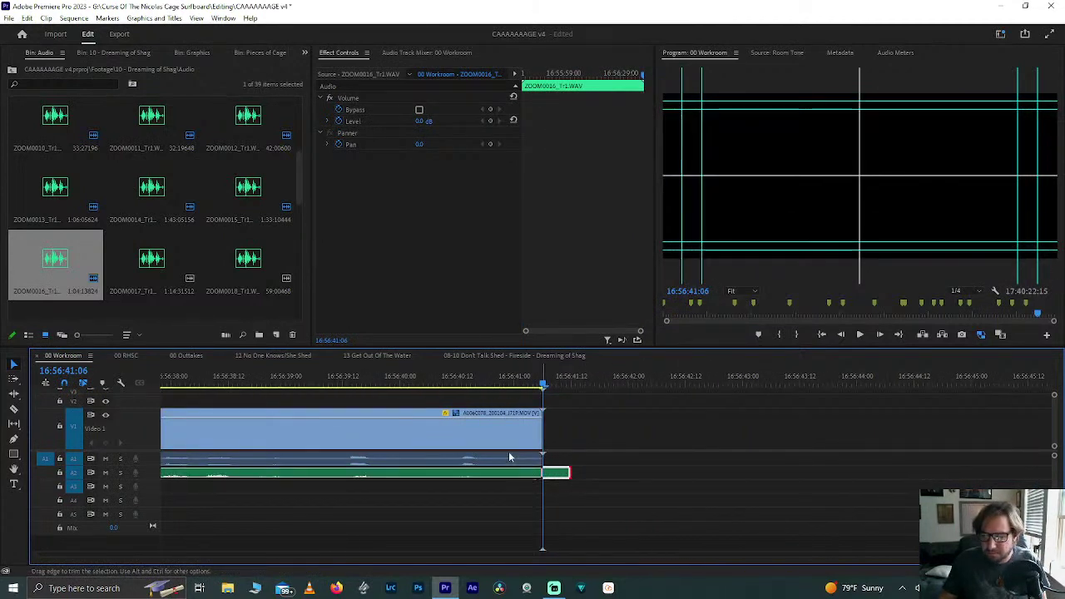
pyautogui.scroll(-3, 502, 459)
pyautogui.scroll(-8, 501, 460)
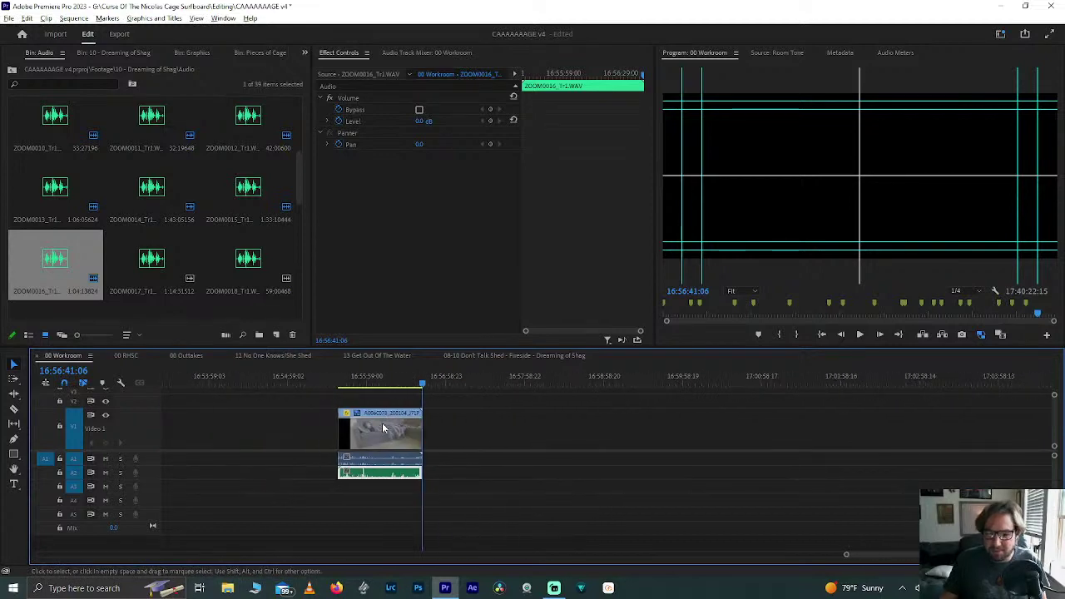
pyautogui.scroll(-3, 383, 428)
# Step: Close the gap, then synchronize the next clip A006C079 with ZOOM0017 audio
pyautogui.click(451, 422)
pyautogui.press('Delete')
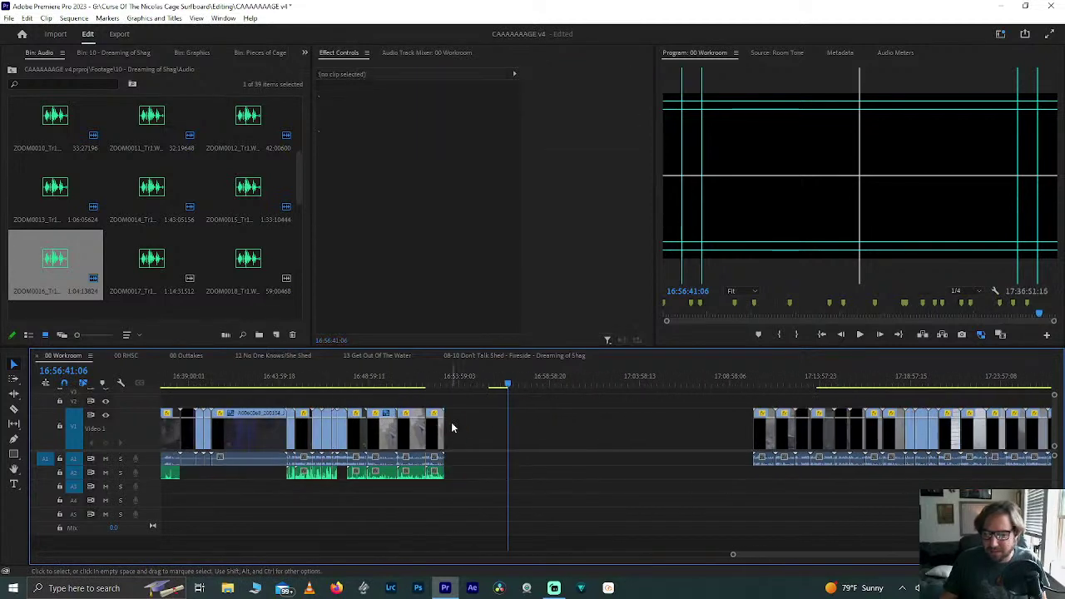
pyautogui.moveTo(770, 445); pyautogui.dragTo(525, 445)
pyautogui.moveTo(146, 254); pyautogui.dragTo(526, 473)
pyautogui.keyDown('shift'); pyautogui.click(533, 472); pyautogui.keyUp('shift')
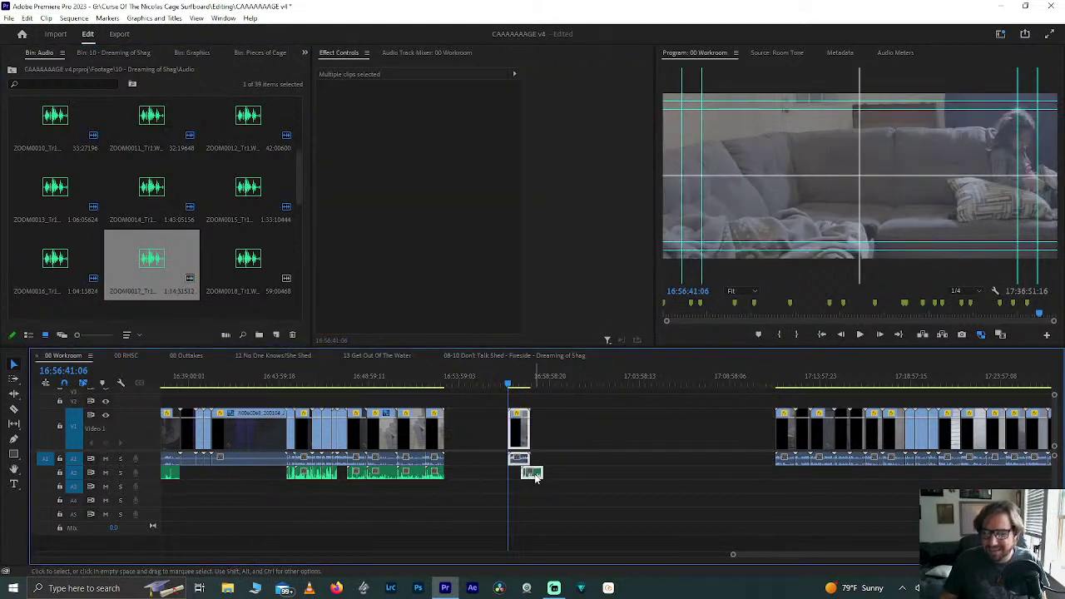
pyautogui.rightClick(533, 473)
pyautogui.click(565, 238)
pyautogui.press('Return')
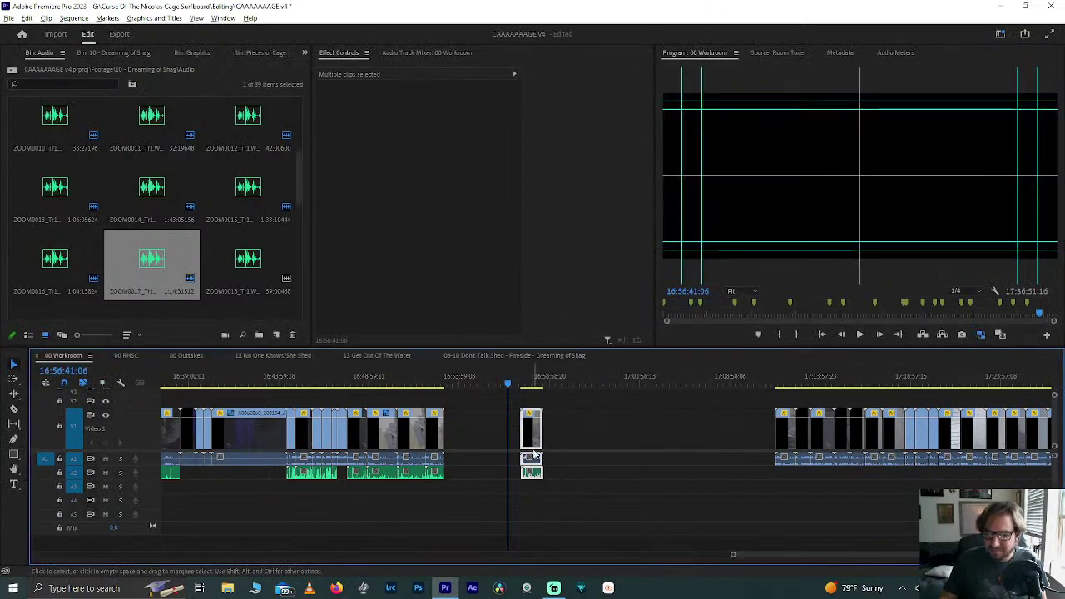
# Step: Check the synced clip's bounds and move the A006C079 pair next to the earlier clips
pyautogui.scroll(8, 485, 385)
pyautogui.click(485, 385)
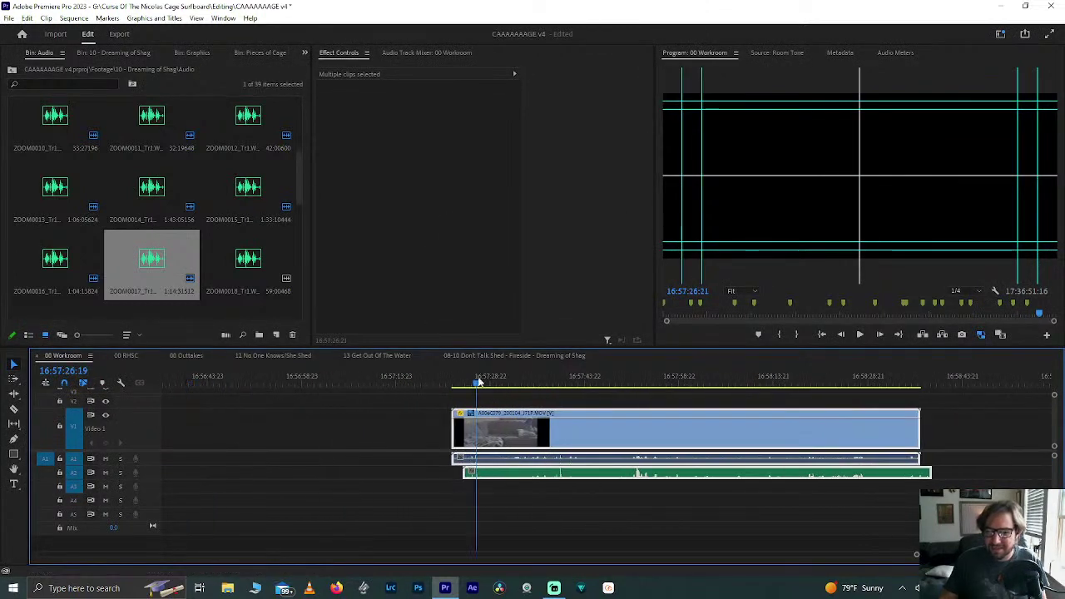
pyautogui.press('Up')
pyautogui.click(405, 424)
pyautogui.moveTo(160, 408); pyautogui.dragTo(453, 446)
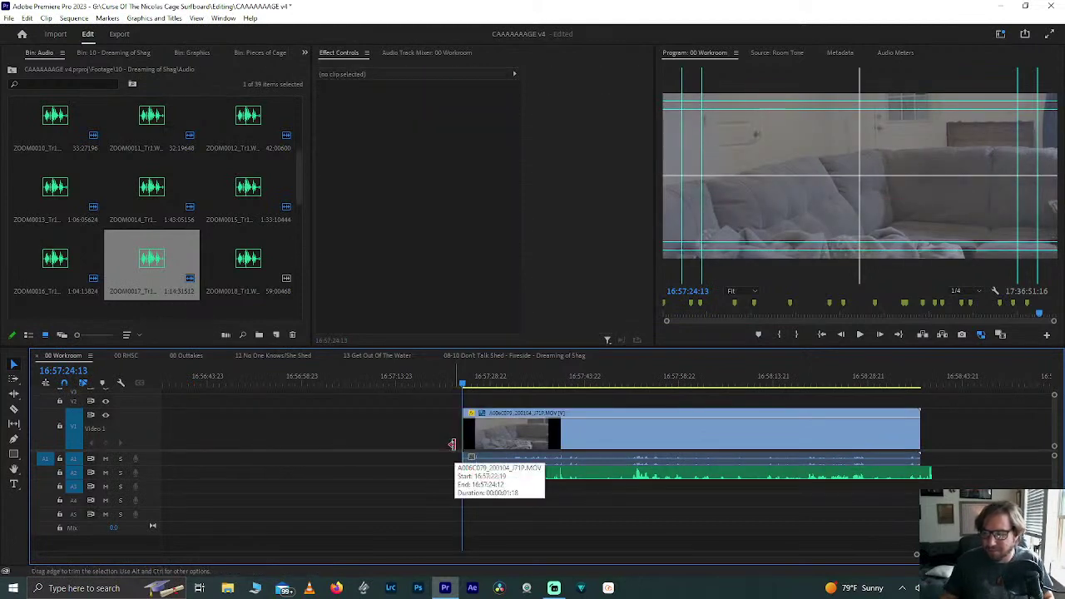
pyautogui.click(451, 444)
pyautogui.press('Down')
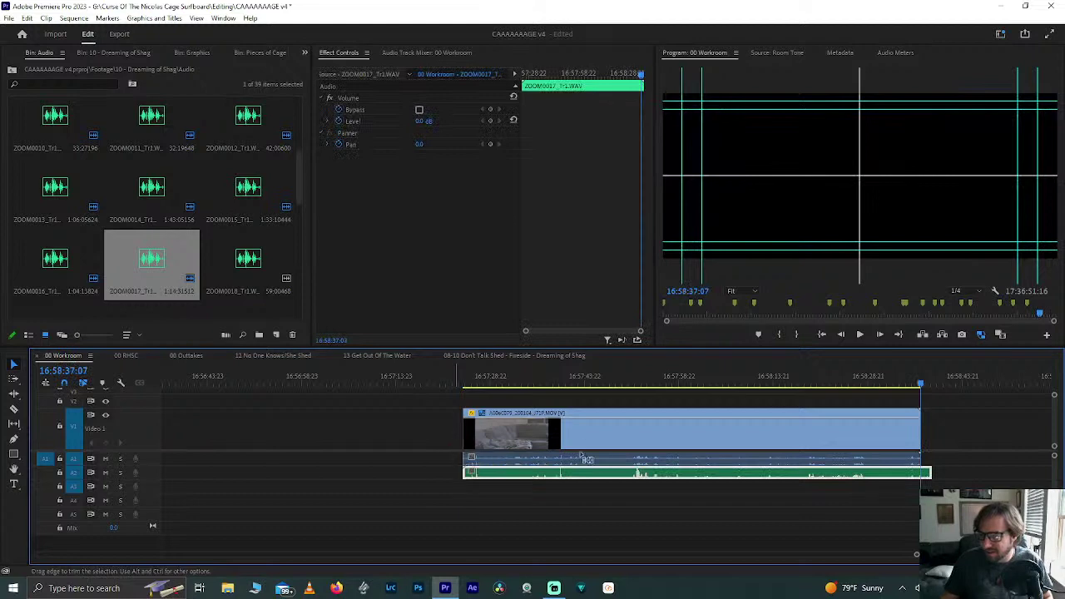
pyautogui.click(927, 477)
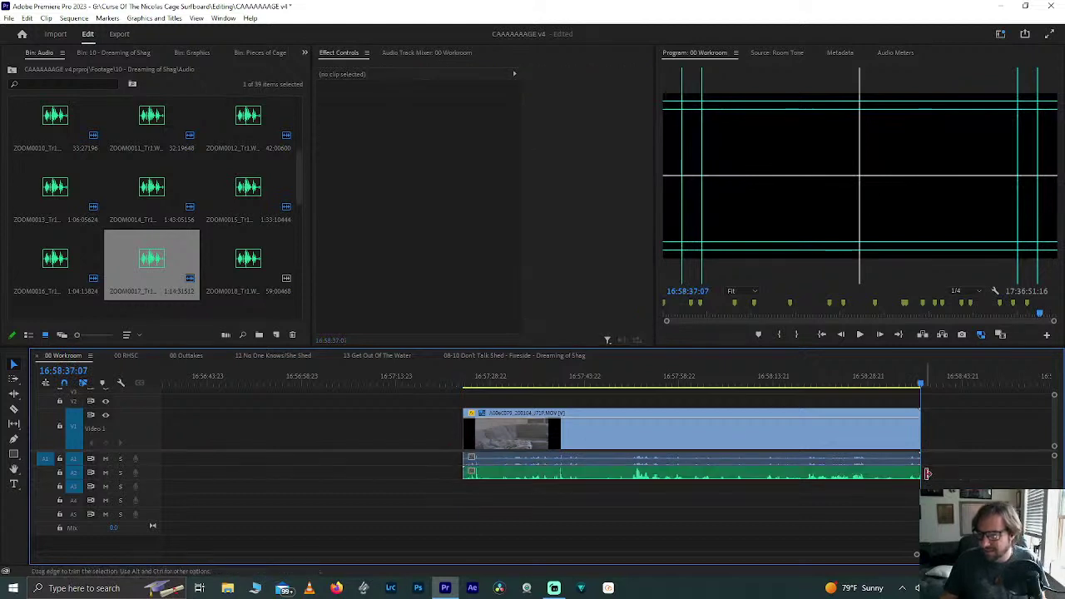
pyautogui.press('-')
pyautogui.press('-')
pyautogui.moveTo(742, 407); pyautogui.dragTo(925, 520)
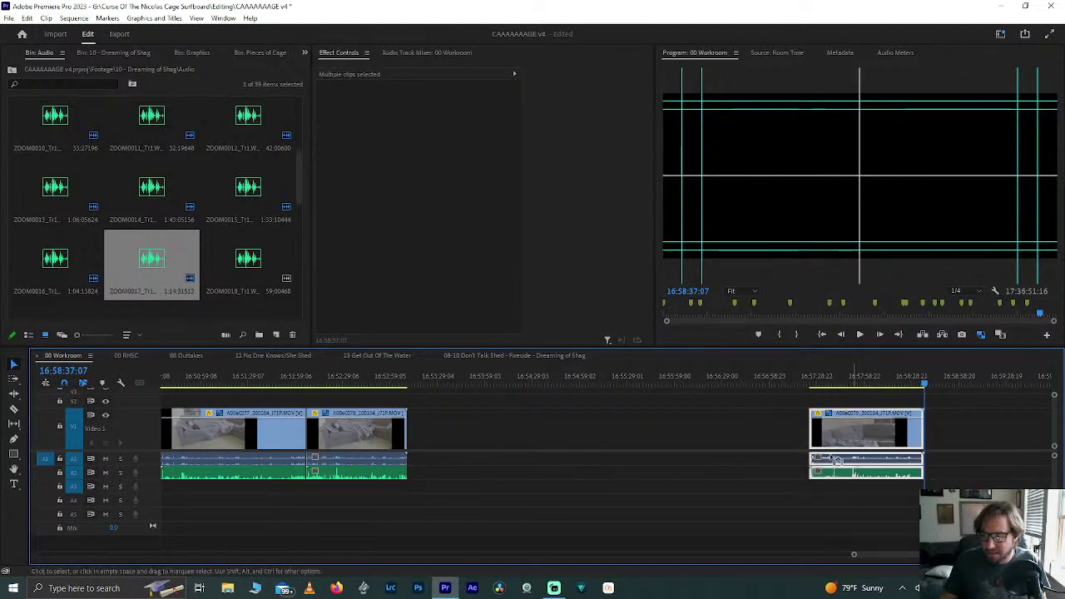
pyautogui.moveTo(860, 443); pyautogui.dragTo(458, 443)
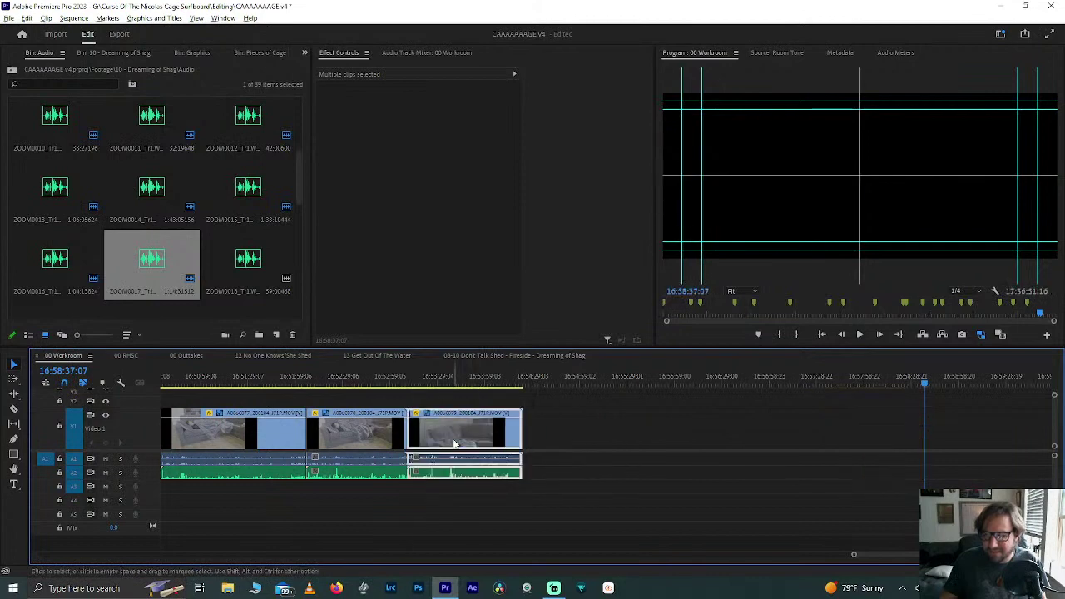
# Step: Bring A006C080 to the playhead and place ZOOM0018 audio on A2 beside it
pyautogui.press('-')
pyautogui.press('-')
pyautogui.moveTo(684, 434); pyautogui.dragTo(522, 431)
pyautogui.moveTo(240, 266); pyautogui.dragTo(523, 472)
# Step: Synchronize A006C080 with the ZOOM0018 audio
pyautogui.press('=')
pyautogui.press('=')
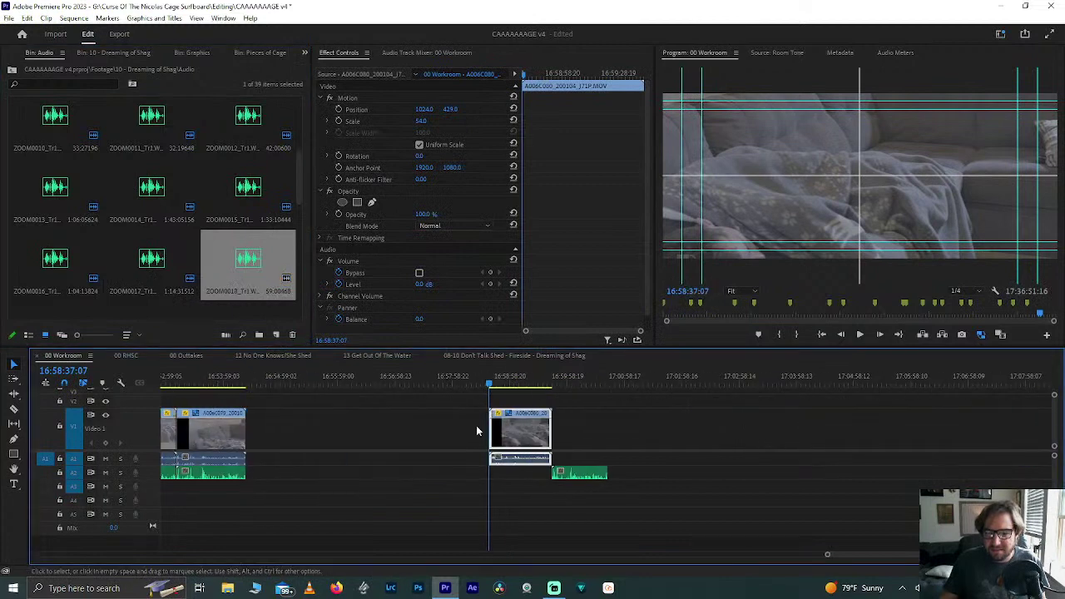
pyautogui.moveTo(461, 416); pyautogui.dragTo(626, 479)
pyautogui.rightClick(522, 454)
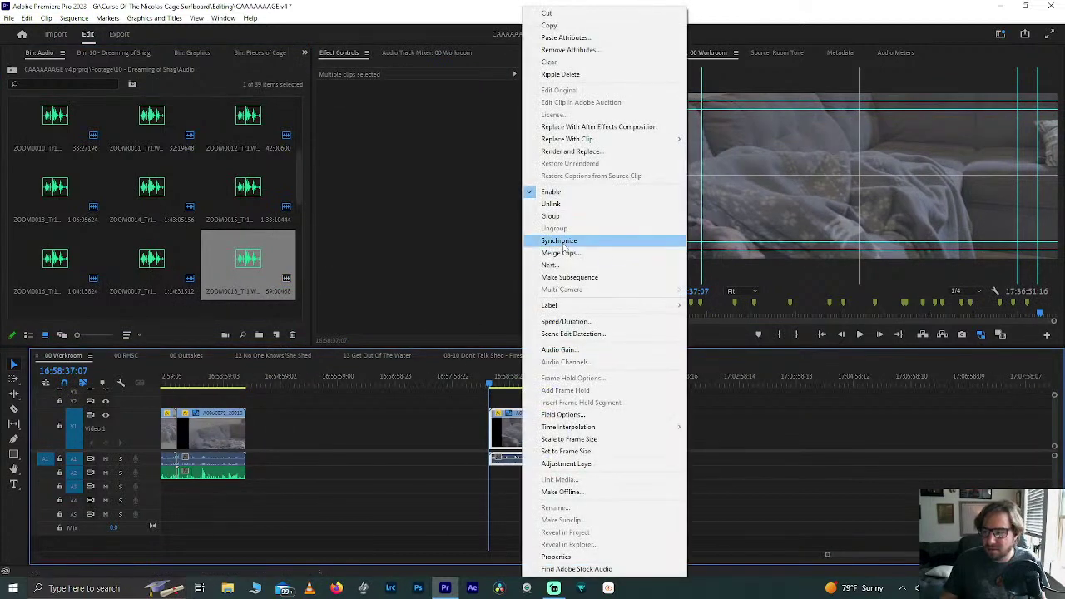
pyautogui.click(561, 241)
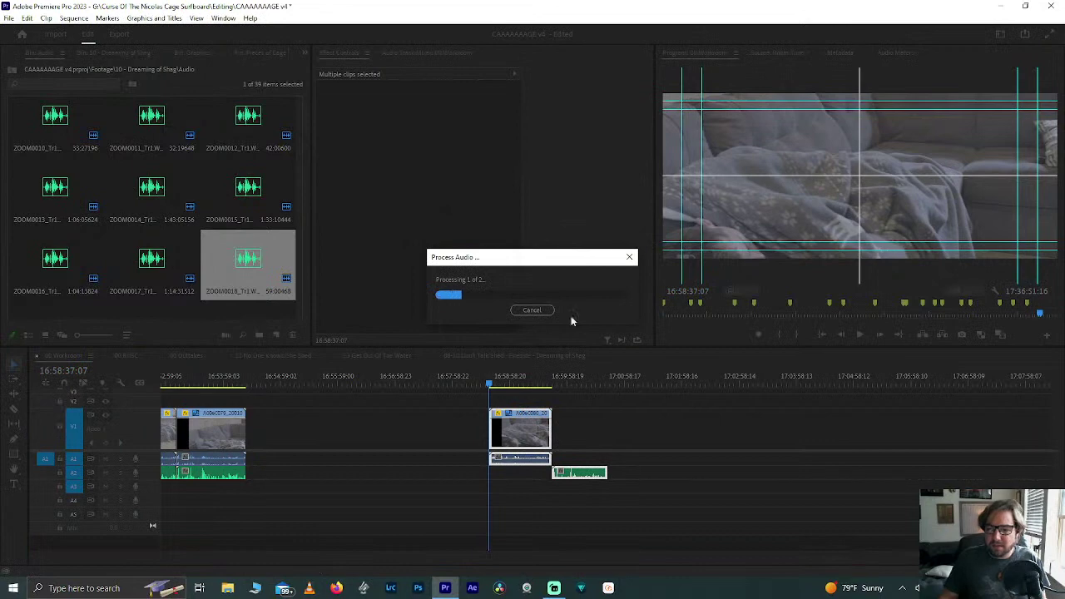
# Step: Trim the audio edges, join the pair to the earlier clips, and bring A006C081 to the playhead
pyautogui.scroll(5, 569, 481)
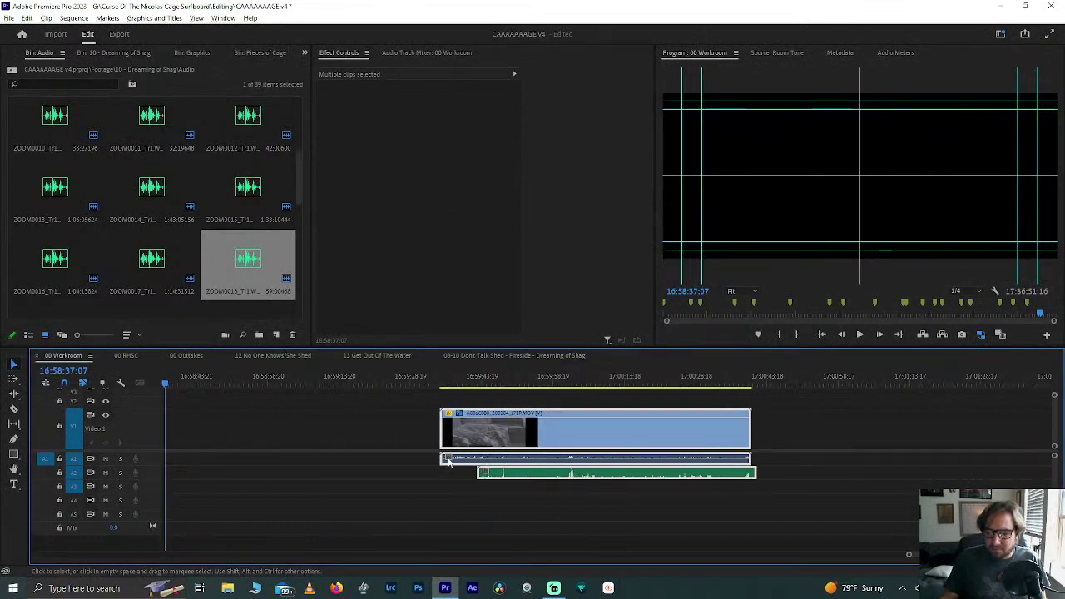
pyautogui.click(383, 447)
pyautogui.moveTo(436, 433); pyautogui.dragTo(474, 443)
pyautogui.moveTo(753, 473); pyautogui.dragTo(753, 472)
pyautogui.press('-')
pyautogui.press('-')
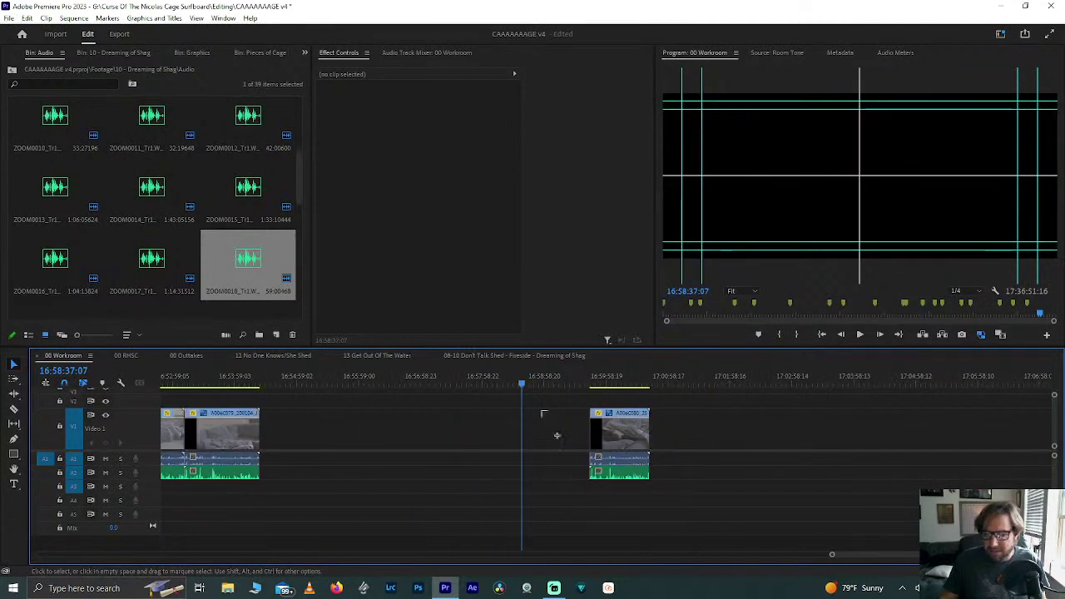
pyautogui.moveTo(612, 433); pyautogui.dragTo(268, 436)
pyautogui.press('-')
pyautogui.press('-')
pyautogui.press('-')
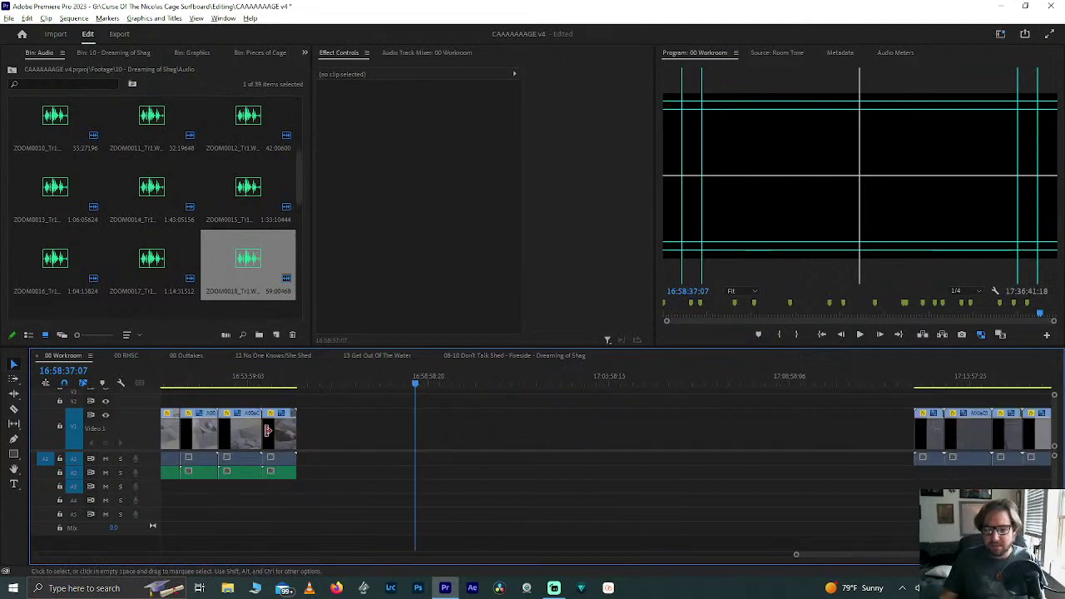
pyautogui.moveTo(701, 443); pyautogui.dragTo(373, 441)
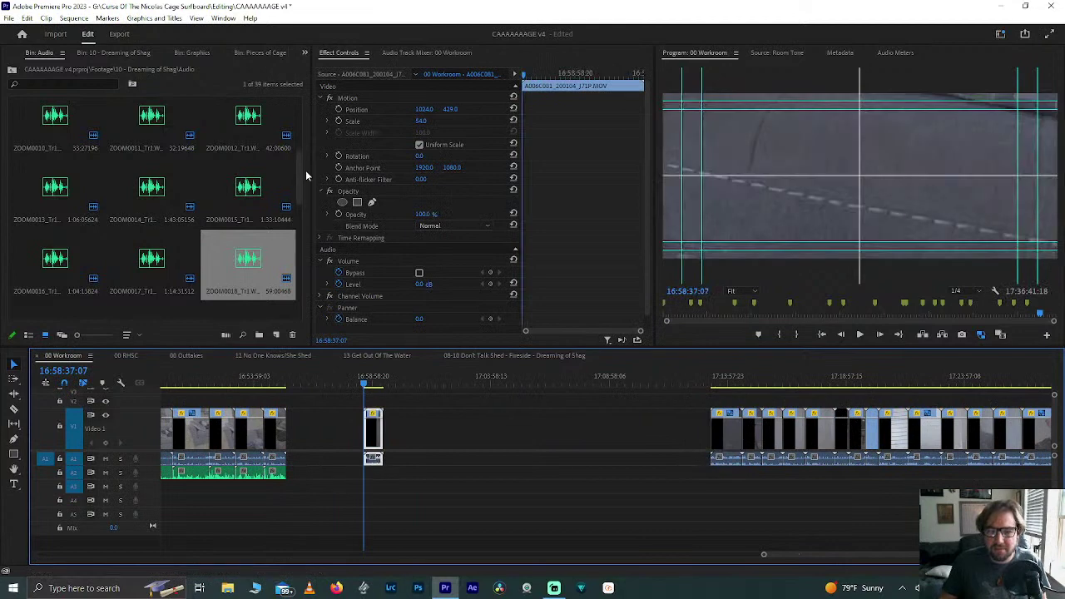
# Step: Place ZOOM0019 audio on A2 beneath A006C081 and synchronize the two
pyautogui.moveTo(301, 172); pyautogui.dragTo(267, 215)
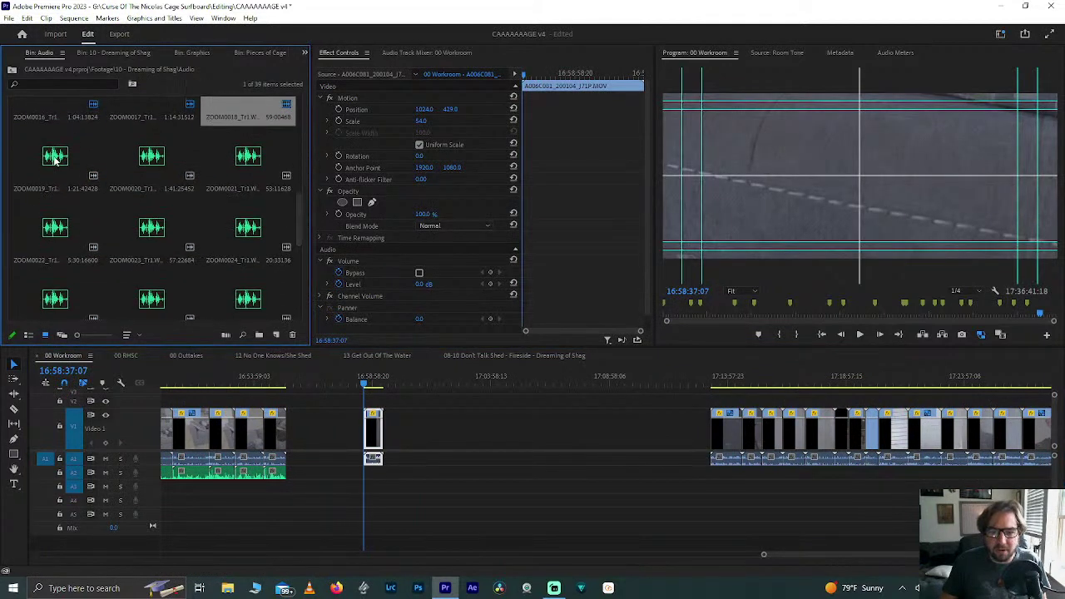
pyautogui.moveTo(55, 160); pyautogui.dragTo(405, 467)
pyautogui.rightClick(407, 473)
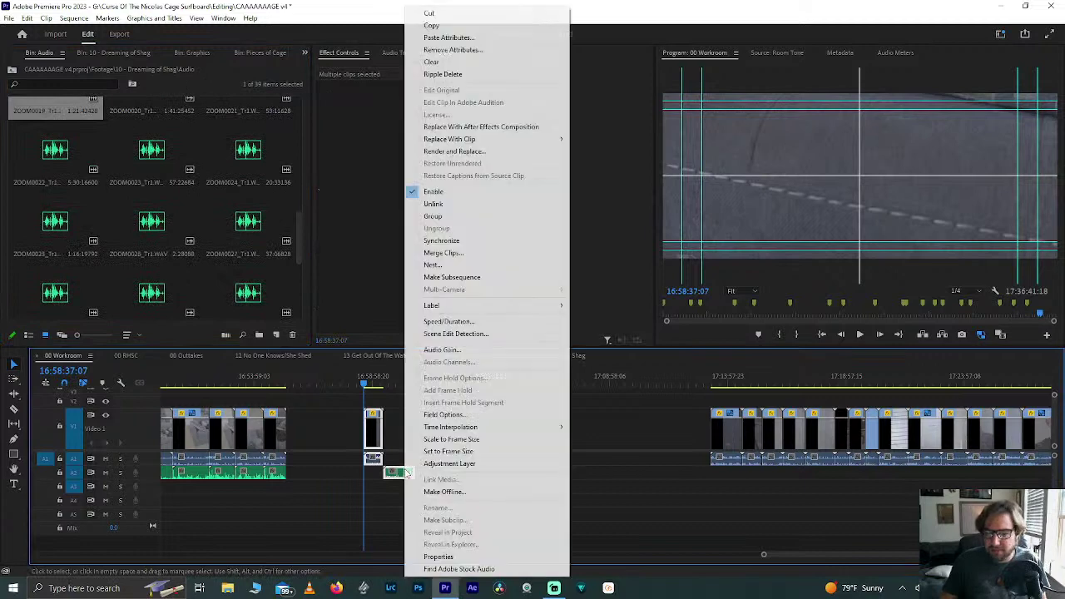
pyautogui.click(447, 242)
pyautogui.press('Return')
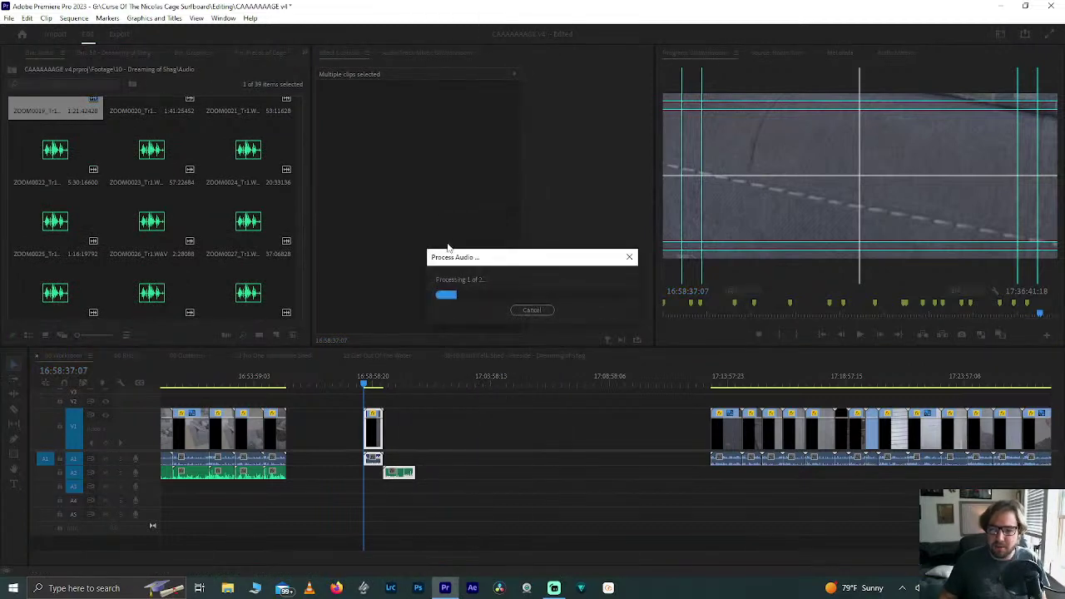
# Step: Trim both ends of the ZOOM0019 audio and move the synced pair left after the earlier clips
pyautogui.scroll(3, 400, 439)
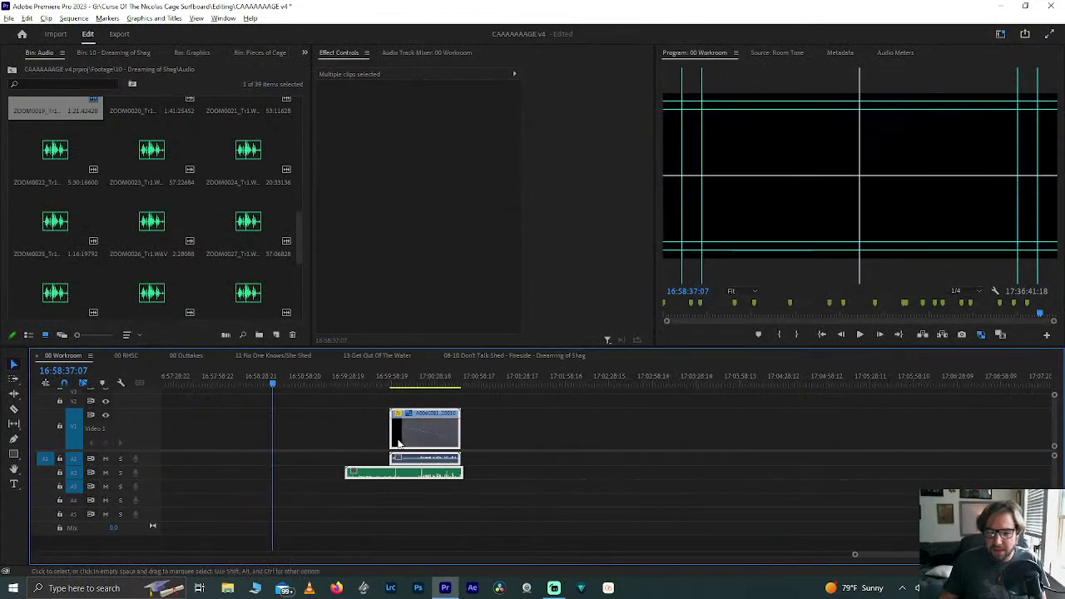
pyautogui.click(369, 438)
pyautogui.moveTo(344, 473); pyautogui.dragTo(390, 483)
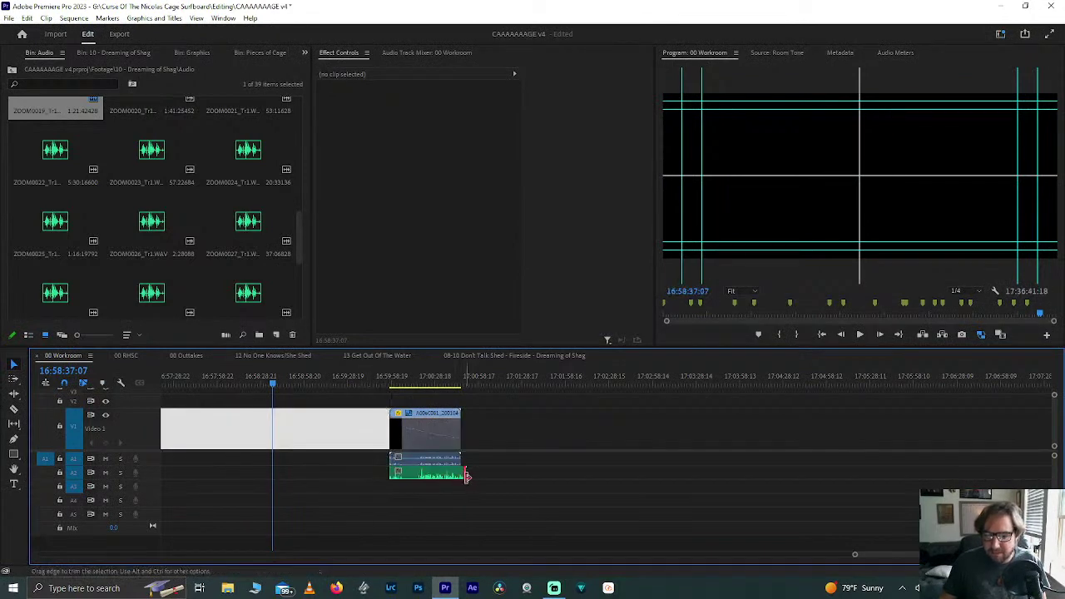
pyautogui.moveTo(466, 476); pyautogui.dragTo(428, 487)
pyautogui.scroll(-2, 424, 479)
pyautogui.click(352, 428)
pyautogui.moveTo(410, 437); pyautogui.dragTo(229, 459)
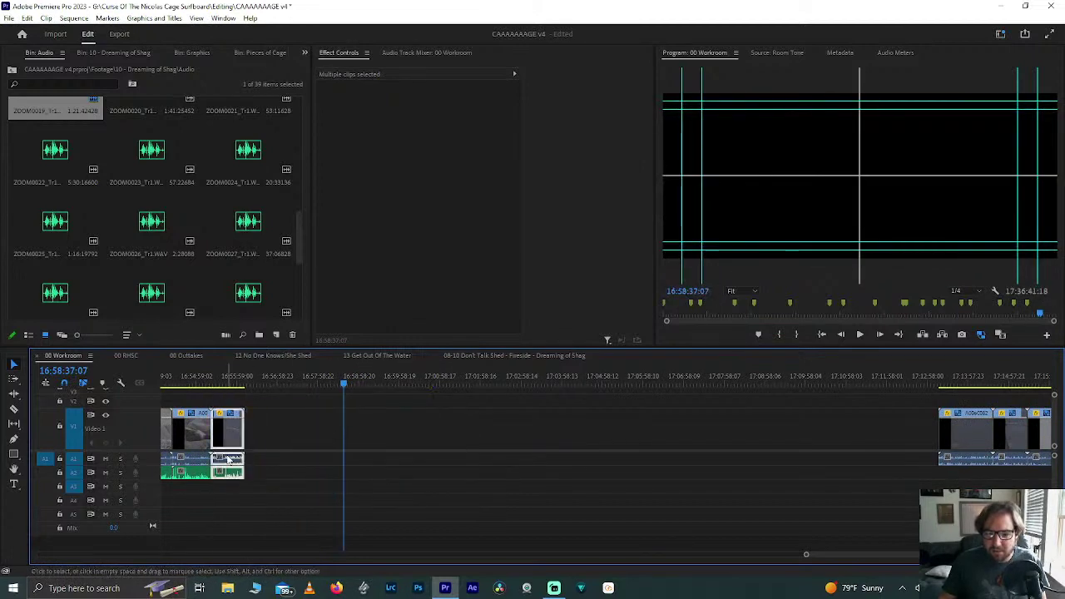
# Step: Pull clip A006C082 left to the playhead at the end of the joined clips
pyautogui.click(302, 387)
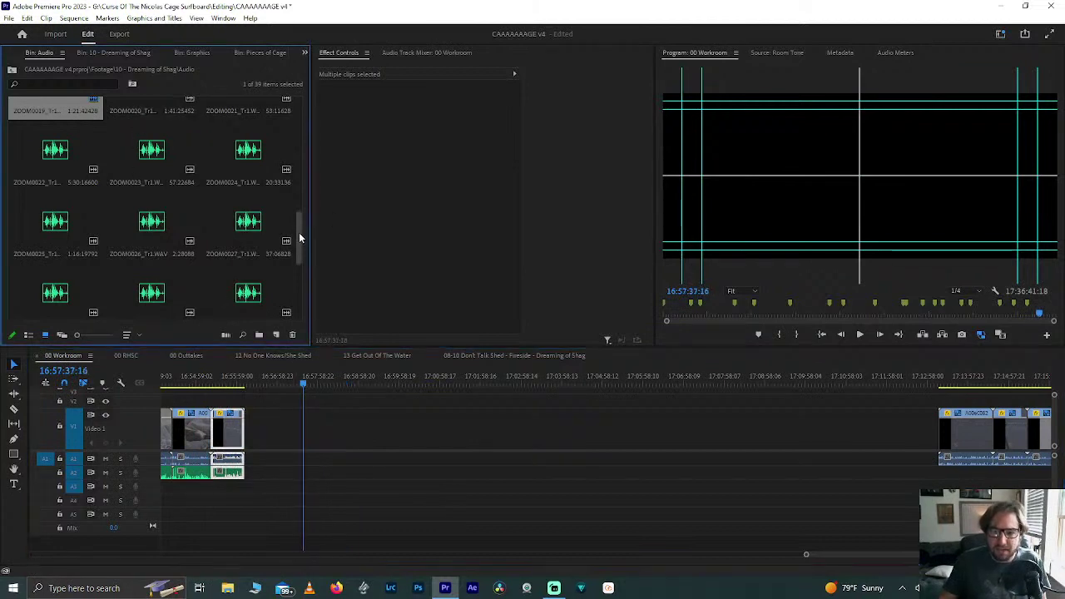
pyautogui.moveTo(298, 239); pyautogui.dragTo(307, 212)
pyautogui.moveTo(955, 449); pyautogui.dragTo(319, 449)
# Step: Add ZOOM0020 audio beside A006C082 and synchronize the clip with it
pyautogui.moveTo(152, 199); pyautogui.dragTo(398, 491)
pyautogui.rightClick(340, 462)
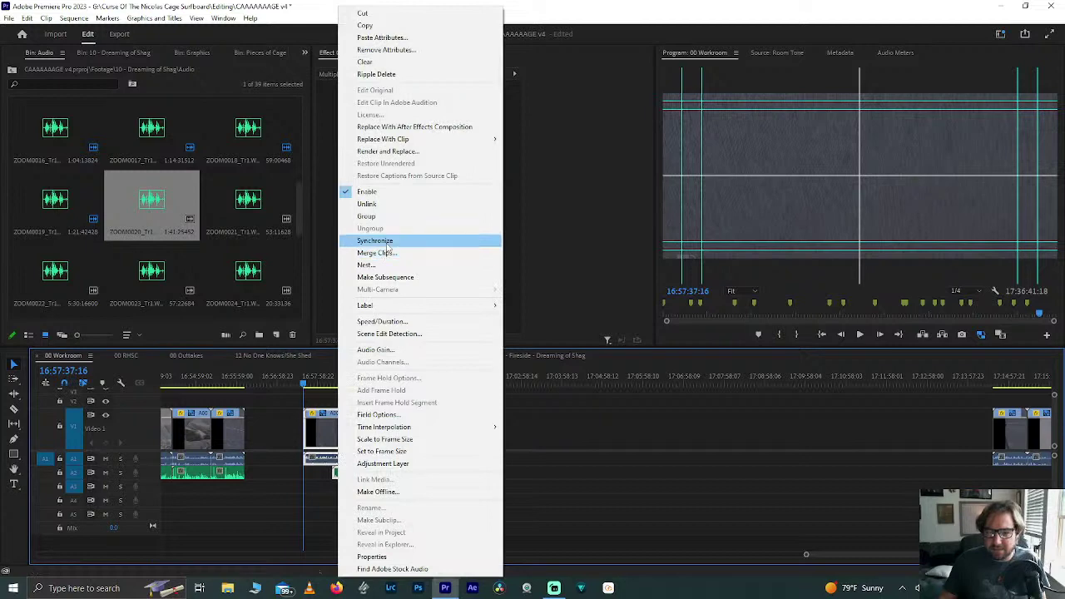
pyautogui.click(386, 243)
pyautogui.press('Return')
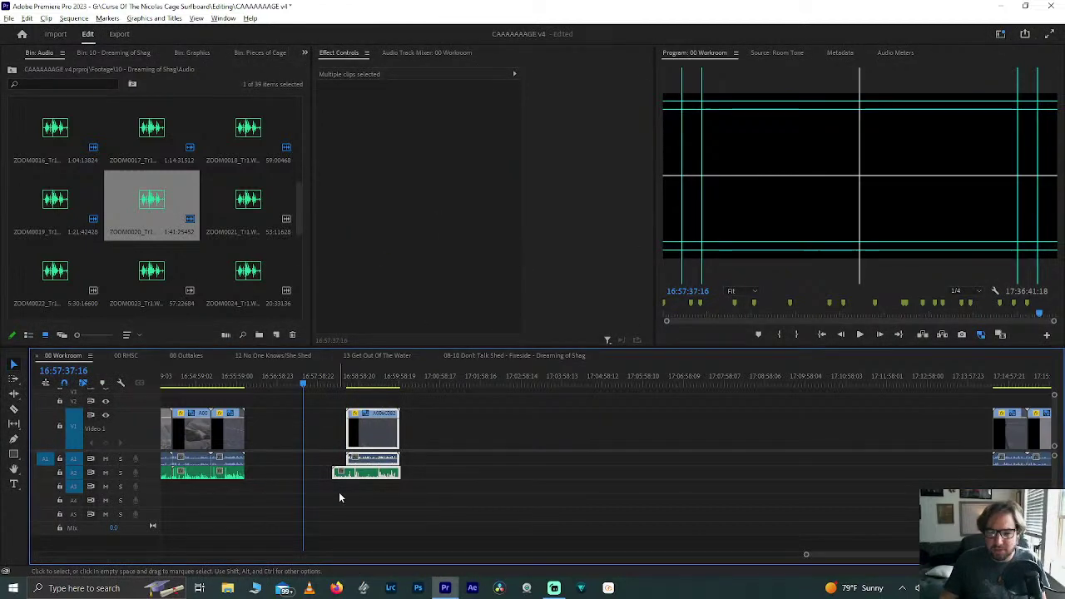
# Step: Trim the ZOOM0020 audio edges, move the synced pair left, and delete the gap before it
pyautogui.scroll(3, 339, 492)
pyautogui.click(310, 473)
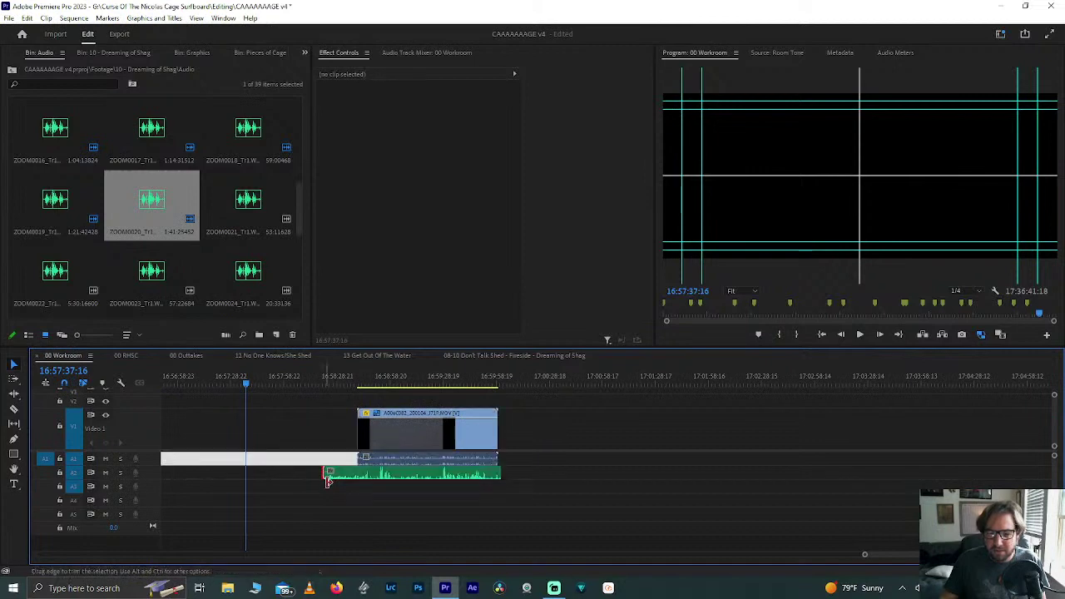
pyautogui.moveTo(327, 480); pyautogui.dragTo(358, 480)
pyautogui.moveTo(504, 474); pyautogui.dragTo(502, 474)
pyautogui.scroll(-5, 421, 487)
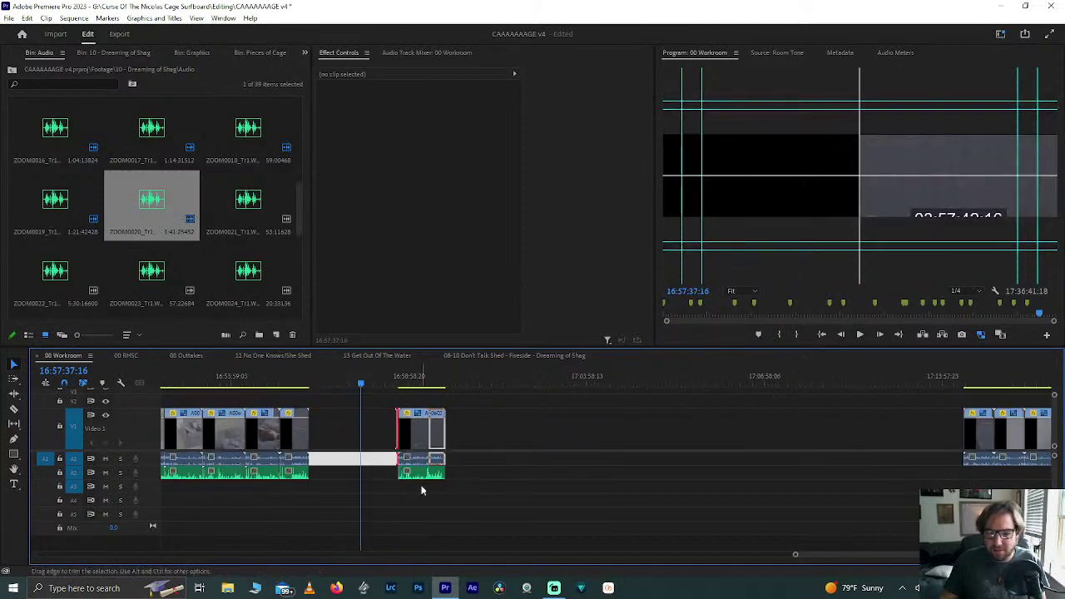
pyautogui.moveTo(373, 412); pyautogui.dragTo(430, 492)
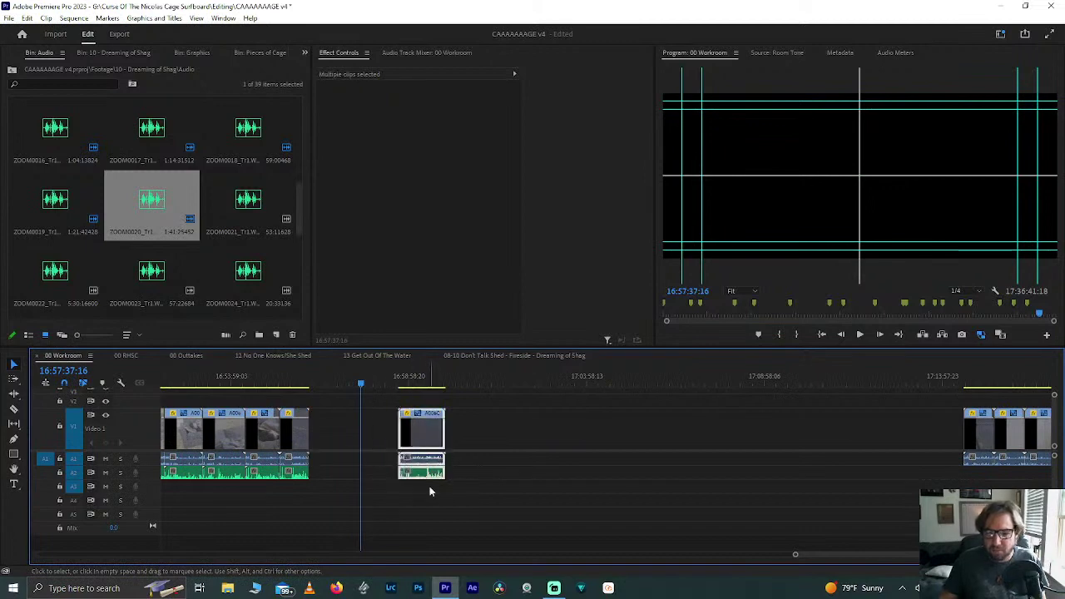
pyautogui.moveTo(422, 437); pyautogui.dragTo(348, 439)
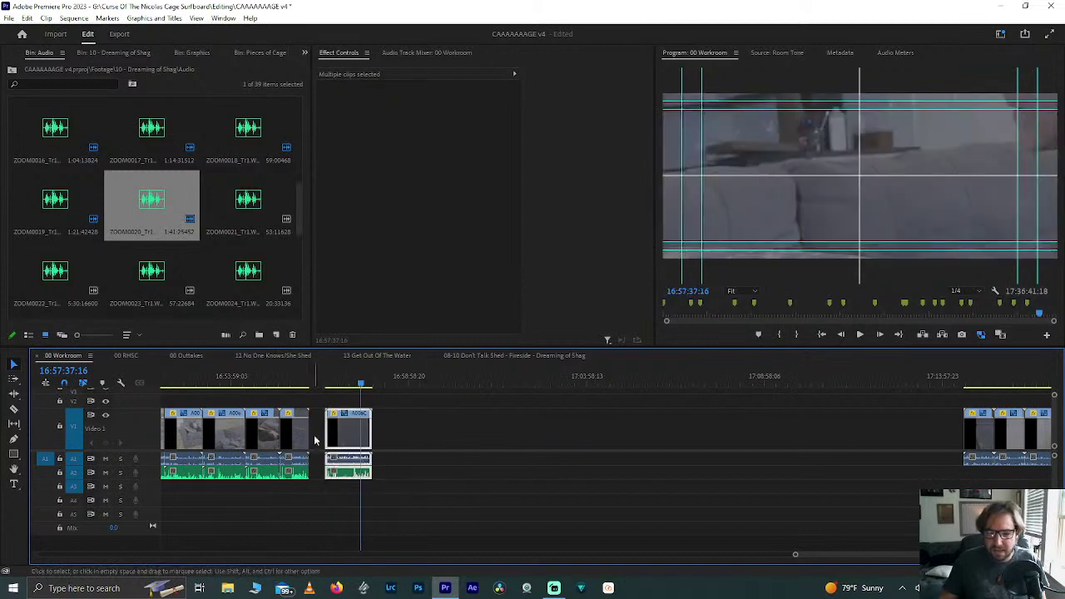
pyautogui.click(314, 441)
pyautogui.press('Delete')
# Step: Bring A006C083 near the playhead and place ZOOM0021 audio on A2 beside it
pyautogui.click(367, 382)
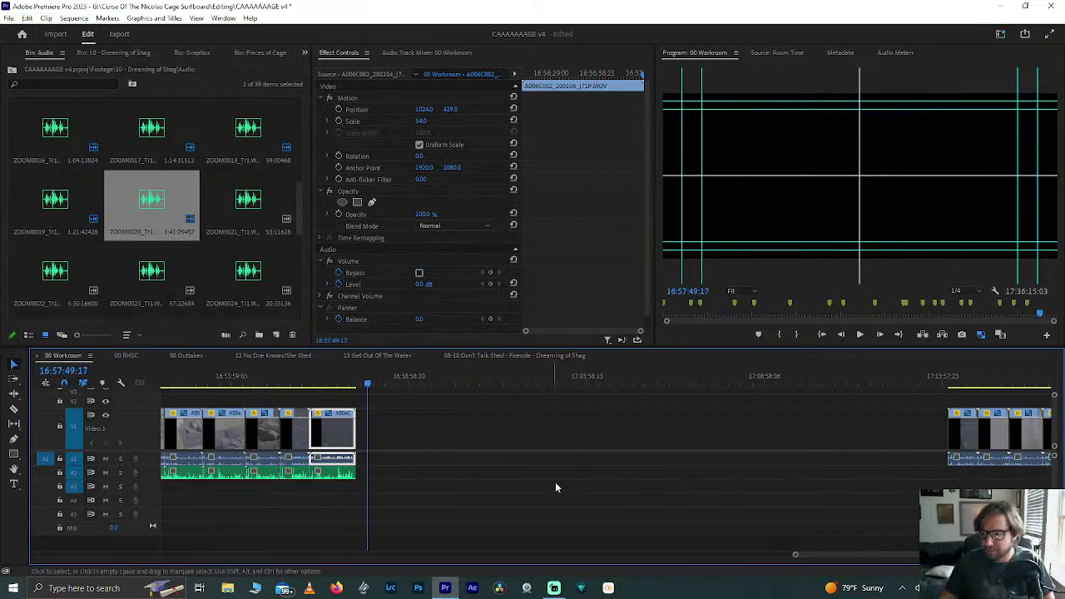
pyautogui.moveTo(957, 439); pyautogui.dragTo(390, 439)
pyautogui.moveTo(248, 204); pyautogui.dragTo(390, 471)
pyautogui.scroll(3, 389, 468)
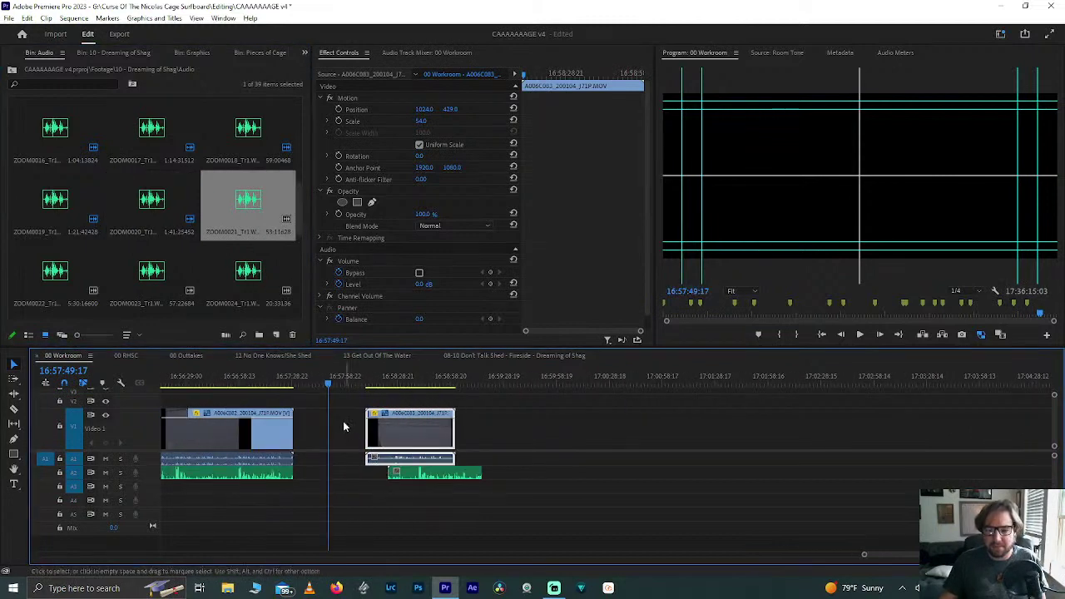
# Step: Synchronize A006C083 with the ZOOM0021 audio by audio
pyautogui.moveTo(344, 426); pyautogui.dragTo(445, 472)
pyautogui.rightClick(425, 466)
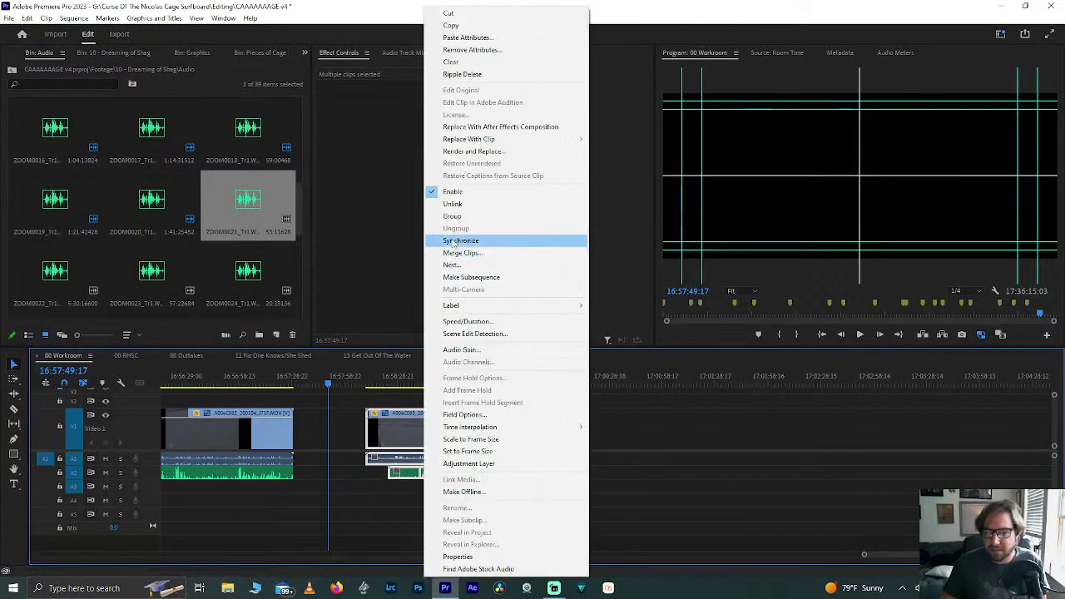
pyautogui.click(451, 238)
pyautogui.press('Return')
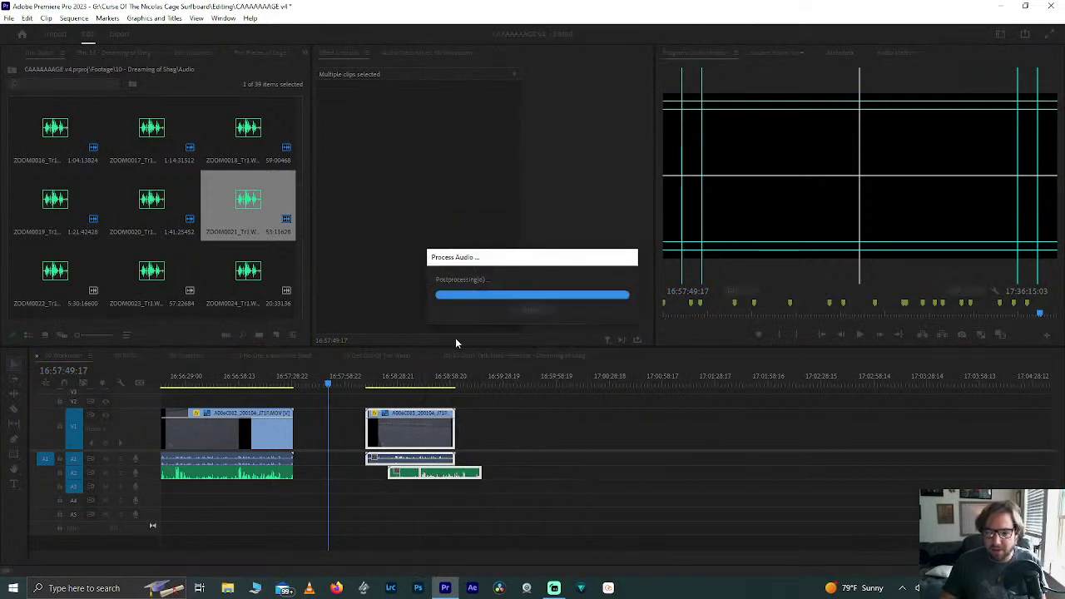
# Step: Trim the ZOOM0021 audio so it ends with the A006C083 video
pyautogui.scroll(2, 405, 457)
pyautogui.scroll(4, 404, 457)
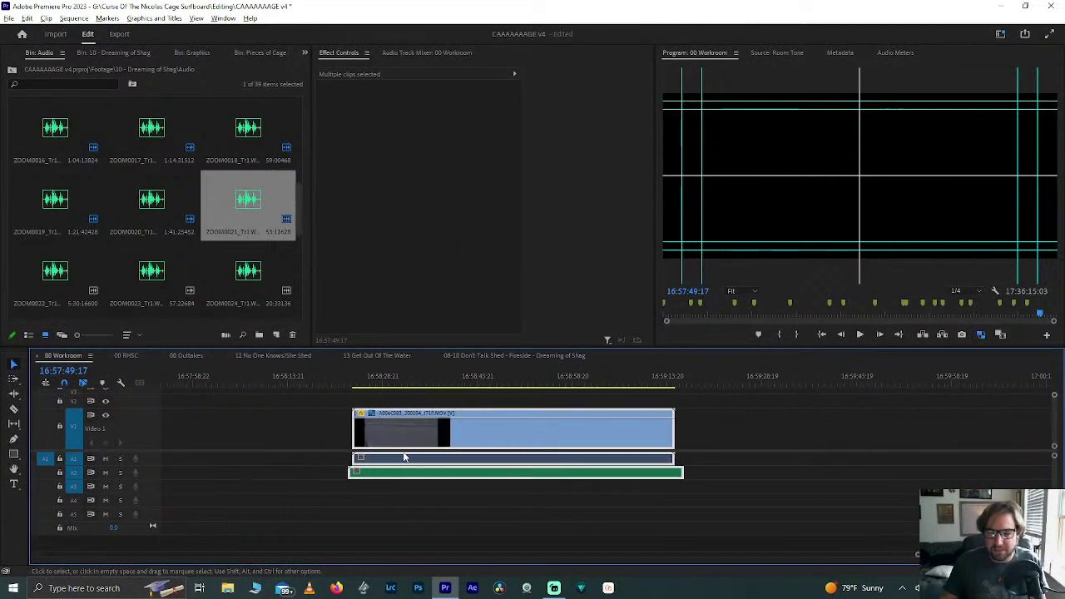
pyautogui.click(352, 381)
pyautogui.press('Up')
pyautogui.click(318, 449)
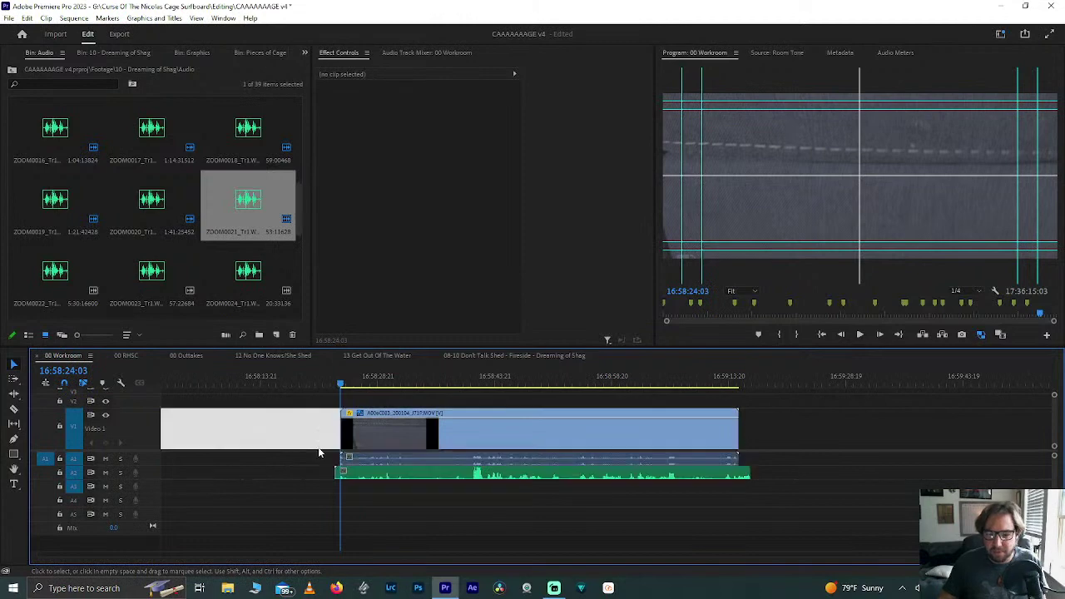
pyautogui.click(337, 471)
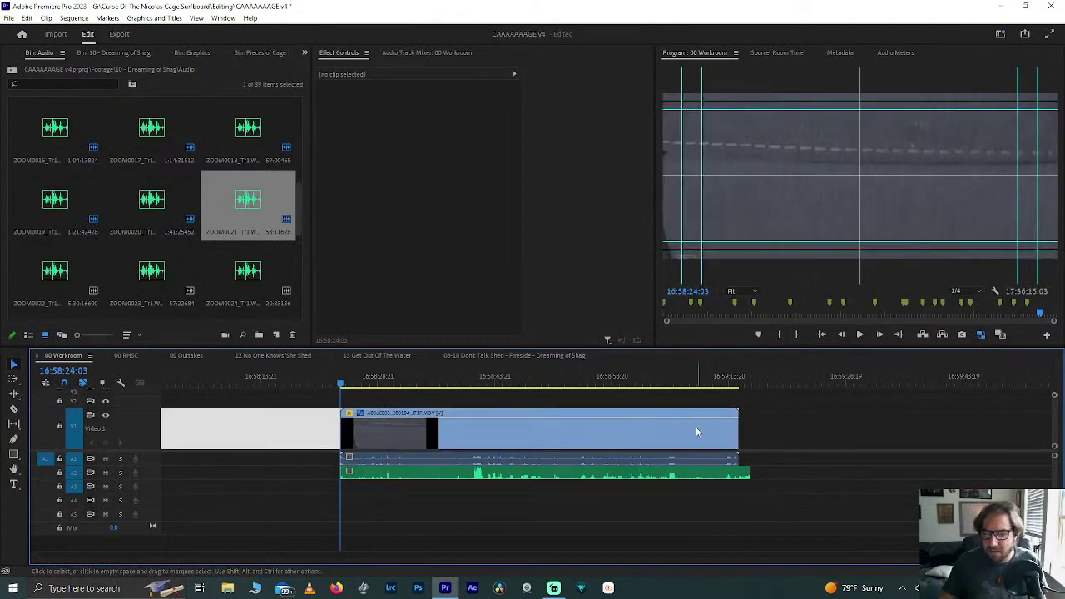
pyautogui.click(706, 376)
pyautogui.press('Down')
pyautogui.click(744, 474)
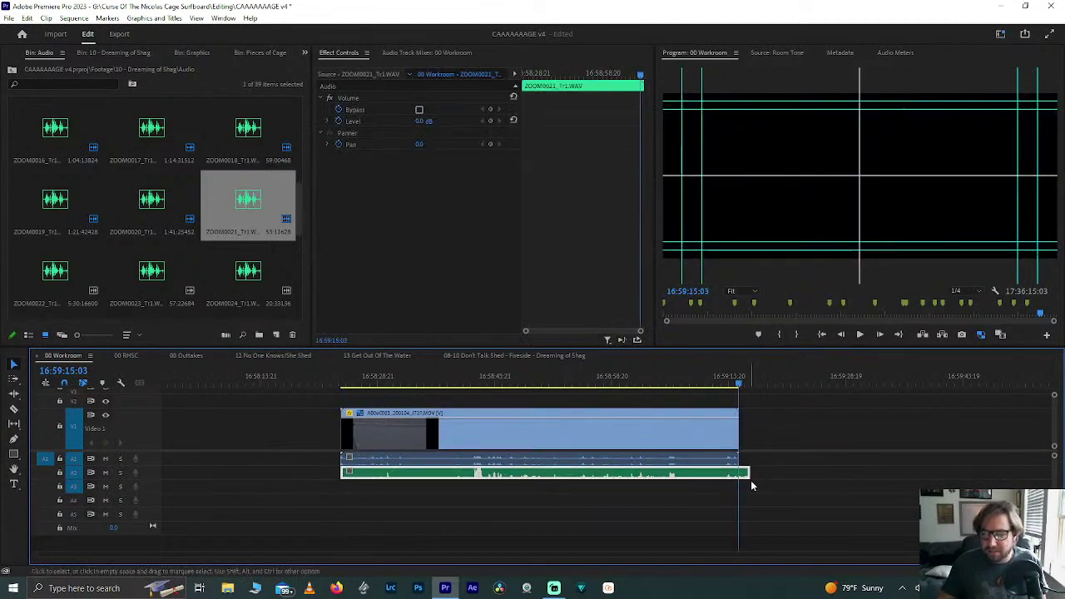
pyautogui.moveTo(747, 476); pyautogui.dragTo(737, 474)
# Step: Slide A006C083 left against the earlier clips and delete the gap, then review the sequence
pyautogui.press('-')
pyautogui.moveTo(562, 453); pyautogui.dragTo(477, 452)
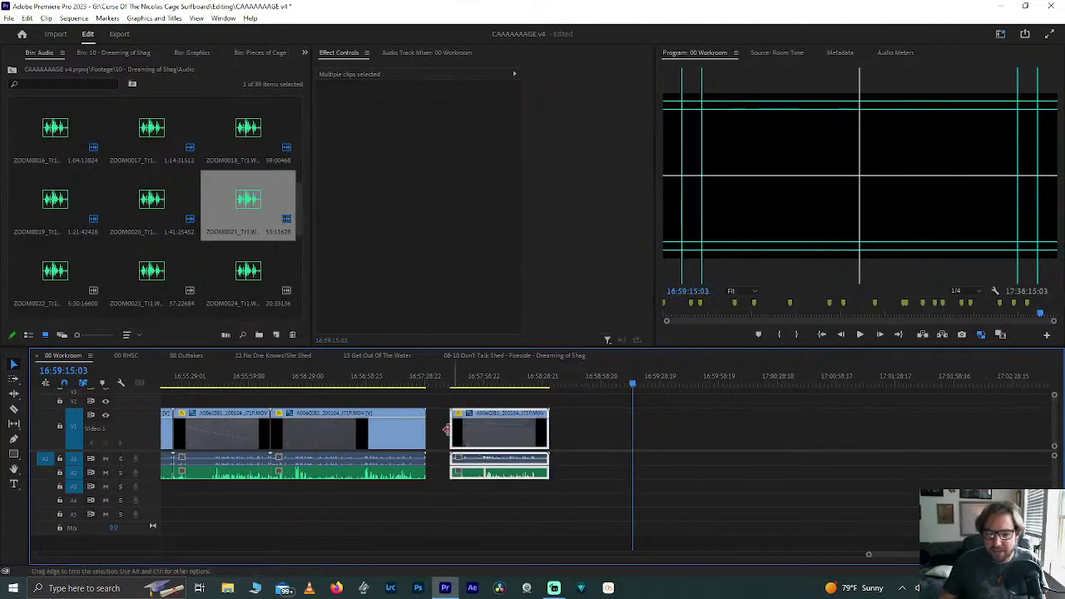
pyautogui.press('Delete')
pyautogui.click(403, 382)
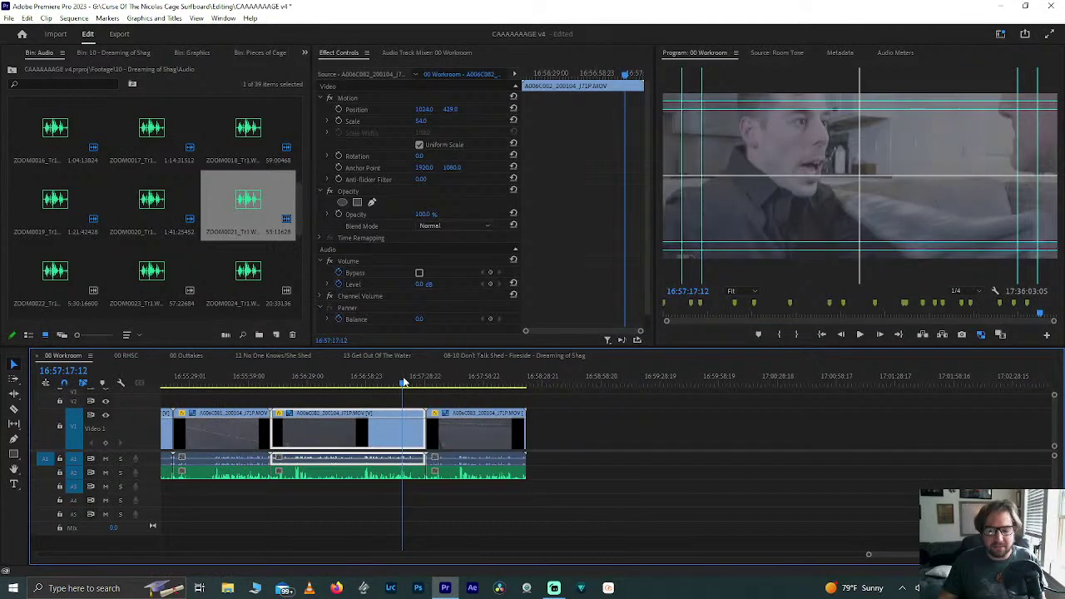
pyautogui.press('-')
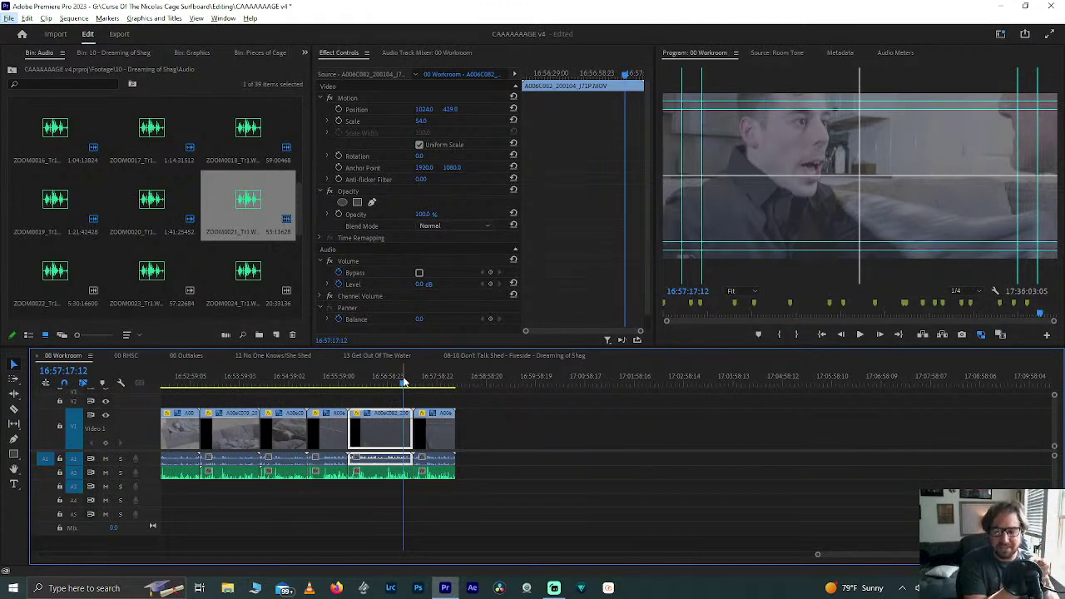
pyautogui.click(432, 383)
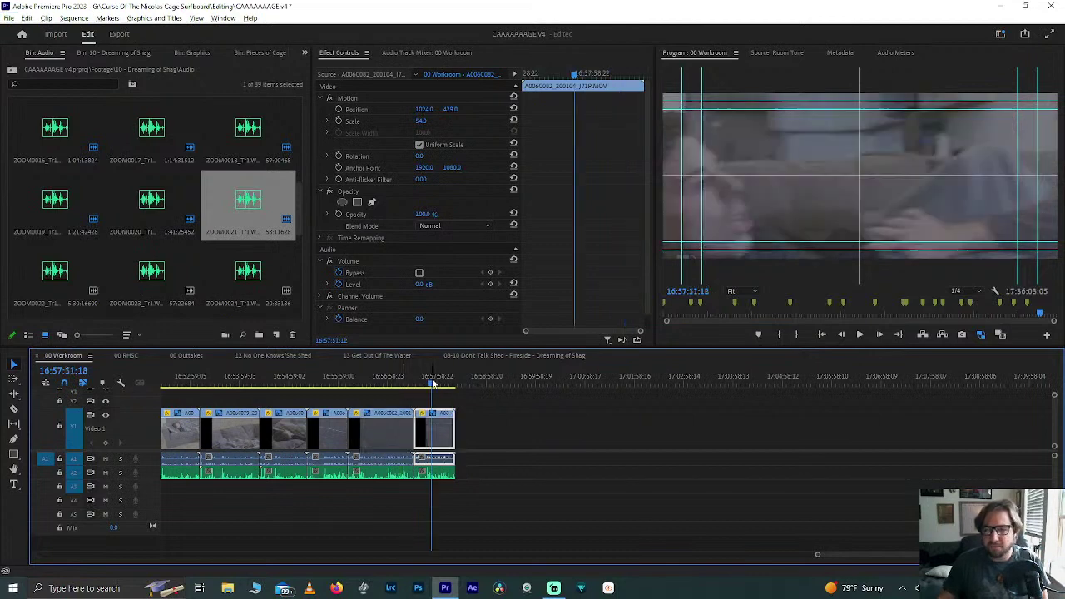
pyautogui.press('-')
pyautogui.press('-')
pyautogui.click(462, 381)
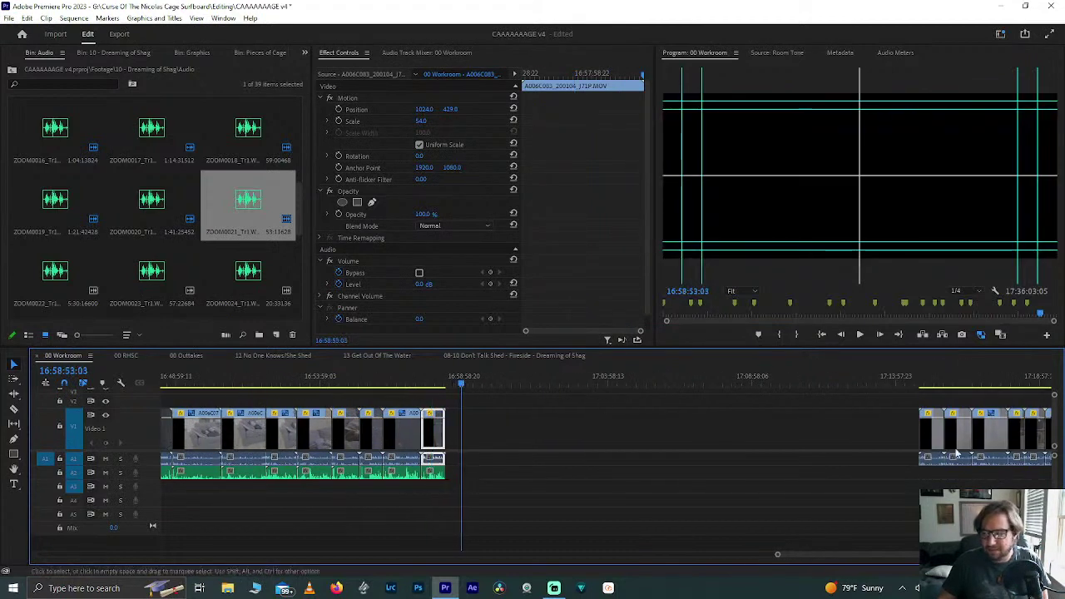
# Step: Bring A006C084 to the playhead, drop ZOOM0022 on A2, and synchronize them
pyautogui.moveTo(938, 454); pyautogui.dragTo(476, 456)
pyautogui.moveTo(412, 400); pyautogui.dragTo(471, 474)
pyautogui.press('=')
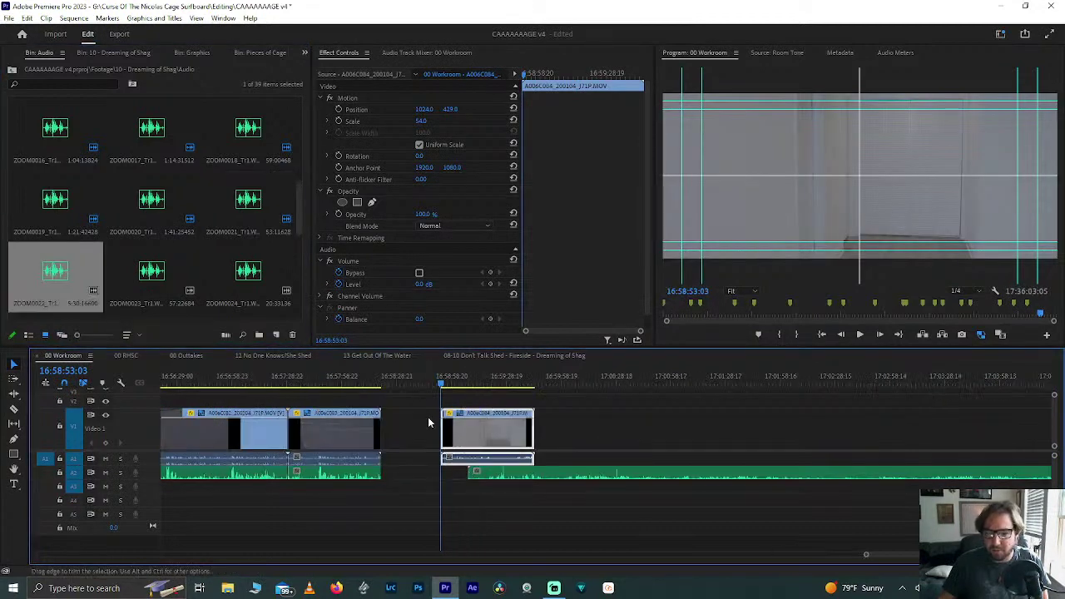
pyautogui.rightClick(548, 479)
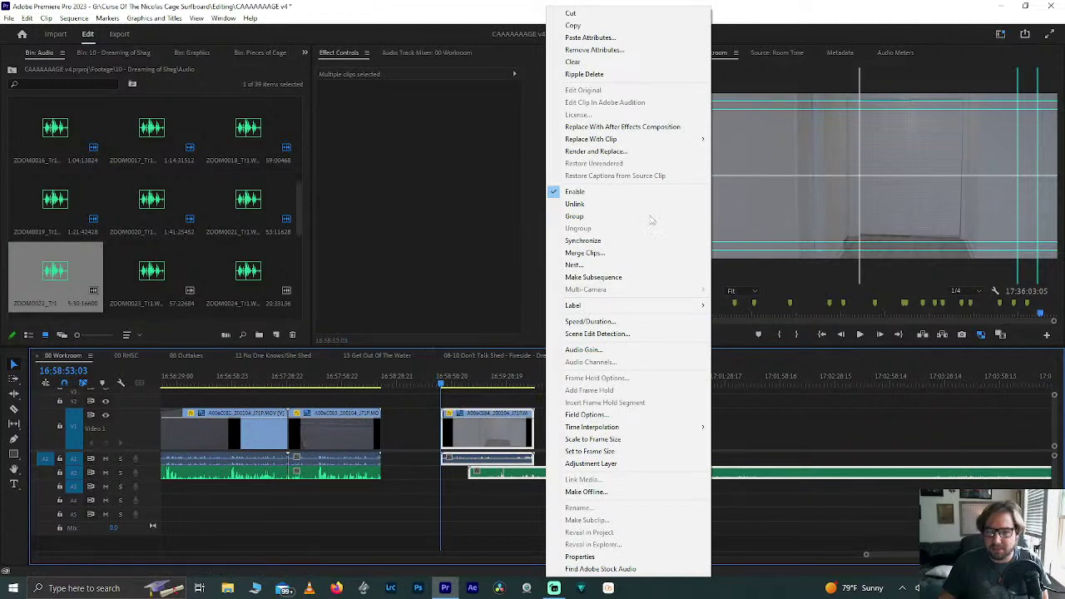
pyautogui.click(624, 240)
pyautogui.press('Return')
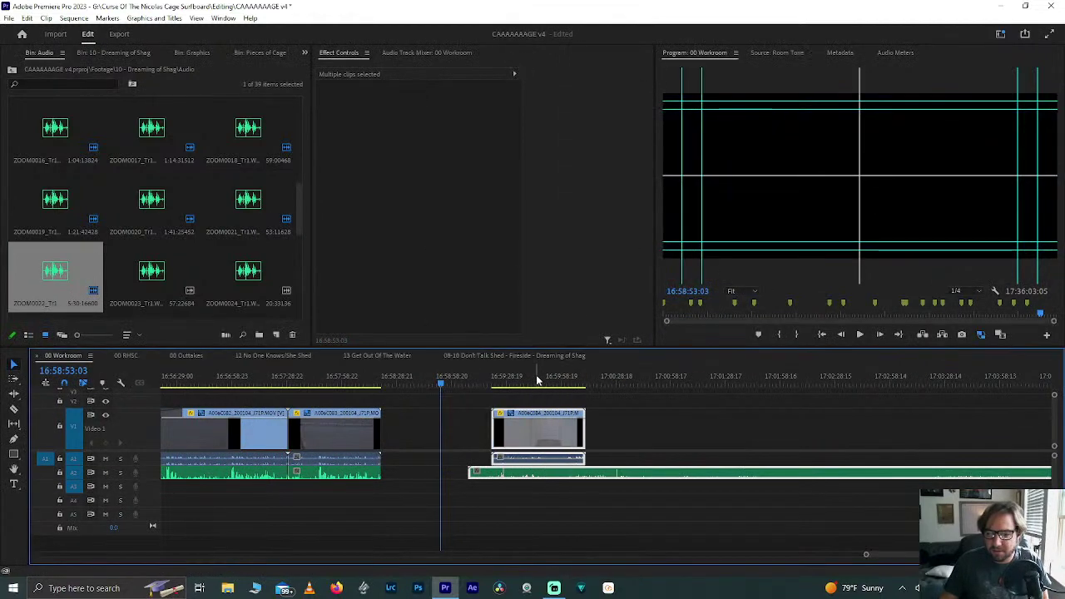
# Step: Trim the ZOOM0022 start, split it at the video's end, and move the synced pieces left
pyautogui.click(449, 429)
pyautogui.moveTo(467, 476); pyautogui.dragTo(493, 480)
pyautogui.click(596, 376)
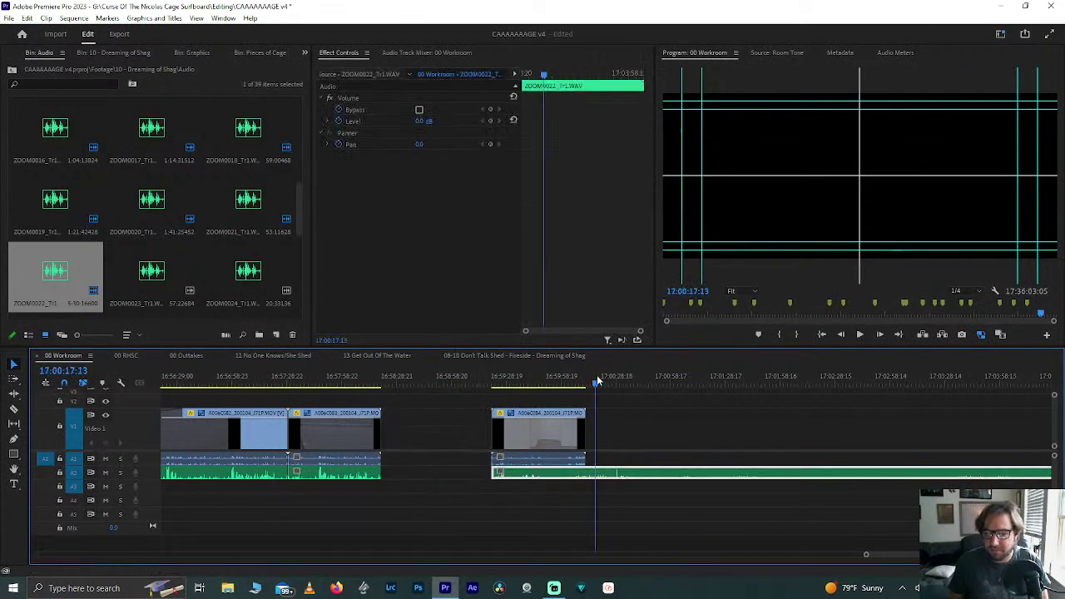
pyautogui.hotkey('ctrl', 'k')
pyautogui.moveTo(428, 505); pyautogui.dragTo(585, 408)
pyautogui.moveTo(524, 447); pyautogui.dragTo(429, 447)
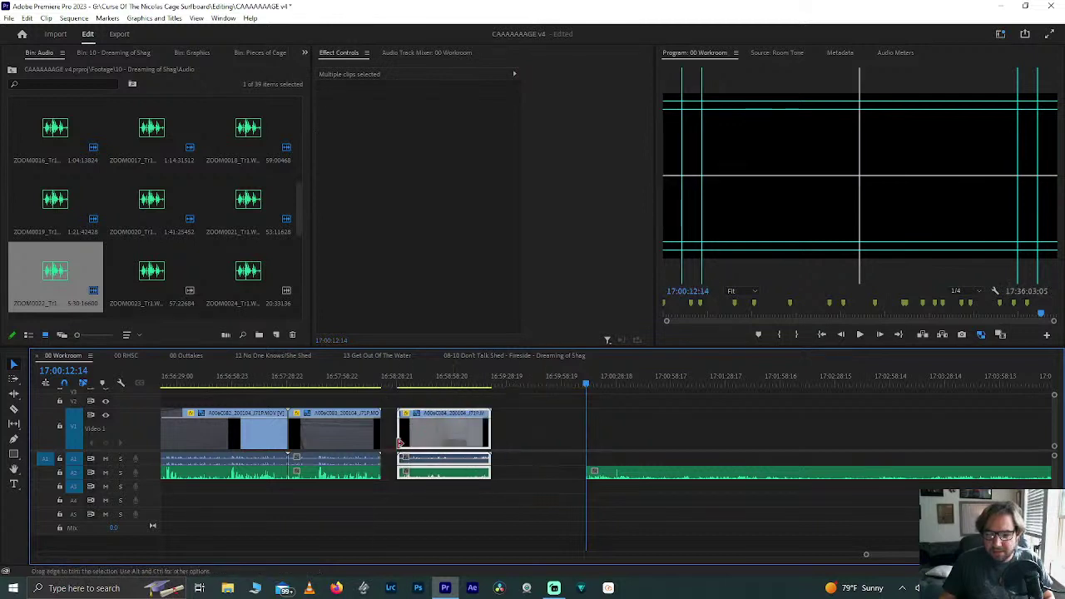
# Step: Move the leftover ZOOM0022 audio piece further right, out of the way
pyautogui.click(387, 442)
pyautogui.press('Delete')
pyautogui.press('-')
pyautogui.press('-')
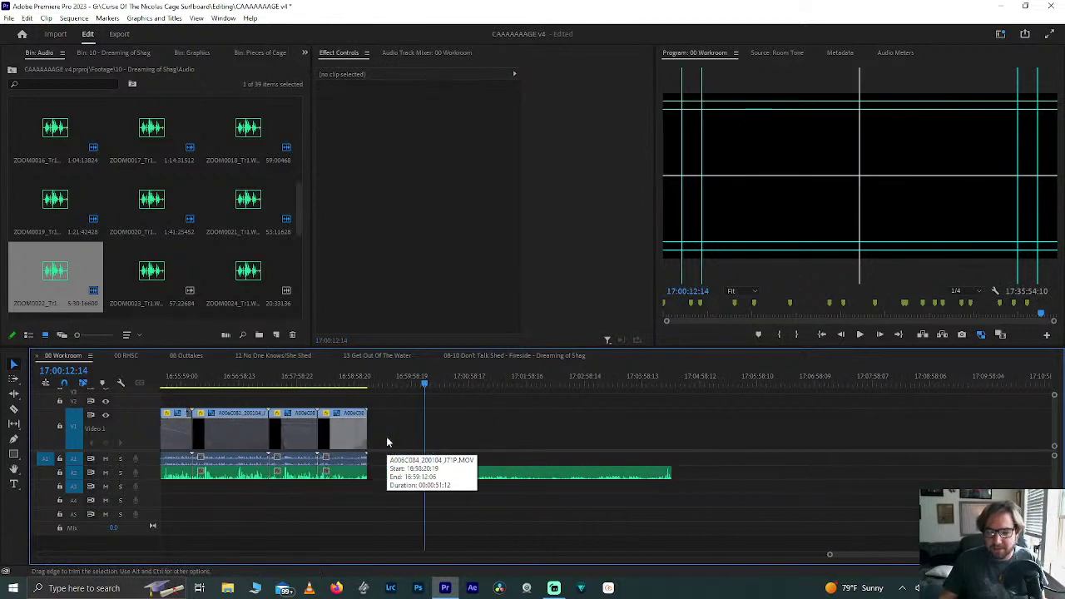
pyautogui.moveTo(432, 474); pyautogui.dragTo(515, 475)
pyautogui.press('-')
pyautogui.press('-')
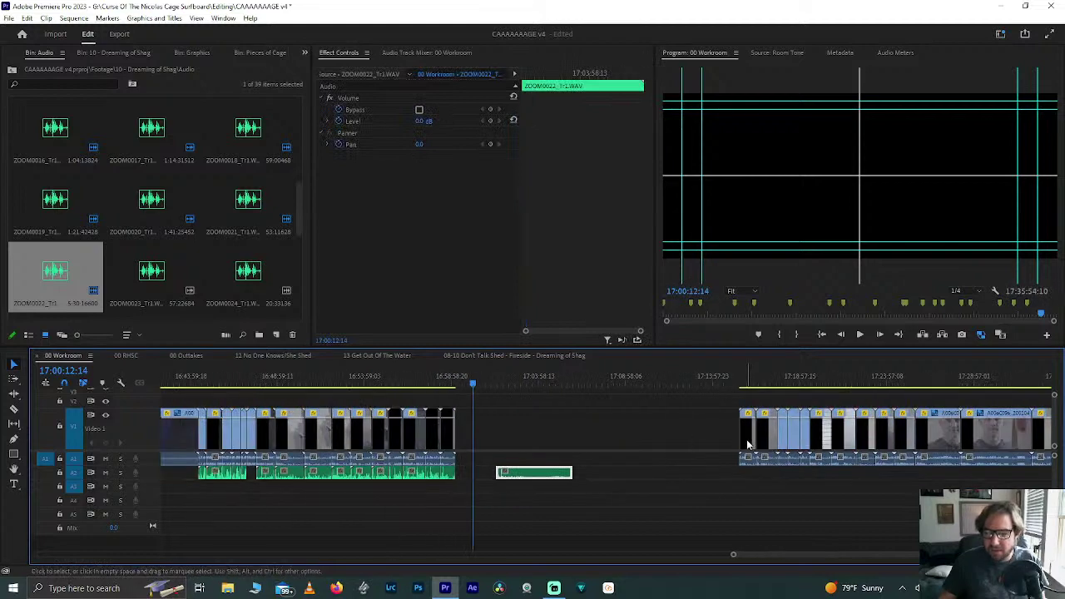
# Step: Pull the next video clip left toward the gap in the sequence
pyautogui.moveTo(746, 439); pyautogui.dragTo(503, 440)
pyautogui.press('=')
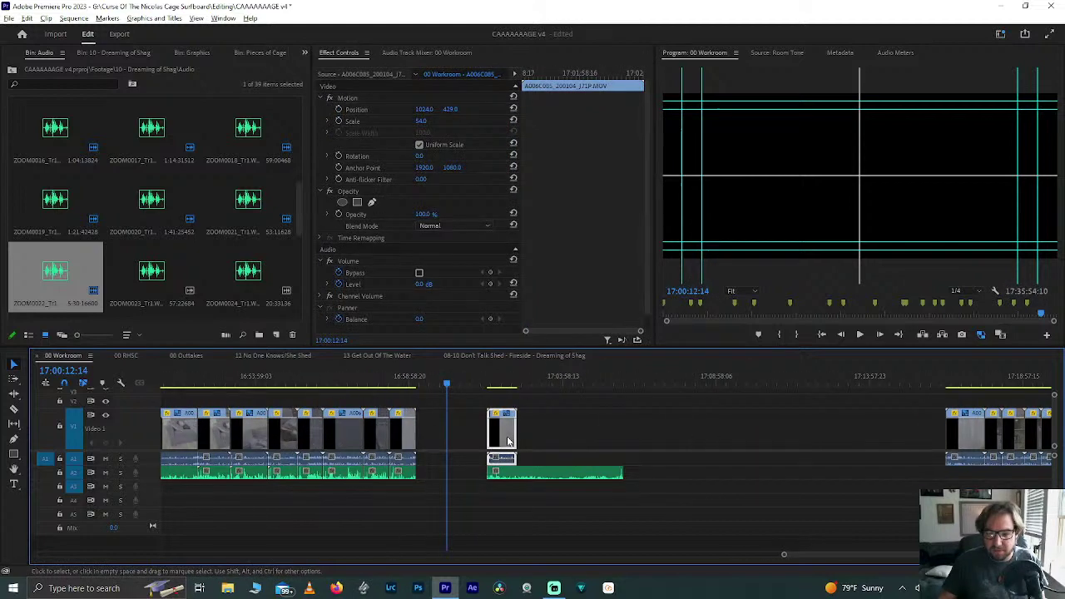
pyautogui.press('=')
pyautogui.click(510, 497)
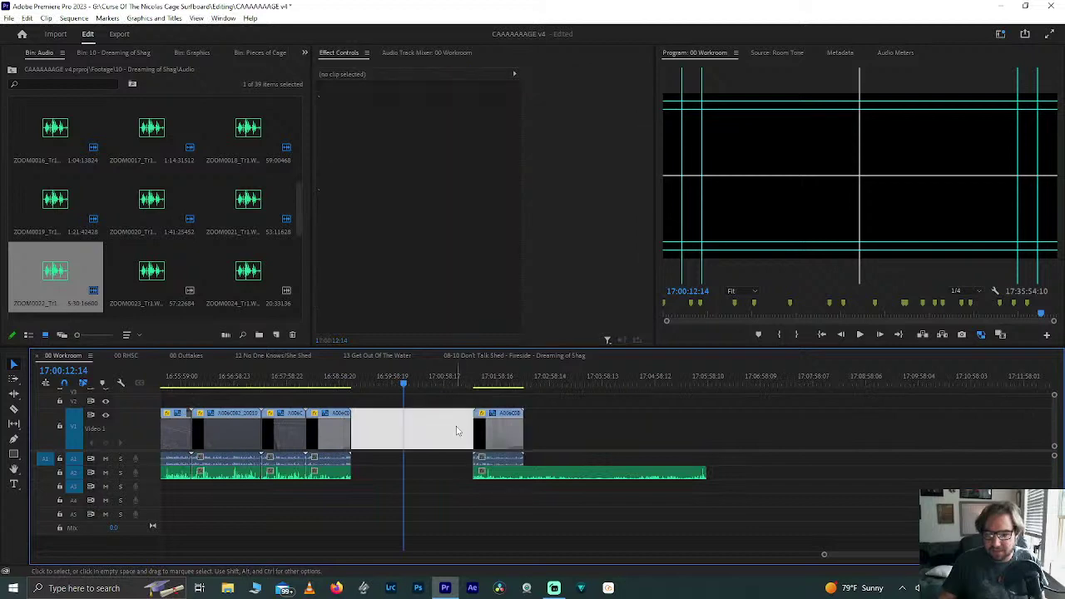
# Step: Try synchronizing the next clip with the audio and dismiss the no-match failure
pyautogui.click(502, 458)
pyautogui.rightClick(502, 458)
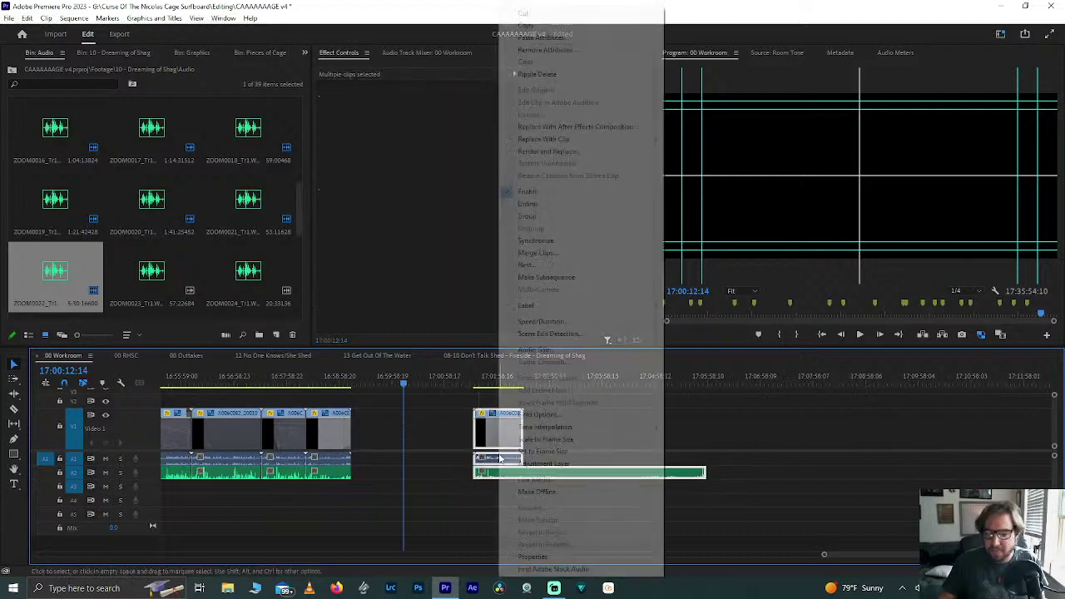
pyautogui.click(535, 241)
pyautogui.click(506, 345)
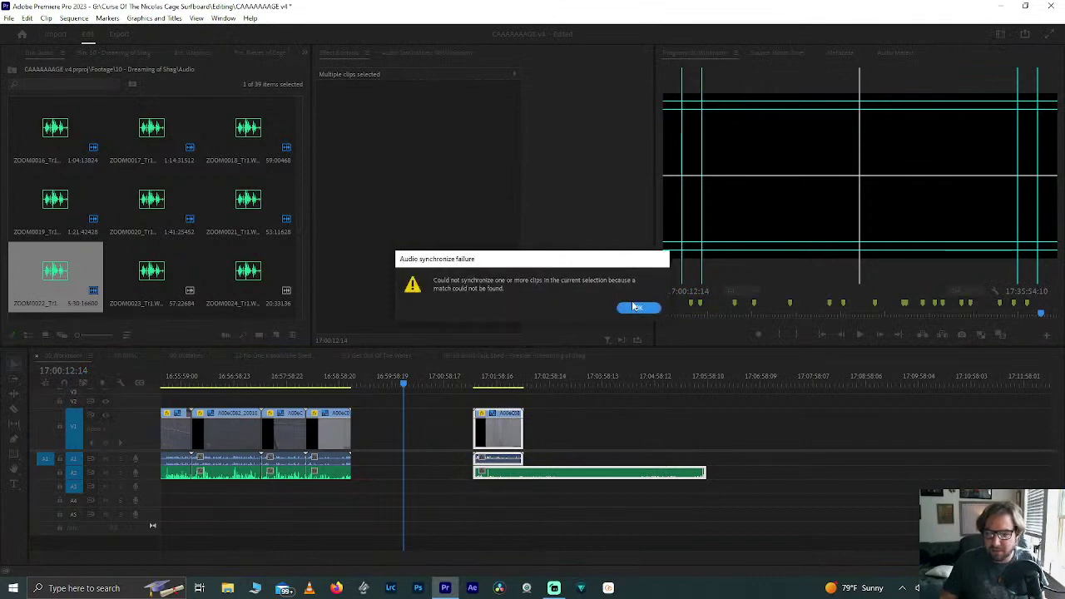
pyautogui.click(634, 307)
pyautogui.press('-')
pyautogui.click(574, 434)
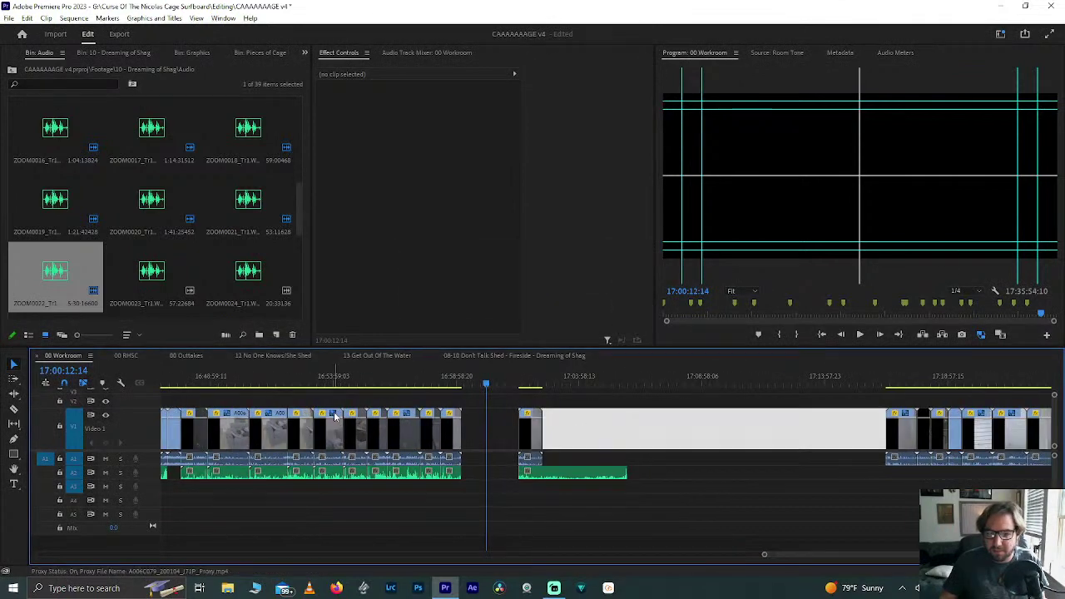
# Step: Add ZOOM0023 audio to the timeline and align the short video clip above it
pyautogui.moveTo(119, 277); pyautogui.dragTo(652, 473)
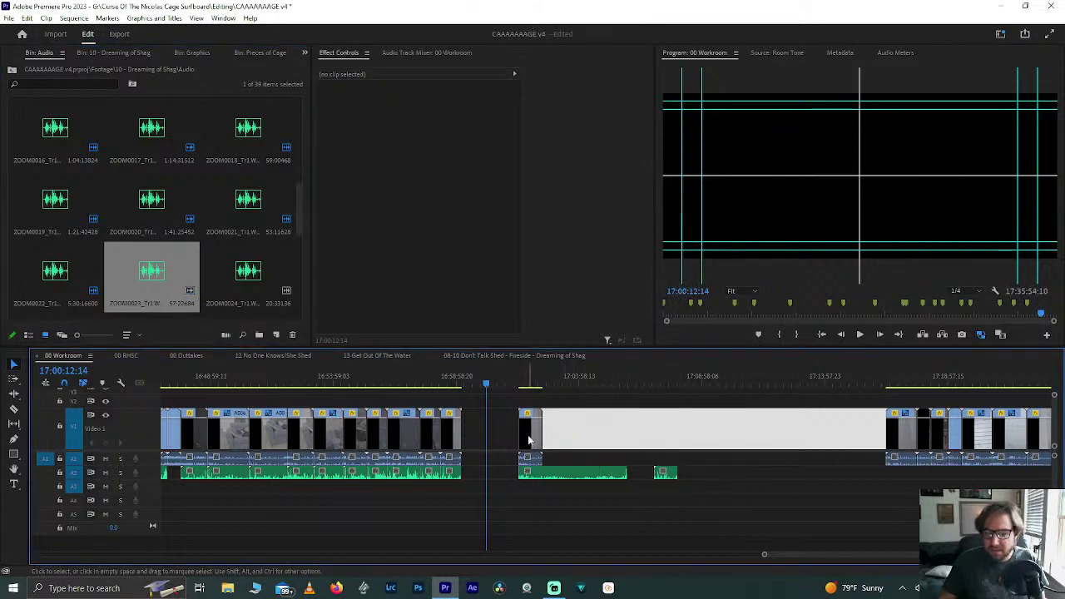
pyautogui.moveTo(529, 441); pyautogui.dragTo(674, 458)
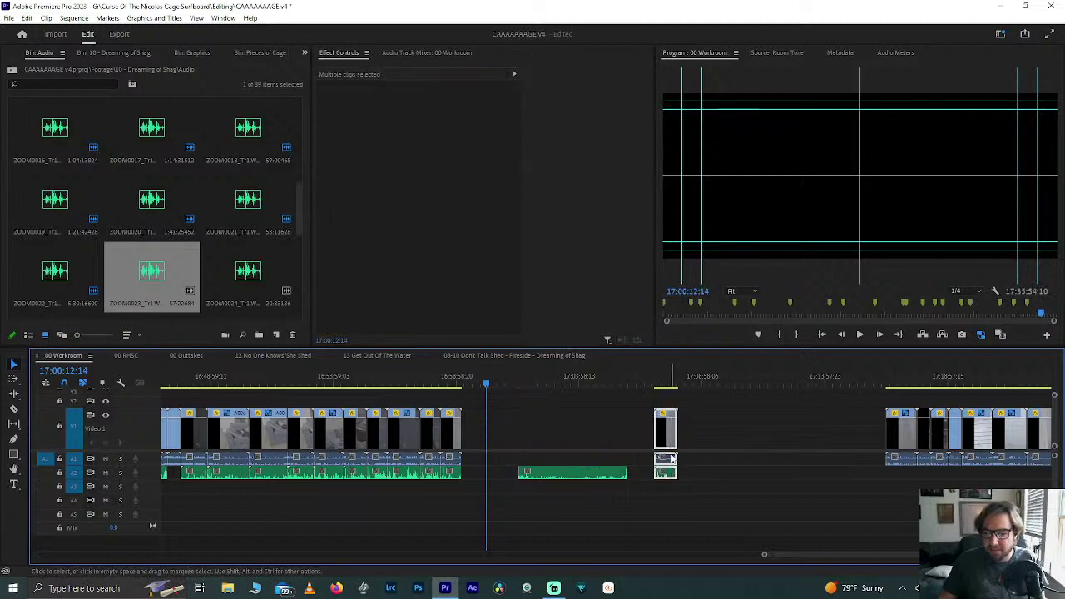
pyautogui.rightClick(673, 458)
pyautogui.click(702, 242)
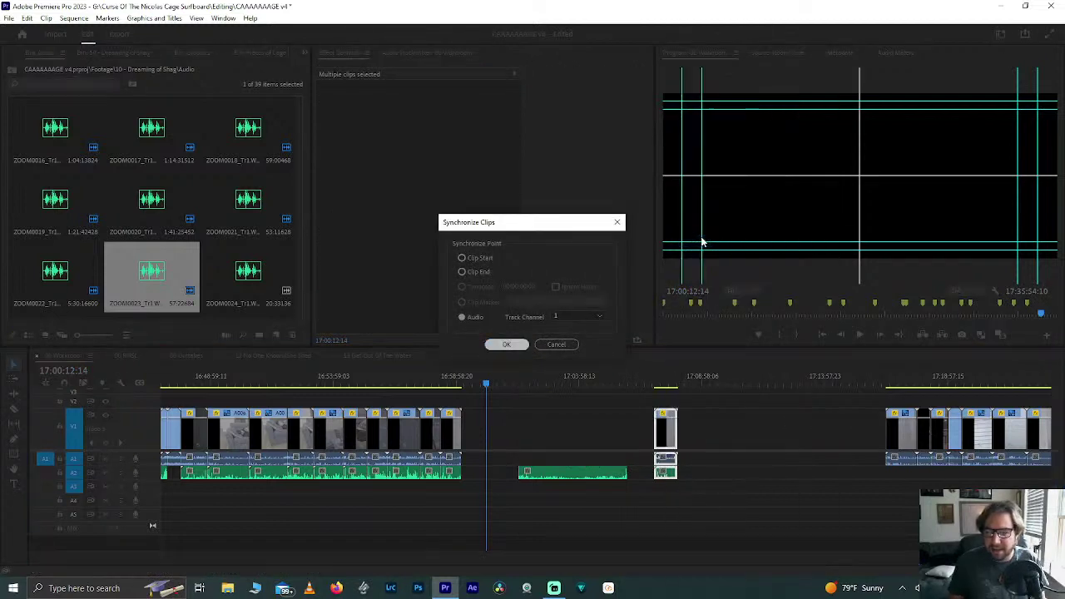
pyautogui.press('Return')
# Step: Move the ZOOM0023 audio onto A2 and synchronize it with the short clip
pyautogui.scroll(5, 671, 447)
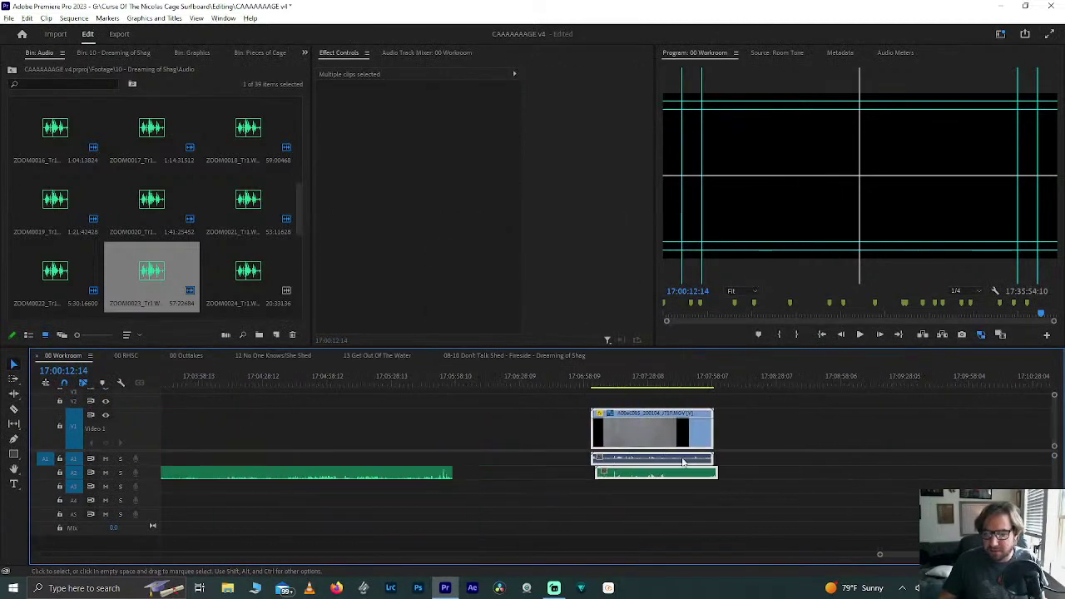
pyautogui.moveTo(627, 475); pyautogui.dragTo(710, 472)
pyautogui.moveTo(536, 407); pyautogui.dragTo(744, 492)
pyautogui.rightClick(678, 437)
pyautogui.click(694, 240)
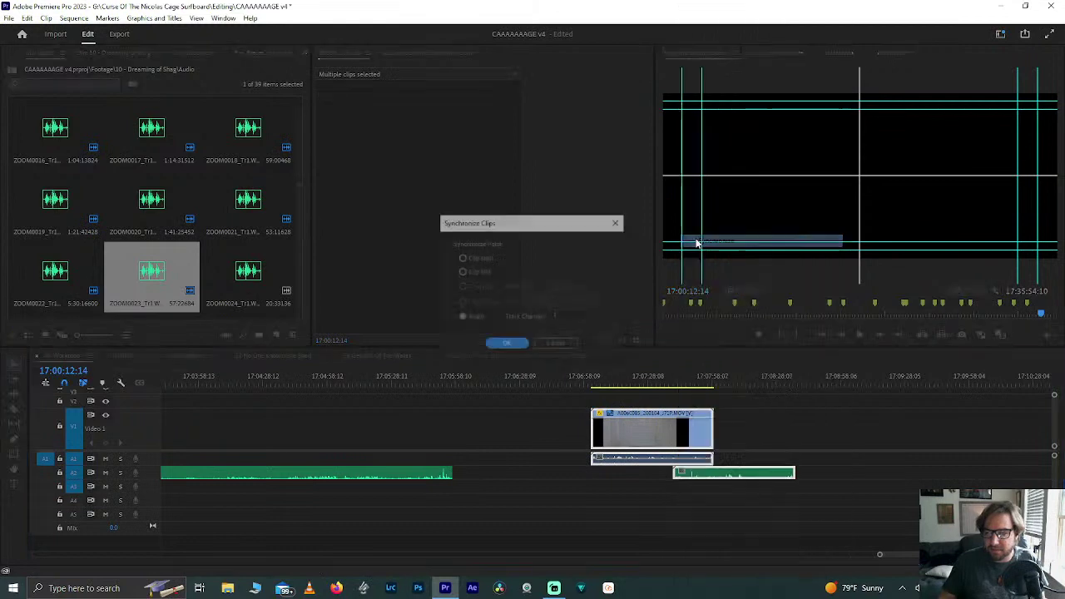
pyautogui.press('Return')
# Step: Review and delete the leftover ZOOM0022 audio clip from A2
pyautogui.press('\\')
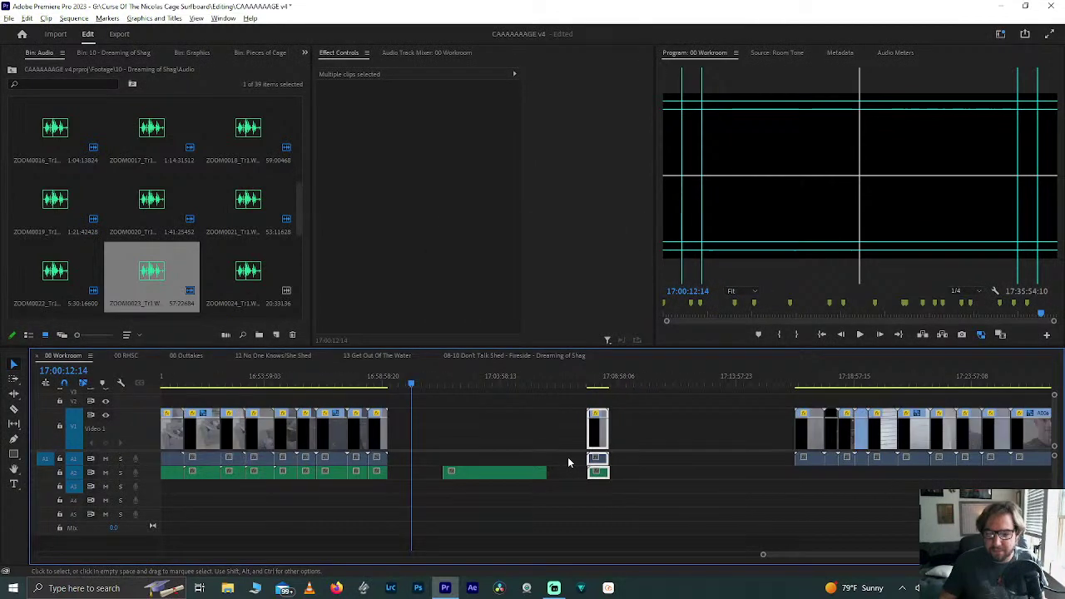
pyautogui.click(459, 473)
pyautogui.click(463, 385)
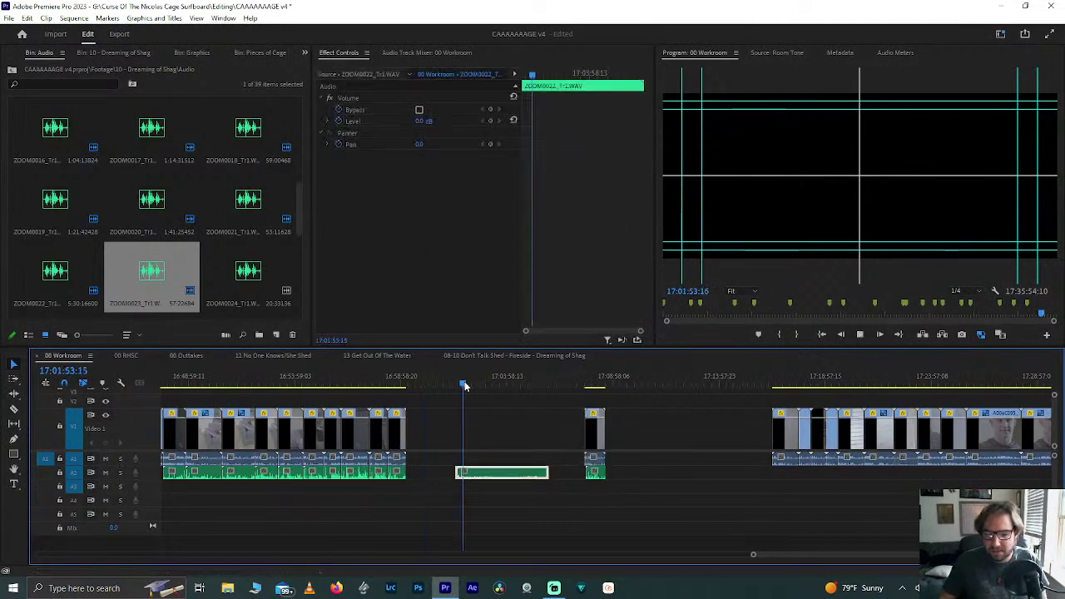
pyautogui.moveTo(465, 385); pyautogui.dragTo(486, 386)
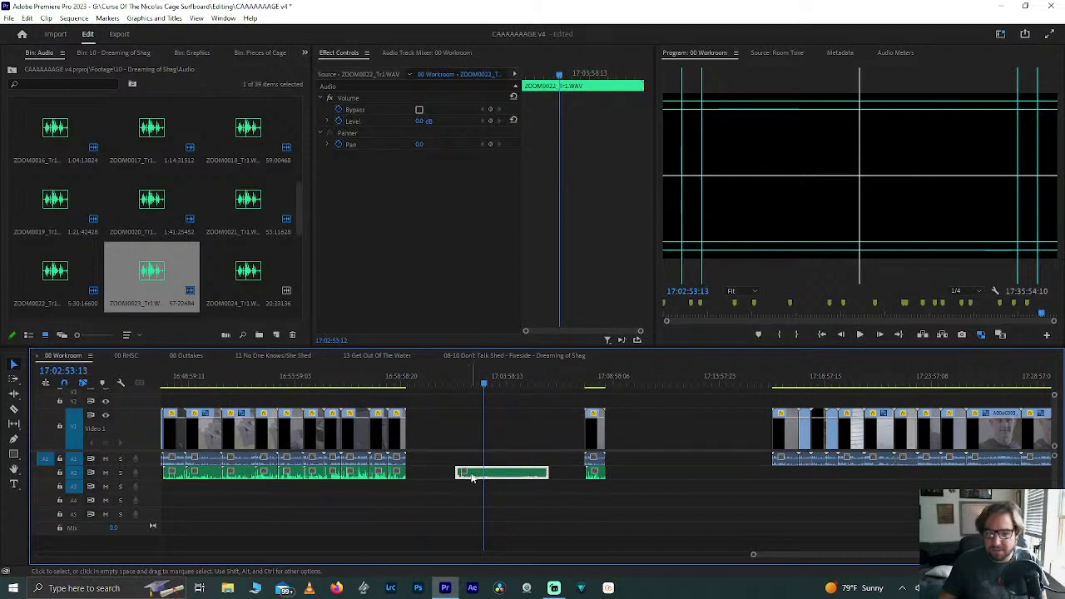
pyautogui.press('Delete')
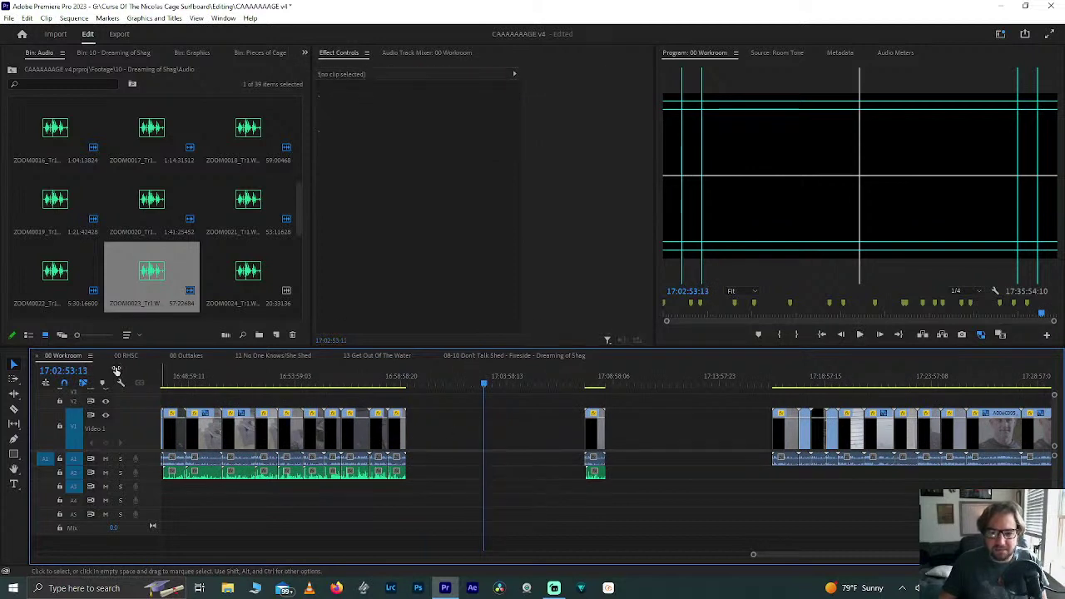
# Step: Rename the ZOOM0022 audio file to 'BTS Audio' in the bin
pyautogui.doubleClick(31, 307)
pyautogui.click(33, 302)
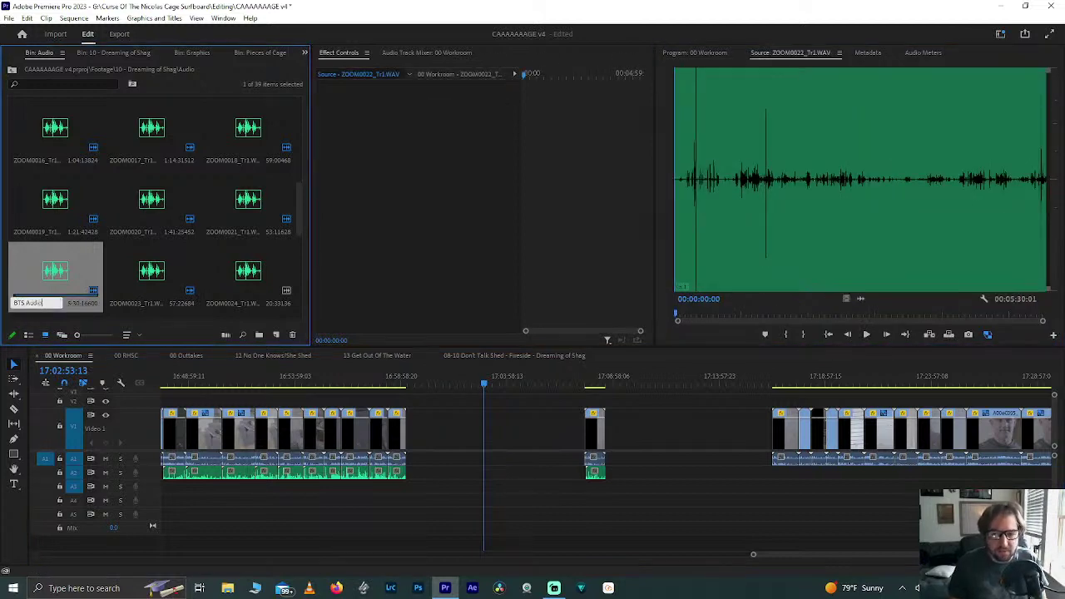
pyautogui.press('Tab')
pyautogui.click(551, 429)
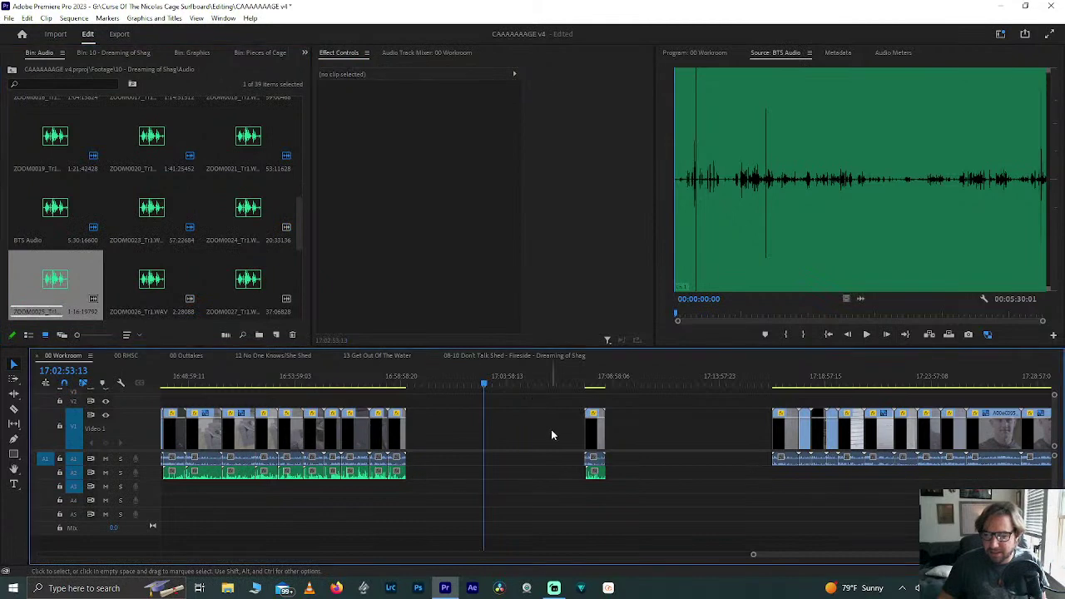
# Step: Trim the synced clip's start and end the ZOOM0023 audio with the video
pyautogui.scroll(8, 612, 387)
pyautogui.click(612, 387)
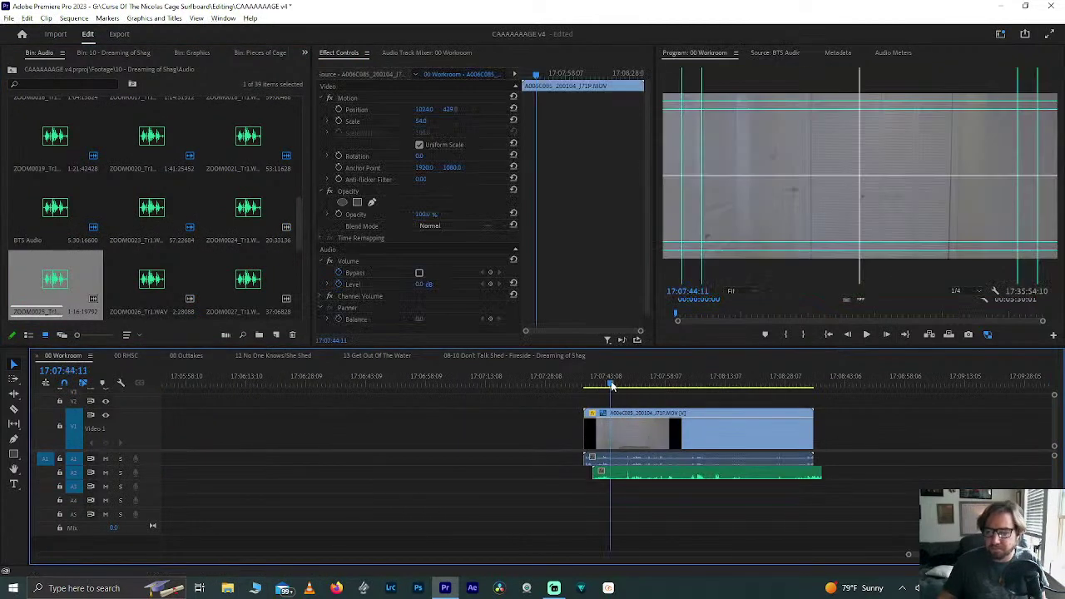
pyautogui.press('Up')
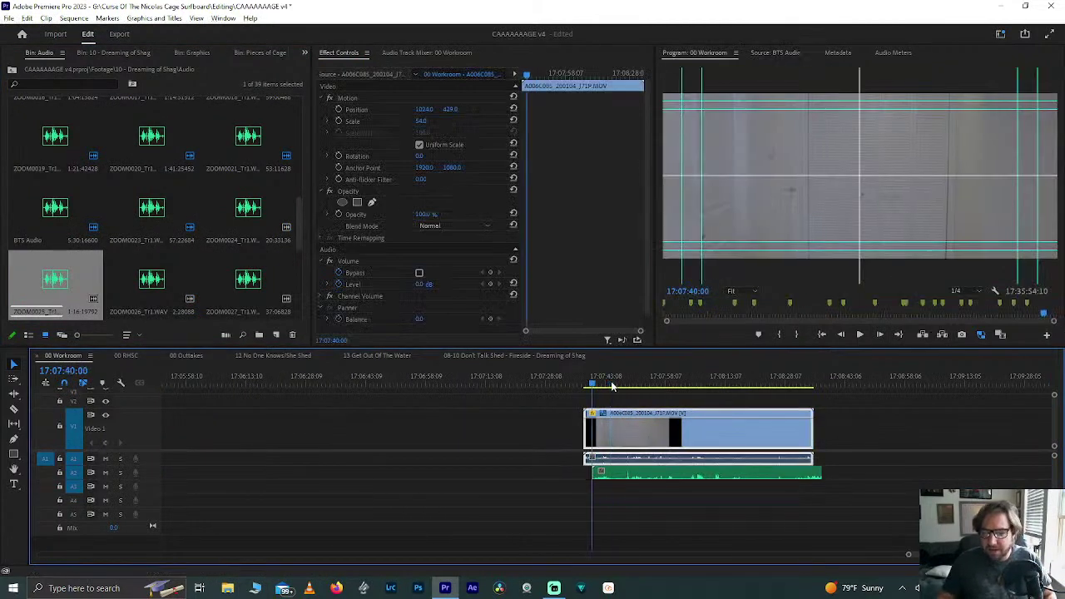
pyautogui.moveTo(587, 432)
pyautogui.mouseDown()
pyautogui.moveTo(554, 428)
pyautogui.moveTo(589, 433)
pyautogui.mouseUp()
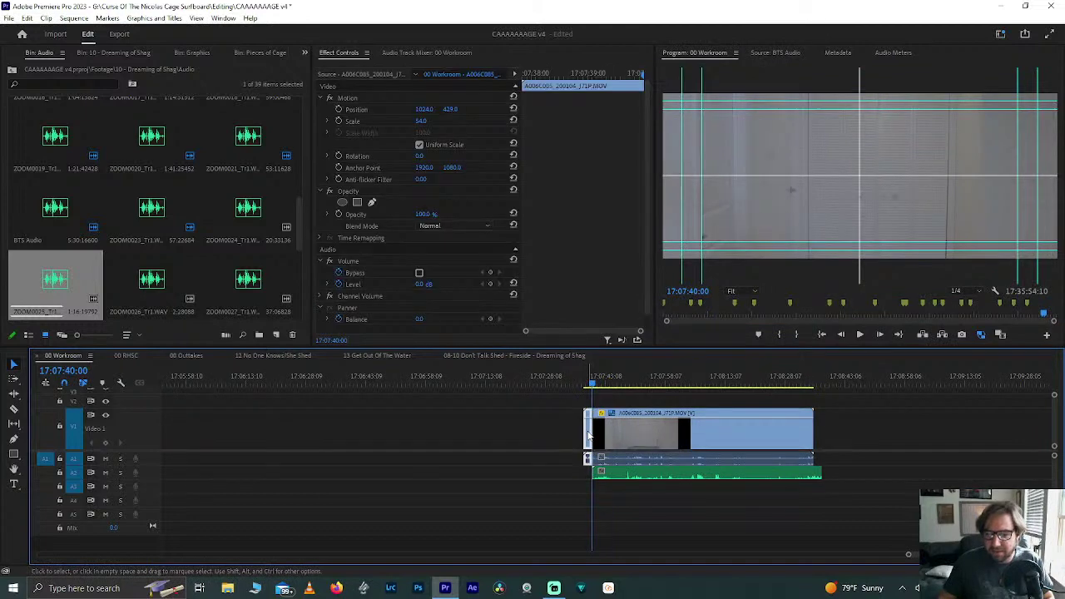
pyautogui.press('Down')
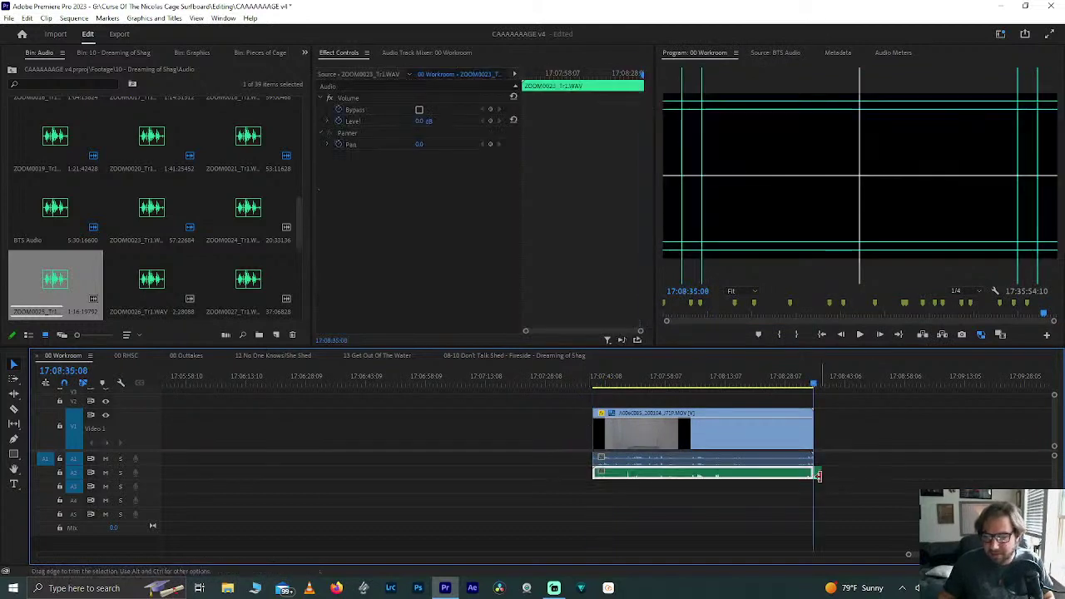
pyautogui.moveTo(821, 475); pyautogui.dragTo(819, 481)
# Step: Move the synced clip and its audio left next to the earlier clips
pyautogui.press('-')
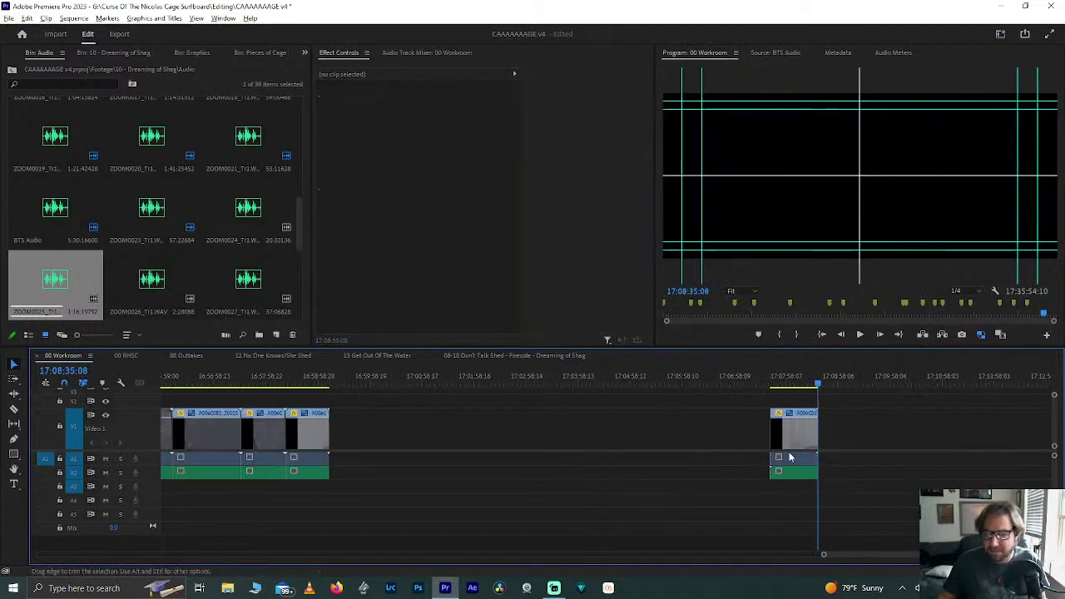
pyautogui.moveTo(713, 408); pyautogui.dragTo(819, 491)
pyautogui.moveTo(795, 442); pyautogui.dragTo(364, 444)
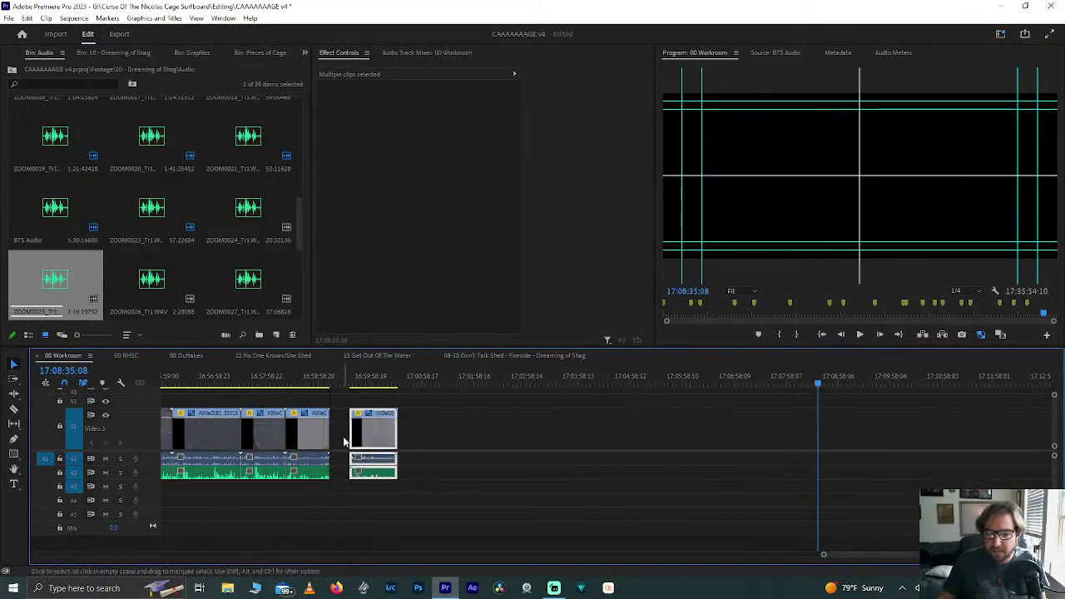
pyautogui.press('\\')
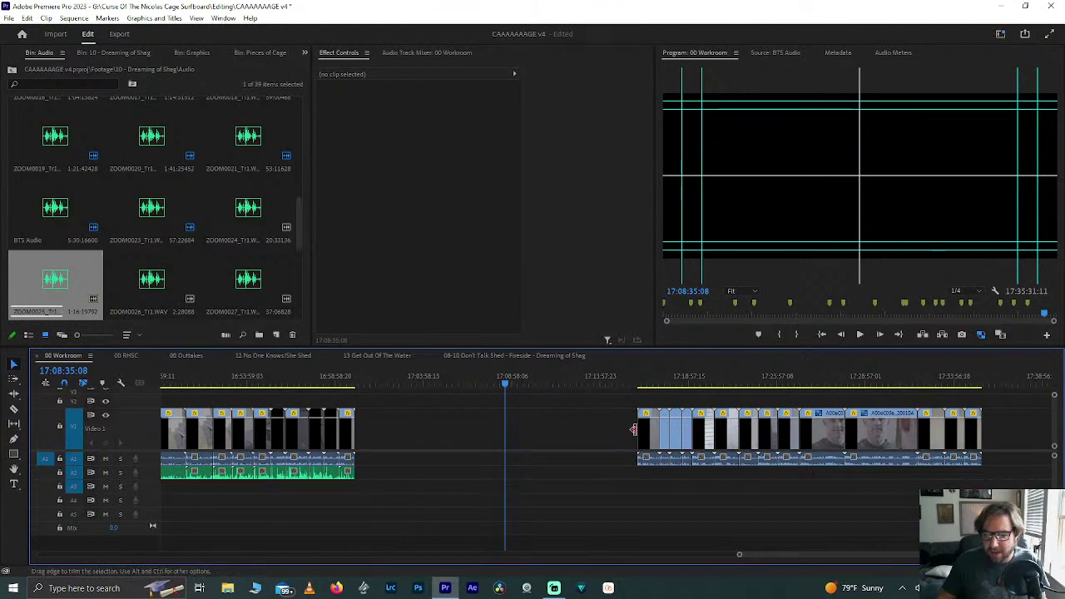
# Step: Move the next clip to the playhead, test ZOOM0024 audio beneath it, and delete it as mismatched
pyautogui.moveTo(649, 435); pyautogui.dragTo(509, 443)
pyautogui.moveTo(143, 283); pyautogui.dragTo(164, 278)
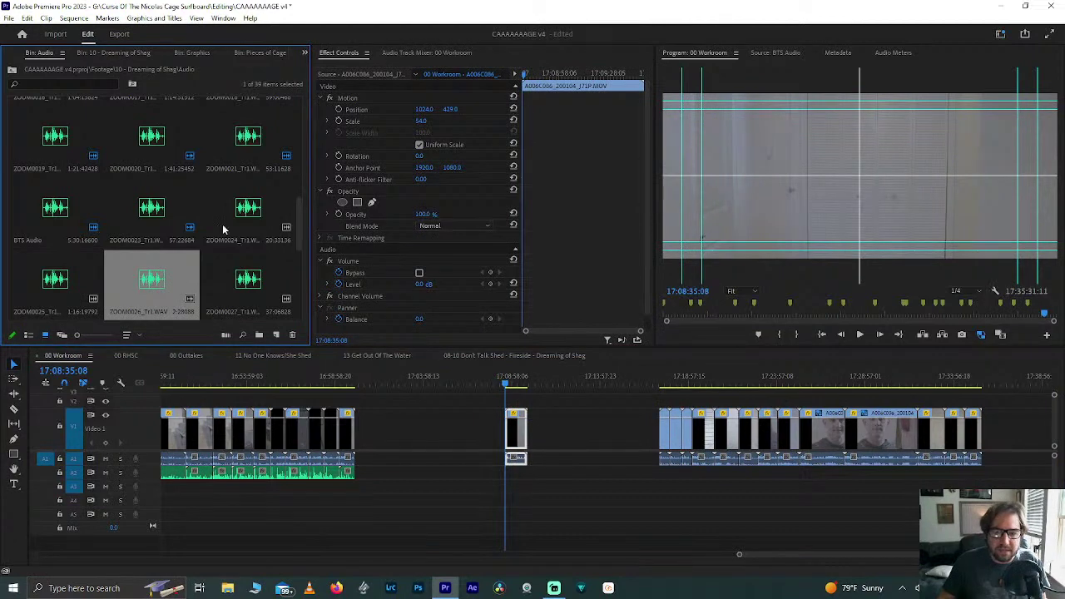
pyautogui.click(255, 206)
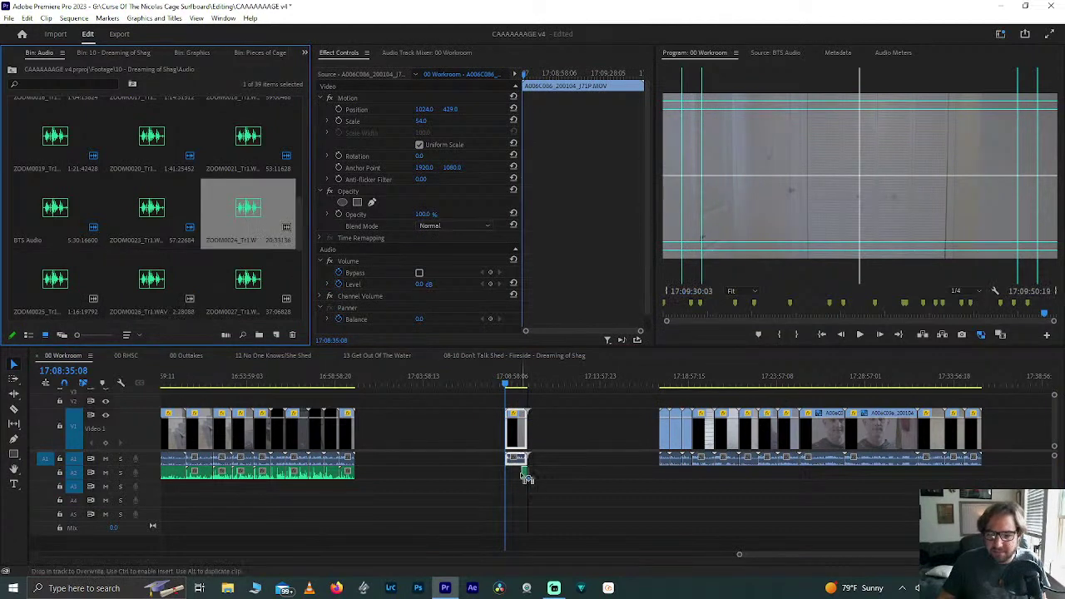
pyautogui.moveTo(485, 477); pyautogui.dragTo(485, 475)
pyautogui.press('=')
pyautogui.press('=')
pyautogui.press('=')
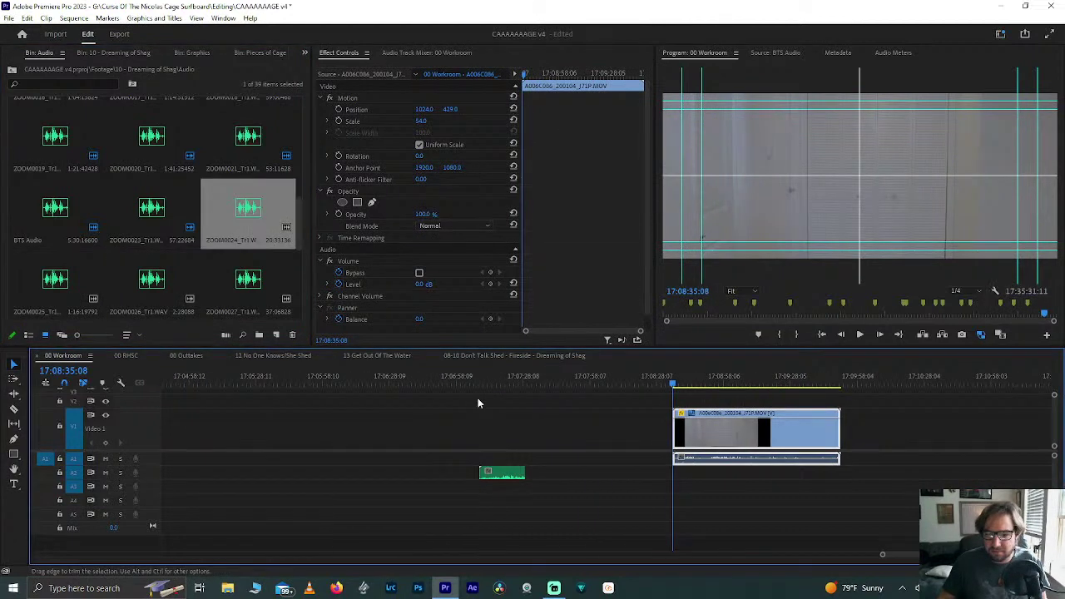
pyautogui.click(487, 378)
pyautogui.moveTo(489, 379); pyautogui.dragTo(509, 378)
pyautogui.press('Delete')
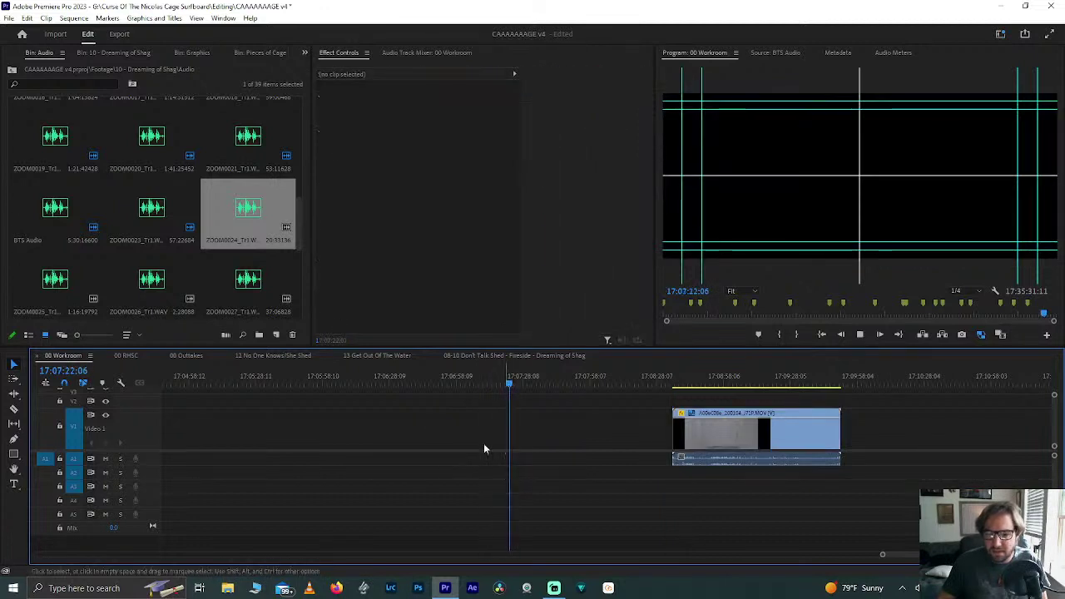
# Step: Place ZOOM0025 audio on A2 under the video and synchronize them
pyautogui.moveTo(48, 285); pyautogui.dragTo(663, 475)
pyautogui.press('-')
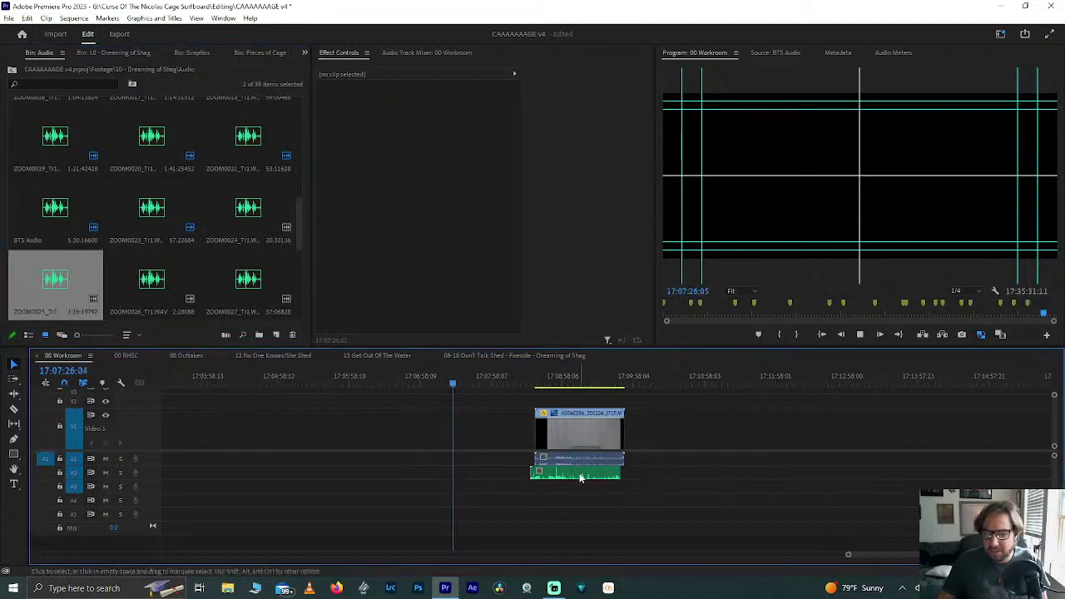
pyautogui.moveTo(581, 478); pyautogui.dragTo(605, 478)
pyautogui.moveTo(512, 427); pyautogui.dragTo(591, 422)
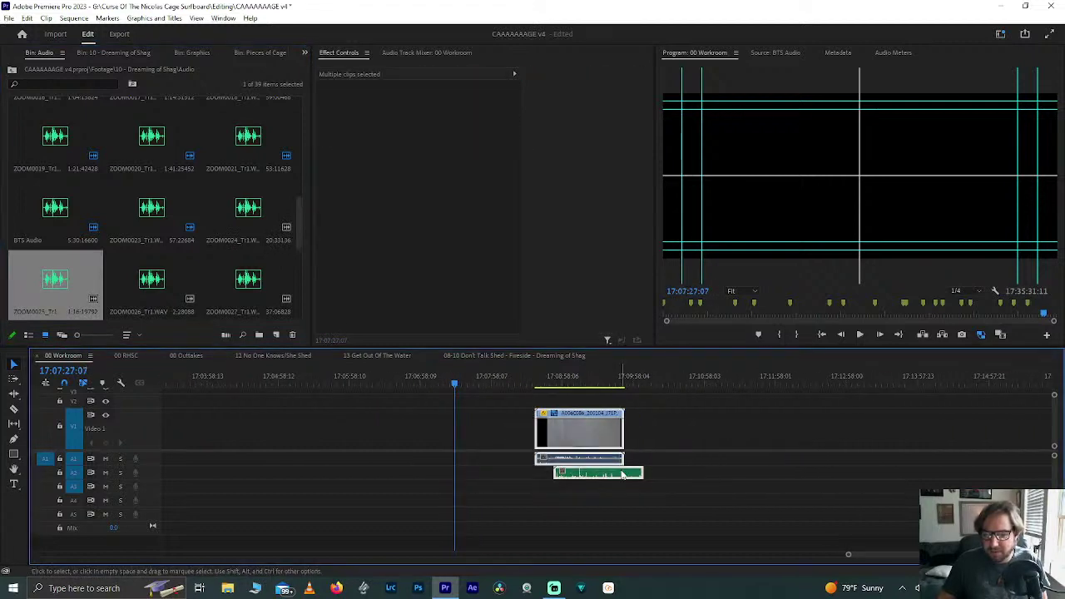
pyautogui.rightClick(619, 428)
pyautogui.click(658, 243)
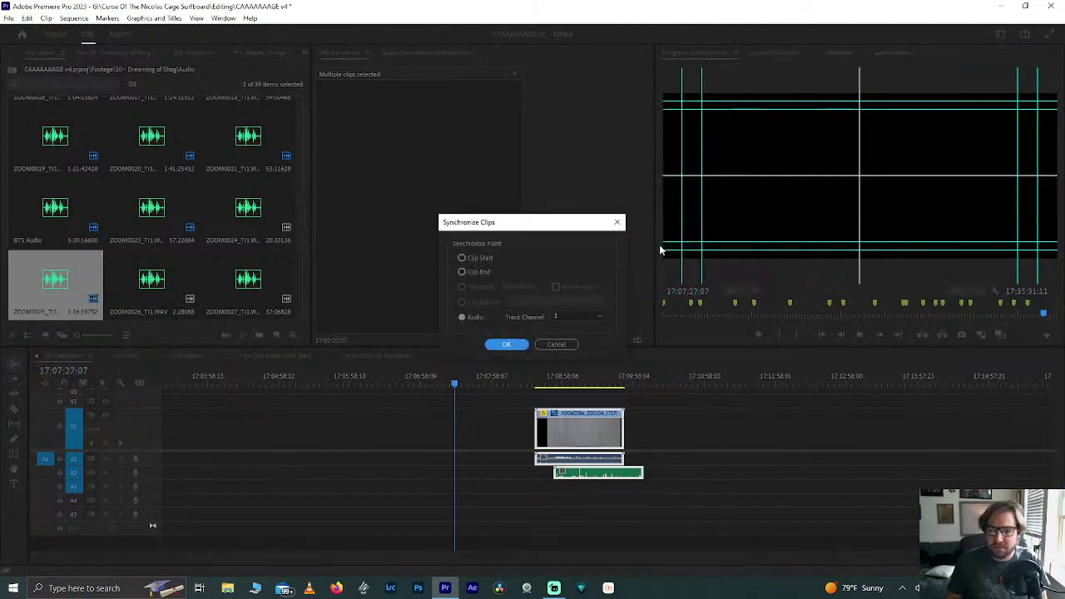
pyautogui.press('Return')
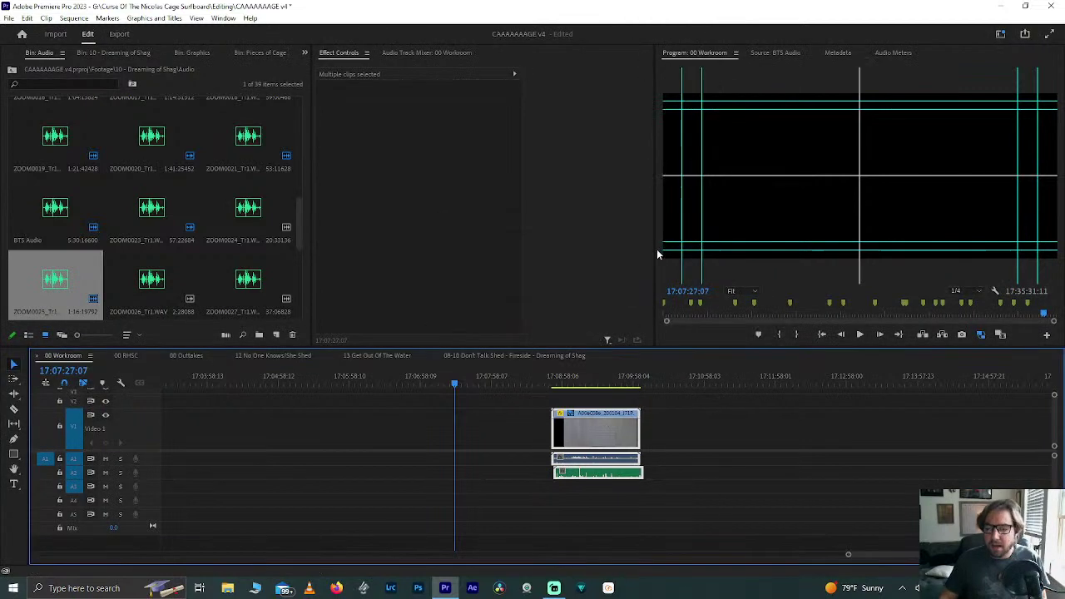
# Step: Trim the ZOOM0025 audio to end with the video clip
pyautogui.click(563, 383)
pyautogui.press('=')
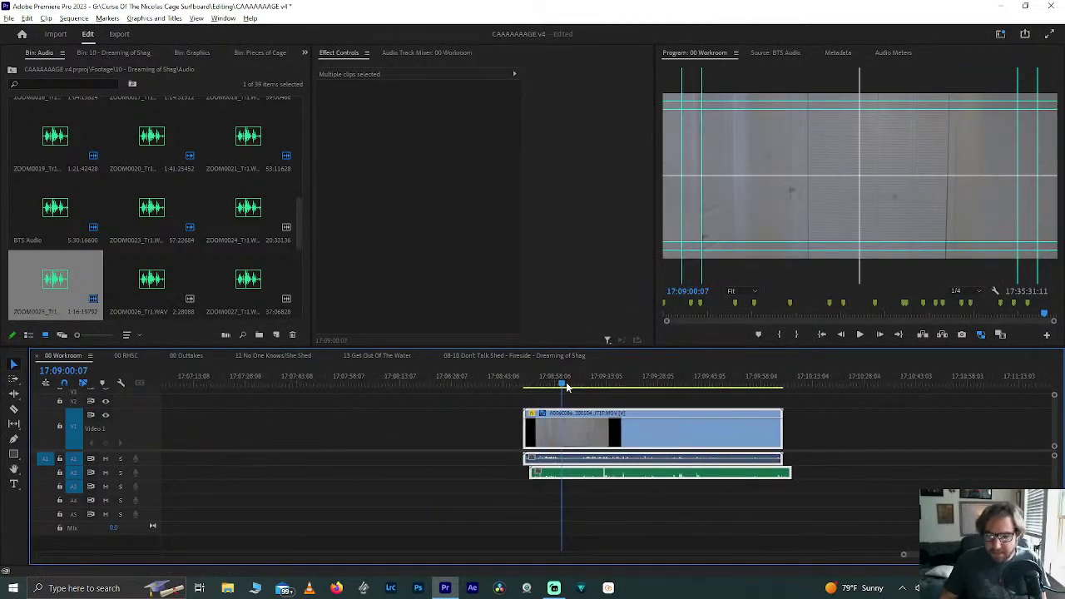
pyautogui.press('Up')
pyautogui.click(490, 436)
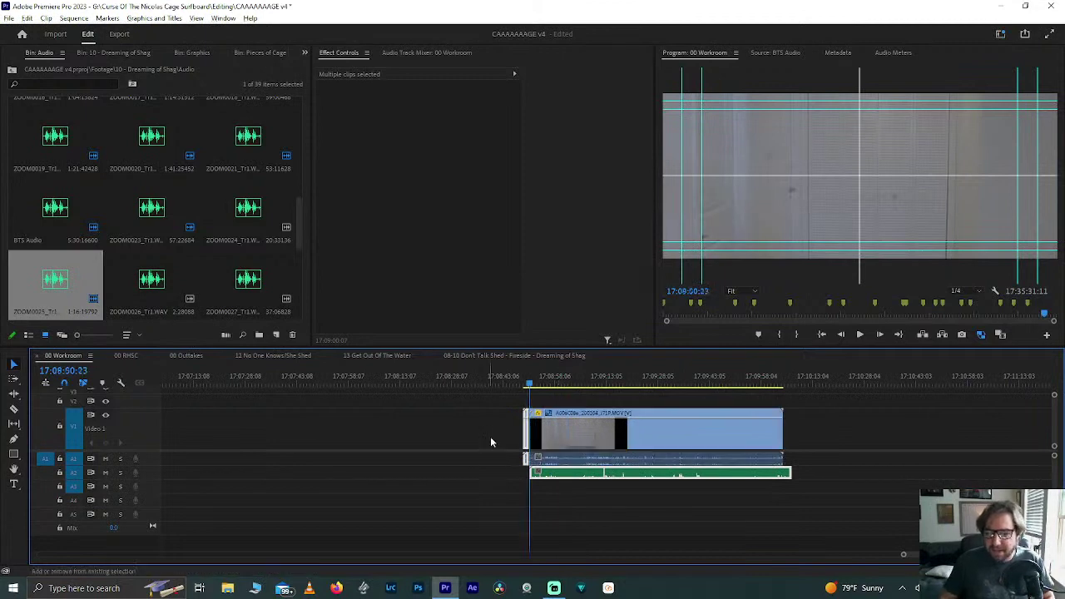
pyautogui.click(529, 436)
pyautogui.click(523, 437)
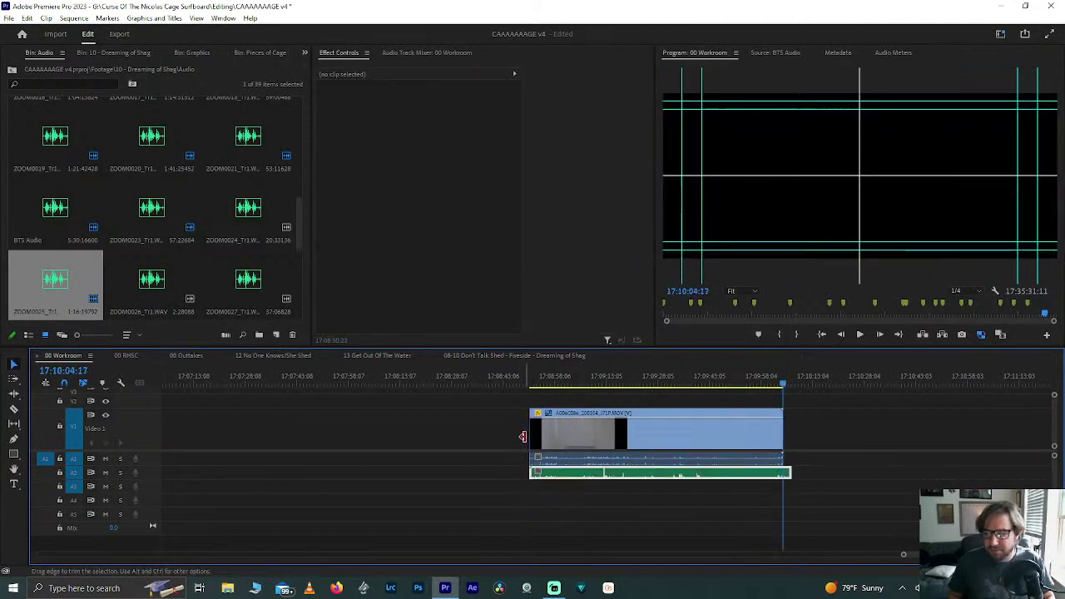
pyautogui.press('Down')
pyautogui.click(791, 479)
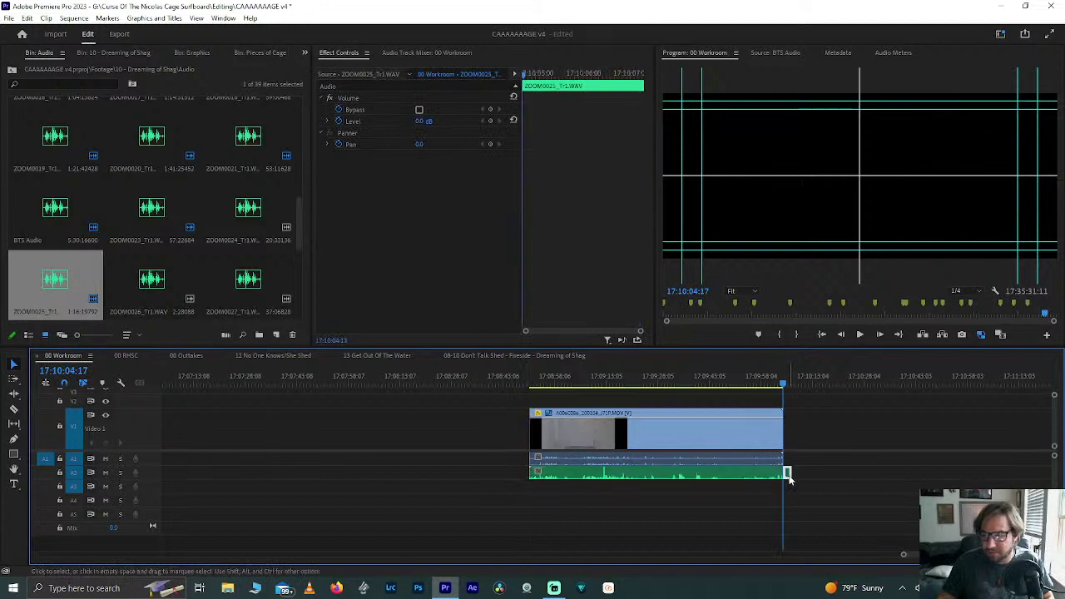
# Step: Move the synced clip and audio left to follow the earlier synced clips
pyautogui.press('-')
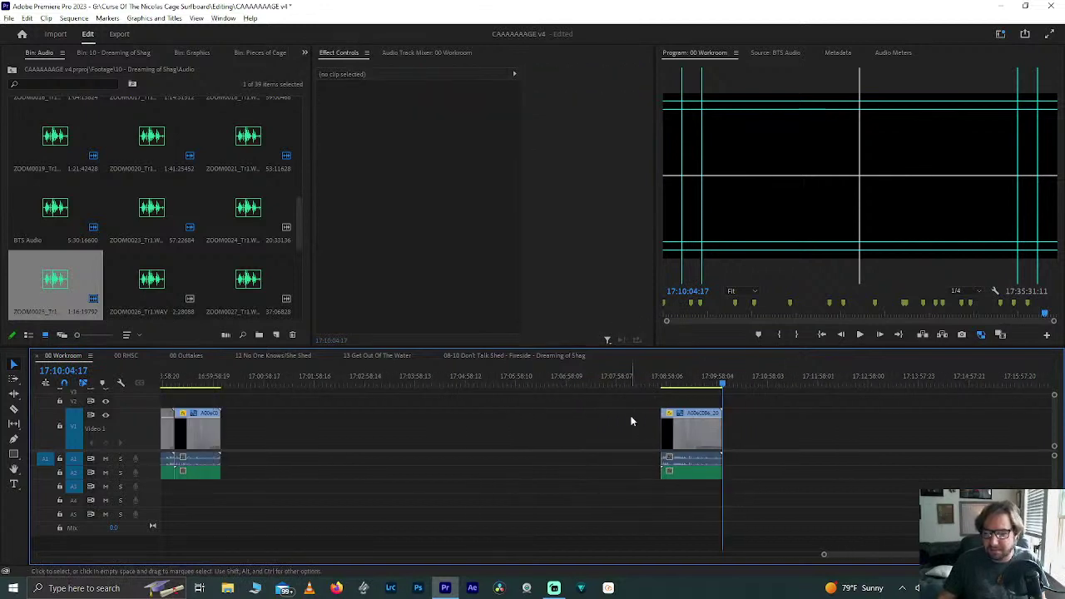
pyautogui.moveTo(633, 421); pyautogui.dragTo(708, 487)
pyautogui.moveTo(680, 434); pyautogui.dragTo(246, 464)
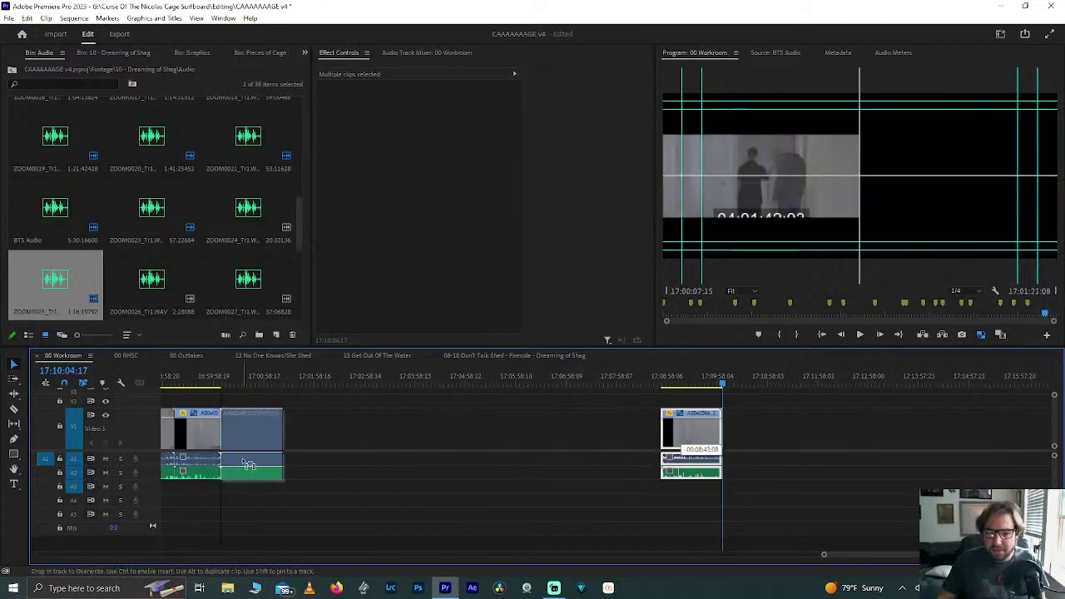
pyautogui.click(337, 381)
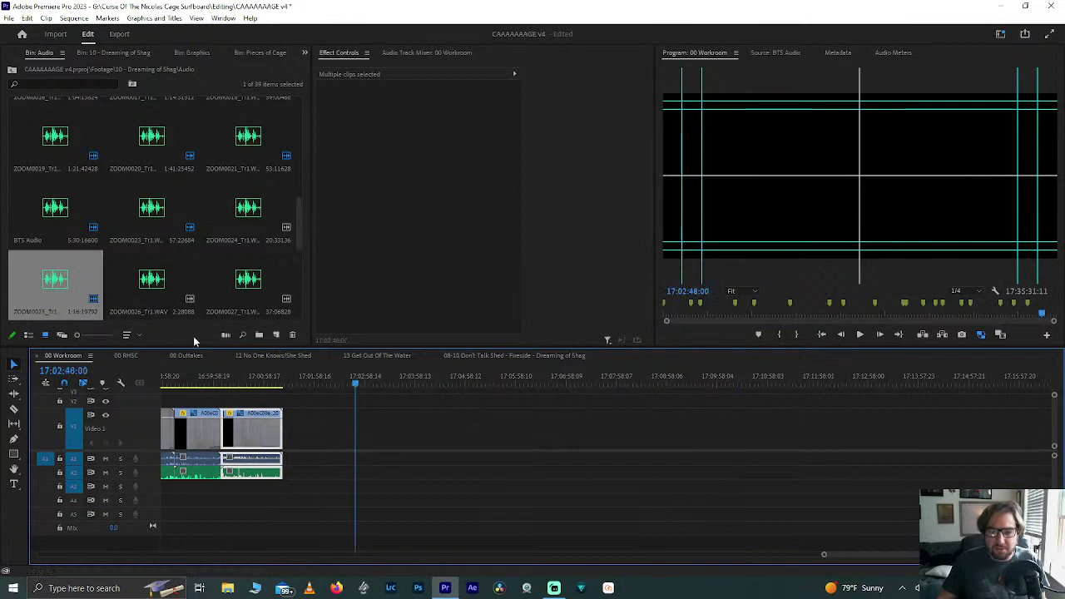
pyautogui.press('-')
pyautogui.press('-')
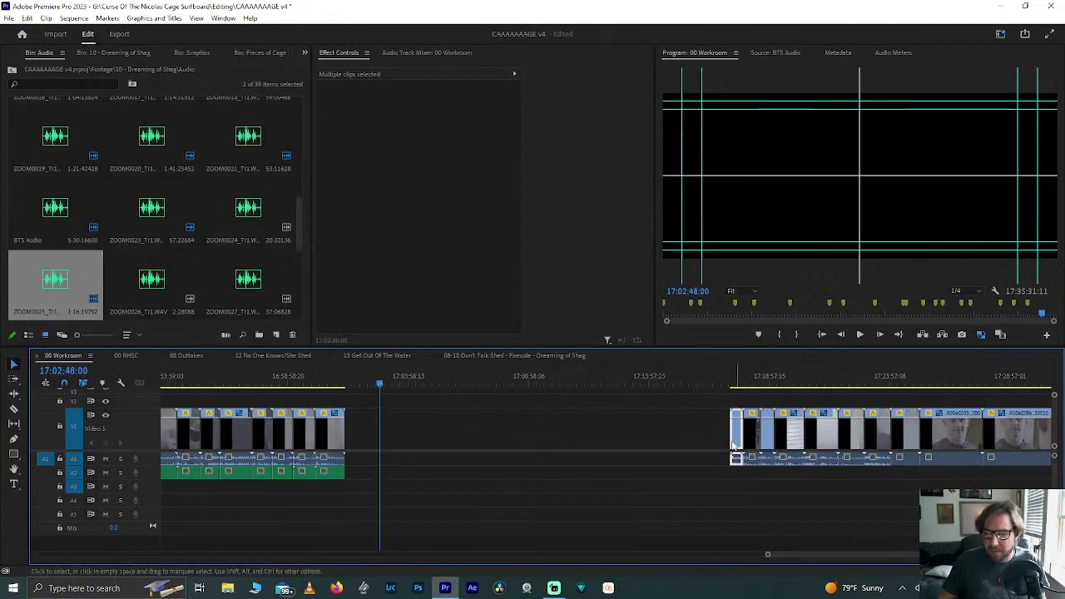
# Step: Move the next video clip to the playhead and preview the ZOOM0026 audio
pyautogui.moveTo(734, 447); pyautogui.dragTo(386, 441)
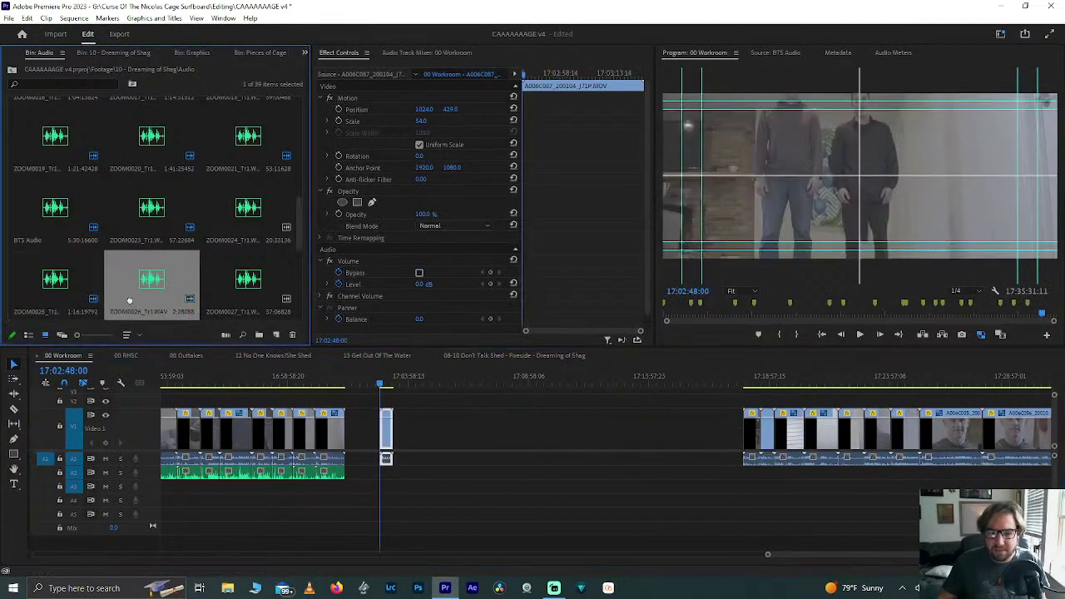
pyautogui.moveTo(129, 300); pyautogui.dragTo(399, 476)
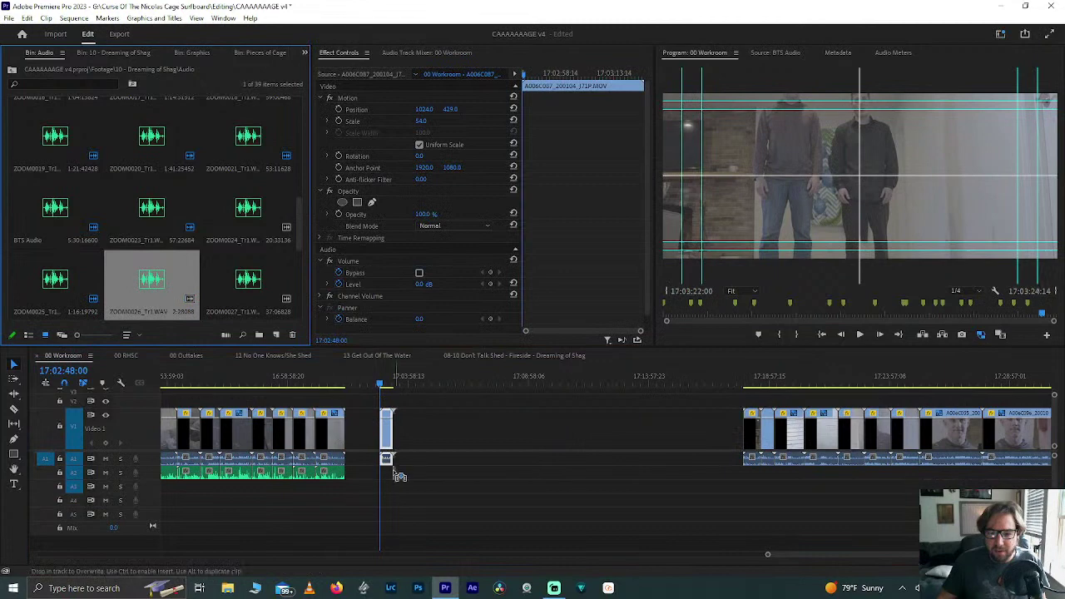
pyautogui.doubleClick(129, 296)
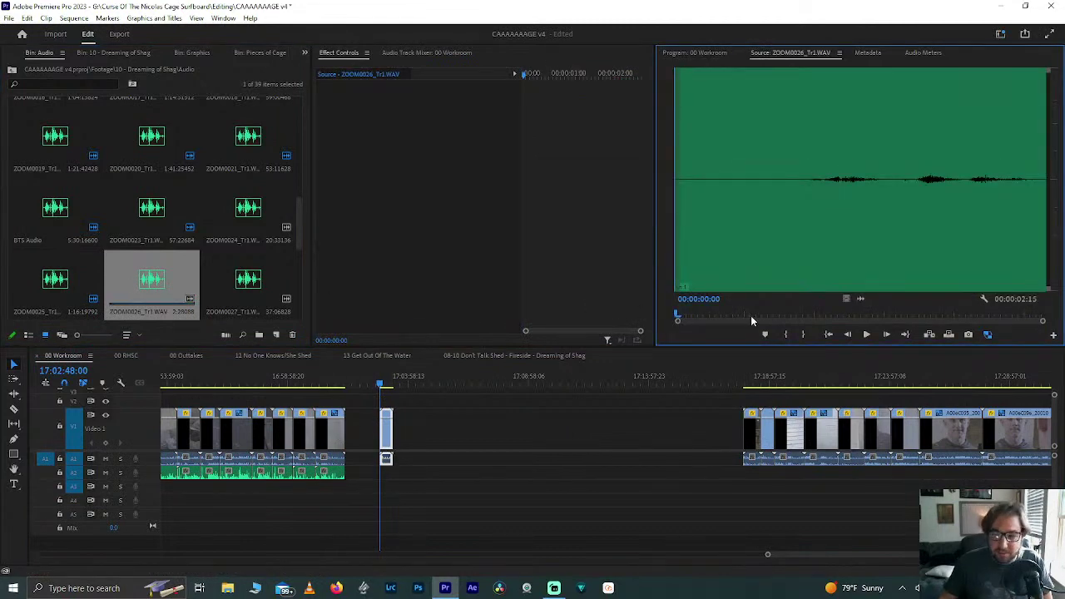
pyautogui.press('space')
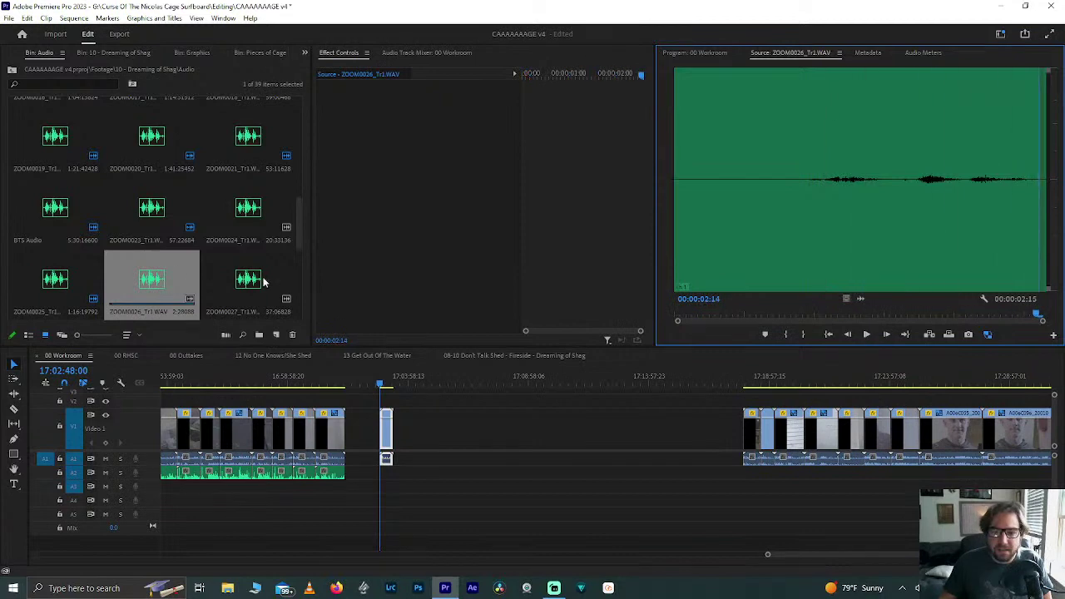
# Step: Drop ZOOM0027 on A2 under the video clip and synchronize the pair
pyautogui.moveTo(263, 283); pyautogui.dragTo(387, 473)
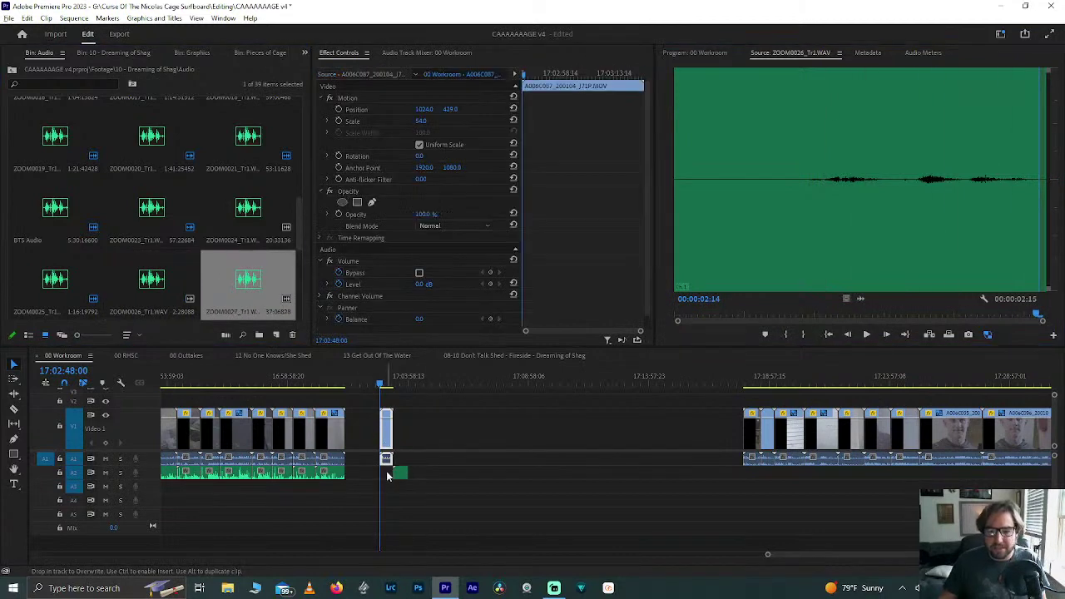
pyautogui.press('=')
pyautogui.press('=')
pyautogui.press('=')
pyautogui.moveTo(304, 401); pyautogui.dragTo(520, 477)
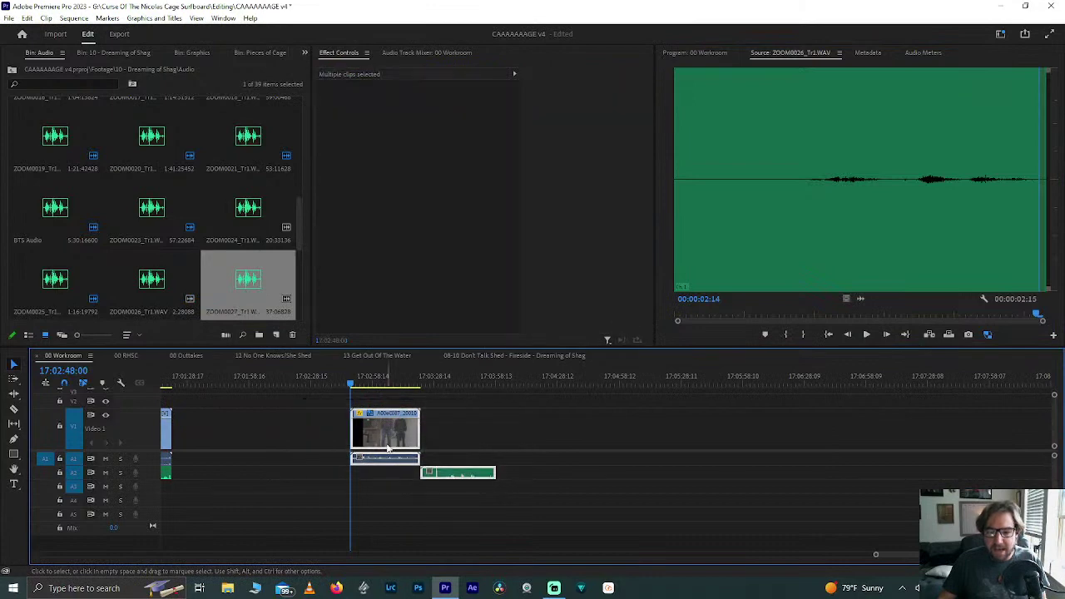
pyautogui.rightClick(386, 437)
pyautogui.click(439, 241)
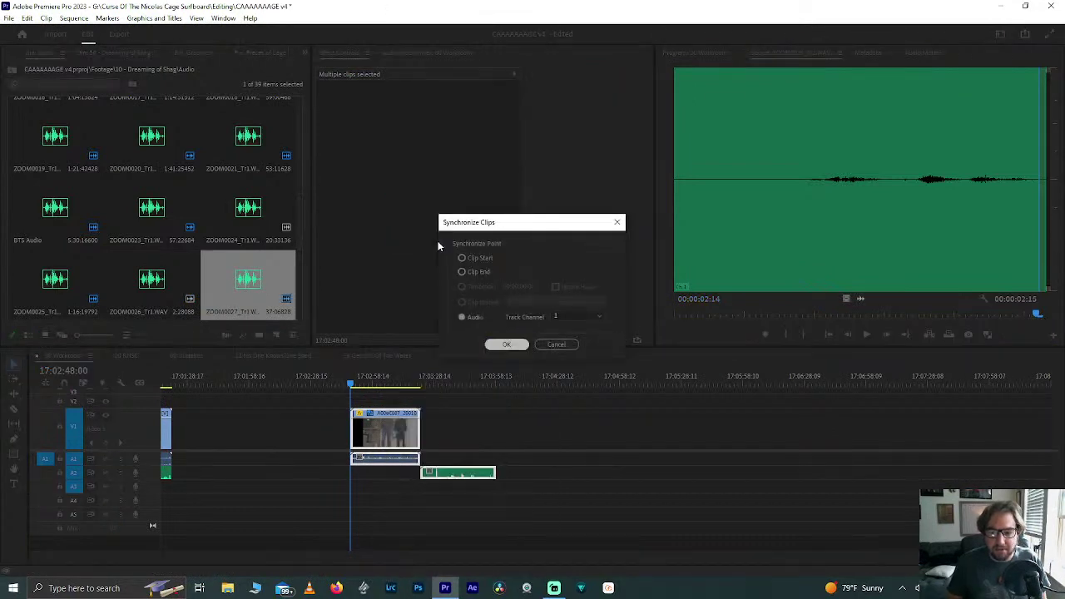
pyautogui.press('Return')
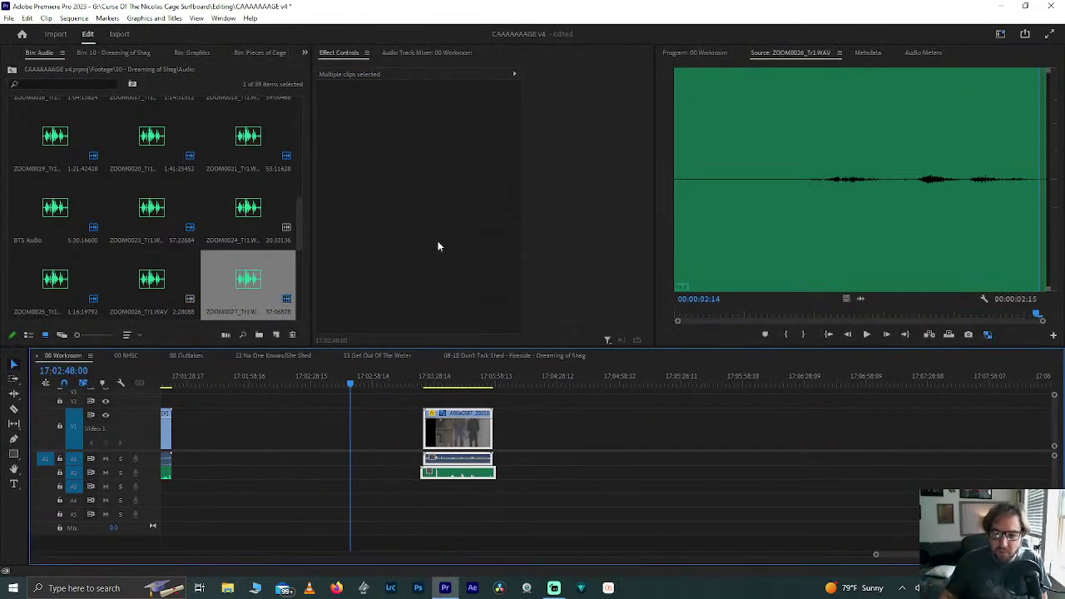
# Step: Trim the ZOOM0027 audio's head and tail to match the video's start and end
pyautogui.click(428, 378)
pyautogui.press('=')
pyautogui.press('=')
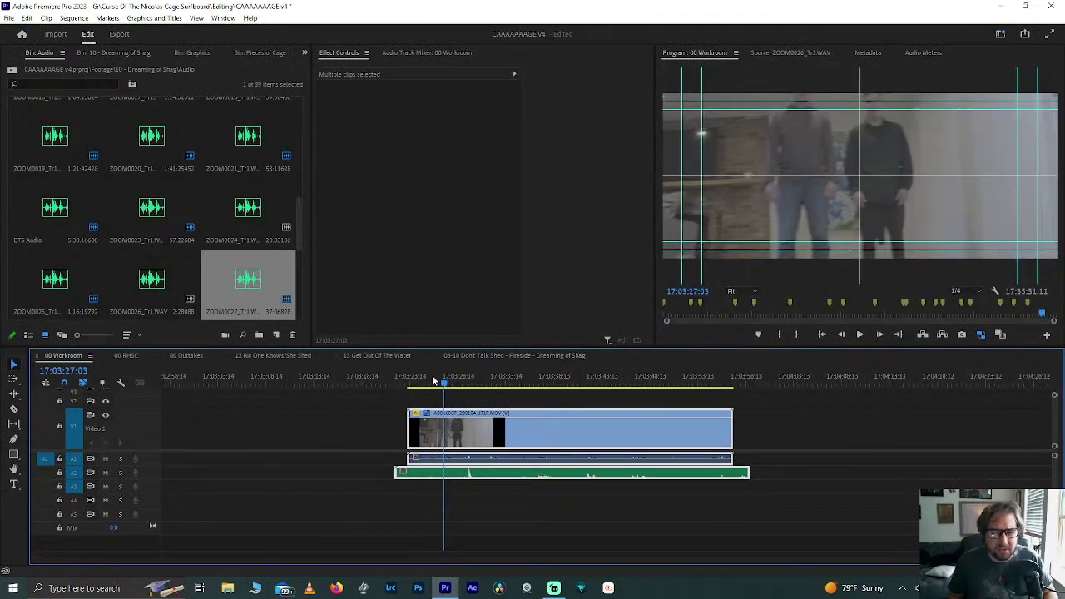
pyautogui.click(397, 504)
pyautogui.moveTo(397, 473)
pyautogui.mouseDown()
pyautogui.moveTo(161, 450)
pyautogui.moveTo(408, 476)
pyautogui.mouseUp()
pyautogui.press('Down')
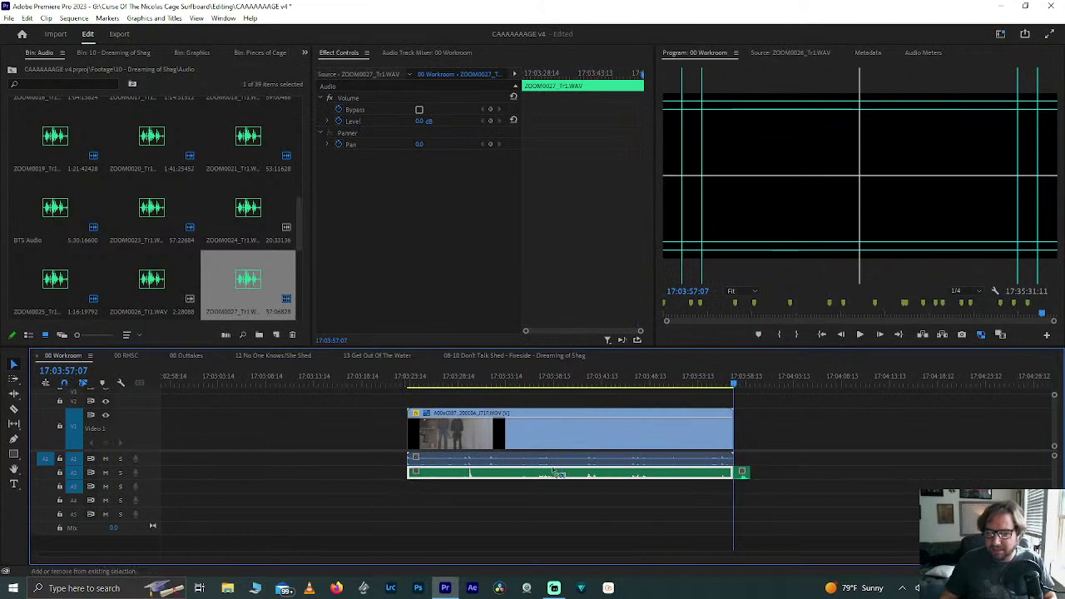
pyautogui.click(740, 490)
# Step: Move the synced pair left and delete the gap so it joins the earlier clips
pyautogui.press('-')
pyautogui.press('-')
pyautogui.press('-')
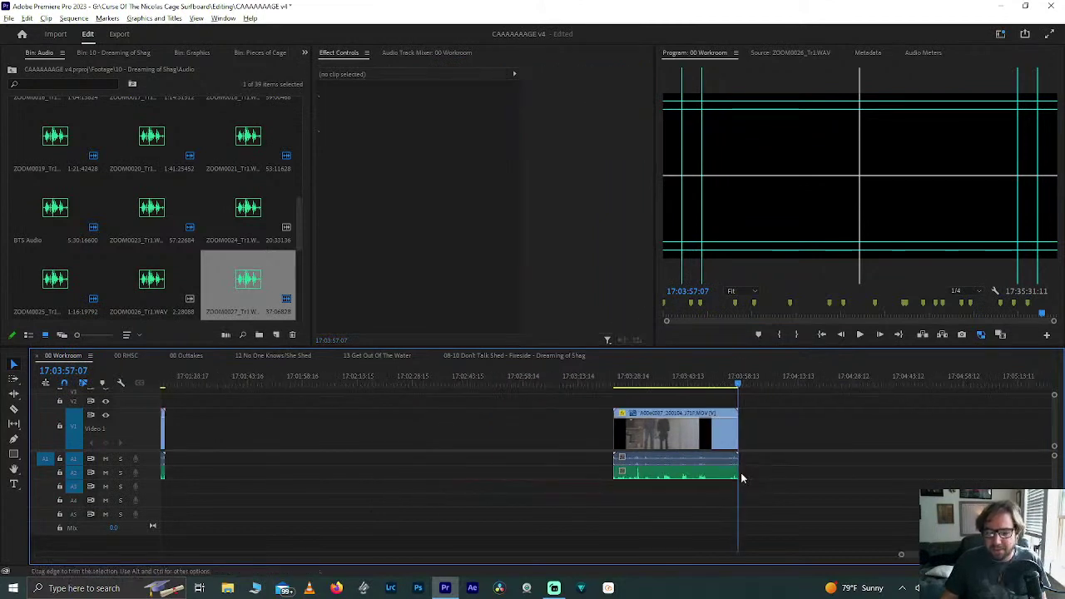
pyautogui.moveTo(745, 505); pyautogui.dragTo(626, 408)
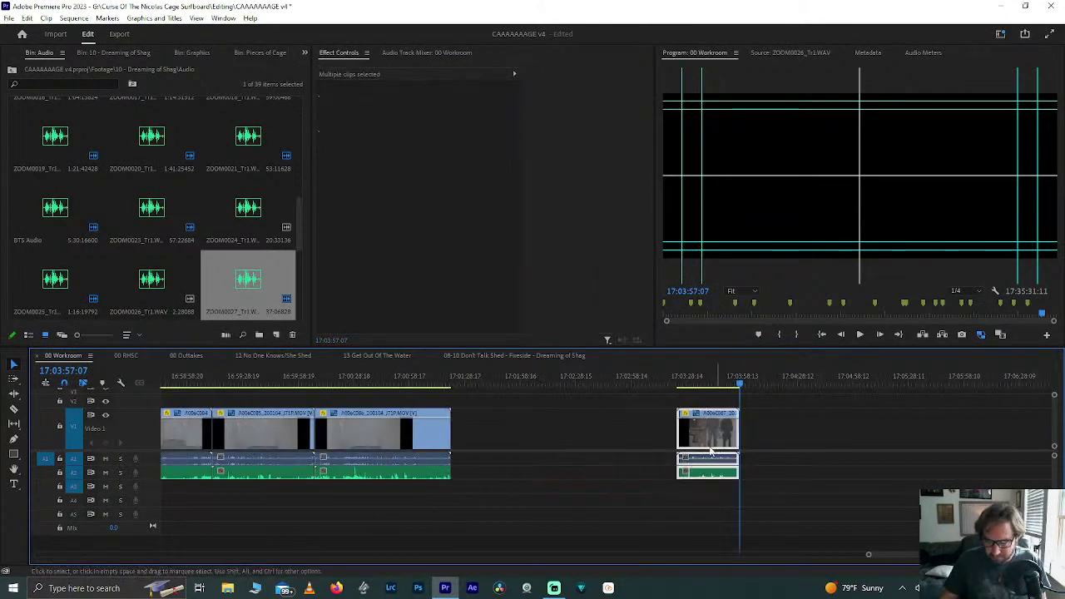
pyautogui.moveTo(716, 453); pyautogui.dragTo(519, 448)
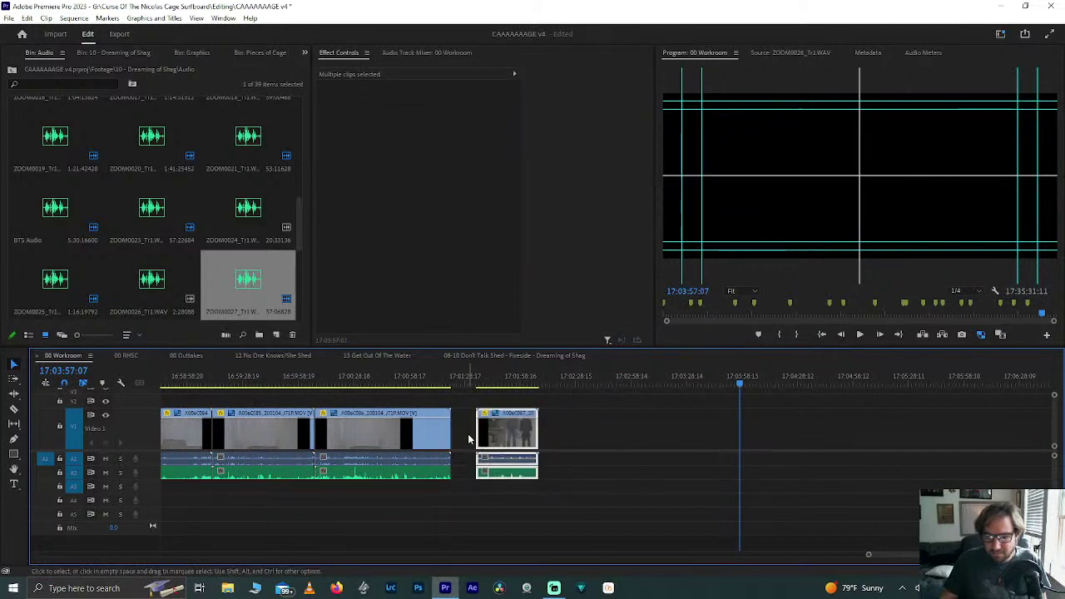
pyautogui.click(468, 434)
pyautogui.press('Delete')
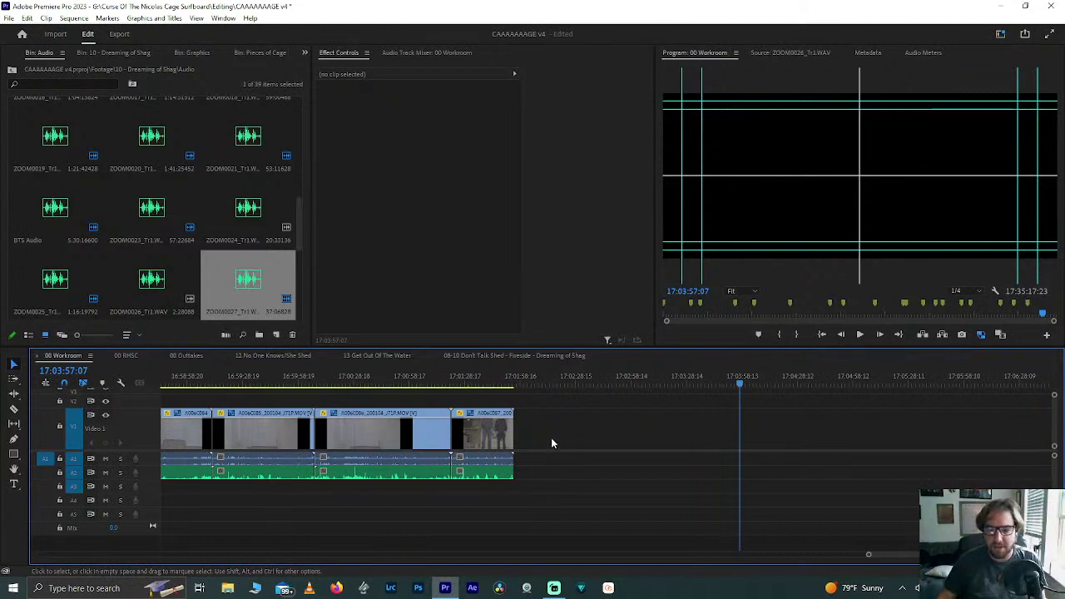
pyautogui.scroll(-3, 557, 438)
pyautogui.scroll(-4, 557, 439)
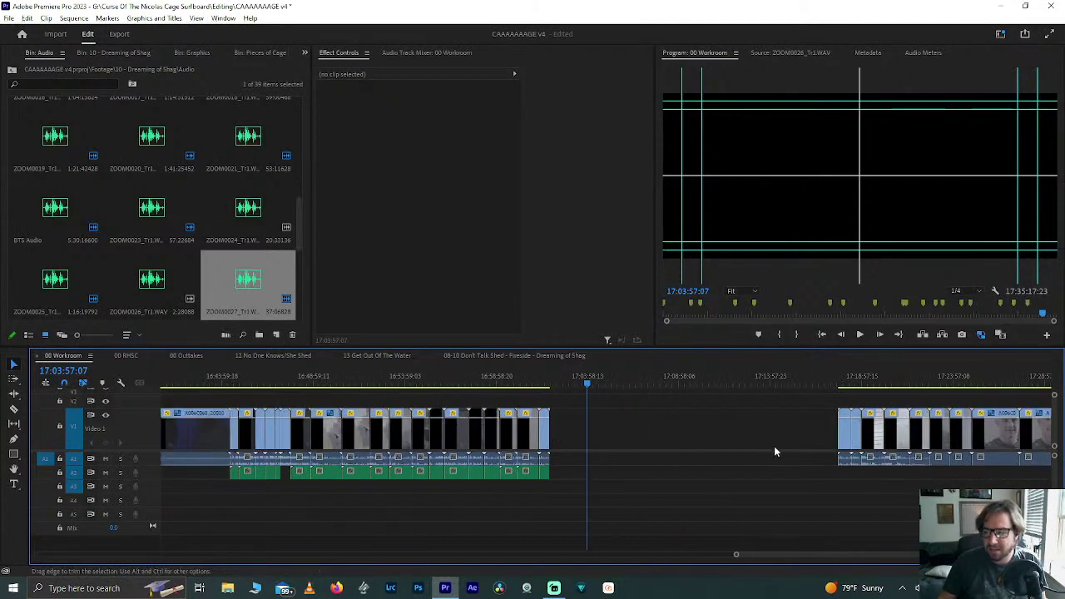
# Step: Move the next video clip to the playhead and place ZOOM0028 audio beneath it
pyautogui.moveTo(847, 439); pyautogui.dragTo(597, 432)
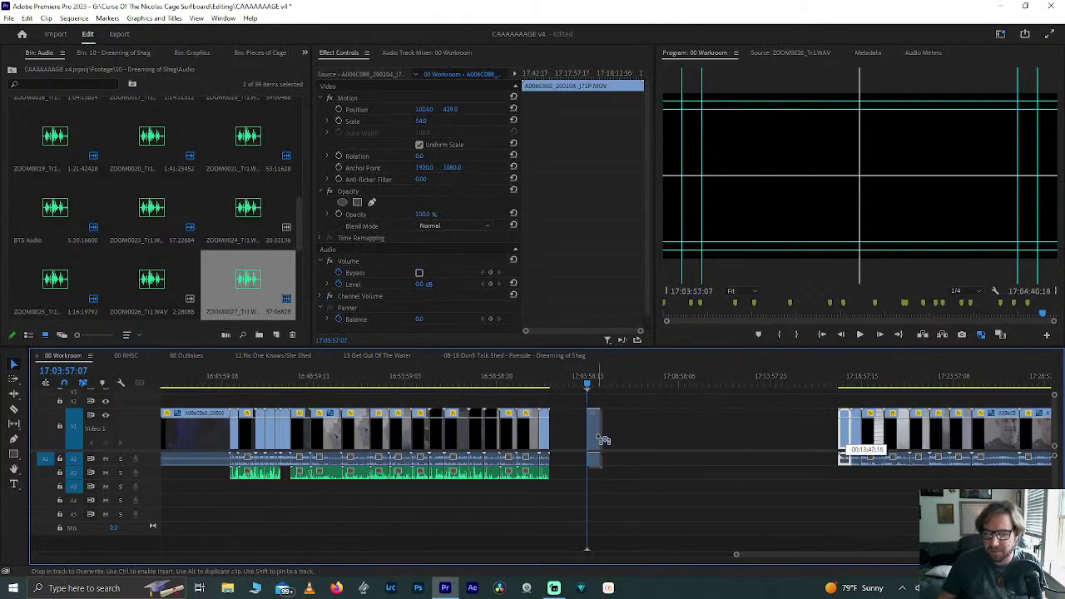
pyautogui.scroll(-2, 298, 222)
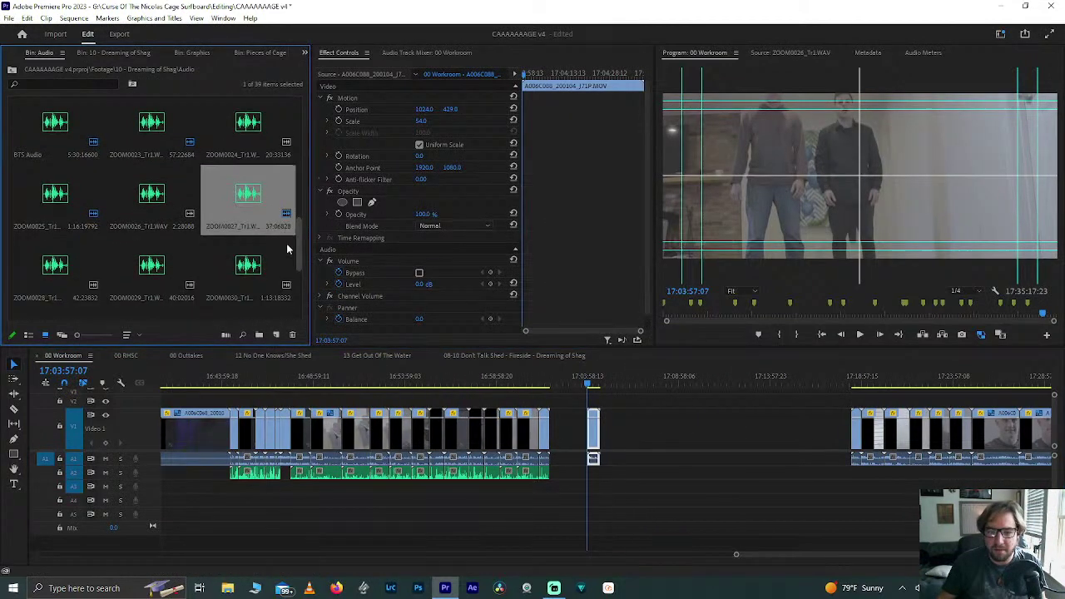
pyautogui.moveTo(46, 216); pyautogui.dragTo(493, 325)
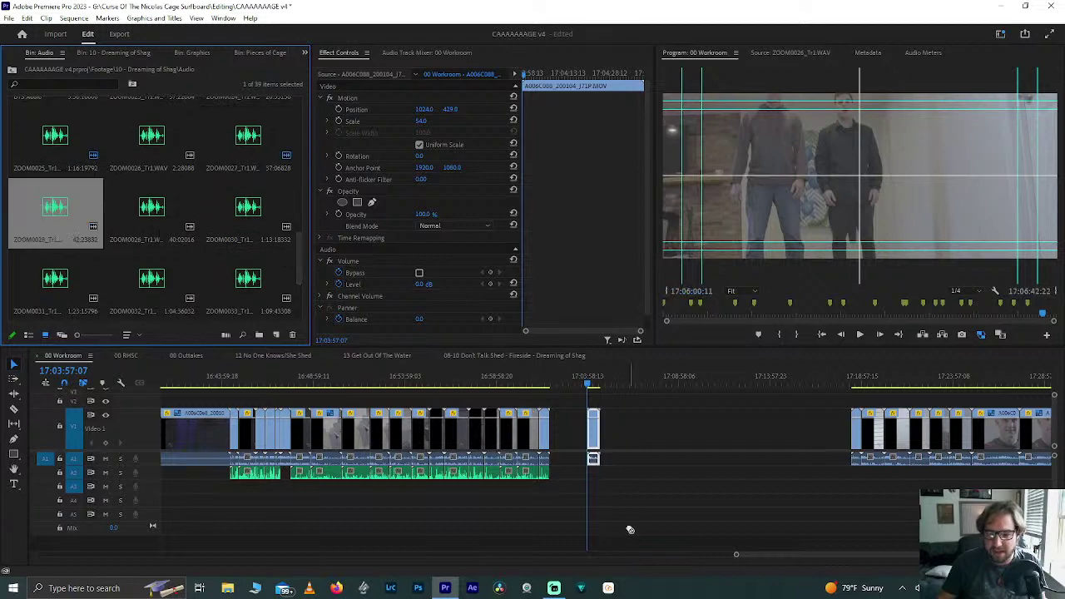
pyautogui.moveTo(630, 530); pyautogui.dragTo(594, 471)
# Step: Select the video clip with the ZOOM0028 audio and synchronize them
pyautogui.press('=')
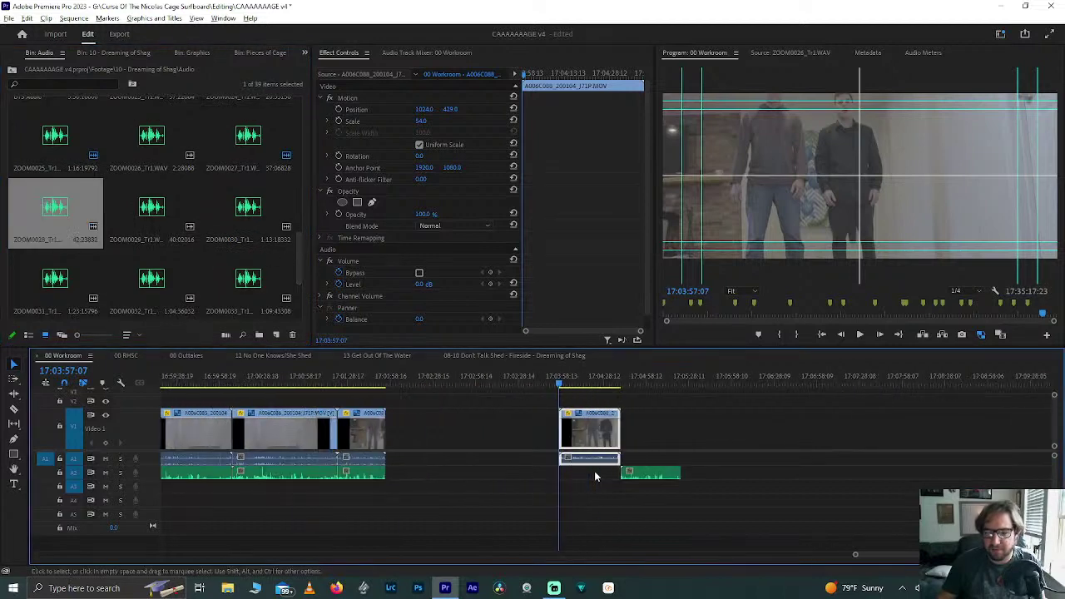
pyautogui.moveTo(526, 419); pyautogui.dragTo(664, 476)
pyautogui.rightClick(602, 433)
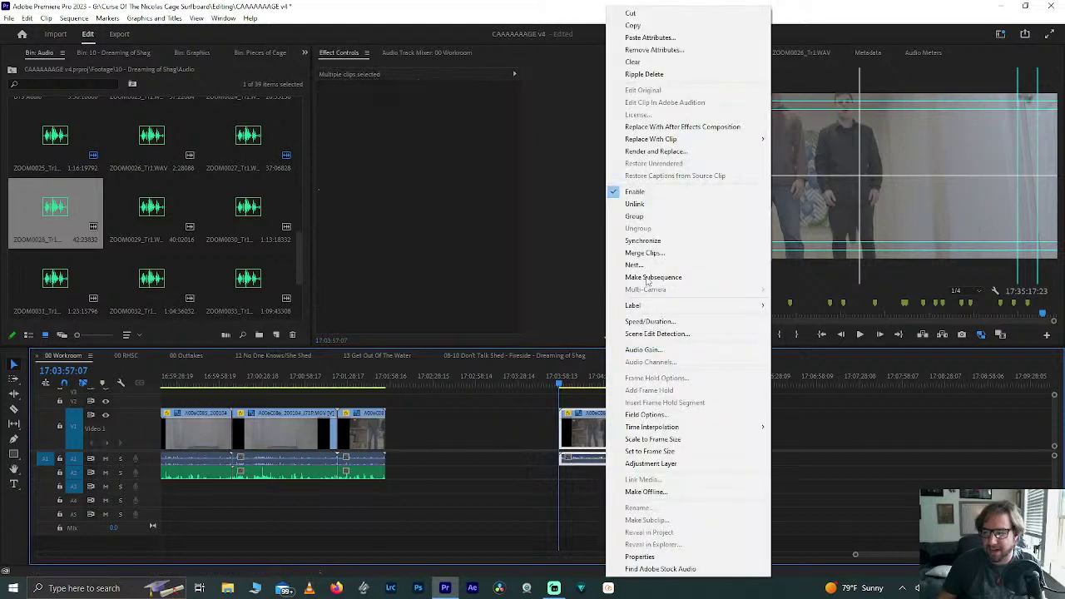
pyautogui.click(639, 241)
pyautogui.press('Return')
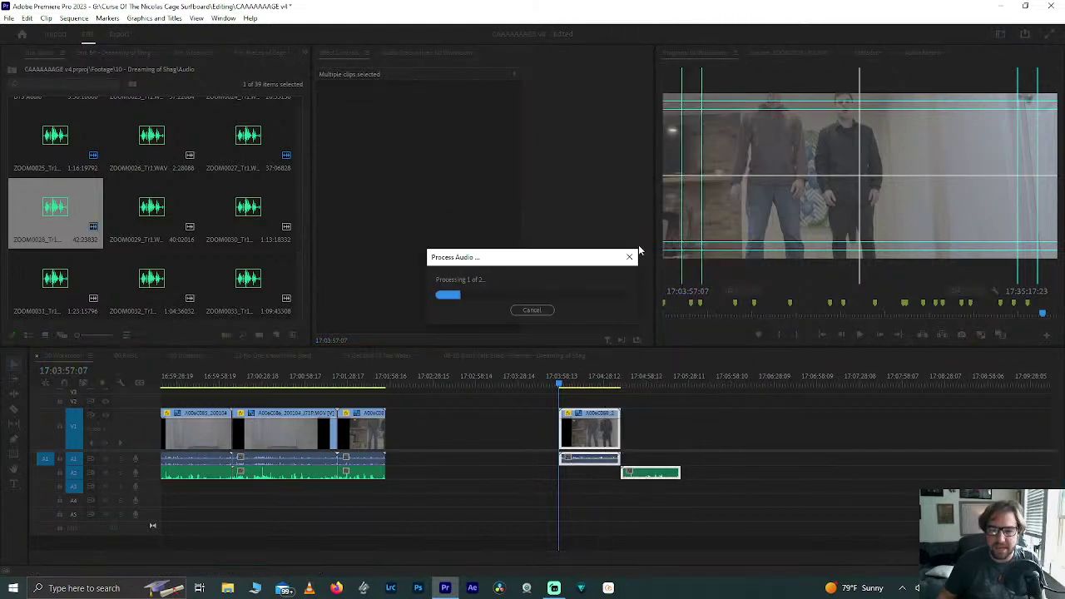
# Step: Trim the ZOOM0028 audio's tail to end with the video
pyautogui.scroll(5, 607, 443)
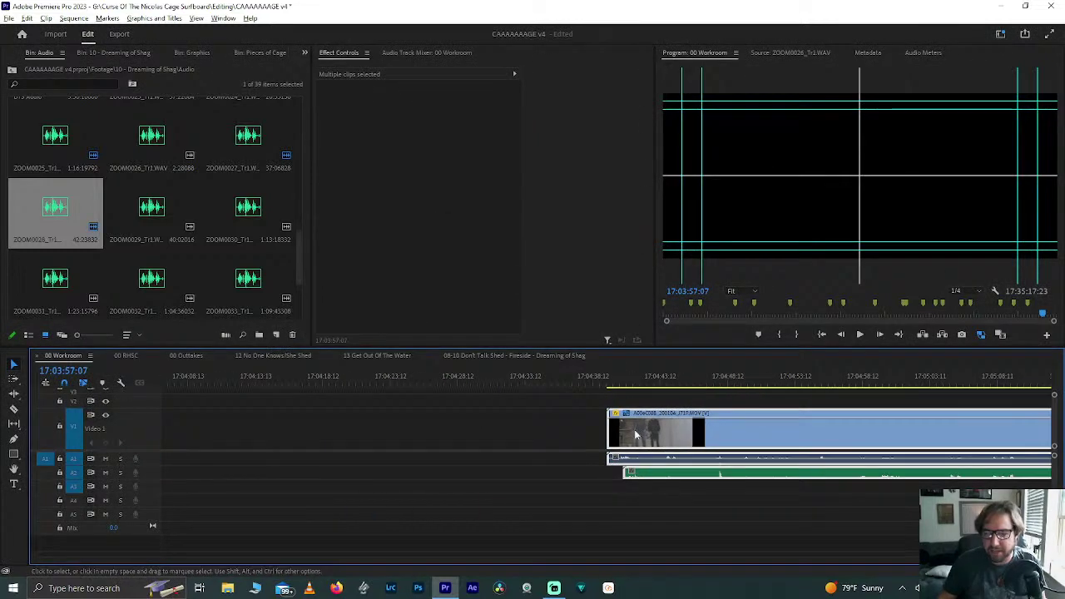
pyautogui.click(647, 377)
pyautogui.press('Up')
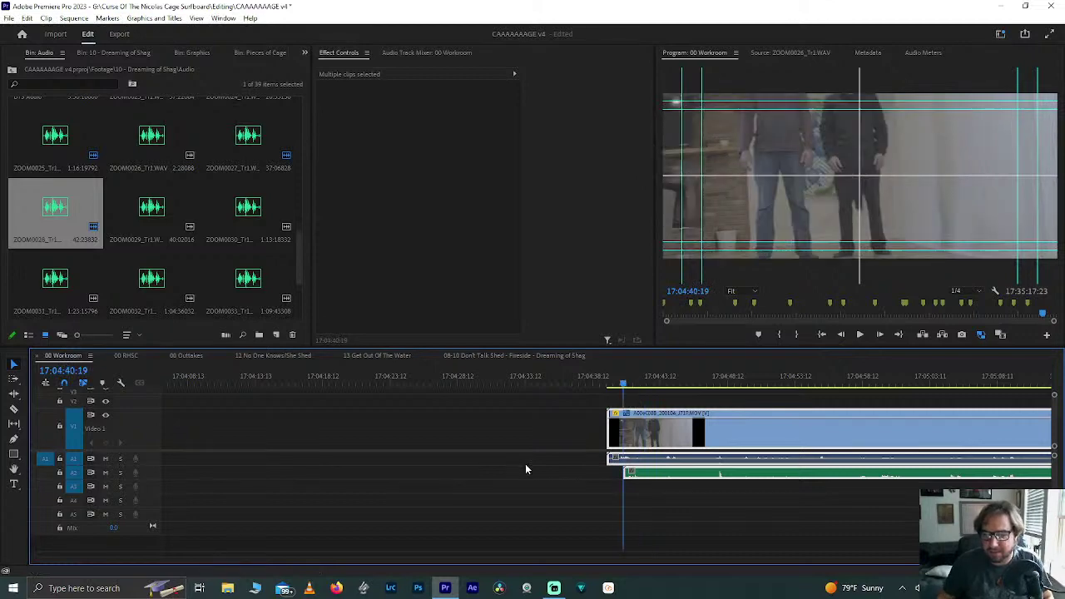
pyautogui.click(579, 437)
pyautogui.click(627, 473)
pyautogui.press('Down')
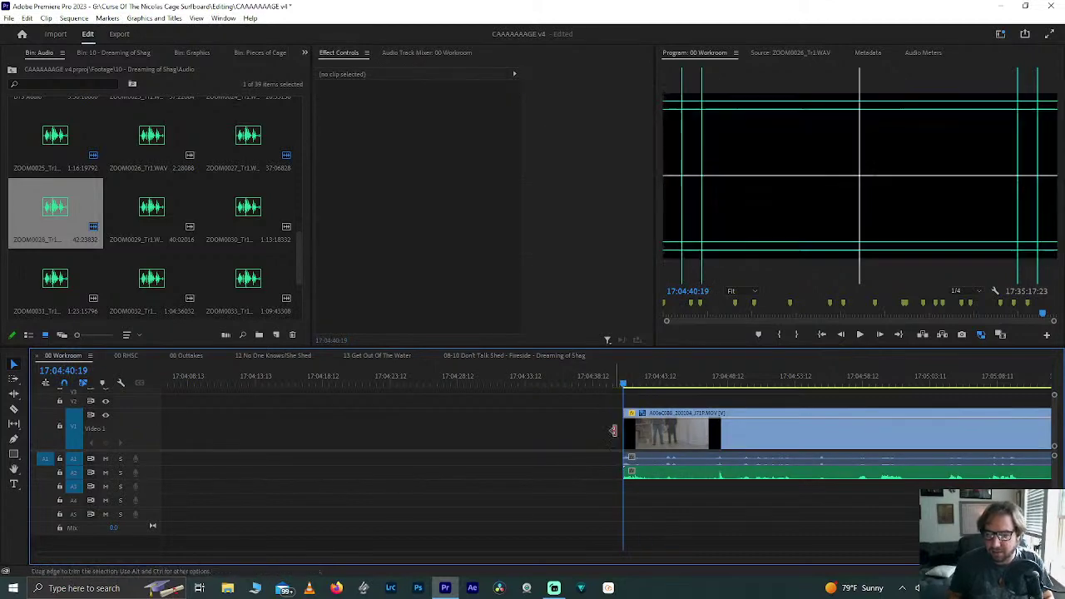
pyautogui.click(618, 475)
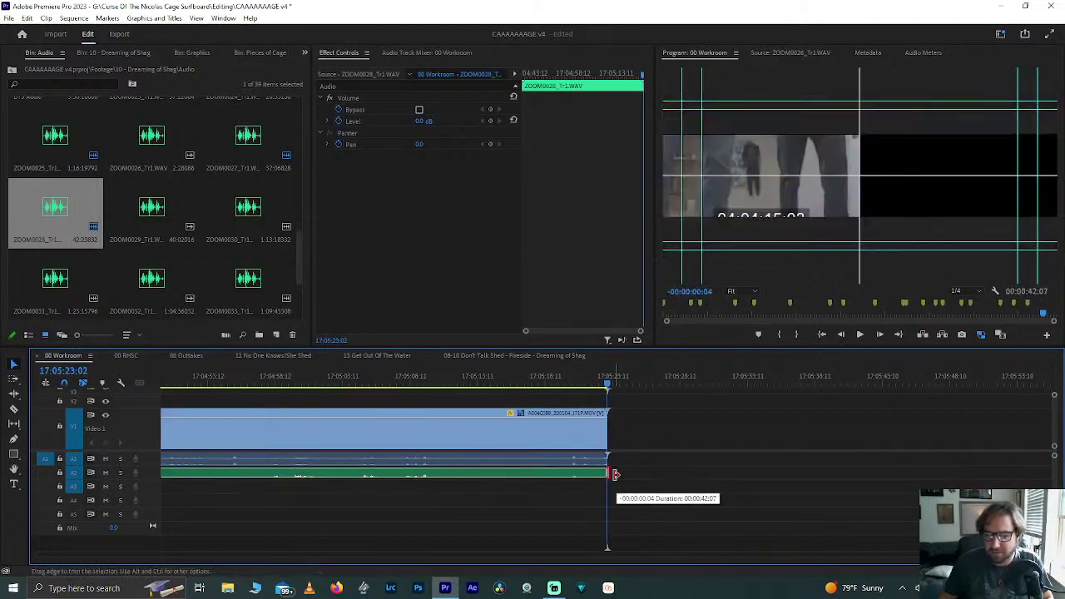
# Step: Slide the synced ZOOM0028 pair left toward the earlier clips
pyautogui.scroll(-3, 575, 463)
pyautogui.scroll(-3, 577, 470)
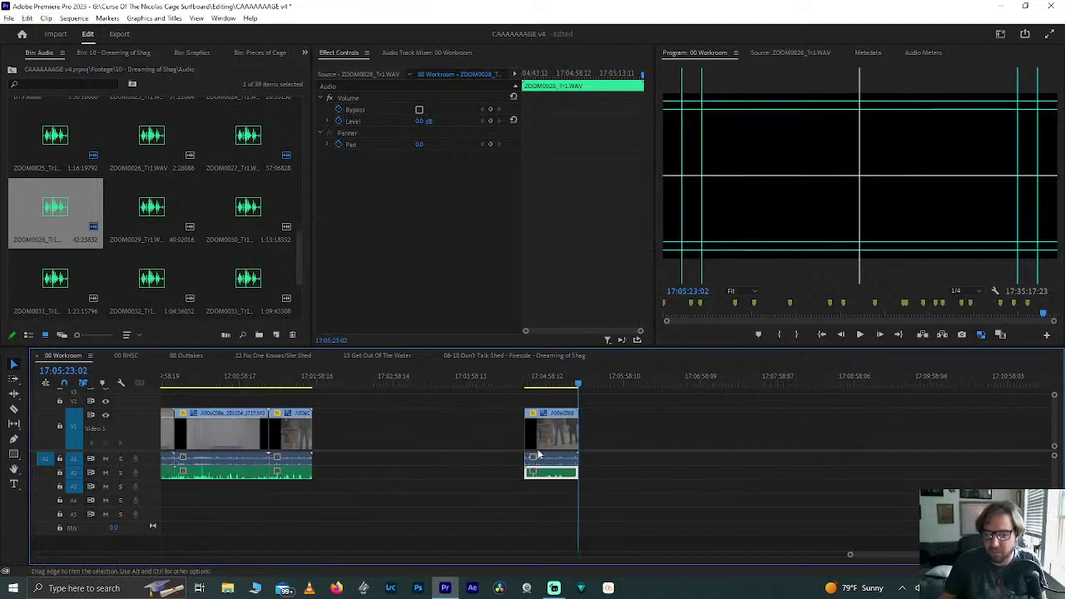
pyautogui.moveTo(554, 441); pyautogui.dragTo(350, 443)
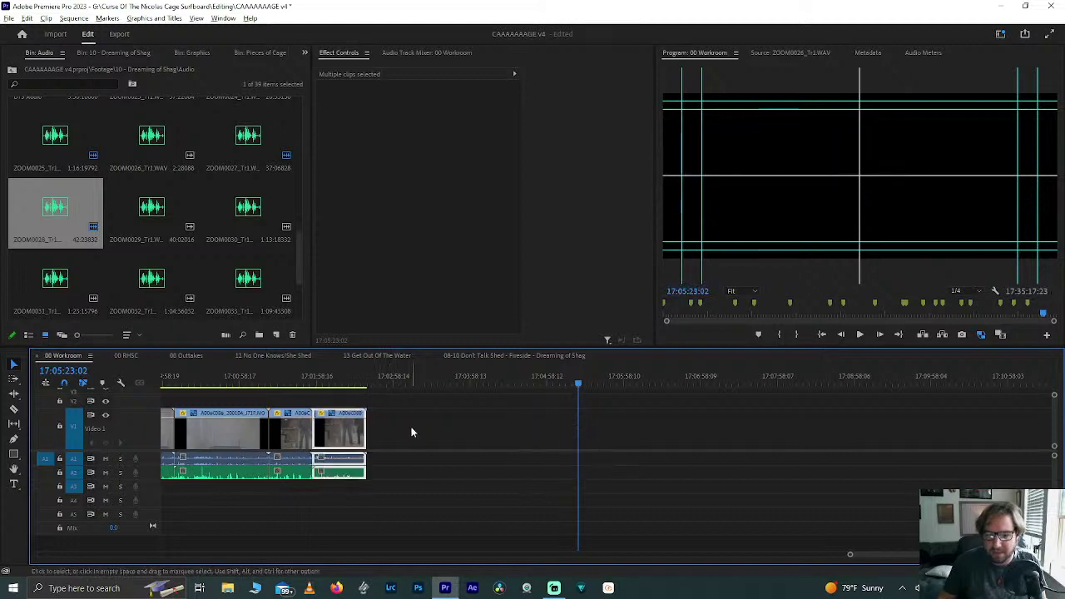
# Step: Move the next video clip to the playhead and place ZOOM0029 audio on A2
pyautogui.scroll(-5, 411, 431)
pyautogui.moveTo(706, 437); pyautogui.dragTo(458, 441)
pyautogui.moveTo(157, 227); pyautogui.dragTo(464, 474)
# Step: Select the video clip with ZOOM0029 and synchronize them
pyautogui.scroll(5, 352, 411)
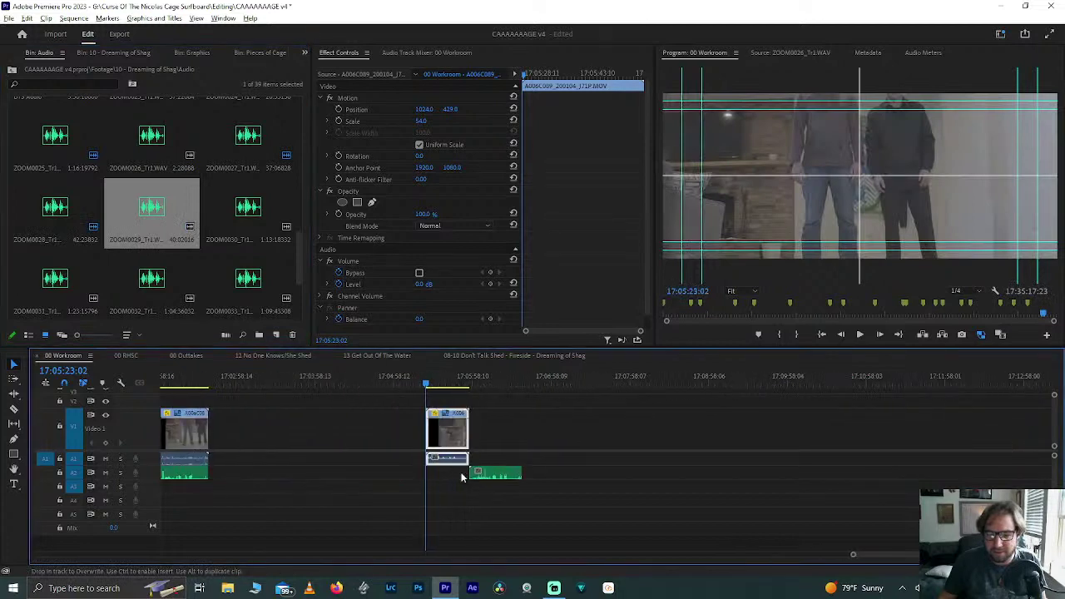
pyautogui.moveTo(331, 397); pyautogui.dragTo(556, 499)
pyautogui.rightClick(442, 428)
pyautogui.click(483, 252)
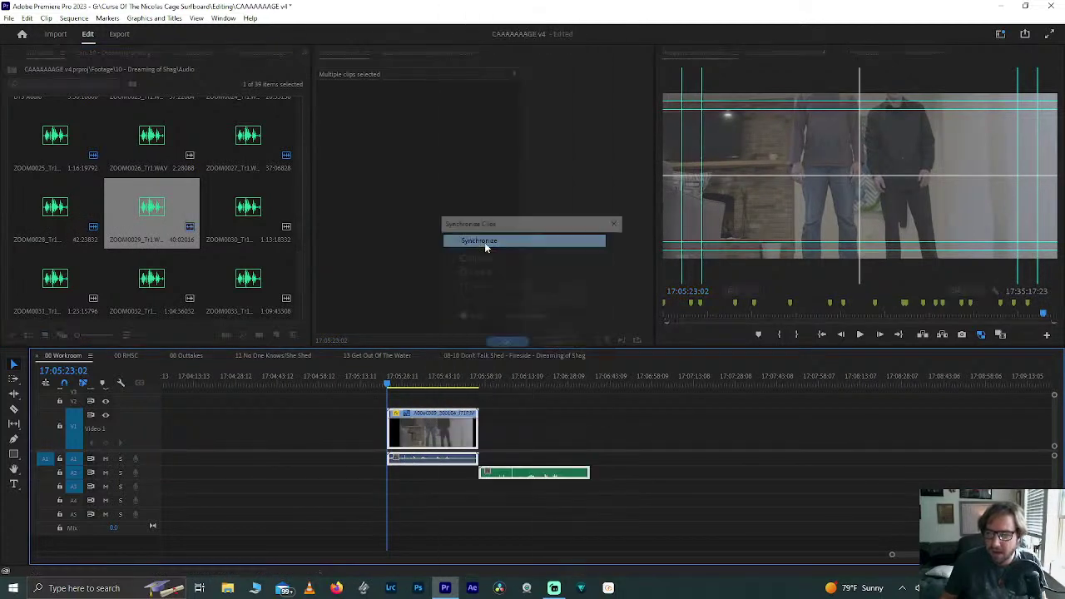
pyautogui.press('Return')
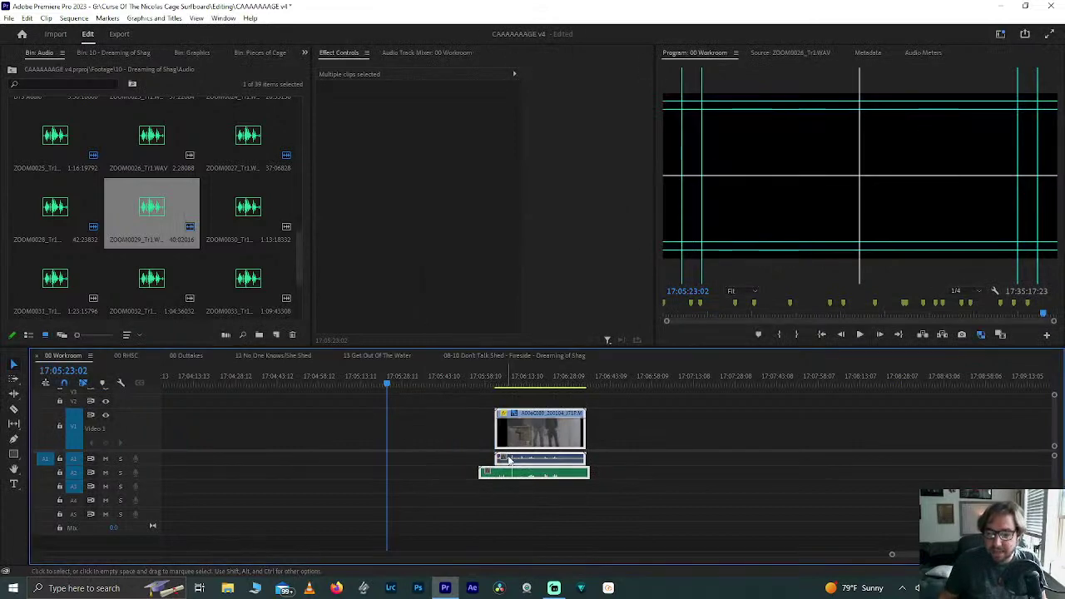
# Step: Razor the ZOOM0029 audio at the video's start and end, deleting both overhangs
pyautogui.scroll(5, 507, 454)
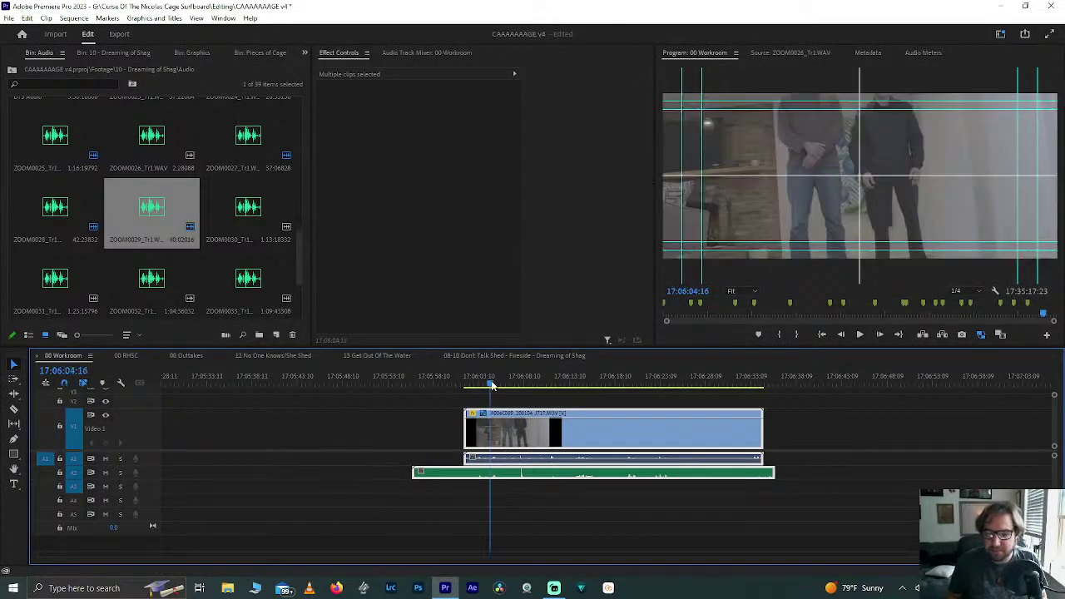
pyautogui.press('Up')
pyautogui.hotkey('ctrl', 'k')
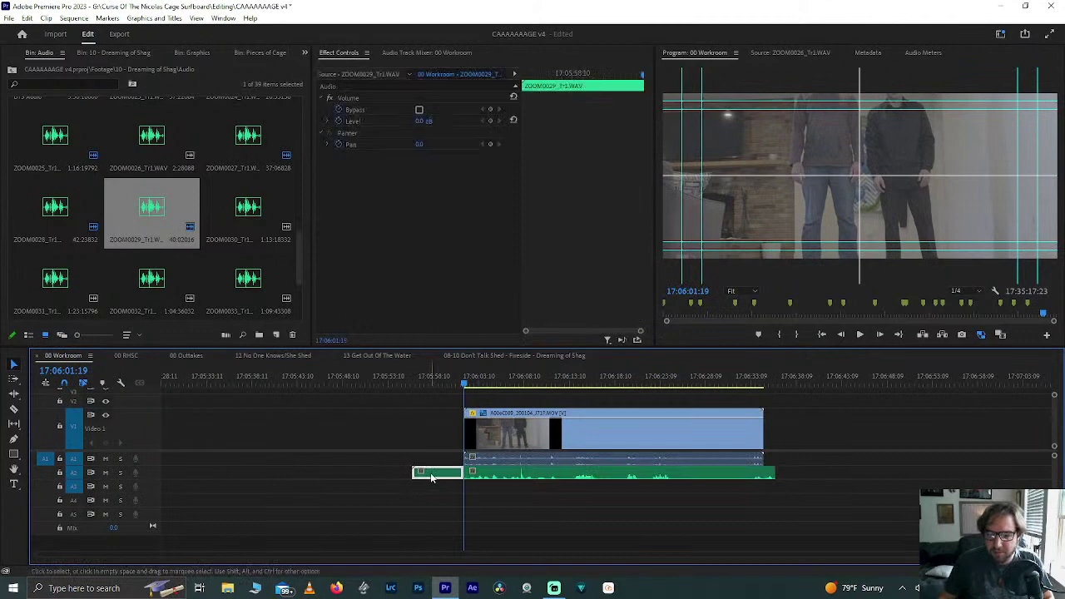
pyautogui.click(431, 473)
pyautogui.press('Delete')
pyautogui.press('Down')
pyautogui.hotkey('ctrl', 'k')
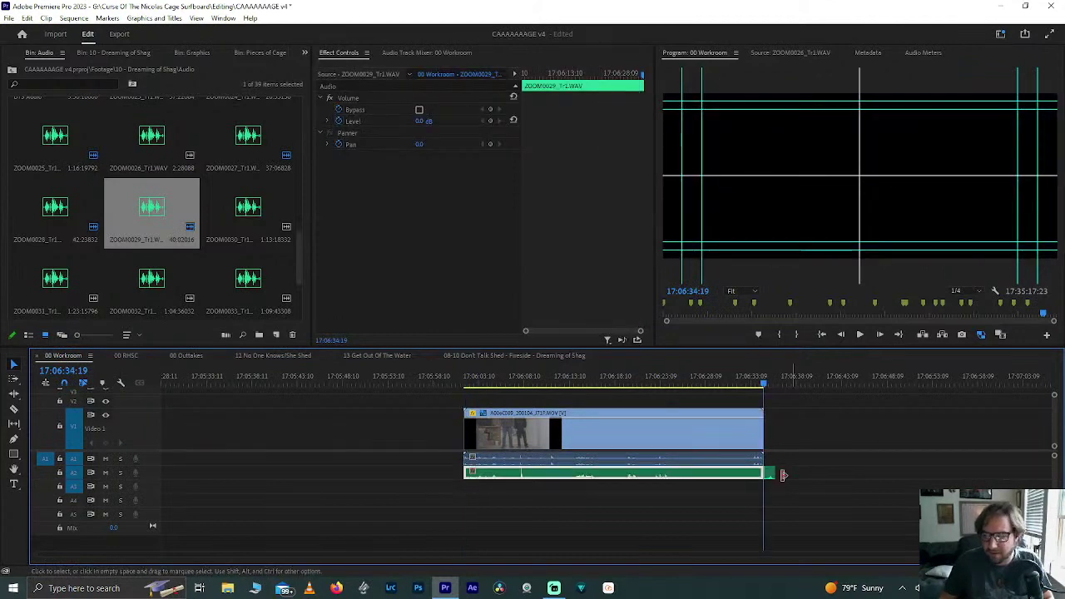
pyautogui.click(770, 475)
pyautogui.press('Delete')
# Step: Move the synced ZOOM0029 pair against the earlier clips
pyautogui.press('-')
pyautogui.press('-')
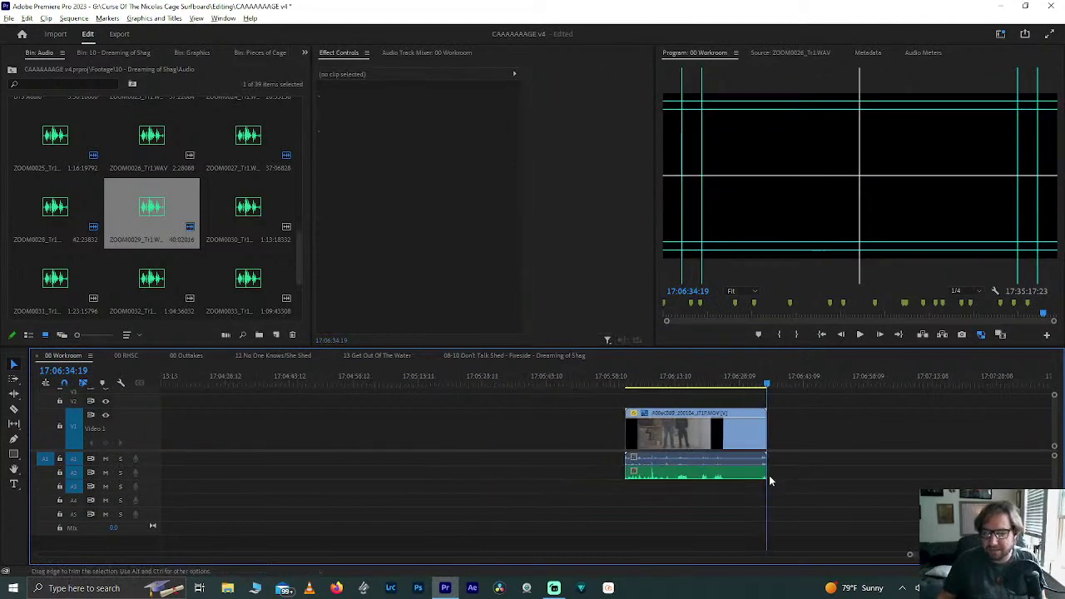
pyautogui.moveTo(678, 406); pyautogui.dragTo(758, 491)
pyautogui.moveTo(741, 433); pyautogui.dragTo(363, 441)
pyautogui.click(365, 376)
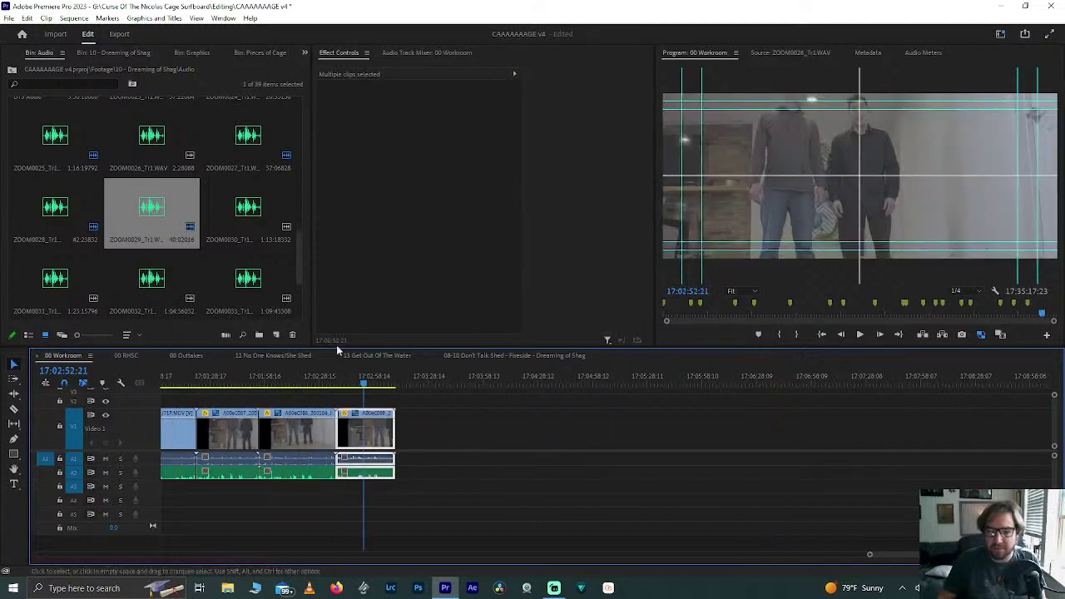
# Step: Drop ZOOM0030 audio on A2 and move clip A006C090 toward the main edit
pyautogui.moveTo(238, 230); pyautogui.dragTo(475, 483)
pyautogui.press('\\')
pyautogui.moveTo(923, 435); pyautogui.dragTo(512, 439)
# Step: Select A006C090 with the ZOOM0030 audio and synchronize them
pyautogui.press('=')
pyautogui.press('=')
pyautogui.press('=')
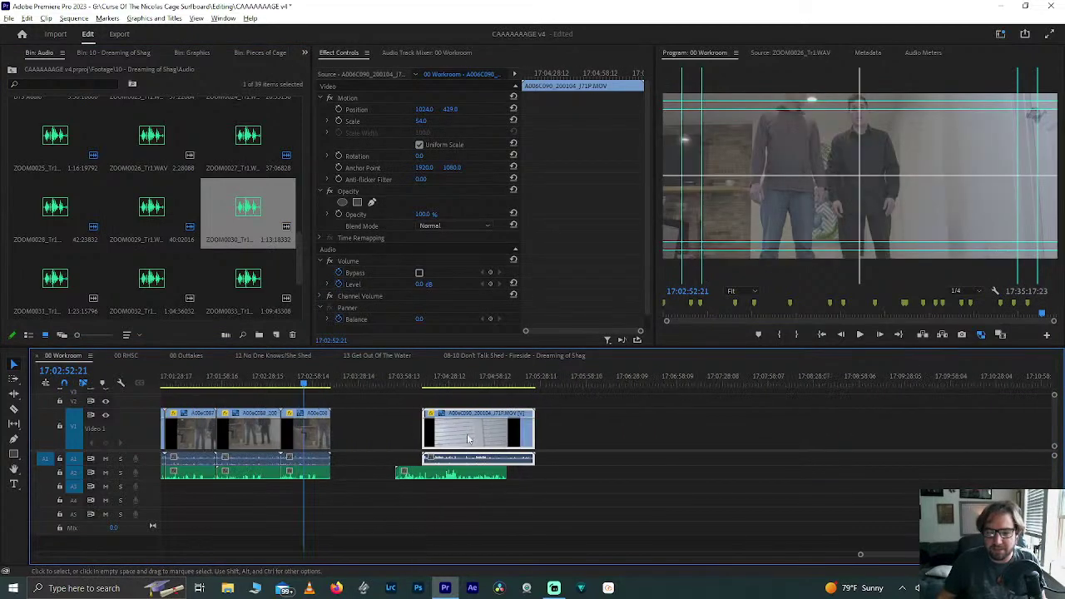
pyautogui.moveTo(374, 402); pyautogui.dragTo(490, 482)
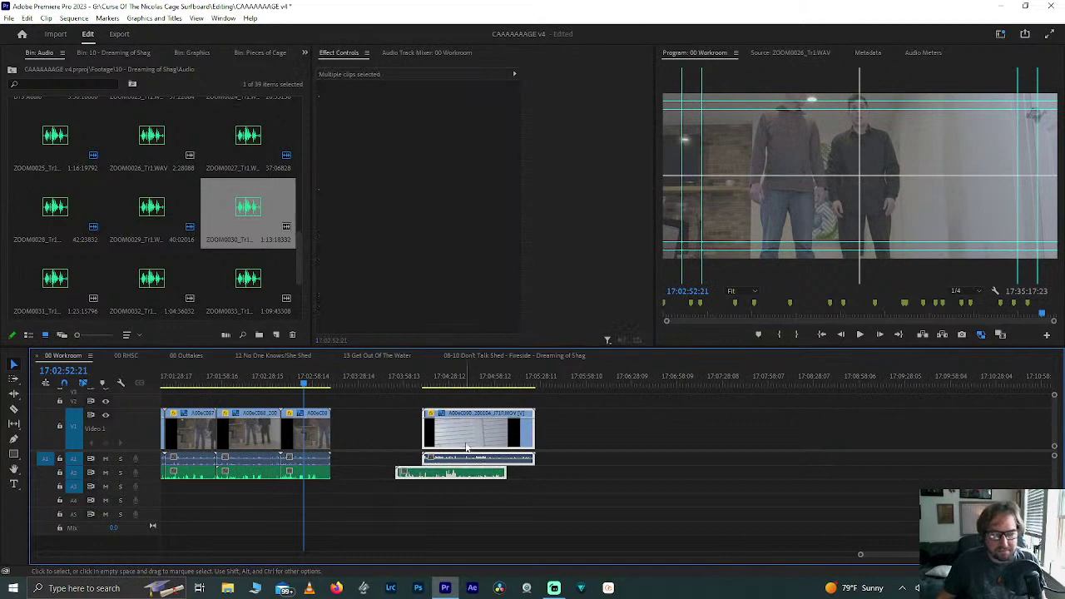
pyautogui.rightClick(467, 448)
pyautogui.click(519, 240)
pyautogui.press('Return')
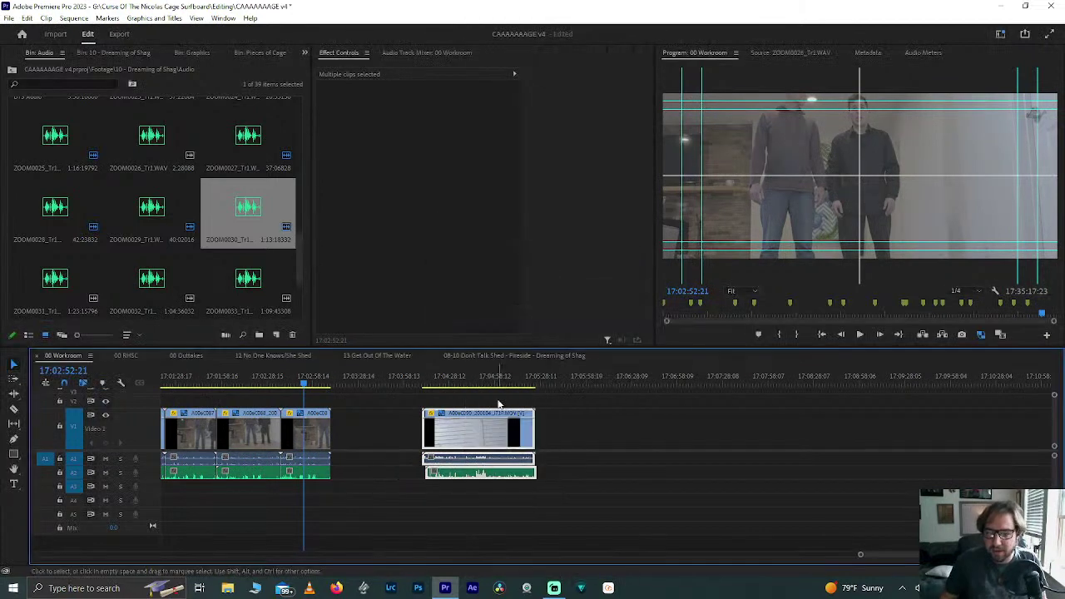
# Step: Check the synced clip's start and end, then slide it left against the earlier clips
pyautogui.keyDown('alt'); pyautogui.scroll(6, 441, 472); pyautogui.keyUp('alt')
pyautogui.click(404, 384)
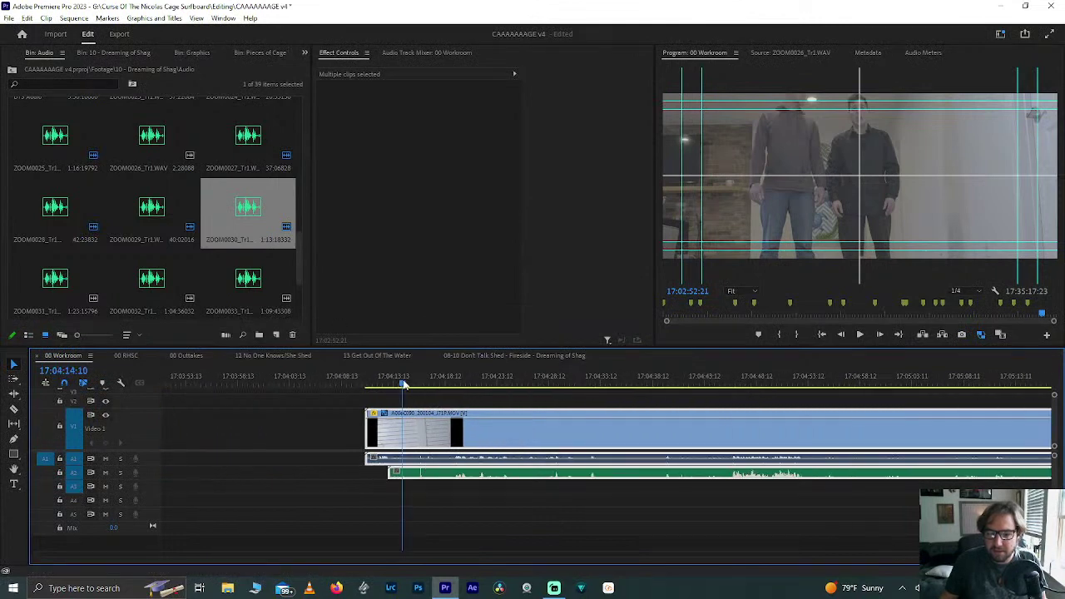
pyautogui.moveTo(404, 384); pyautogui.dragTo(388, 385)
pyautogui.click(316, 465)
pyautogui.moveTo(317, 465); pyautogui.dragTo(379, 443)
pyautogui.press('Down')
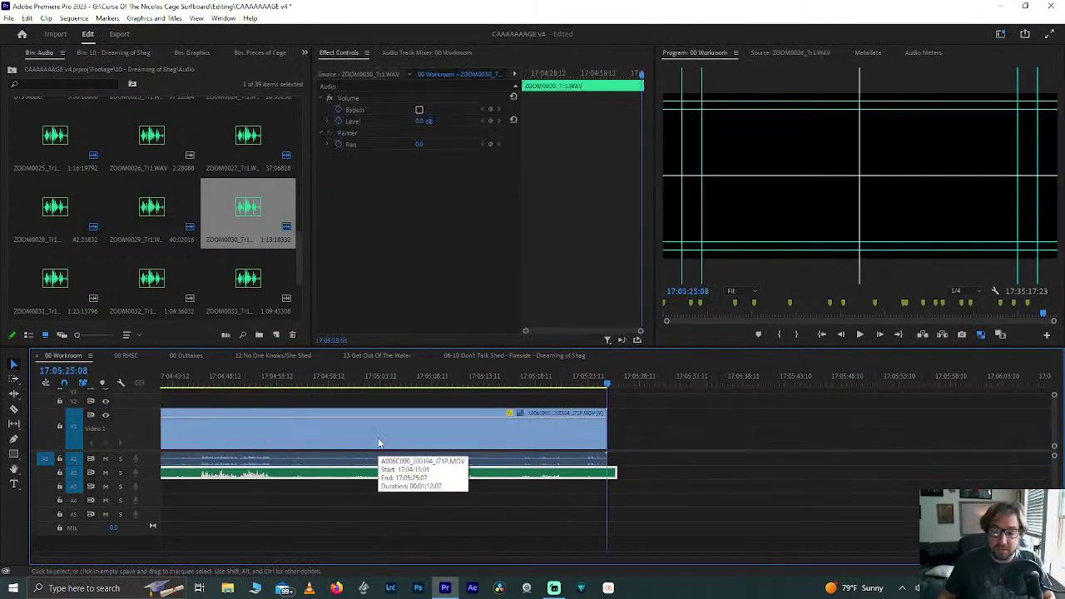
pyautogui.click(616, 478)
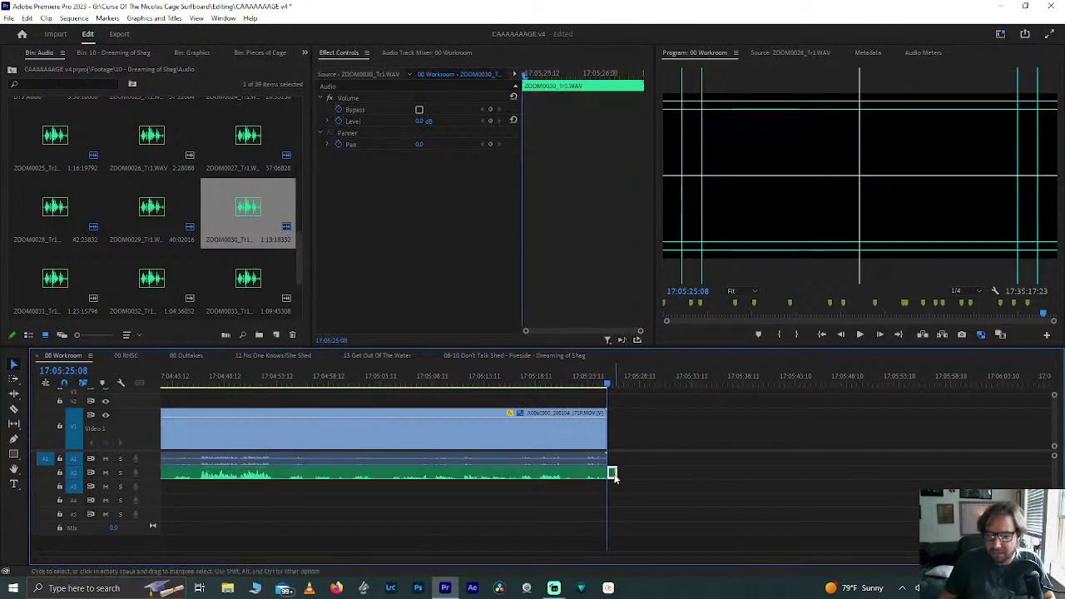
pyautogui.press('-')
pyautogui.press('-')
pyautogui.press('-')
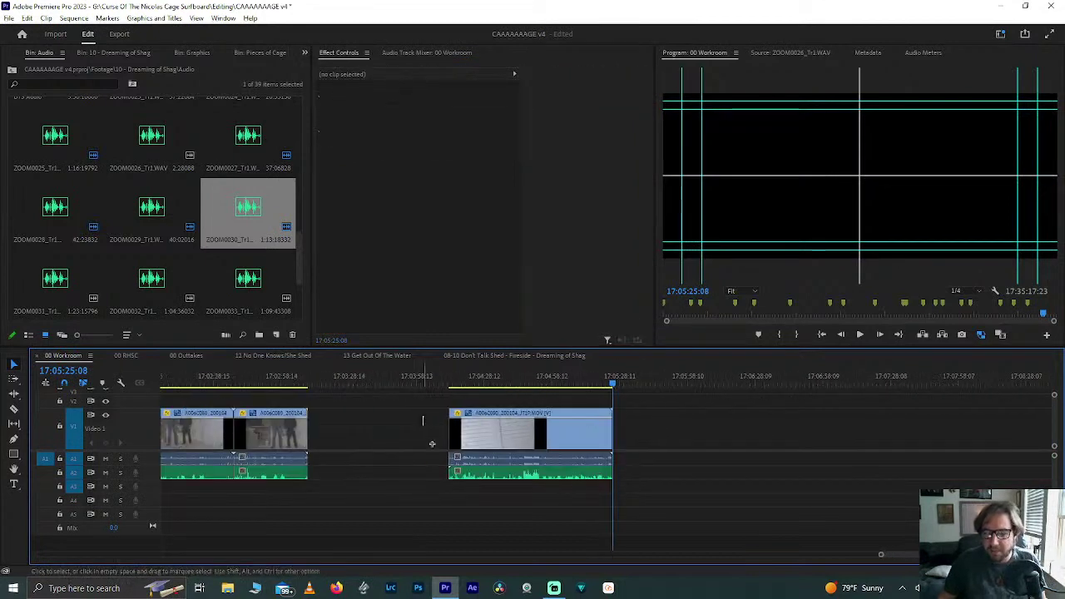
pyautogui.moveTo(496, 447); pyautogui.dragTo(355, 448)
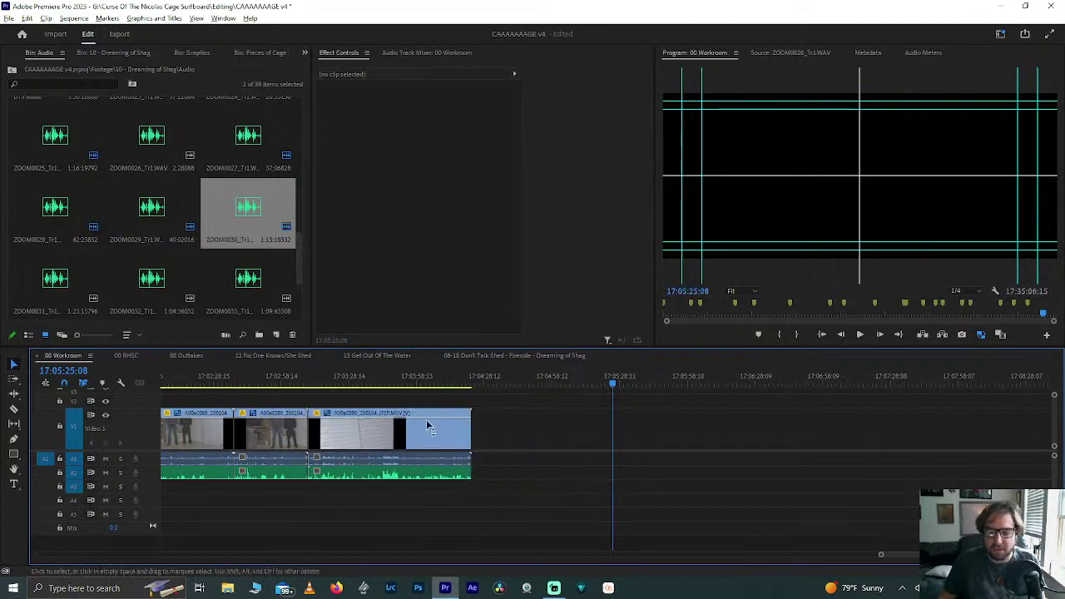
pyautogui.press('-')
pyautogui.press('-')
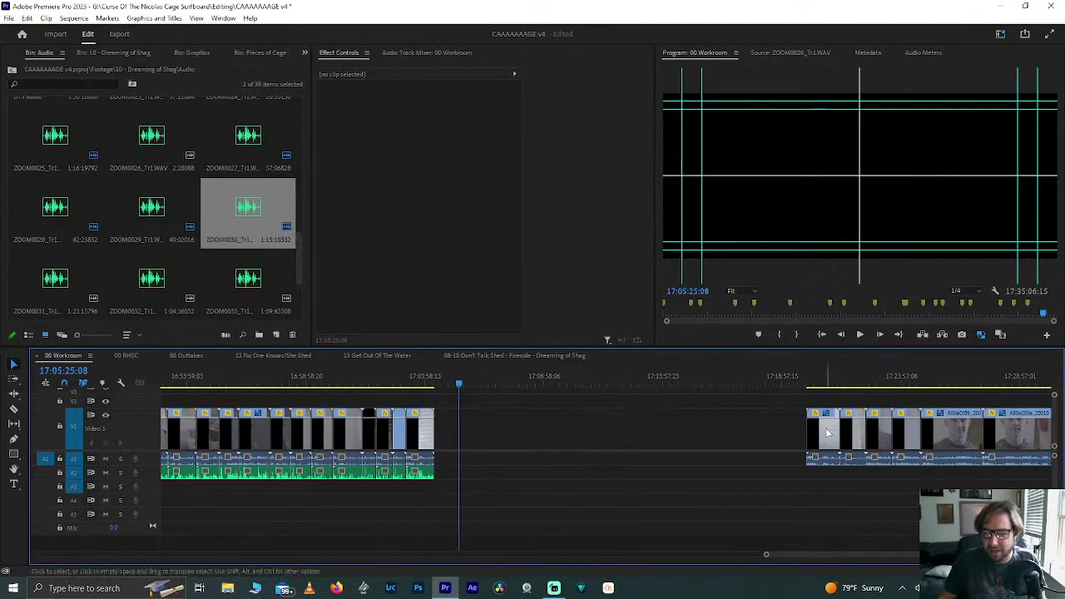
# Step: Move A006C091 toward the edit, drop ZOOM0031 on A2, and synchronize them
pyautogui.moveTo(829, 432); pyautogui.dragTo(514, 473)
pyautogui.click(31, 270)
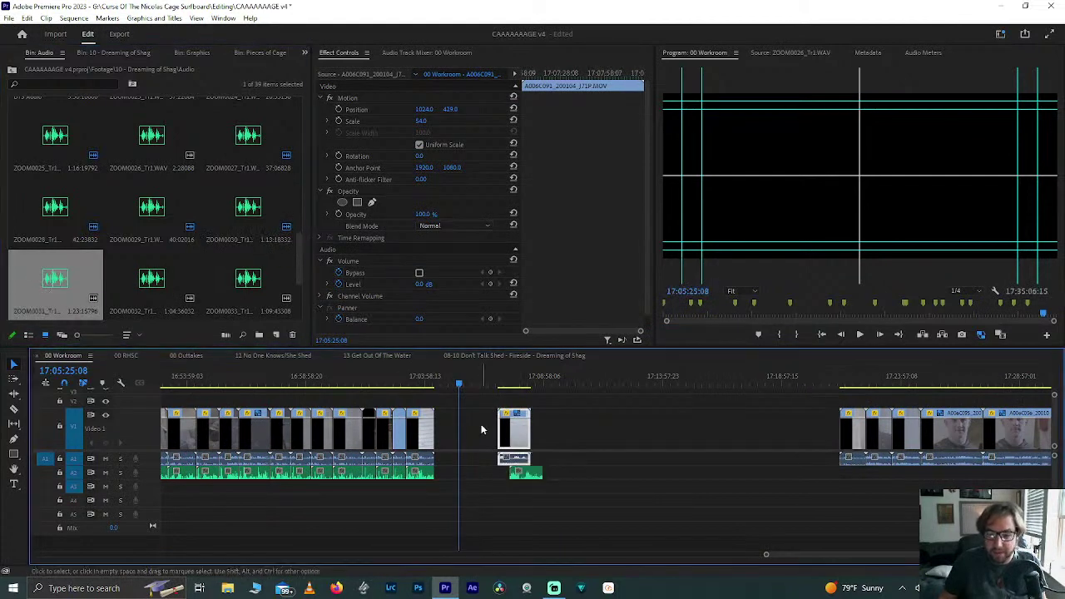
pyautogui.moveTo(490, 413); pyautogui.dragTo(522, 473)
pyautogui.rightClick(522, 473)
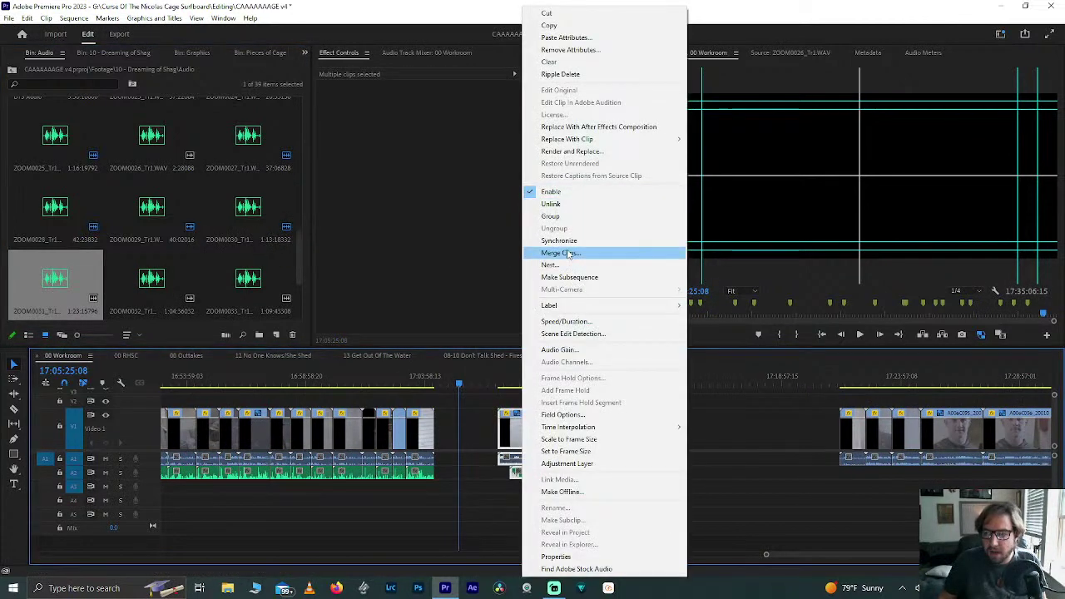
pyautogui.click(573, 236)
pyautogui.press('Return')
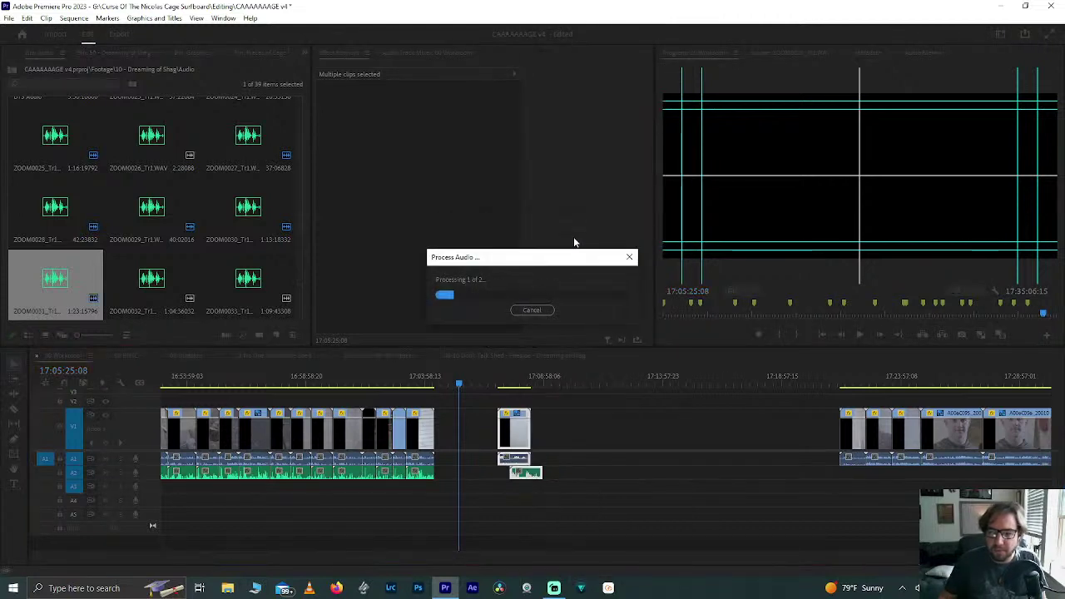
# Step: Play back from the clip's start to check the ZOOM0031 sync
pyautogui.click(506, 446)
pyautogui.scroll(10, 506, 446)
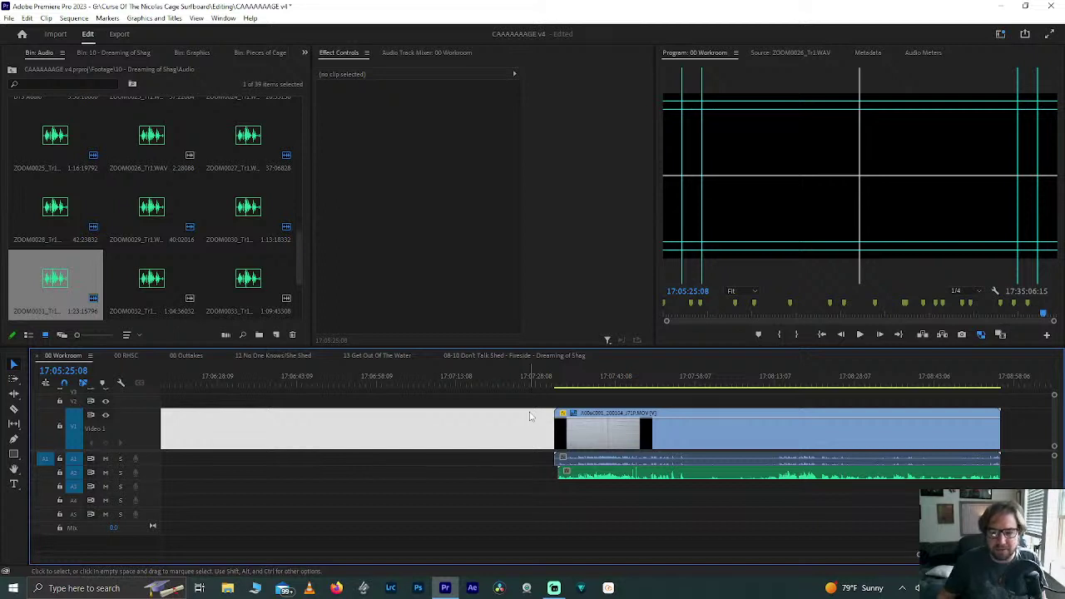
pyautogui.press('Down')
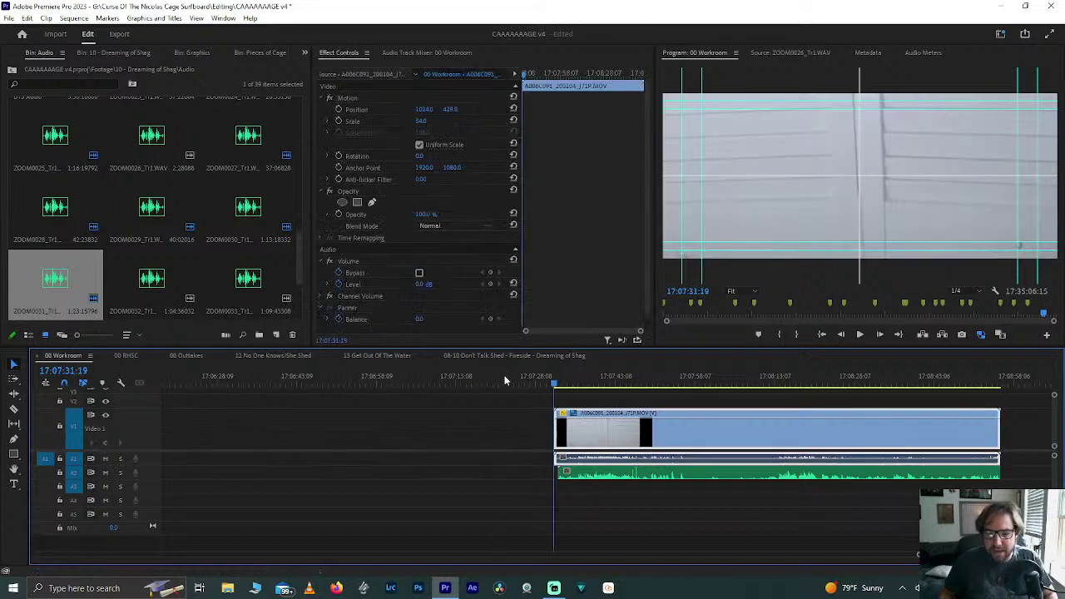
pyautogui.press('space')
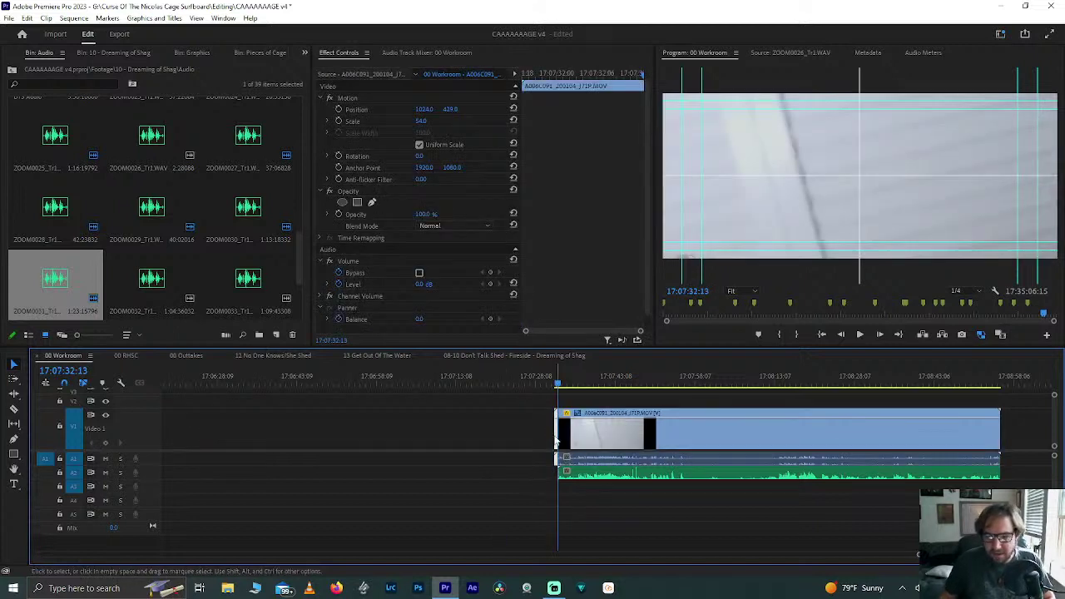
# Step: Inspect the clip's end at frame level, then move it left to close the gap
pyautogui.click(556, 441)
pyautogui.press('Down')
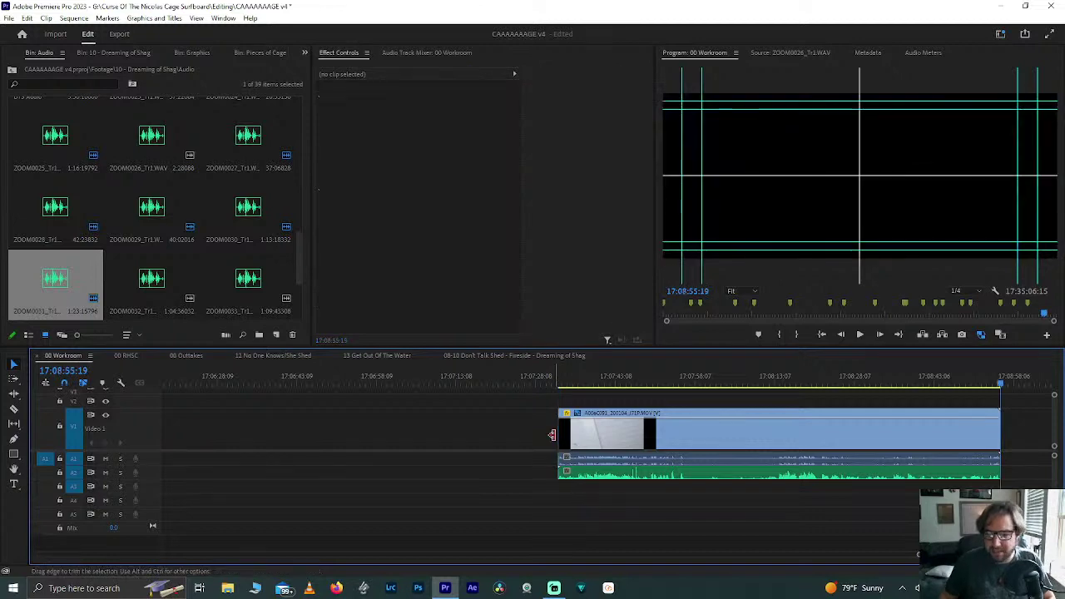
pyautogui.press('=')
pyautogui.press('=')
pyautogui.press('=')
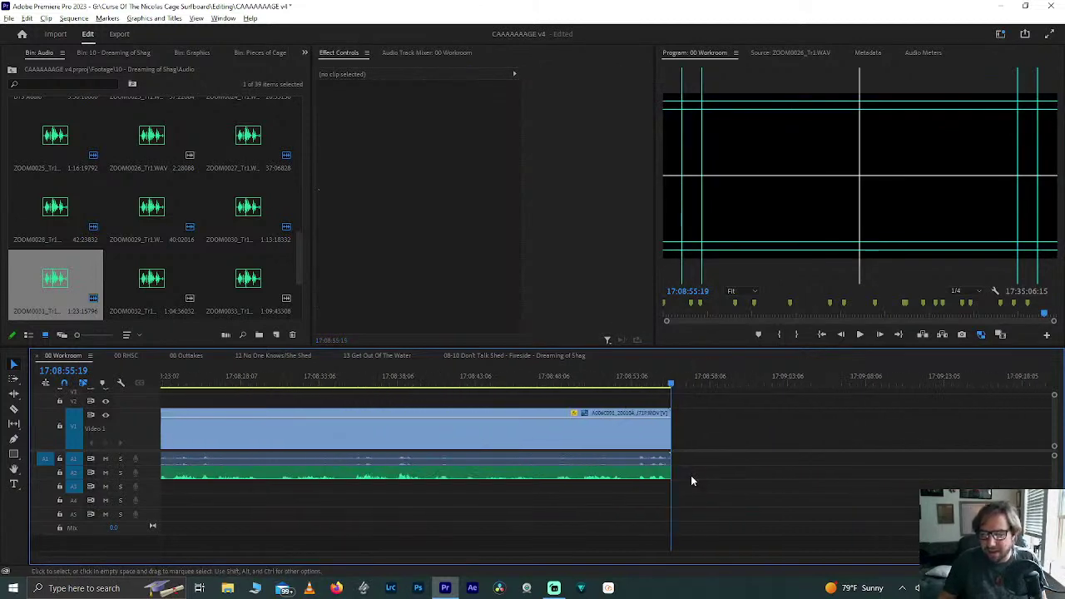
pyautogui.press('=')
pyautogui.press('=')
pyautogui.press('=')
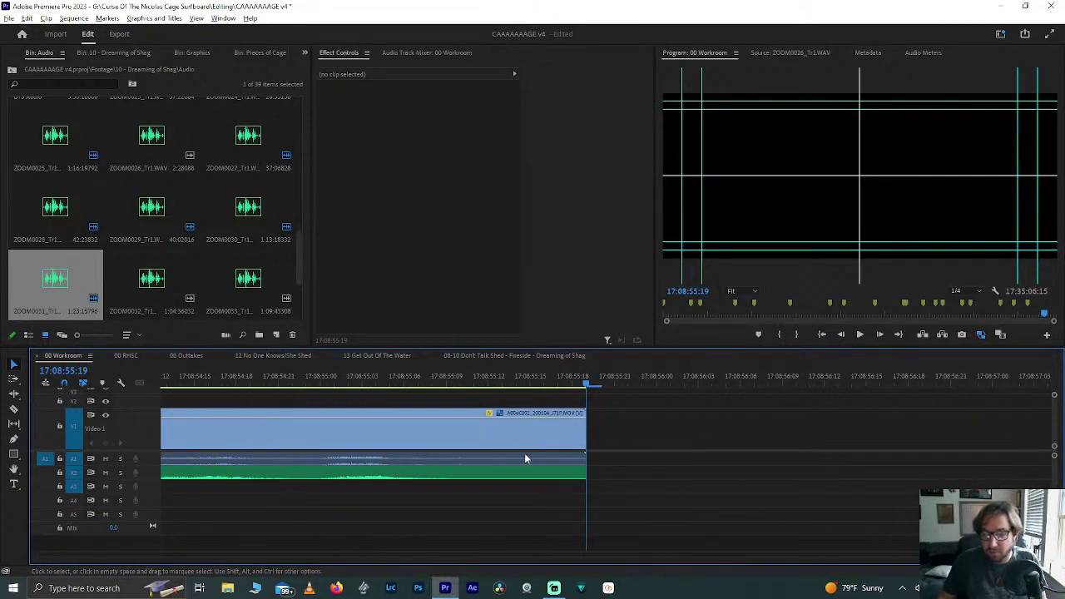
pyautogui.press('-')
pyautogui.press('-')
pyautogui.press('-')
pyautogui.press('-')
pyautogui.press('-')
pyautogui.press('-')
pyautogui.press('-')
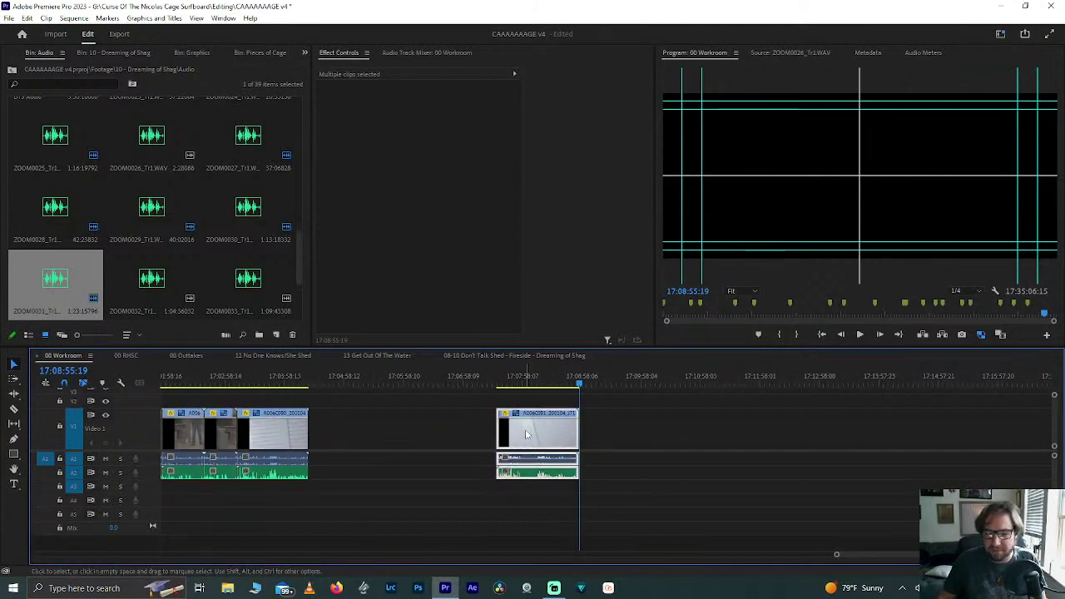
pyautogui.moveTo(541, 426); pyautogui.dragTo(354, 426)
pyautogui.press('-')
pyautogui.press('-')
pyautogui.press('-')
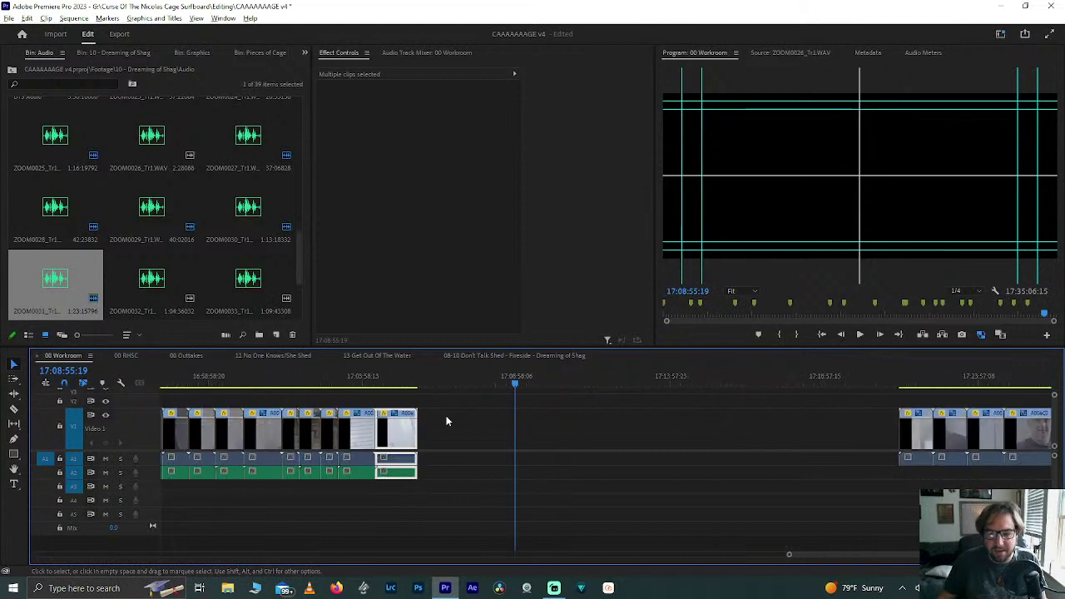
# Step: Play back clip A006C092, then drag it onto the end of the edit
pyautogui.click(789, 432)
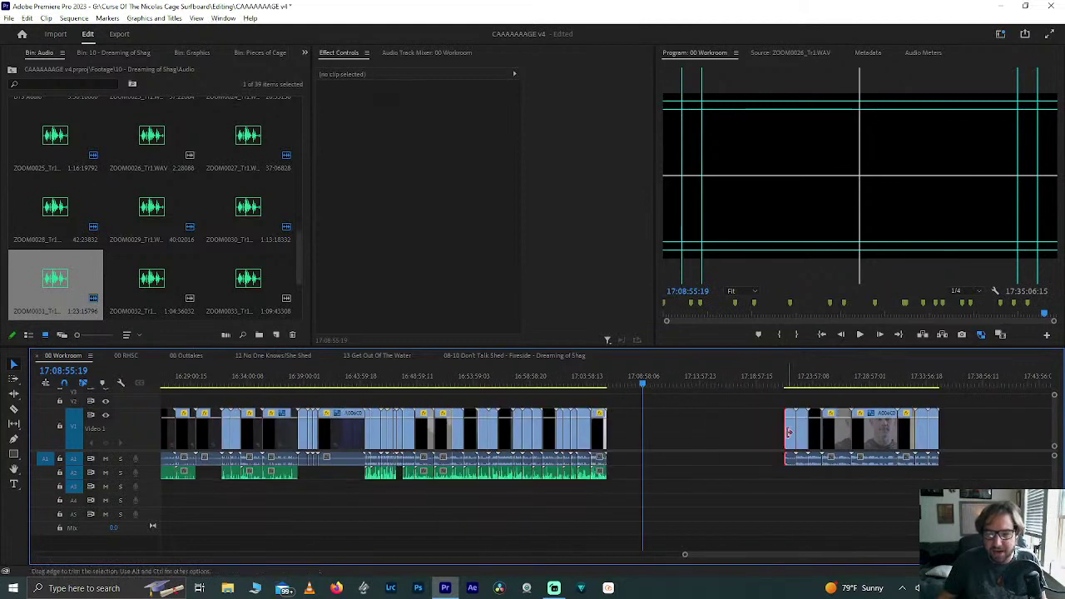
pyautogui.moveTo(790, 440); pyautogui.dragTo(654, 479)
pyautogui.press('=')
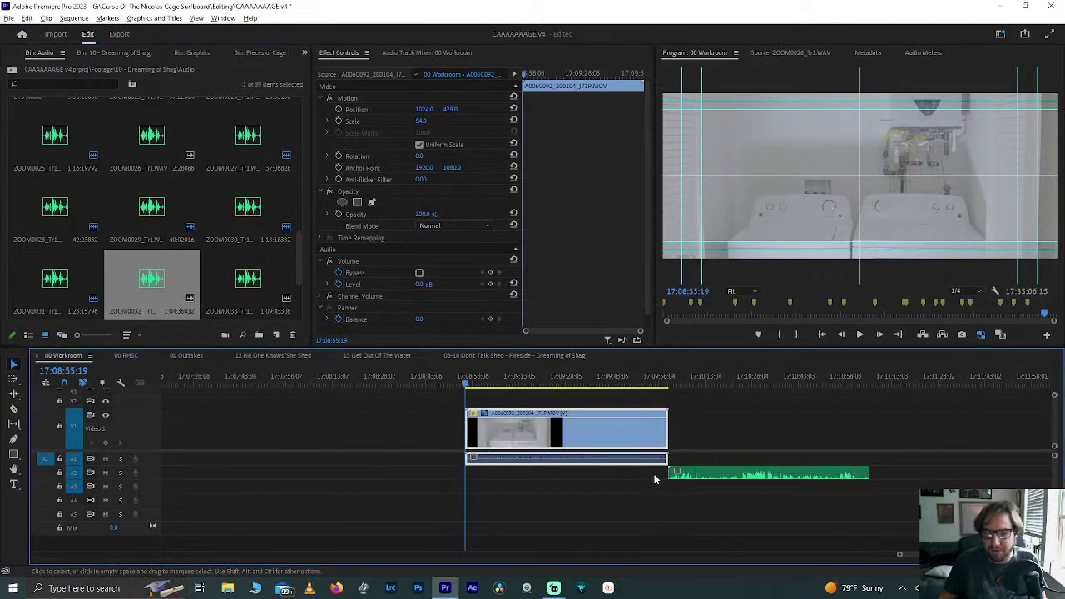
pyautogui.press('space')
pyautogui.click(499, 385)
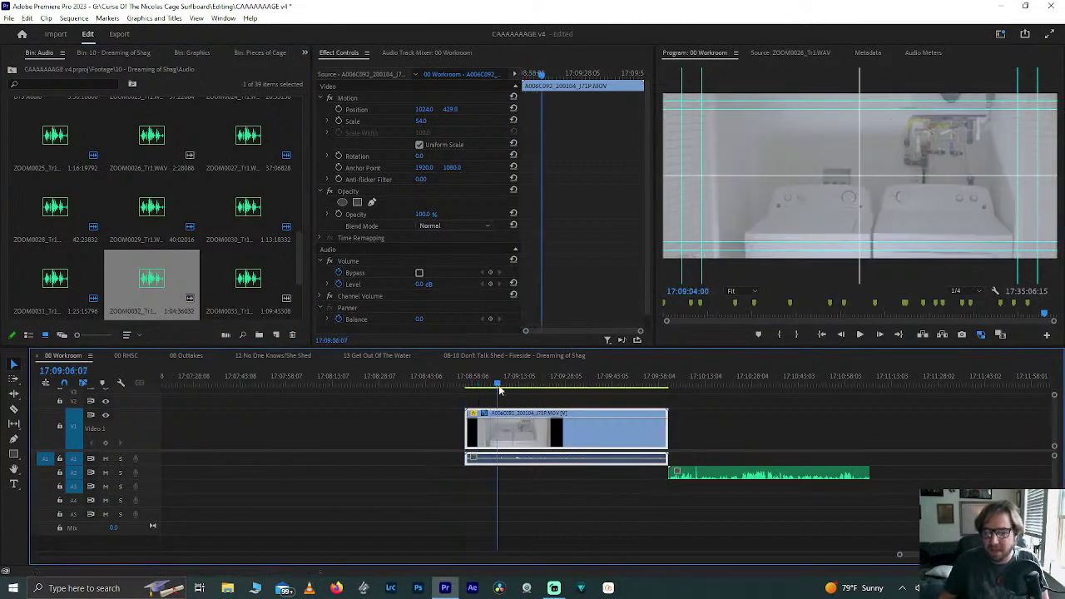
pyautogui.press('space')
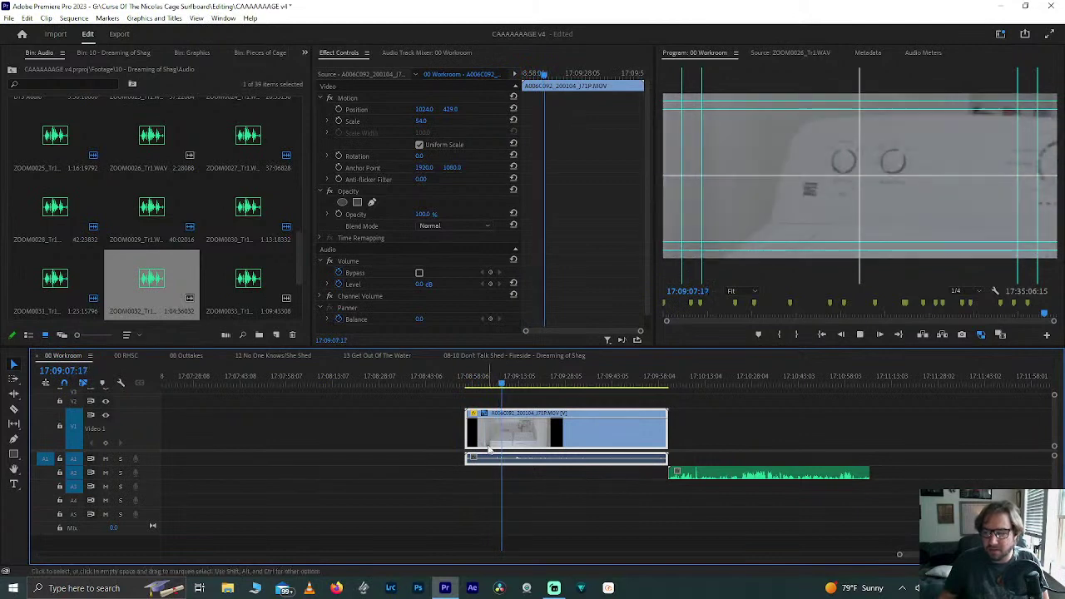
pyautogui.press('-')
pyautogui.press('-')
pyautogui.moveTo(522, 449); pyautogui.dragTo(361, 450)
pyautogui.press('-')
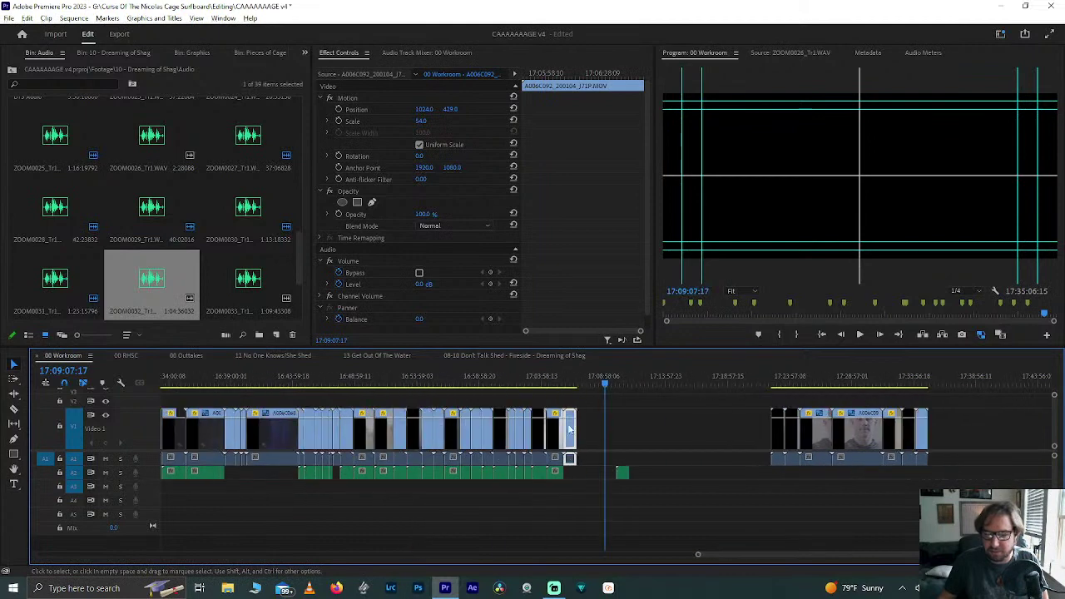
# Step: Move the next clip to the playhead and synchronize it with its Zoom audio
pyautogui.moveTo(781, 442); pyautogui.dragTo(616, 444)
pyautogui.press('=')
pyautogui.press('=')
pyautogui.press('=')
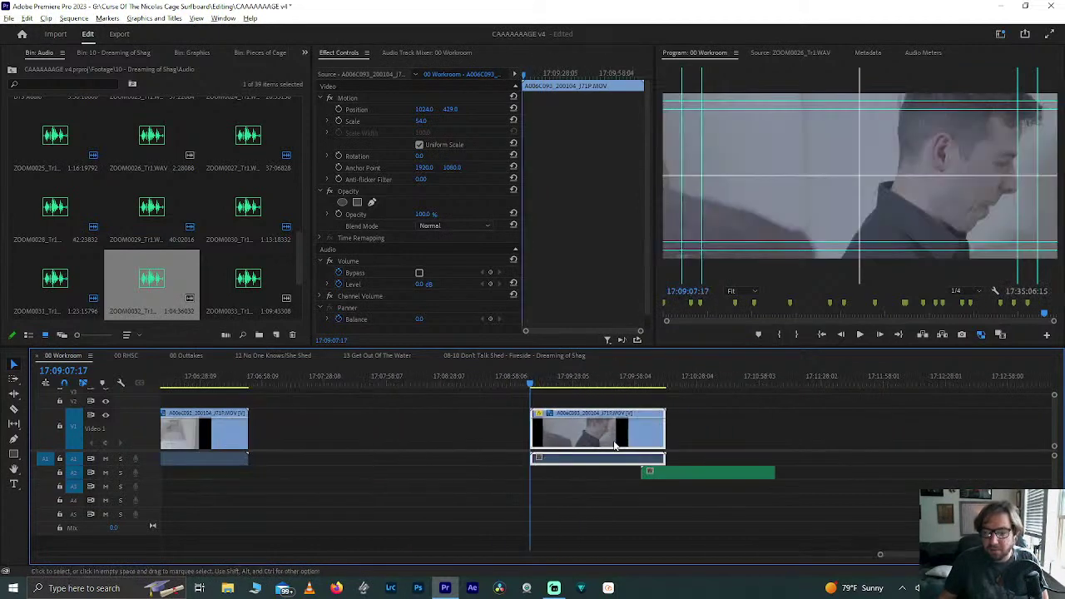
pyautogui.moveTo(458, 420); pyautogui.dragTo(666, 481)
pyautogui.rightClick(620, 433)
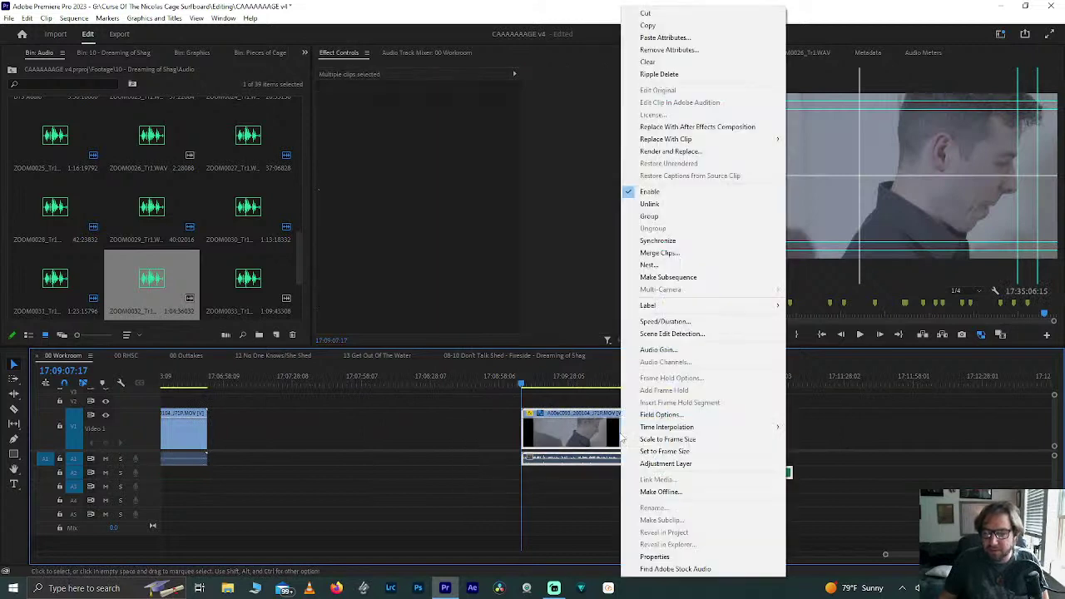
pyautogui.click(682, 242)
pyautogui.click(505, 344)
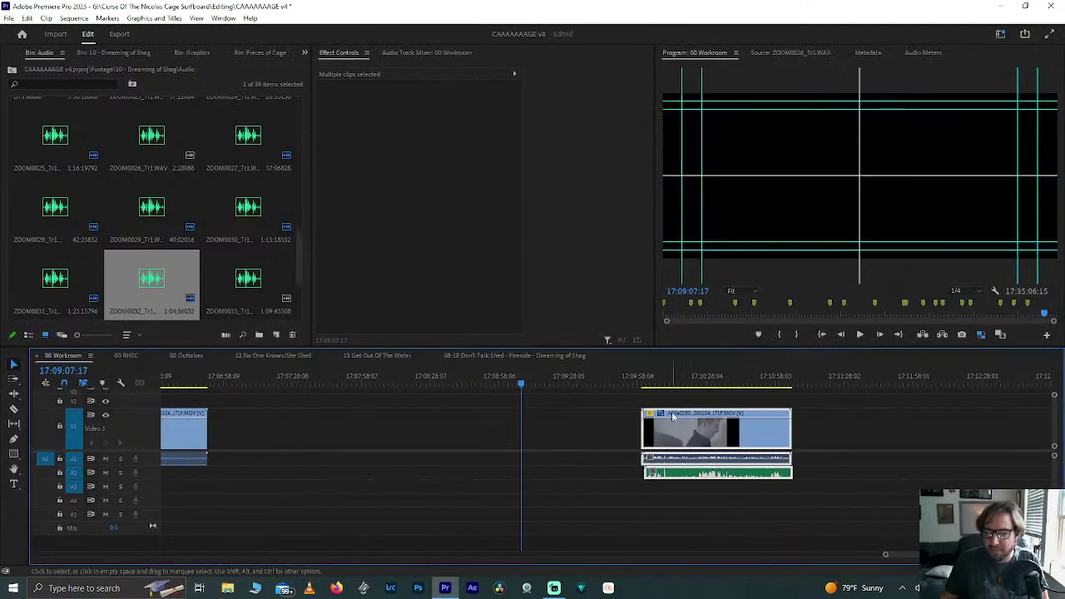
# Step: Trim the clip's start and the ZOOM0032 audio end so both edges match
pyautogui.click(654, 384)
pyautogui.press('=')
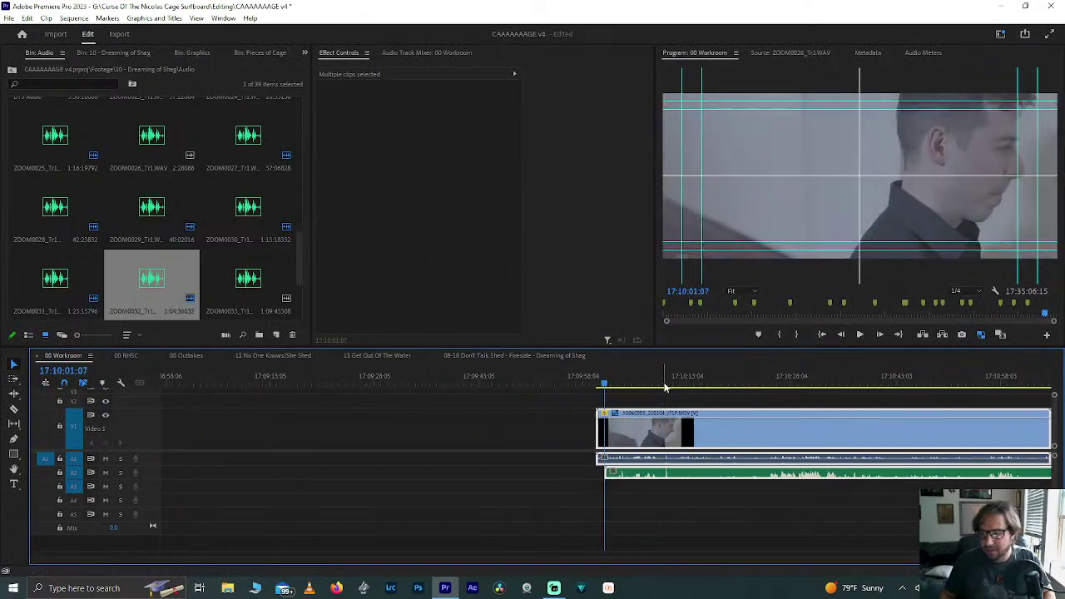
pyautogui.click(559, 436)
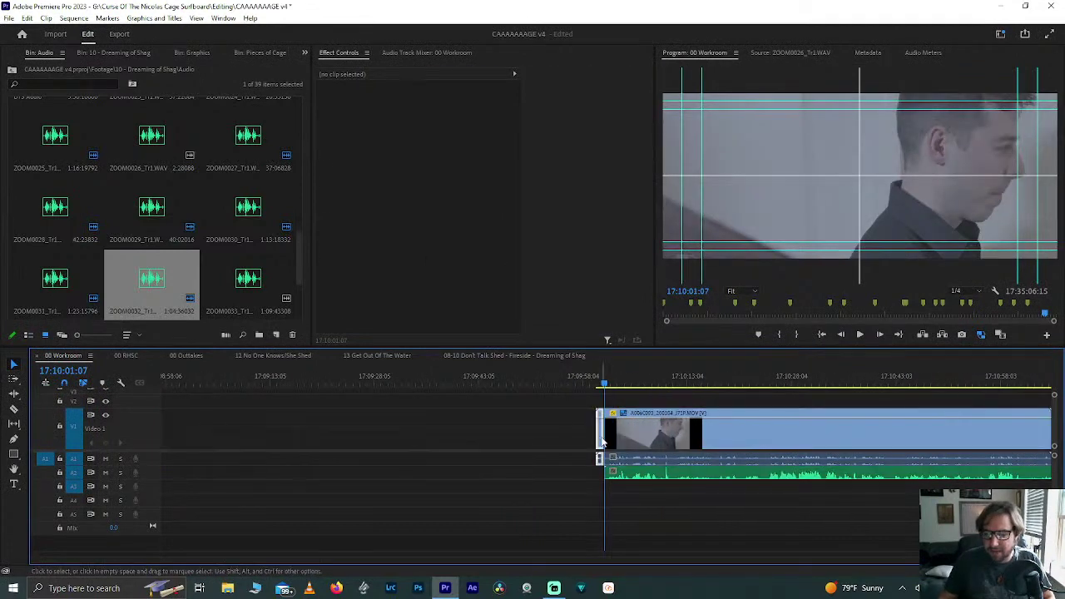
pyautogui.moveTo(596, 435); pyautogui.dragTo(601, 437)
pyautogui.scroll(-5, 601, 452)
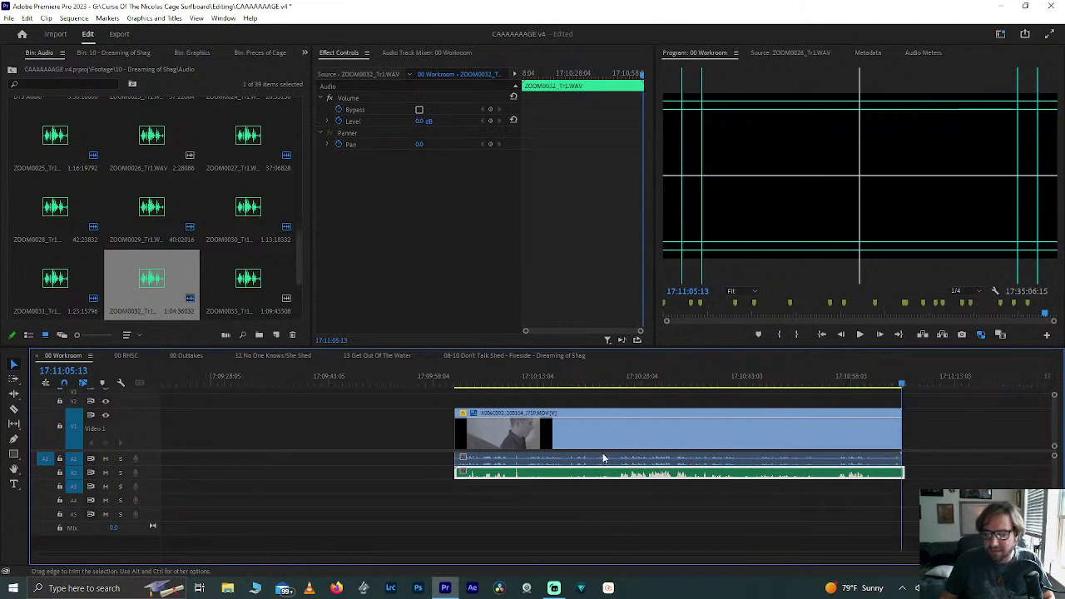
pyautogui.scroll(3, 626, 483)
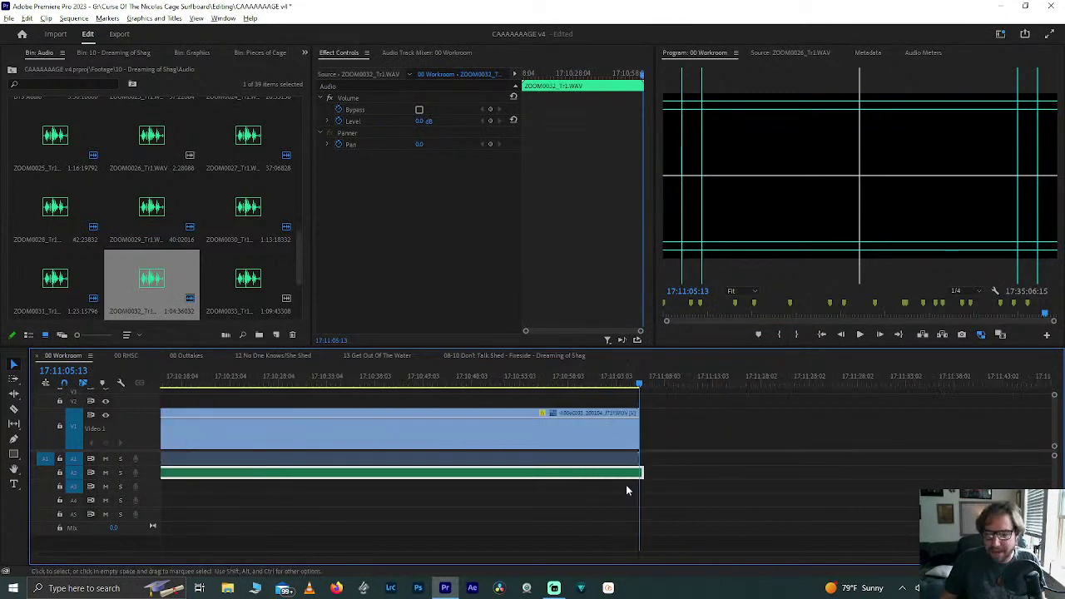
pyautogui.moveTo(693, 475); pyautogui.dragTo(670, 474)
# Step: Slide the synced clip beside the earlier clips and move A006C094 toward the playhead
pyautogui.scroll(-4, 606, 454)
pyautogui.scroll(-4, 605, 454)
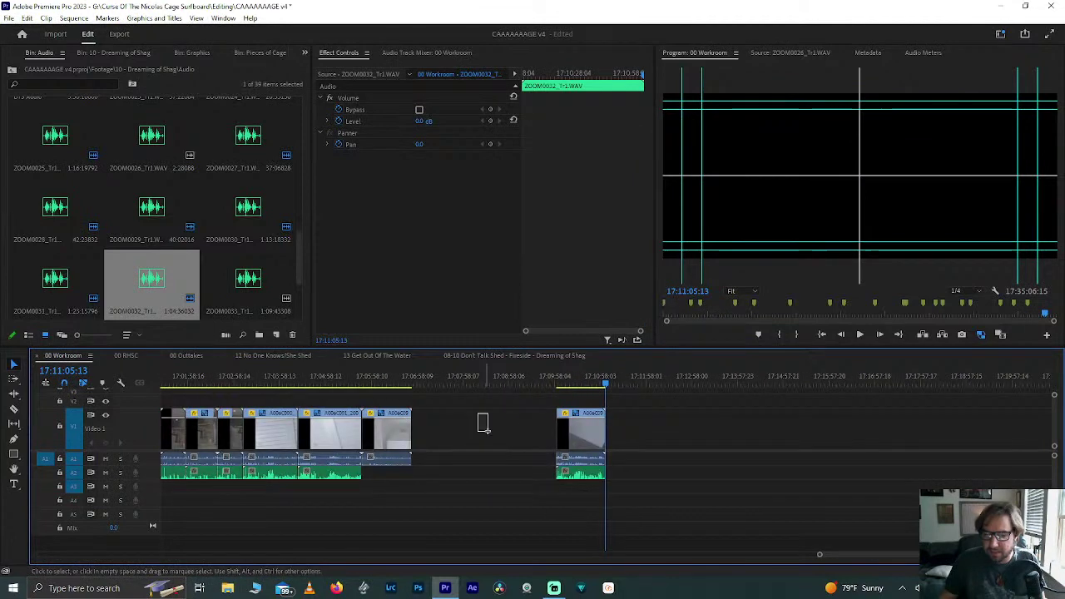
pyautogui.moveTo(582, 433); pyautogui.dragTo(443, 441)
pyautogui.scroll(-3, 446, 442)
pyautogui.scroll(-3, 446, 441)
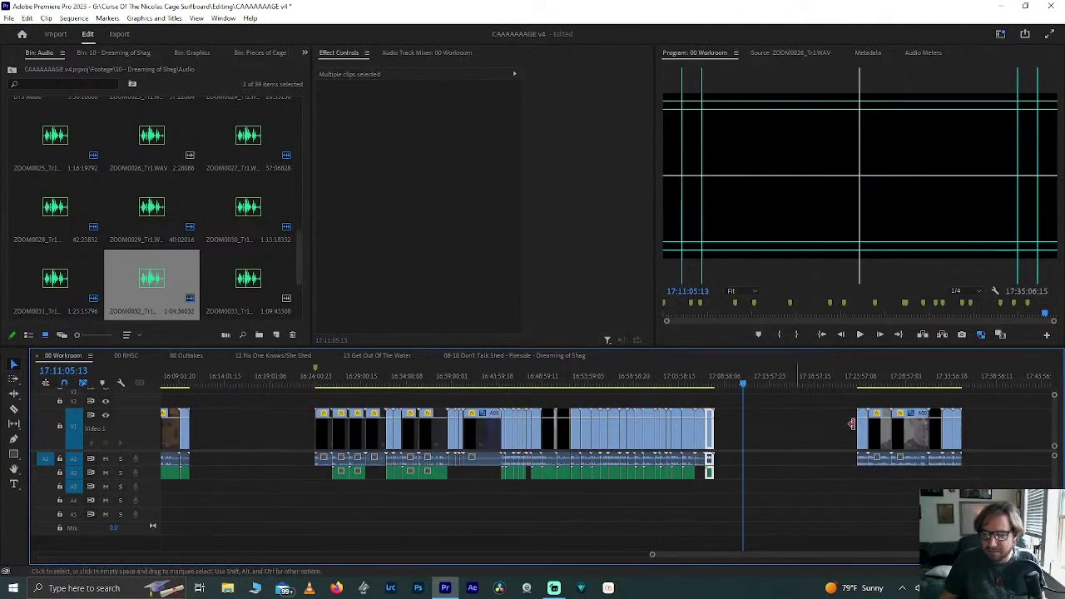
pyautogui.moveTo(863, 434); pyautogui.dragTo(749, 434)
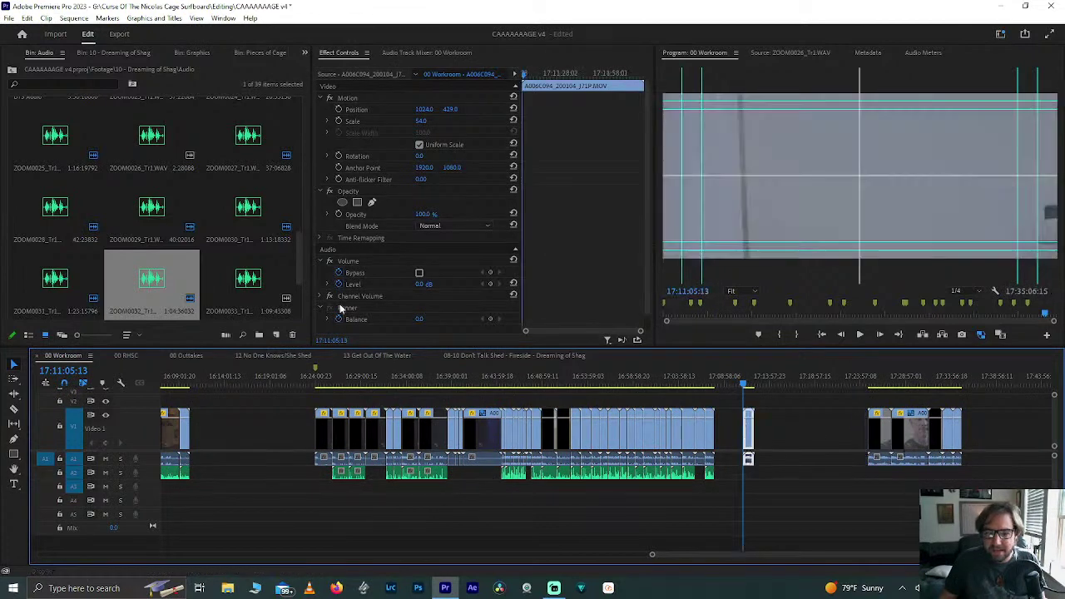
# Step: Place ZOOM0033 audio under camera clip A006C094 and synchronize the two
pyautogui.moveTo(250, 281); pyautogui.dragTo(755, 473)
pyautogui.press('=')
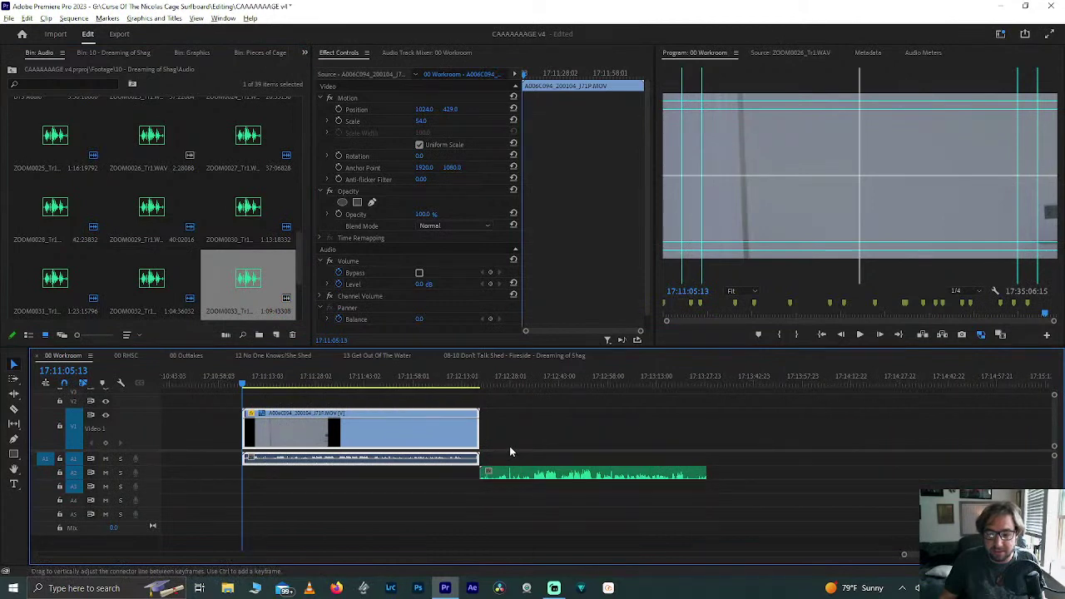
pyautogui.press('-')
pyautogui.moveTo(381, 413); pyautogui.dragTo(542, 483)
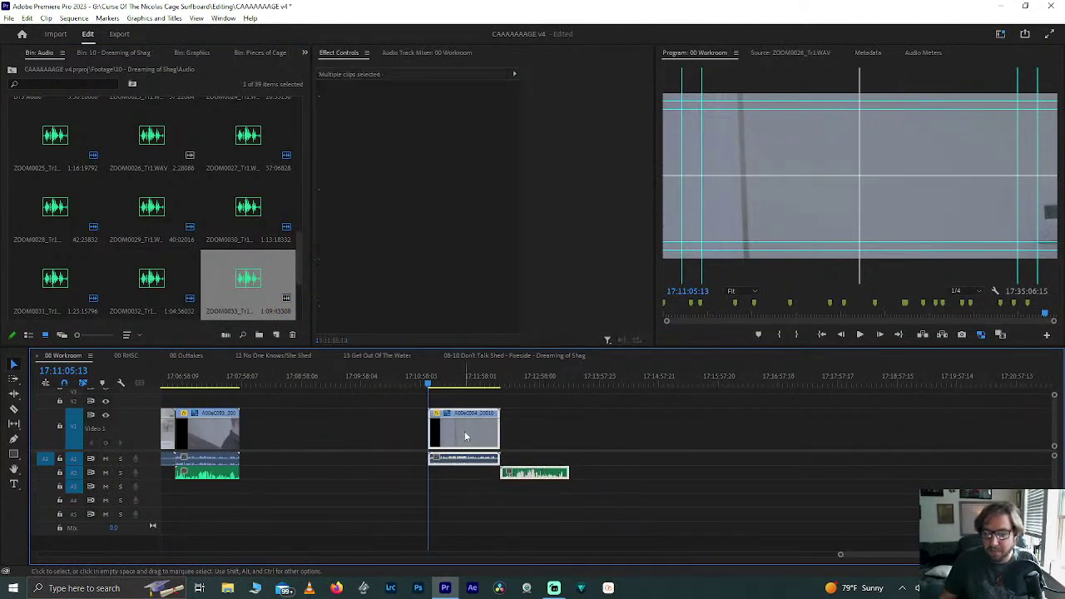
pyautogui.rightClick(464, 431)
pyautogui.click(513, 235)
pyautogui.press('Return')
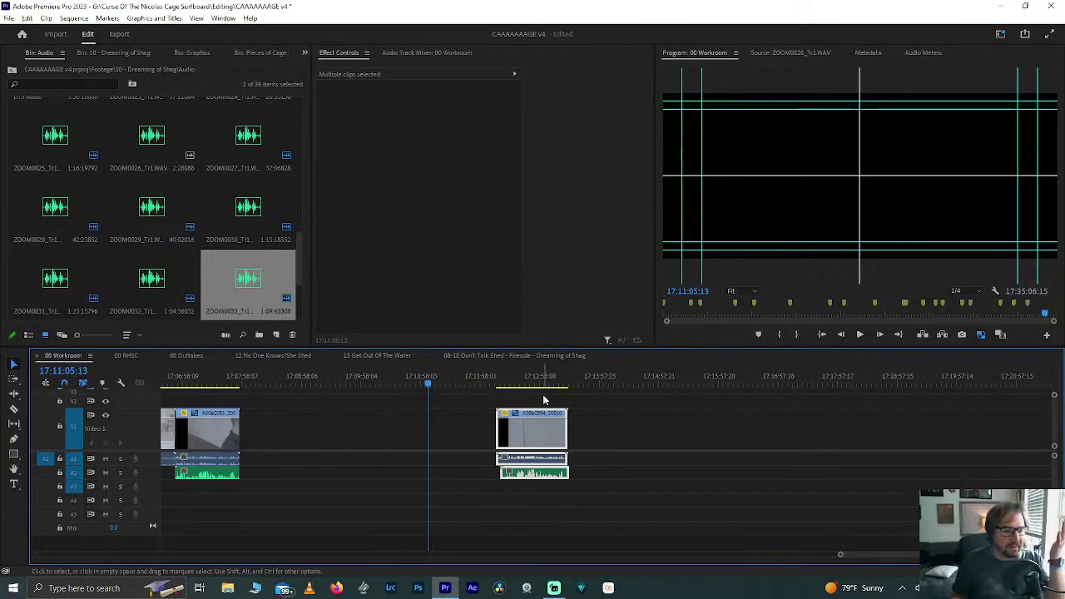
# Step: Trim the start of A006C094 and its ZOOM0033 audio to the playhead
pyautogui.click(476, 443)
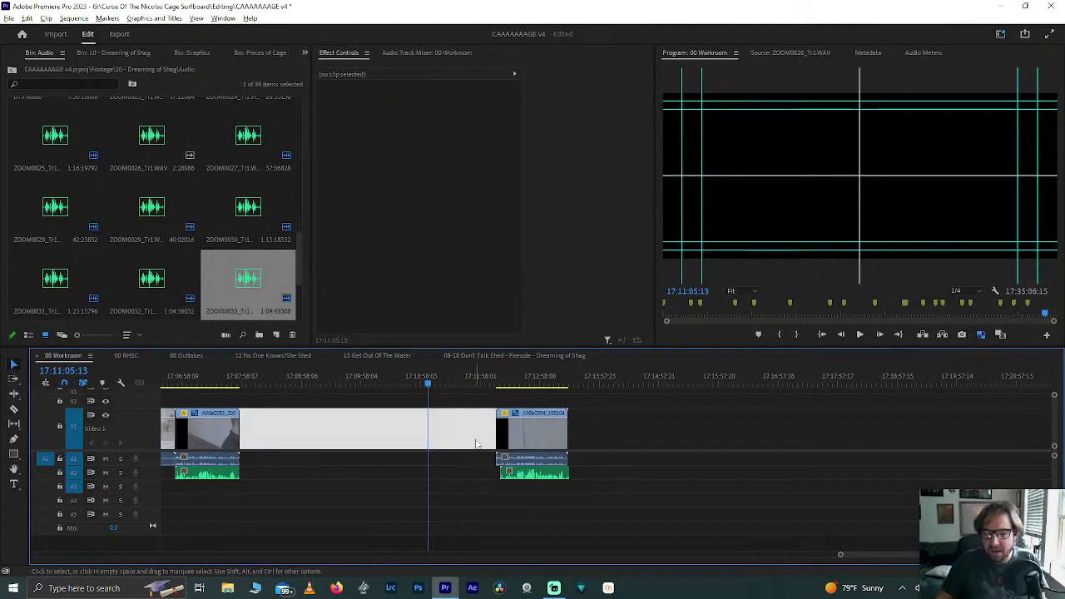
pyautogui.scroll(3, 476, 443)
pyautogui.click(557, 381)
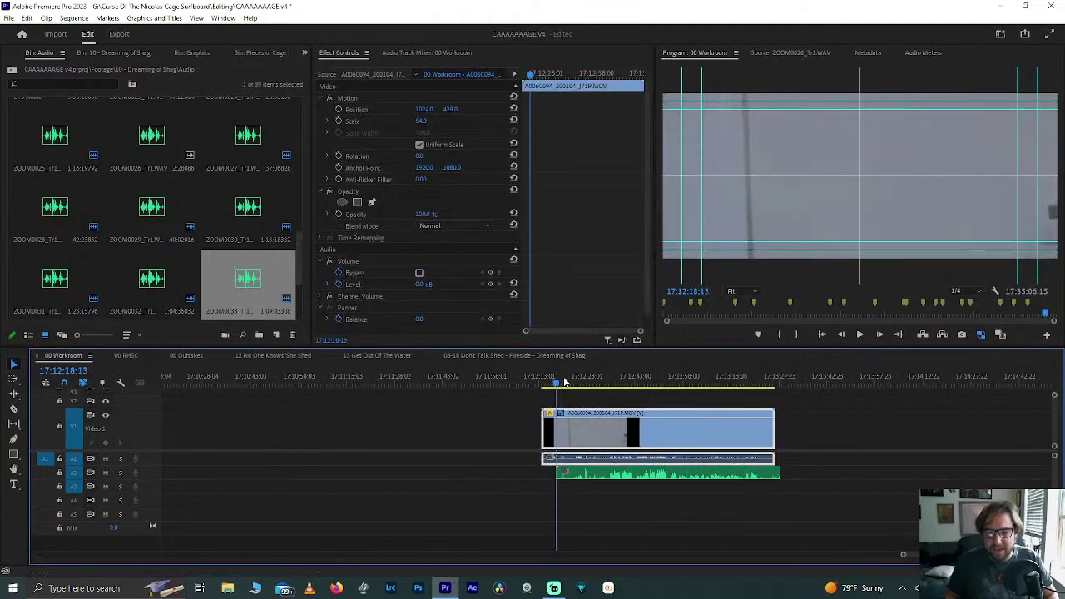
pyautogui.click(504, 431)
pyautogui.click(548, 437)
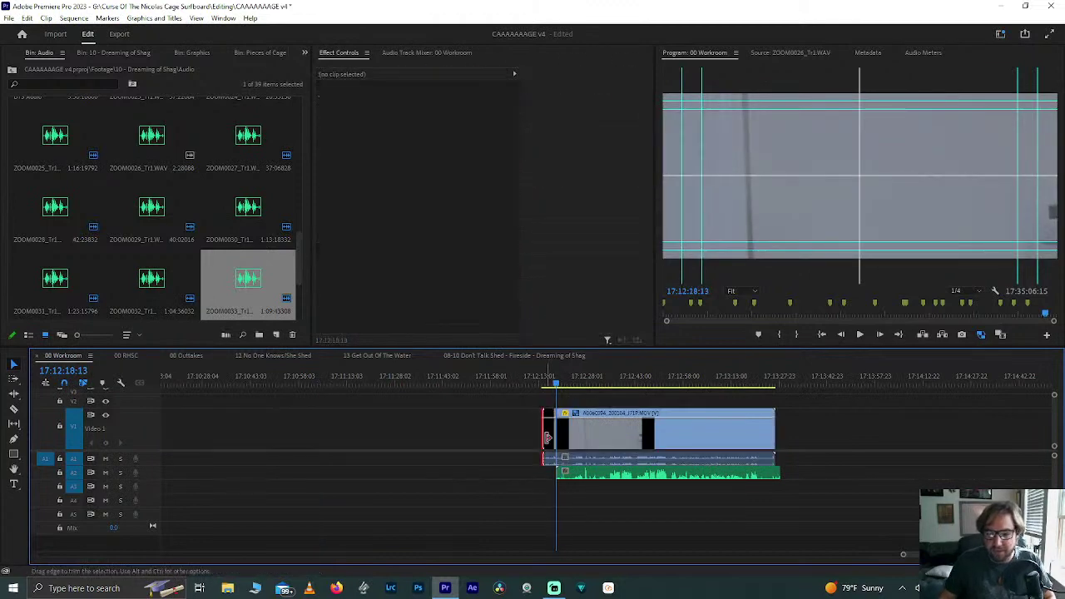
pyautogui.press('e')
pyautogui.press('Down')
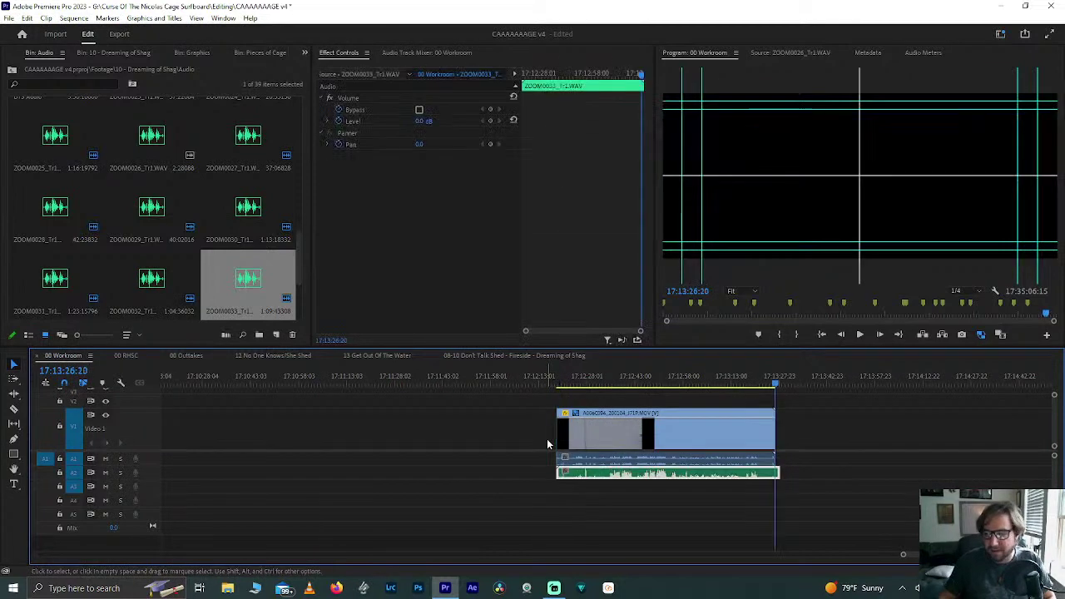
# Step: Move the synced A006C094 clip left so it joins the earlier clips
pyautogui.click(776, 473)
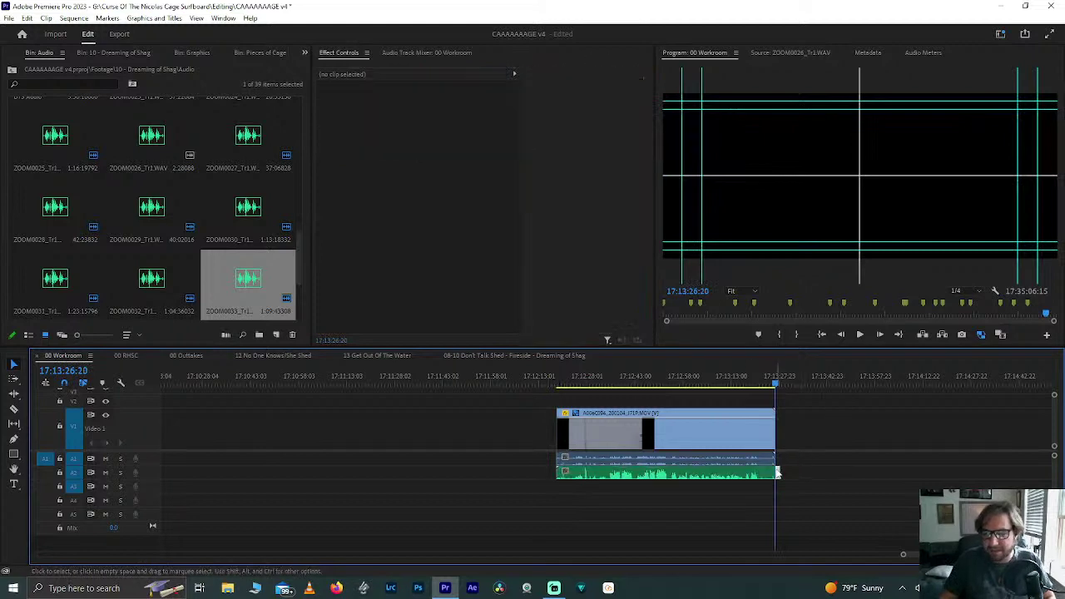
pyautogui.press('-')
pyautogui.moveTo(577, 416); pyautogui.dragTo(779, 499)
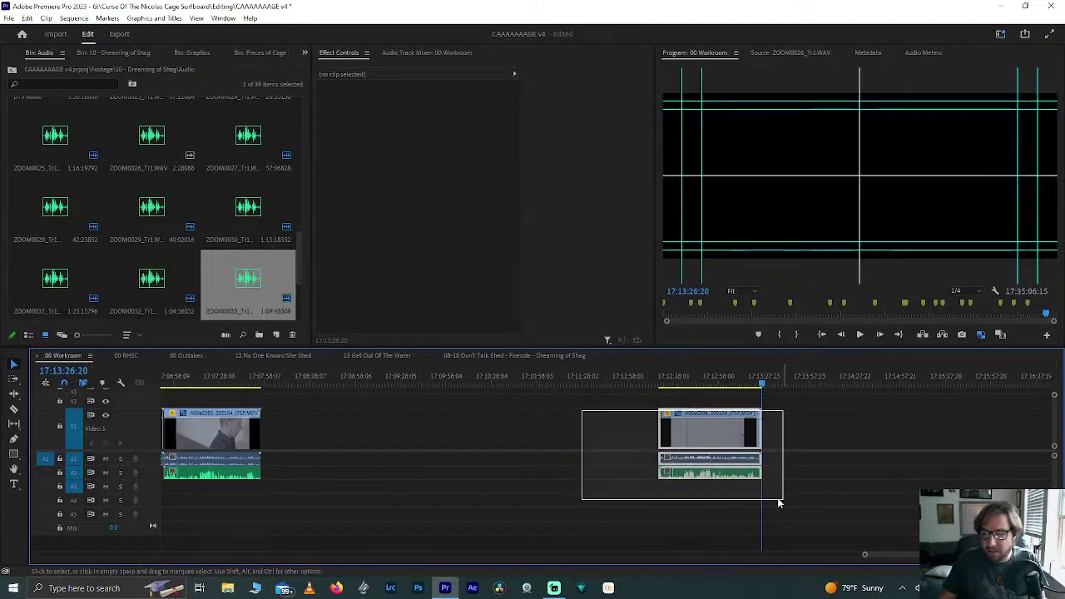
pyautogui.moveTo(691, 433); pyautogui.dragTo(292, 429)
pyautogui.press('-')
pyautogui.press('-')
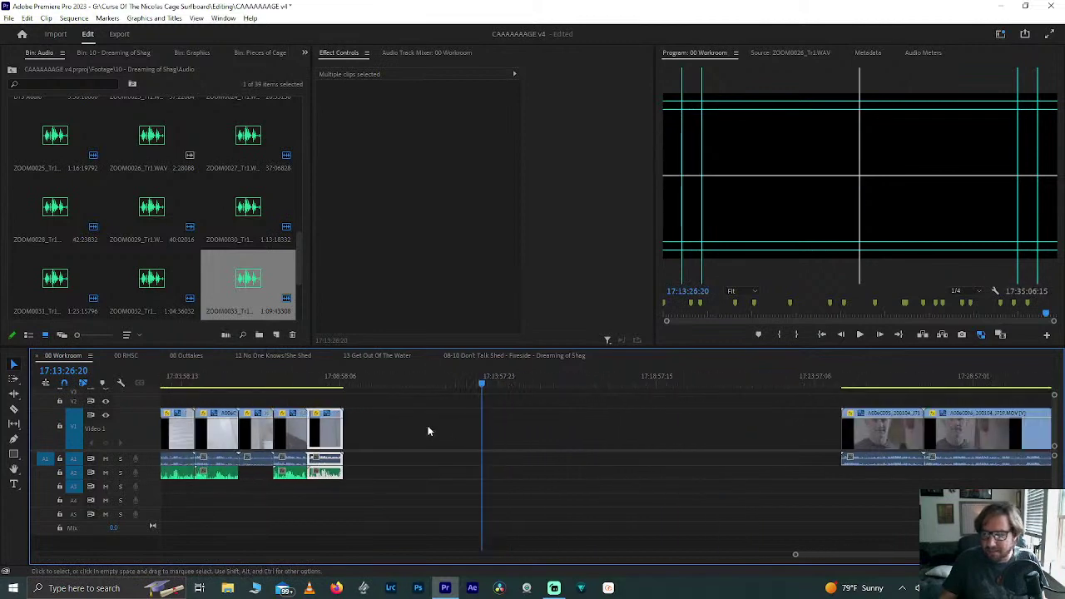
# Step: Move the next camera clip to the playhead and sync ZOOM0034 audio to it on A3
pyautogui.moveTo(863, 435); pyautogui.dragTo(503, 435)
pyautogui.scroll(-2, 298, 238)
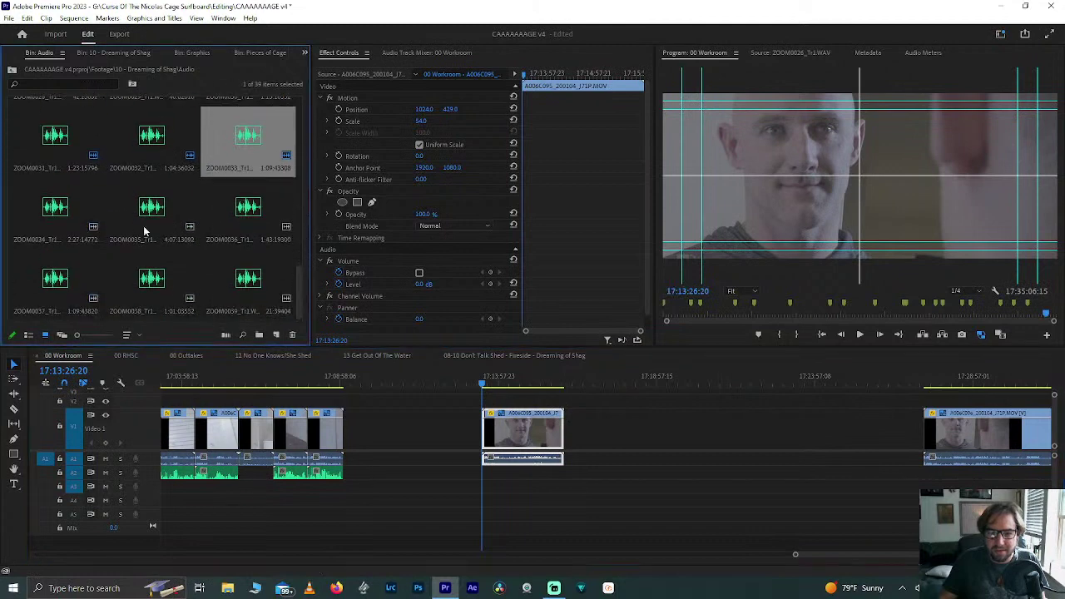
pyautogui.click(99, 239)
pyautogui.moveTo(98, 238); pyautogui.dragTo(524, 475)
pyautogui.moveTo(583, 422); pyautogui.dragTo(483, 477)
pyautogui.rightClick(533, 437)
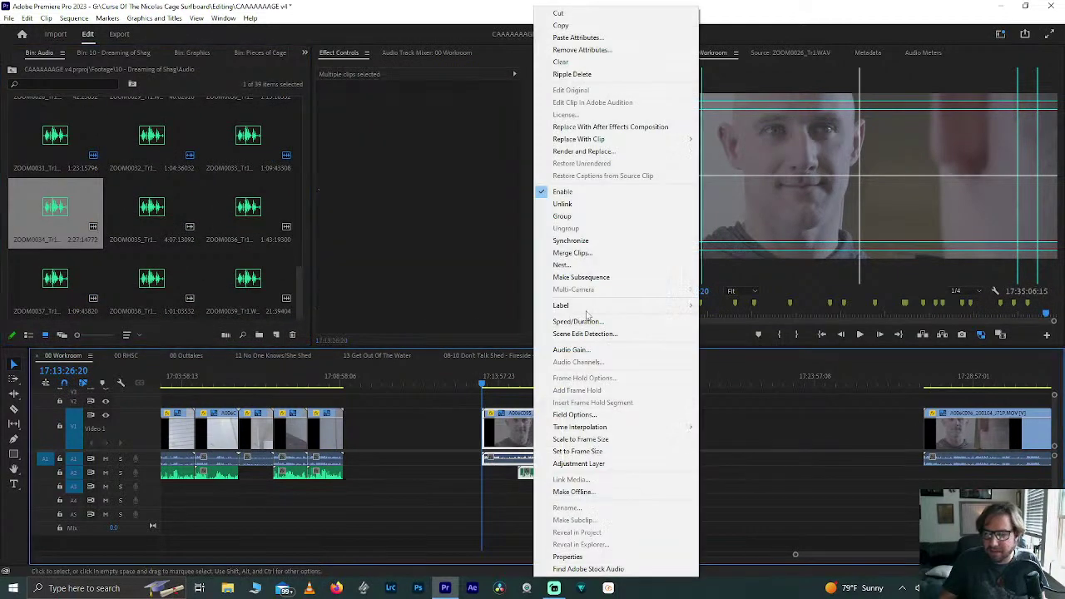
pyautogui.click(572, 240)
pyautogui.press('Return')
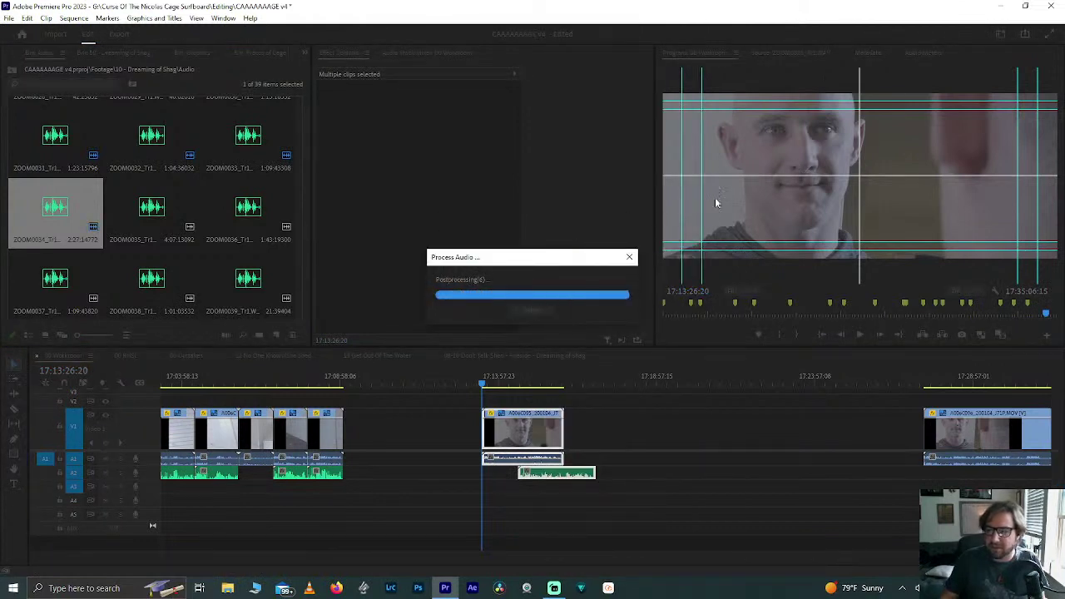
# Step: Split the clips where the ZOOM0034 audio begins and delete the leftover piece before it
pyautogui.scroll(3, 511, 470)
pyautogui.scroll(2, 511, 472)
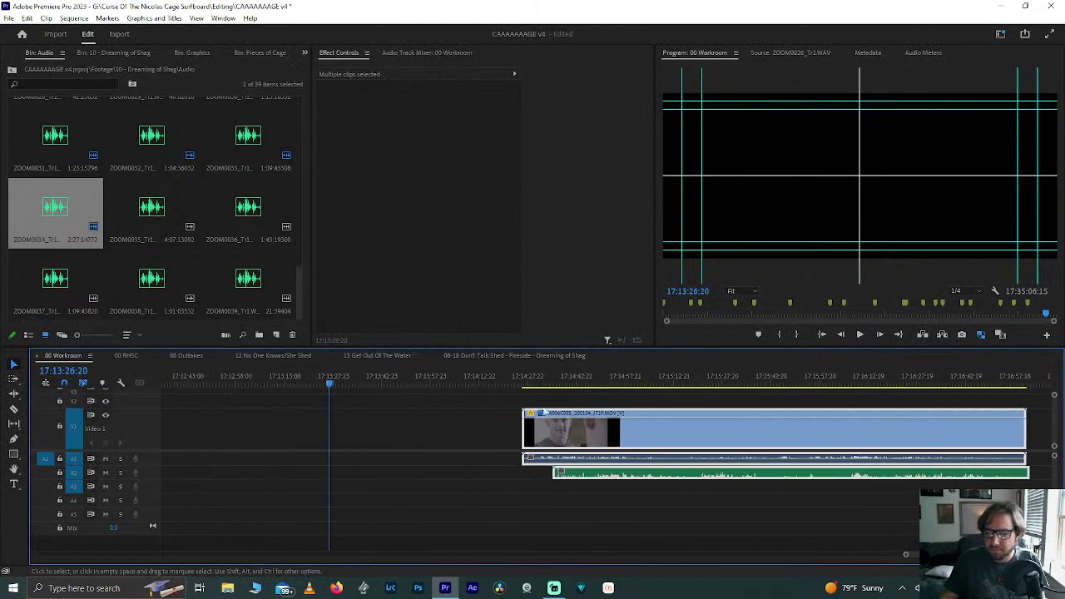
pyautogui.click(552, 381)
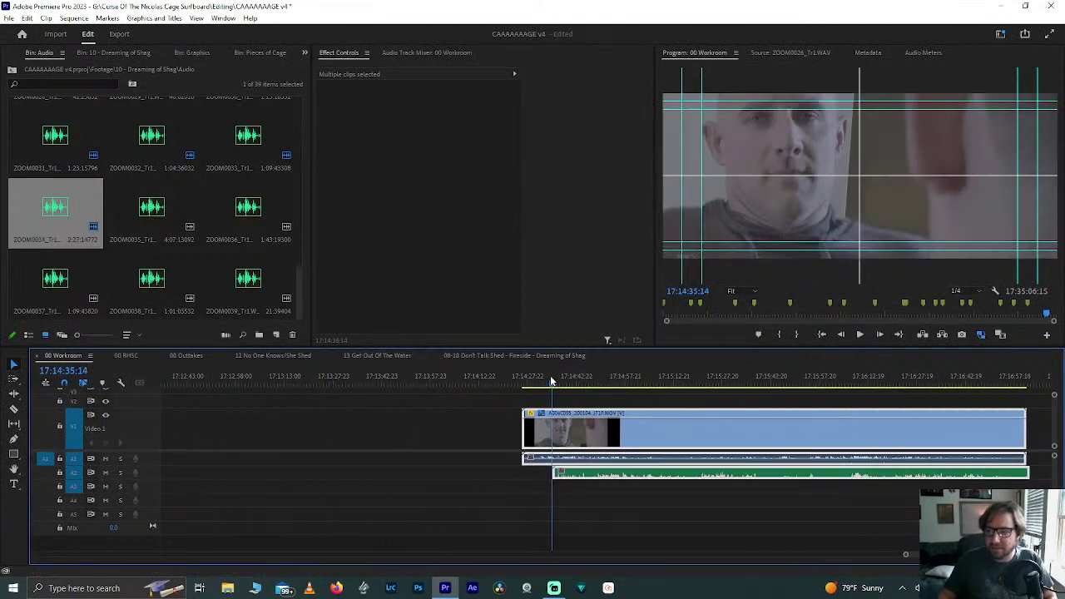
pyautogui.hotkey('ctrl', 'k')
pyautogui.moveTo(163, 447); pyautogui.dragTo(533, 420)
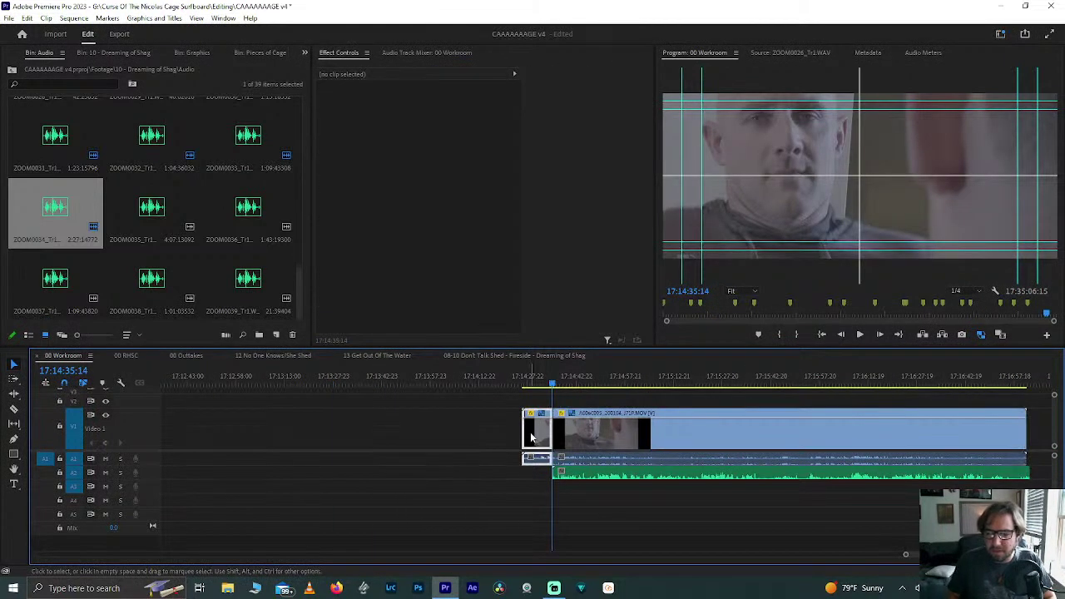
pyautogui.press('Delete')
# Step: Move the synced A006C095 clip left toward the earlier clips
pyautogui.press('End')
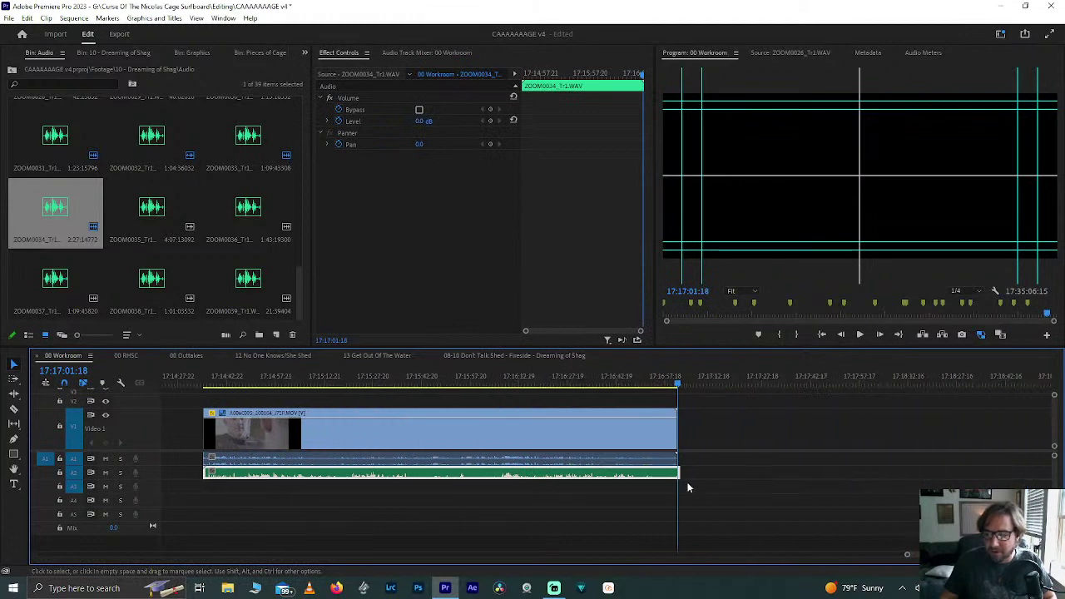
pyautogui.scroll(-2, 584, 486)
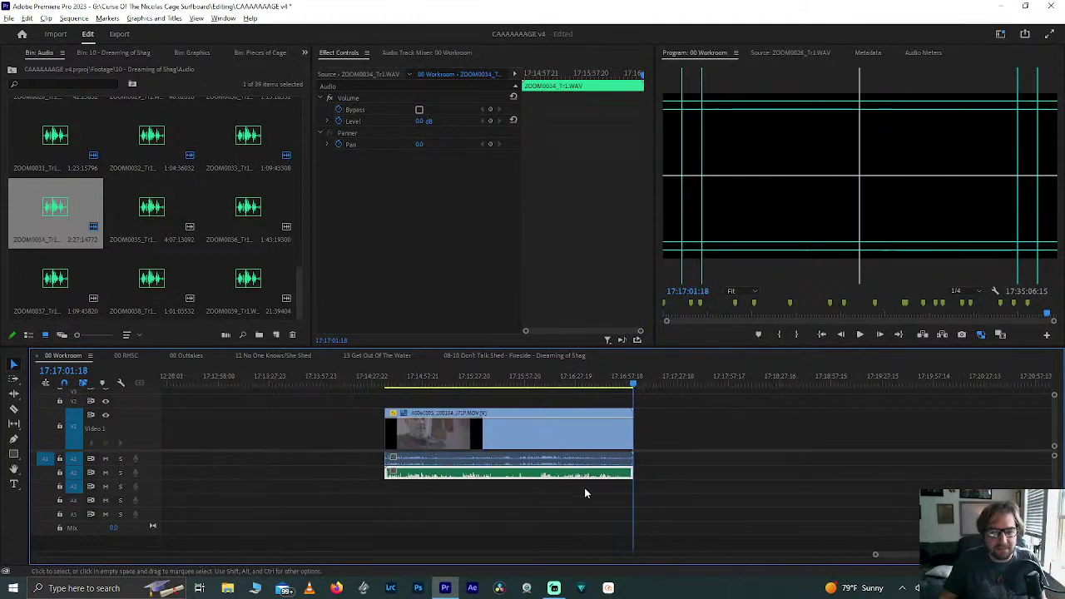
pyautogui.scroll(-2, 584, 493)
pyautogui.moveTo(532, 432); pyautogui.dragTo(373, 441)
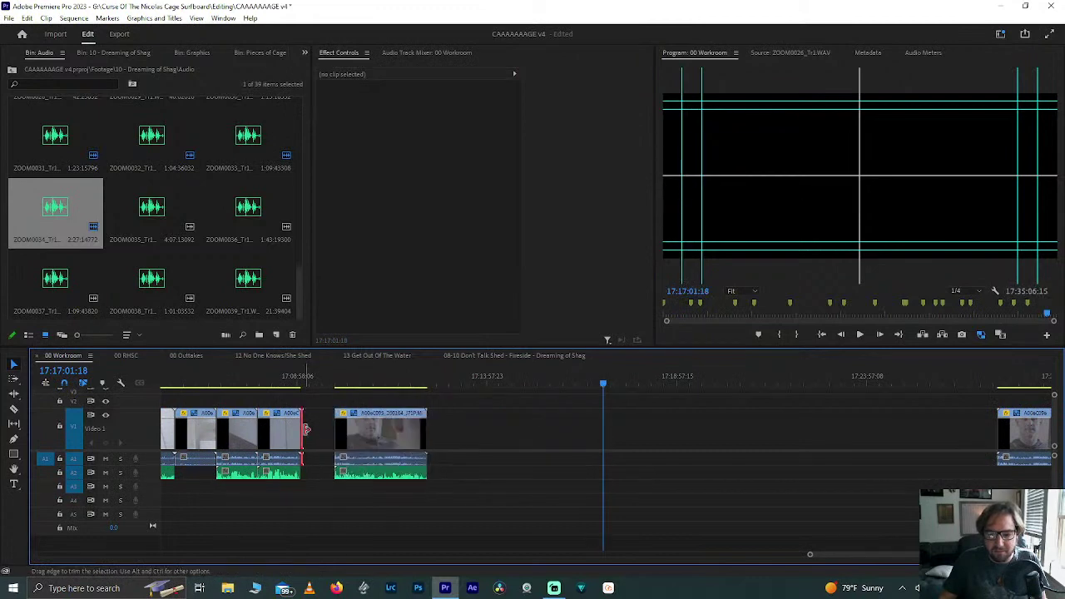
# Step: Delete the gap before the clip and move the far-right clip left
pyautogui.click(313, 433)
pyautogui.press('Delete')
pyautogui.scroll(-2, 444, 427)
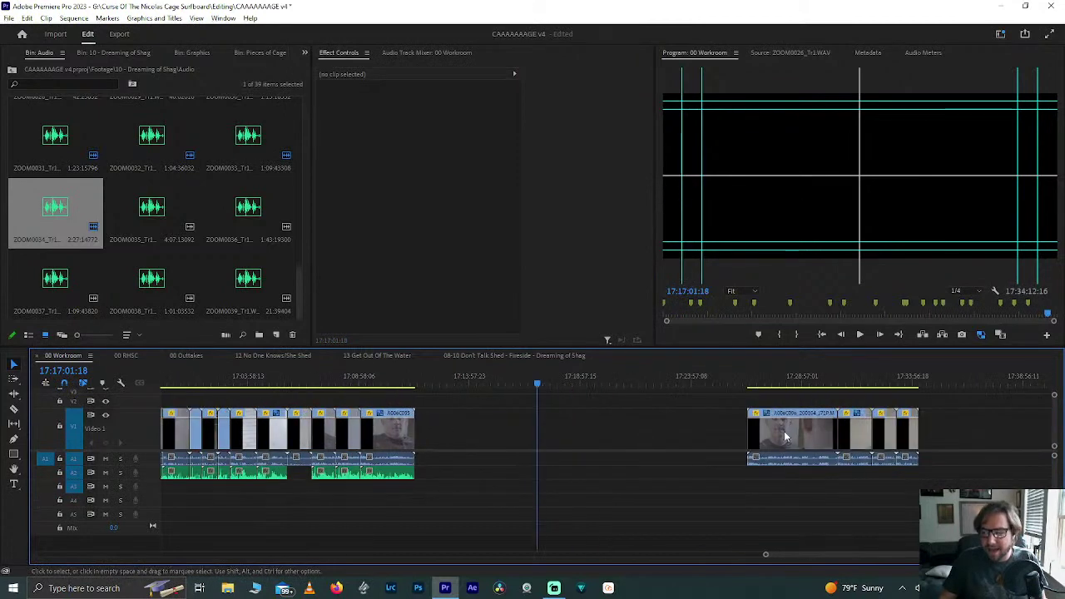
pyautogui.moveTo(791, 433); pyautogui.dragTo(575, 434)
# Step: Add ZOOM0035 audio beneath the camera clip and synchronize them
pyautogui.moveTo(141, 212); pyautogui.dragTo(510, 449)
pyautogui.moveTo(490, 432); pyautogui.dragTo(608, 481)
pyautogui.rightClick(584, 449)
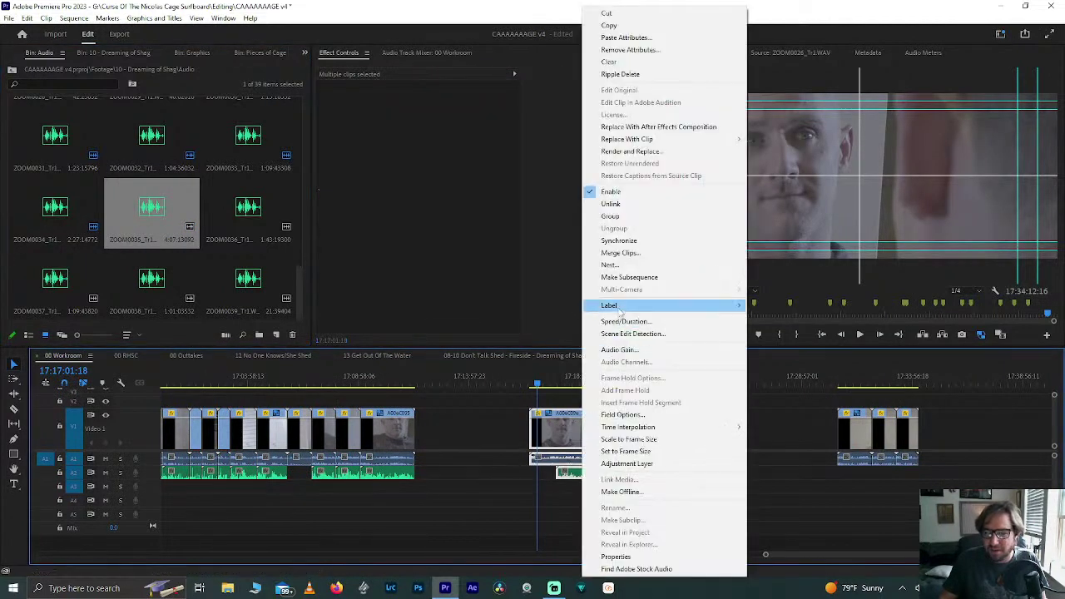
pyautogui.click(628, 241)
pyautogui.press('Return')
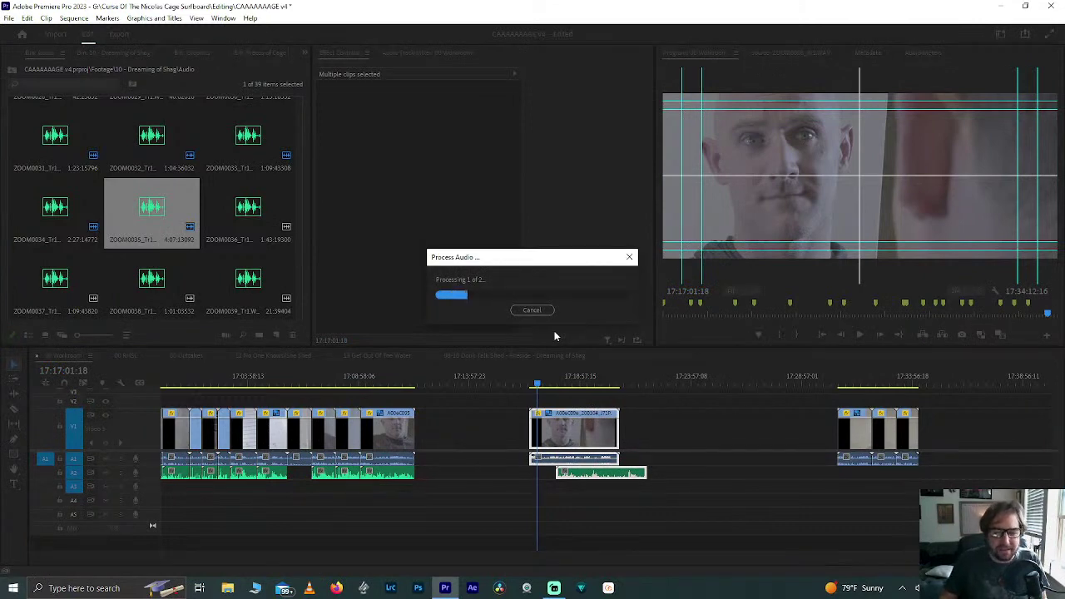
# Step: Trim the end of the ZOOM0035 audio to the video clip's end
pyautogui.scroll(8, 580, 452)
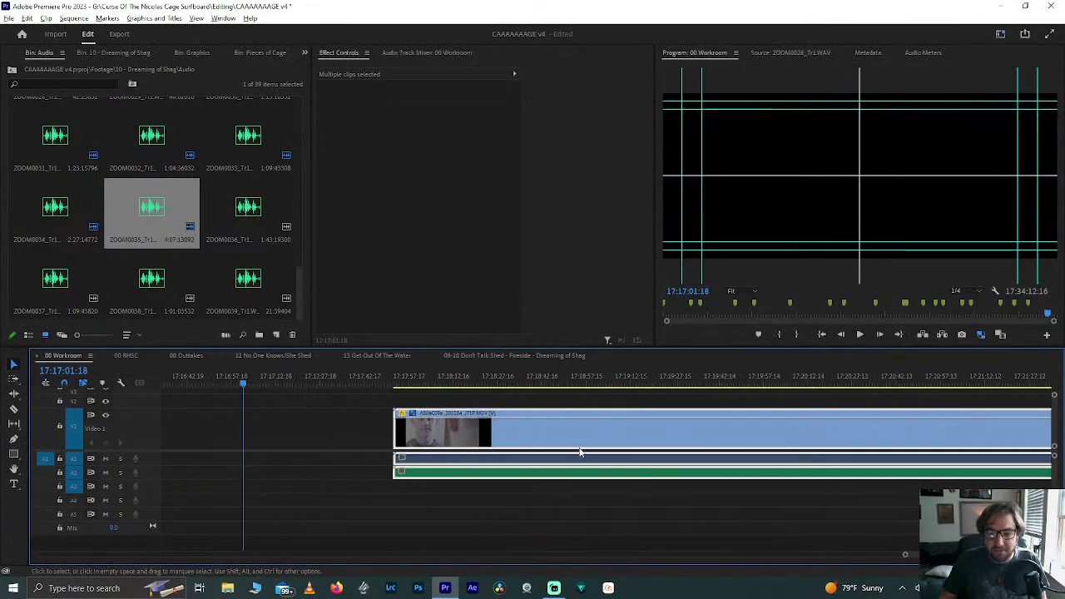
pyautogui.click(410, 384)
pyautogui.press('Up')
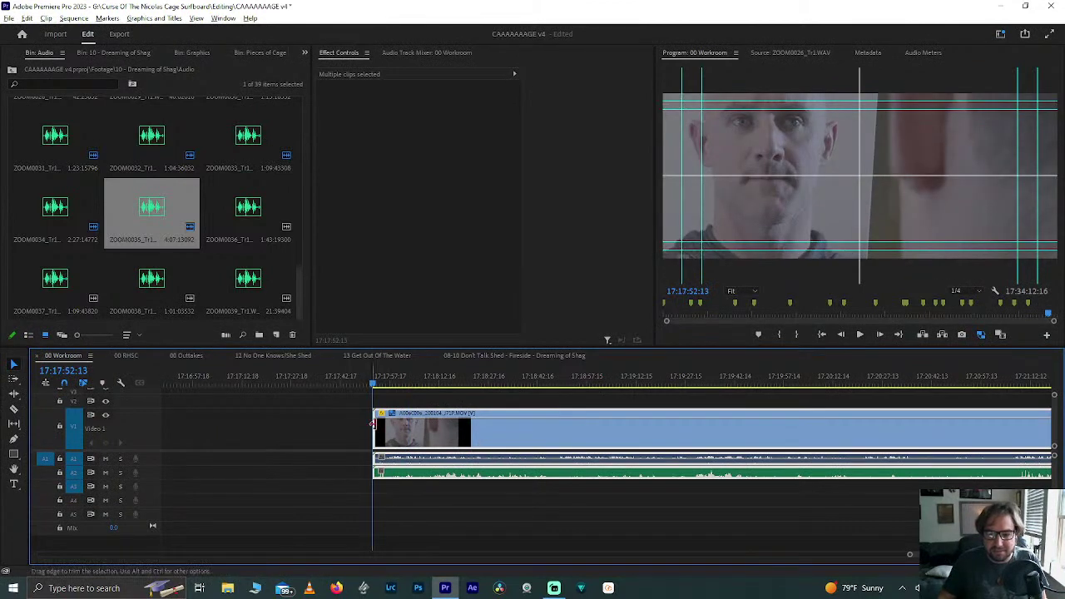
pyautogui.scroll(6, 367, 433)
pyautogui.click(417, 470)
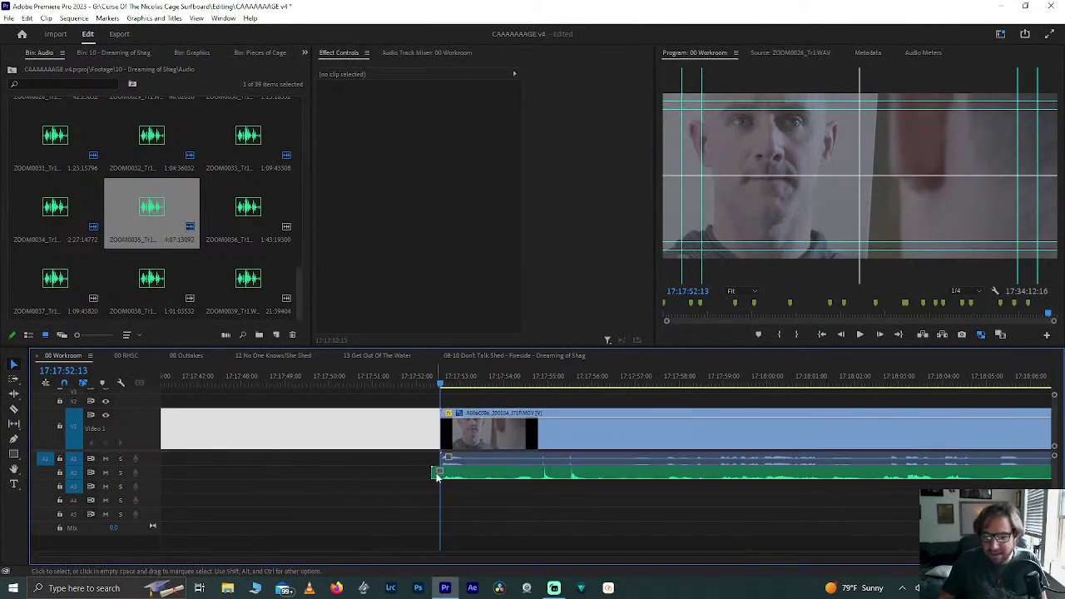
pyautogui.click(439, 476)
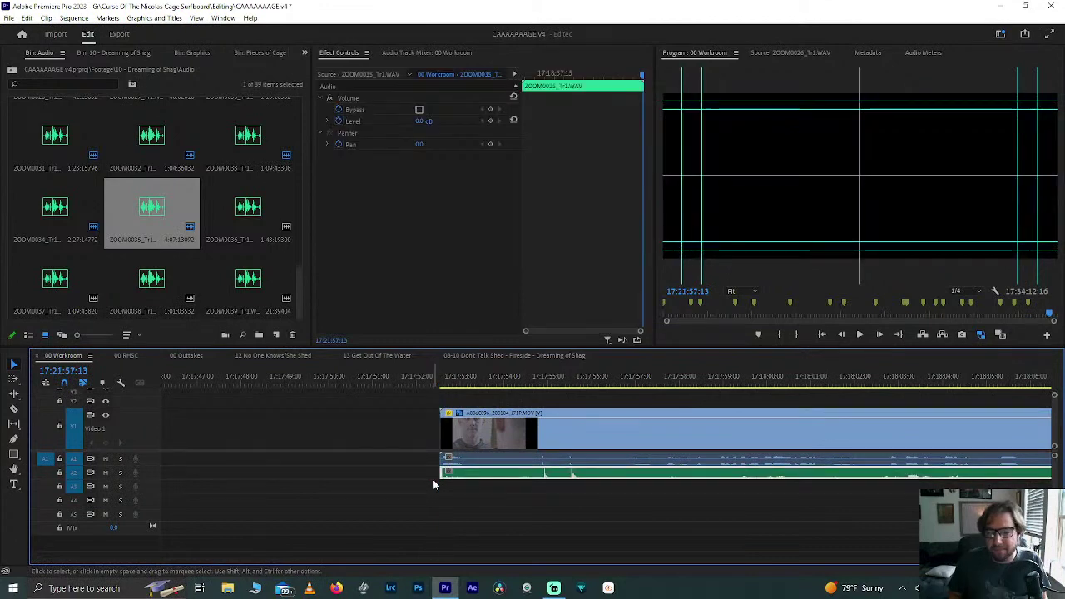
pyautogui.press('Down')
pyautogui.moveTo(690, 472); pyautogui.dragTo(607, 475)
# Step: Select the empty gap on the V1 video track
pyautogui.scroll(-3, 529, 478)
pyautogui.scroll(-5, 529, 479)
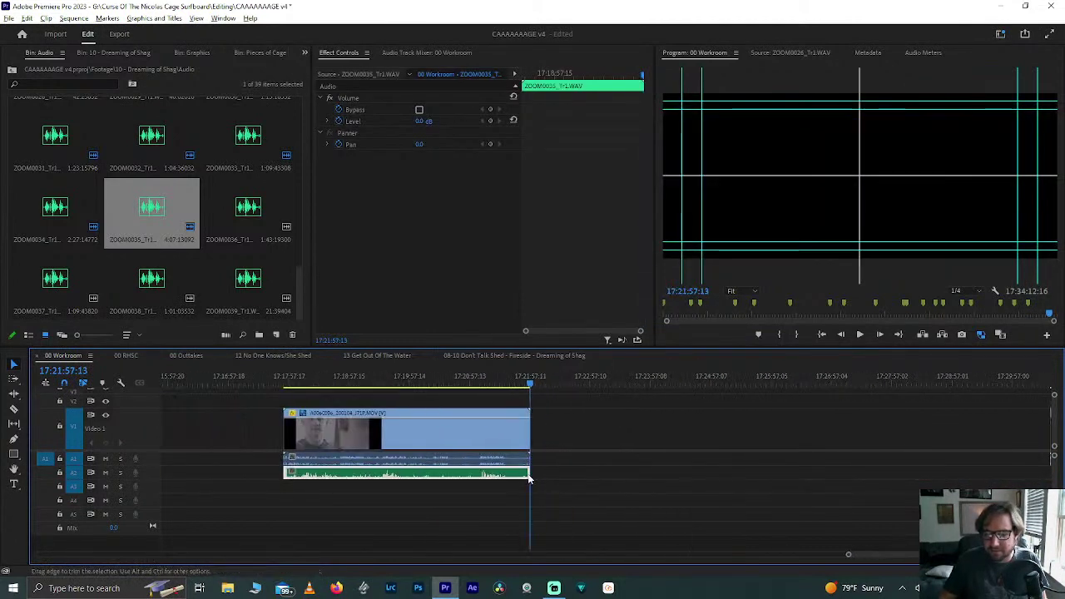
pyautogui.click(592, 439)
# Step: Ripple-delete the V1 gap and move the next clip left
pyautogui.press('Delete')
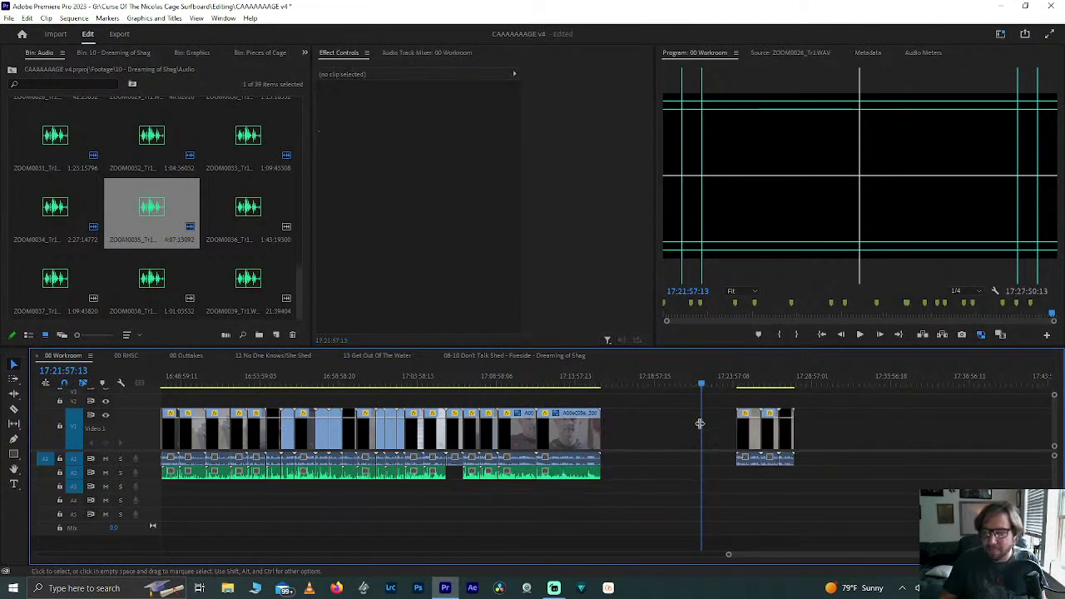
pyautogui.moveTo(751, 433); pyautogui.dragTo(676, 438)
pyautogui.click(663, 386)
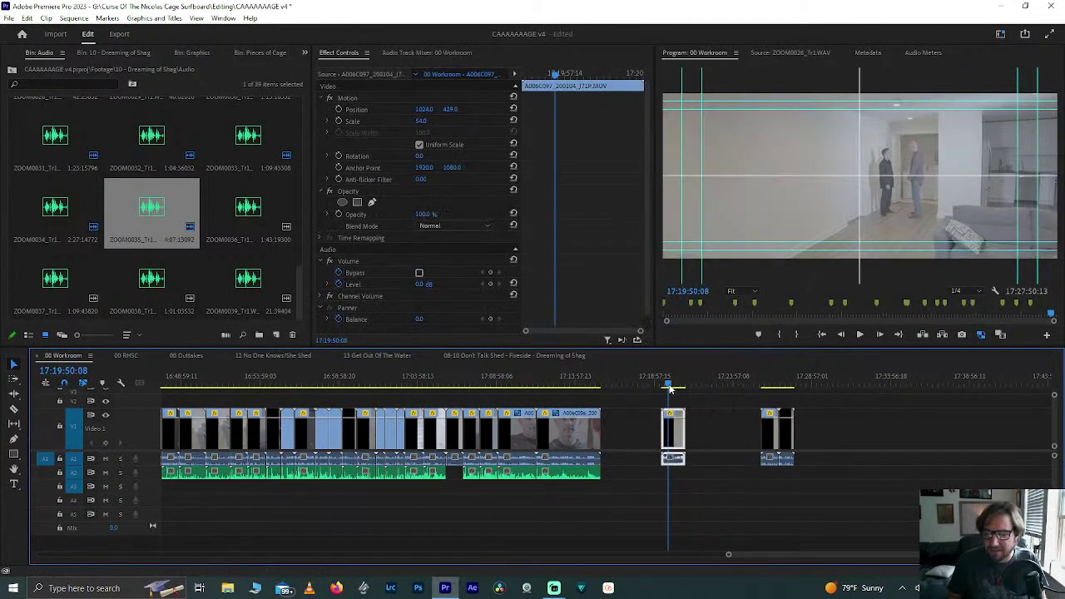
# Step: Add ZOOM0036 audio under the video clip and synchronize them by audio
pyautogui.moveTo(275, 238); pyautogui.dragTo(682, 477)
pyautogui.moveTo(647, 407); pyautogui.dragTo(703, 479)
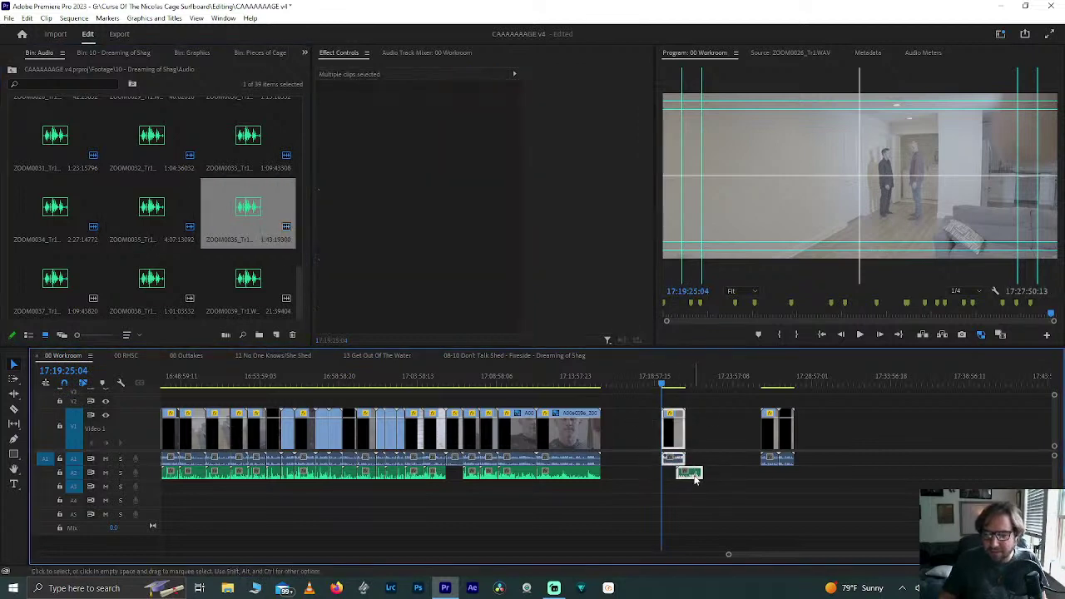
pyautogui.rightClick(696, 473)
pyautogui.click(732, 241)
pyautogui.press('Return')
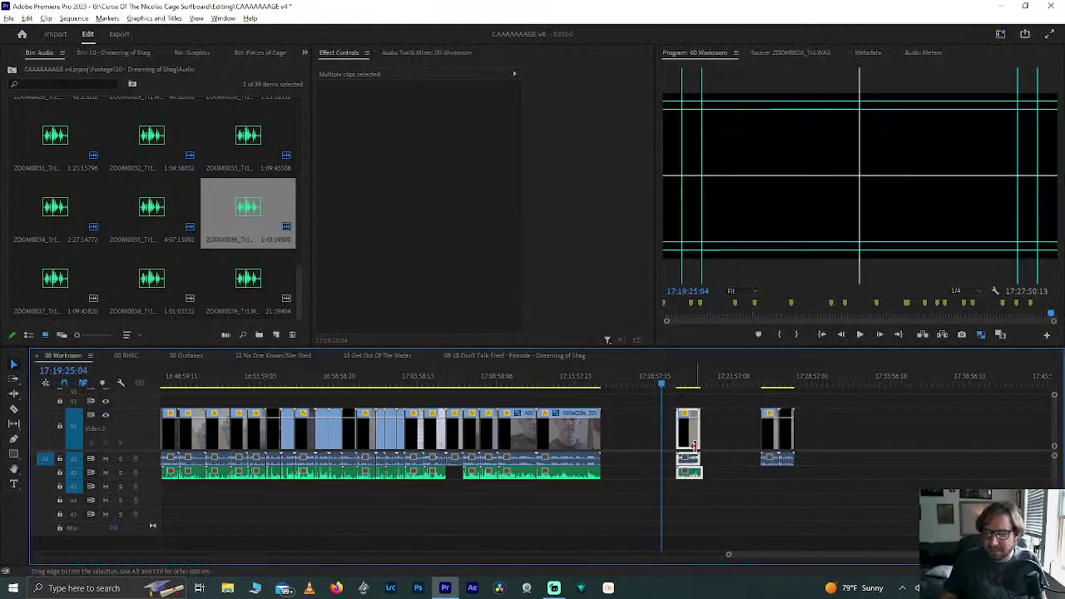
# Step: Trim the ZOOM0036 audio end to the video's end and move the pair left
pyautogui.scroll(5, 696, 446)
pyautogui.click(880, 432)
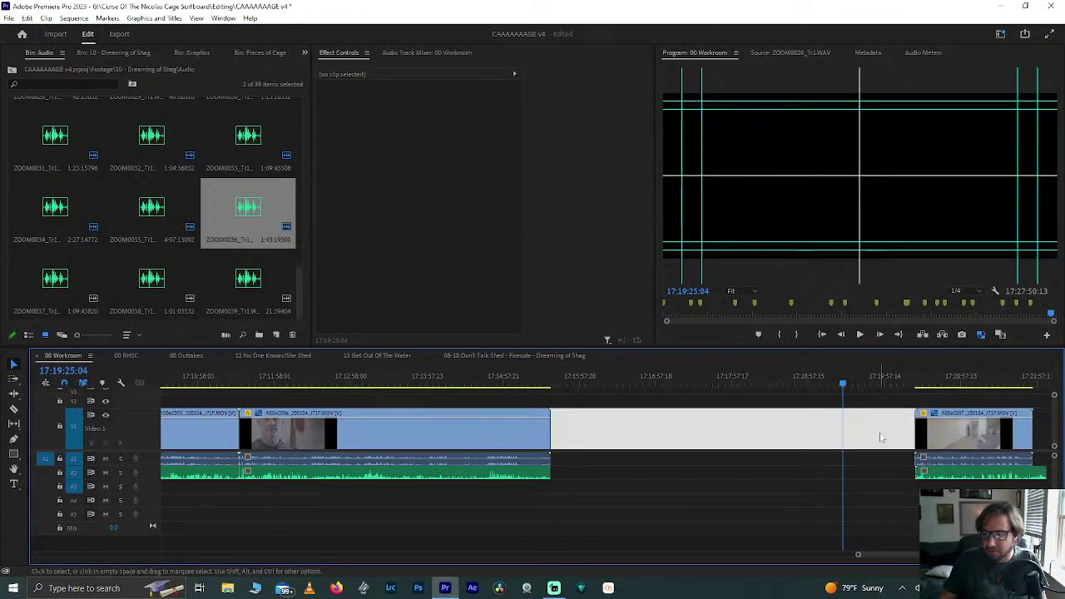
pyautogui.scroll(-6, 879, 432)
pyautogui.scroll(8, 259, 437)
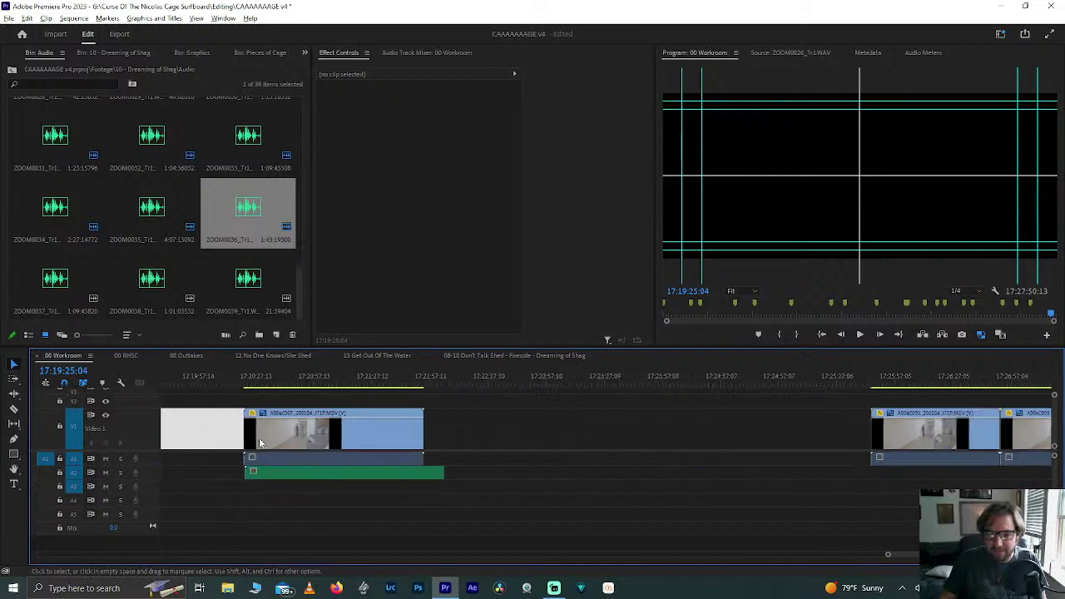
pyautogui.click(325, 432)
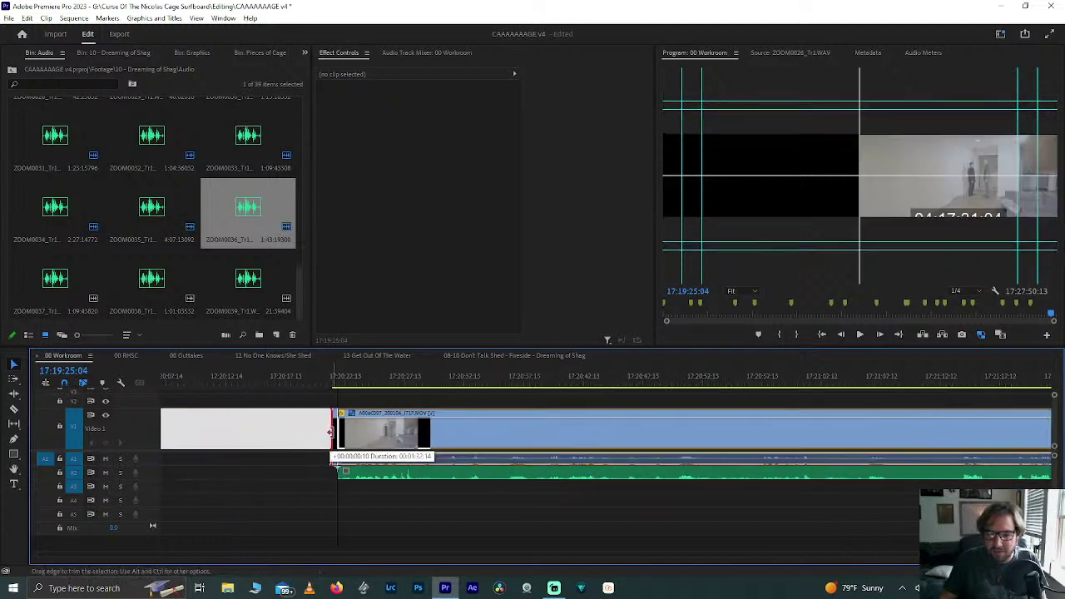
pyautogui.scroll(-4, 341, 432)
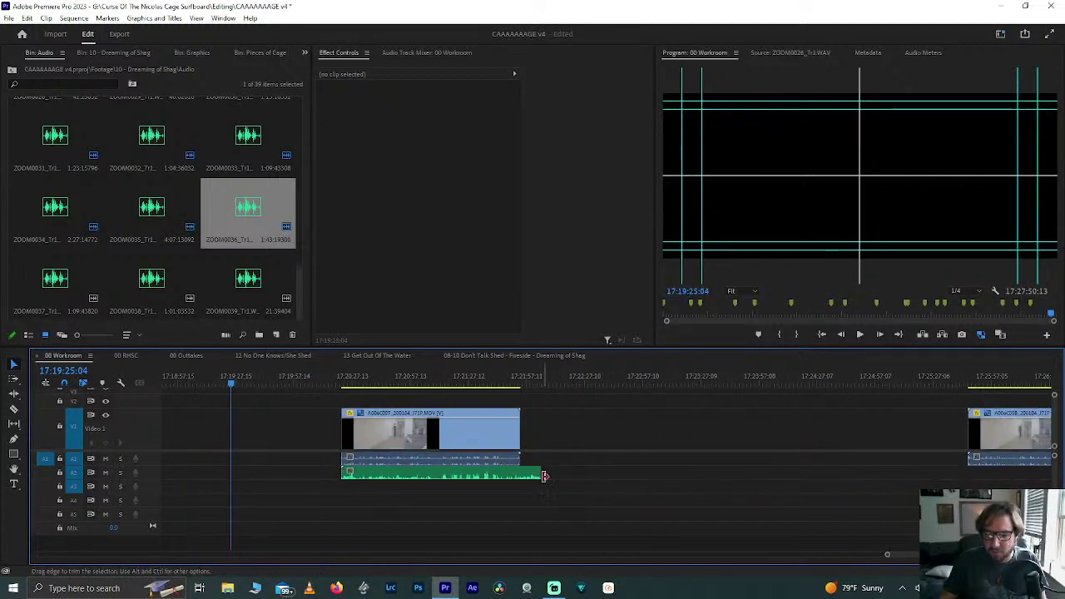
pyautogui.moveTo(545, 476); pyautogui.dragTo(521, 476)
pyautogui.scroll(-4, 451, 447)
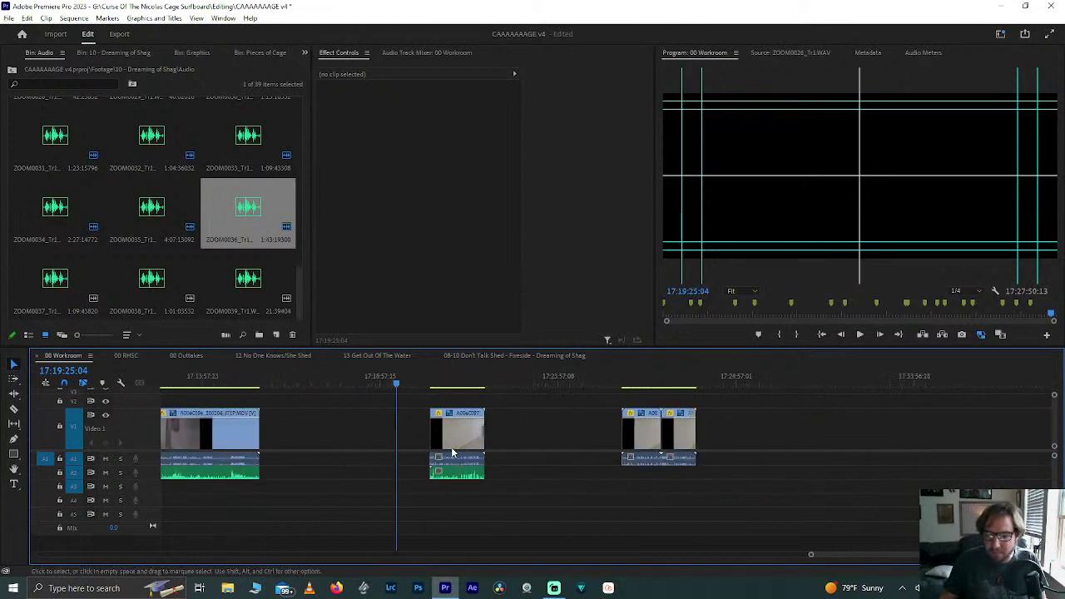
pyautogui.moveTo(462, 449); pyautogui.dragTo(308, 438)
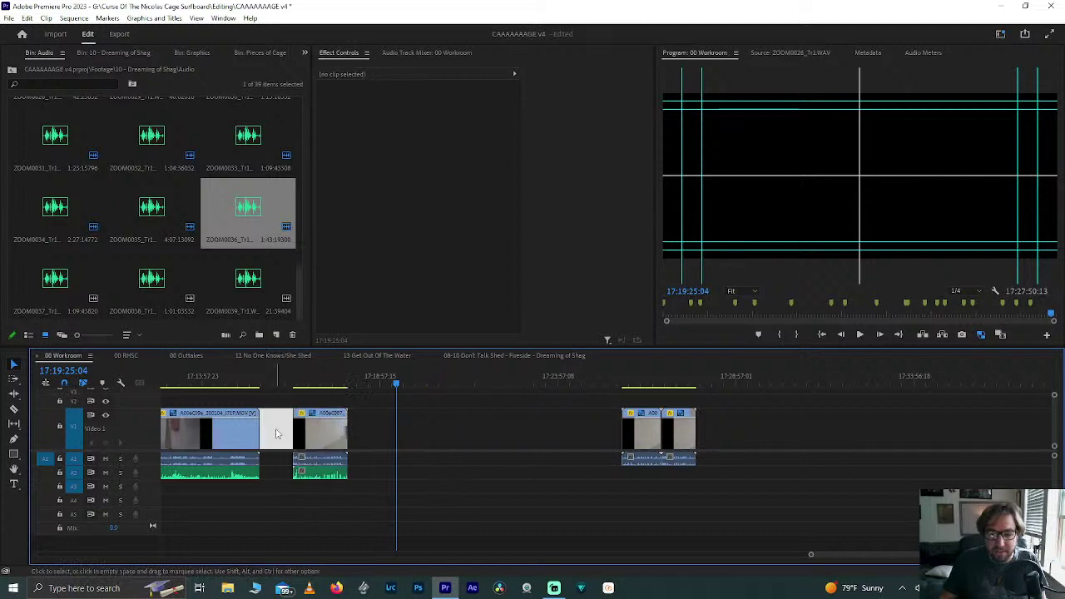
# Step: Move the next clip beside the playhead and sync ZOOM0037 audio to it
pyautogui.moveTo(599, 429); pyautogui.dragTo(408, 429)
pyautogui.moveTo(58, 298); pyautogui.dragTo(427, 476)
pyautogui.moveTo(371, 425); pyautogui.dragTo(443, 479)
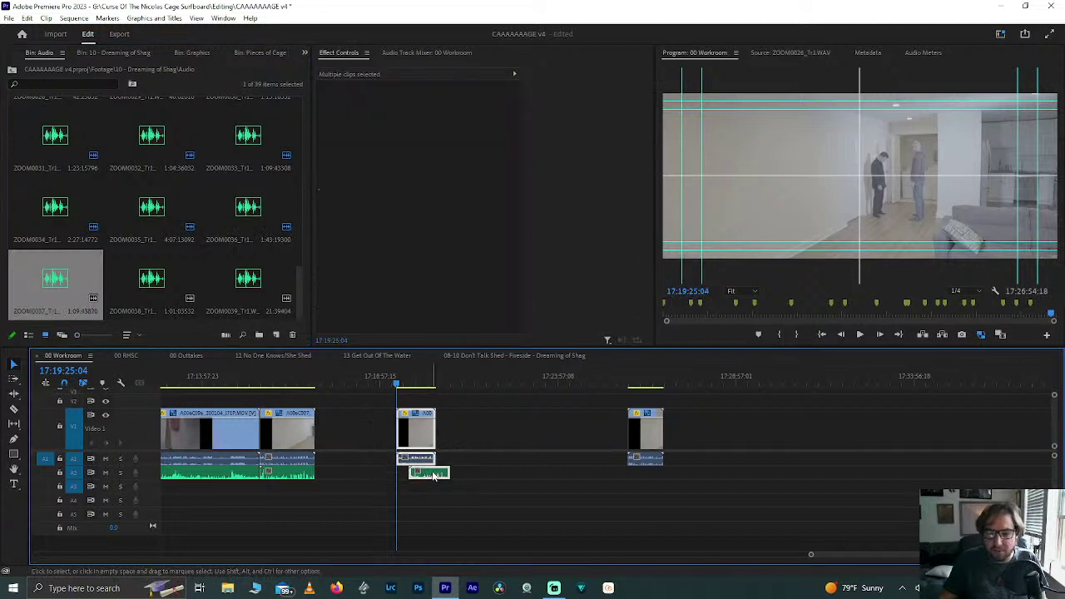
pyautogui.rightClick(433, 433)
pyautogui.click(471, 240)
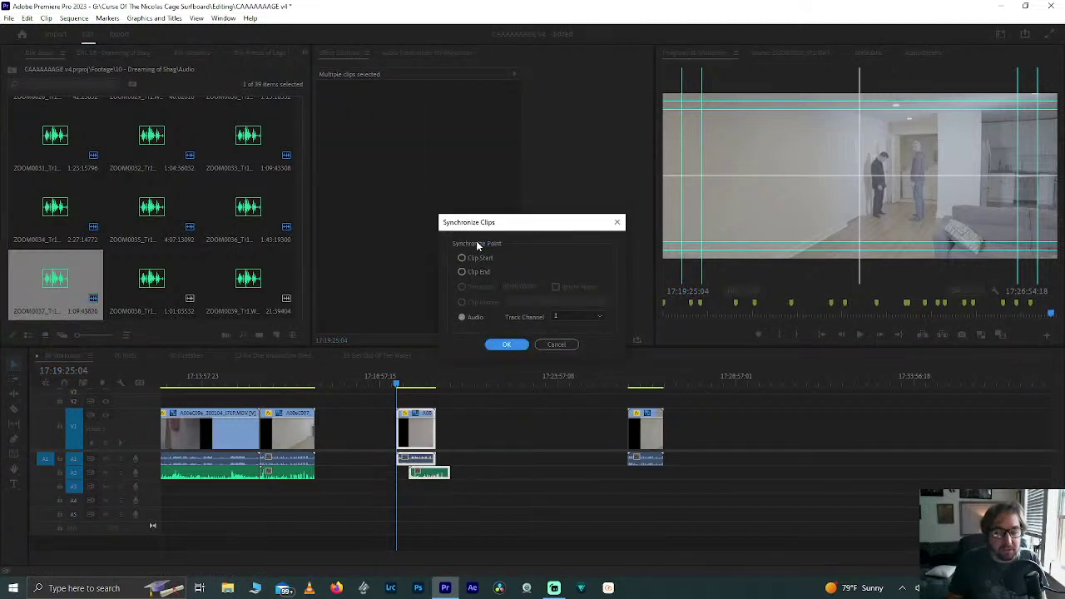
pyautogui.press('Return')
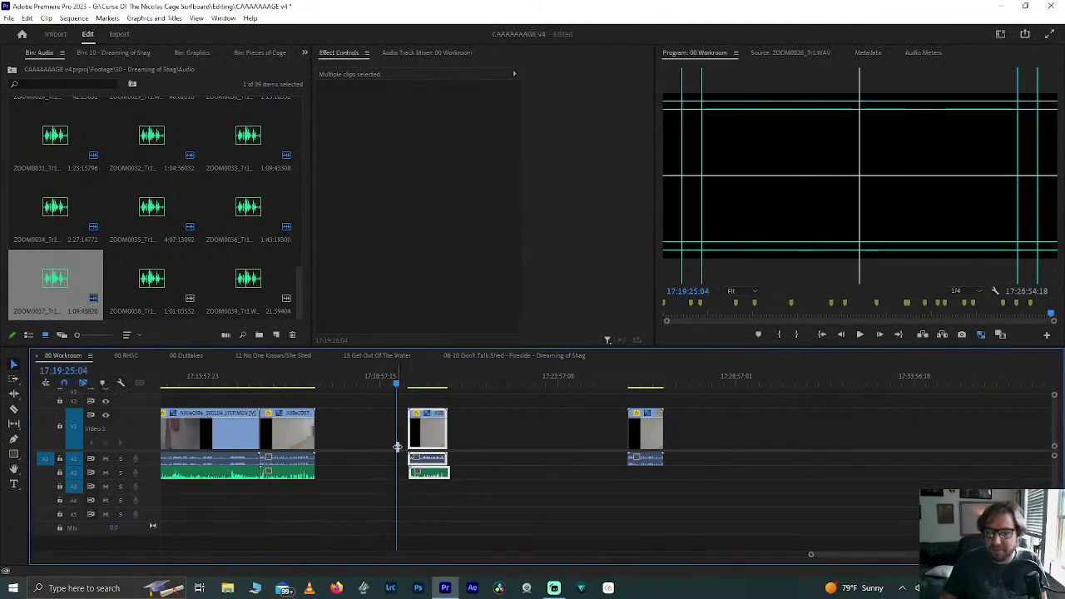
# Step: Align the video with ZOOM0037, trim the audio end, and close the gaps to following clips
pyautogui.scroll(4, 391, 441)
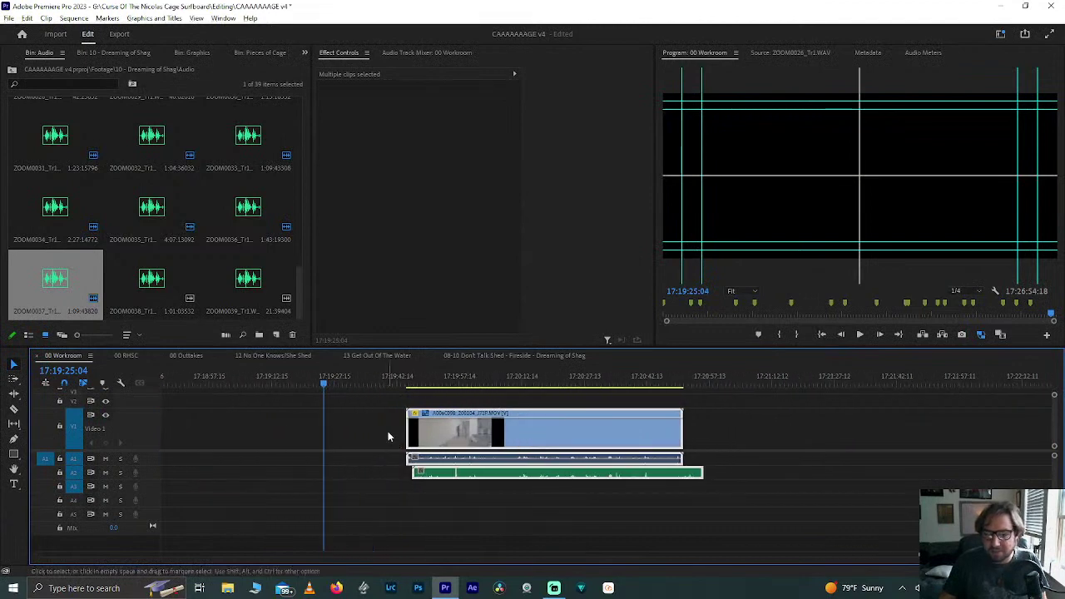
pyautogui.moveTo(408, 433); pyautogui.dragTo(414, 433)
pyautogui.click(632, 485)
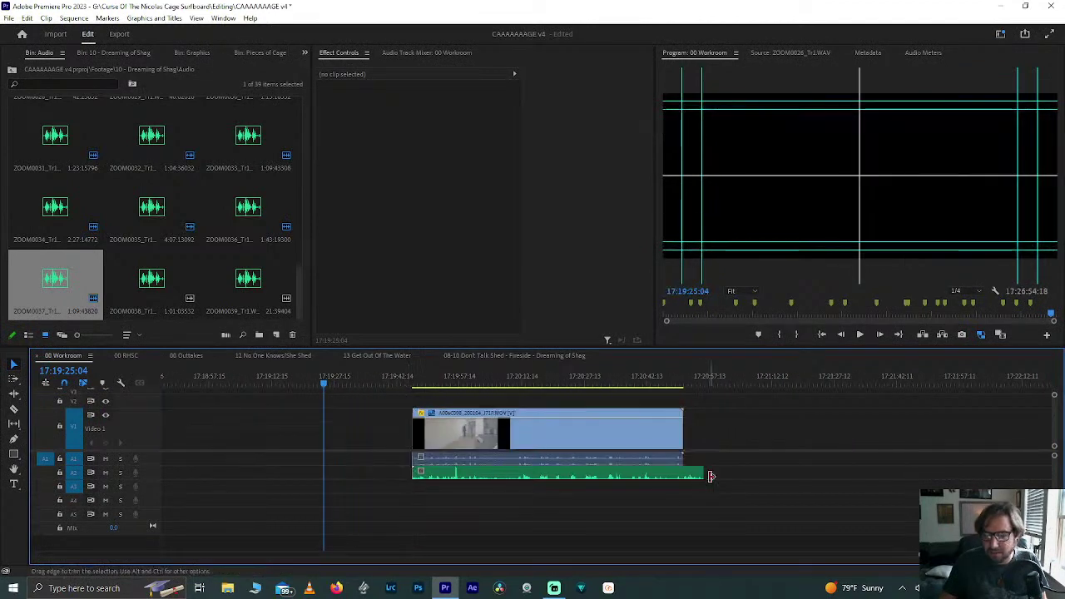
pyautogui.moveTo(711, 476); pyautogui.dragTo(684, 476)
pyautogui.scroll(-5, 599, 442)
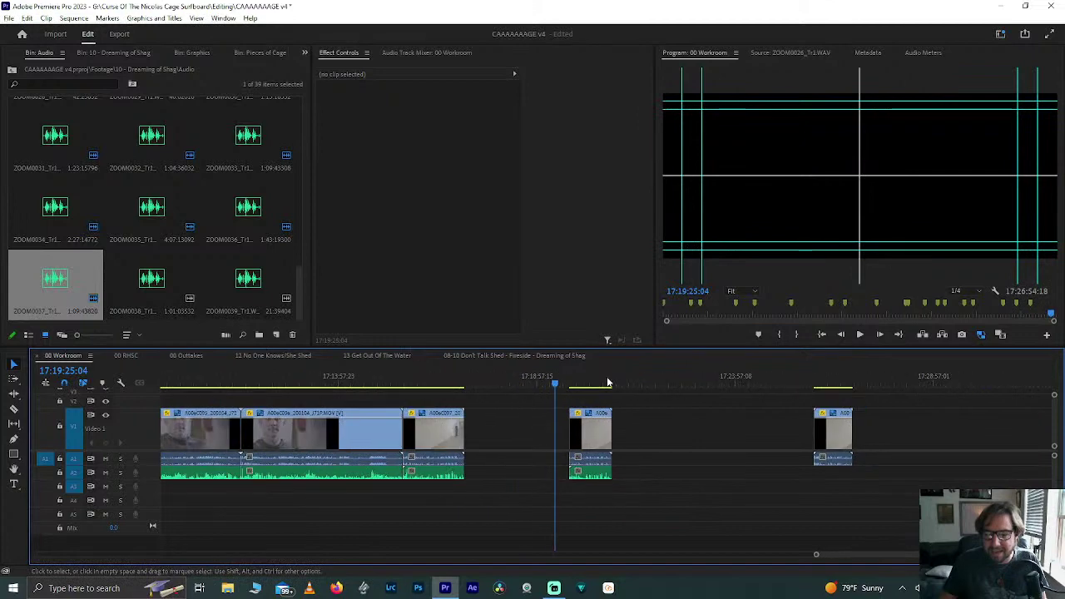
pyautogui.moveTo(600, 412); pyautogui.dragTo(487, 452)
pyautogui.moveTo(833, 432); pyautogui.dragTo(578, 442)
# Step: Add ZOOM0038 audio under the next video clip and synchronize them
pyautogui.moveTo(168, 283); pyautogui.dragTo(581, 476)
pyautogui.moveTo(516, 411); pyautogui.dragTo(602, 473)
pyautogui.rightClick(599, 476)
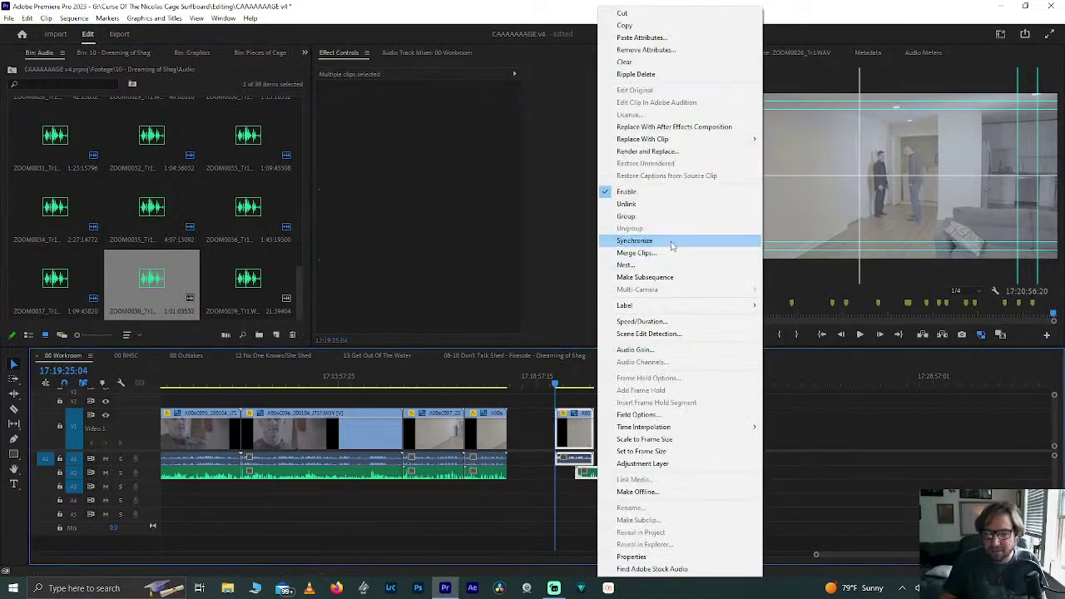
pyautogui.click(672, 244)
pyautogui.press('Return')
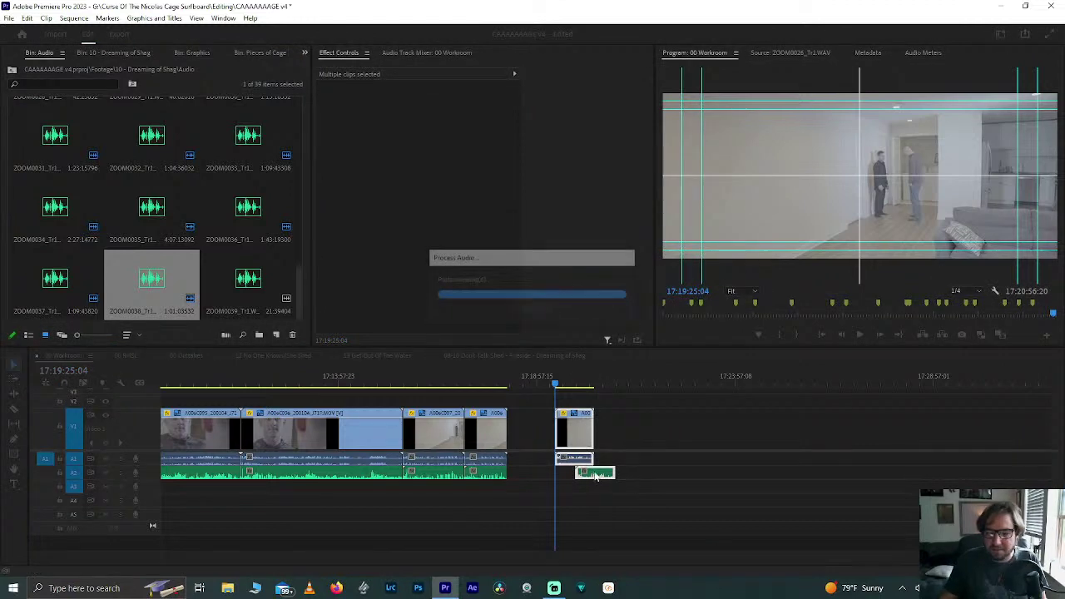
# Step: Trim ZOOM0038 start and end to the video and move A006C099 against the earlier clips
pyautogui.scroll(5, 602, 466)
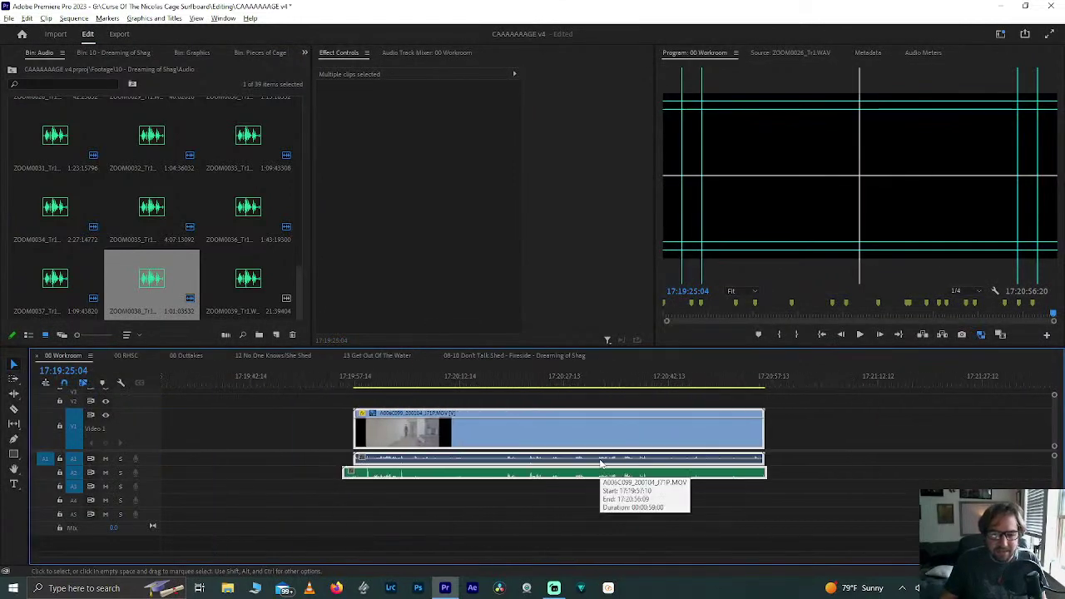
pyautogui.moveTo(349, 463)
pyautogui.mouseDown()
pyautogui.moveTo(341, 477)
pyautogui.moveTo(349, 473)
pyautogui.mouseUp()
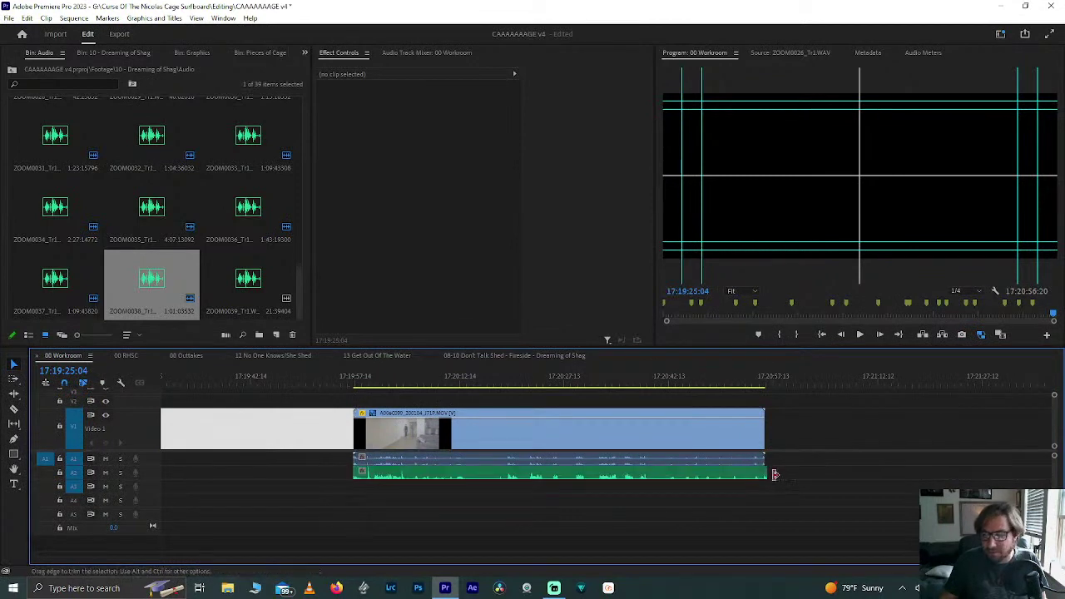
pyautogui.moveTo(773, 471); pyautogui.dragTo(764, 472)
pyautogui.scroll(-5, 669, 466)
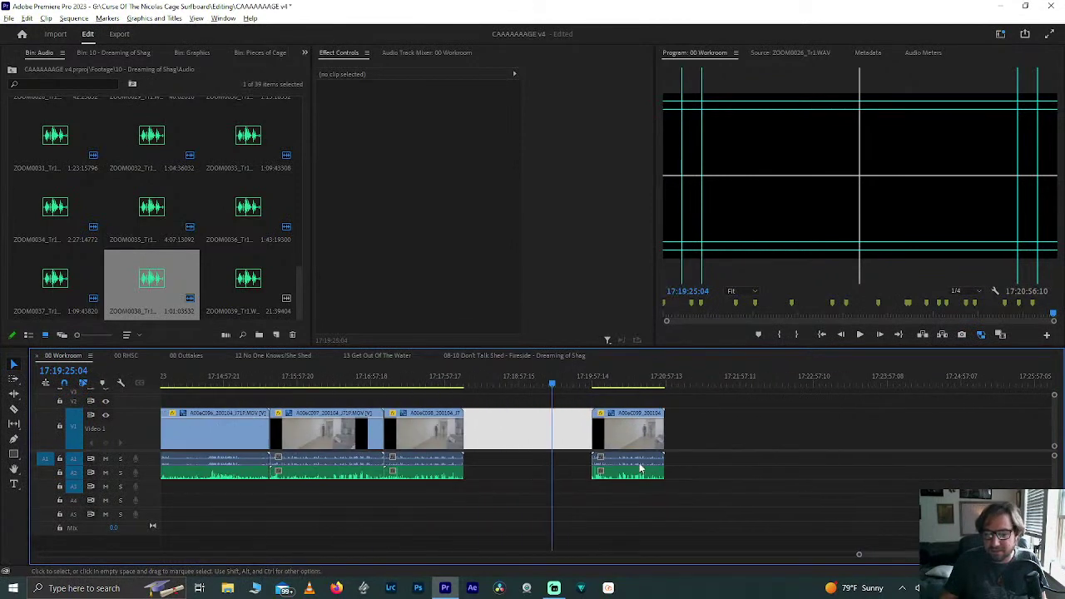
pyautogui.click(626, 439)
pyautogui.moveTo(626, 439); pyautogui.dragTo(498, 440)
# Step: Preview ZOOM0039 in the Source Monitor, then rename it 'Phone Pholey' in the bin
pyautogui.click(227, 287)
pyautogui.doubleClick(227, 287)
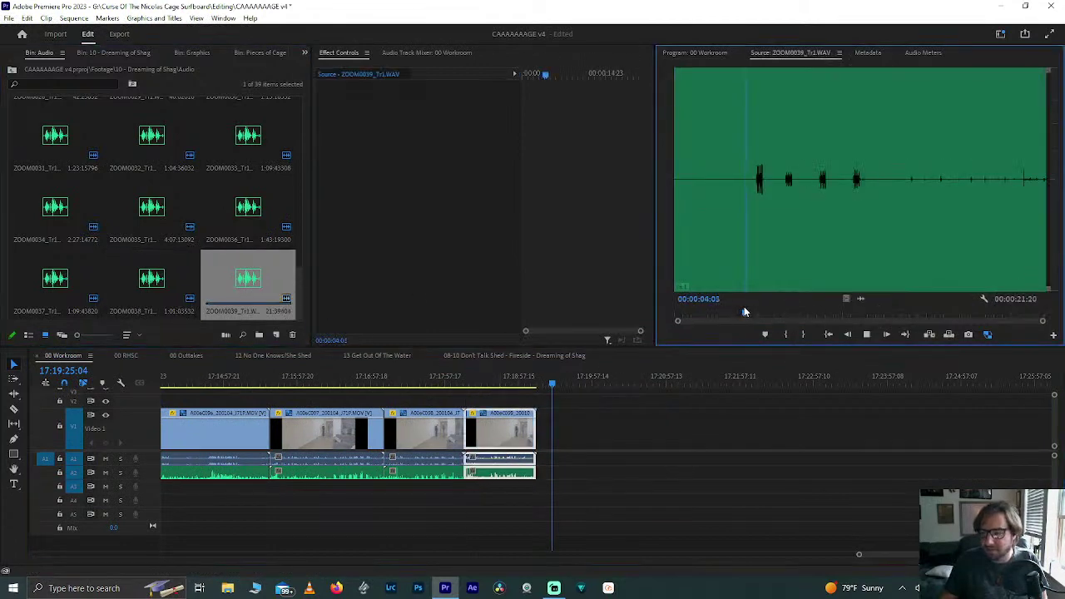
pyautogui.press('space')
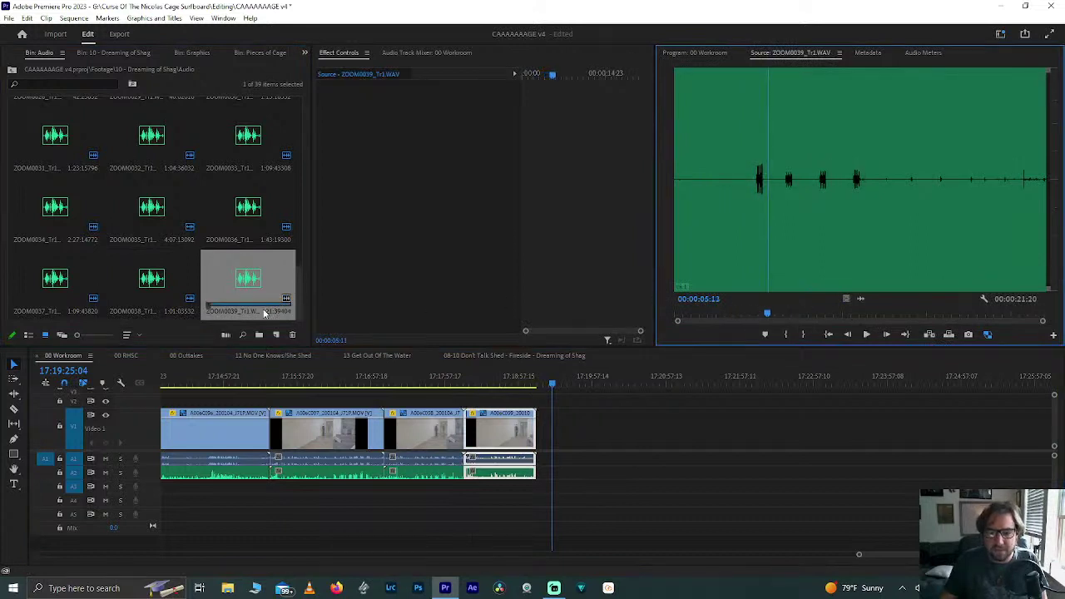
pyautogui.click(246, 311)
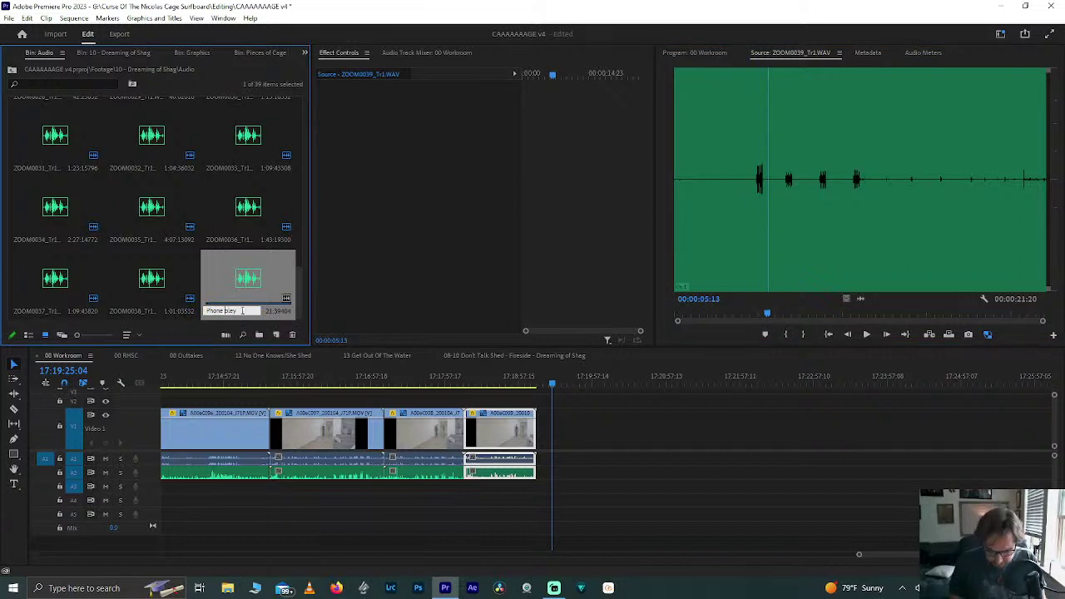
pyautogui.write('Phone Pholey')
pyautogui.press('Tab')
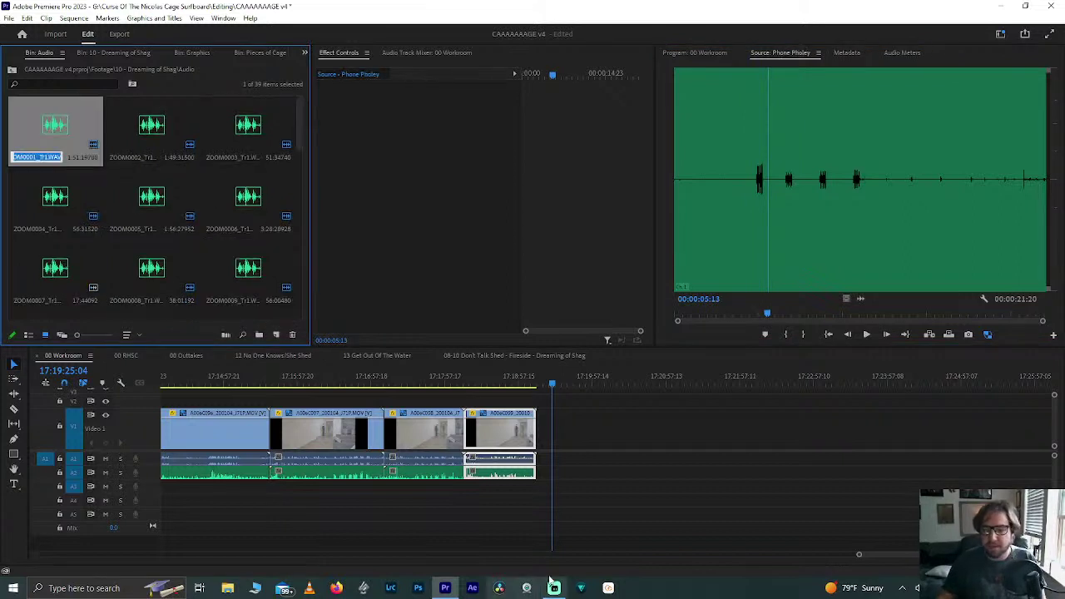
pyautogui.click(554, 407)
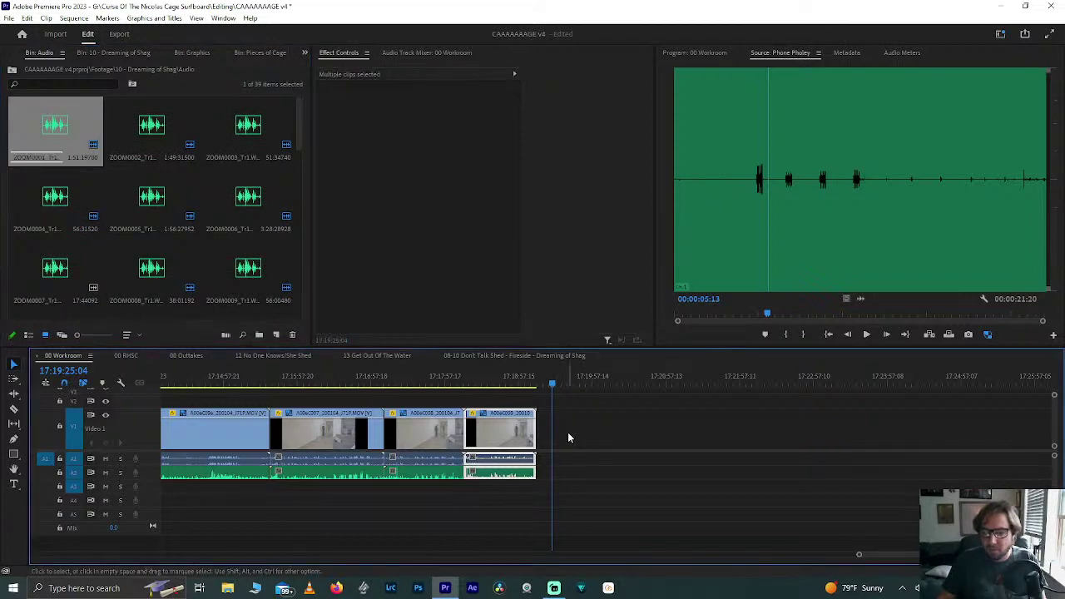
pyautogui.press('\\')
pyautogui.press('\\')
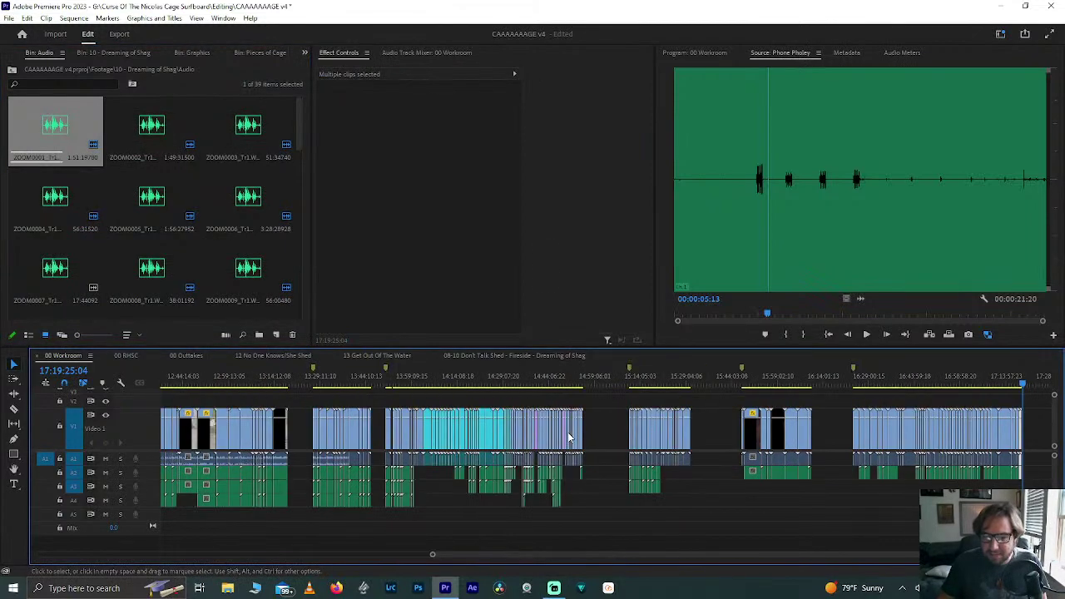
pyautogui.click(641, 383)
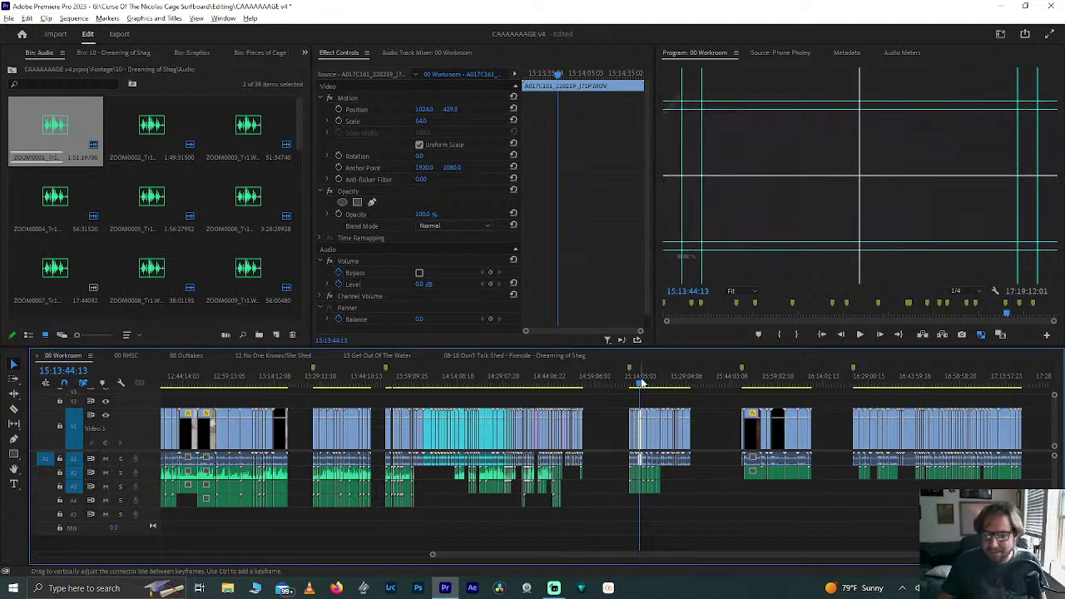
pyautogui.scroll(4, 641, 383)
pyautogui.scroll(-2, 643, 385)
pyautogui.scroll(-5, 642, 386)
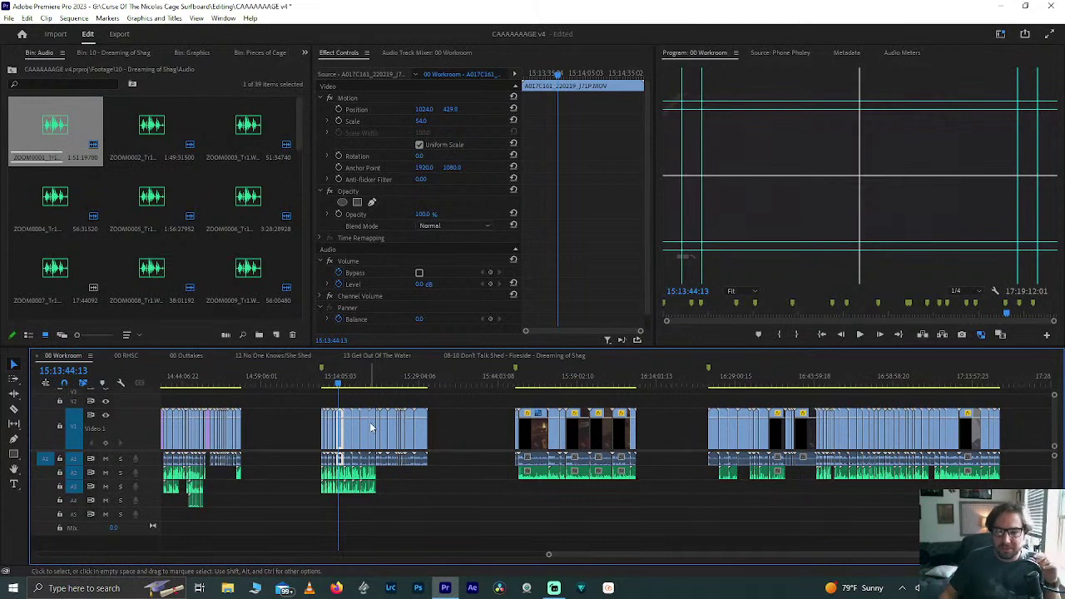
pyautogui.scroll(10, 511, 428)
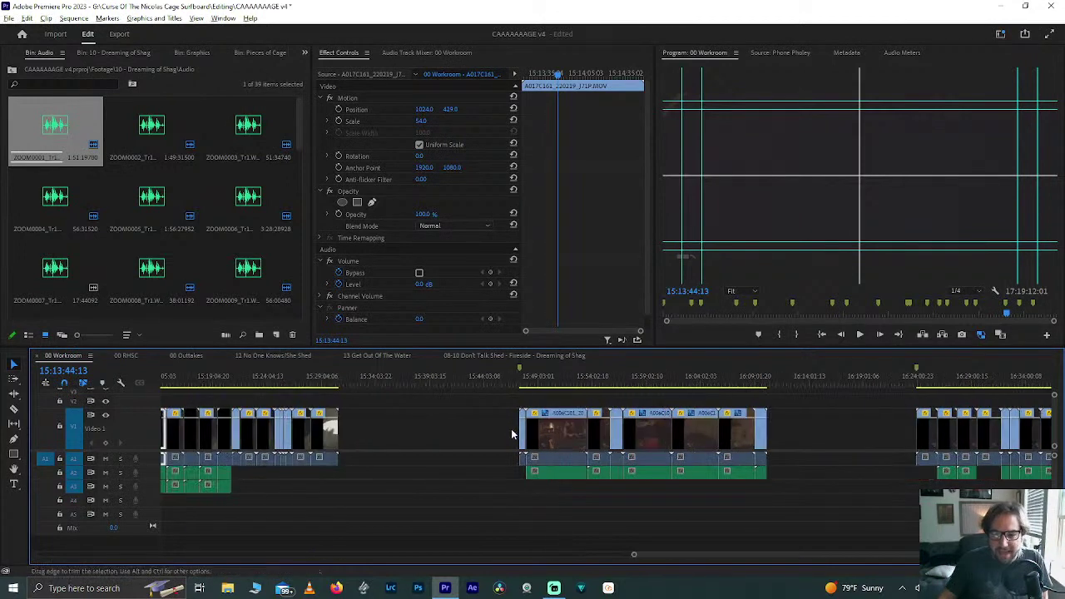
pyautogui.press('-')
pyautogui.press('-')
pyautogui.press('-')
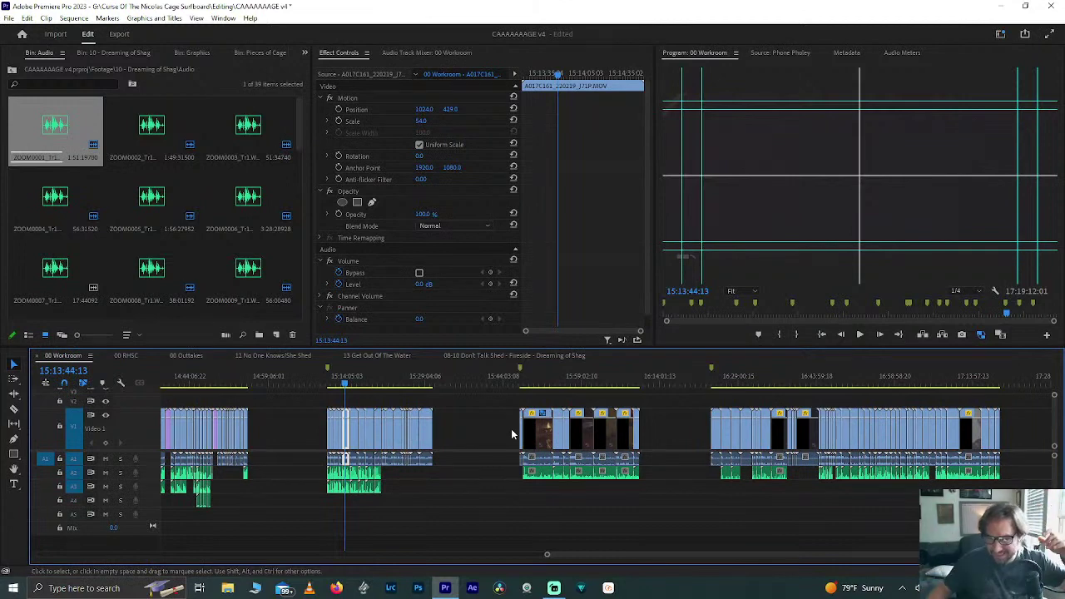
# Step: Fit the 00 Workroom sequence in view and marquee-select the middle group's video and audio clips
pyautogui.click(370, 381)
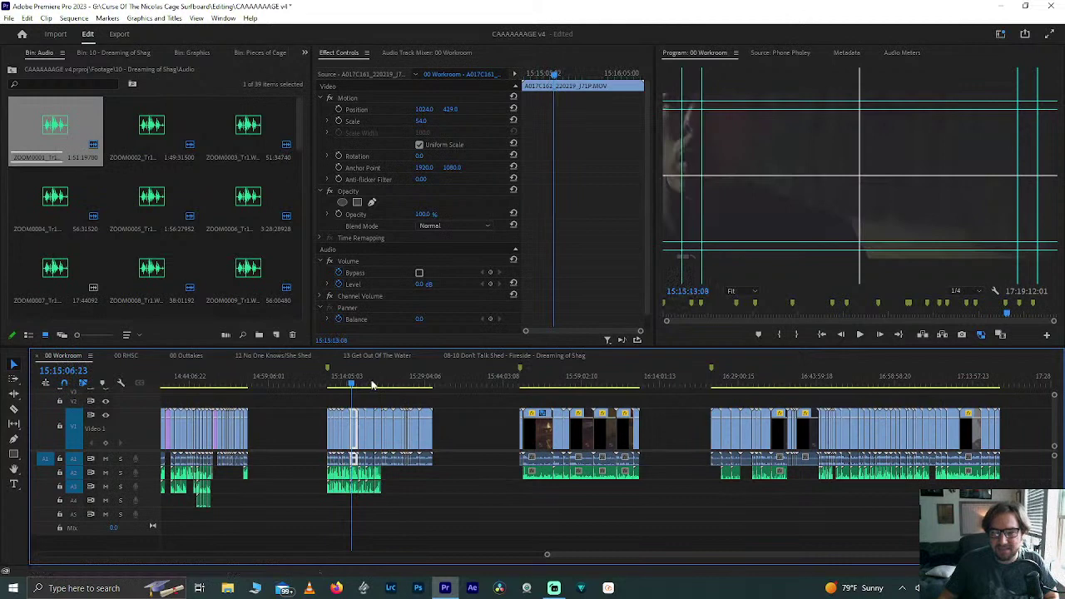
pyautogui.click(316, 403)
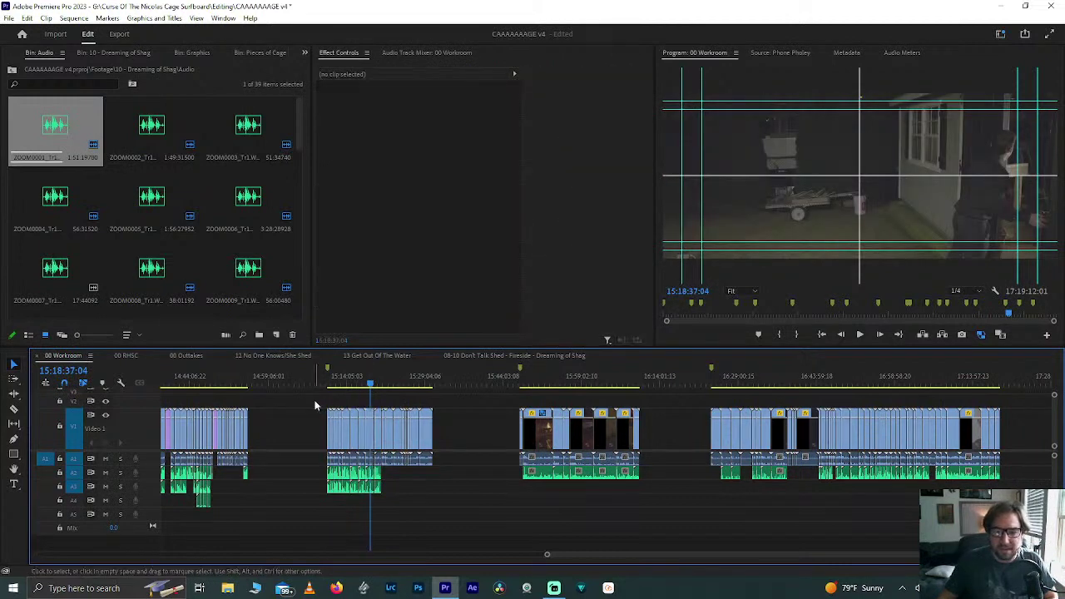
pyautogui.press('-')
pyautogui.press('-')
pyautogui.press('-')
pyautogui.press('-')
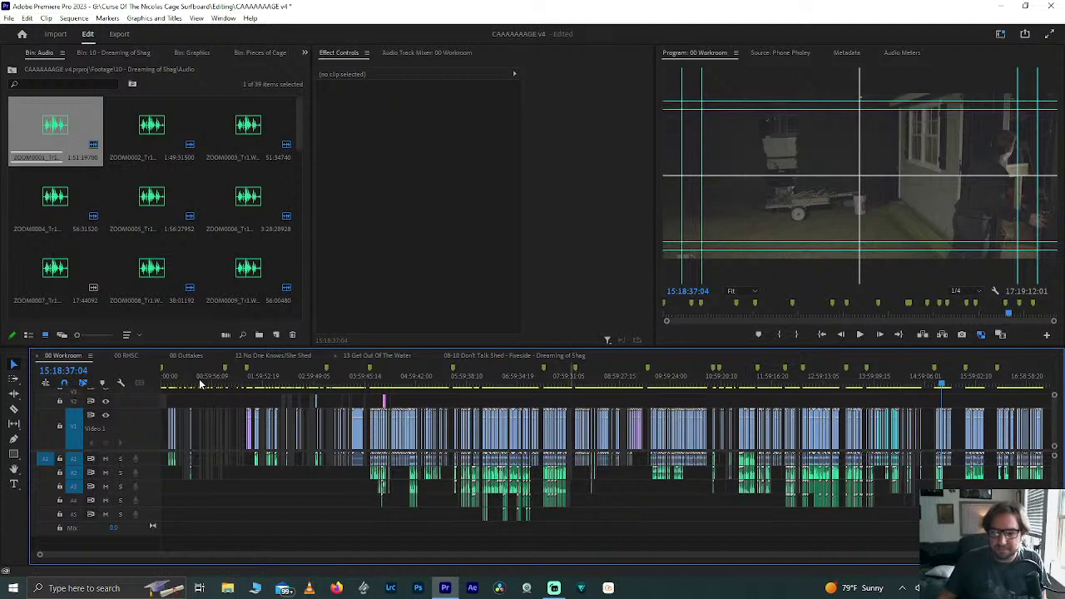
pyautogui.scroll(3, 966, 459)
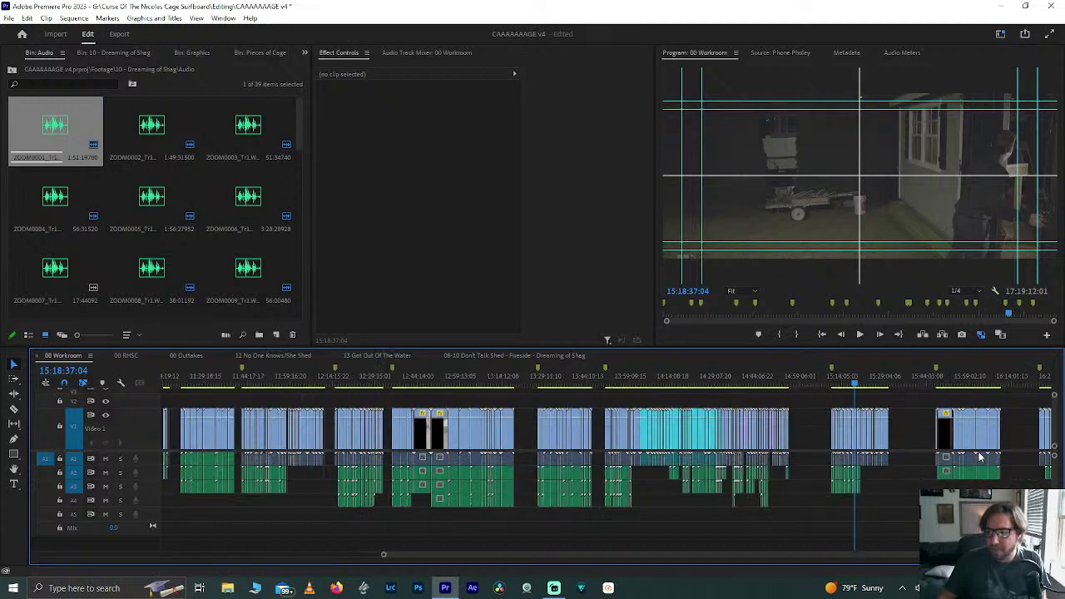
pyautogui.scroll(4, 860, 450)
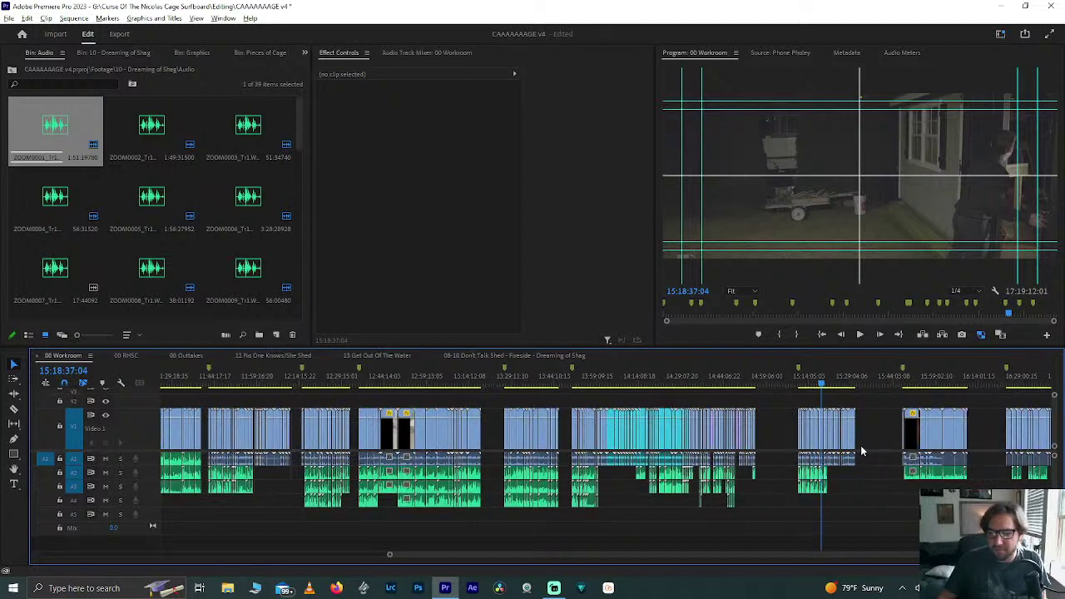
pyautogui.scroll(1, 861, 451)
pyautogui.scroll(-4, 848, 445)
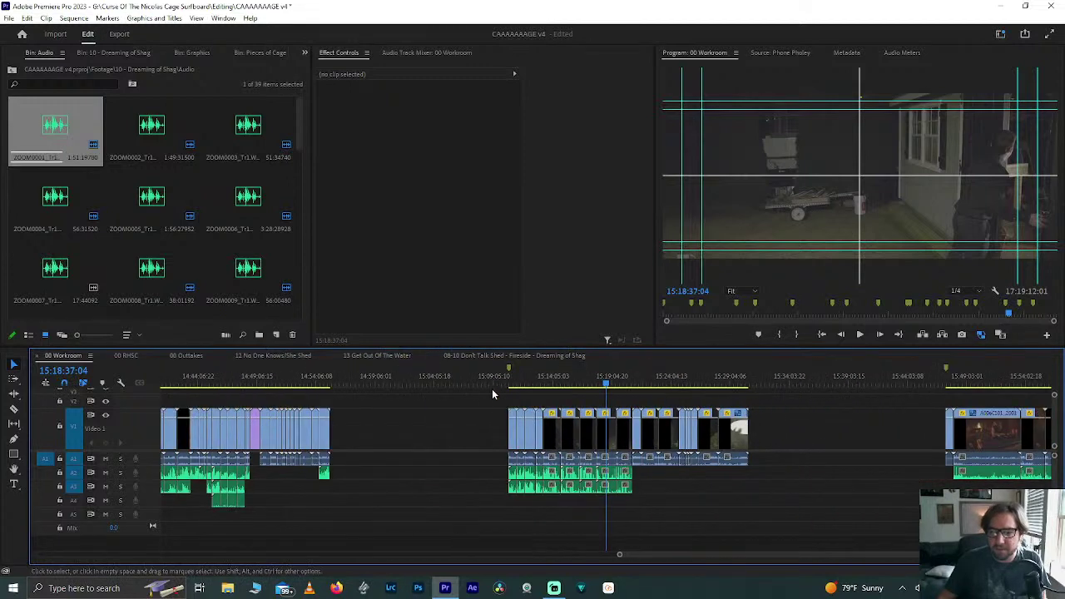
pyautogui.moveTo(507, 414); pyautogui.dragTo(796, 505)
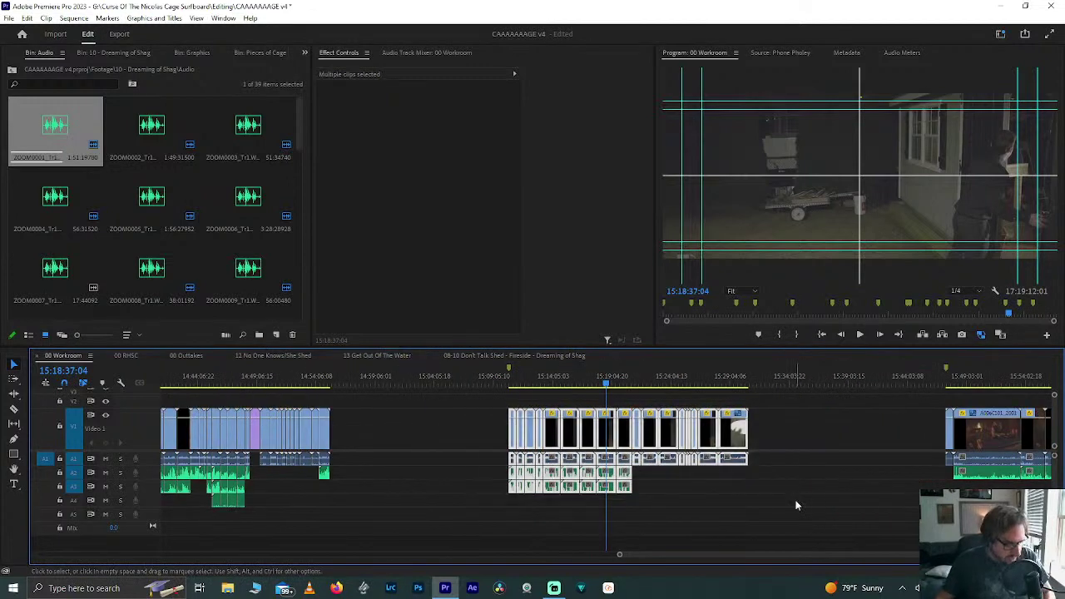
pyautogui.moveTo(485, 388); pyautogui.dragTo(754, 520)
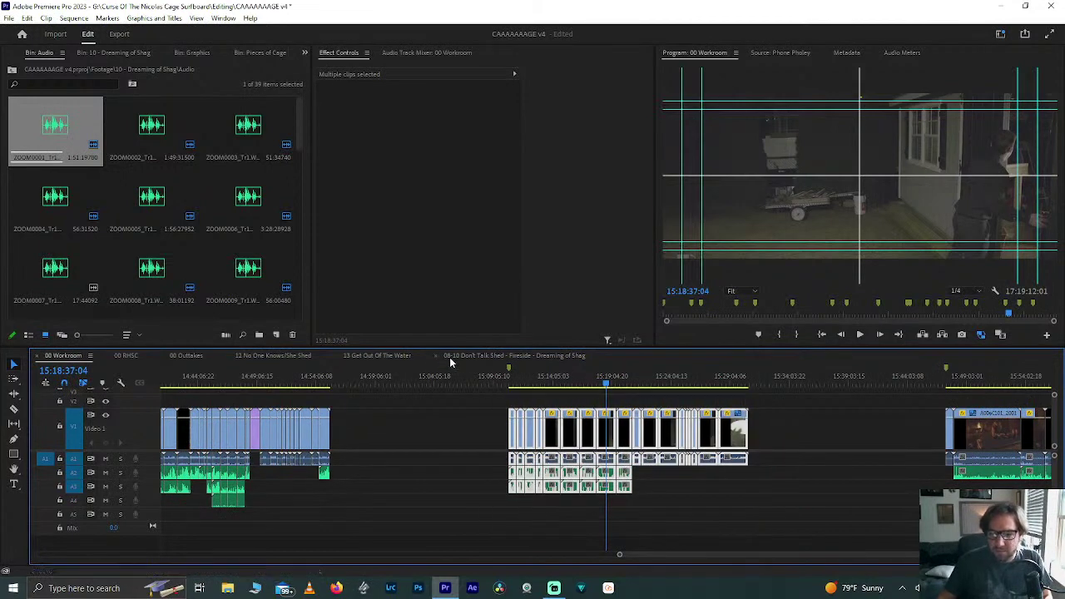
# Step: Paste the copied synced clips at the start of the 08-10 Fireside sequence
pyautogui.click(479, 358)
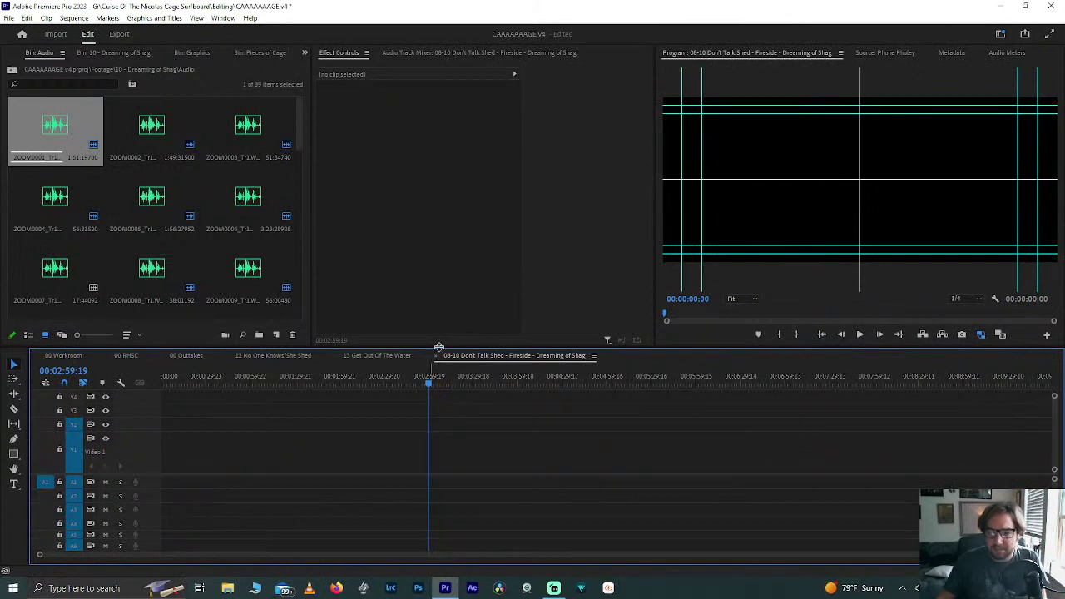
pyautogui.click(395, 380)
pyautogui.press('Home')
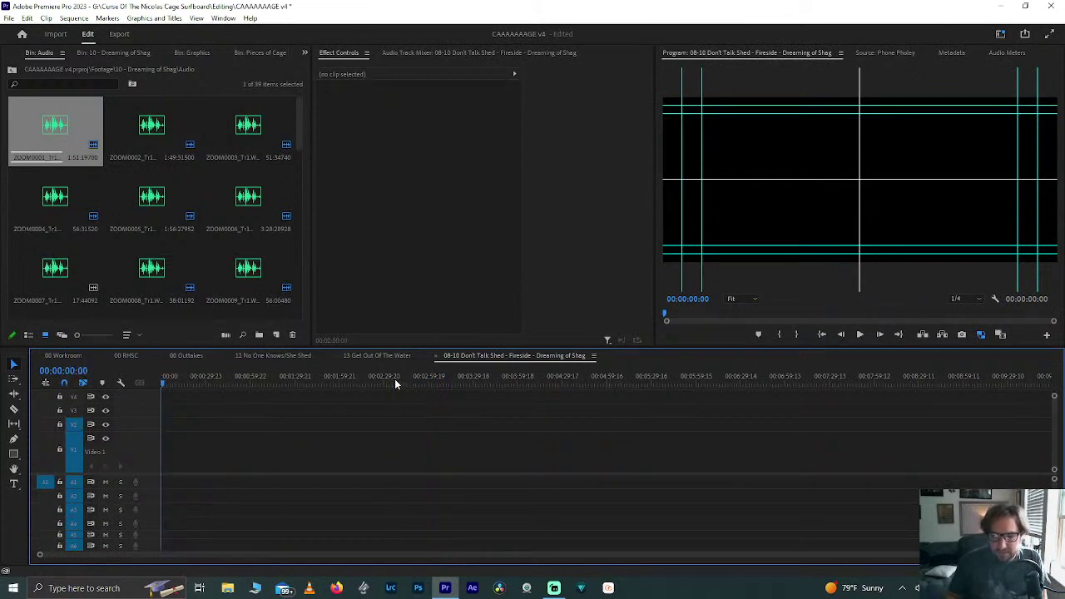
pyautogui.hotkey('ctrl', 'v')
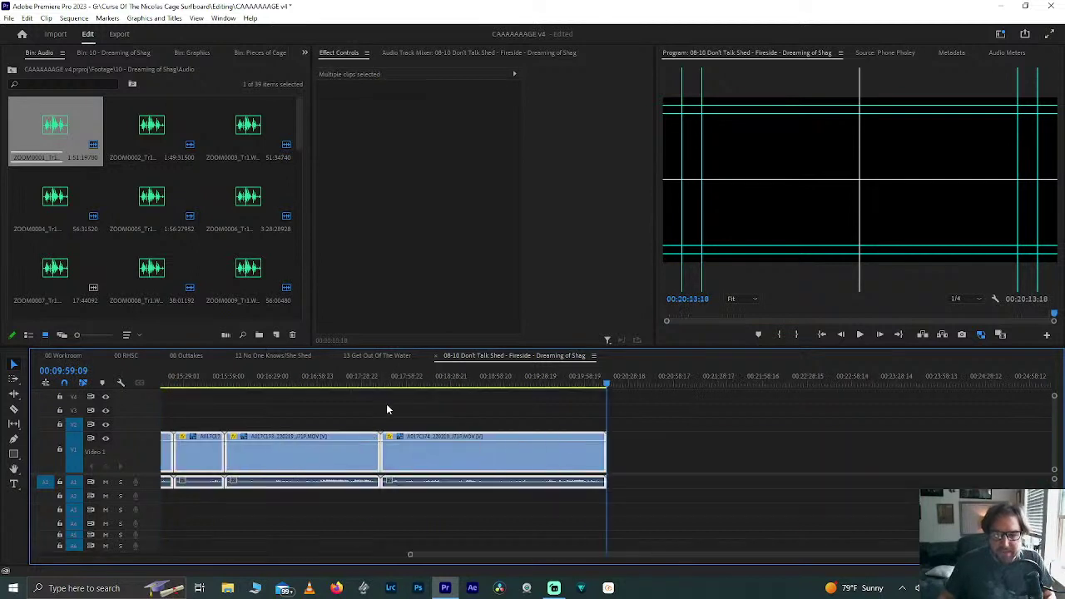
pyautogui.press('-')
pyautogui.press('-')
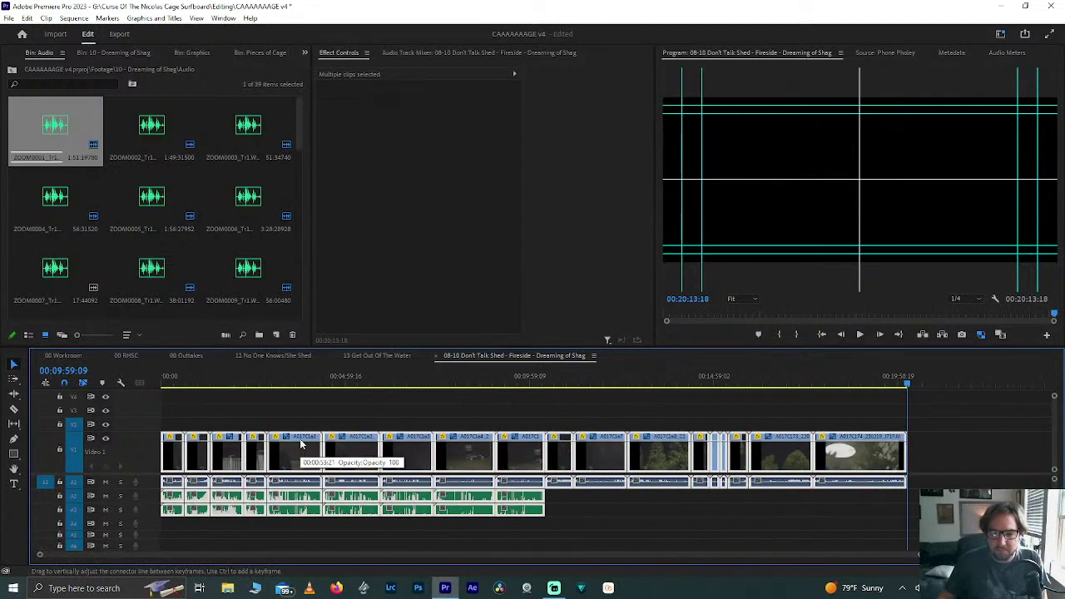
# Step: Scrub through the pasted clips to check the Zoom audio stays in sync
pyautogui.moveTo(538, 533); pyautogui.dragTo(176, 485)
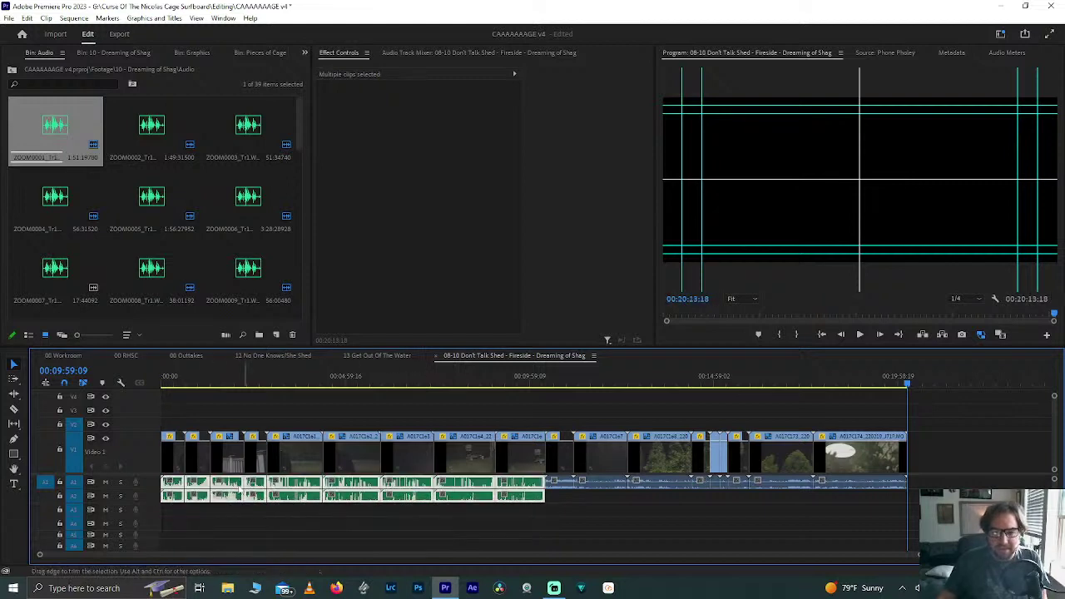
pyautogui.moveTo(561, 379)
pyautogui.mouseDown()
pyautogui.moveTo(585, 379)
pyautogui.moveTo(559, 385)
pyautogui.mouseUp()
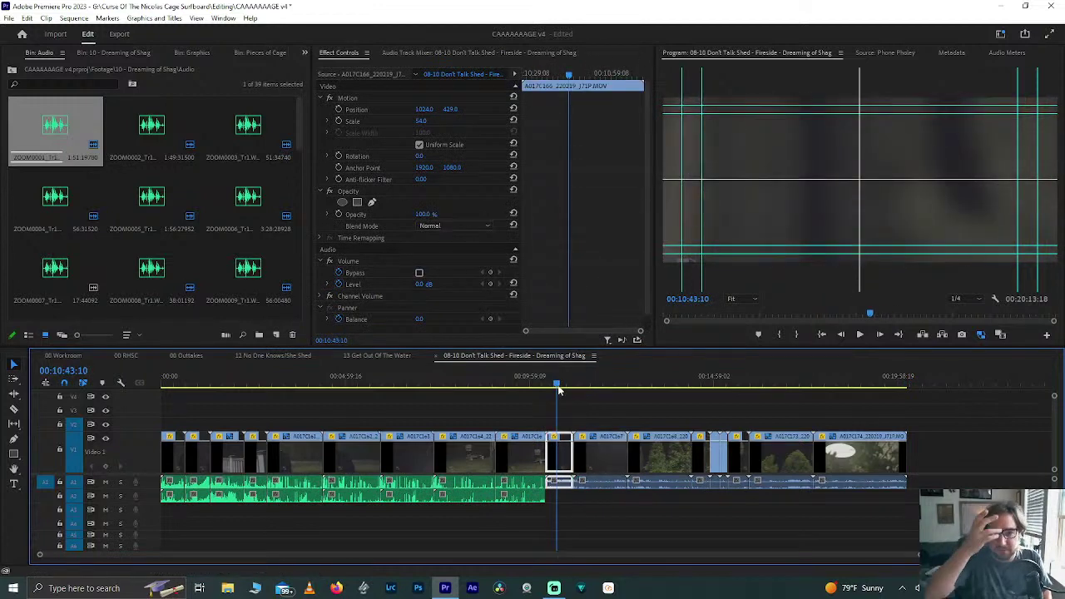
pyautogui.click(513, 379)
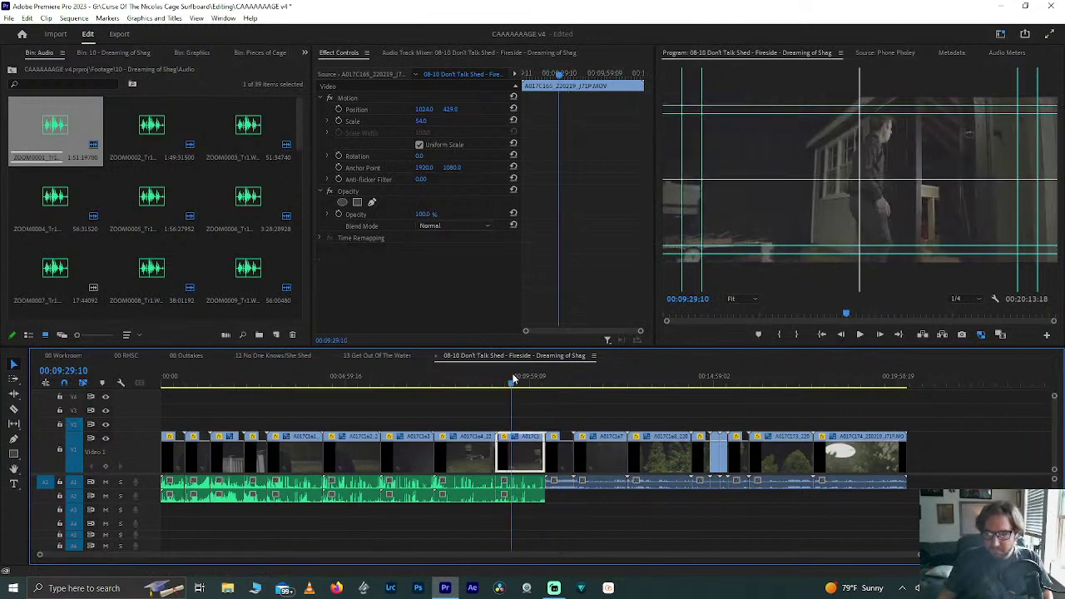
pyautogui.click(404, 379)
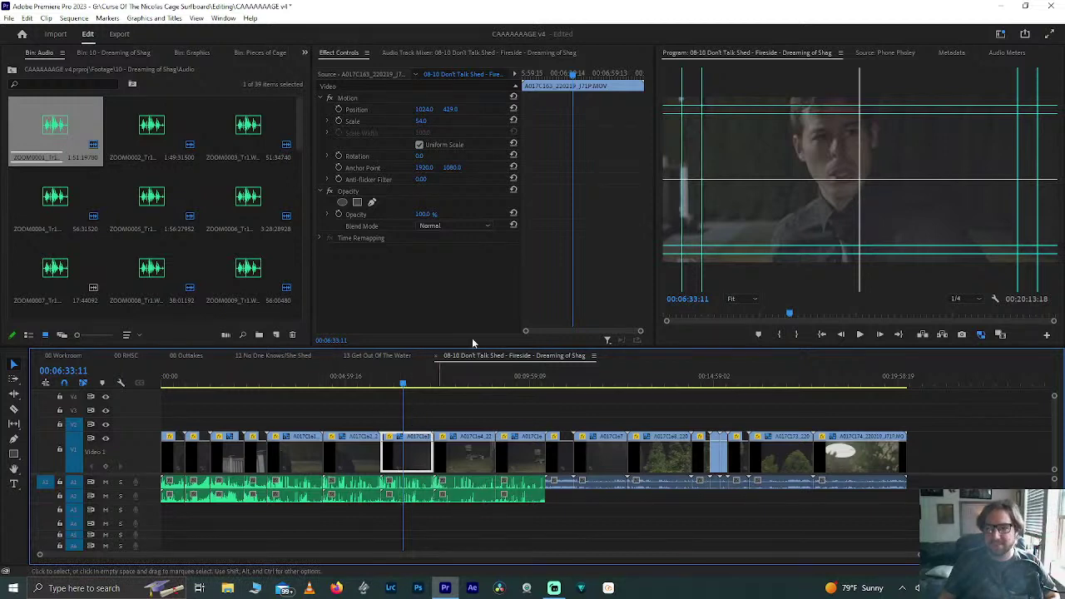
pyautogui.click(390, 491)
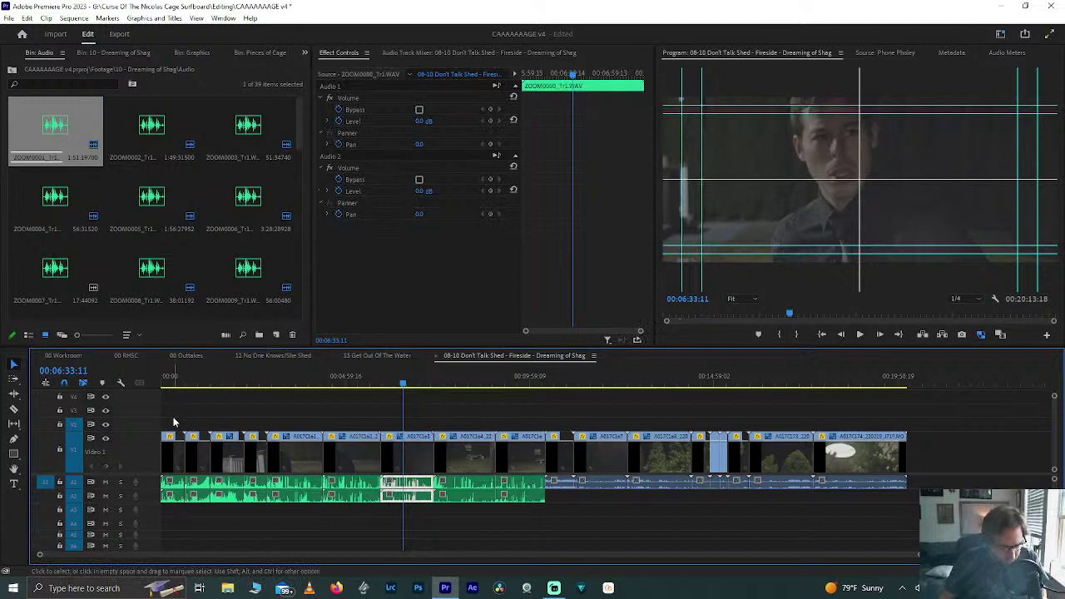
# Step: Shift all pasted clips about 20 minutes later using Track Select Forward
pyautogui.press('a')
pyautogui.press('-')
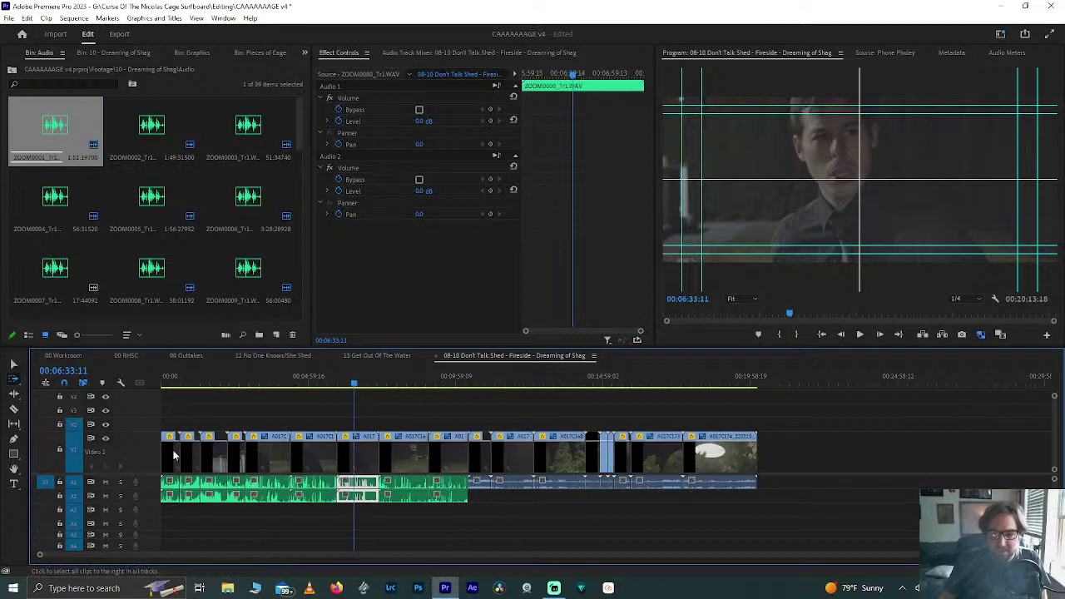
pyautogui.moveTo(173, 454); pyautogui.dragTo(768, 468)
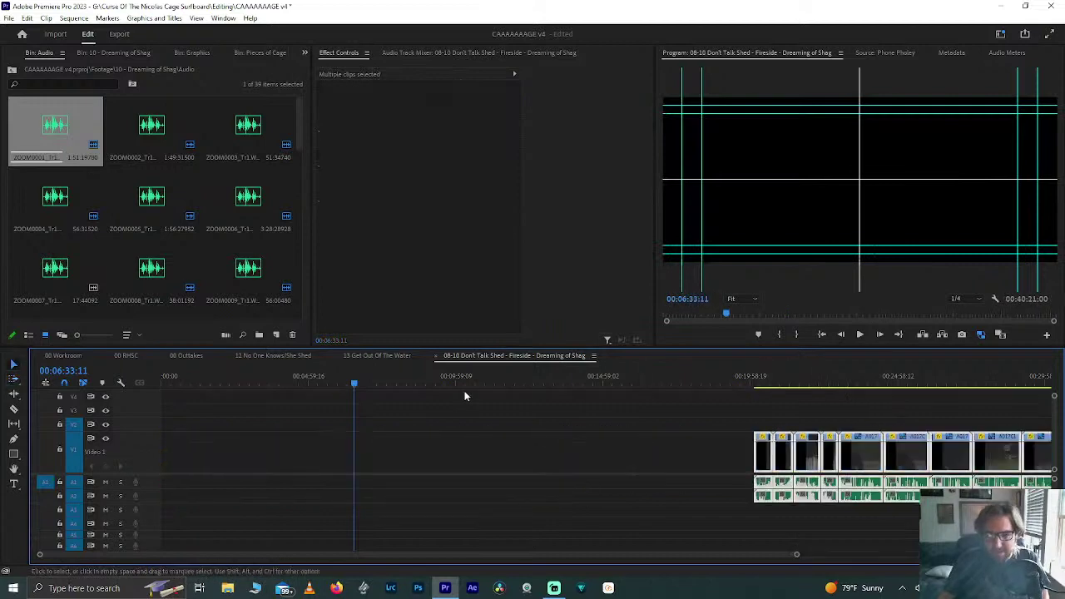
# Step: Return the playhead to the sequence start and save the project
pyautogui.click(386, 372)
pyautogui.press('Home')
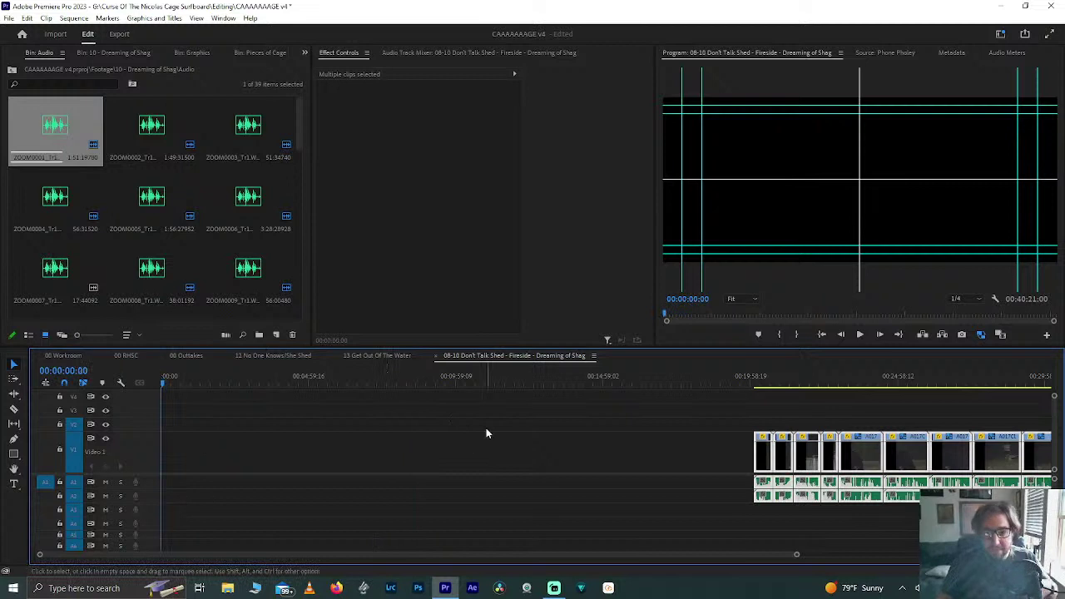
pyautogui.hotkey('ctrl', 's')
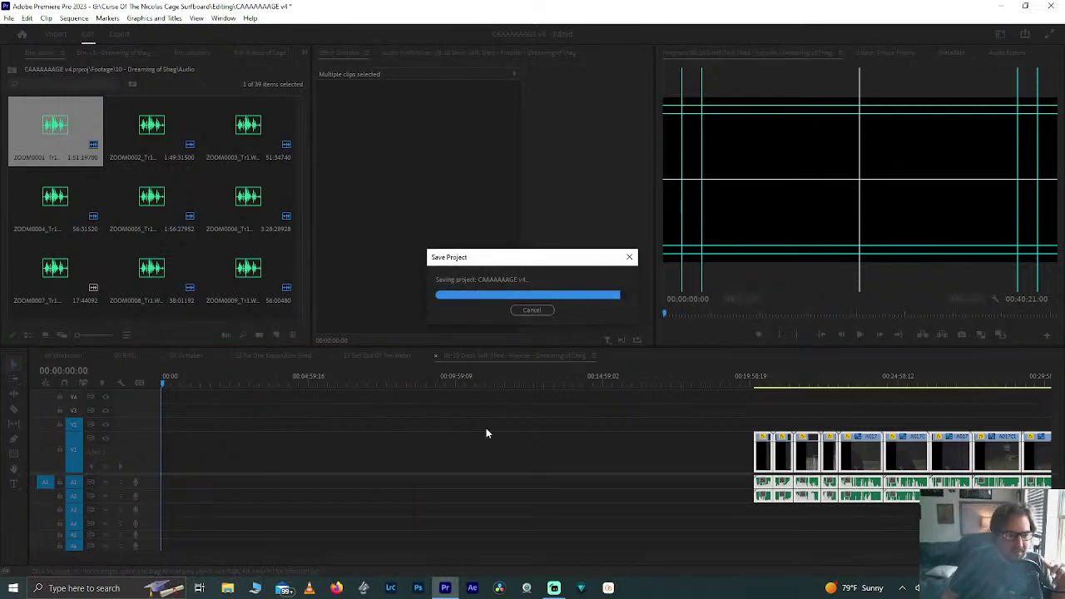